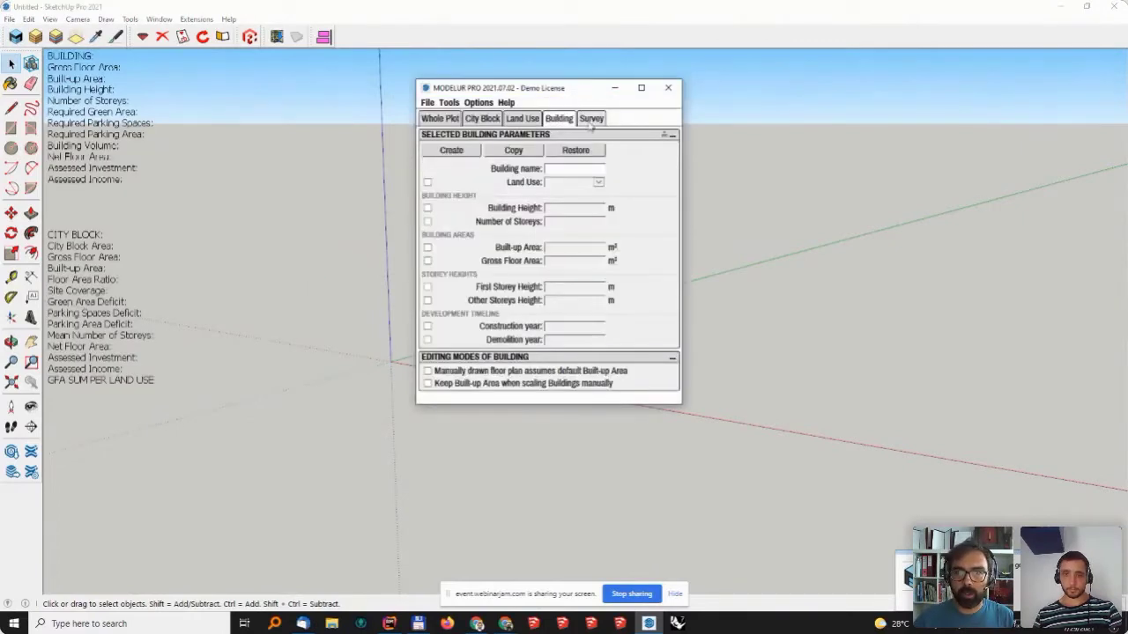
- Turn off the on-screen surveys for the selected building and the city block, and move the Modelur window clear of the model
left_click(589, 123)
left_click(565, 154)
left_click(560, 143)
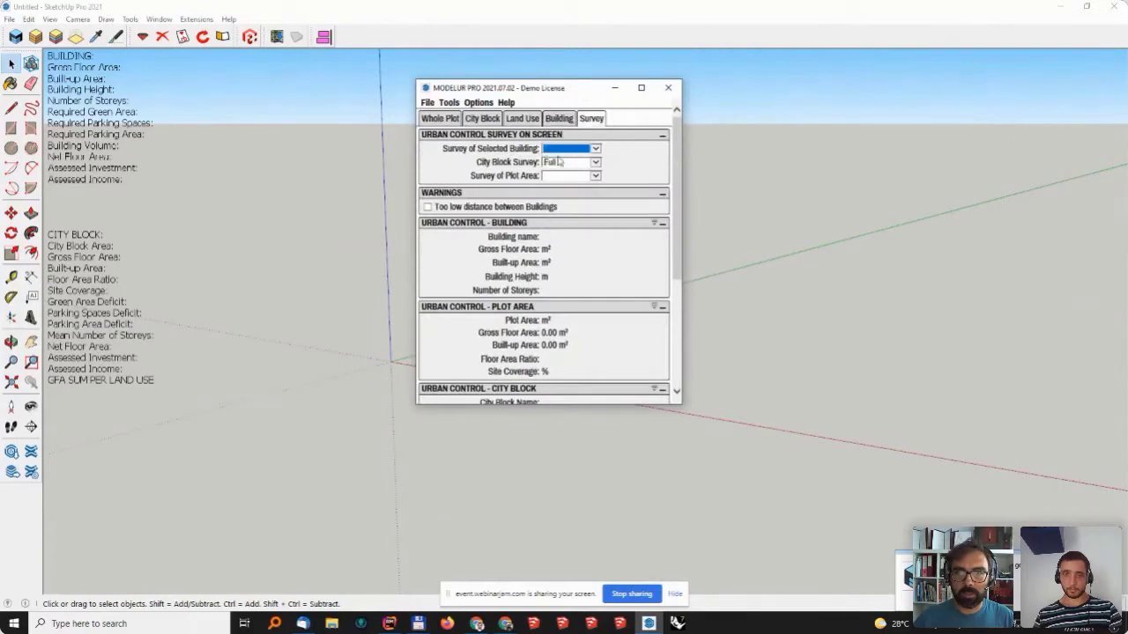
left_click(558, 149)
left_click(557, 144)
left_click_drag(572, 97, 1013, 54)
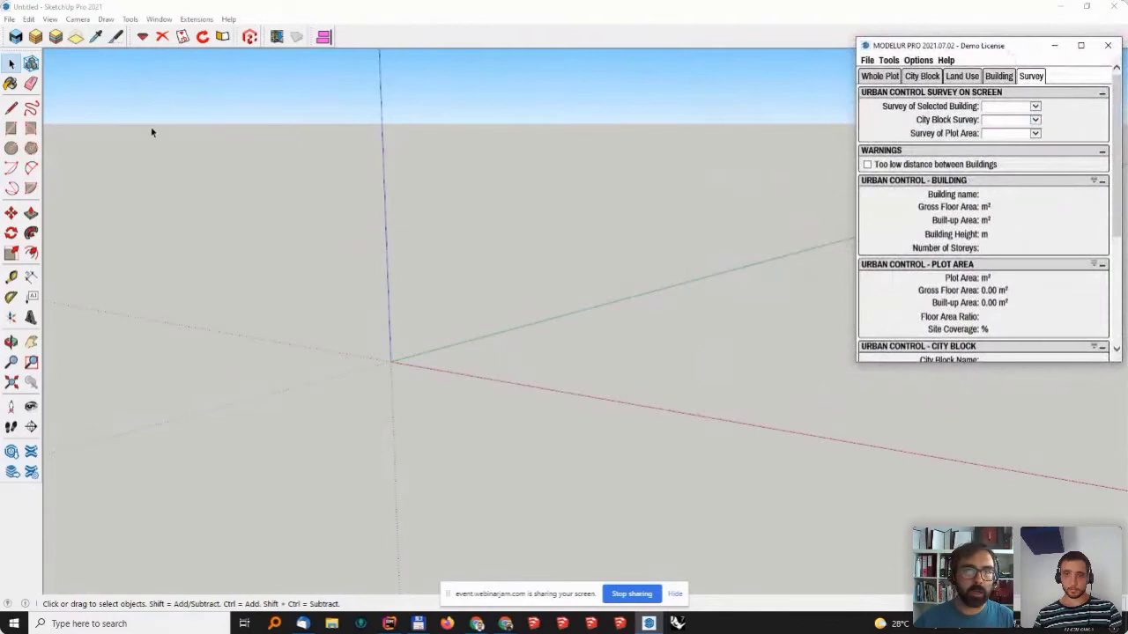
- Start adding a geo-location to the model and search the map for "manhattan new york"
left_click(9, 18)
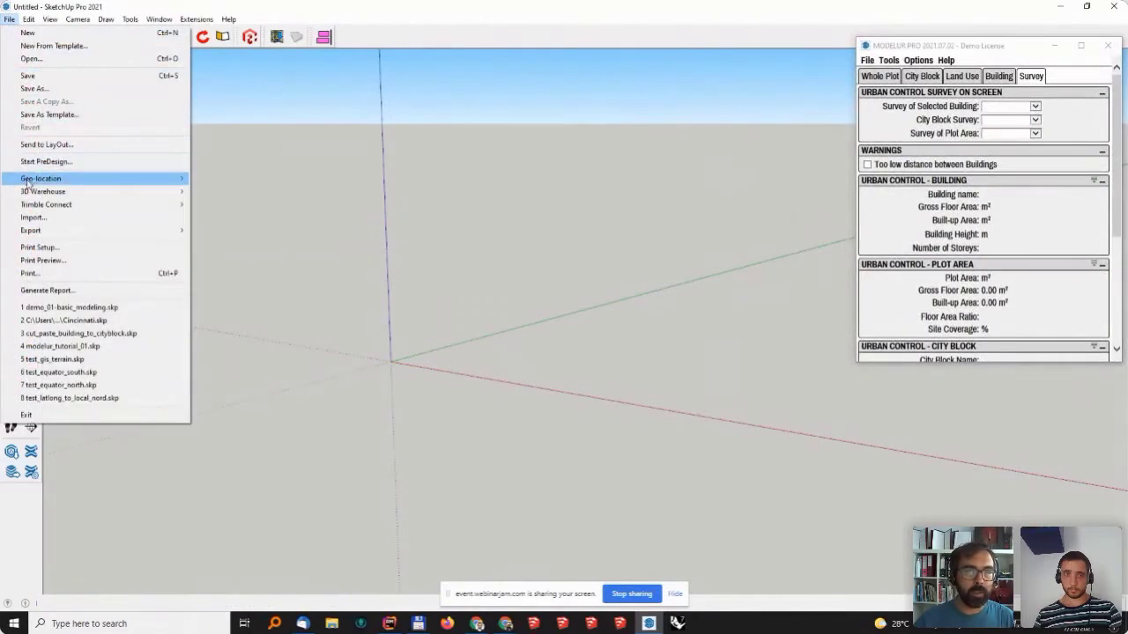
left_click(435, 255)
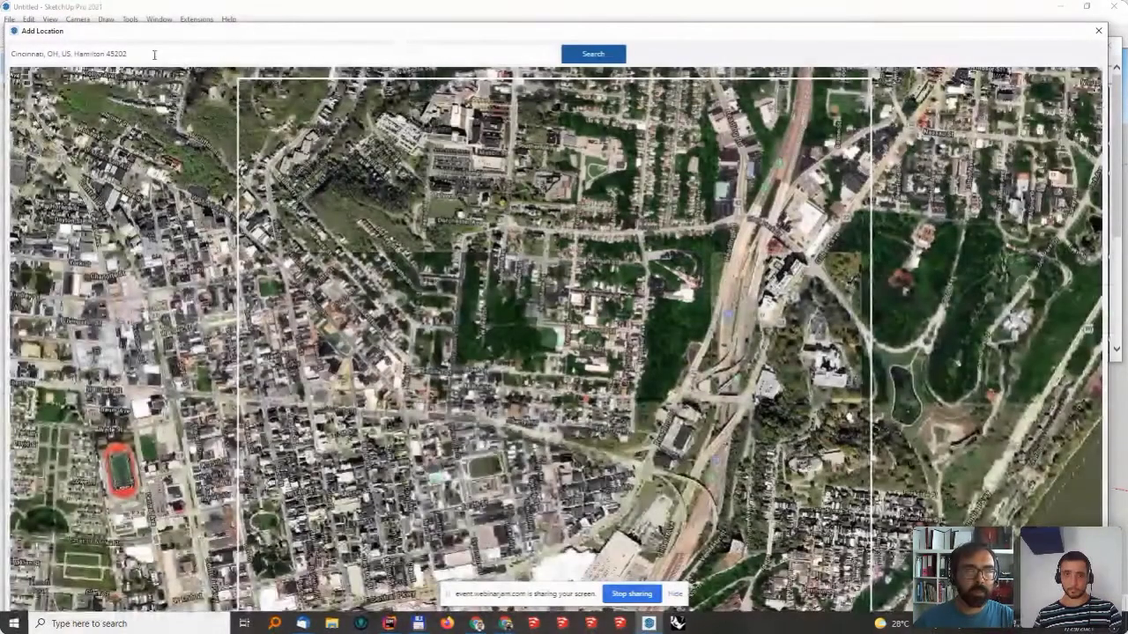
left_click(152, 55)
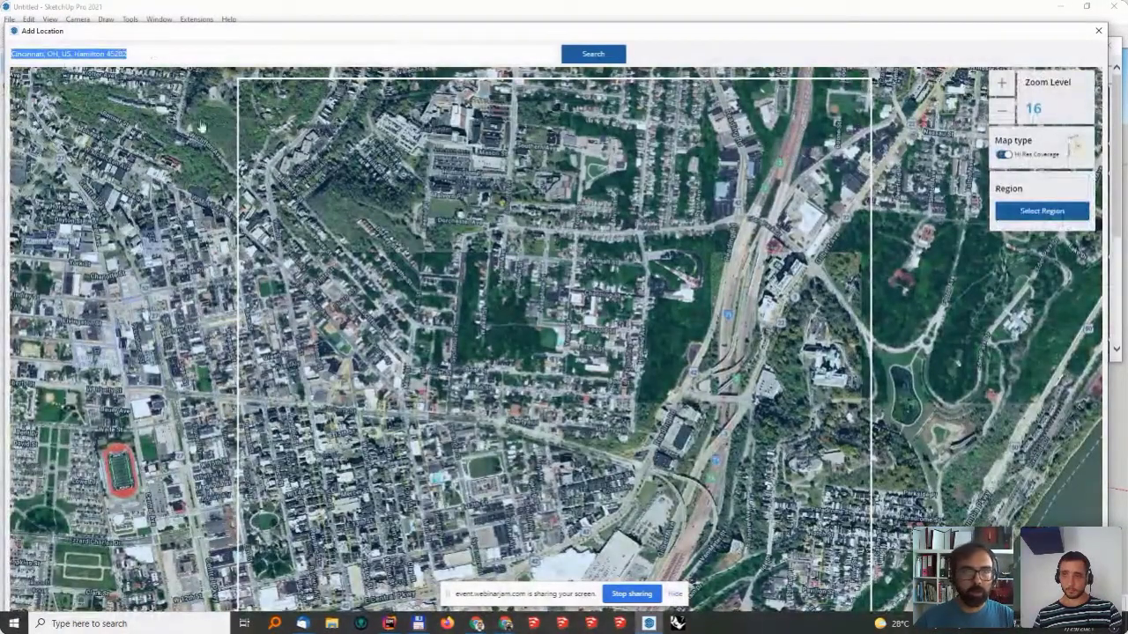
type("man")
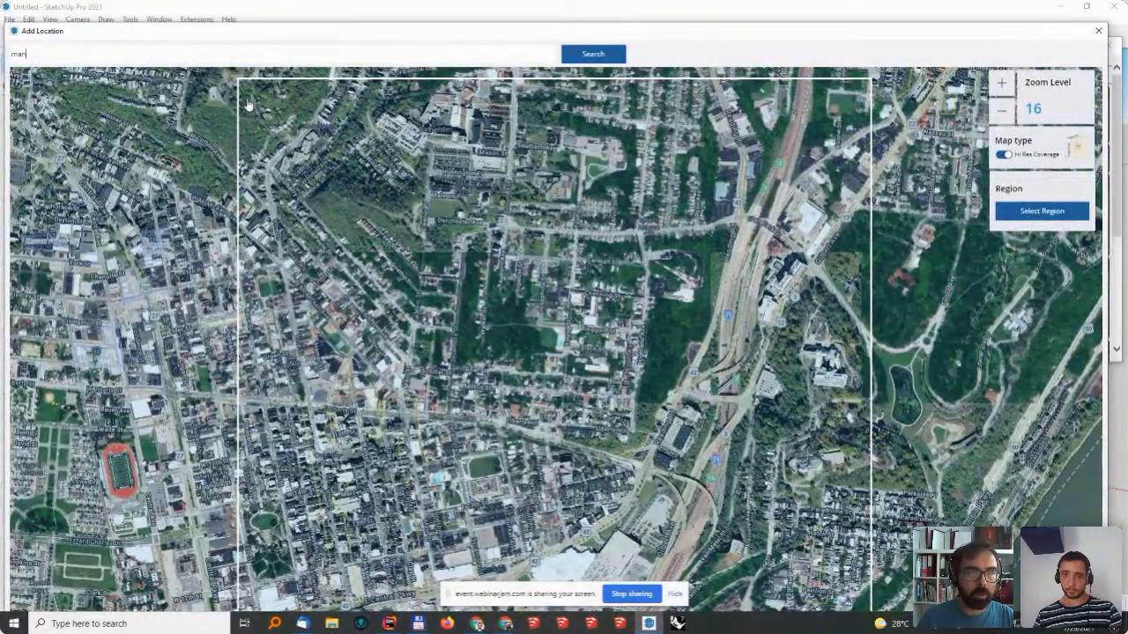
type("hattan ")
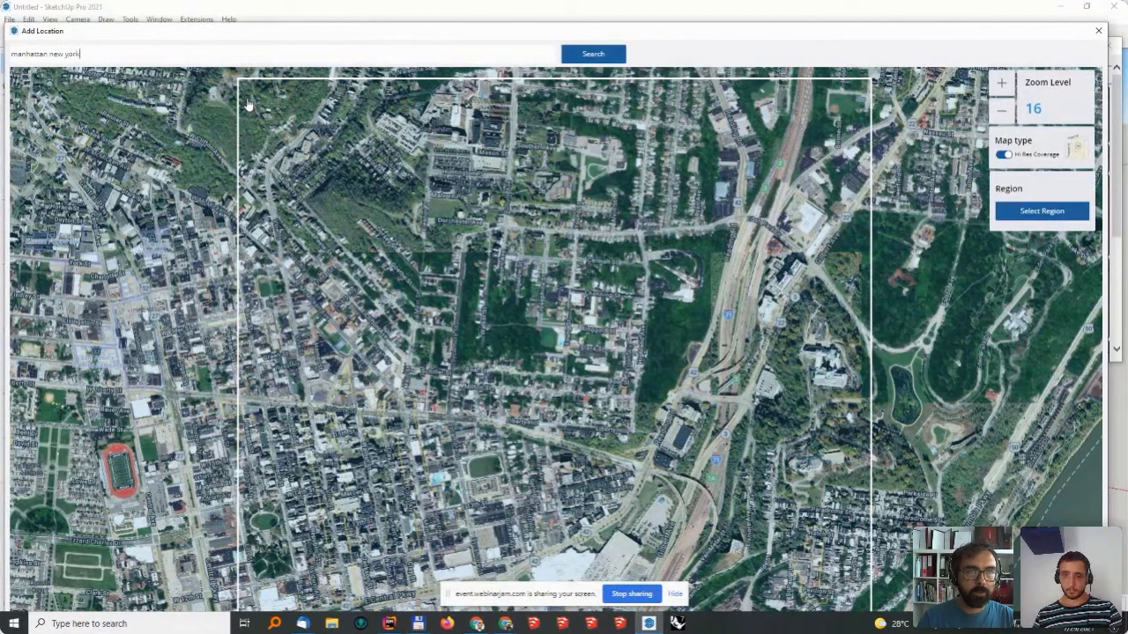
type("new york")
key("Return")
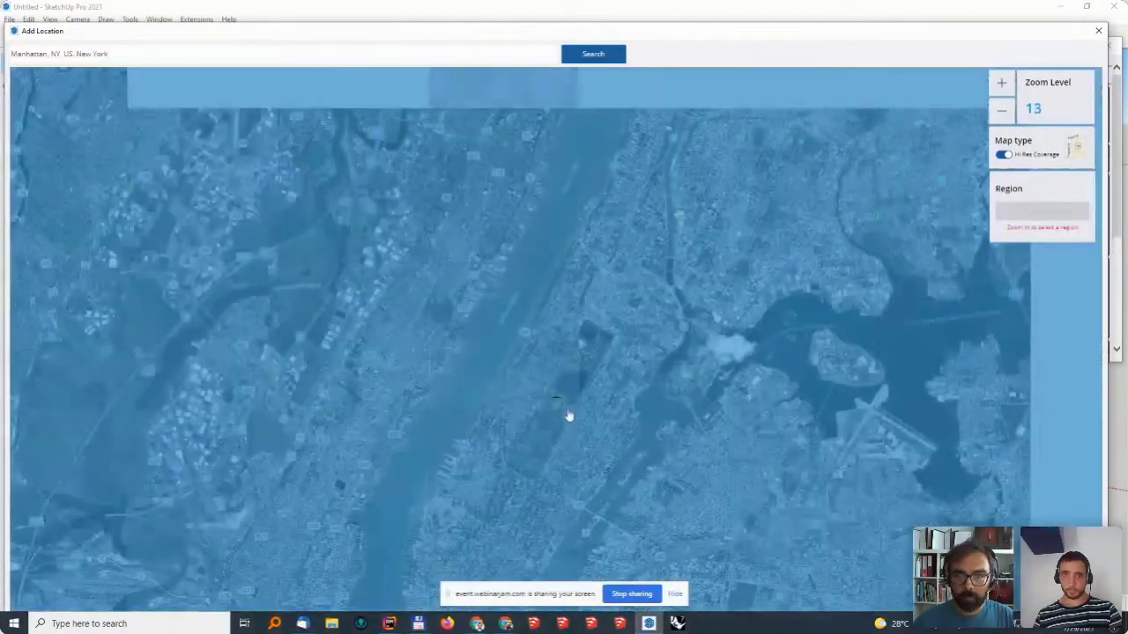
- Start a region selection at zoom level 17 over the Manhattan waterfront parking lot south of E 20th St
scroll(523, 250, "up", 5)
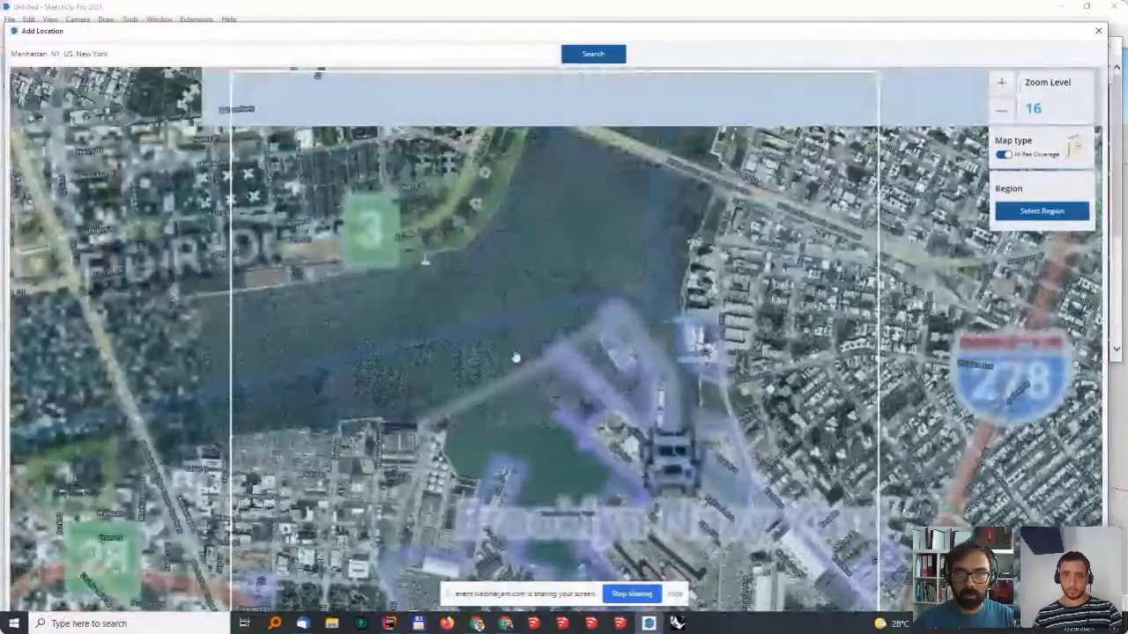
left_click_drag(516, 357, 557, 401)
scroll(557, 401, "up", 1)
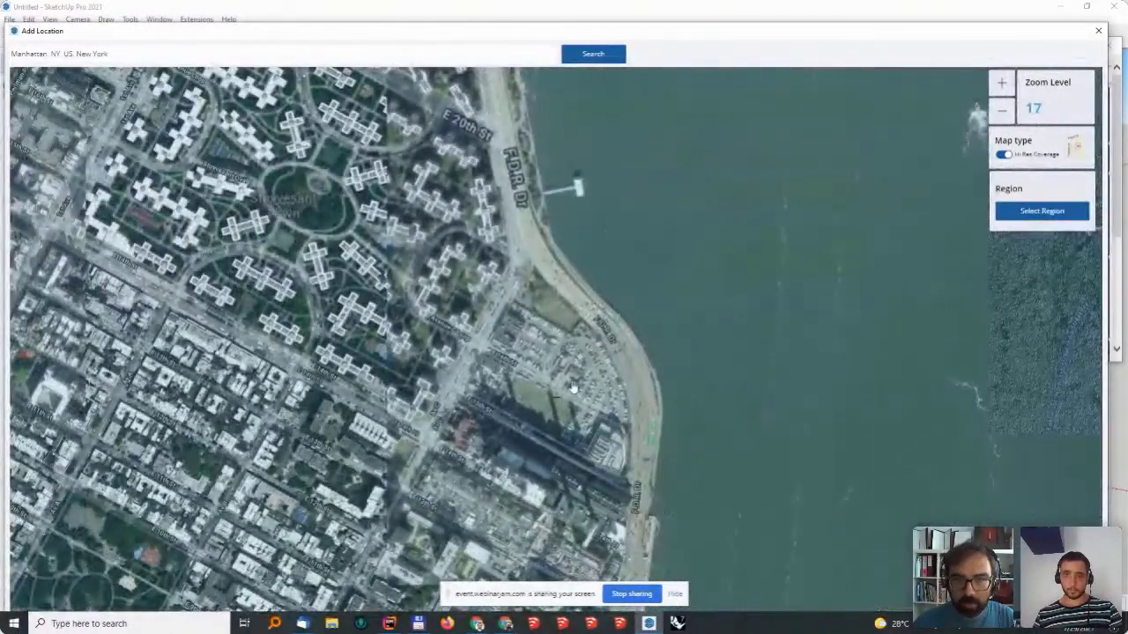
scroll(573, 388, "down", 1)
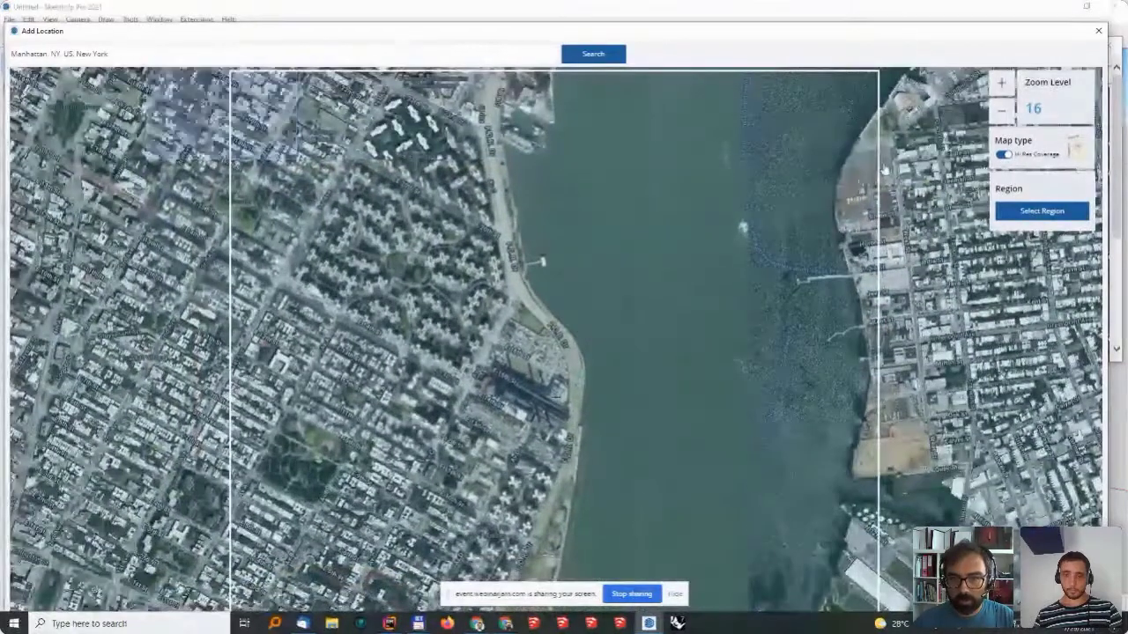
scroll(571, 376, "up", 1)
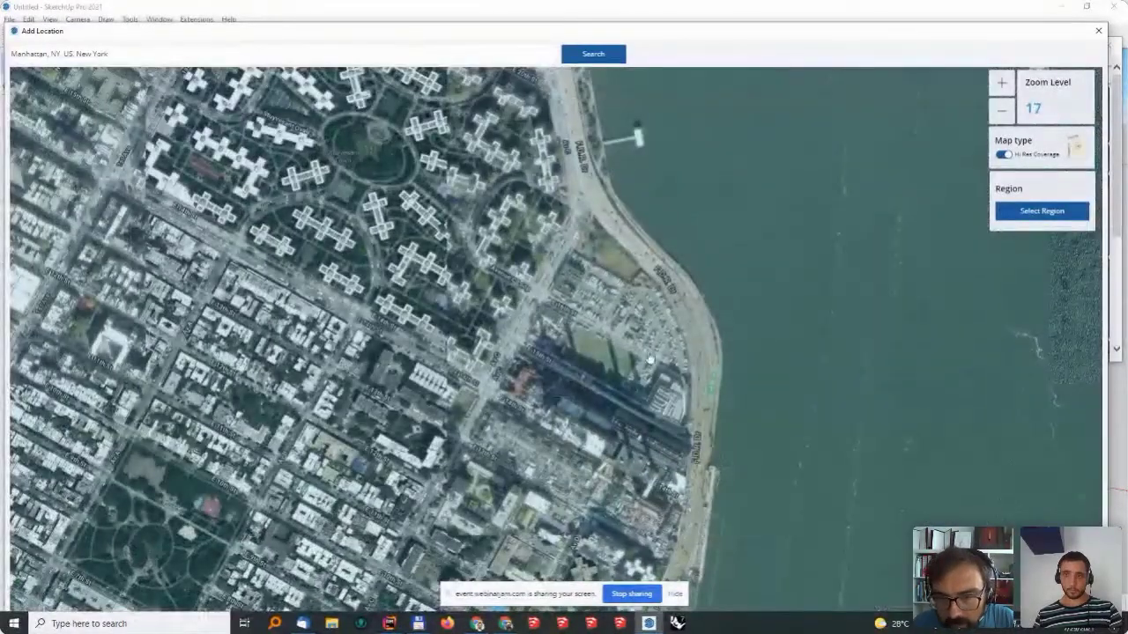
left_click_drag(649, 376, 602, 408)
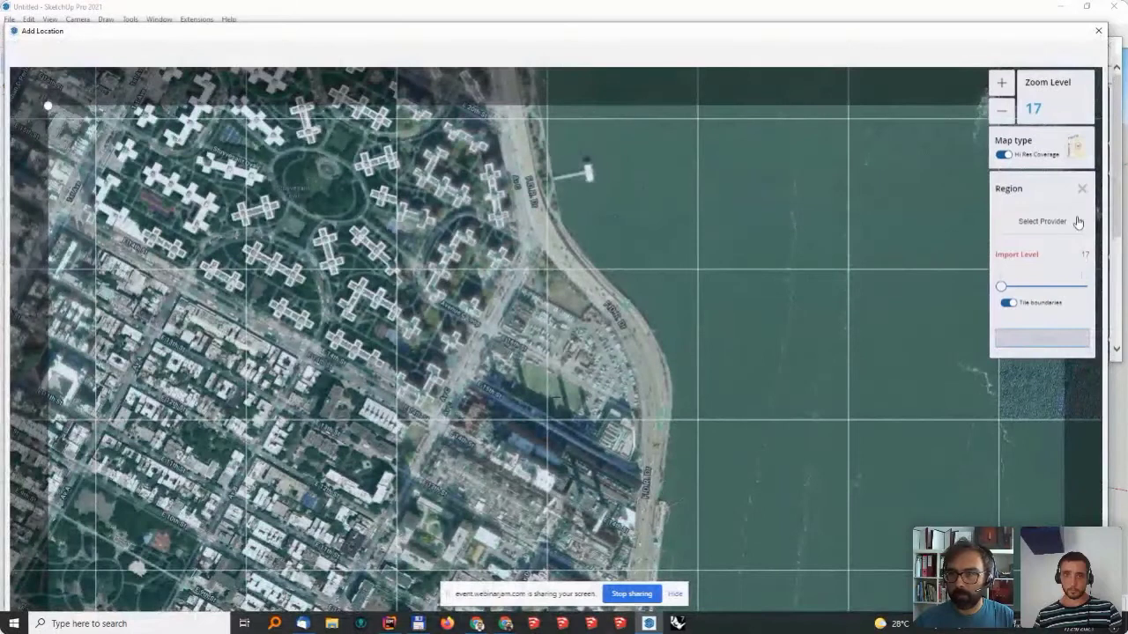
- Choose Digital Globe as the imagery provider, shrink the region around the waterfront parking lot, and import it at level 17
left_click(1077, 221)
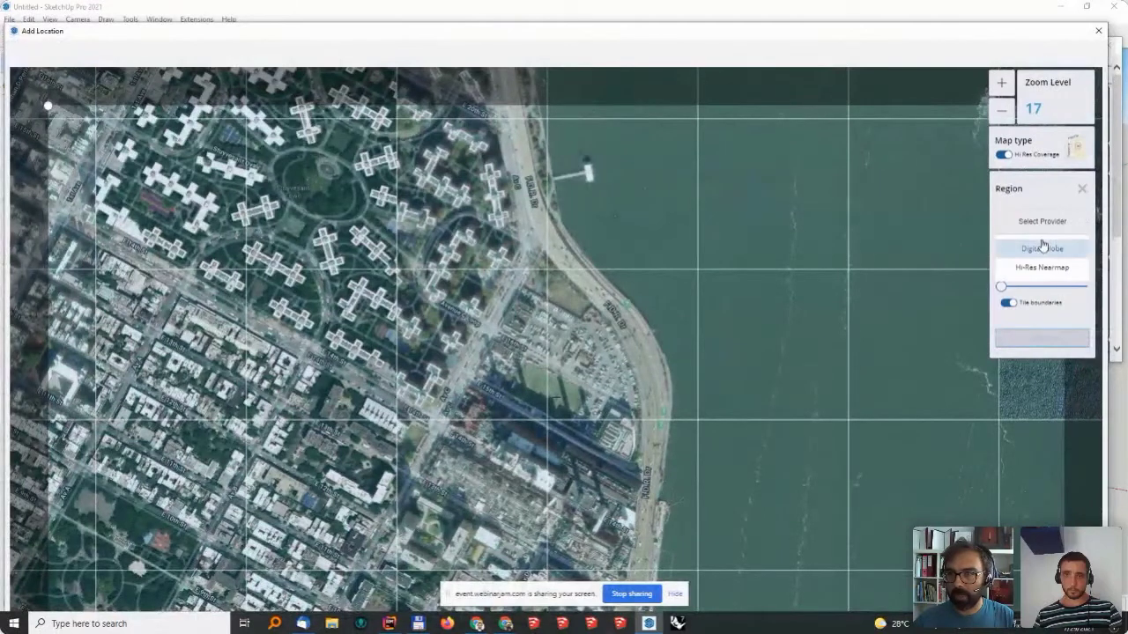
left_click(1042, 247)
left_click_drag(45, 106, 287, 188)
left_click_drag(525, 349, 537, 369)
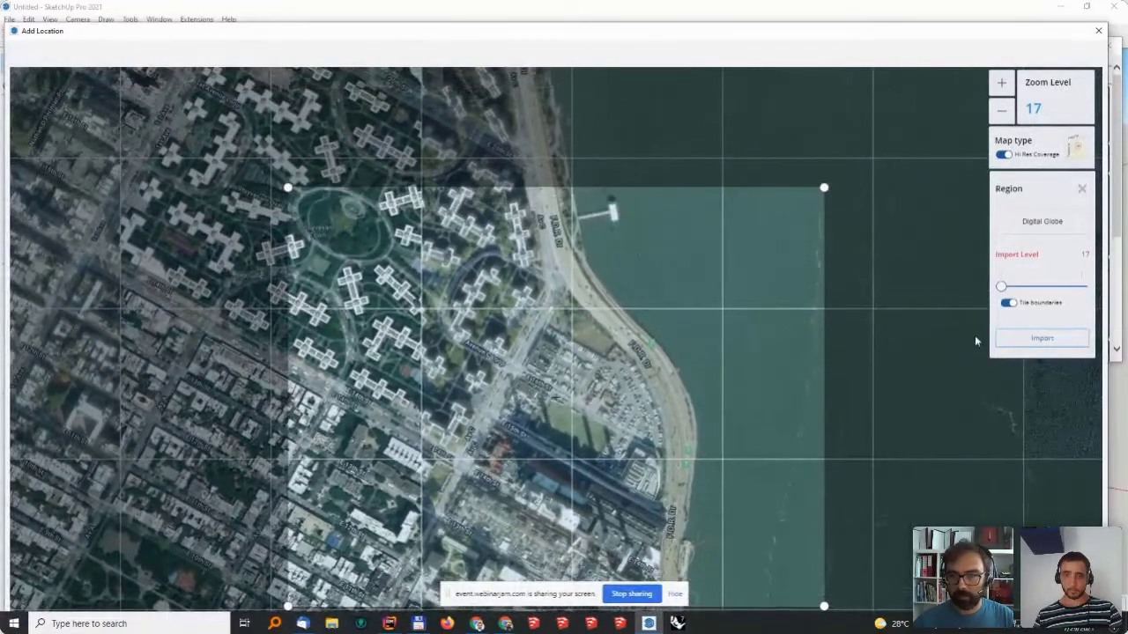
left_click(1042, 340)
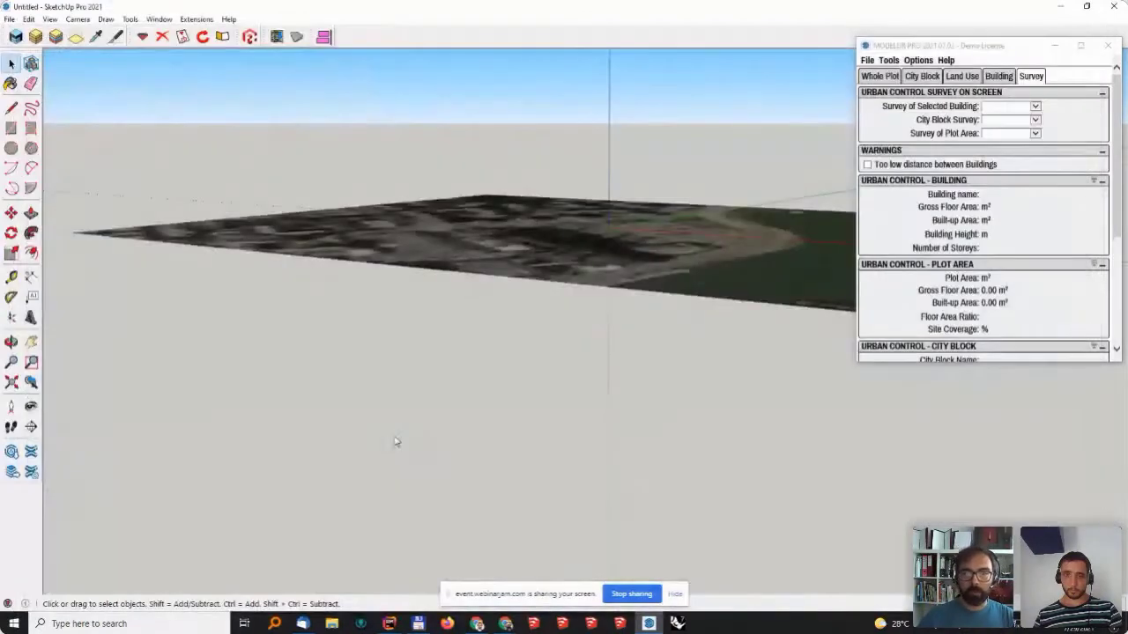
- Import the surrounding OpenStreetMap 3D buildings onto the location snapshot with Modelur
mouse_move(396, 443)
middle_mouse_down()
mouse_move(529, 315)
mouse_move(450, 448)
mouse_move(547, 396)
mouse_move(335, 379)
mouse_move(696, 435)
middle_mouse_up()
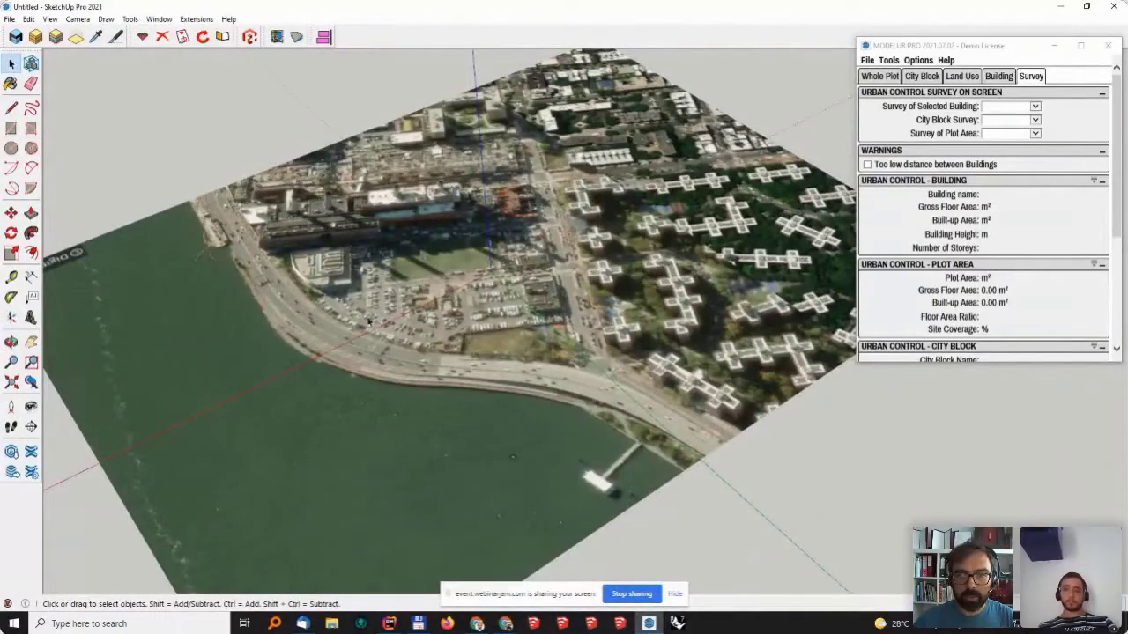
middle_click_drag(369, 322, 528, 305)
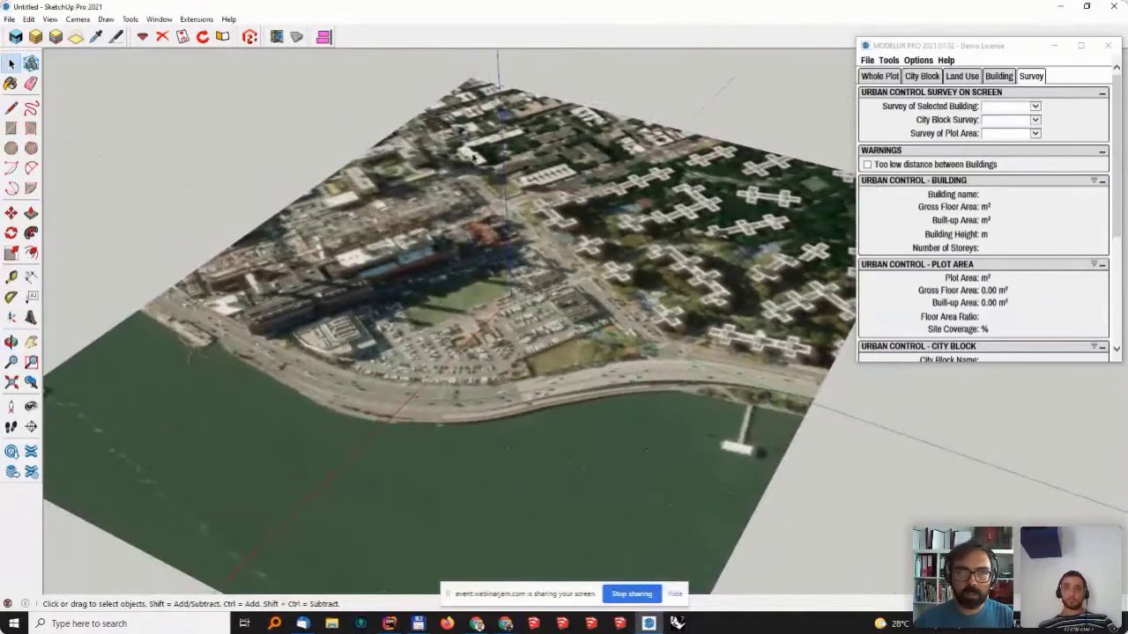
left_click(863, 99)
left_click(867, 60)
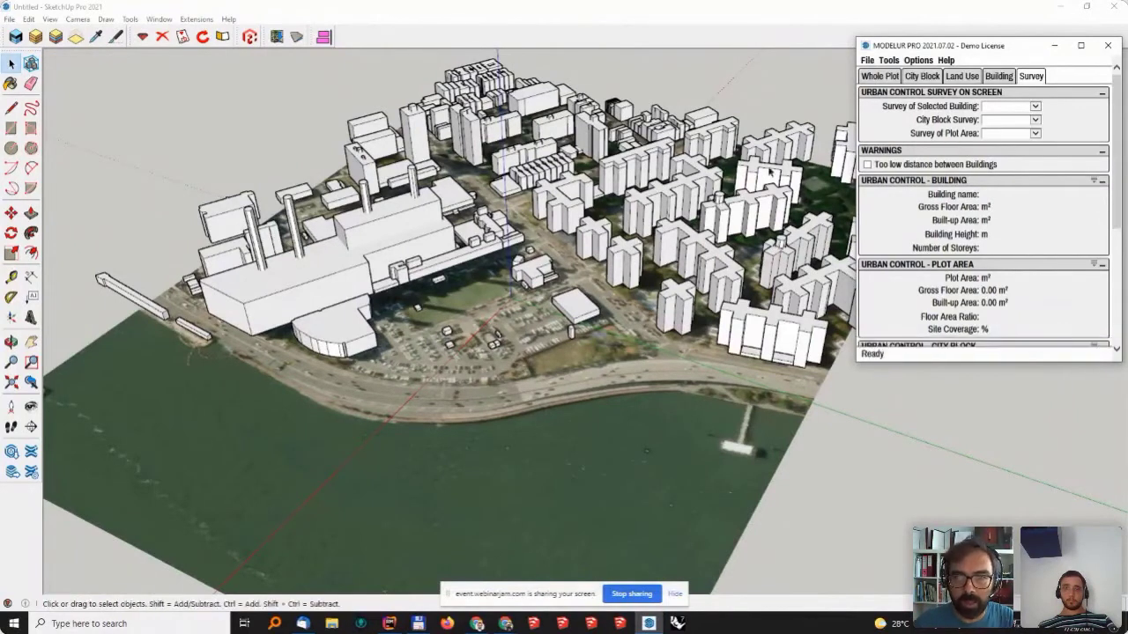
- Show the Default Tray and toggle the OSM import 3D buildings tag's visibility off and back on
scroll(578, 333, "up", 5)
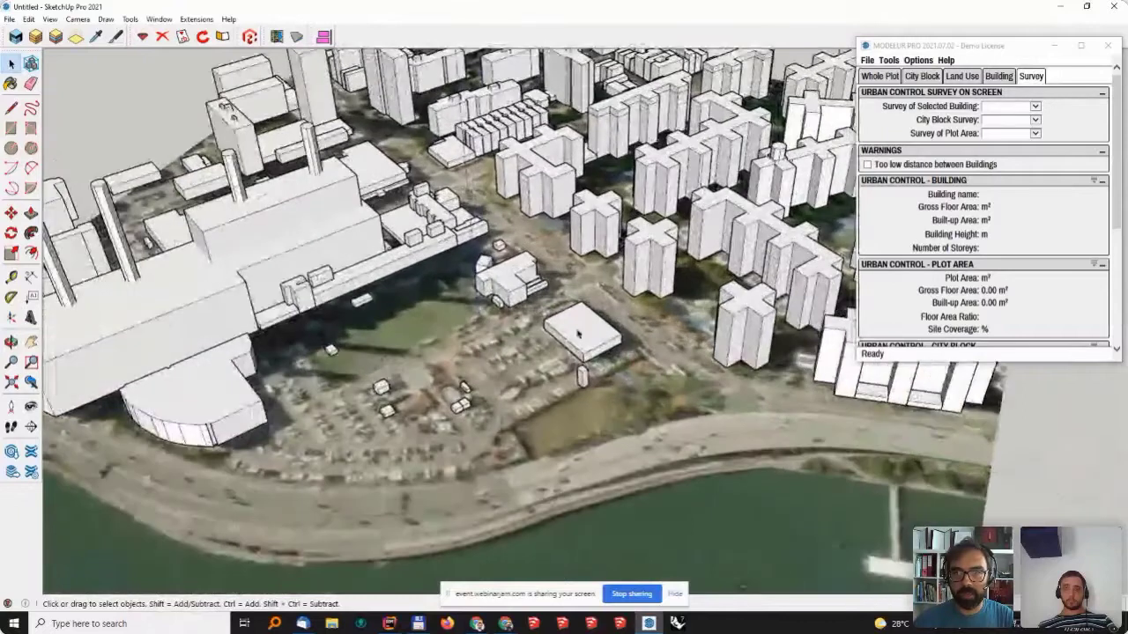
middle_click_drag(578, 333, 595, 306)
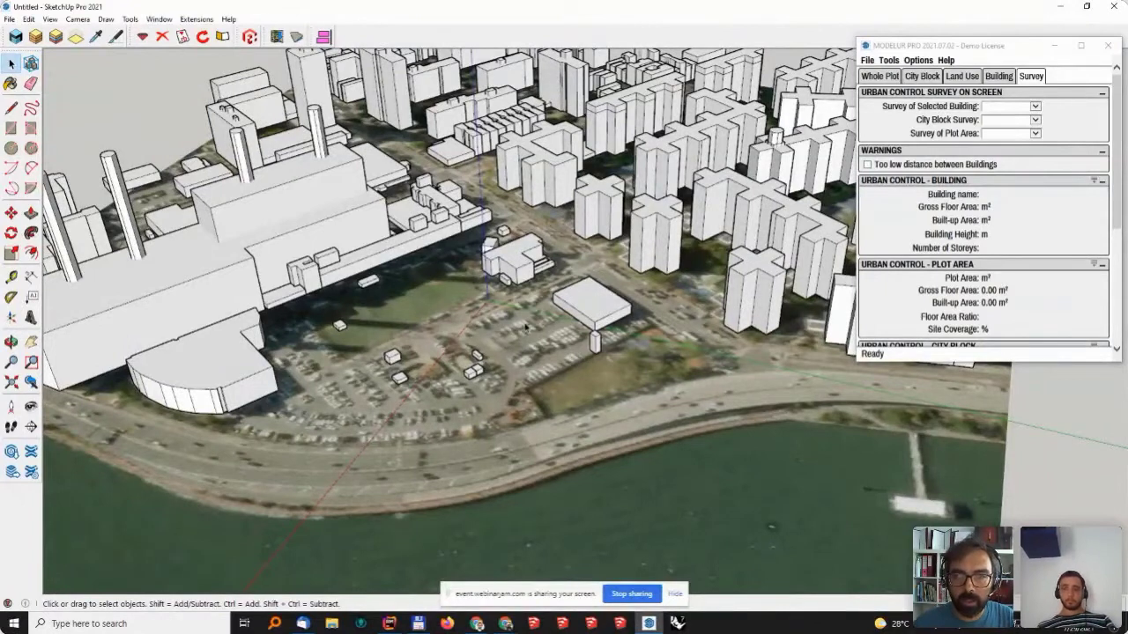
scroll(595, 306, "up", 2)
middle_click_drag(605, 352, 624, 342)
left_click_drag(1025, 46, 797, 395)
left_click(196, 18)
mouse_move(172, 34)
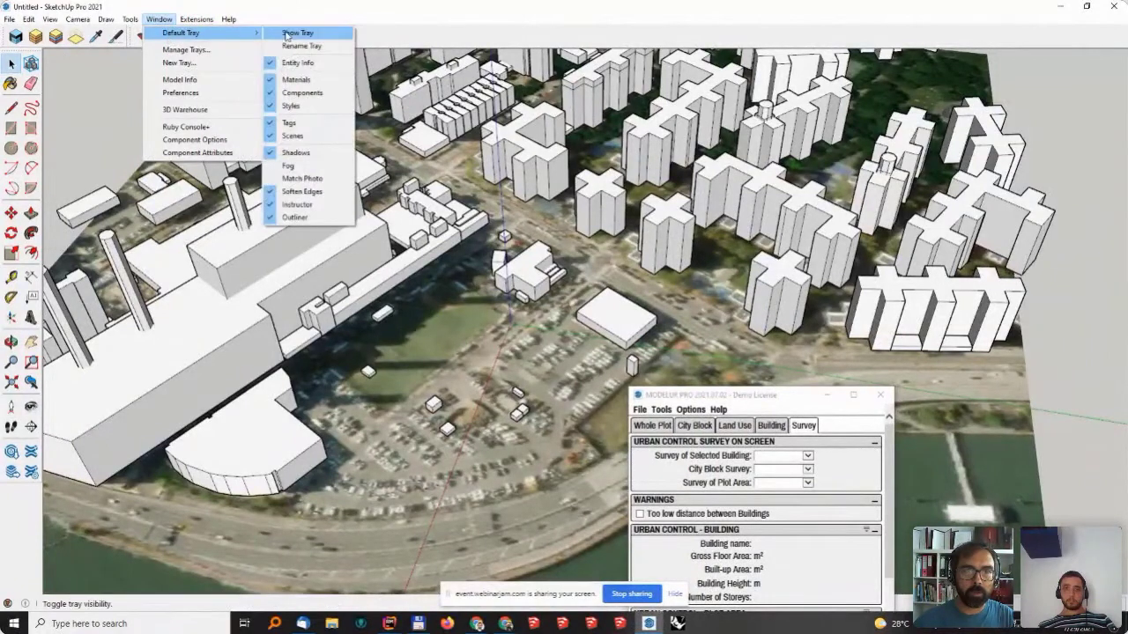
left_click(293, 32)
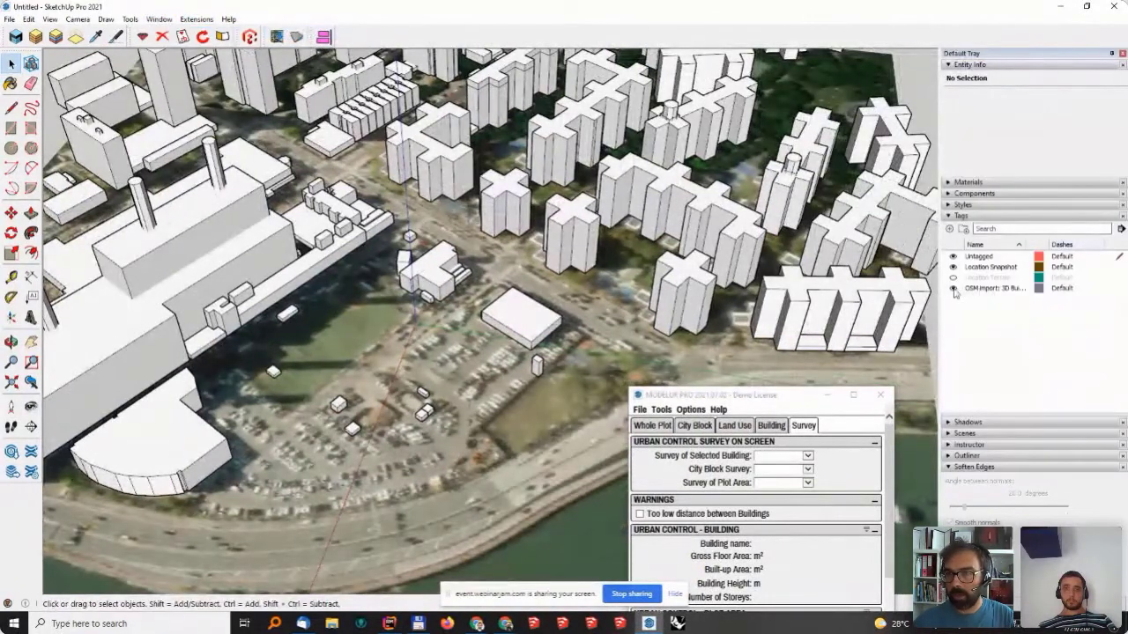
left_click(952, 288)
left_click(952, 288)
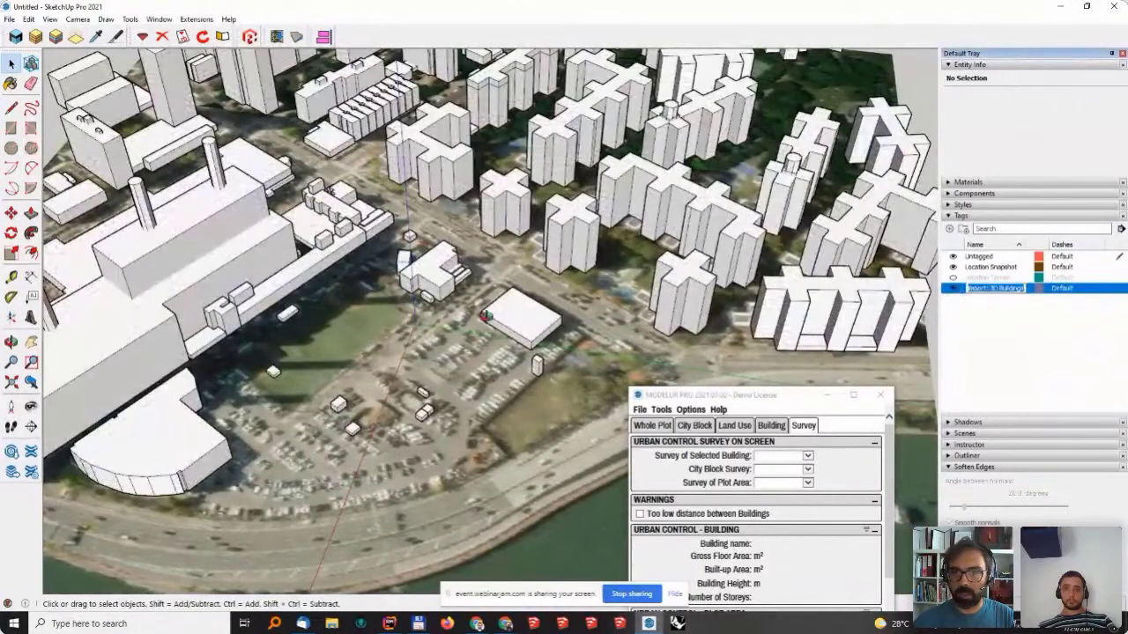
- Delete the flat building and the small structures standing on the waterfront parking lot
middle_click_drag(486, 317, 500, 290)
left_click(500, 291)
key("Delete")
left_click_drag(294, 322, 527, 463)
key("Delete")
left_click_drag(497, 303, 548, 371)
key("Delete")
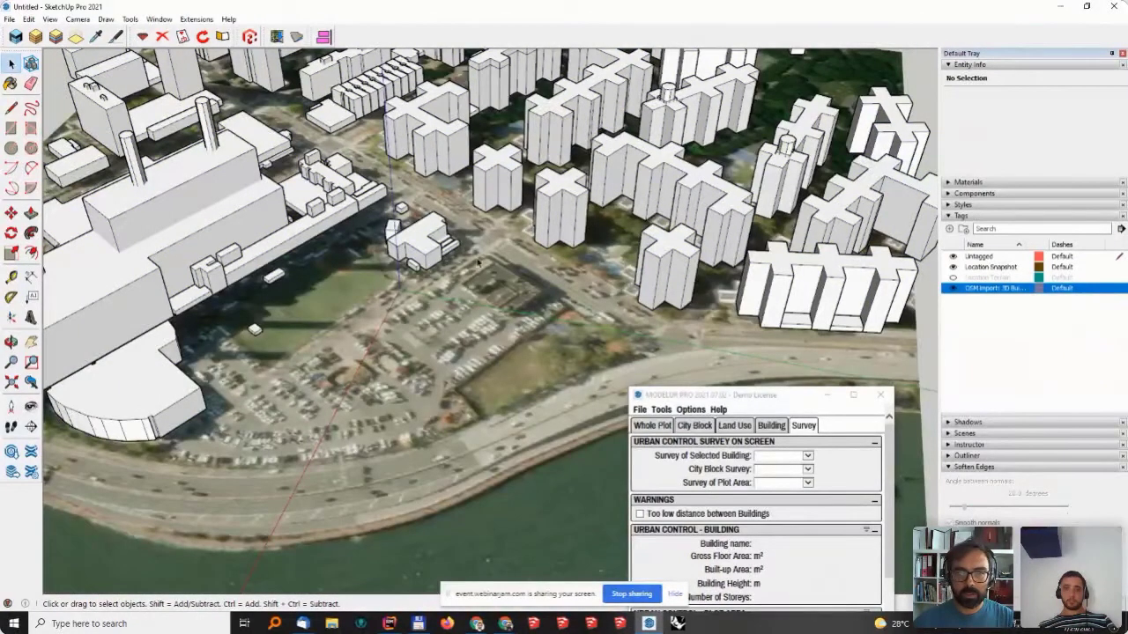
- Draw the plot boundary with the Line tool along the street, beside the grass patch and down to the highway edge
middle_click_drag(567, 300, 577, 314)
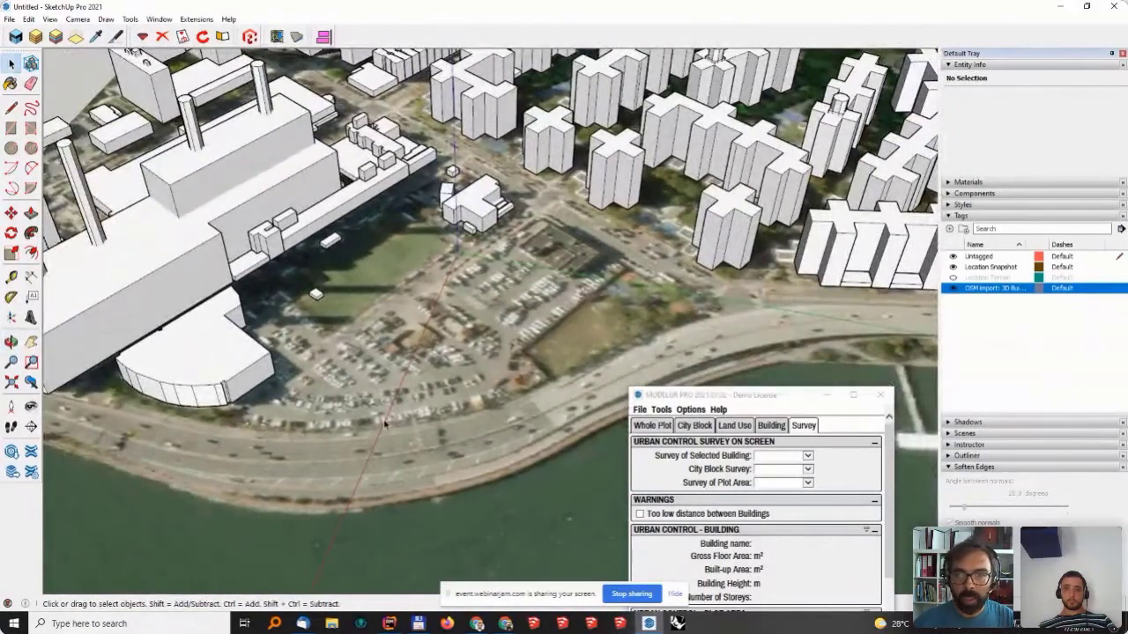
left_click_drag(705, 395, 886, 98)
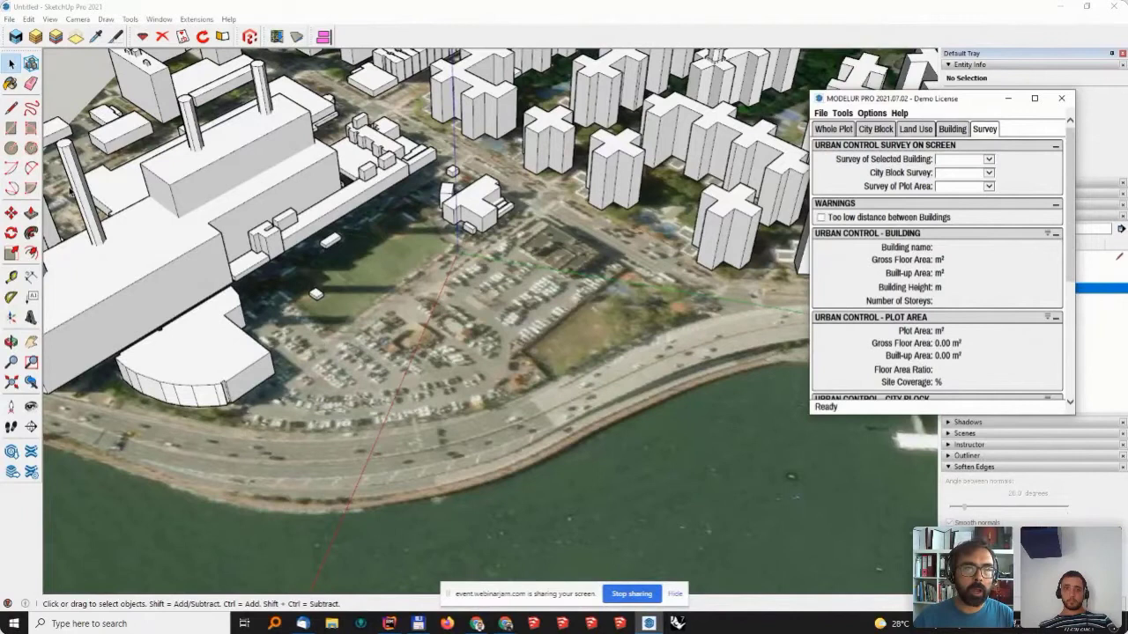
left_click(10, 107)
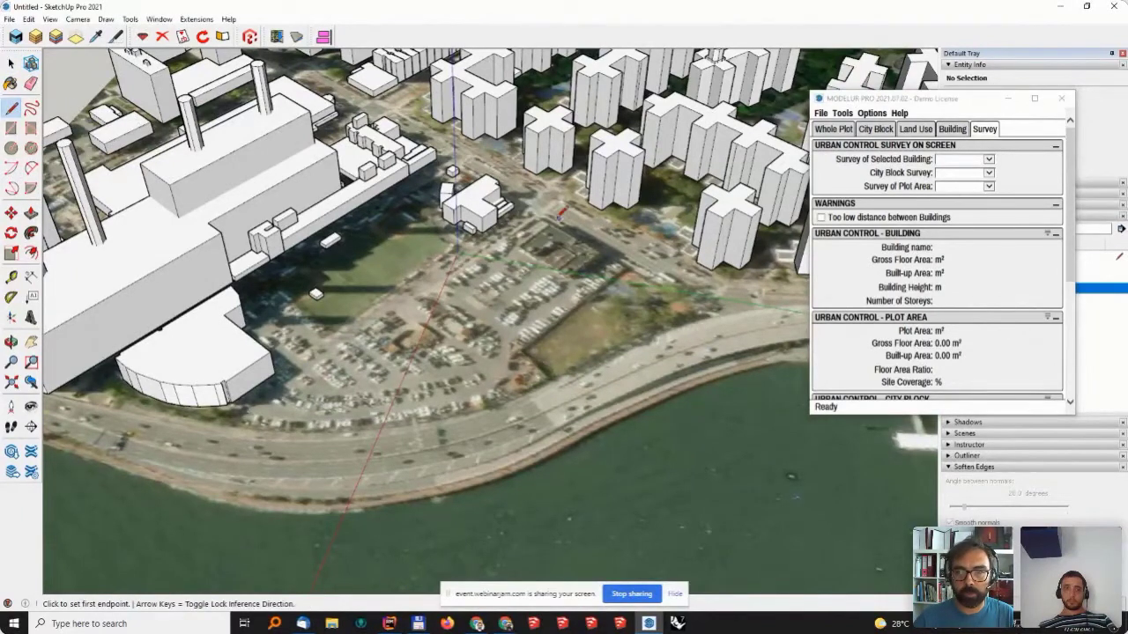
left_click(541, 213)
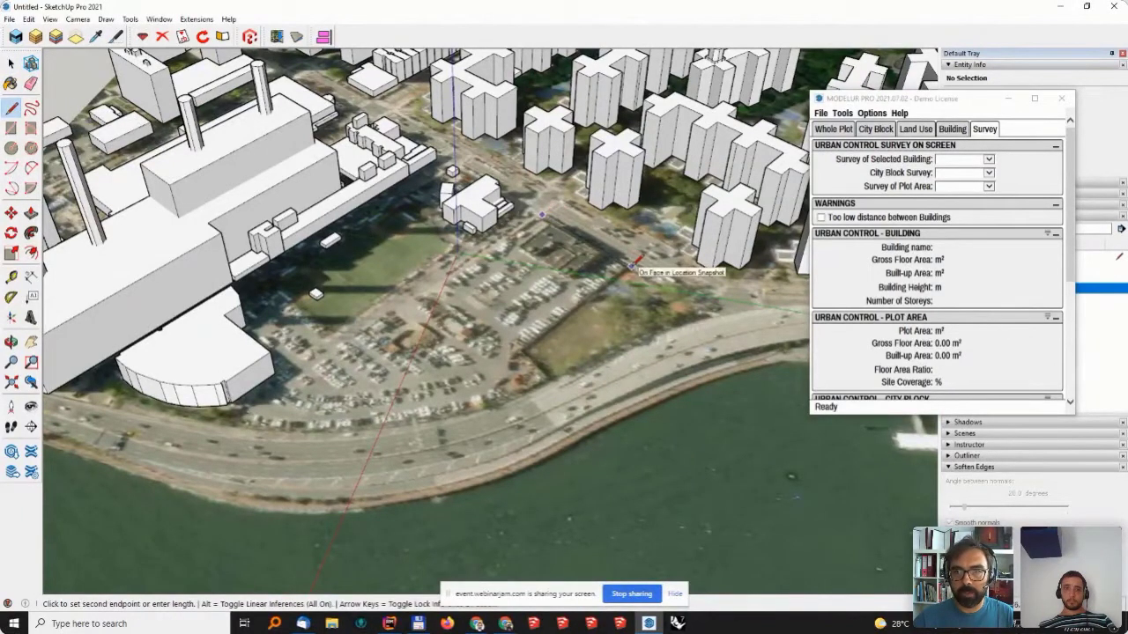
left_click(625, 264)
left_click(520, 346)
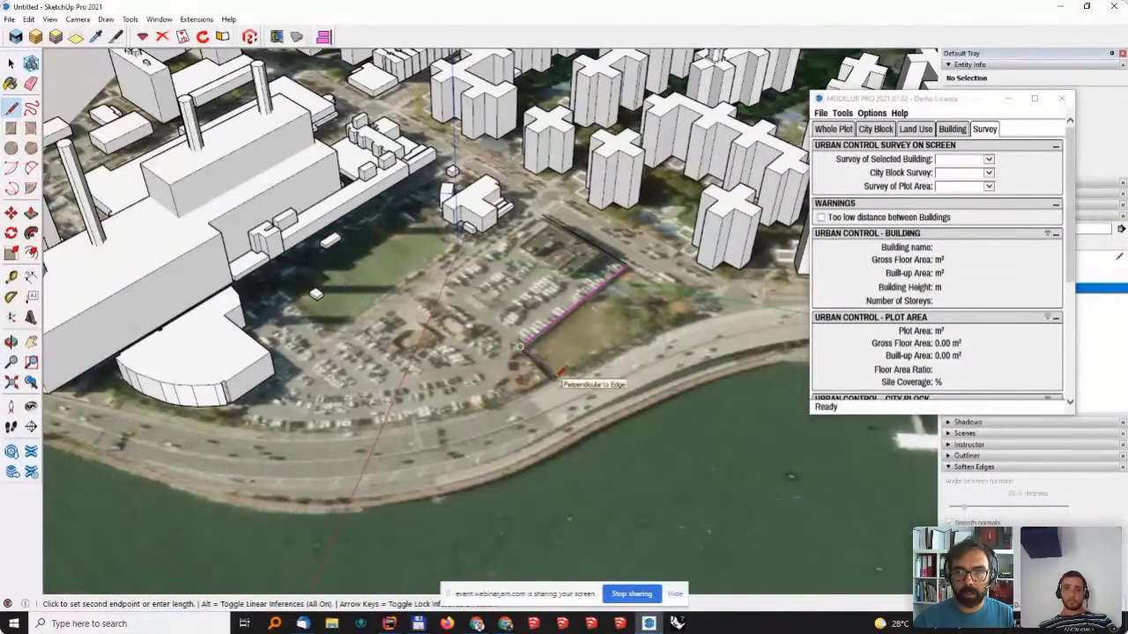
scroll(554, 377, "up", 3)
left_click(554, 381)
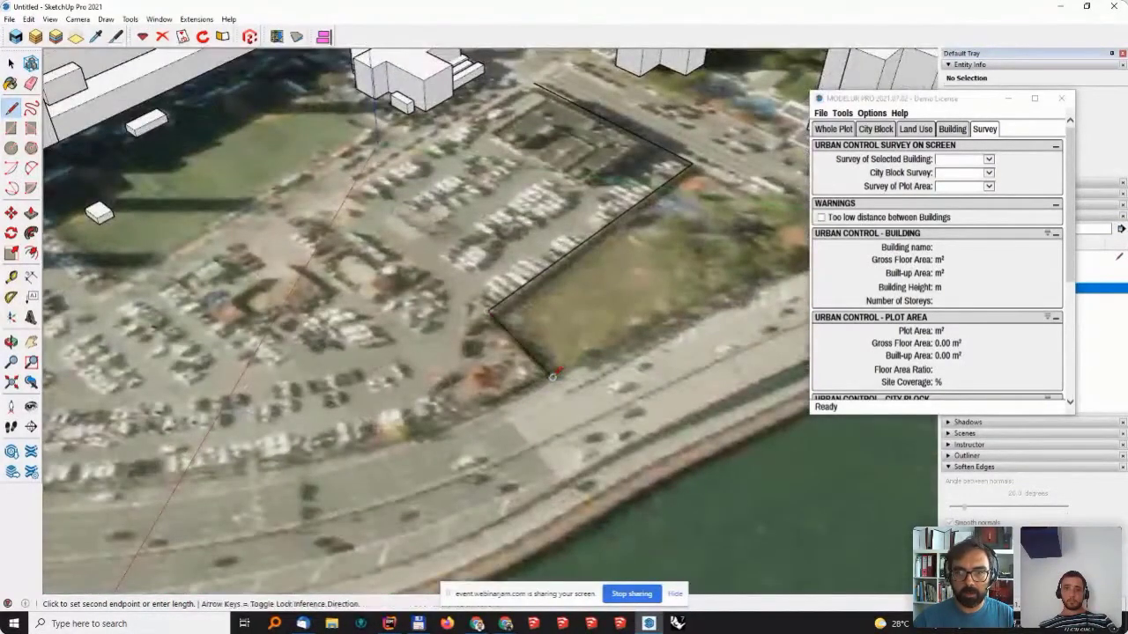
- Continue the boundary along the curved highway edge, close it at its starting corner, and select the resulting plot face
middle_click_drag(383, 420, 370, 387)
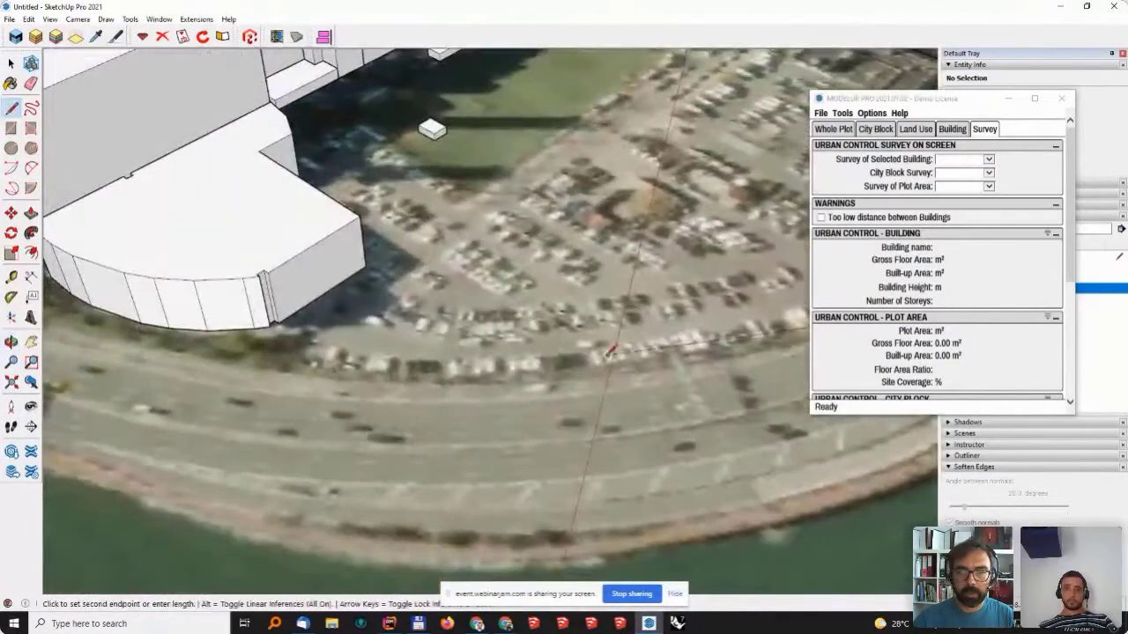
left_click(412, 374)
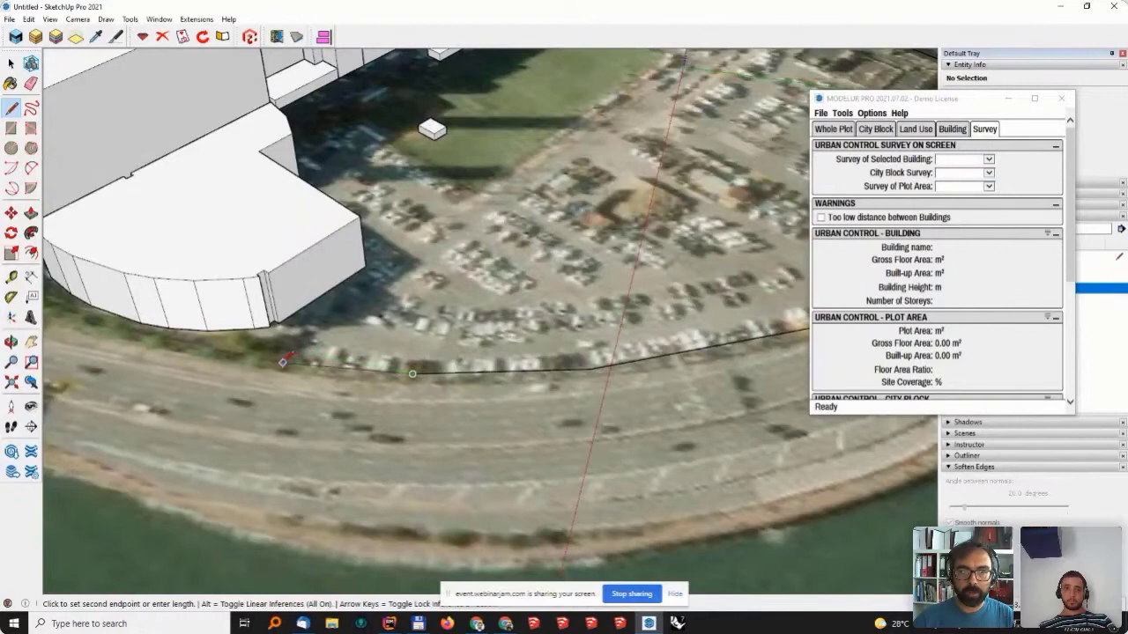
mouse_move(466, 265)
middle_mouse_down()
mouse_move(706, 132)
mouse_move(520, 291)
middle_mouse_up()
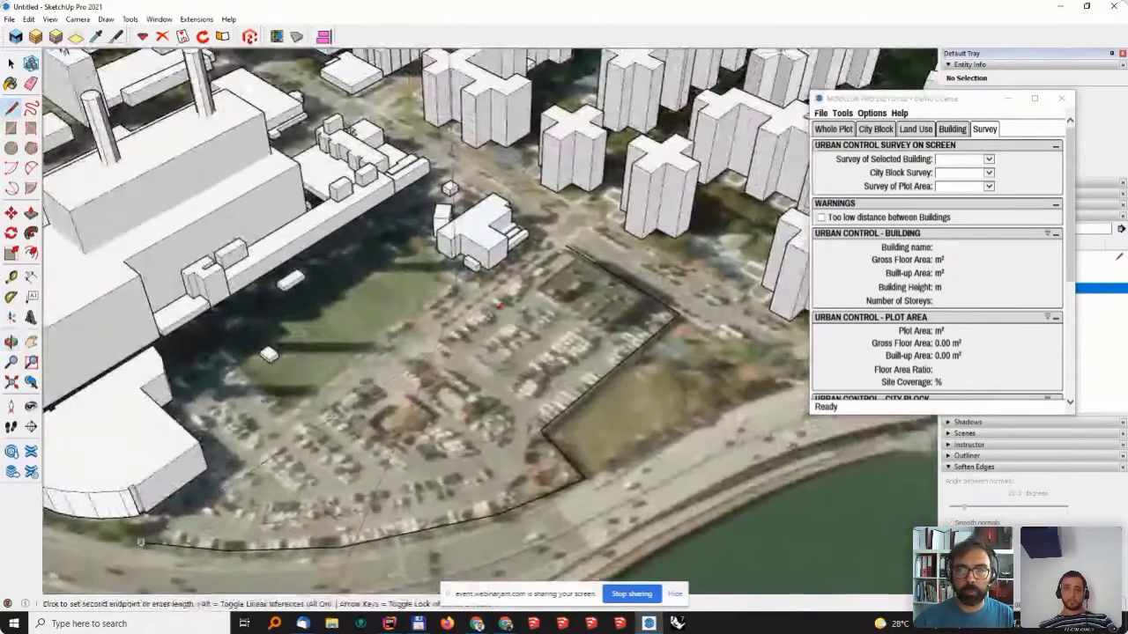
left_click(568, 247)
middle_click_drag(446, 456, 520, 305)
key("space")
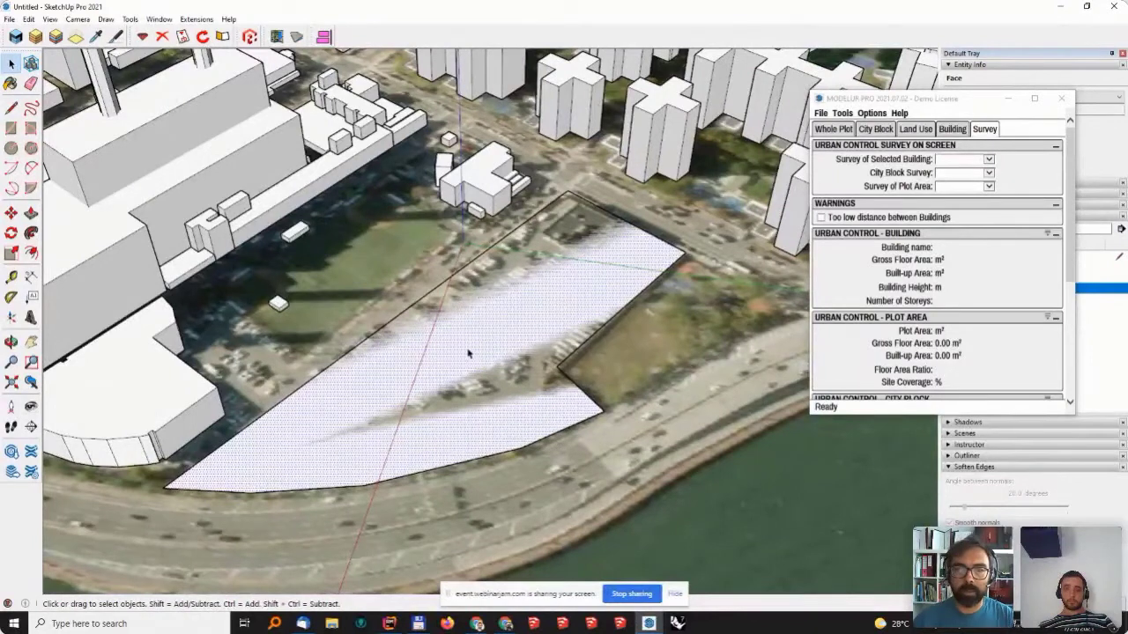
- Convert the selected waterfront plot face into a Modelur city block
middle_click_drag(490, 356, 554, 387)
middle_click_drag(448, 385, 502, 322)
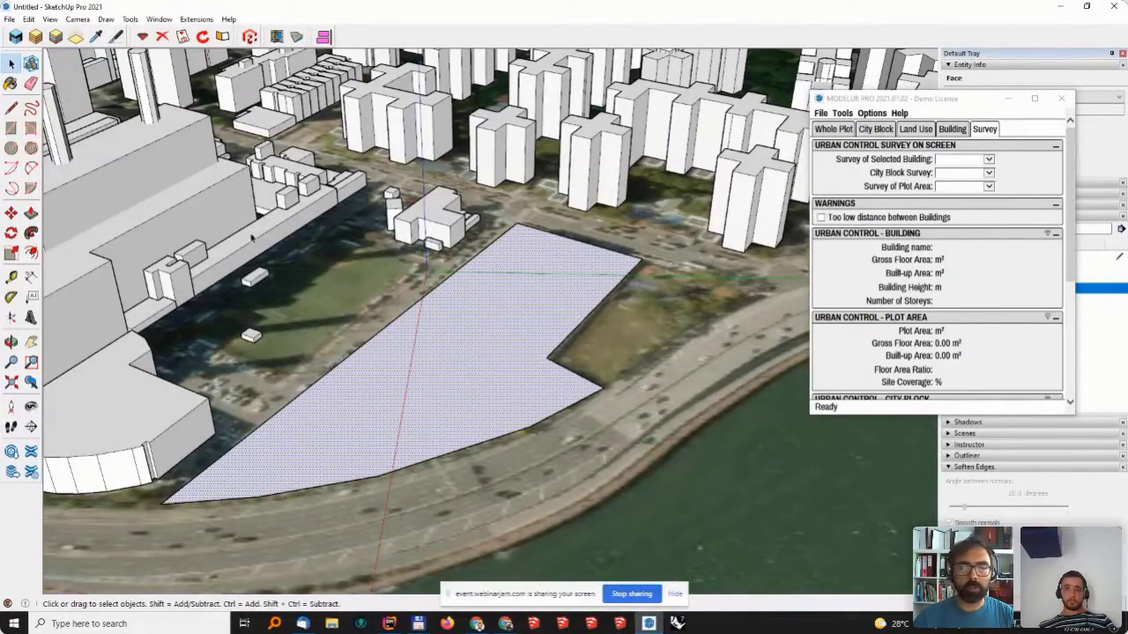
left_click(76, 40)
mouse_move(414, 352)
middle_mouse_down()
mouse_move(552, 350)
mouse_move(560, 246)
middle_mouse_up()
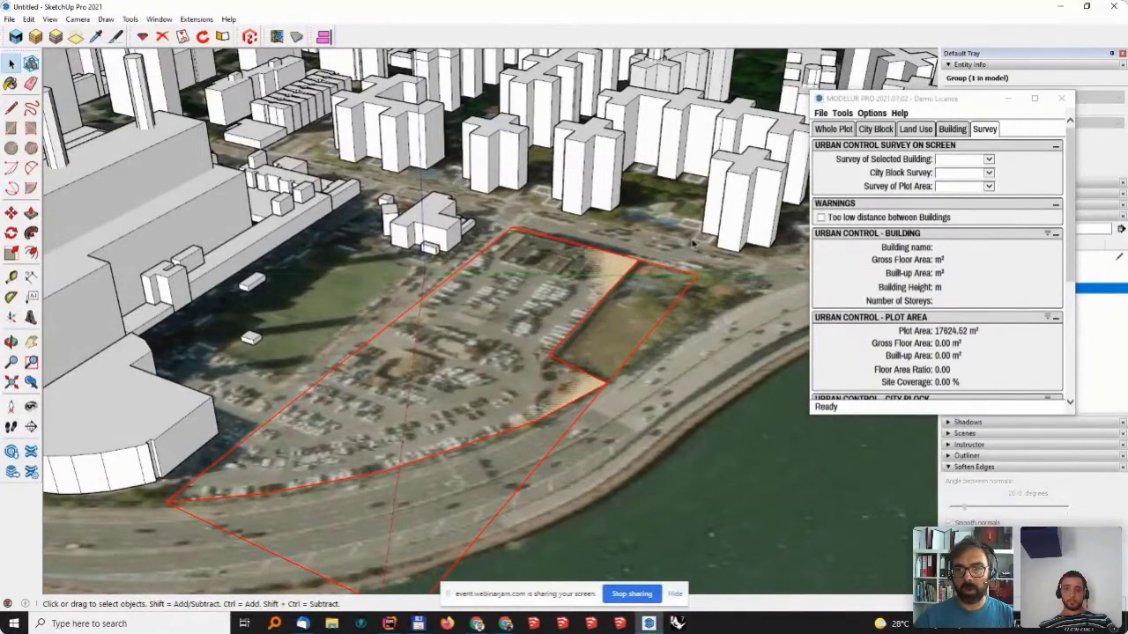
- Unlock the city block group and raise it slightly along the blue axis above the aerial image
middle_click_drag(681, 375, 656, 329)
key("ctrl+z")
right_click(668, 312)
left_click(712, 363)
middle_click_drag(712, 363, 660, 342)
key("m")
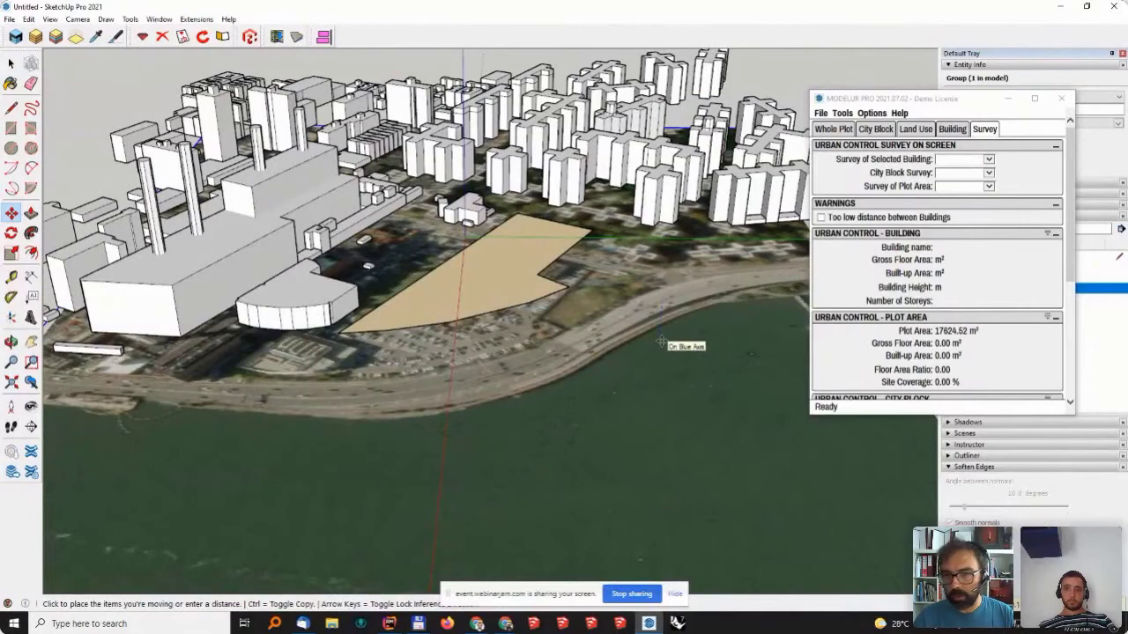
middle_click_drag(661, 341, 464, 310)
scroll(506, 278, "up", 3)
scroll(503, 287, "up", 4)
scroll(533, 285, "up", 3)
scroll(449, 346, "down", 3)
key("space")
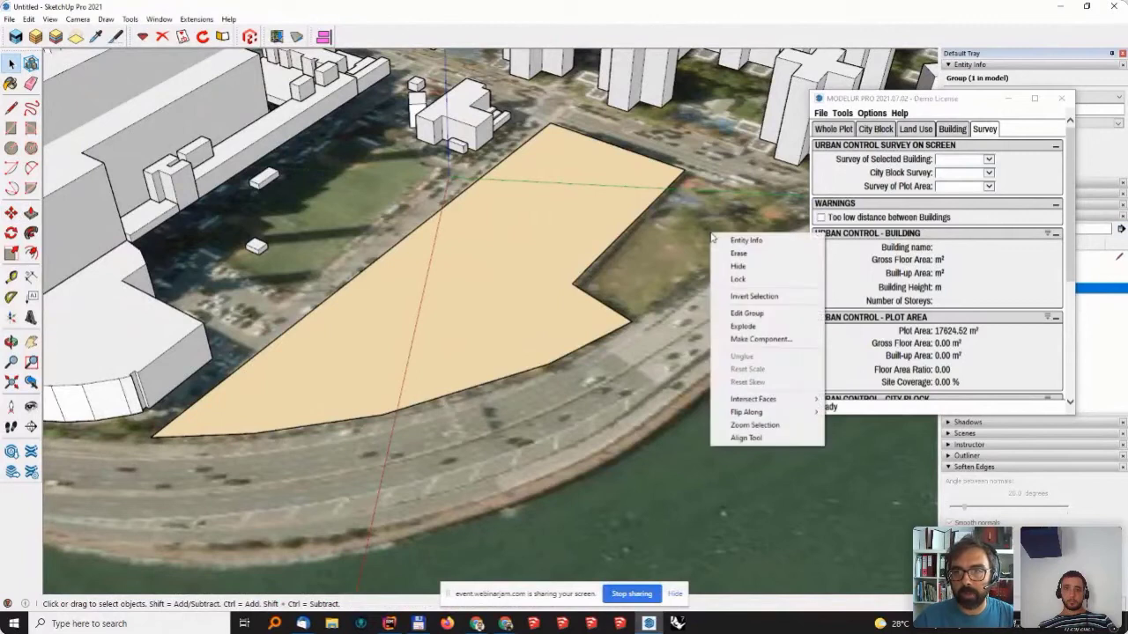
- Lock the city block group and the group of surrounding 3D buildings
right_click(711, 234)
left_click(780, 280)
middle_click_drag(491, 406, 560, 154)
left_click(559, 173)
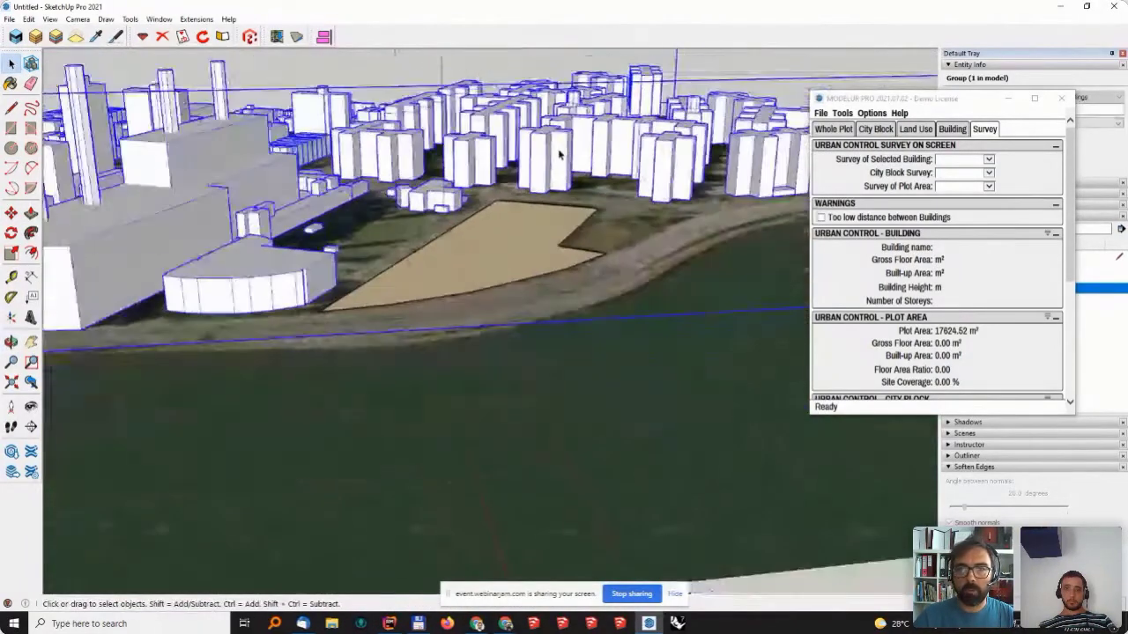
right_click(560, 153)
left_click(587, 196)
middle_click_drag(599, 202, 330, 300)
scroll(319, 357, "up", 3)
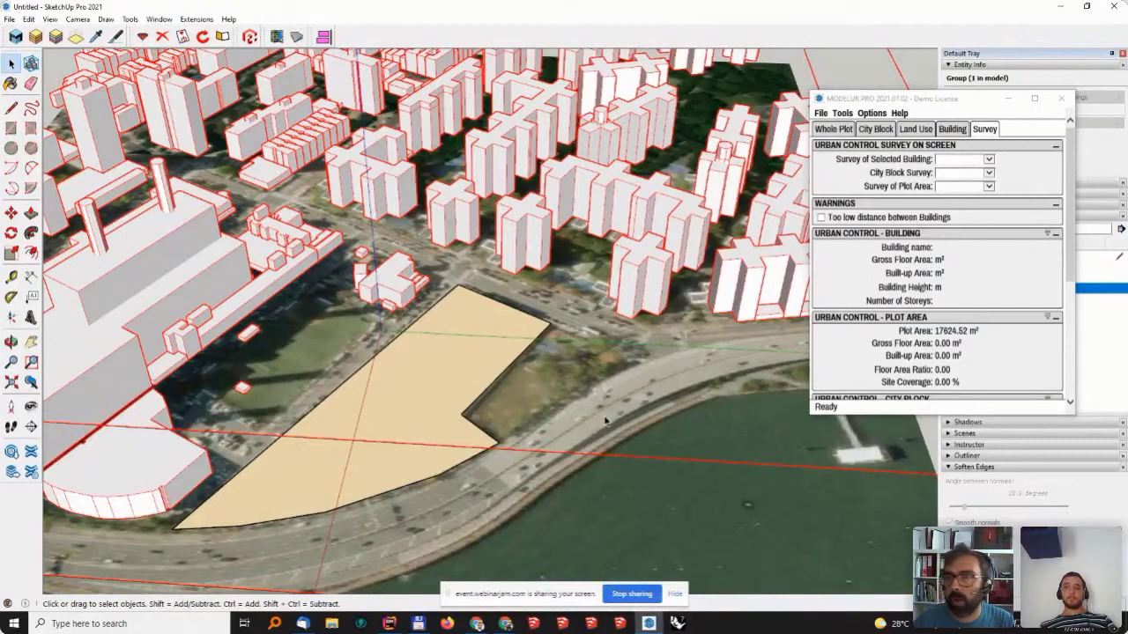
- Move the Modelur window away from the site, clear the selection and hide the screen-sharing notification
left_click_drag(942, 100, 983, 44)
left_click(767, 161)
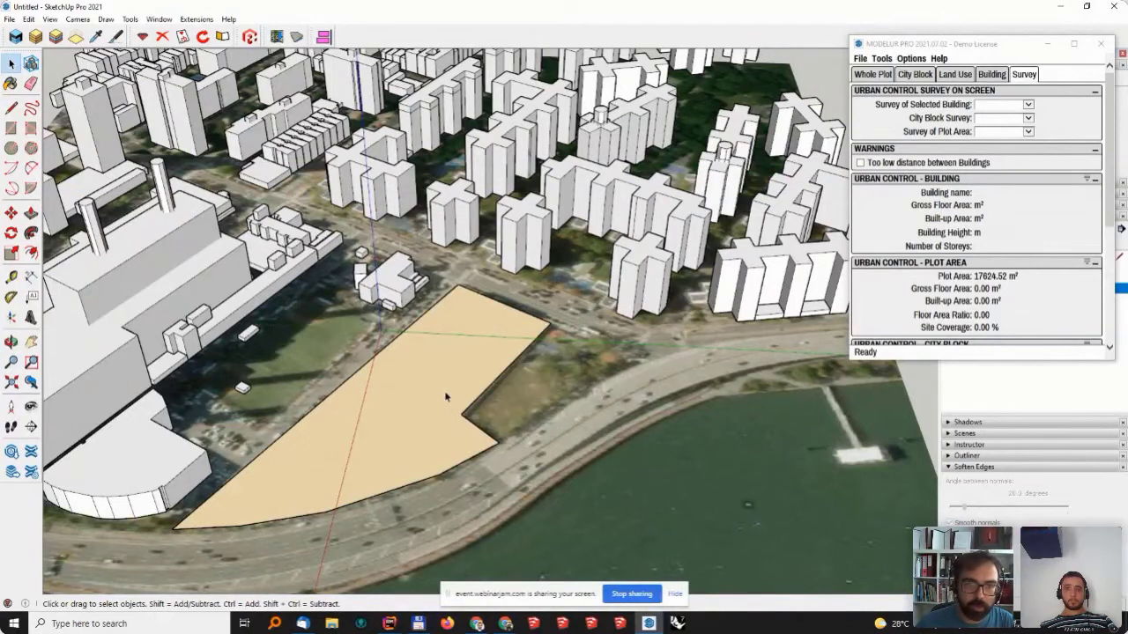
left_click(678, 596)
- Draw a rotated rectangle of about 1192 m² on the city block, parallel to its short edge by the residential towers
middle_click_drag(436, 357, 484, 351)
scroll(486, 353, "up", 1)
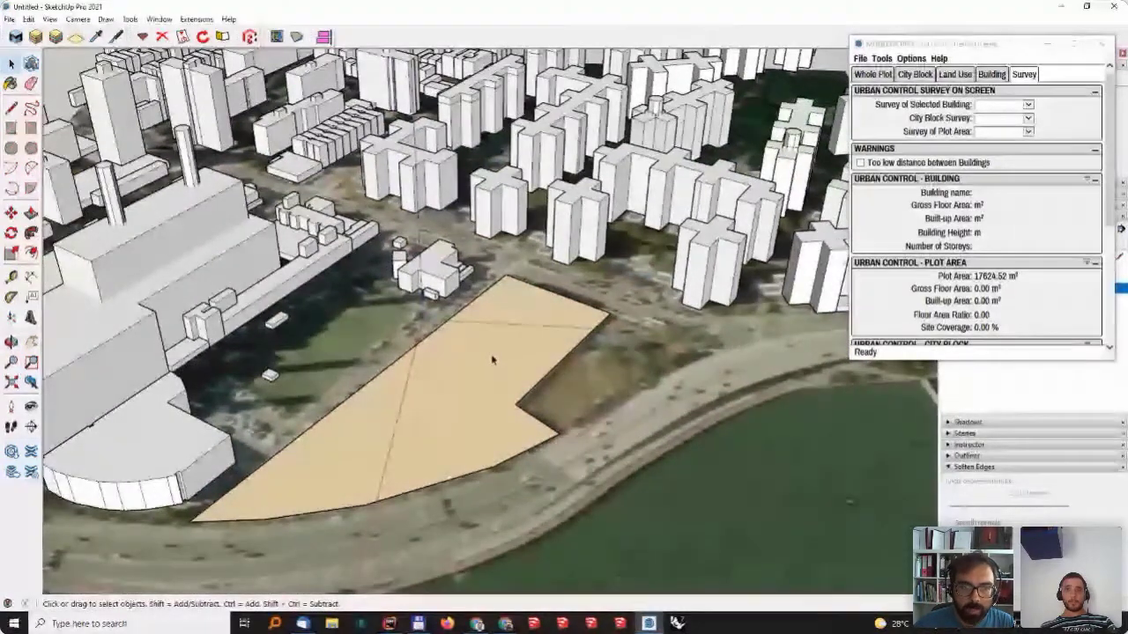
scroll(588, 325, "up", 1)
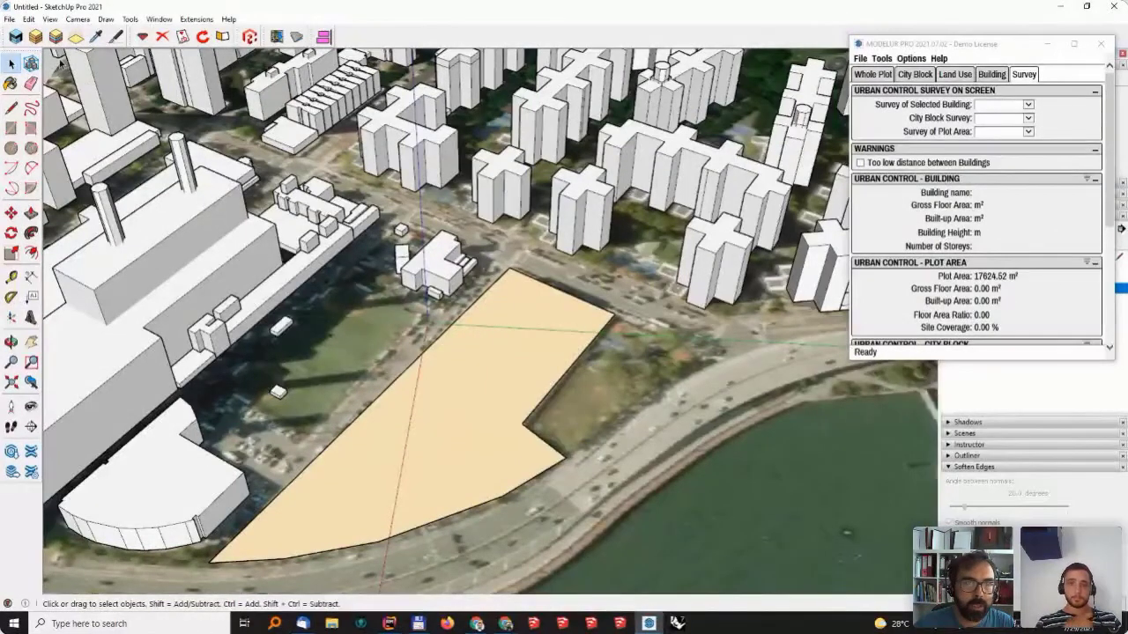
left_click(31, 126)
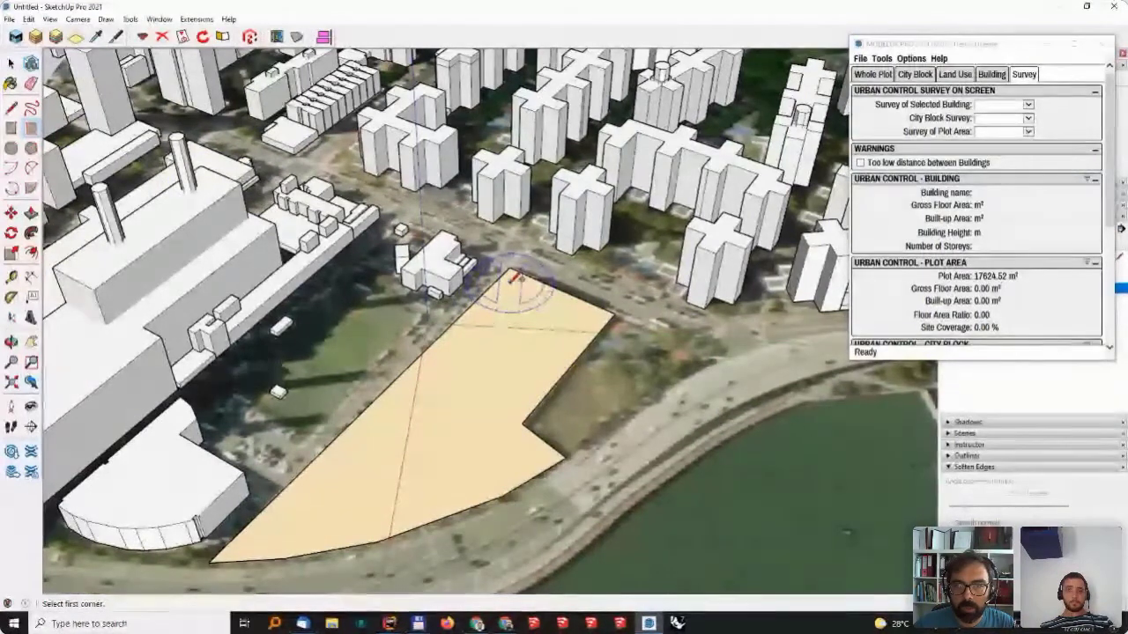
left_click(510, 283)
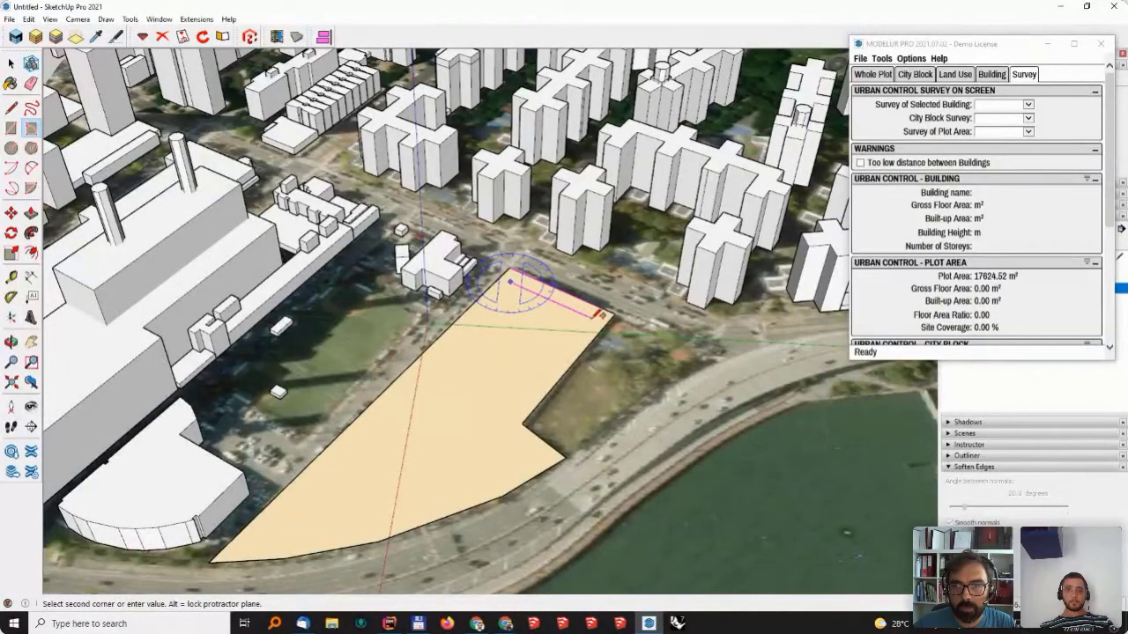
left_click(586, 309)
left_click(569, 328)
- Copy the rectangle along the length of the city block to make four evenly spaced building footprints in total
mouse_move(467, 432)
middle_mouse_down()
mouse_move(465, 449)
mouse_move(551, 335)
middle_mouse_up()
key("space")
scroll(492, 426, "down", 3)
scroll(523, 357, "up", 5)
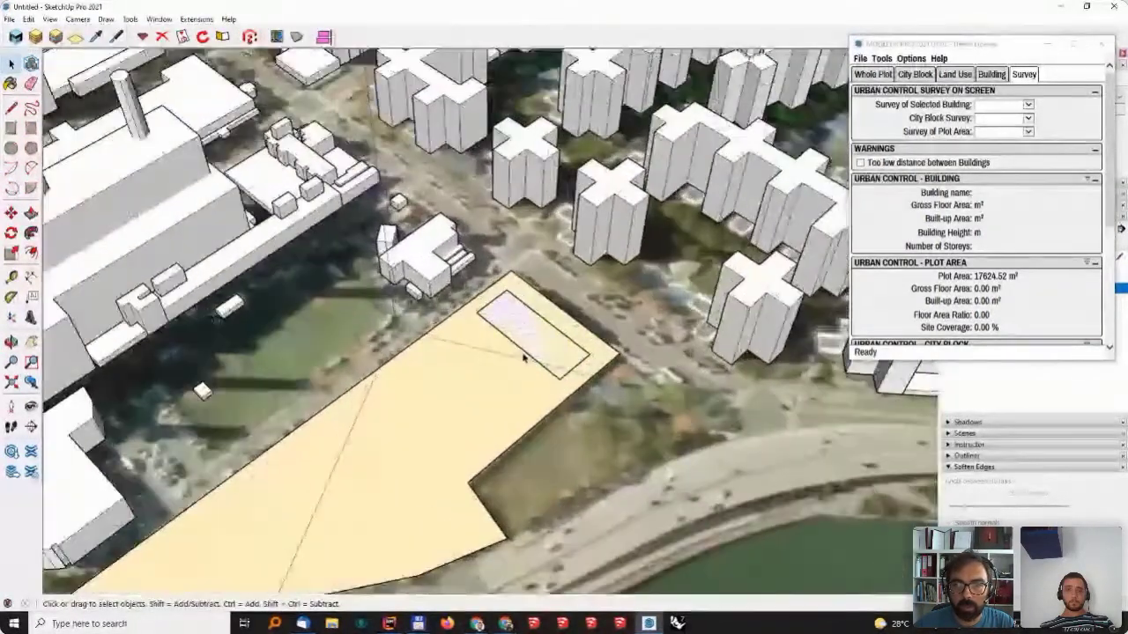
scroll(523, 357, "down", 5)
key("m")
left_click(577, 374)
key("ctrl")
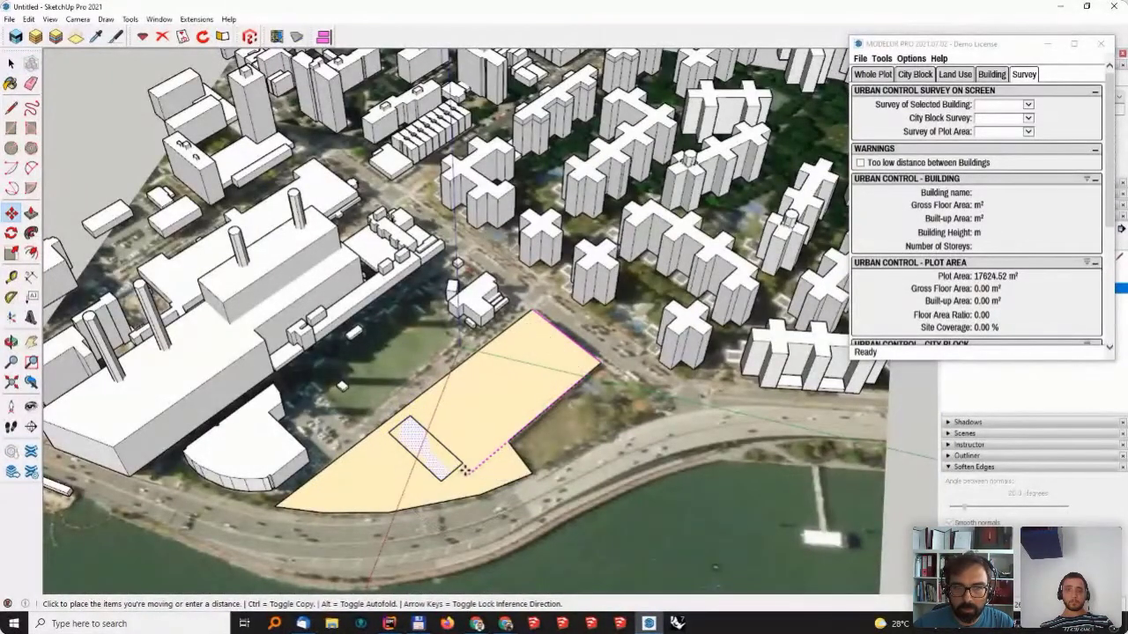
left_click(466, 473)
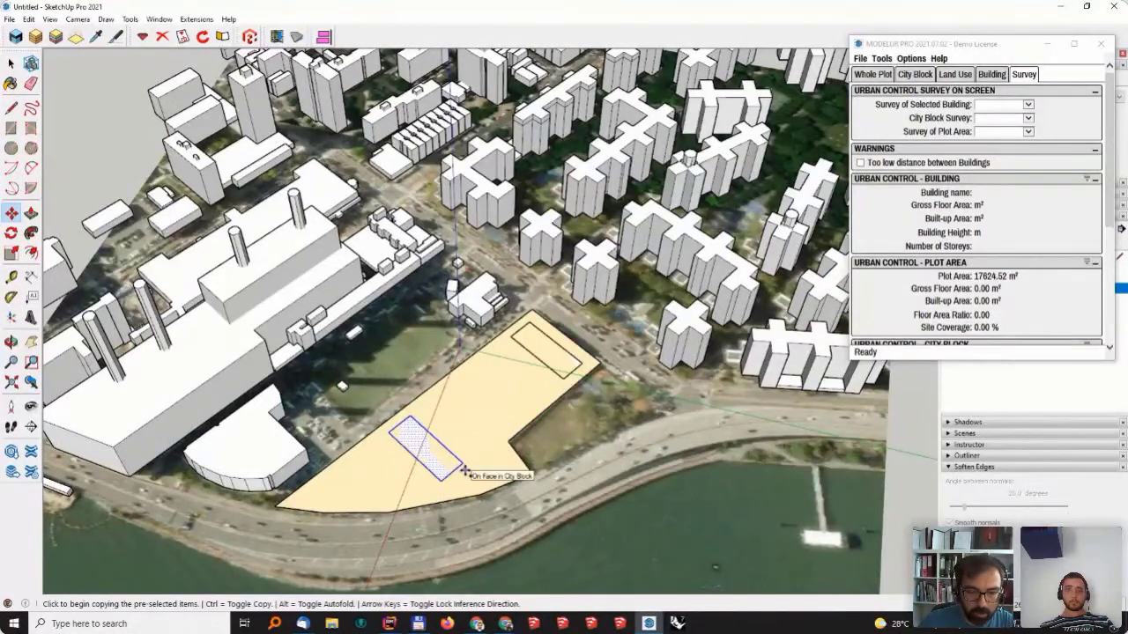
key("alt")
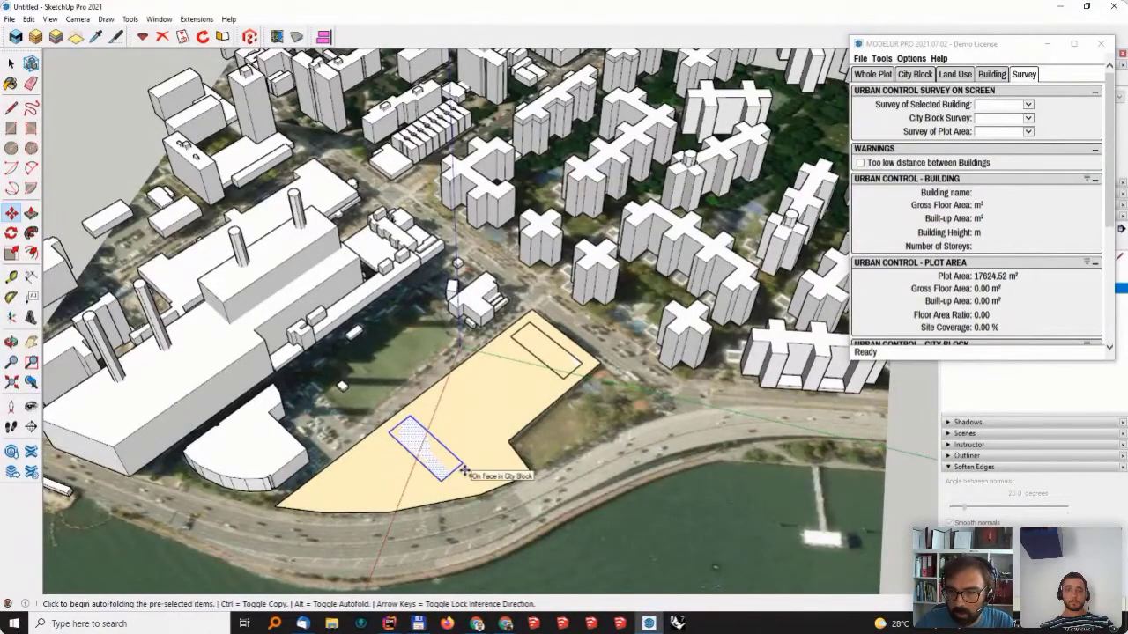
type("/4")
key("Return")
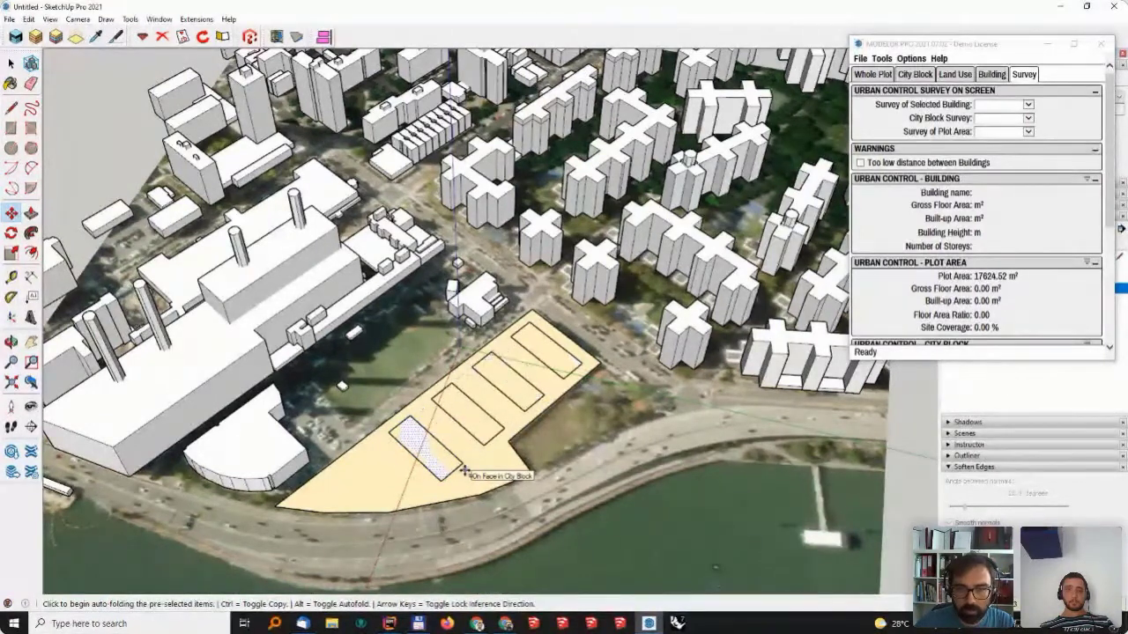
- Select all four rectangular footprints and convert them into Modelur buildings
key("space")
mouse_move(469, 448)
middle_mouse_down()
mouse_move(432, 398)
mouse_move(551, 394)
mouse_move(473, 398)
mouse_move(475, 328)
middle_mouse_up()
scroll(552, 392, "up", 4)
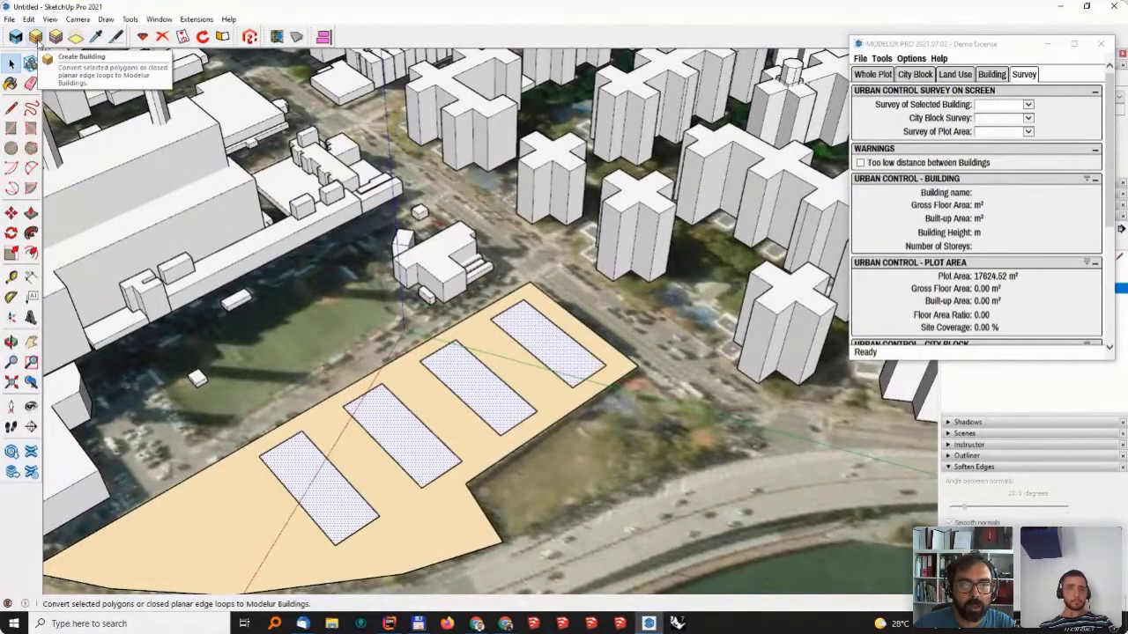
left_click(36, 38)
middle_click_drag(414, 392, 399, 455)
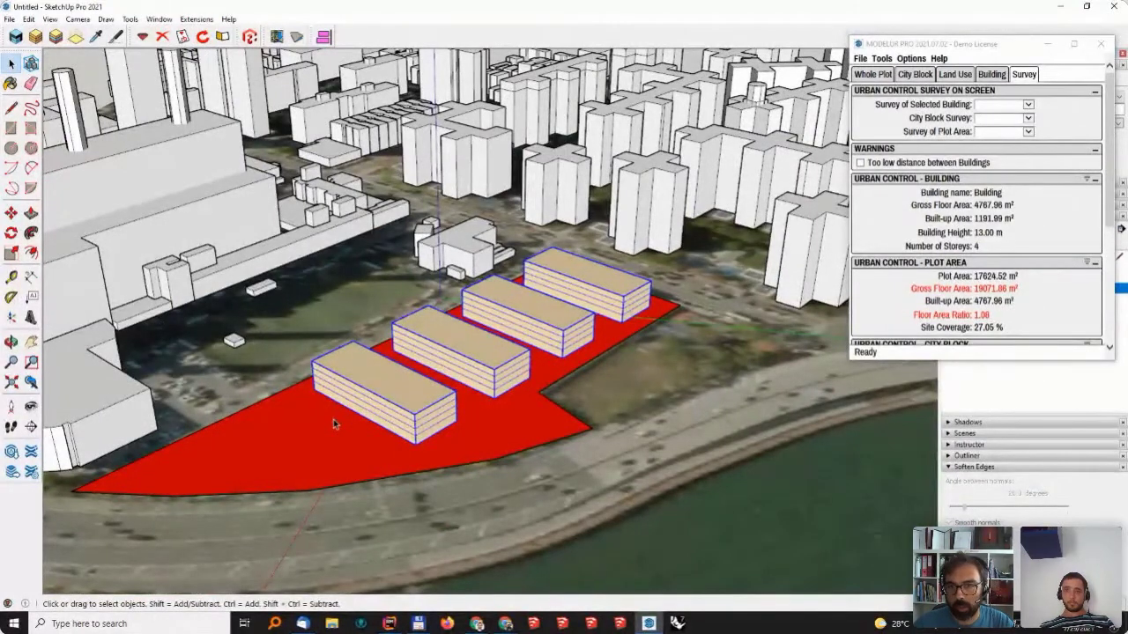
- Select the city block and override its Maximum Permitted FAR with 3.00
left_click(934, 314)
left_click(916, 76)
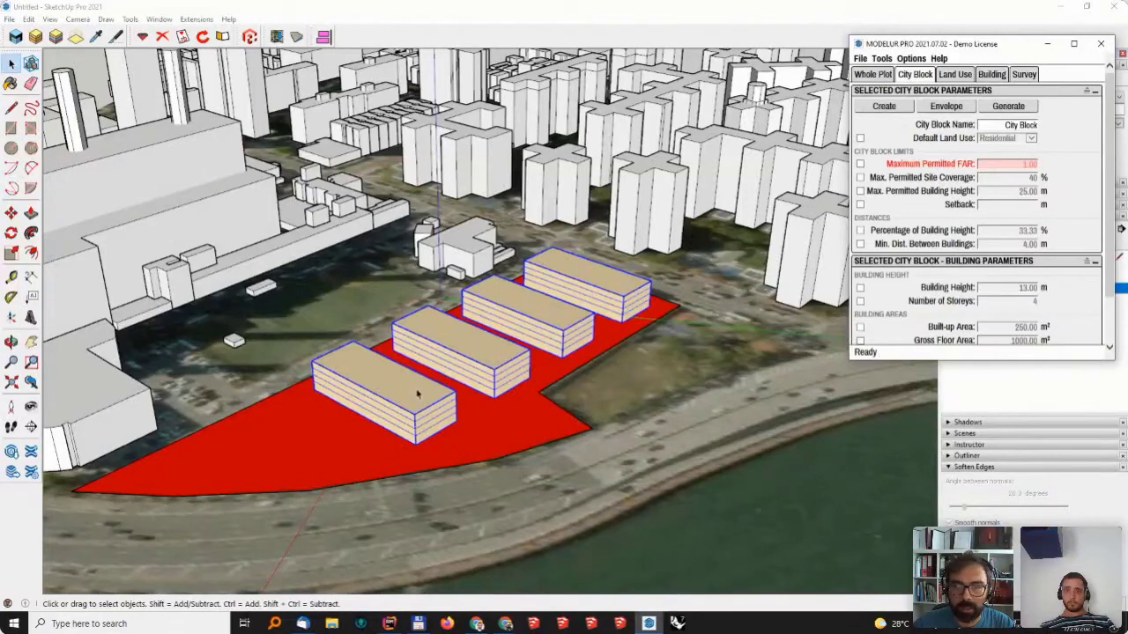
mouse_move(440, 446)
middle_mouse_down()
mouse_move(479, 455)
mouse_move(628, 264)
middle_mouse_up()
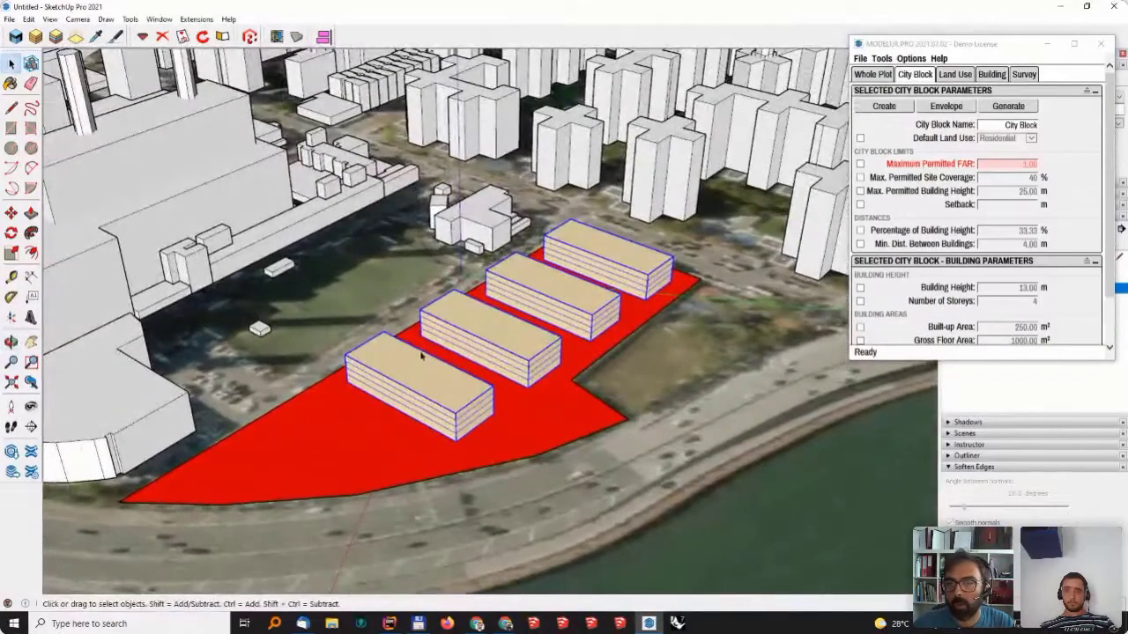
left_click(358, 419)
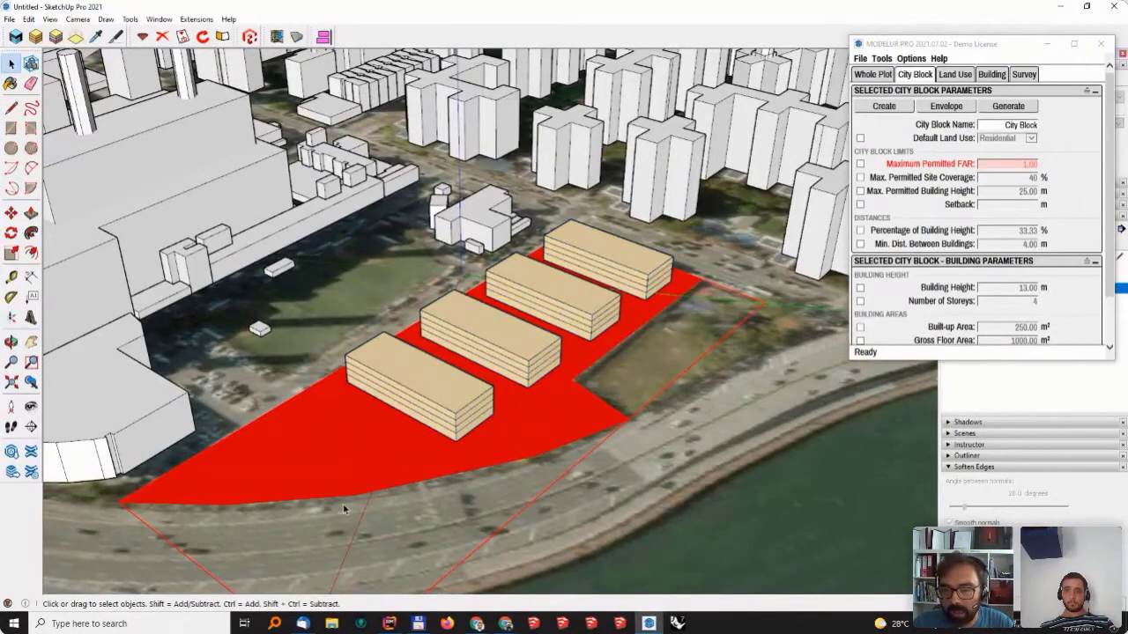
left_click(855, 261)
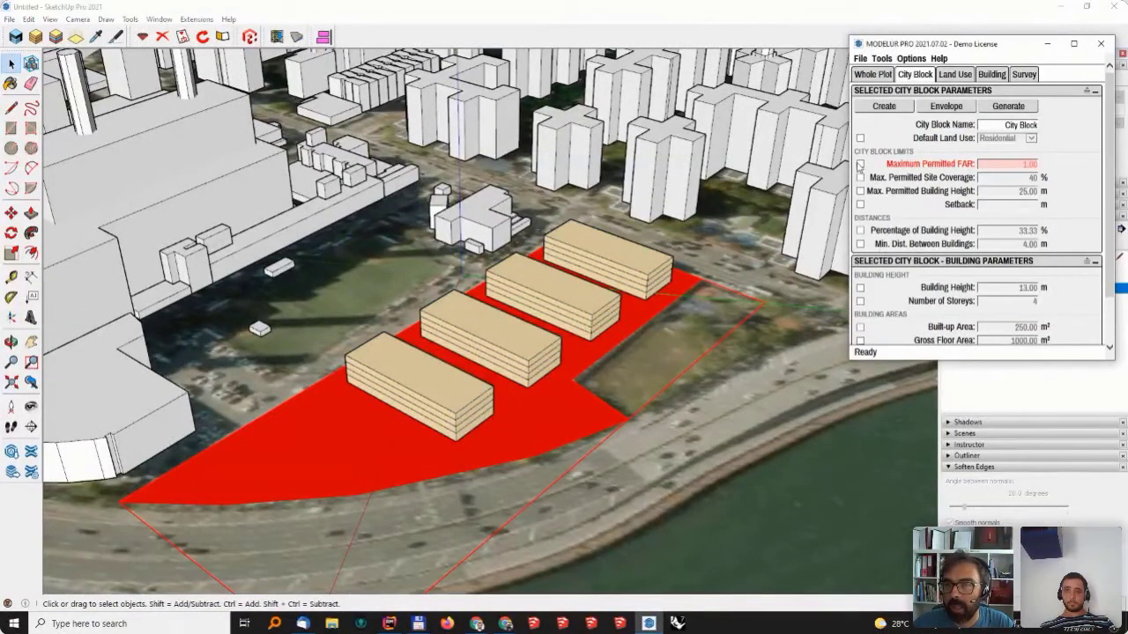
left_click(860, 164)
double_click(1018, 164)
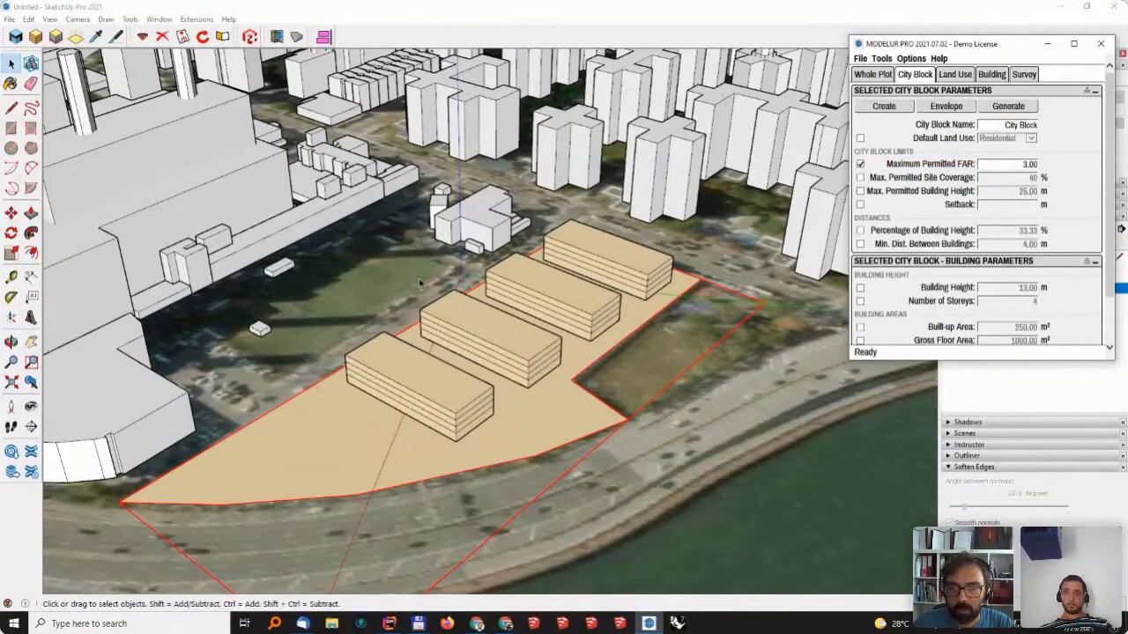
left_click(1015, 165)
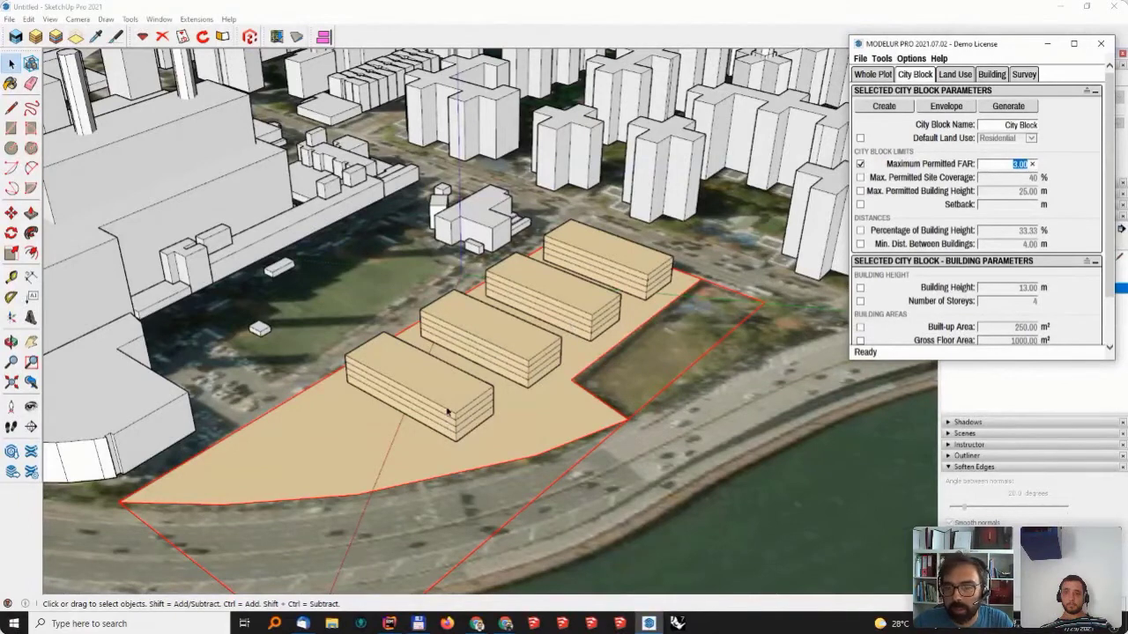
- Scale the building nearest the residential towers upward to several times its height
middle_click_drag(588, 388, 565, 354)
left_click(629, 264)
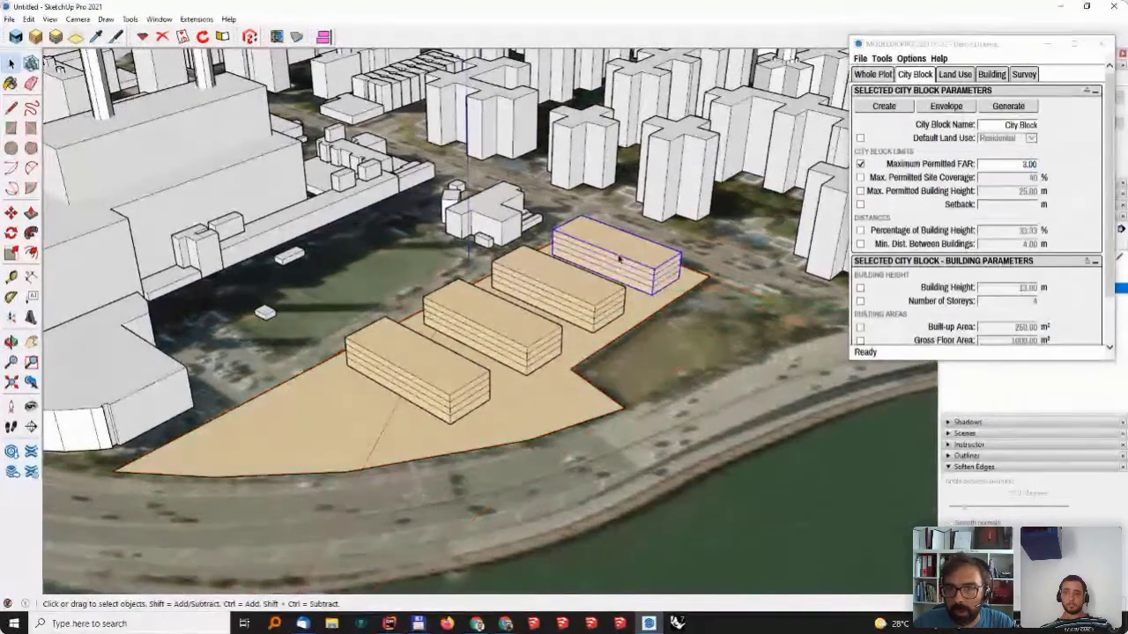
key("s")
left_click(616, 238)
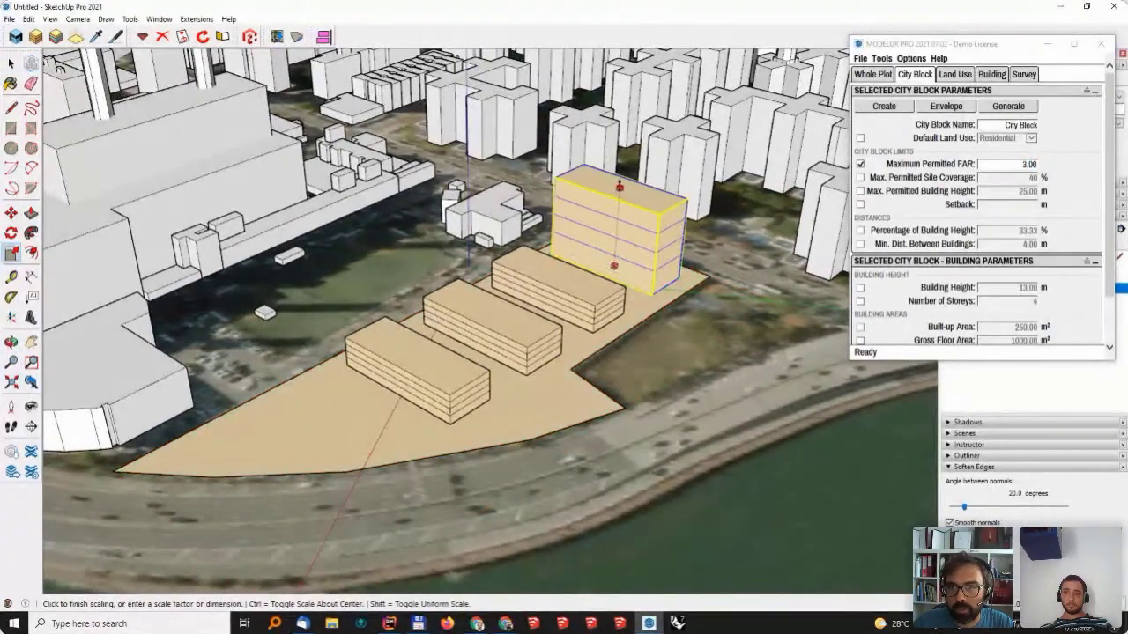
left_click(620, 187)
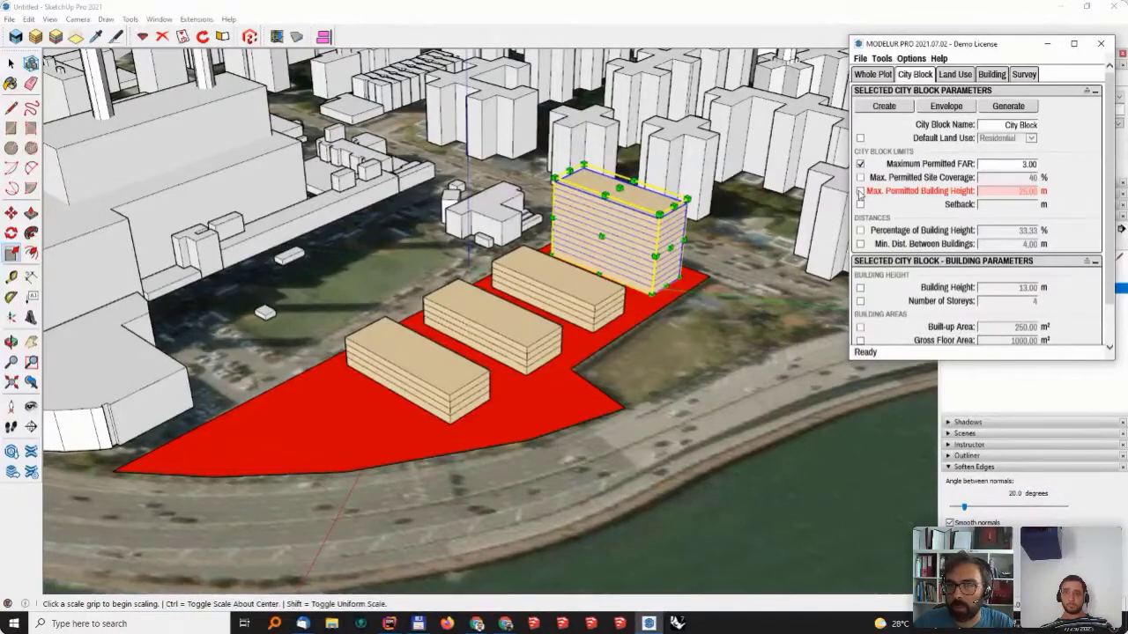
- Override the city block's maximum permitted building height with 60 m
left_click(860, 194)
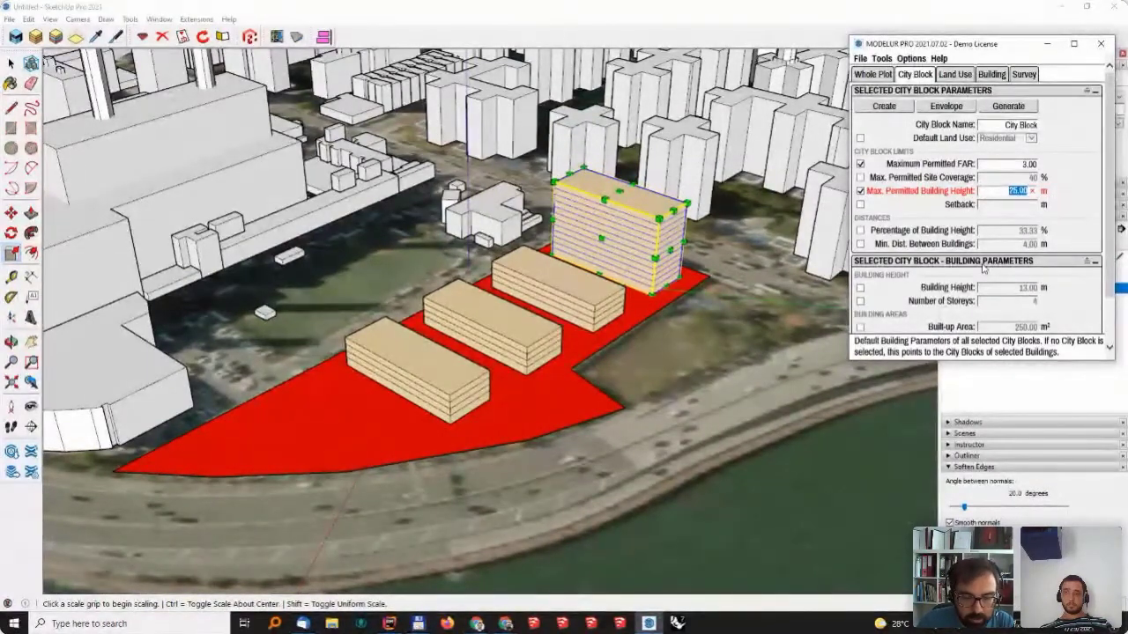
type("60")
key("Return")
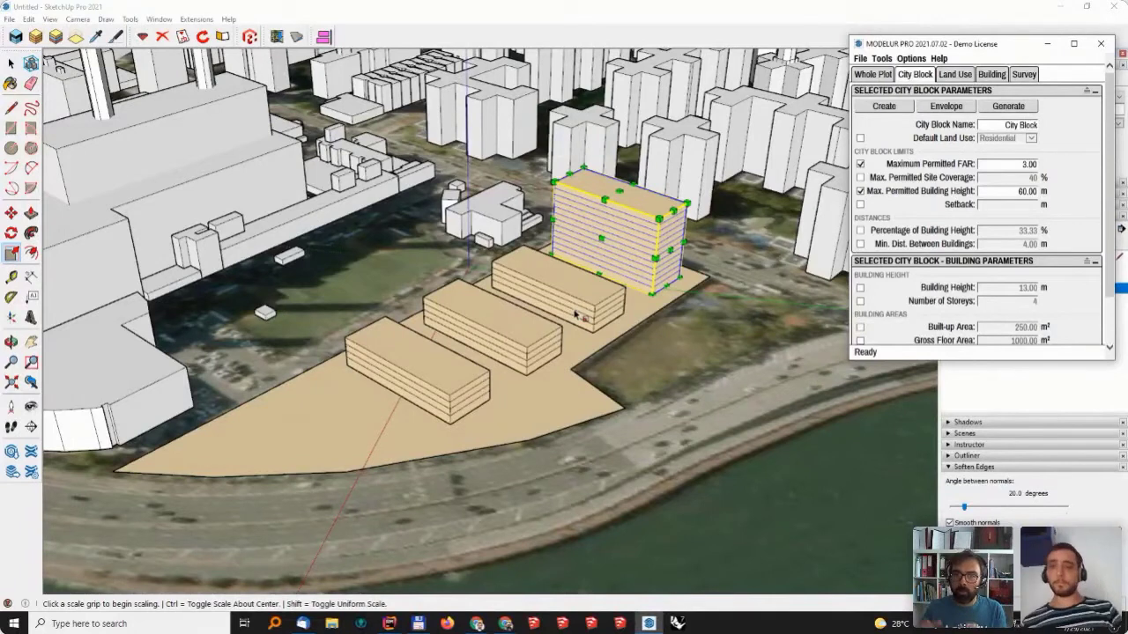
- Scale the tall building's length down to roughly half to turn it into a tower
left_click(669, 249)
left_click(614, 248)
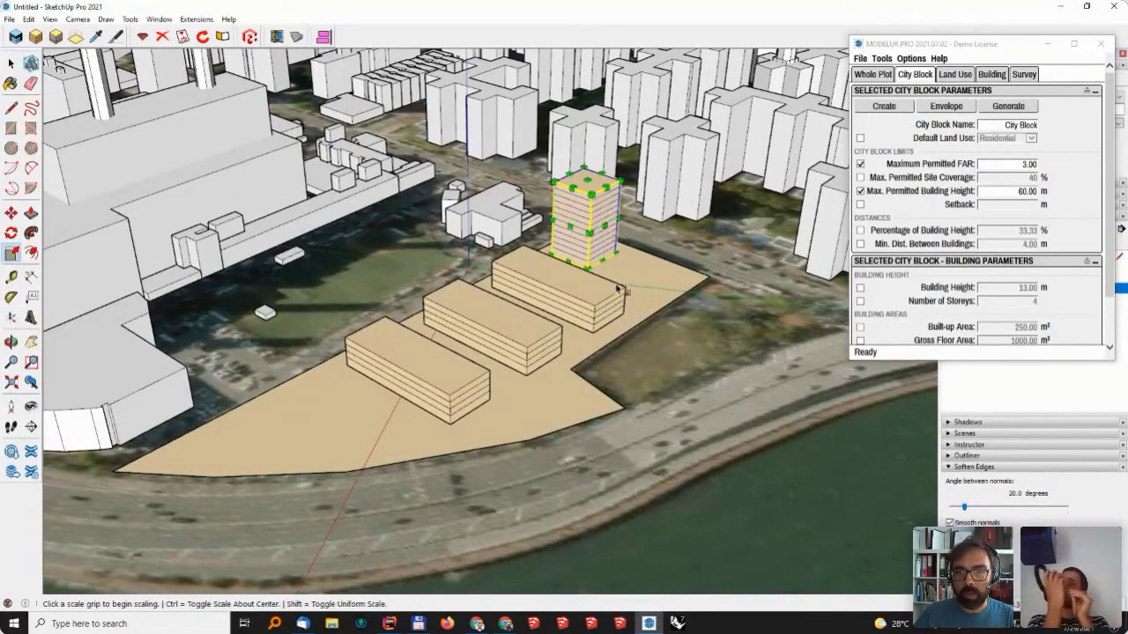
key("s")
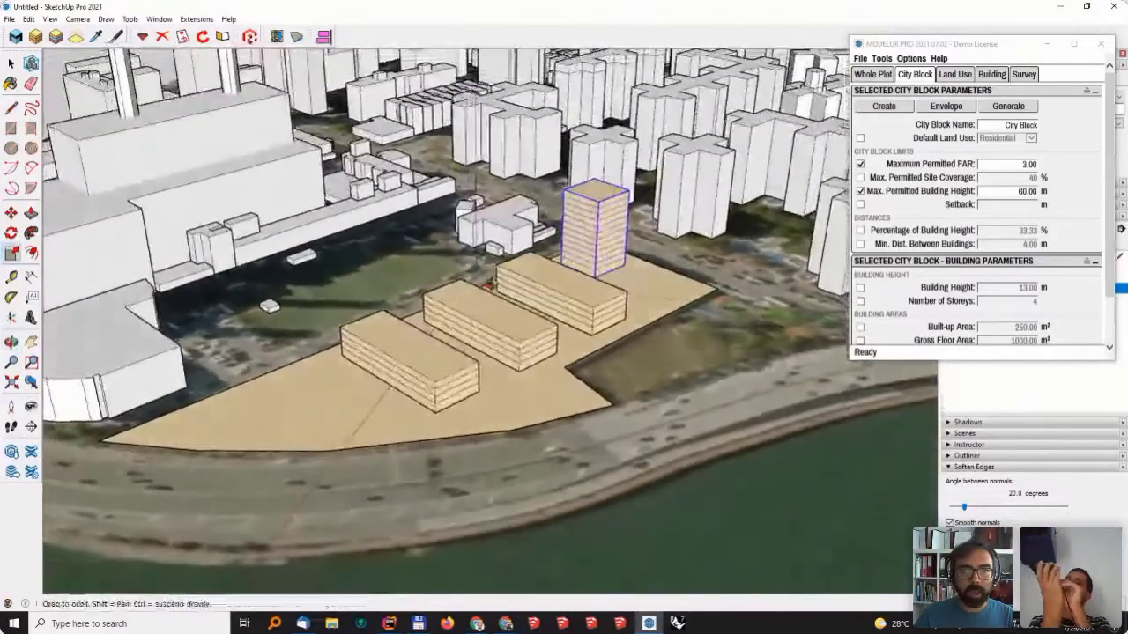
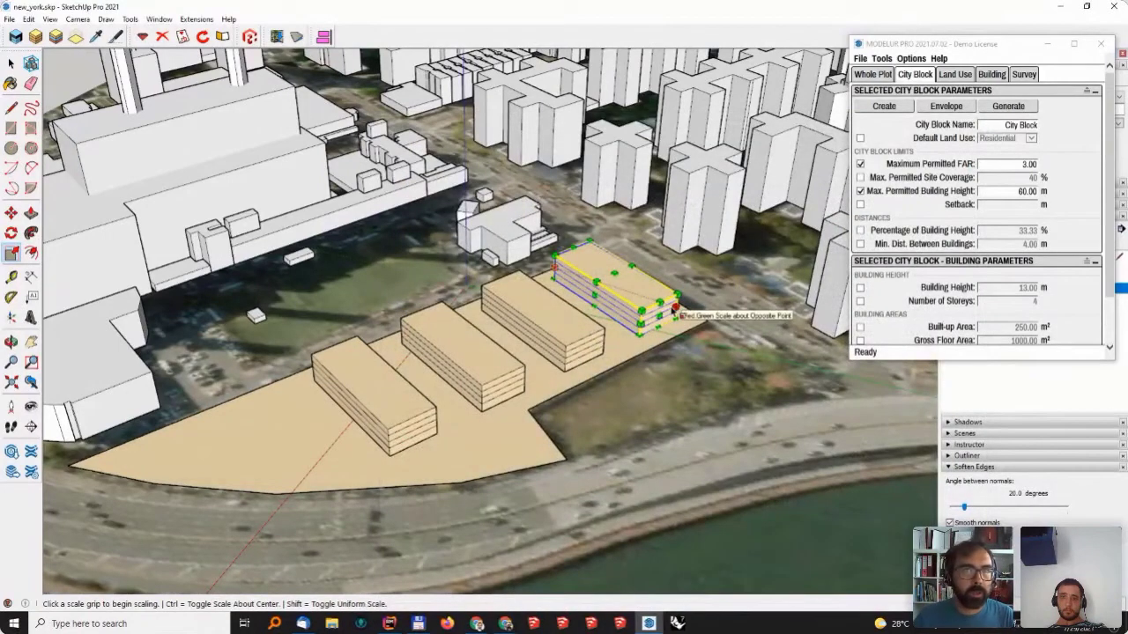
- Scale the end building nearest the residential towers upward to 9 storeys, 28 m high
middle_click_drag(674, 308, 624, 305)
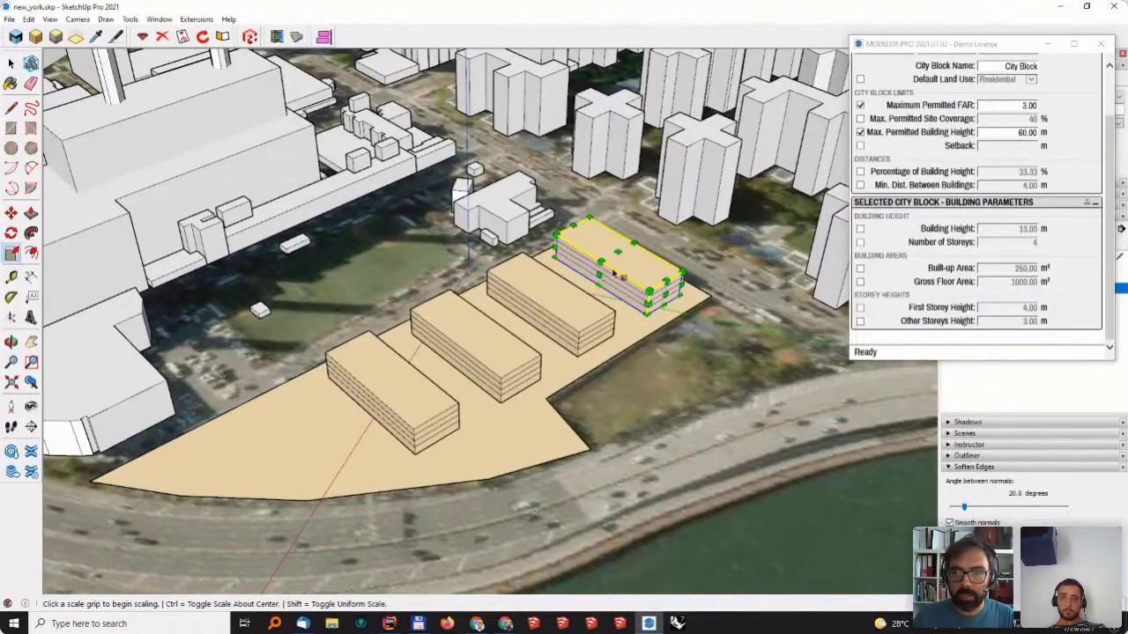
key("space")
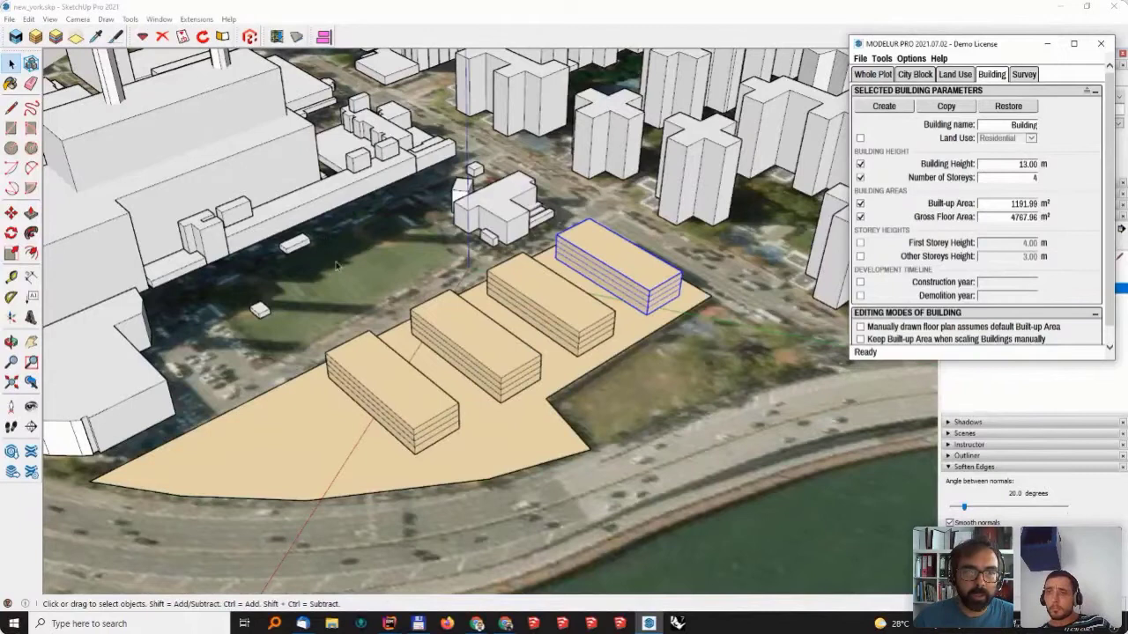
left_click(11, 254)
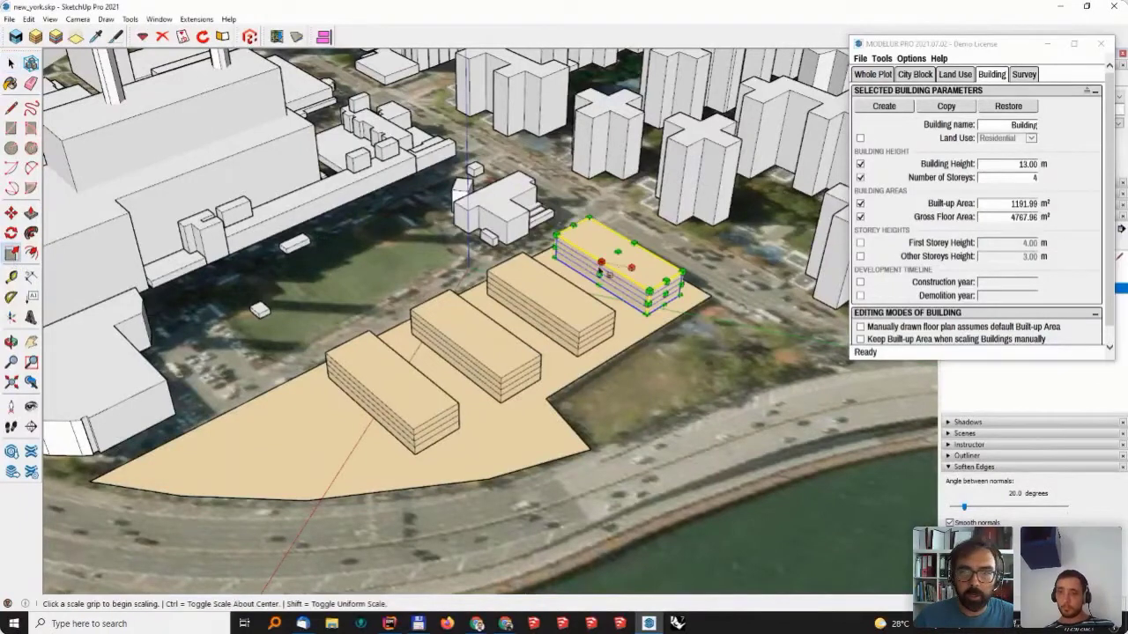
left_click(617, 253)
left_click(615, 276)
key("space")
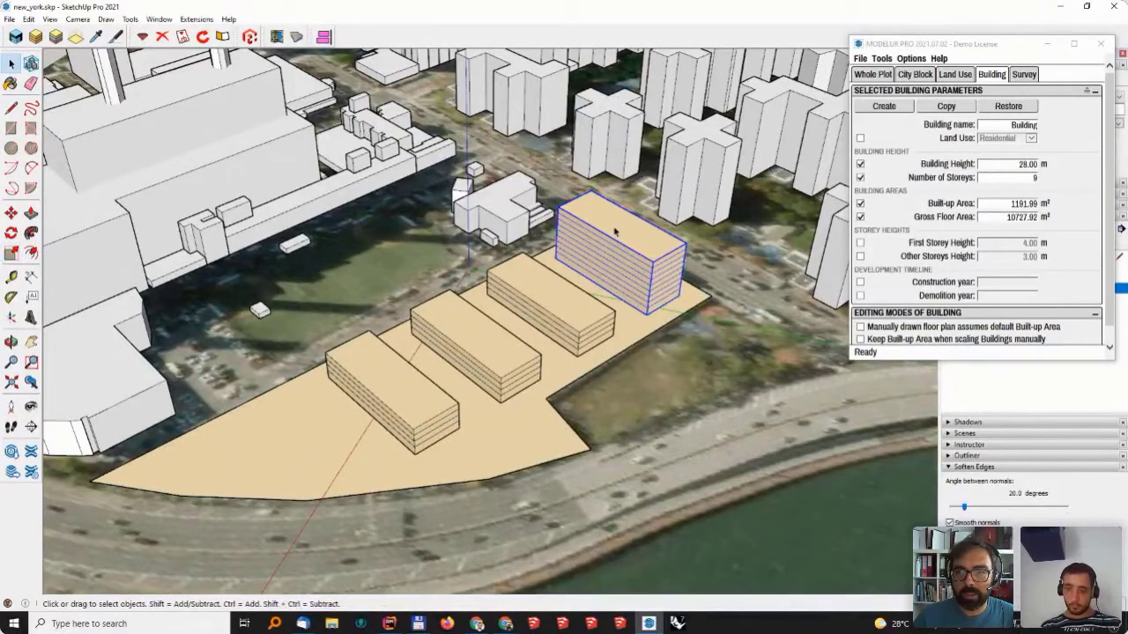
- Scale the end building back down to 4 storeys, 13 m high
key("s")
left_click(622, 225)
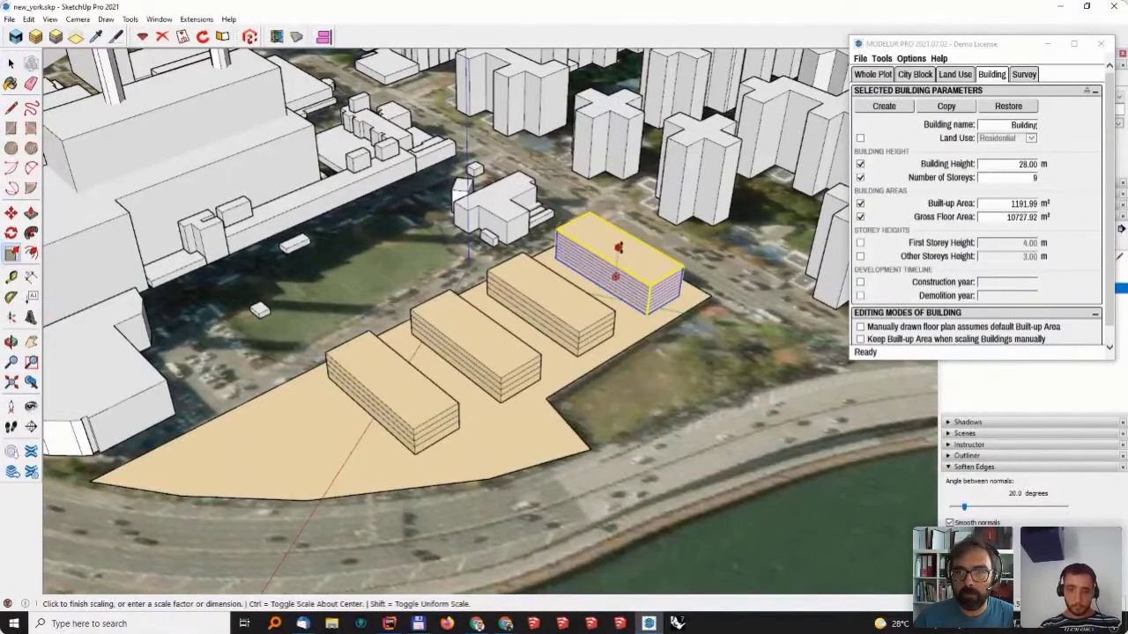
left_click(519, 286)
key("space")
- Scale the end building's length down to about half and check its built-up and gross floor areas
key("s")
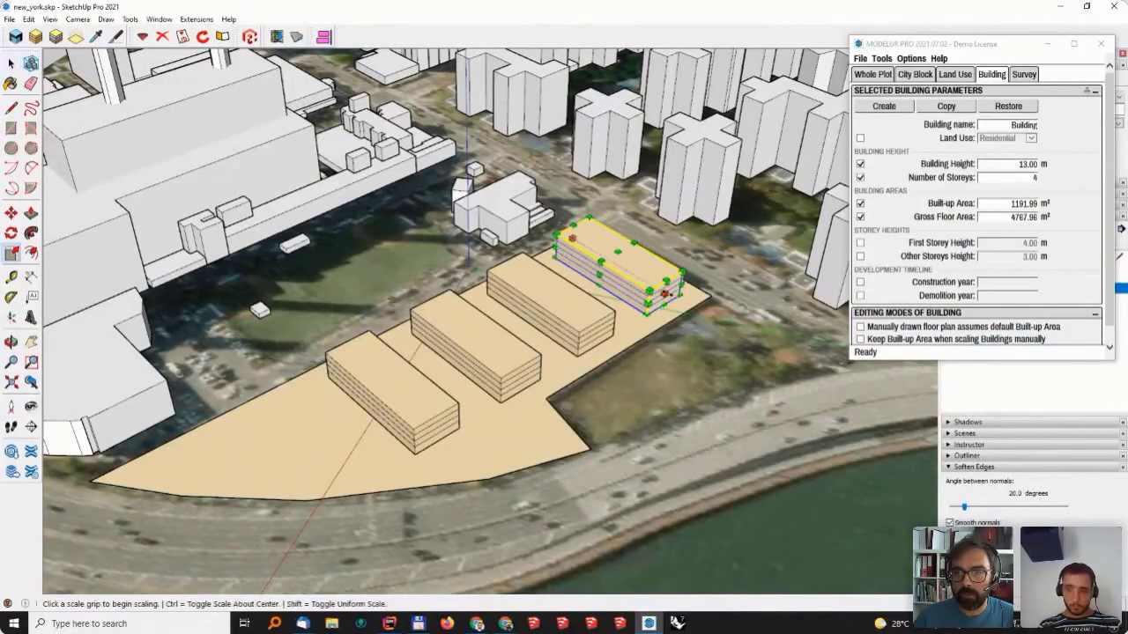
left_click(666, 287)
left_click(617, 266)
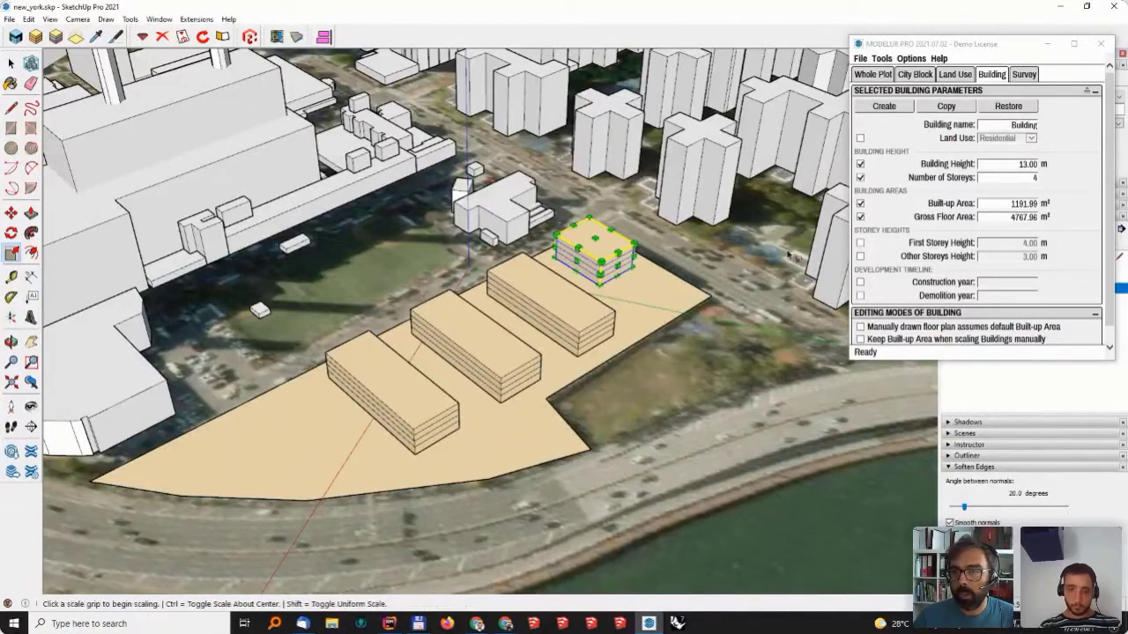
left_click(1004, 204)
double_click(1009, 203)
double_click(997, 216)
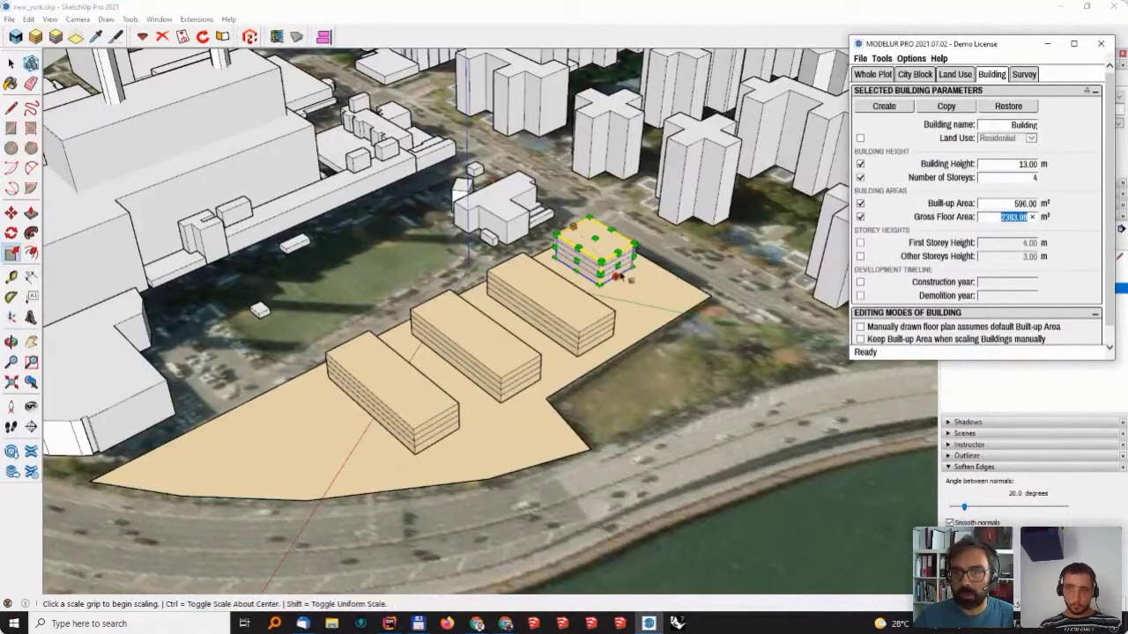
- Scale the end building back out to its full original length and check its built-up area
left_click(619, 267)
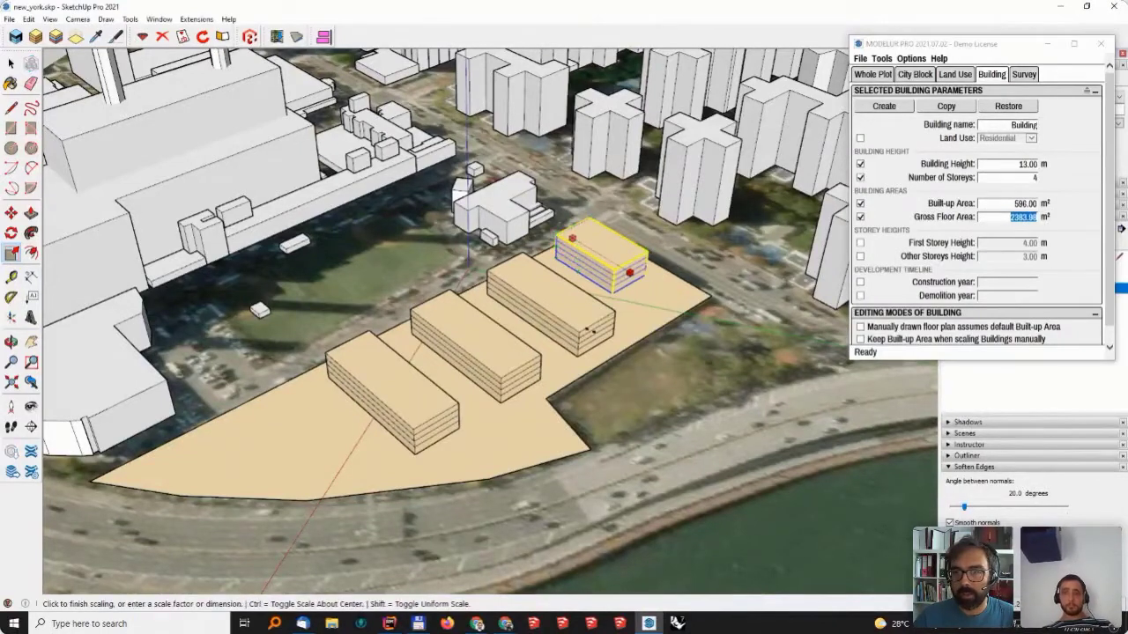
left_click(650, 292)
left_click(996, 204)
double_click(996, 204)
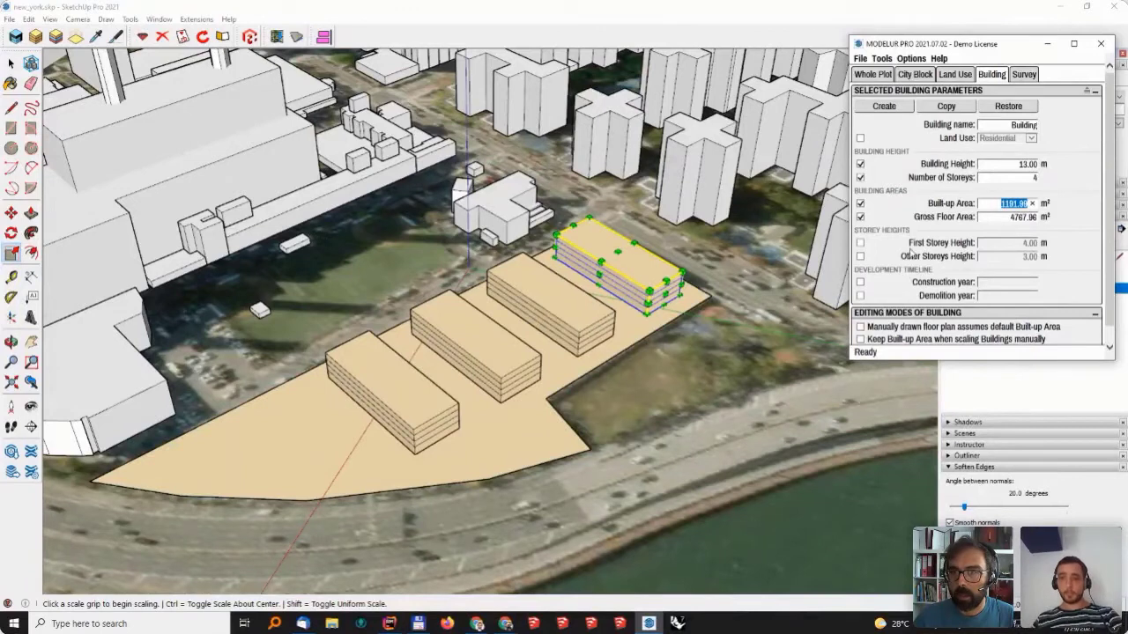
- Switch Modelur's units to Feet
left_click(910, 58)
mouse_move(939, 58)
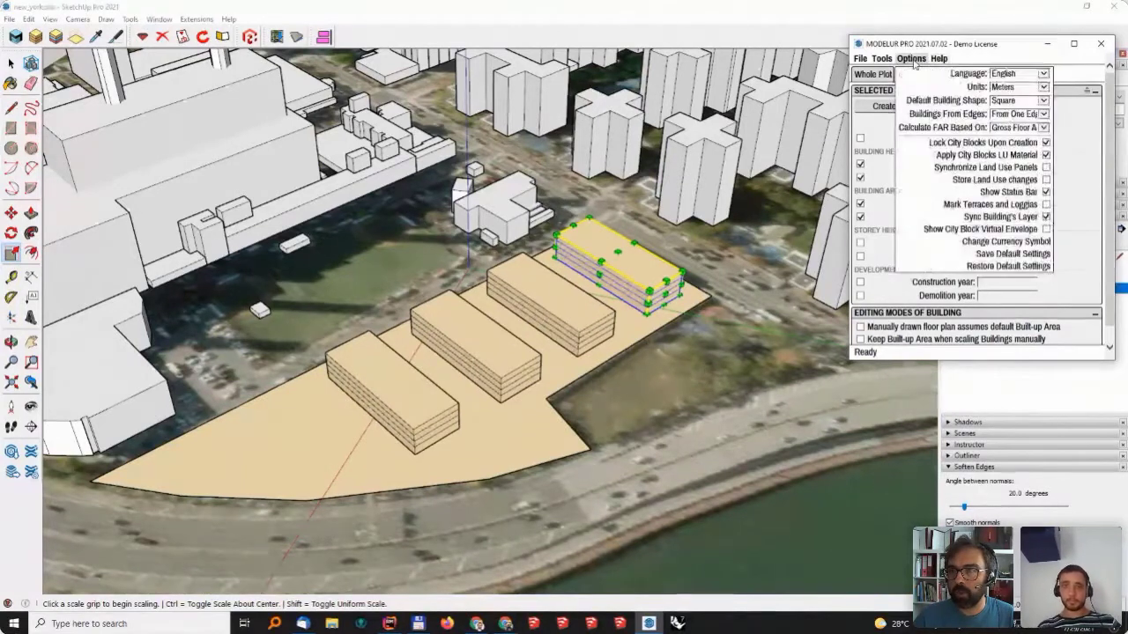
left_click(1001, 92)
left_click(1002, 97)
left_click(1083, 211)
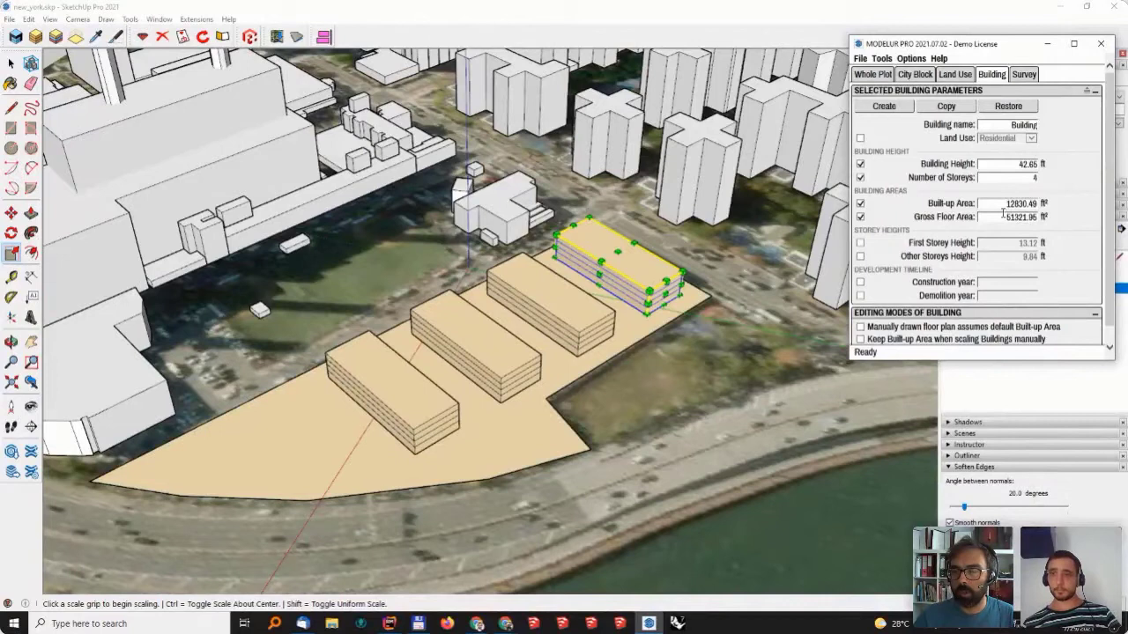
- Switch Modelur's units back to Meters
left_click(911, 58)
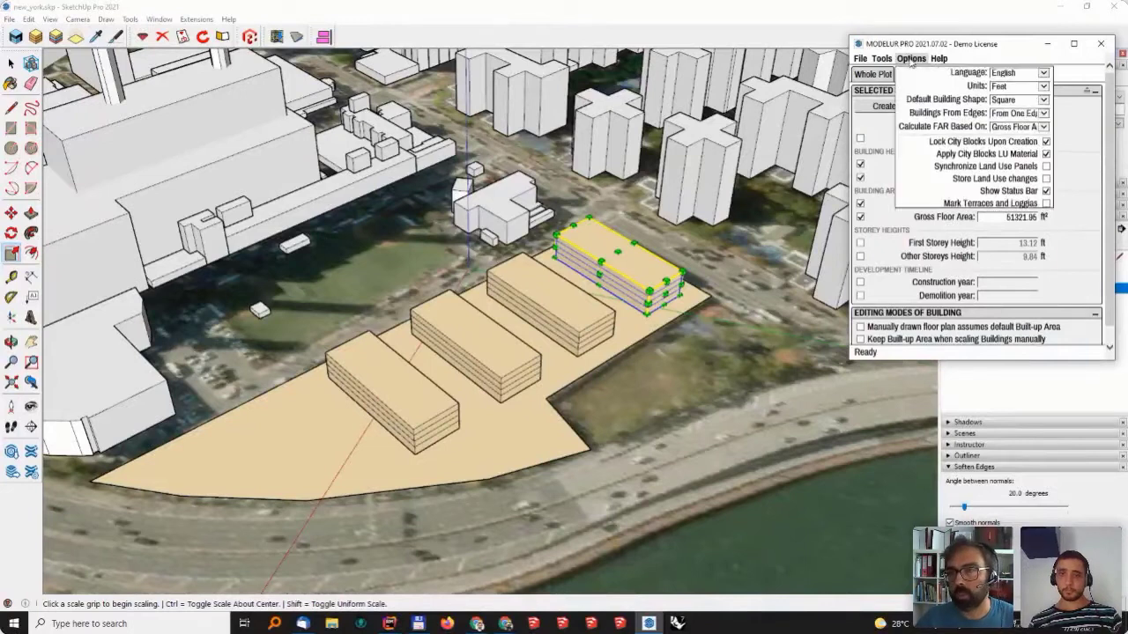
left_click(1013, 87)
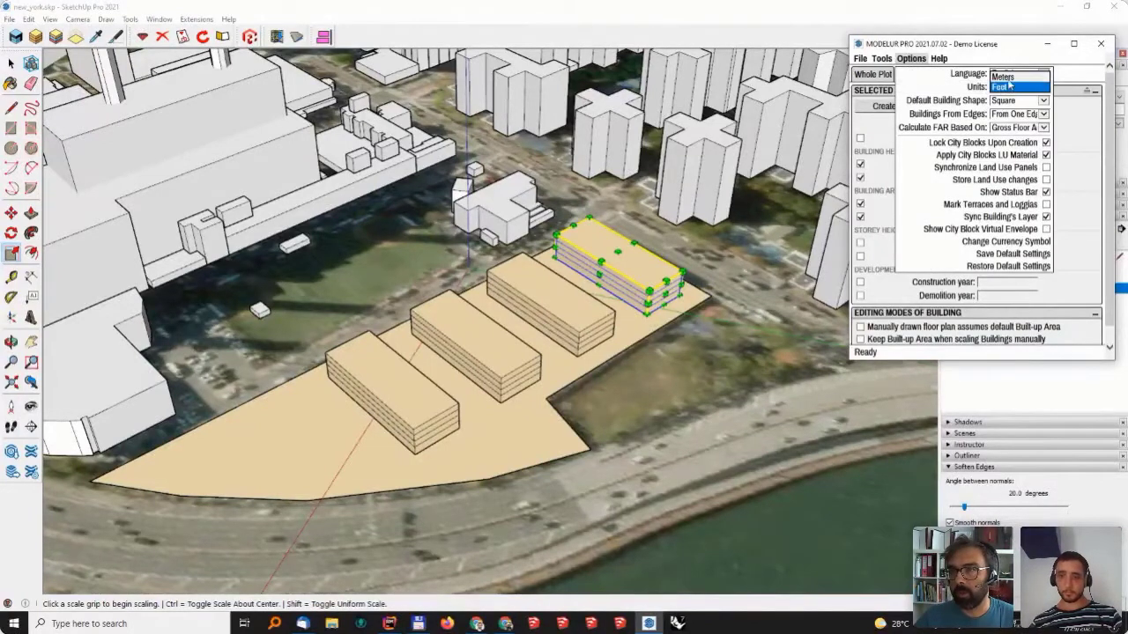
left_click(1010, 84)
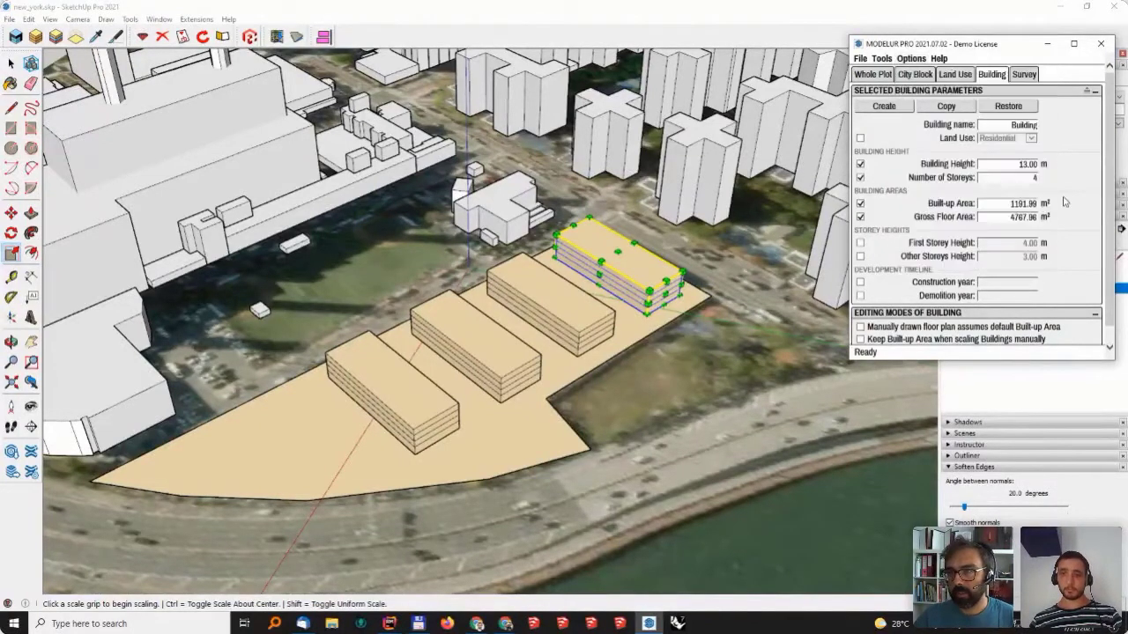
- Select all four buildings on the city block and set their Built-up Area to 1200 m²
middle_click_drag(604, 340, 576, 296)
key("space")
left_click(550, 306, "shift")
left_click(498, 344, "shift")
left_click(402, 390, "shift")
double_click(999, 203)
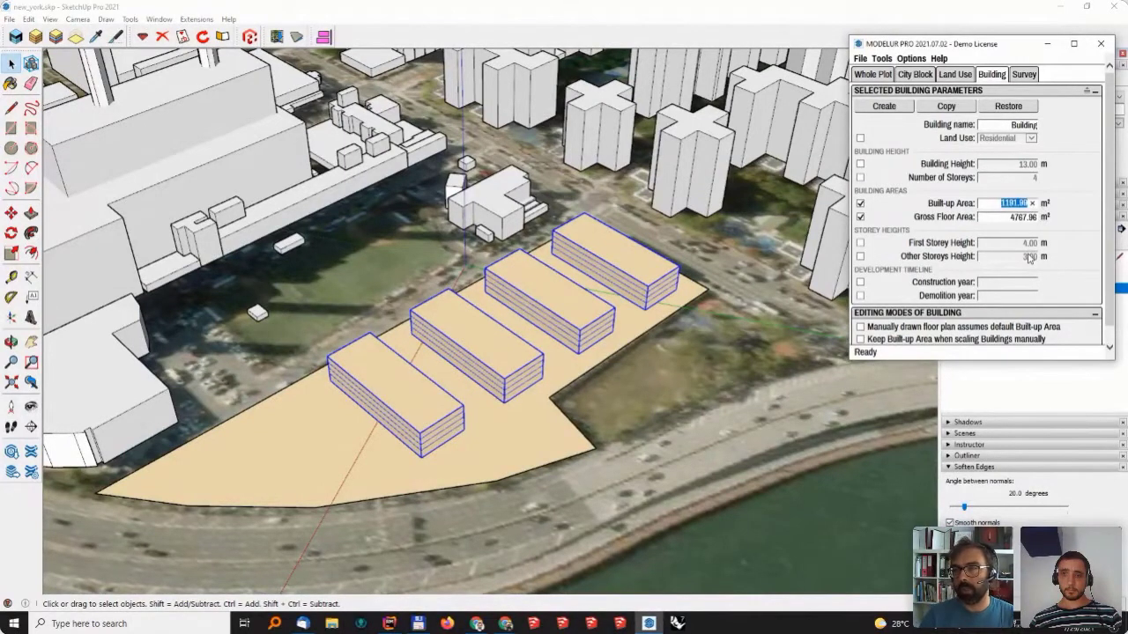
type("1200")
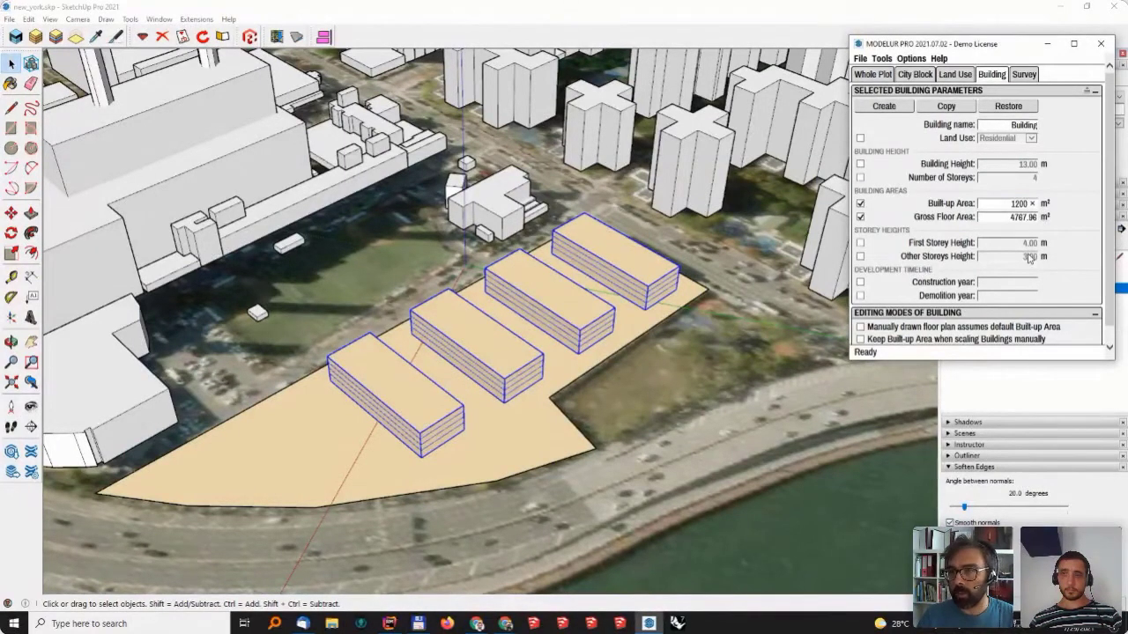
key("Return")
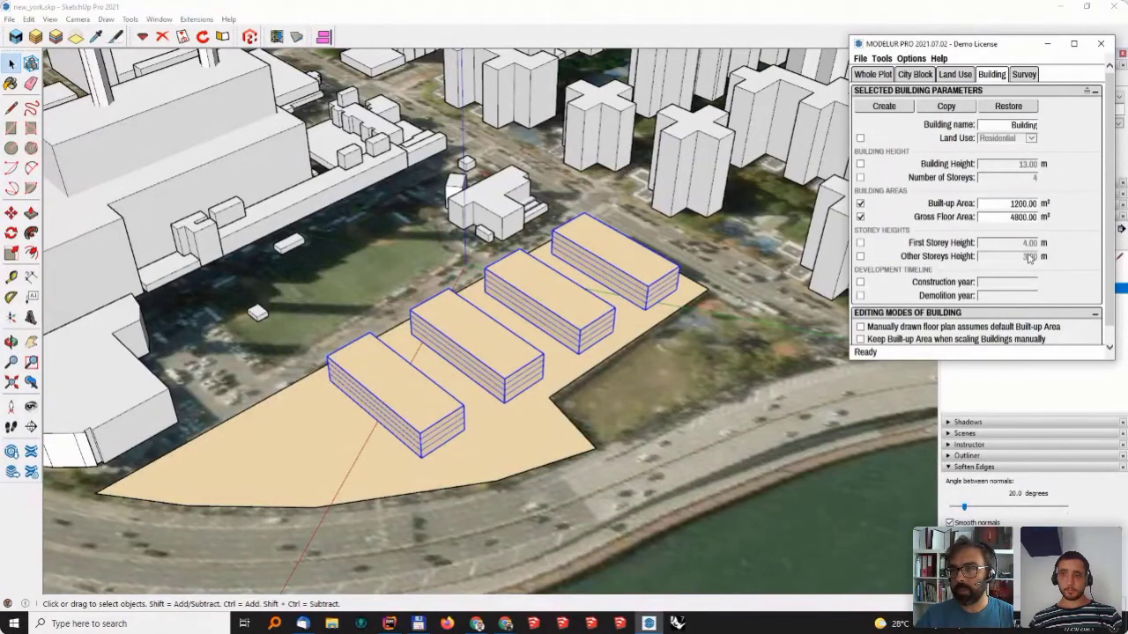
- Select only the end building nearest the residential towers and set its Built-up Area to 1500 m²
scroll(612, 303, "up", 5)
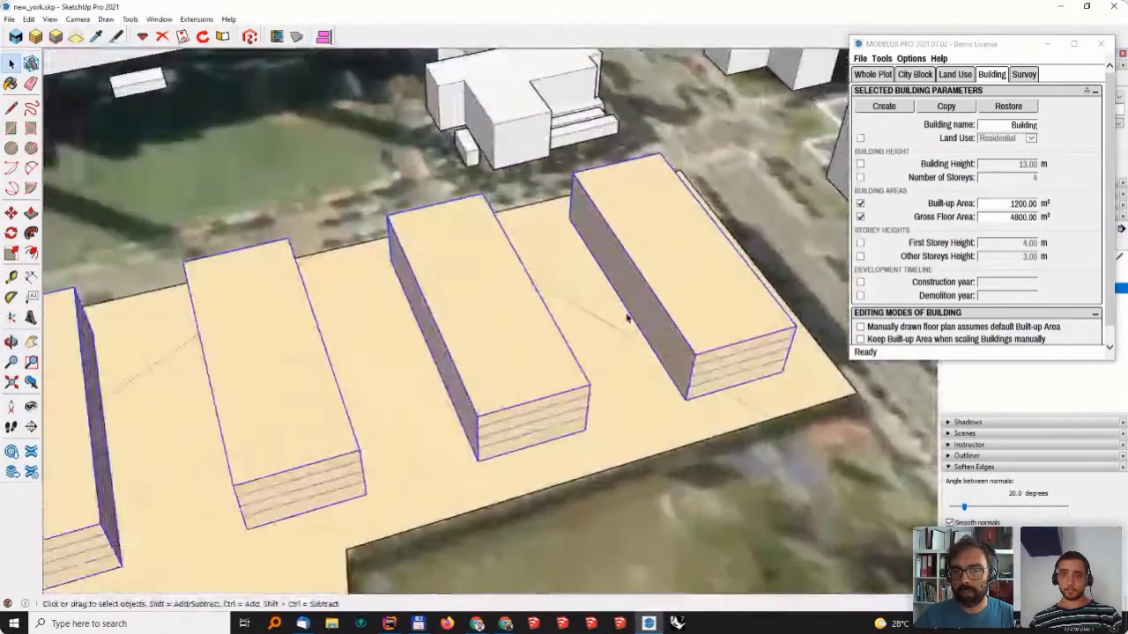
scroll(628, 319, "up", 3)
left_click(1012, 242)
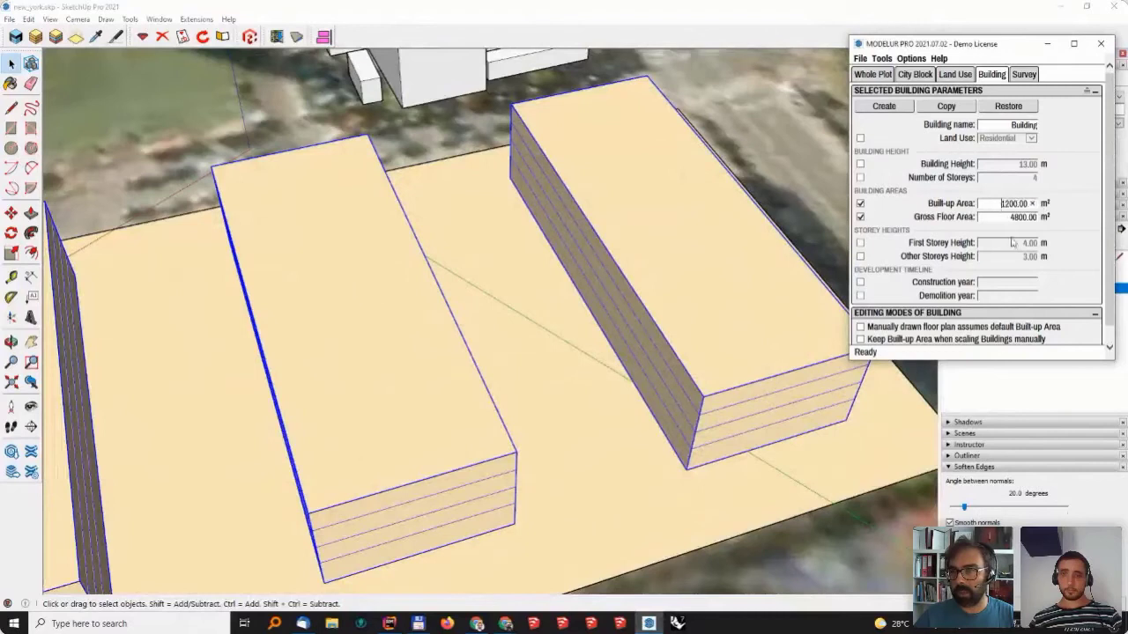
mouse_move(696, 305)
middle_mouse_down()
mouse_move(755, 244)
mouse_move(708, 315)
middle_mouse_up()
left_click(712, 325)
left_click(1002, 204)
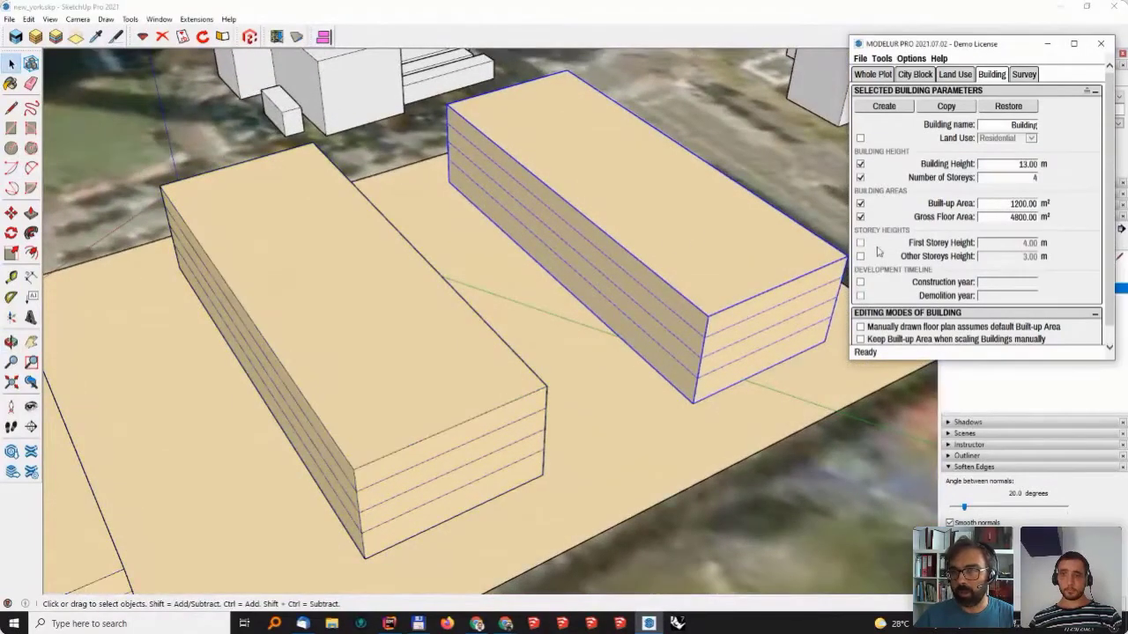
double_click(996, 203)
left_click(1010, 203)
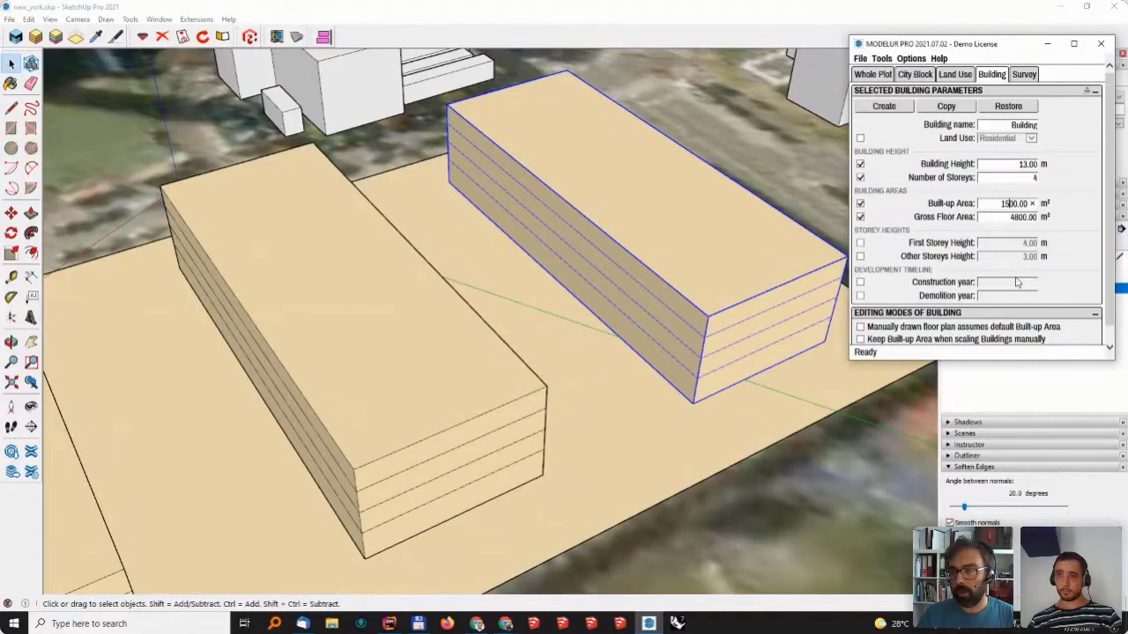
key("Return")
- Try a Built-up Area of 2500 m² on the end building and reset it to 1200 m²
left_click(1015, 204)
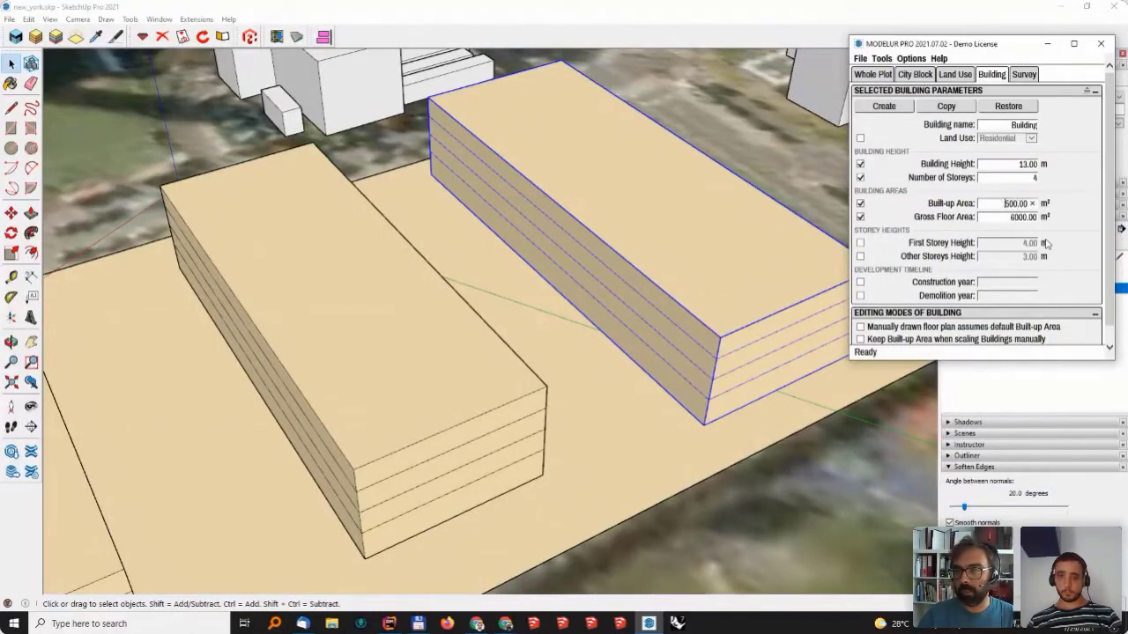
type("2")
key("Return")
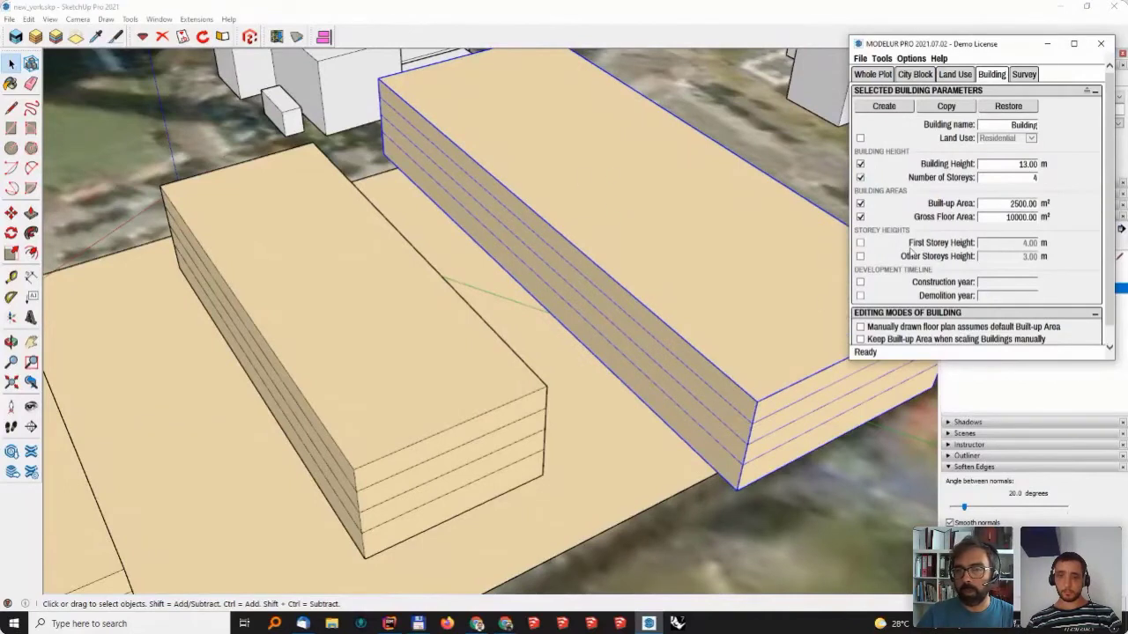
left_click(1005, 203)
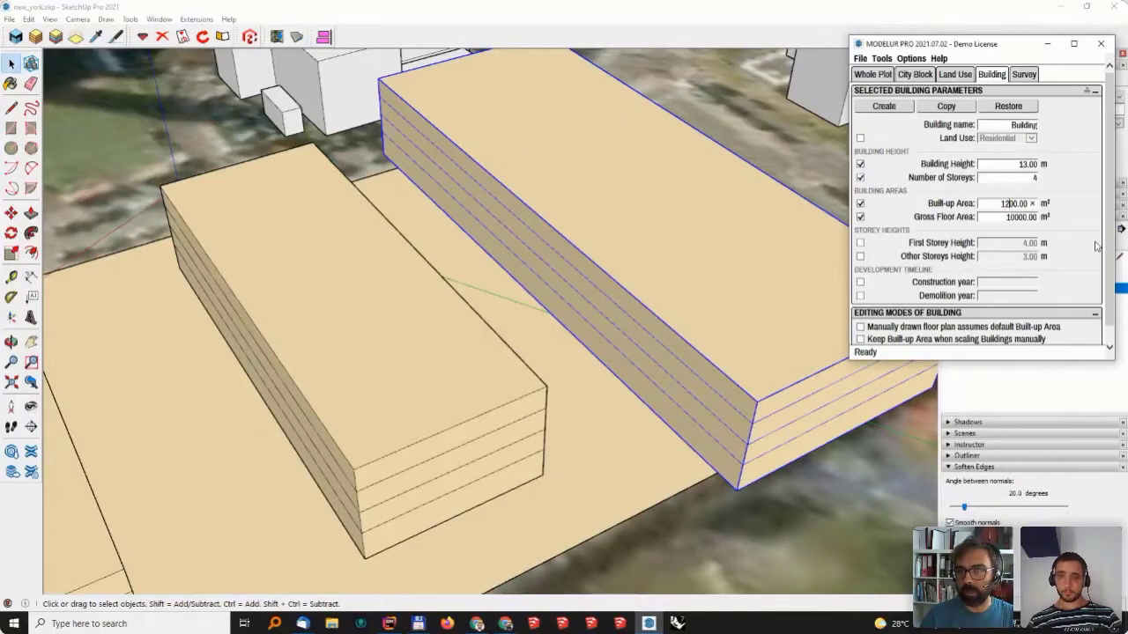
key("Return")
- Set the end building's Number of Storeys to 8
scroll(584, 302, "down", 5)
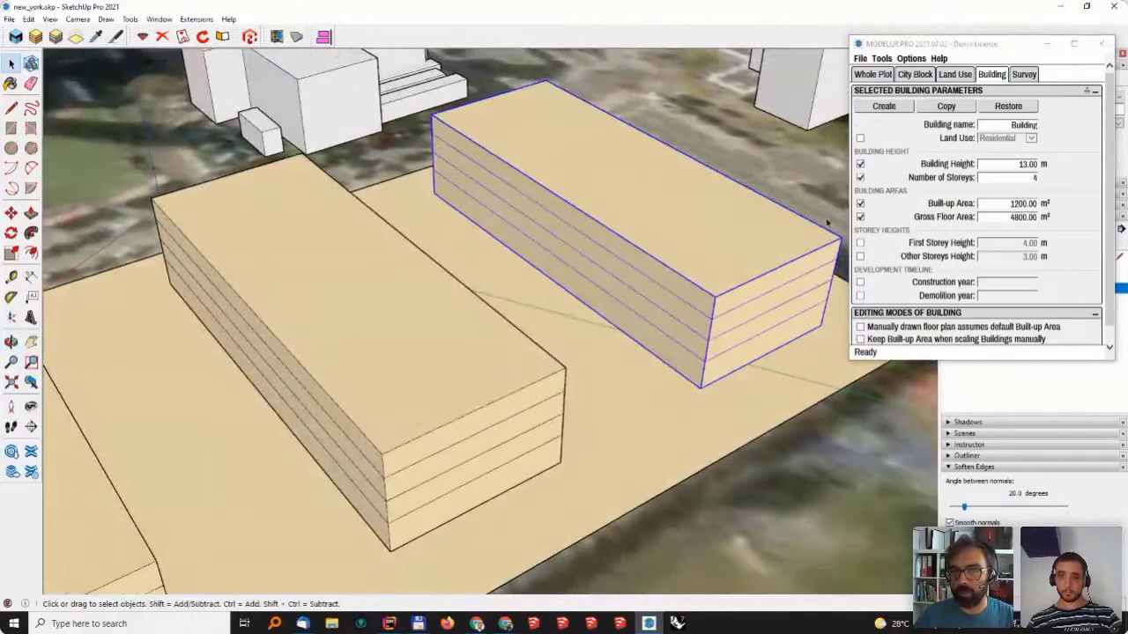
middle_click_drag(586, 284, 616, 291)
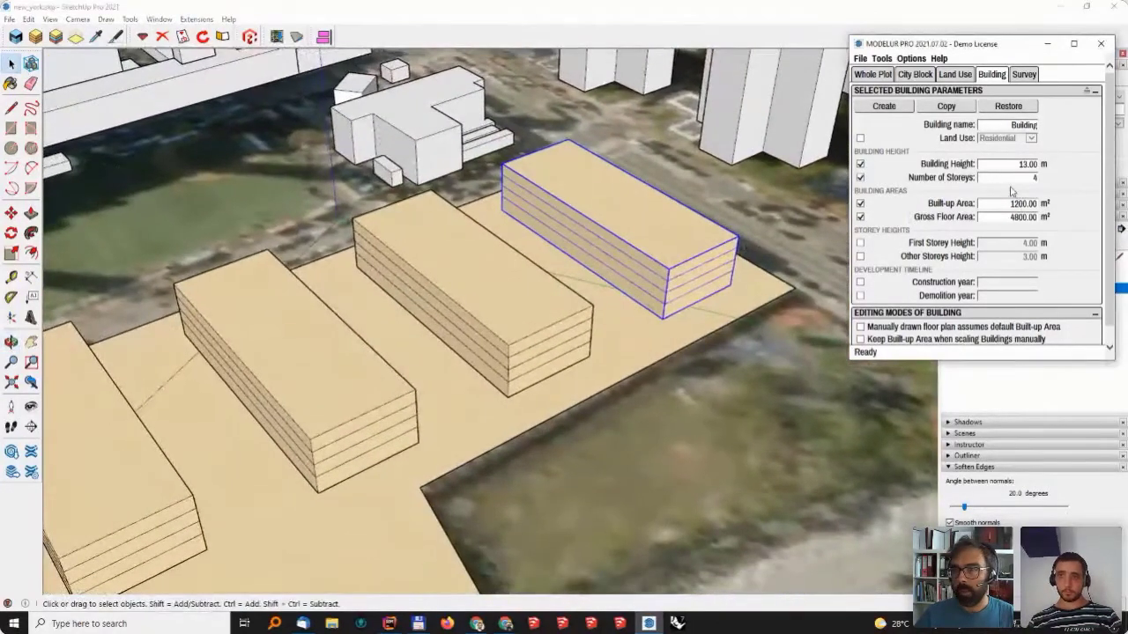
double_click(1026, 177)
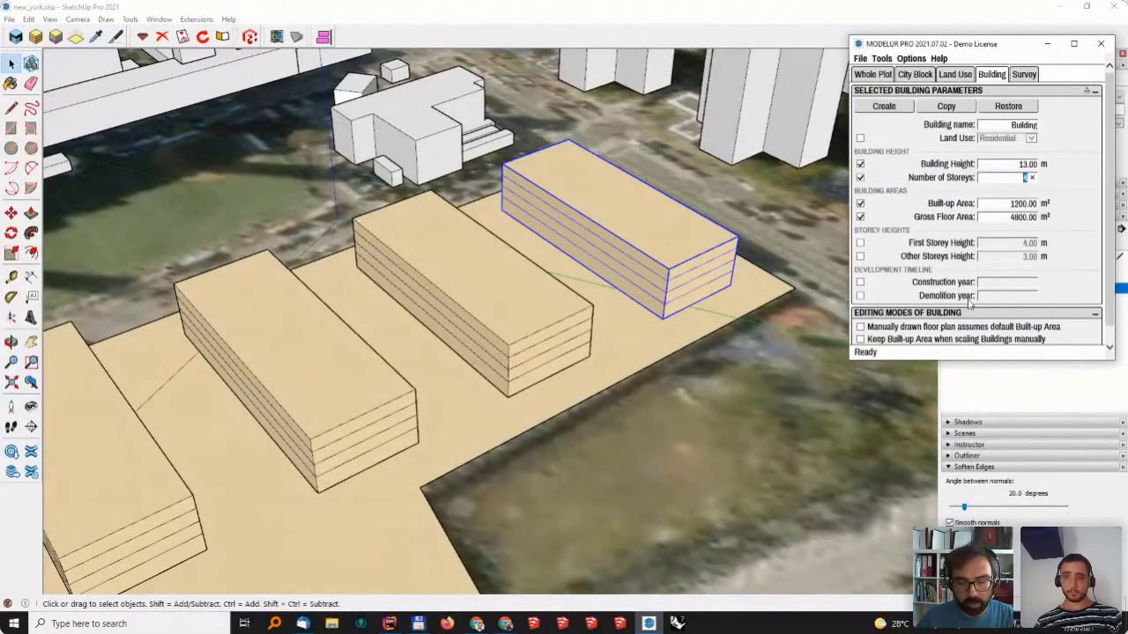
type("8")
key("Return")
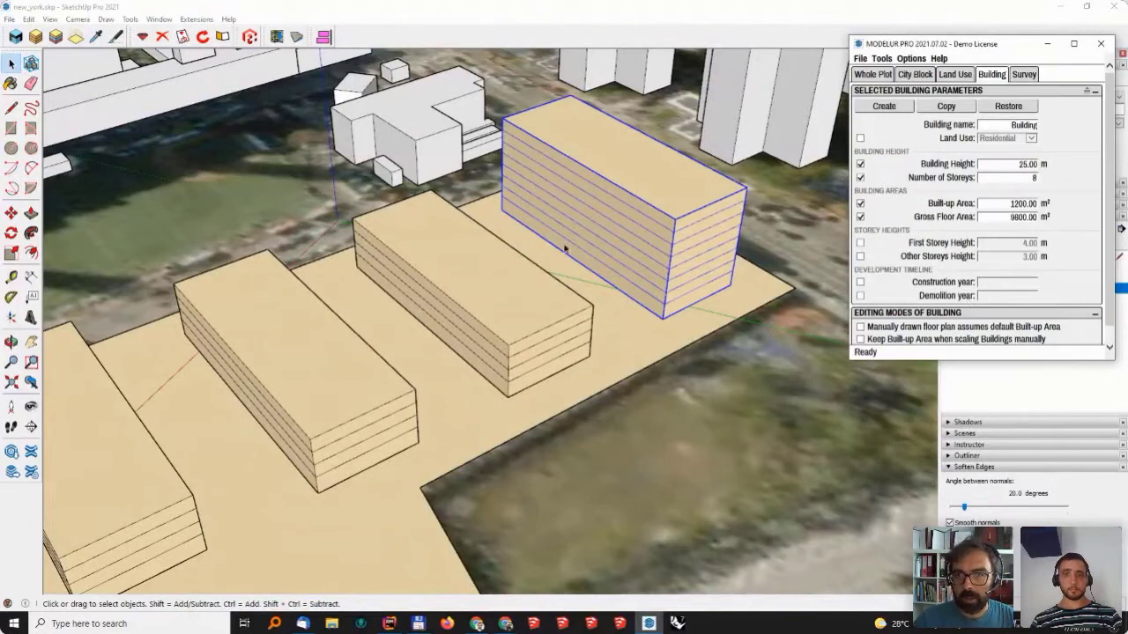
- Set the end building's Number of Storeys to 6
double_click(1025, 177)
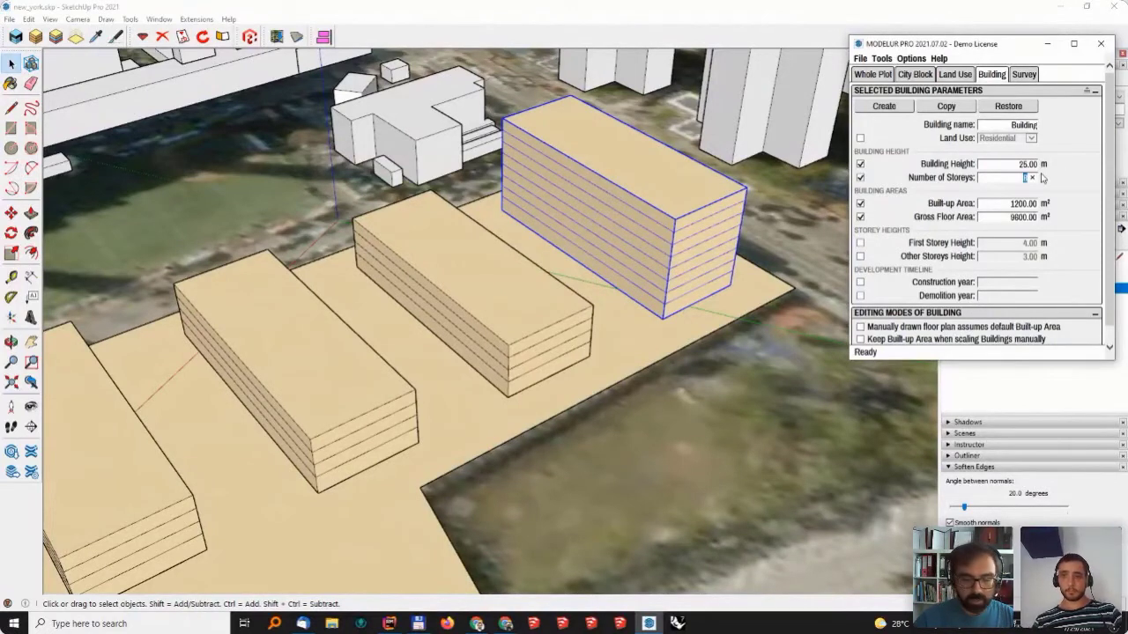
type("6")
key("Return")
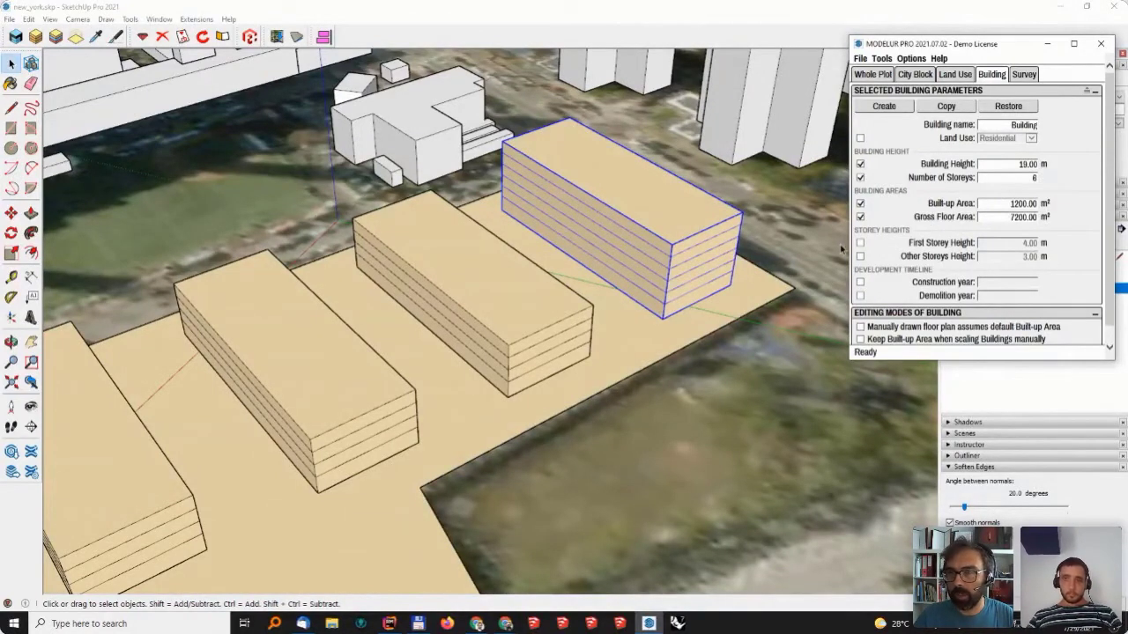
- Override the end building's First Storey Height with 12 m
left_click(861, 246)
double_click(998, 246)
type("12")
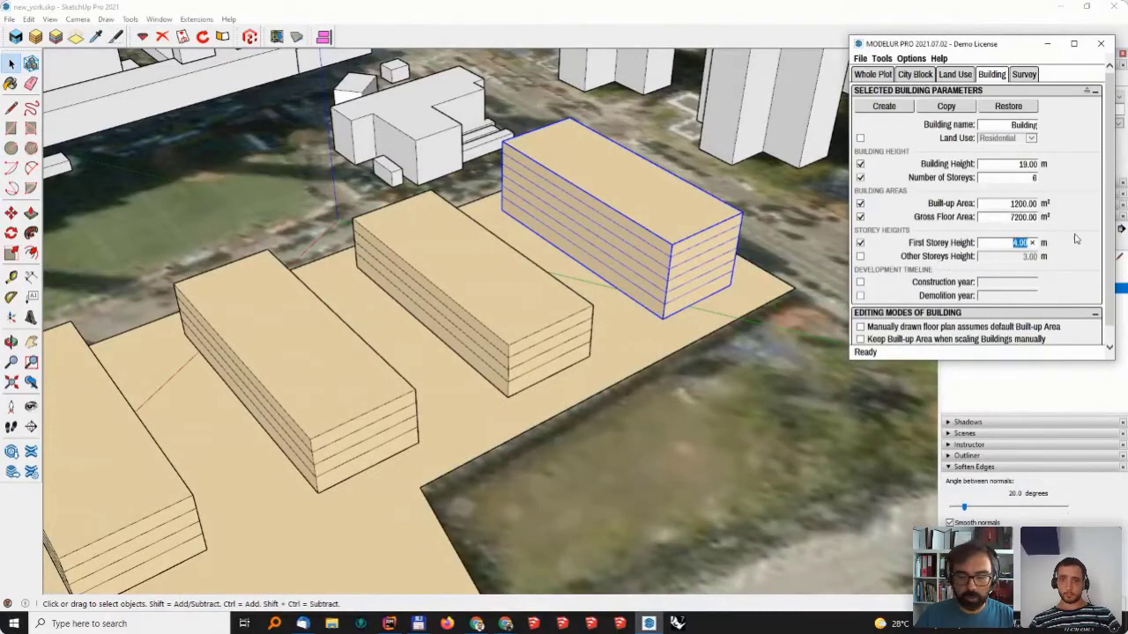
key("Return")
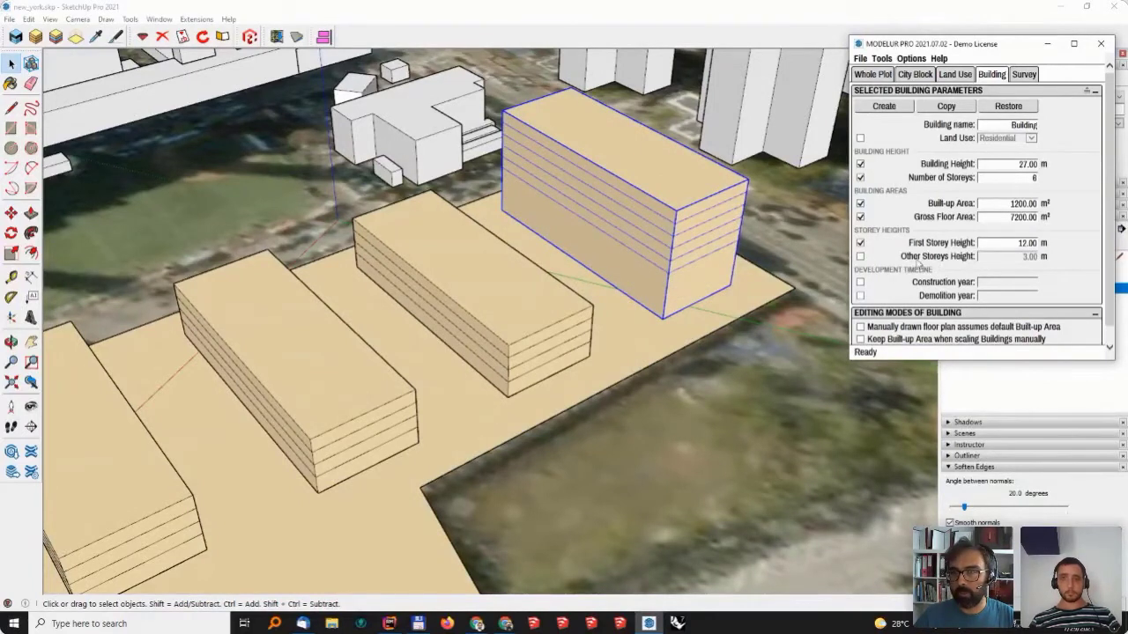
- Override the end building's Other Storeys Height with 1 m
left_click(860, 257)
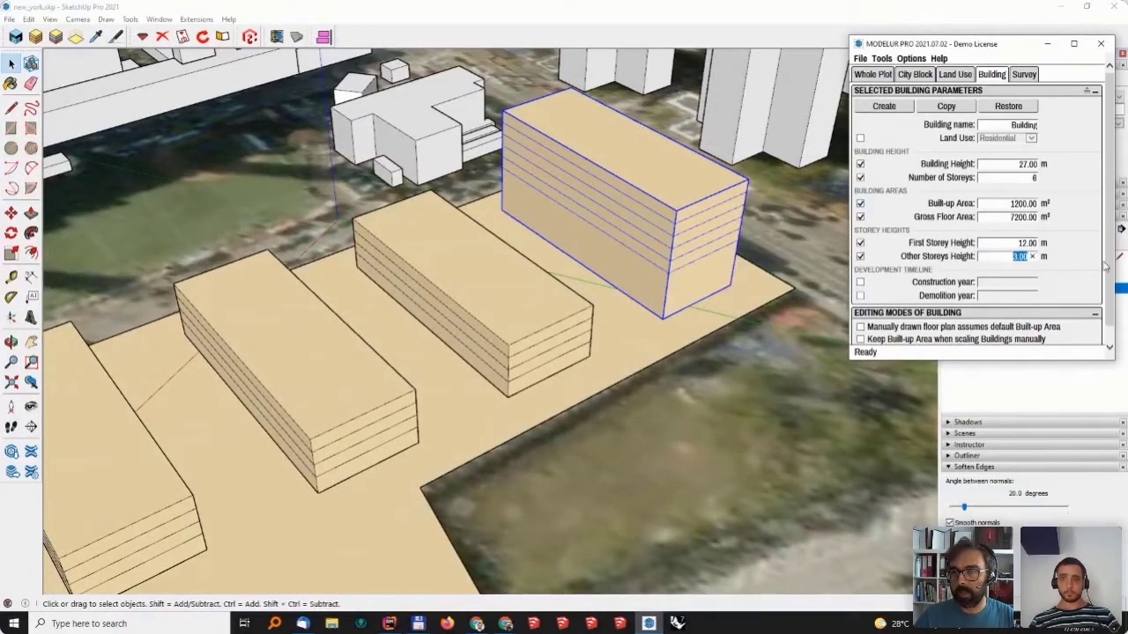
type("1")
key("Return")
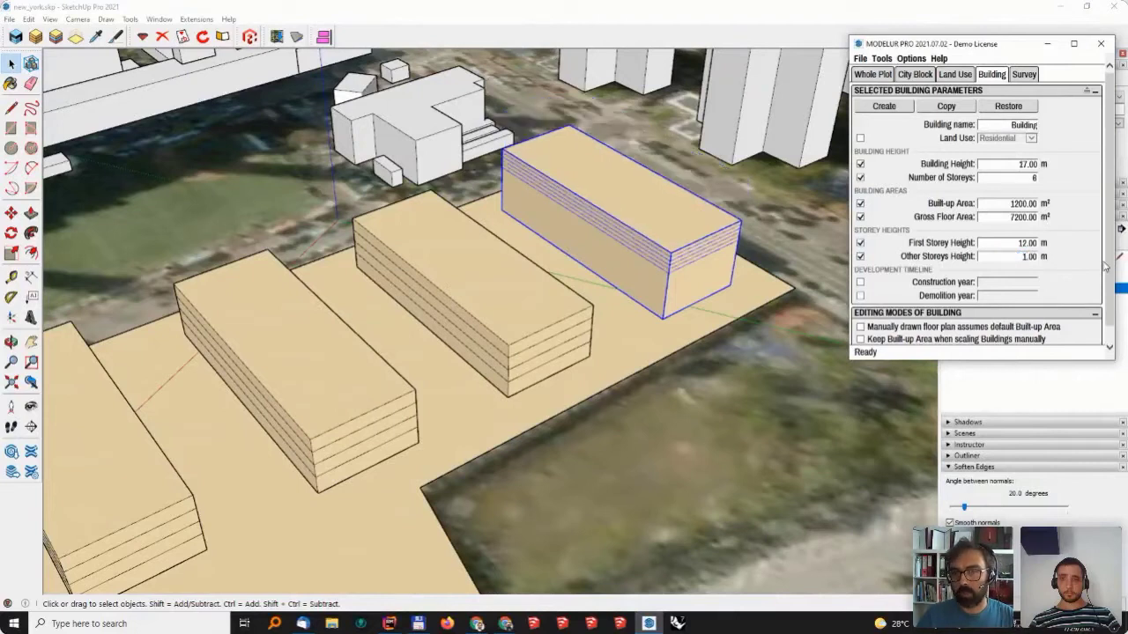
- Set the end building's Other Storeys Height to 3 m
left_click(1036, 256)
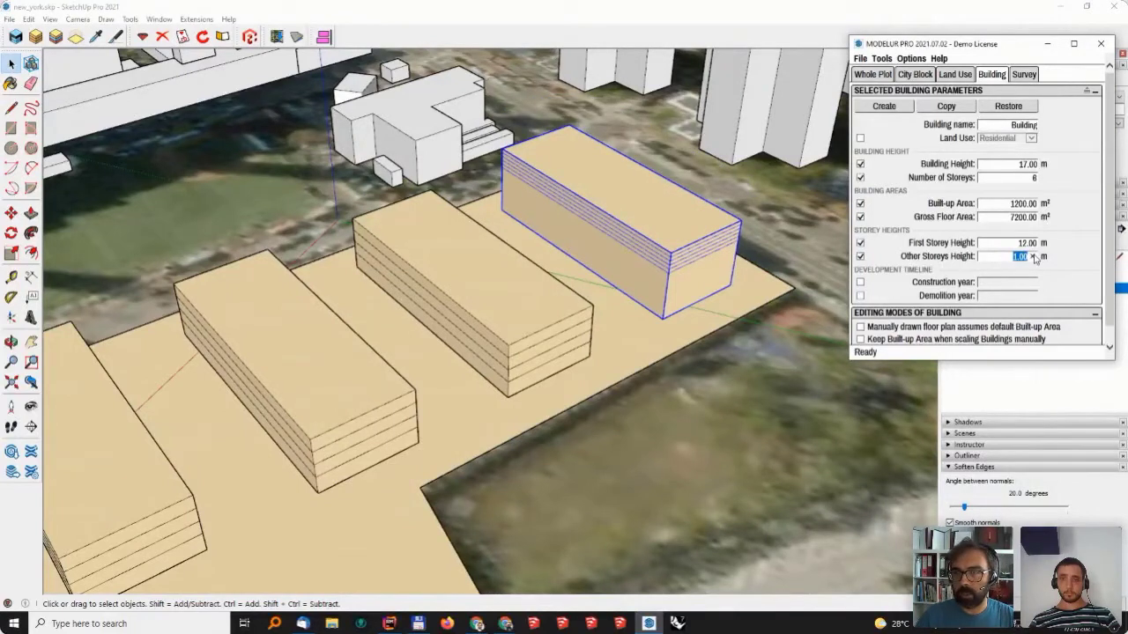
type("3")
key("Return")
- Synchronise the end building's First Storey Height with its Other Storeys Height using the value sync, with both heights at 4 m
left_click(1013, 243)
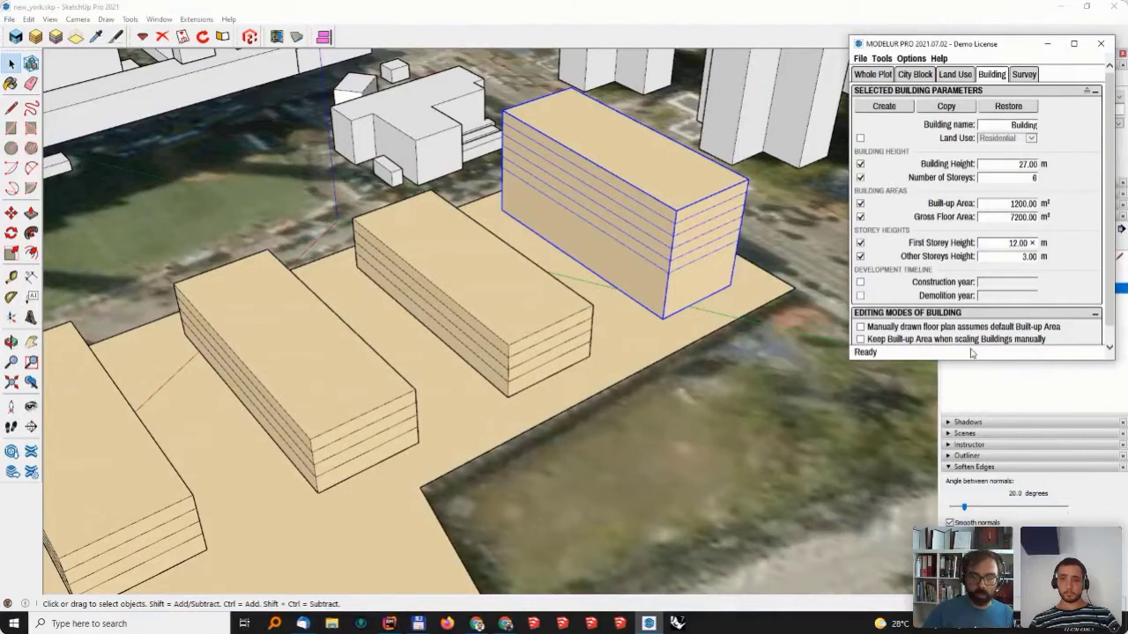
key("ctrl+a")
type("sync")
key("Return")
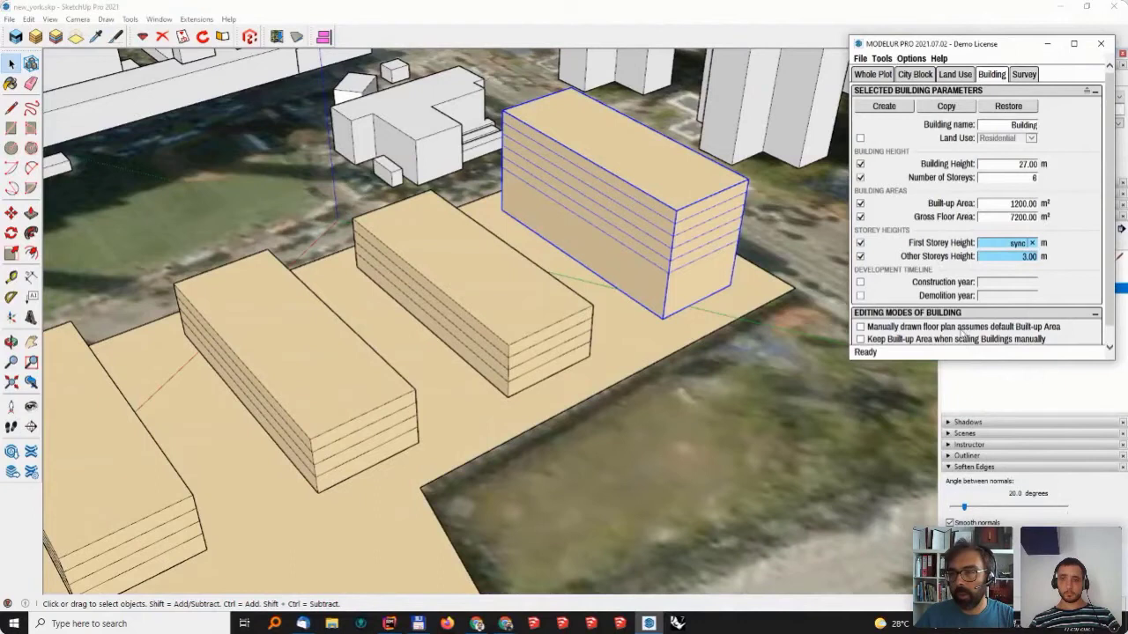
left_click_drag(996, 244, 1031, 244)
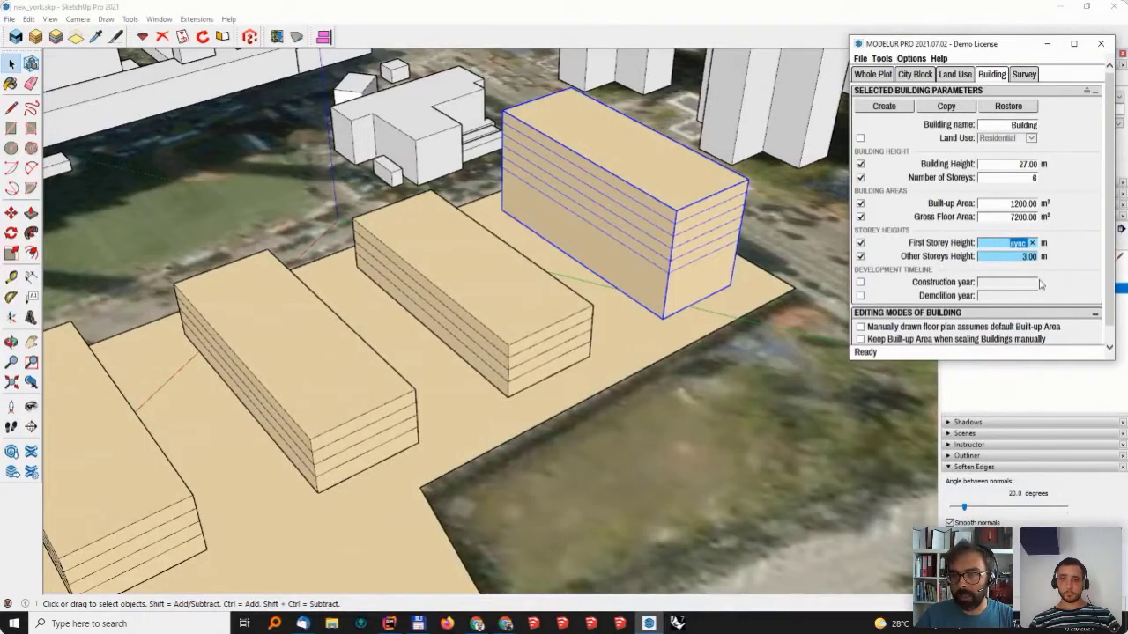
type("6")
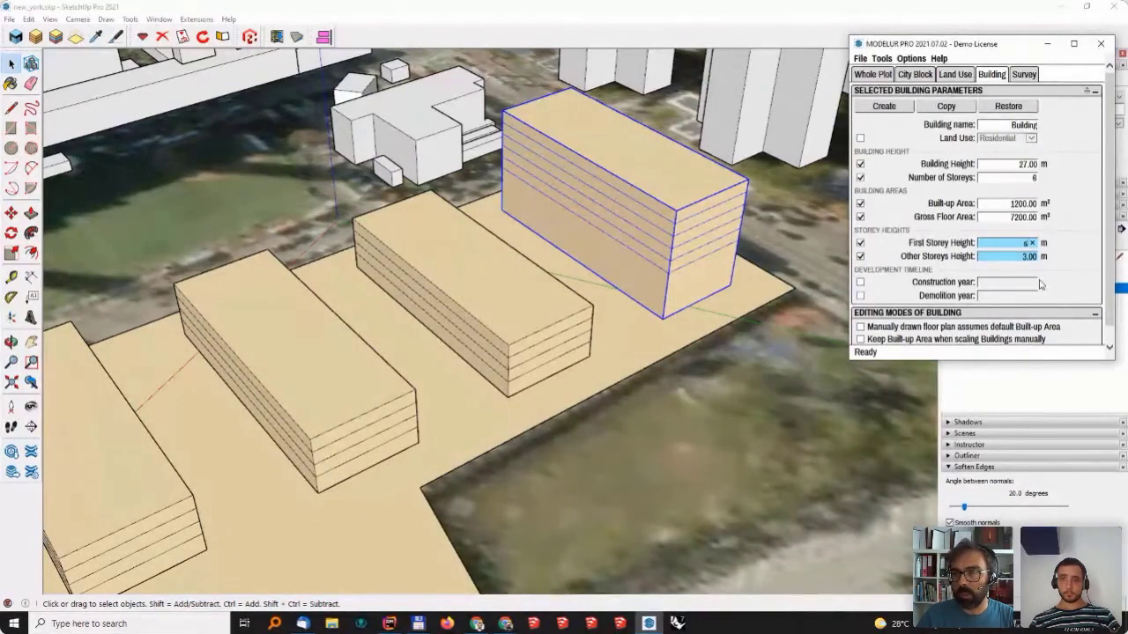
key("BackSpace")
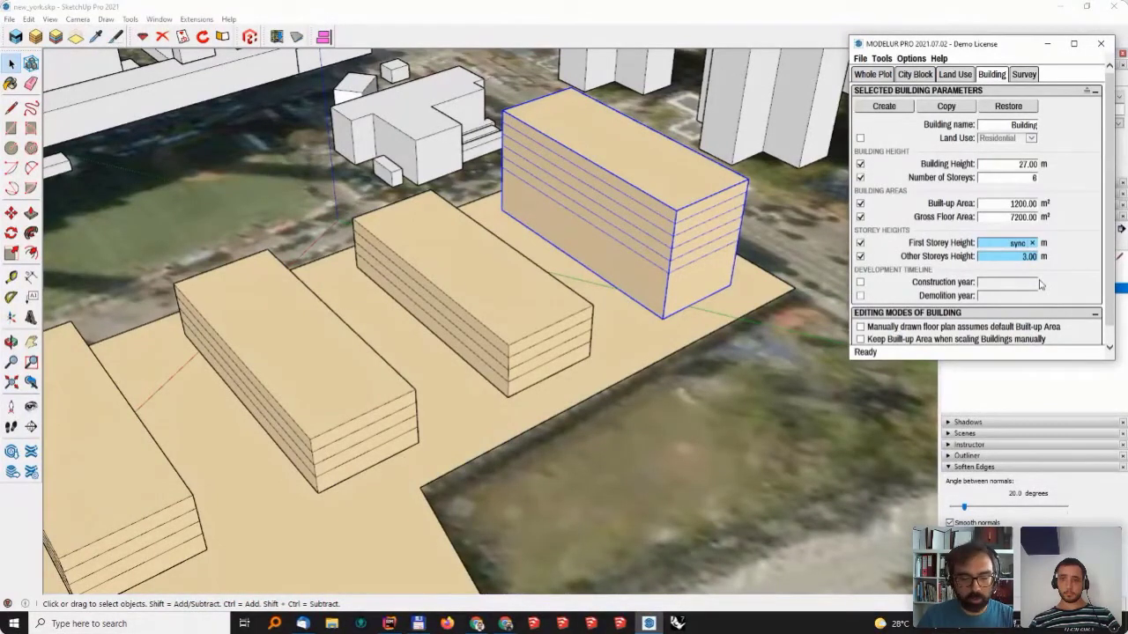
type("4")
key("Return")
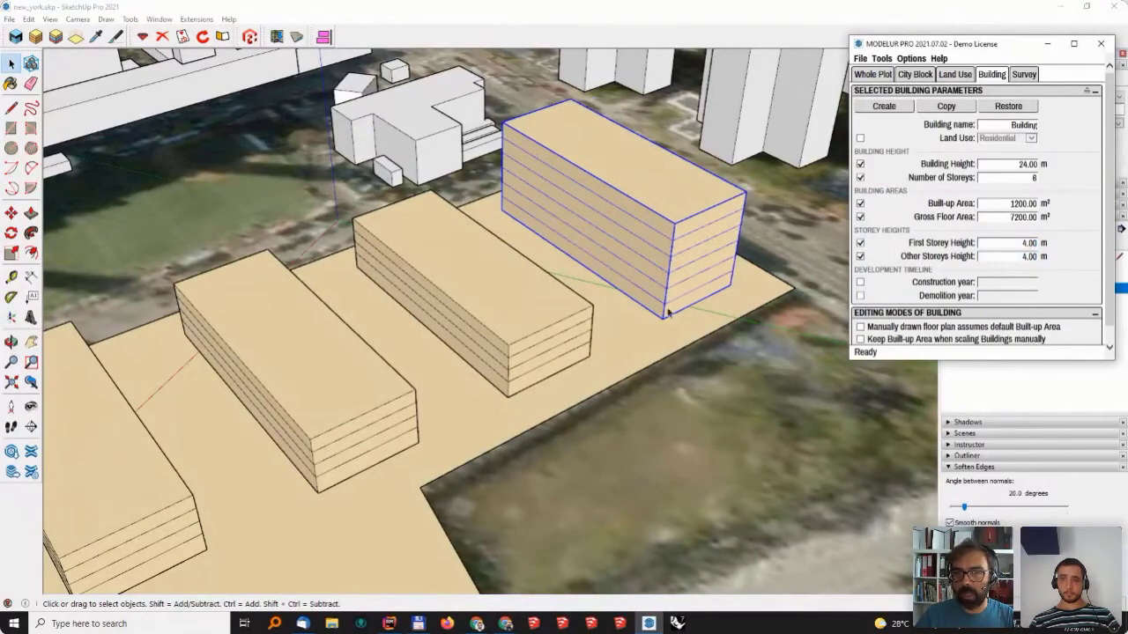
- Remove the end building's storey height overrides and set its Number of Storeys to 4
left_click(860, 256)
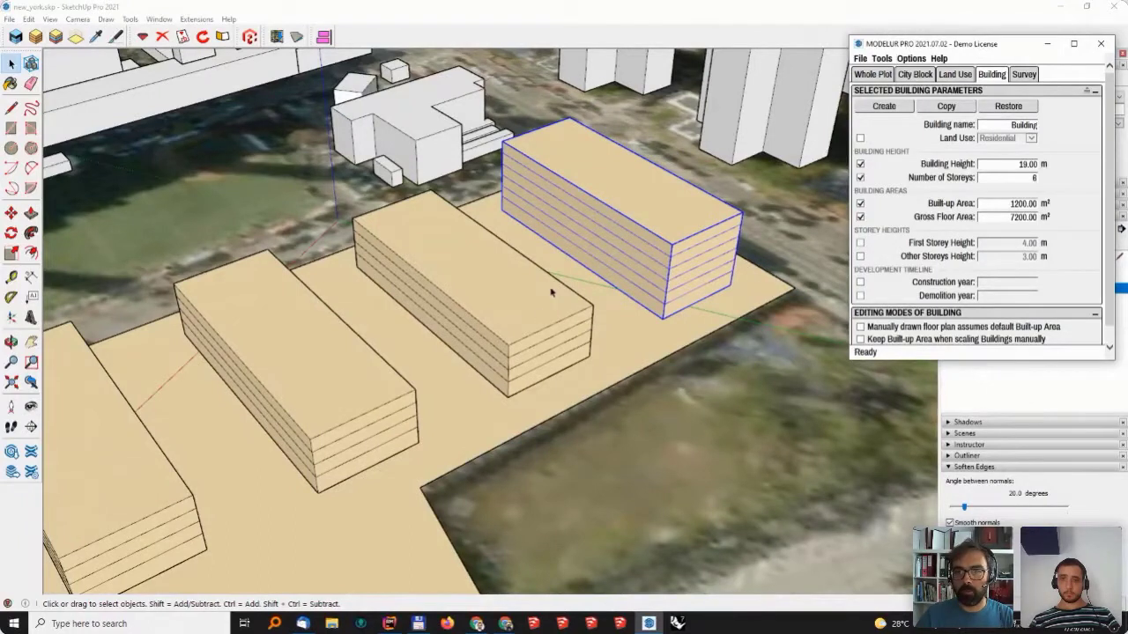
middle_click_drag(546, 300, 581, 265)
double_click(1020, 177)
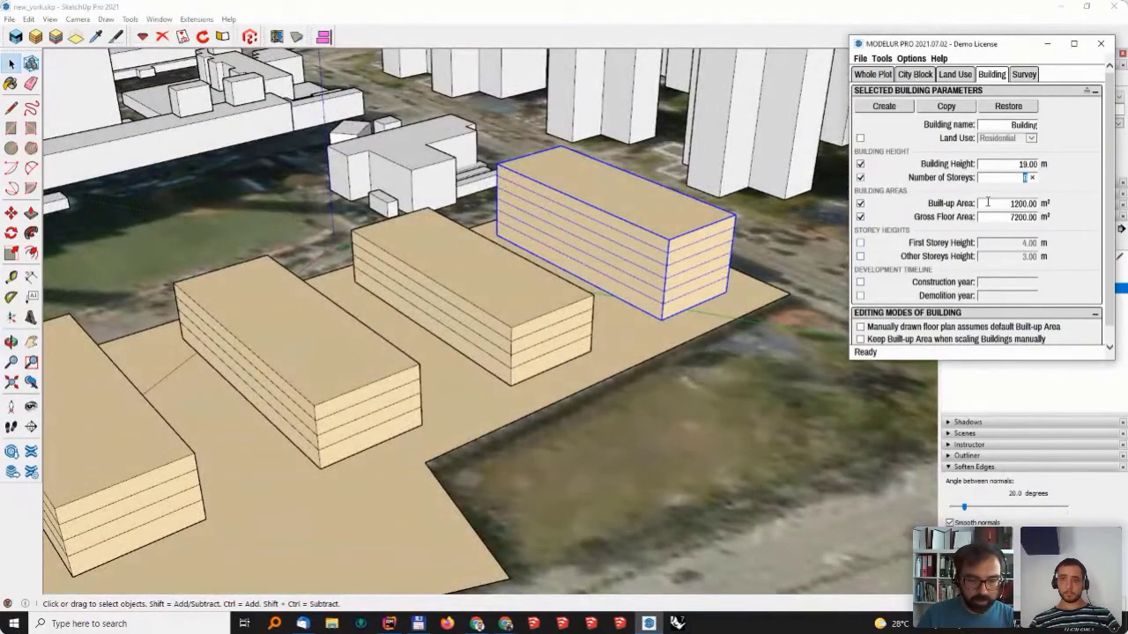
type("4")
key("Return")
left_click(476, 363)
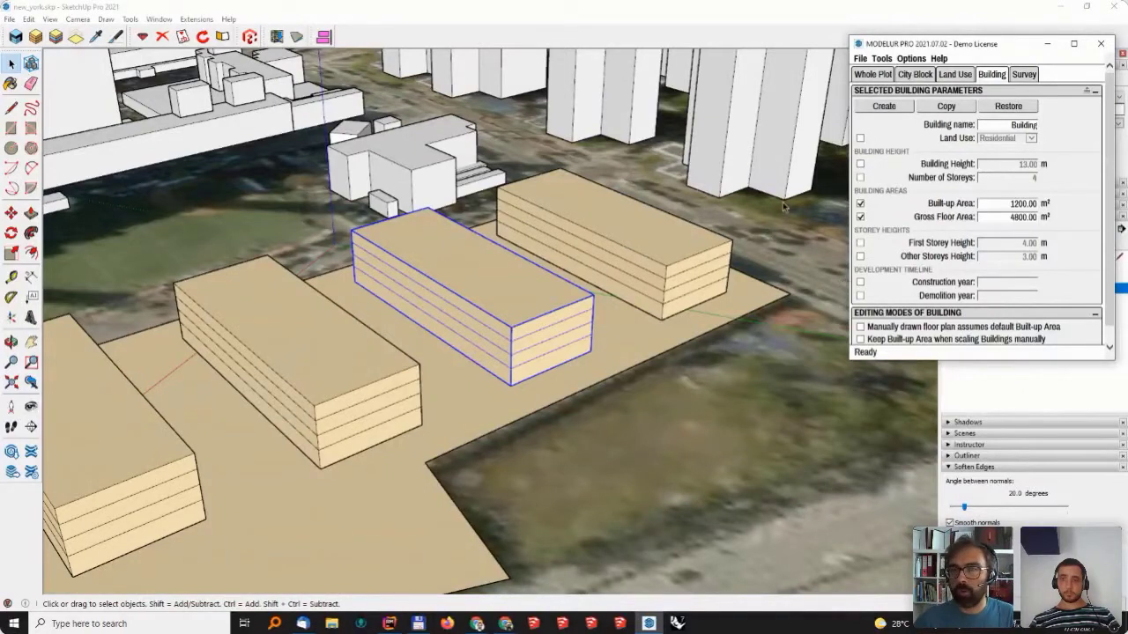
left_click(670, 268)
middle_click_drag(670, 268, 643, 268)
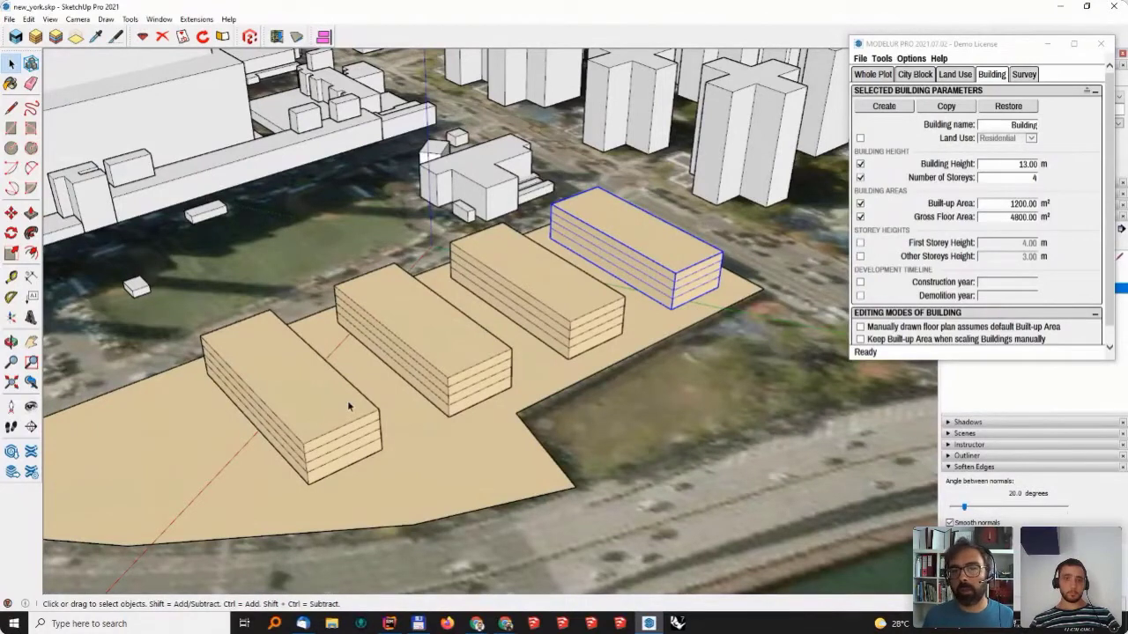
- Scale the building beside the end building down to roughly half its length, keeping its far end in place
left_click(583, 303)
key("s")
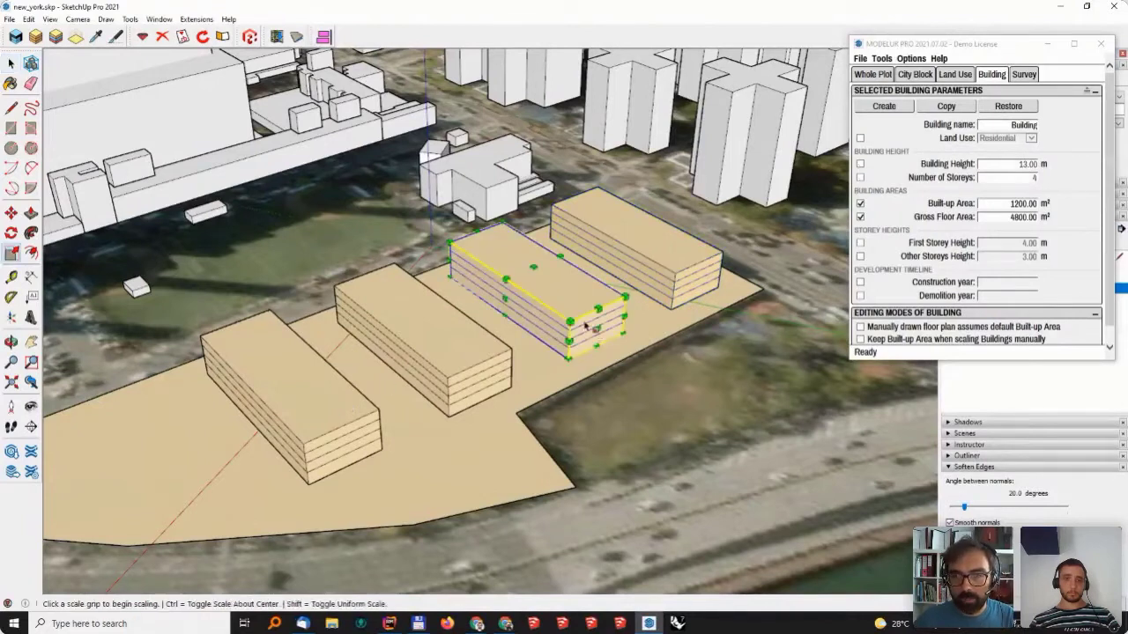
left_click(591, 324)
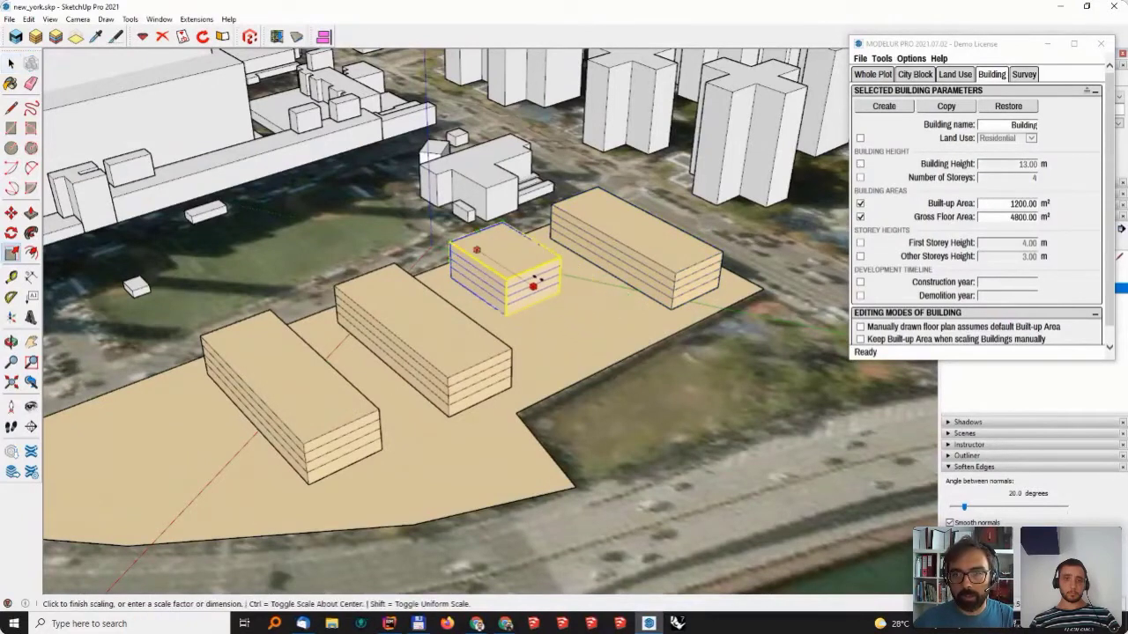
left_click(532, 276)
key("space")
- Shorten the third building in the row by scaling its far end inward to a compact, nearly square block
left_click(445, 351)
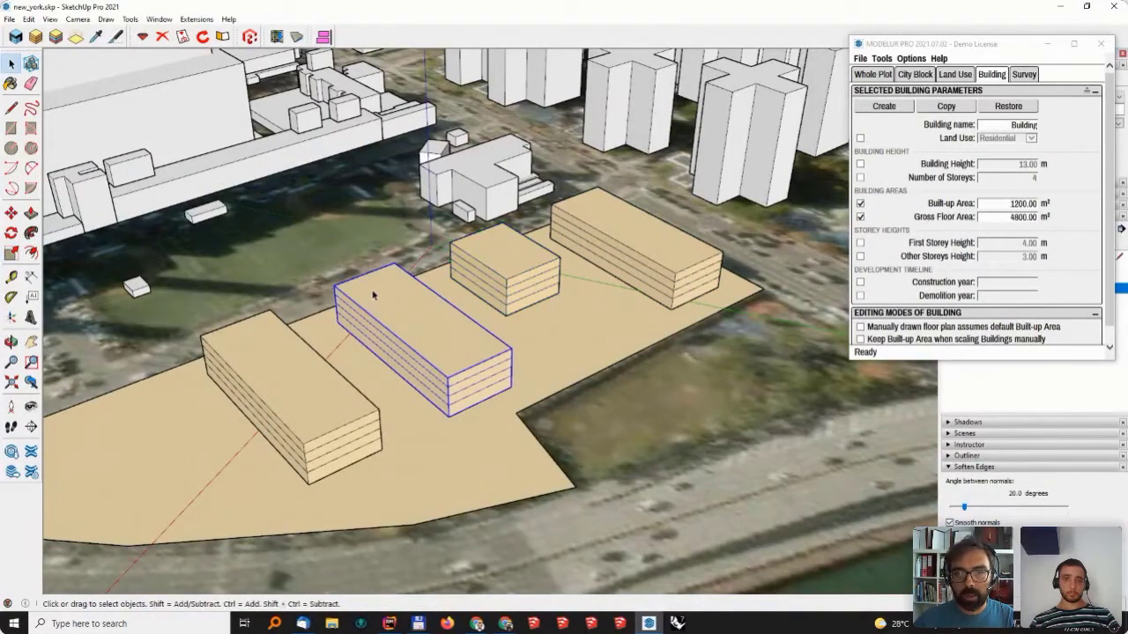
key("s")
left_click(372, 294)
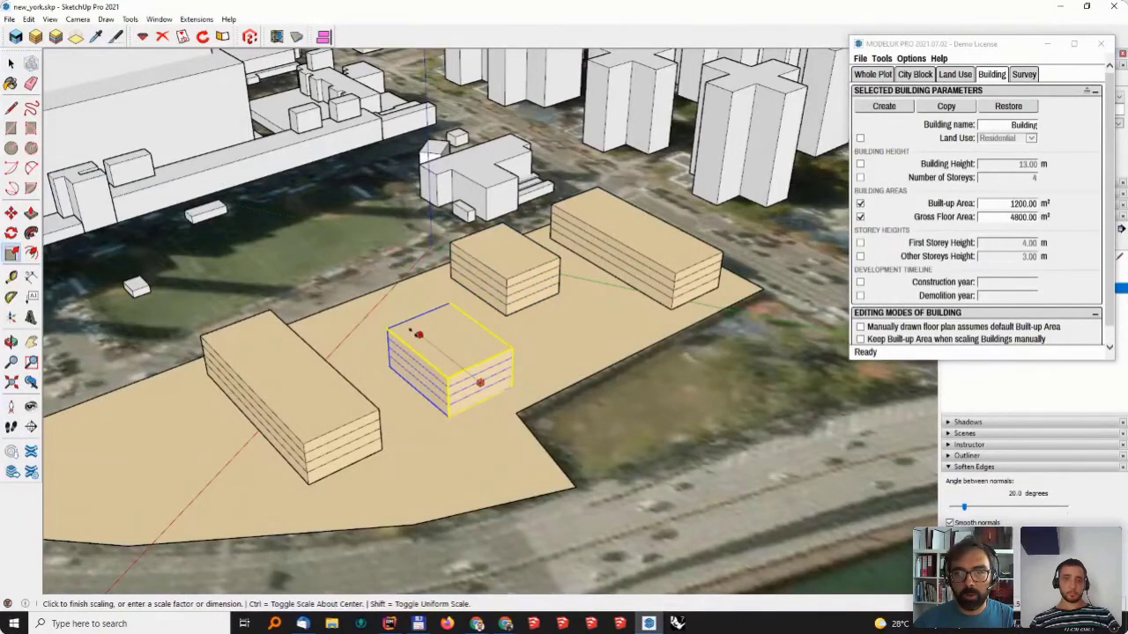
left_click(421, 330)
key("space")
- Scale the fourth building into a long block running along the city block's edge, with a built-up area of about 1584 m²
left_click(312, 397)
key("s")
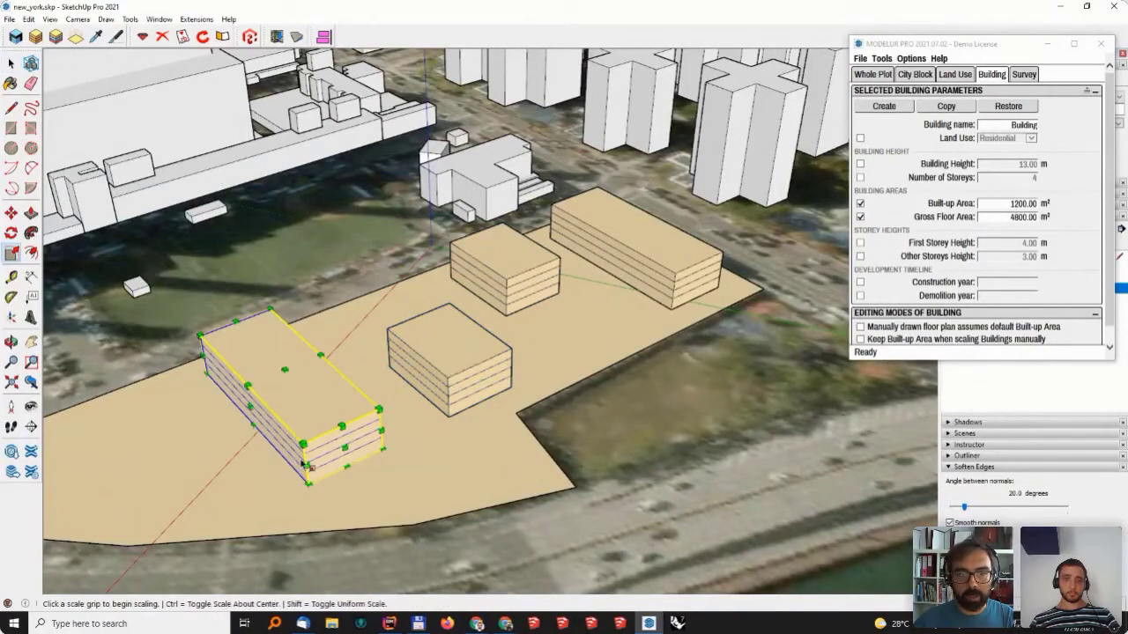
left_click(305, 464)
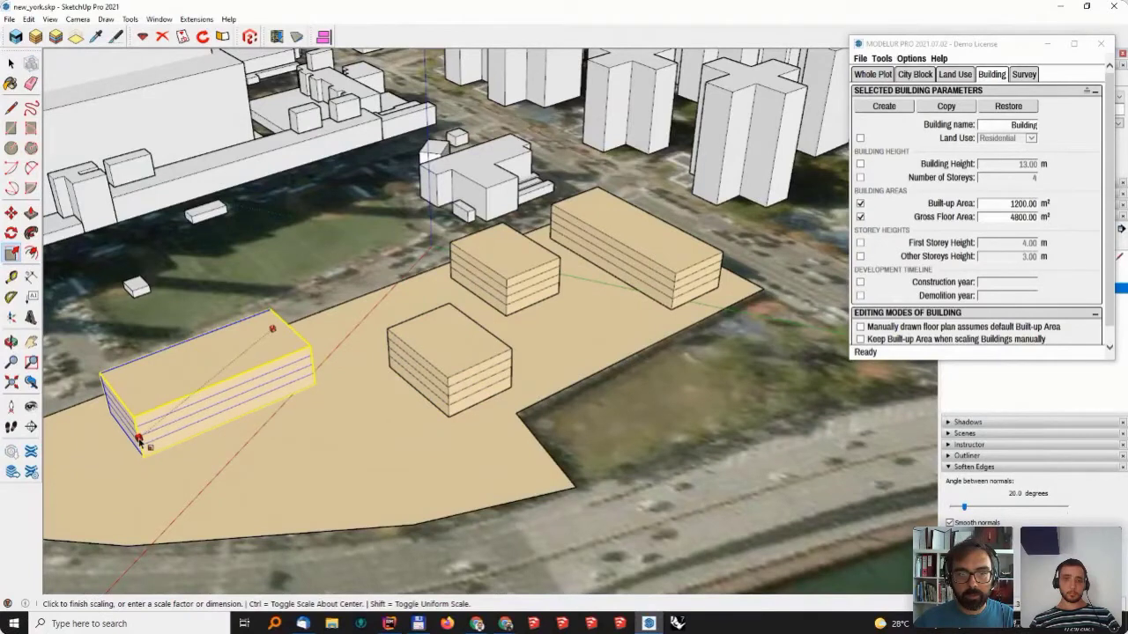
left_click(88, 470)
middle_click_drag(88, 470, 370, 408)
key("space")
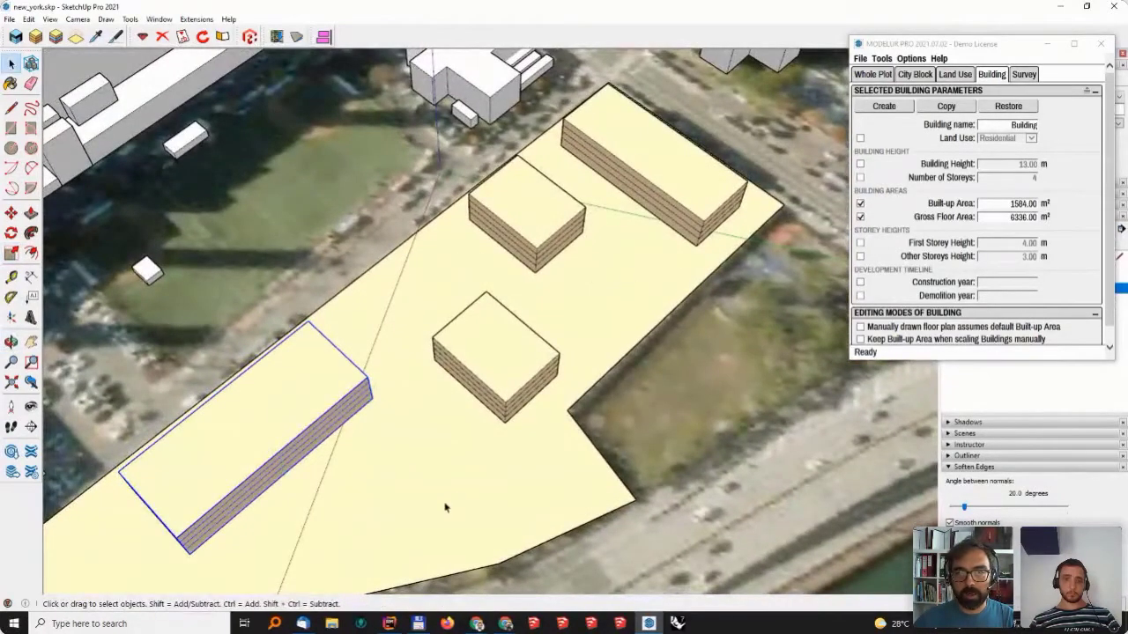
- Copy the unscaled end building straight up so the copy stands on its roof
middle_click_drag(445, 507, 358, 294)
left_click(717, 249)
middle_click_drag(717, 249, 529, 340)
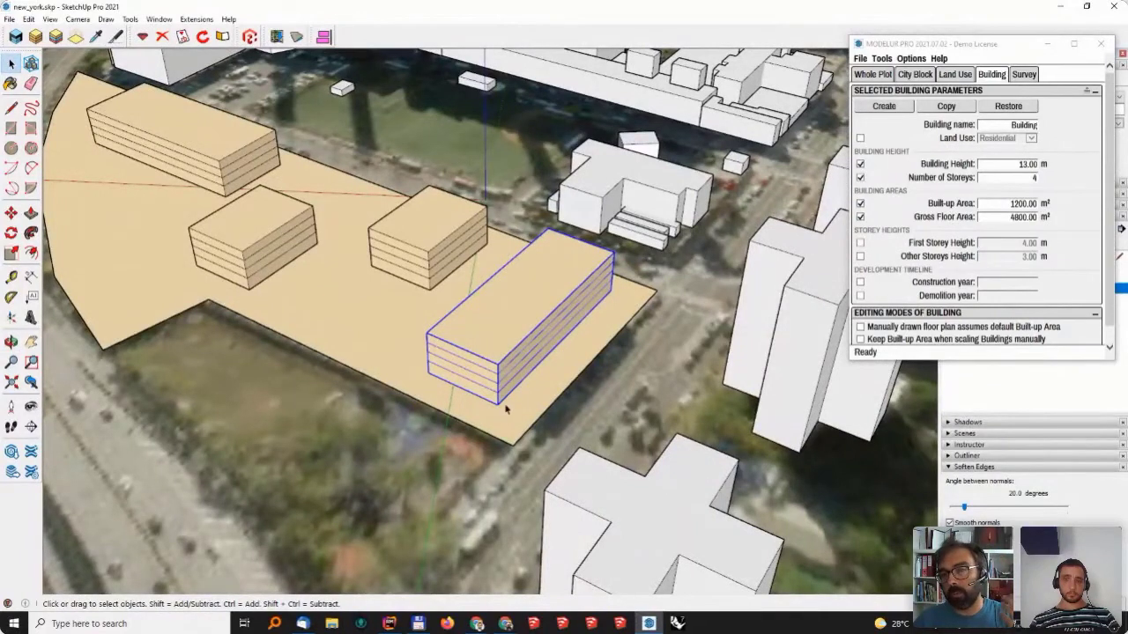
middle_click_drag(504, 392, 486, 401)
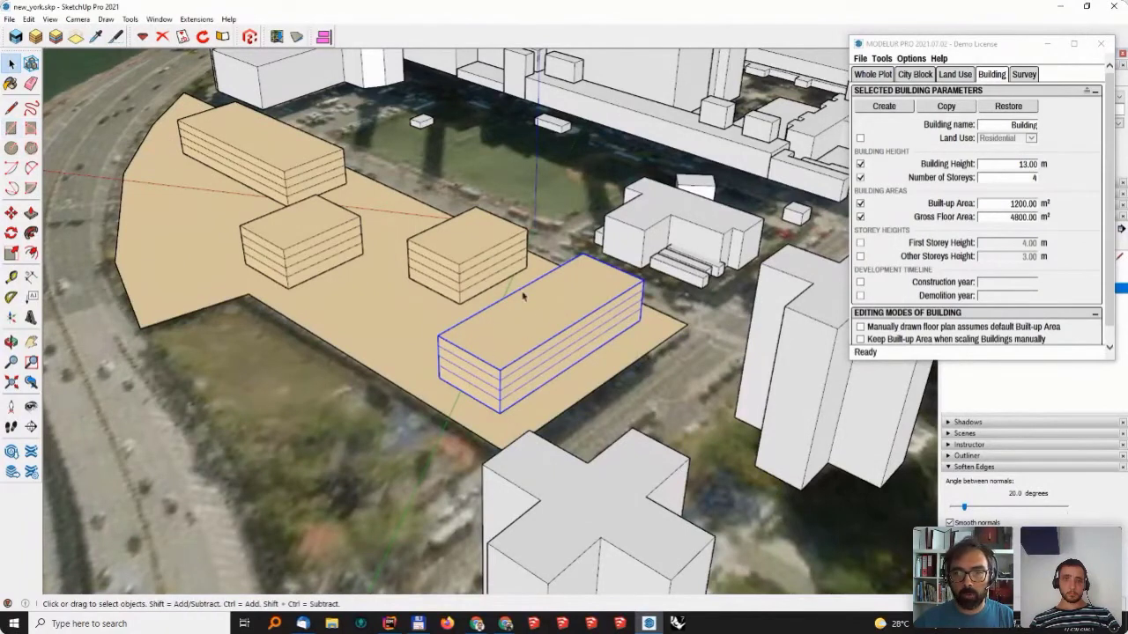
key("m")
key("ctrl")
left_click(500, 411)
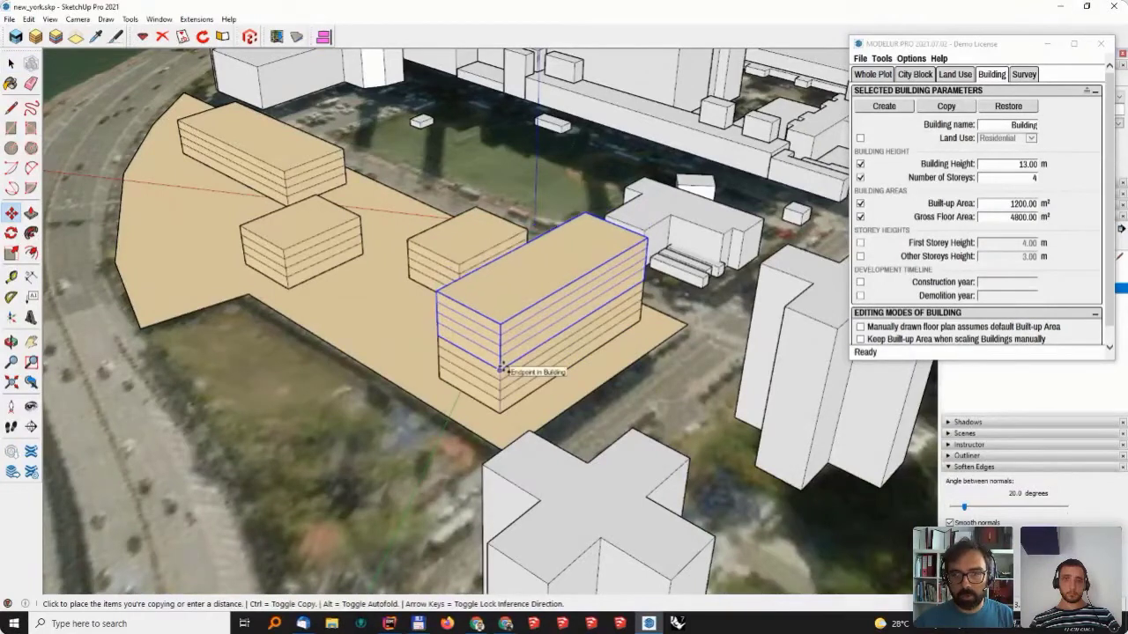
left_click(501, 370)
- Scale the stacked copy lengthwise so it covers only one end of the building below, about 420 m² built-up area
middle_click_drag(500, 370, 529, 334)
key("s")
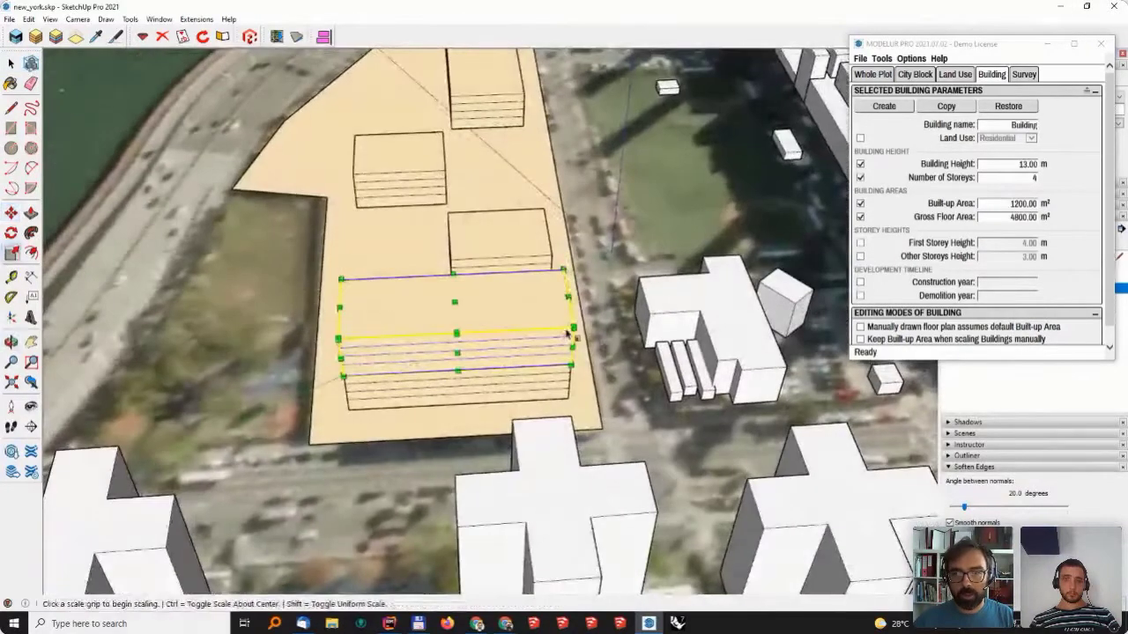
left_click(573, 326)
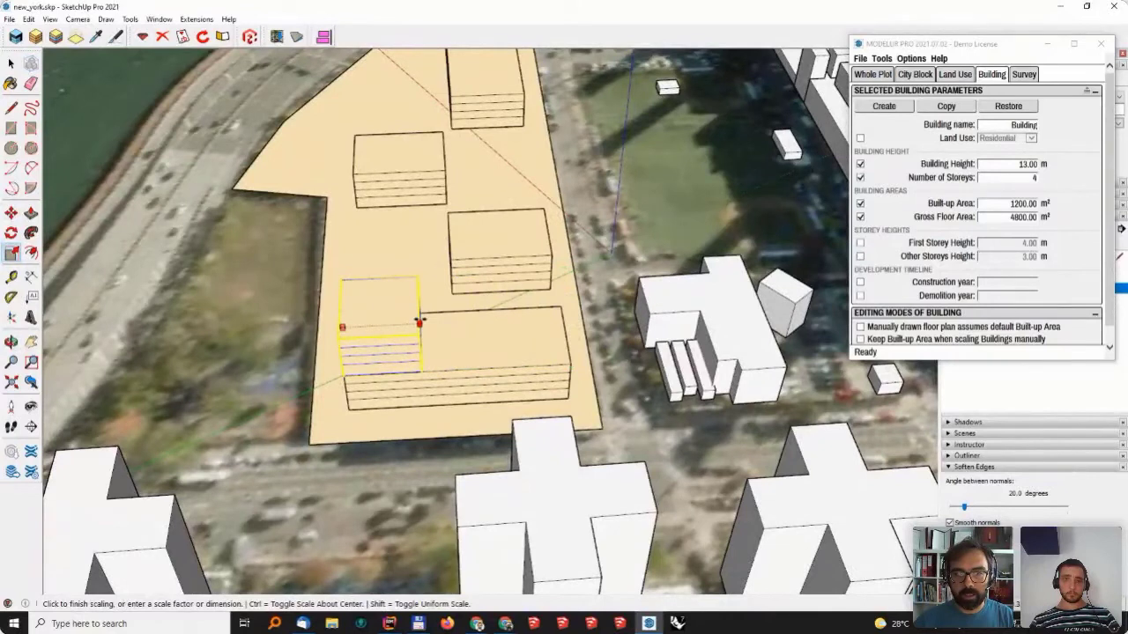
left_click(422, 335)
middle_click_drag(388, 365, 457, 381)
key("space")
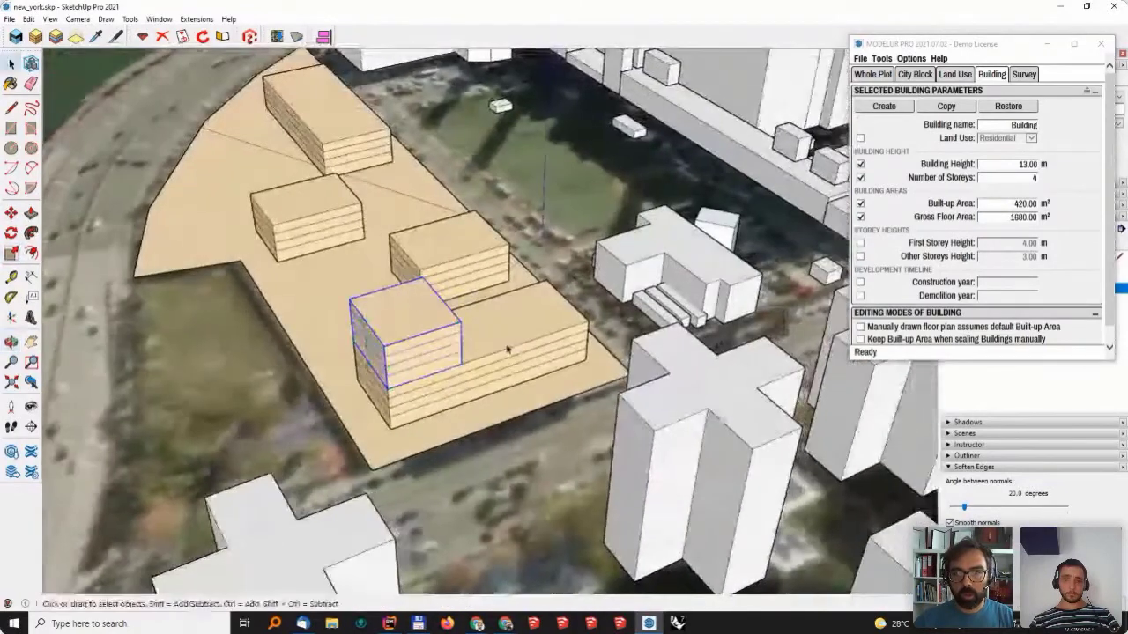
- Copy the short upper block along the base building's roof to its opposite end, then select both upper blocks
key("m")
key("ctrl")
left_click(460, 364)
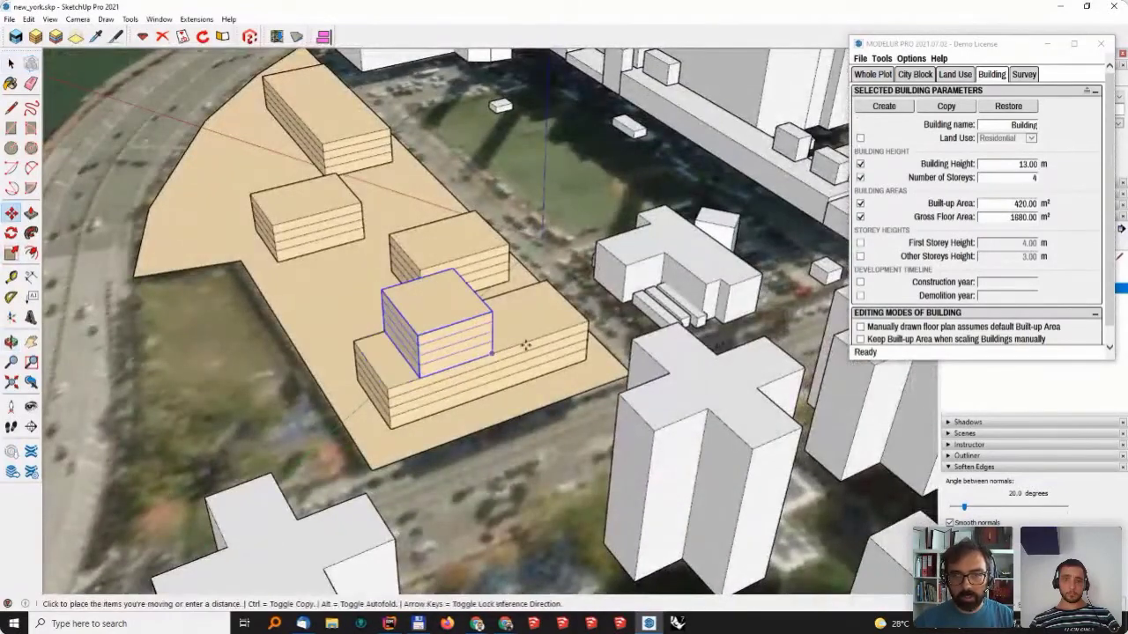
key("space")
middle_click_drag(428, 364, 699, 306)
left_click(656, 275, "shift")
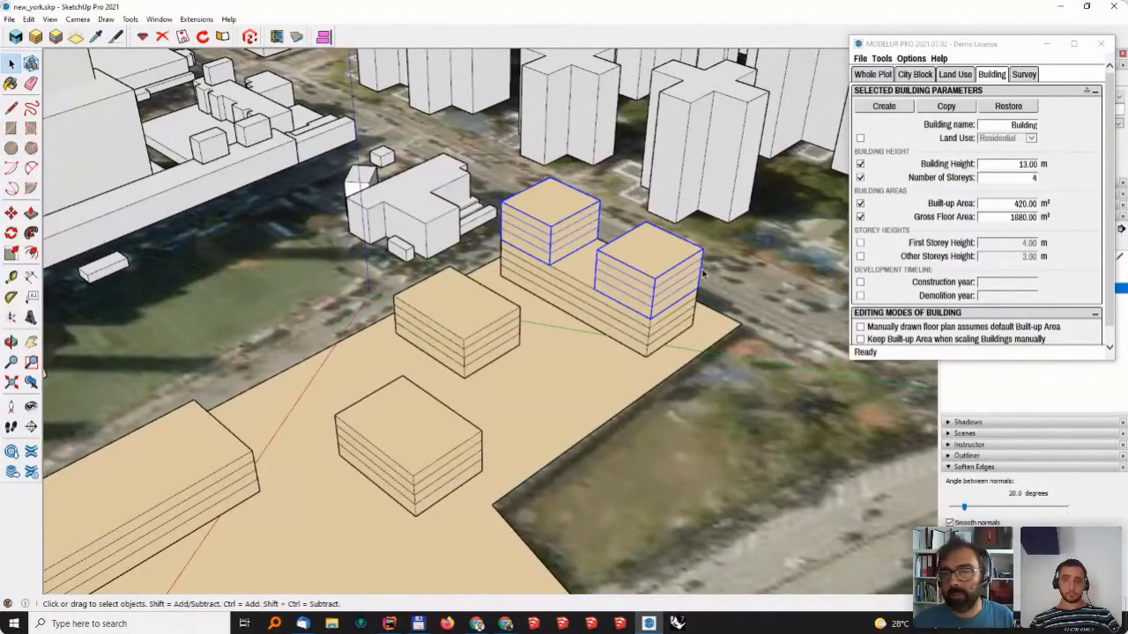
- Override the Land Use of the base building under the two upper blocks with Service
left_click(571, 300)
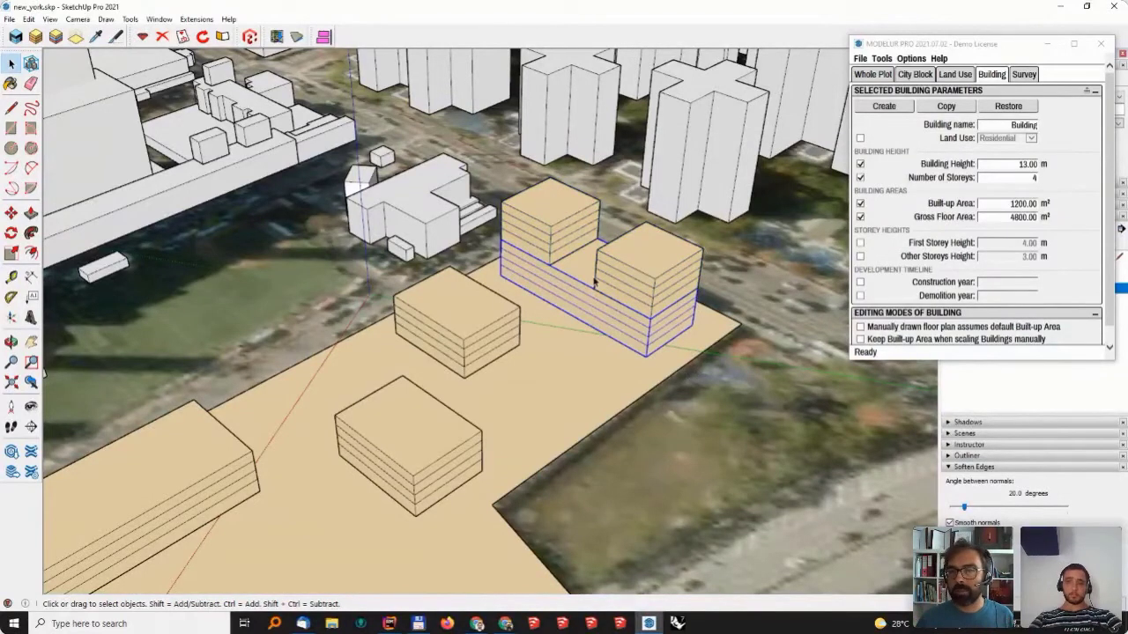
left_click(861, 147)
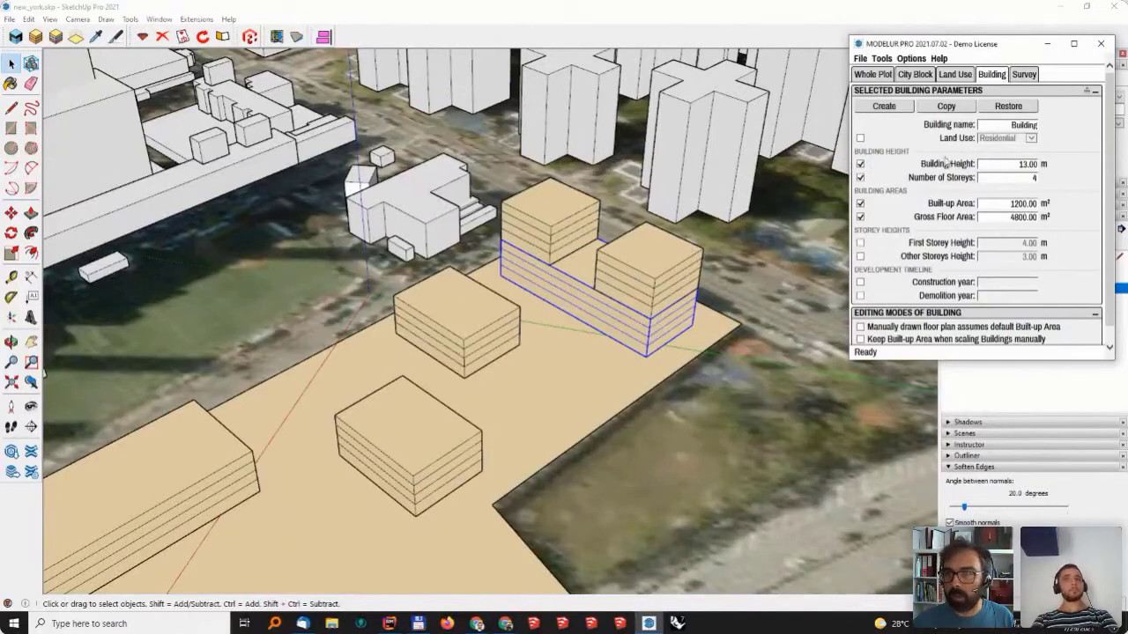
left_click(860, 138)
left_click(991, 138)
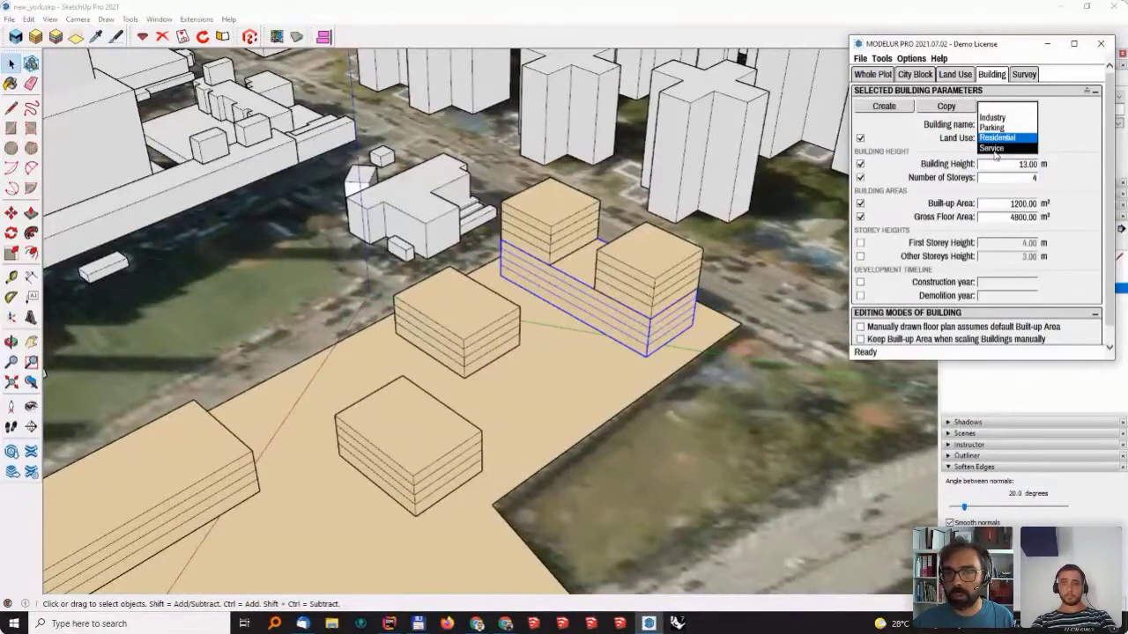
left_click(993, 148)
- Scale the far upper block upward into an eight-storey tower about 25 m high
left_click(546, 236)
key("s")
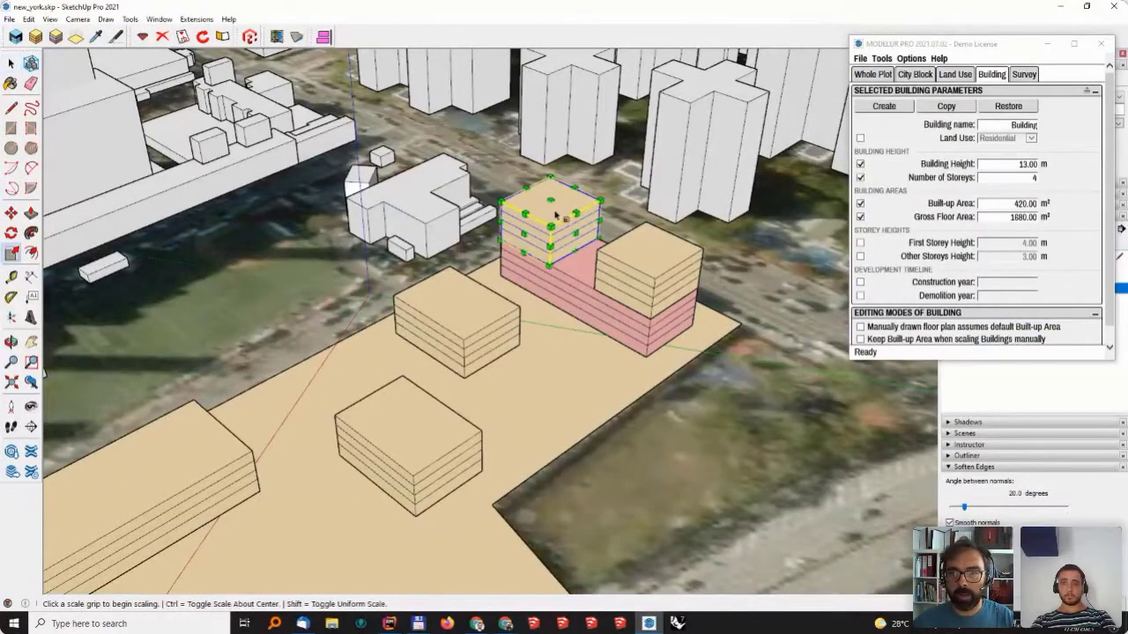
left_click(551, 201)
left_click(550, 163)
key("space")
- Scale the near upper block upward to match the height of the far tower
left_click(626, 244)
key("s")
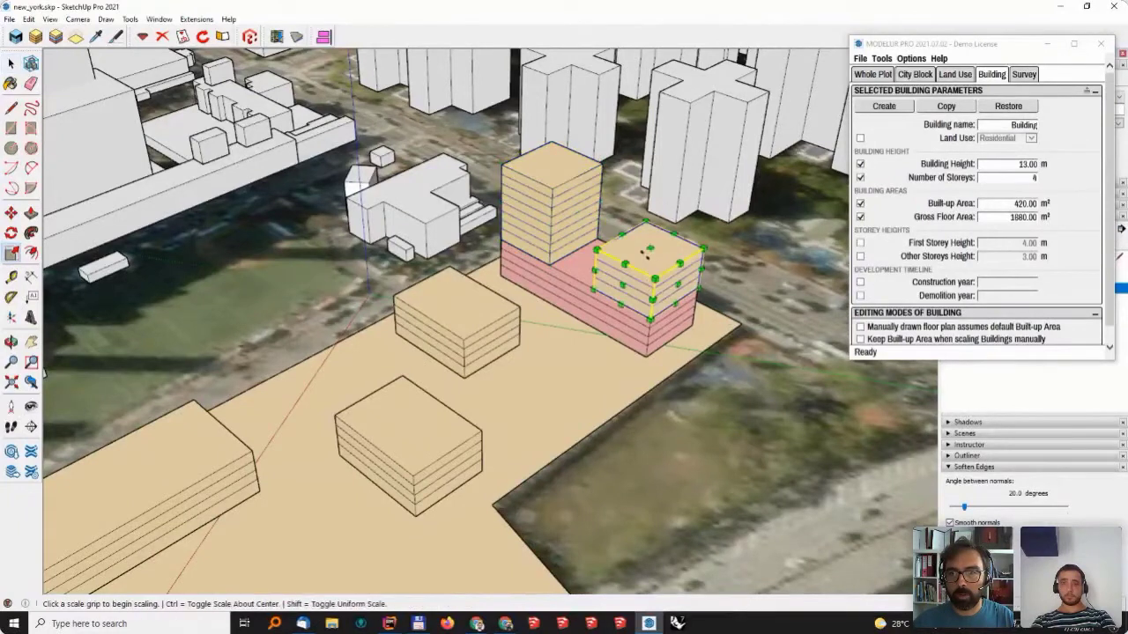
left_click(649, 244)
left_click(552, 189)
key("space")
- Enable the Land Use override for the far tower, keeping Residential as its land use
left_click(555, 227)
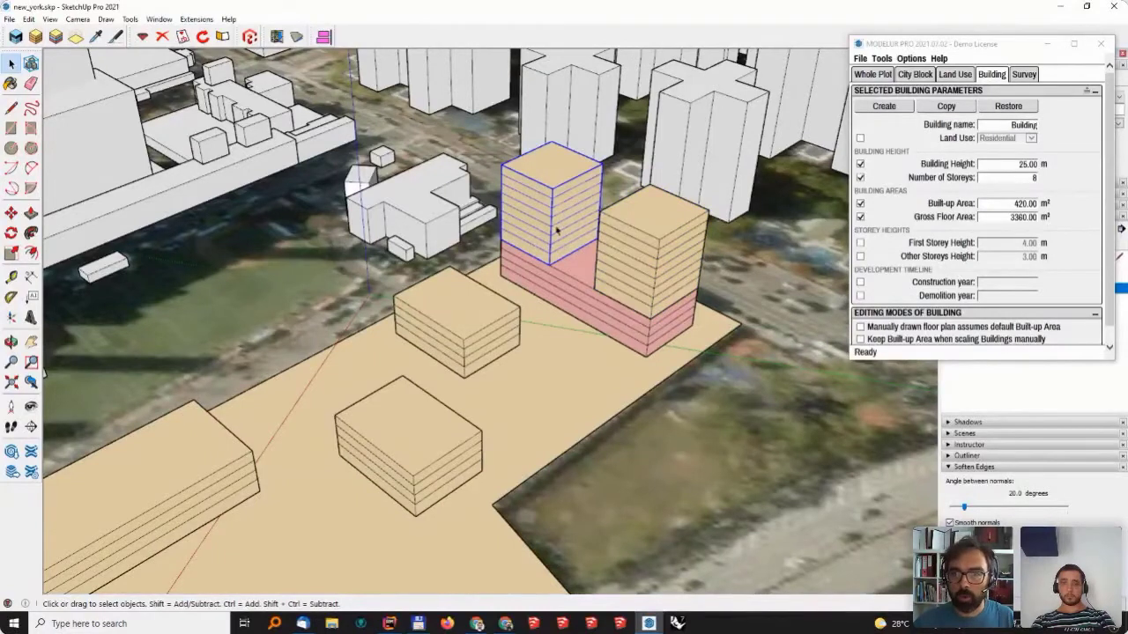
left_click(1067, 168)
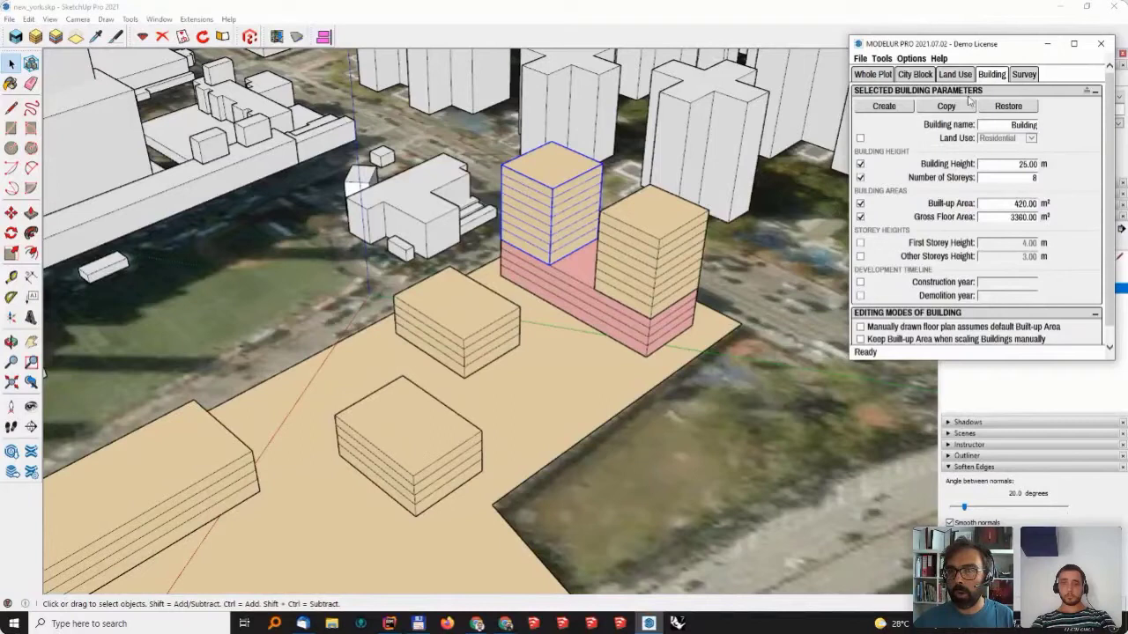
left_click(860, 138)
left_click(1000, 138)
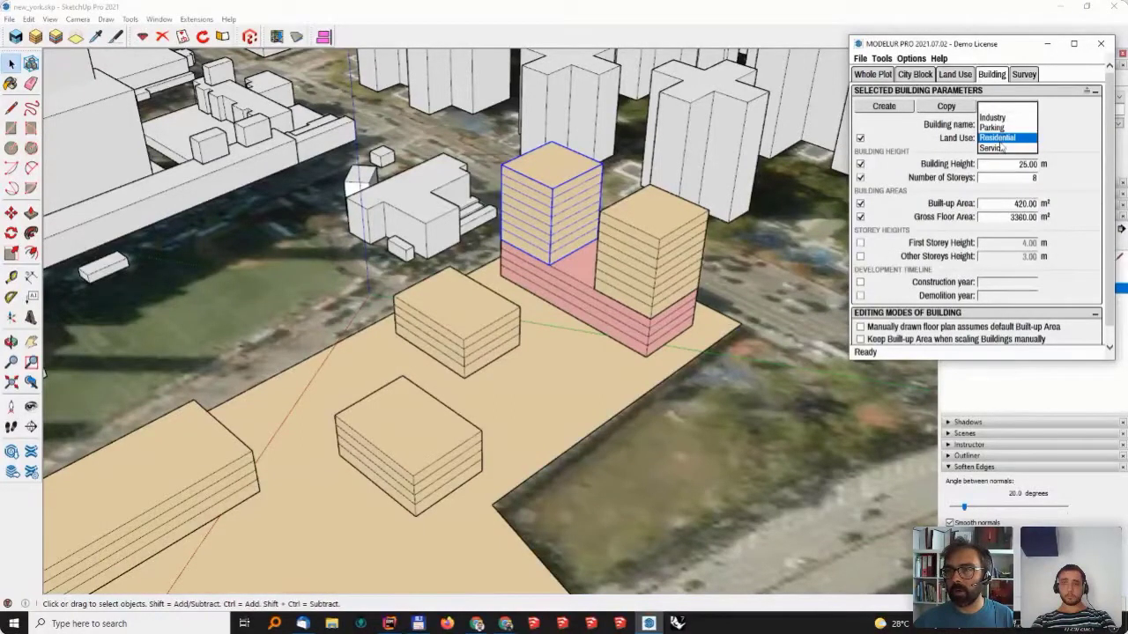
left_click(1054, 139)
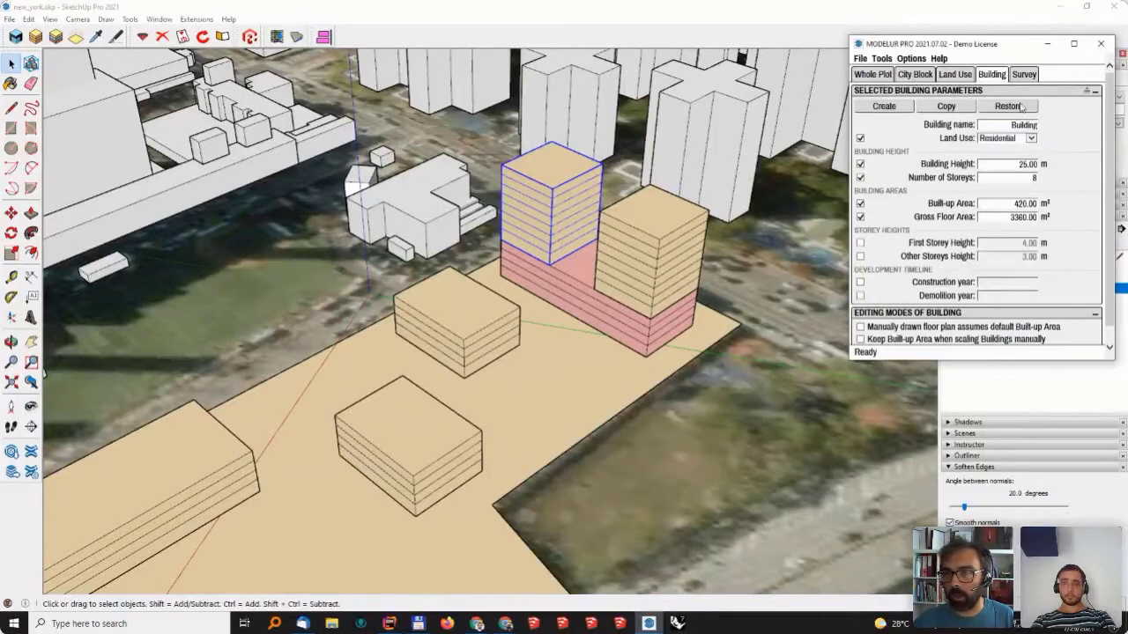
- In the land use requirements, add a new land use named Office with the light purple colour #afa7d1
left_click(956, 76)
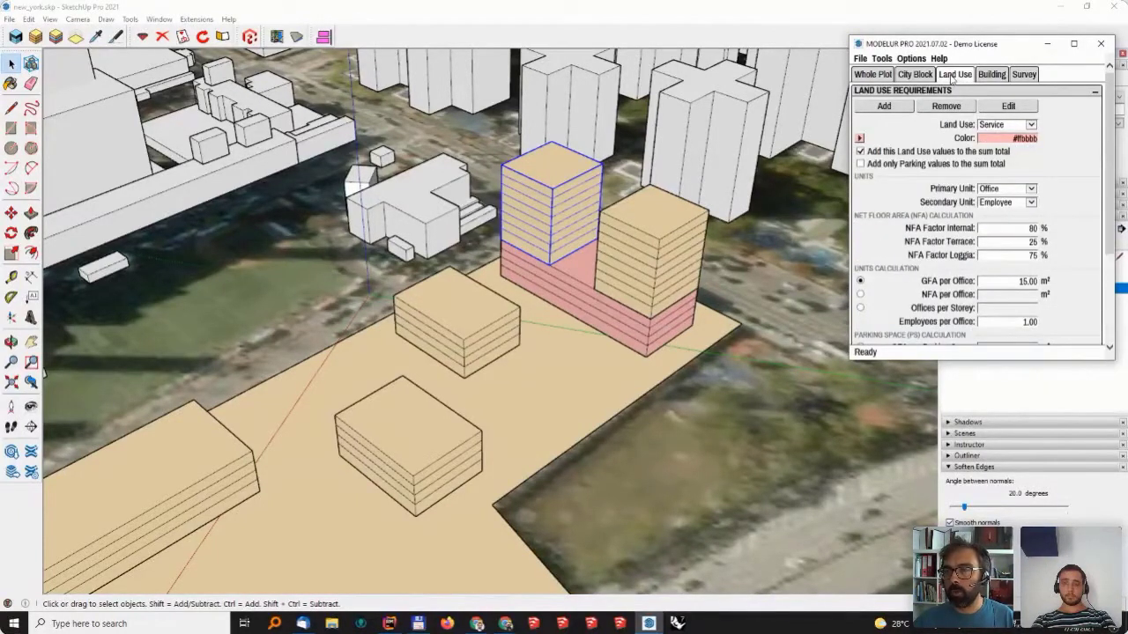
left_click(991, 126)
left_click(991, 125)
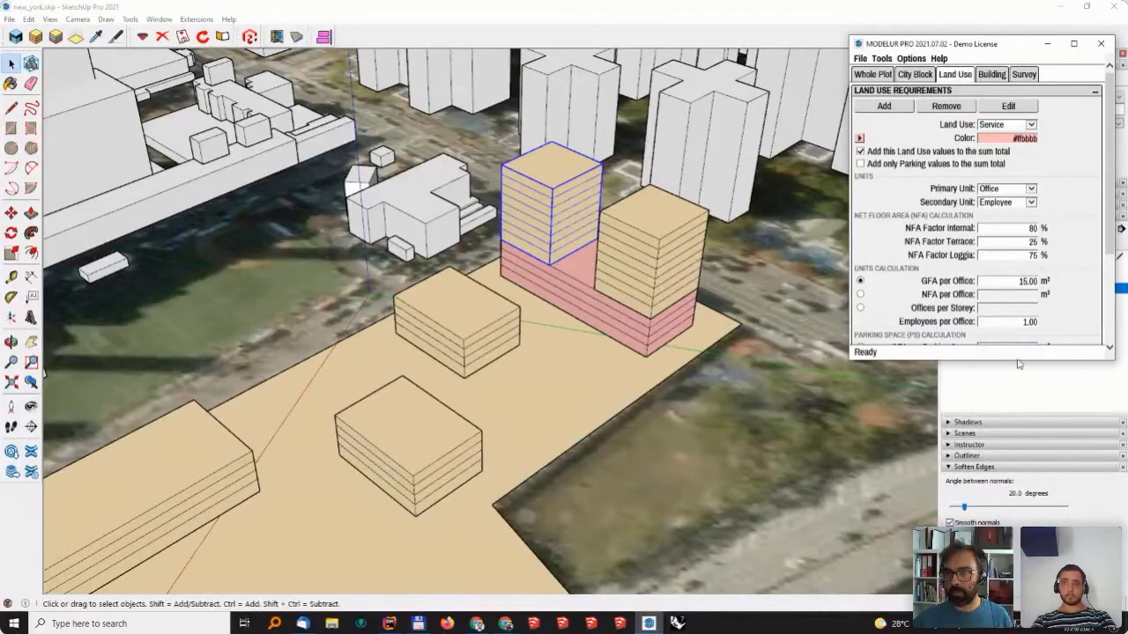
left_click_drag(1015, 363, 1007, 508)
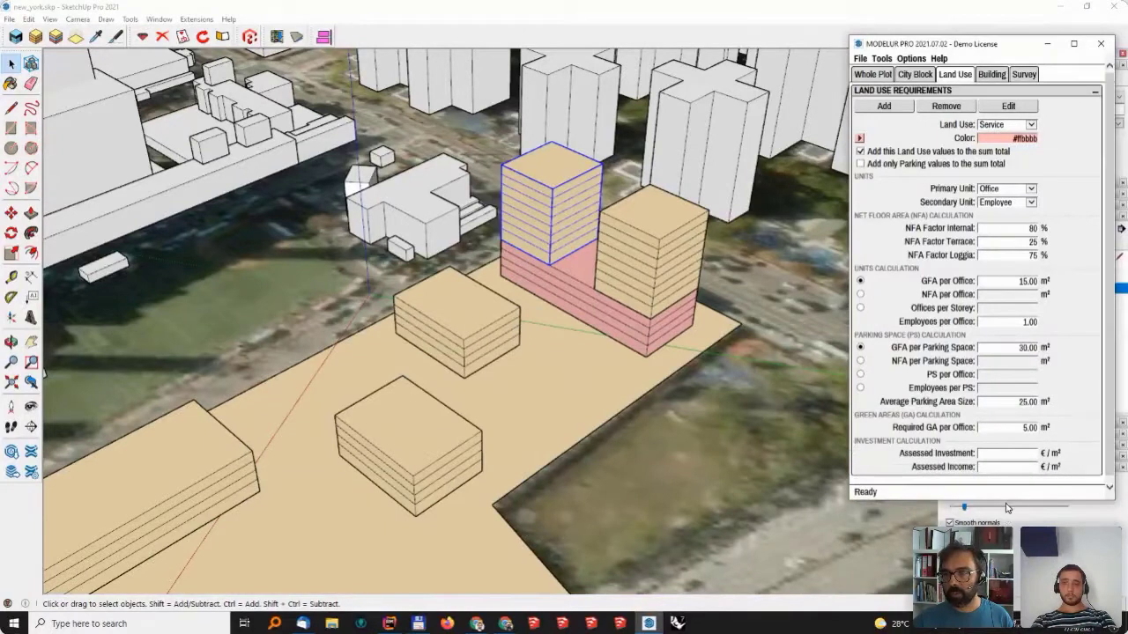
left_click(884, 106)
type("Office")
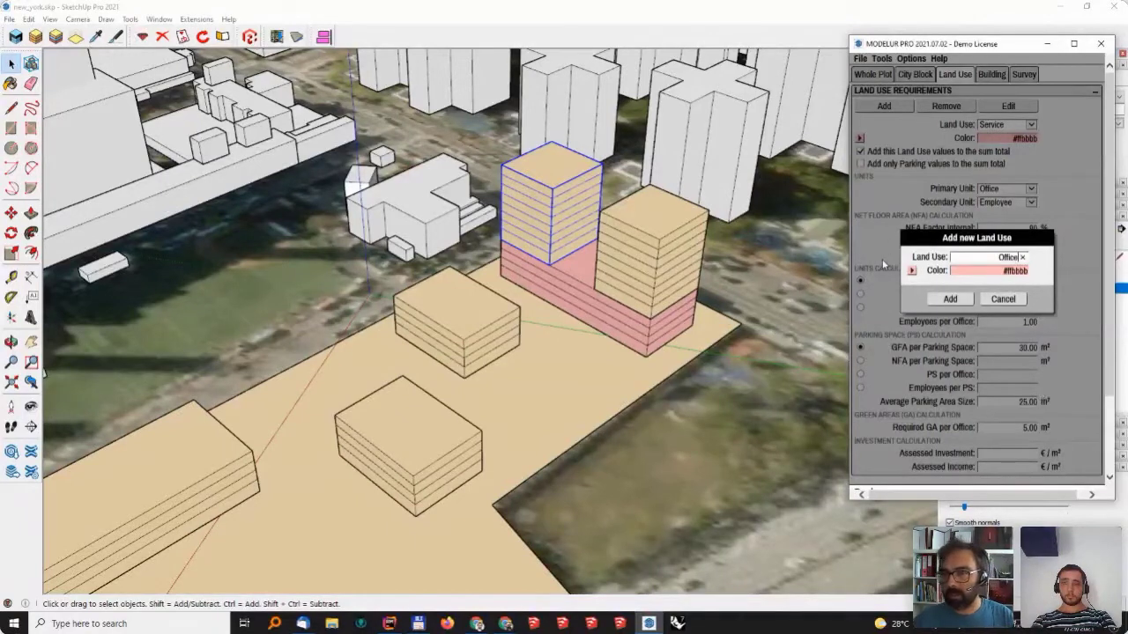
left_click(912, 271)
left_click(954, 88)
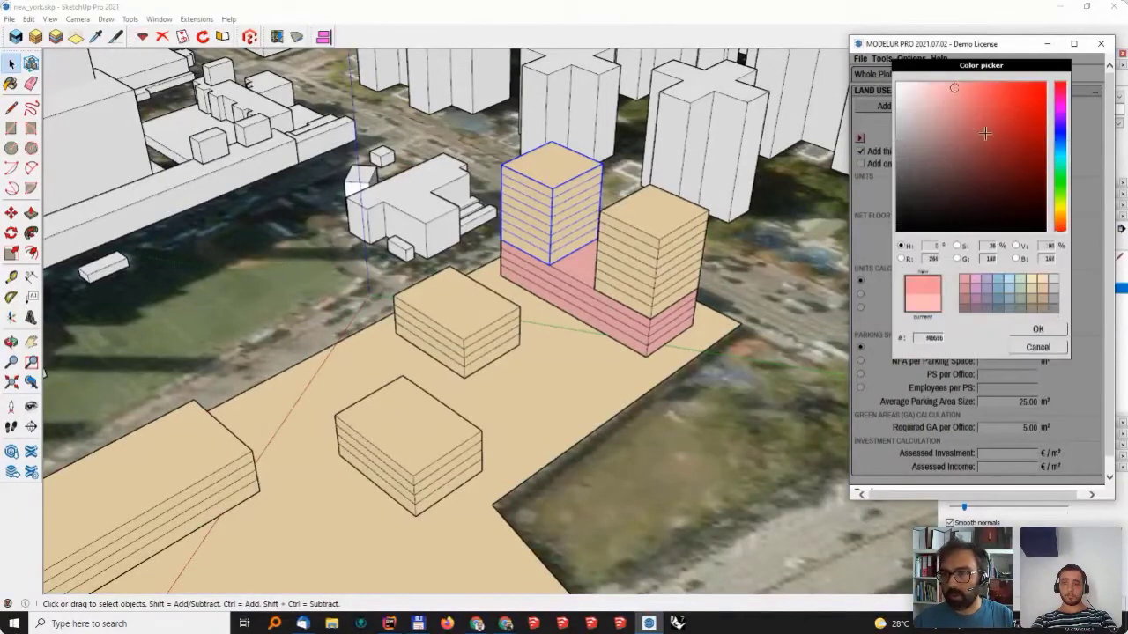
left_click(988, 288)
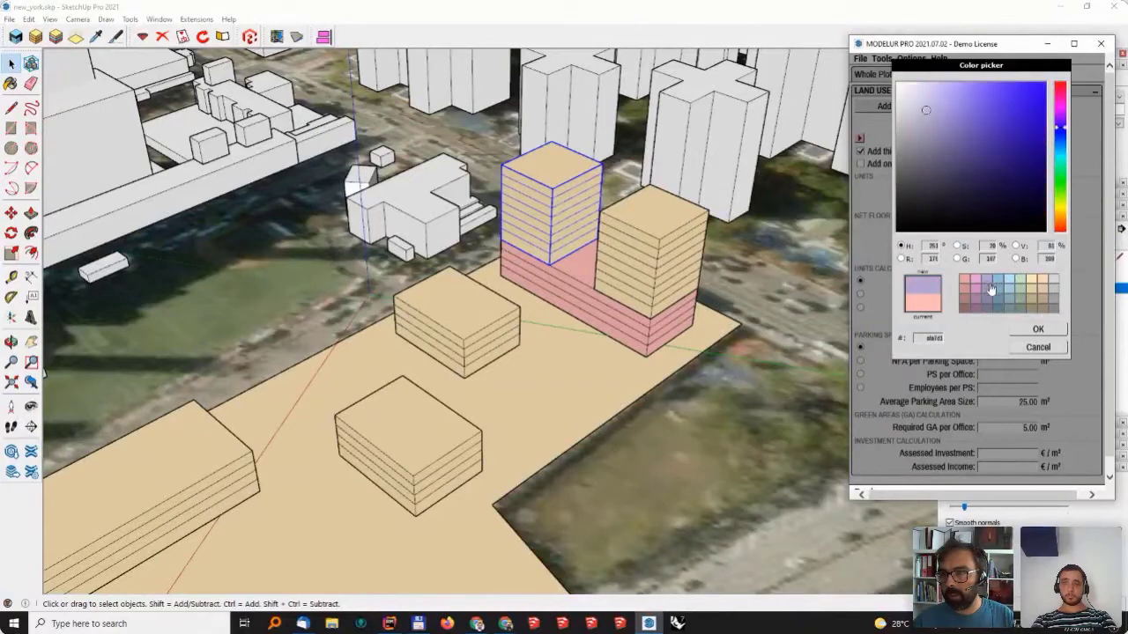
left_click(1038, 329)
left_click(959, 307)
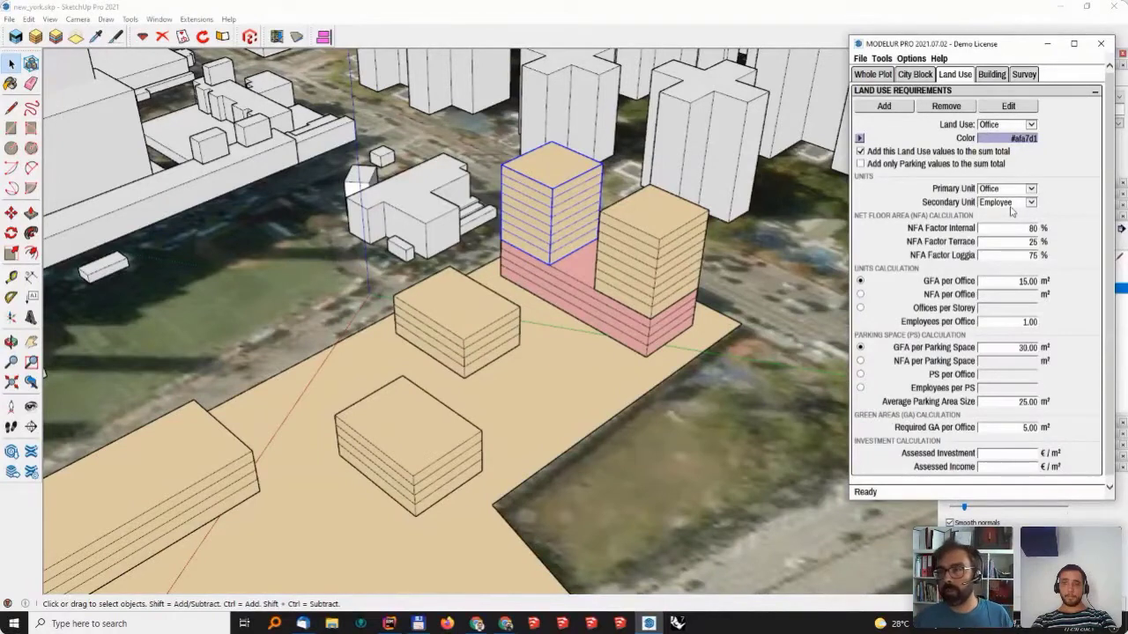
left_click(1005, 125)
left_click(1000, 134)
left_click(998, 127)
left_click(993, 126)
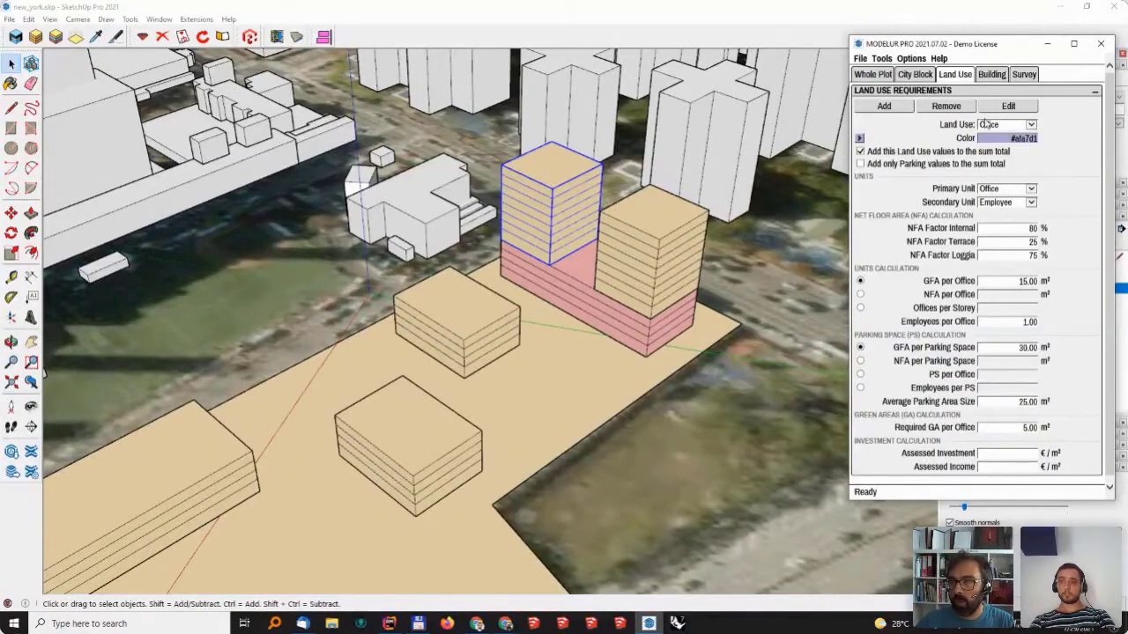
- Set the Office land use's GFA per Office to 25 m² and Employees per Office to 3
left_click(997, 281)
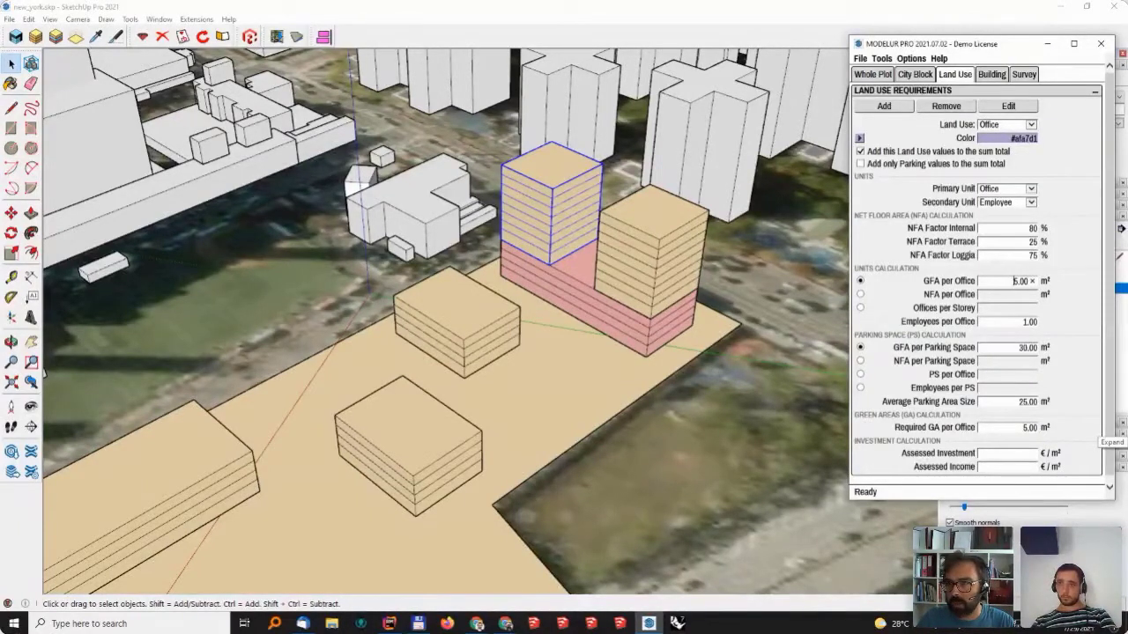
key("Tab")
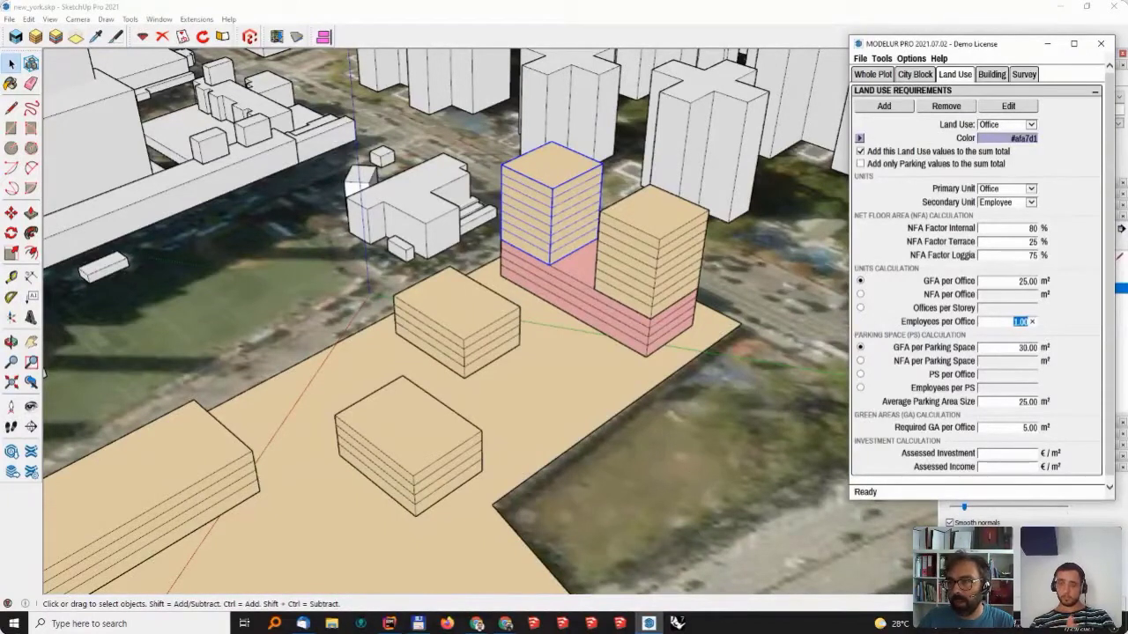
type("3")
key("Return")
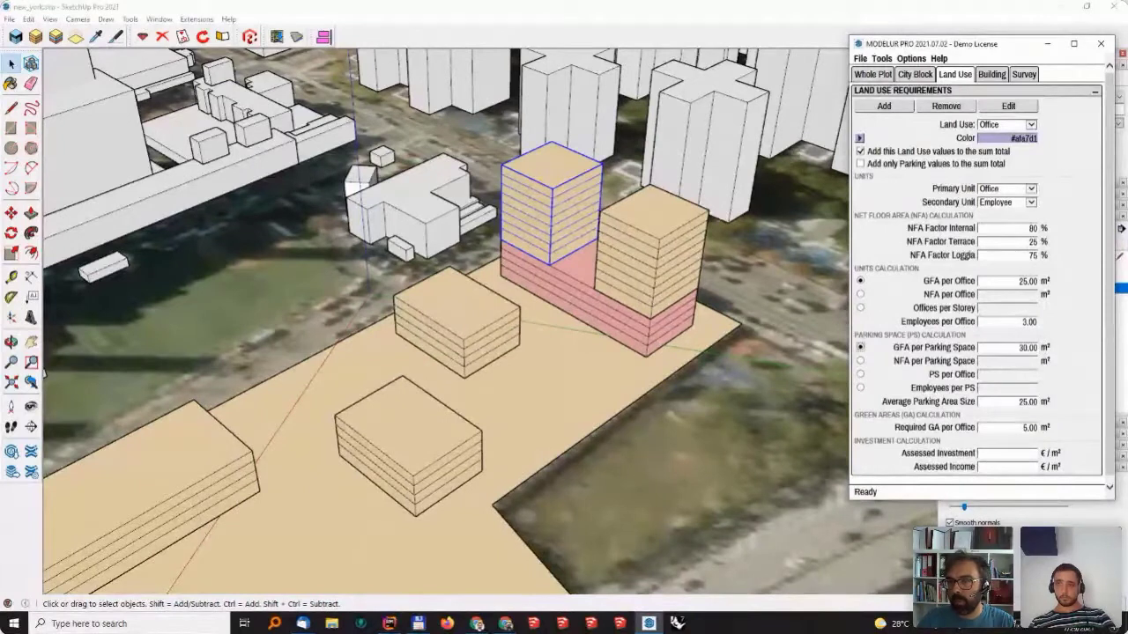
left_click(1014, 281)
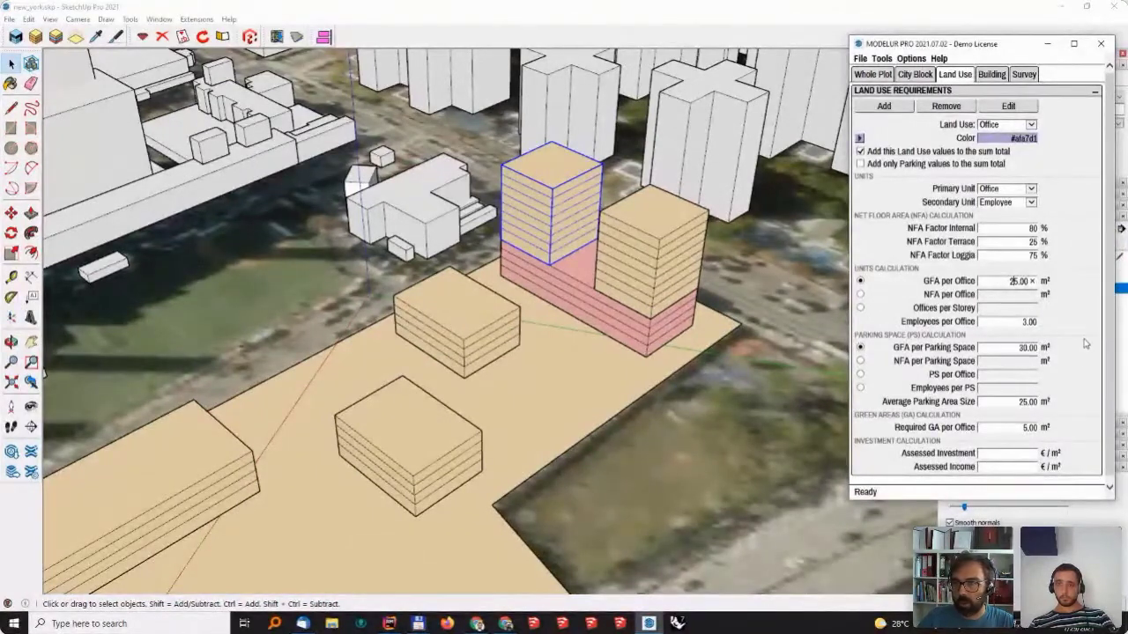
- Base the Office parking space calculation on PS per Office and set it to 1.5
left_click_drag(1013, 501, 1013, 555)
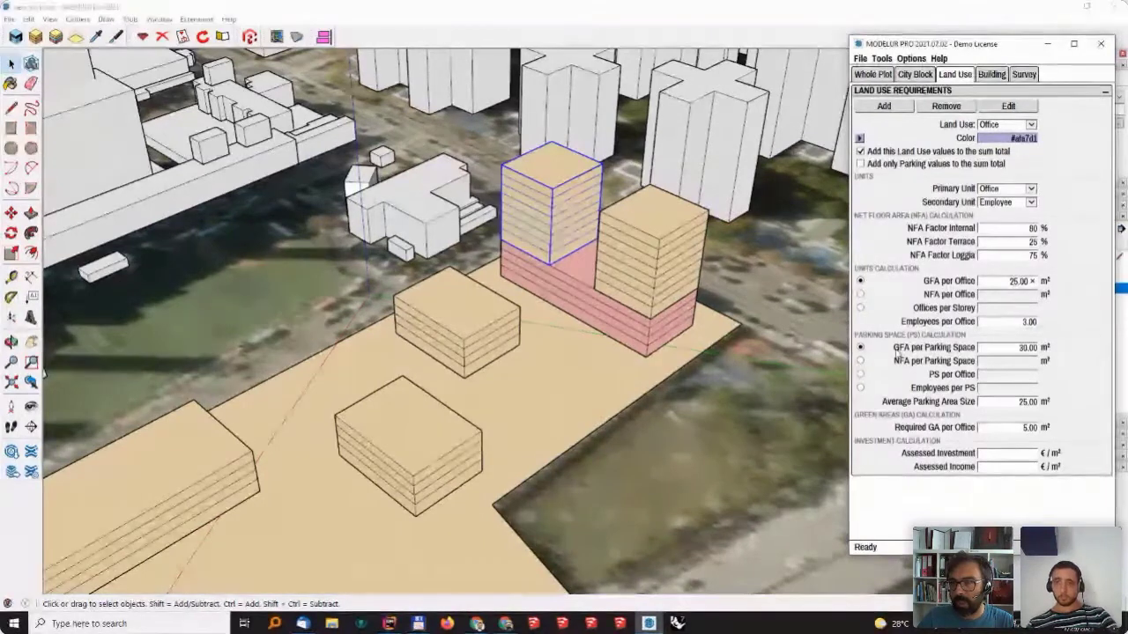
left_click(1001, 347)
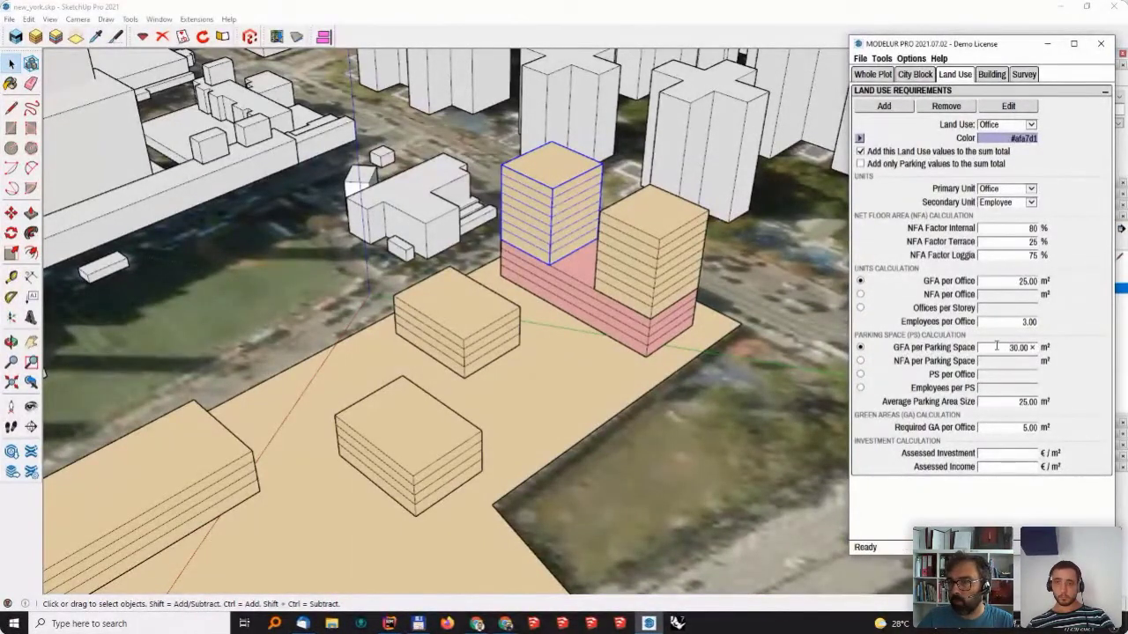
left_click(861, 375)
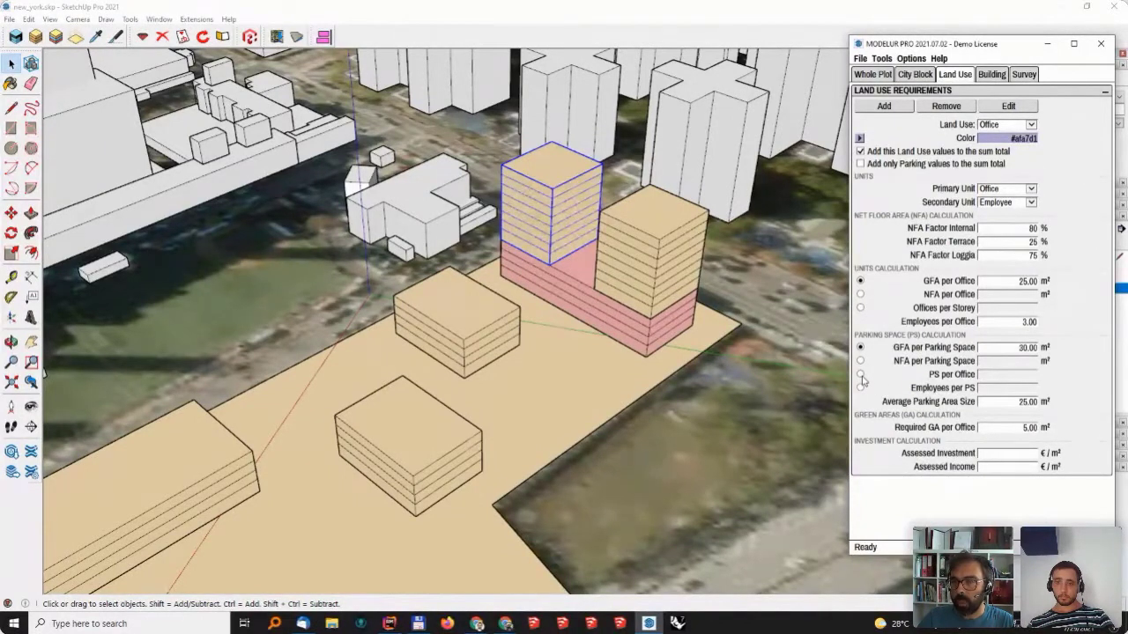
double_click(1004, 376)
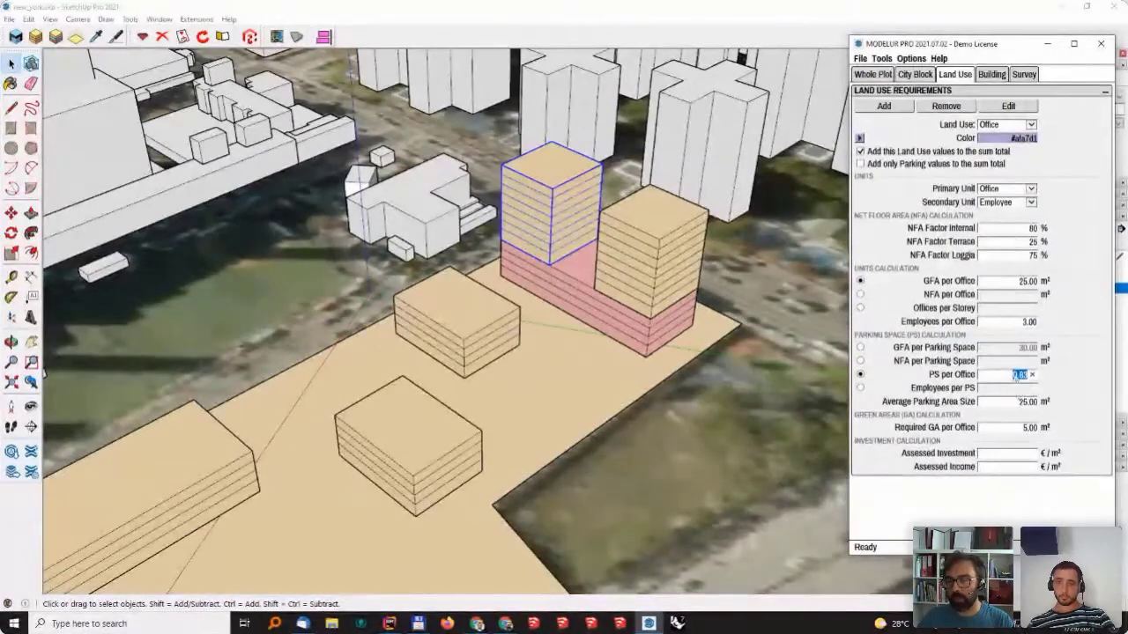
left_click(1018, 374)
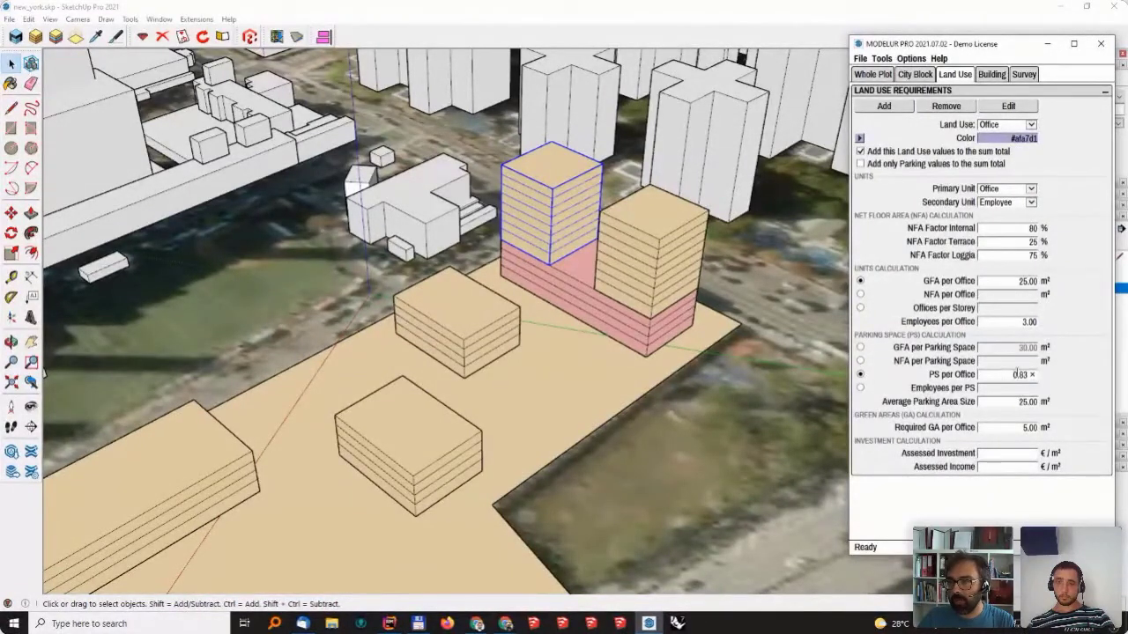
double_click(1005, 374)
type("1.5")
key("Tab")
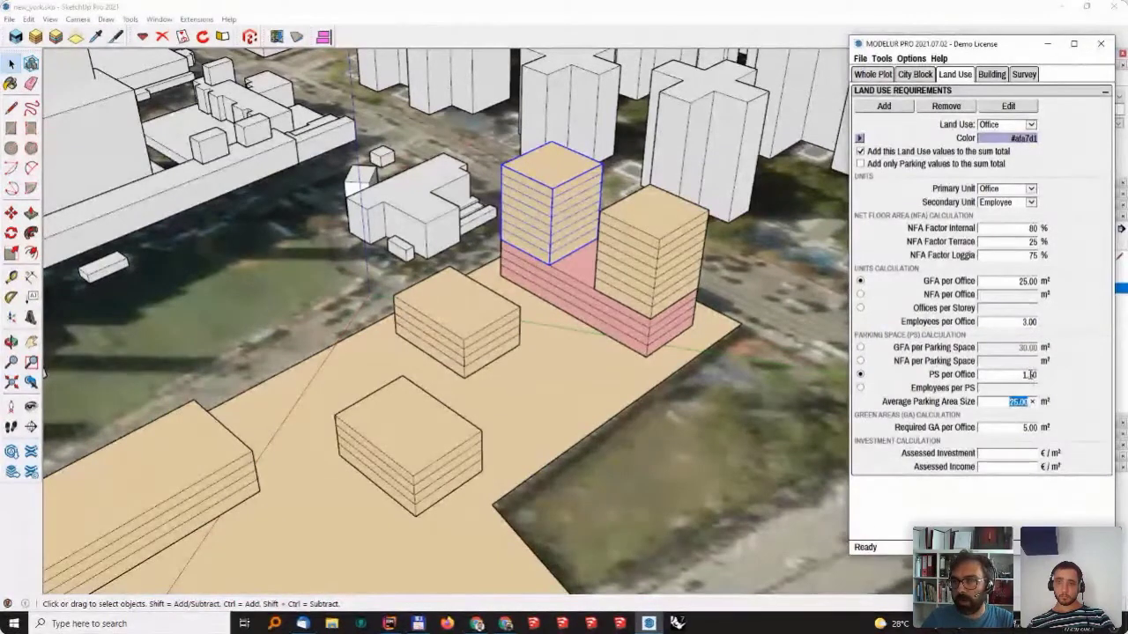
- Set the Office land use's Assessed Investment to 1000 €/m² and Assessed Income to 1600 €/m²
left_click(1018, 467)
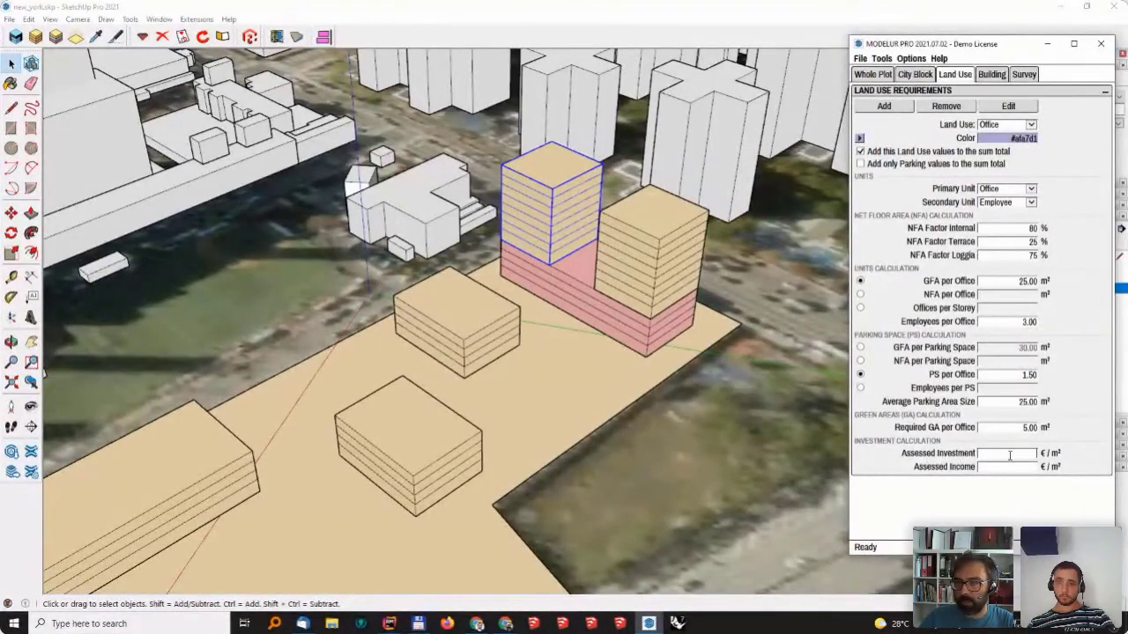
type("800")
key("BackSpace")
key("BackSpace")
key("BackSpace")
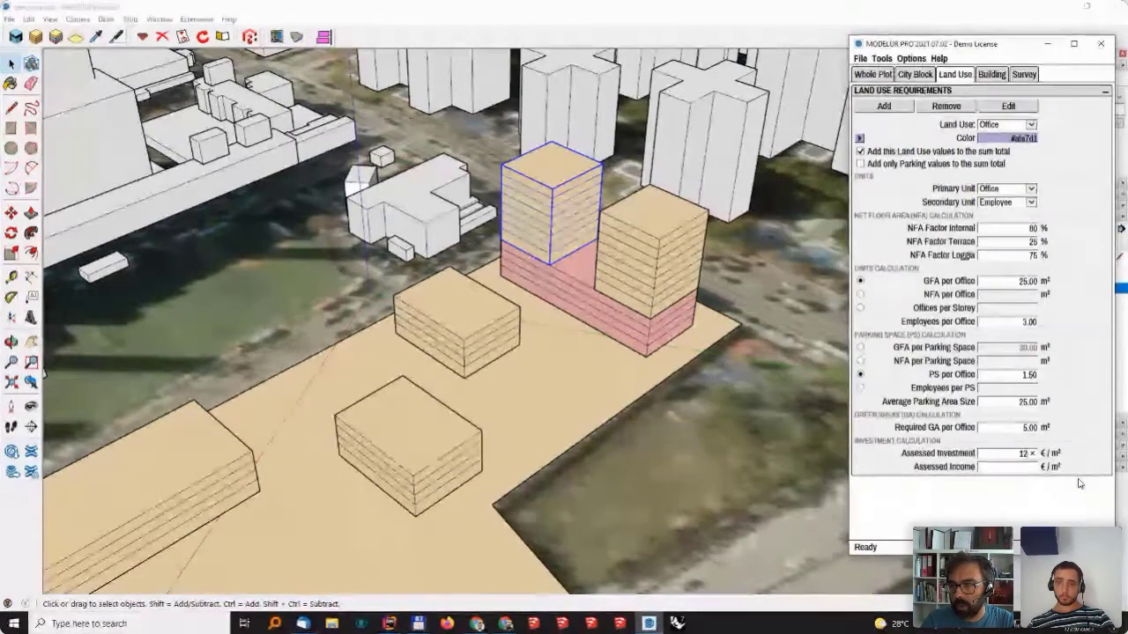
type("1000")
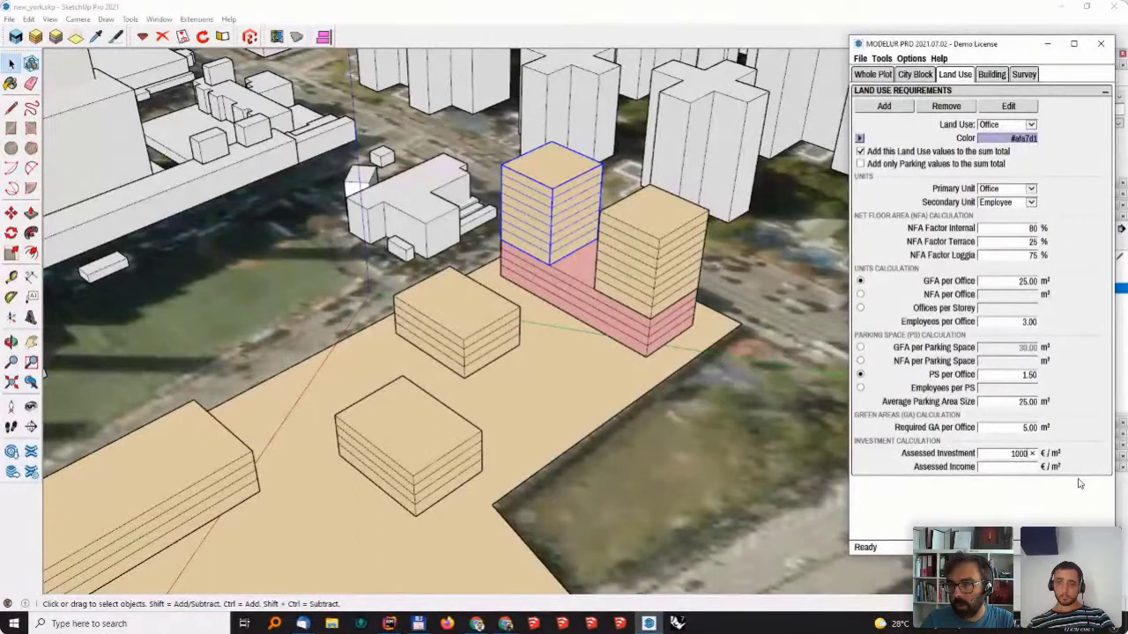
key("Return")
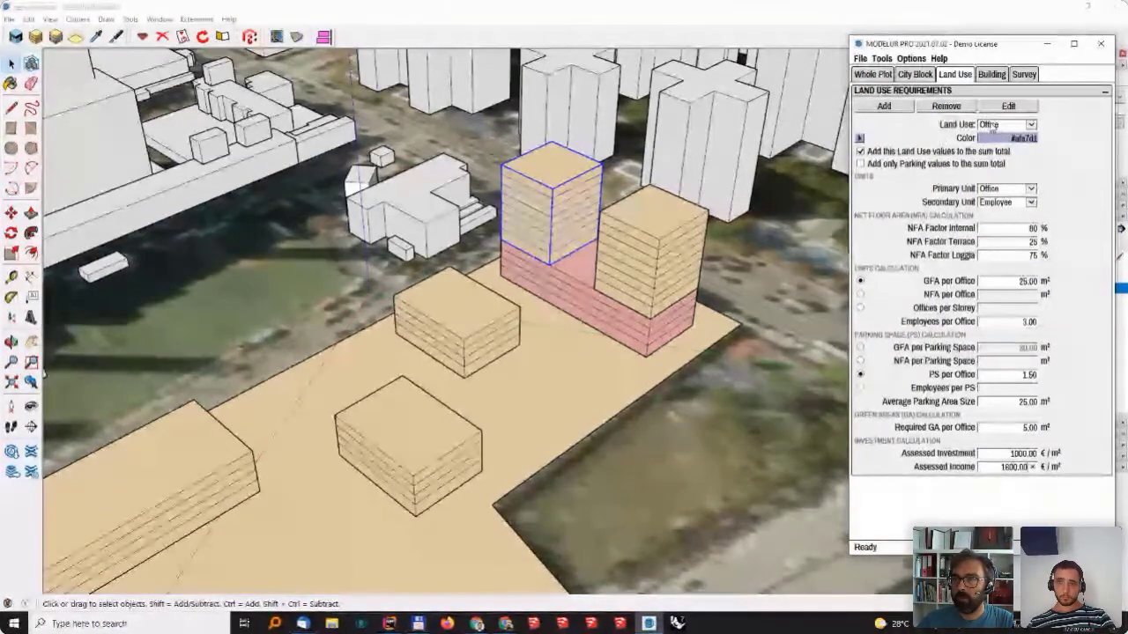
- Add another new land use named Hotel with a light blue colour
left_click(993, 128)
left_click(991, 130)
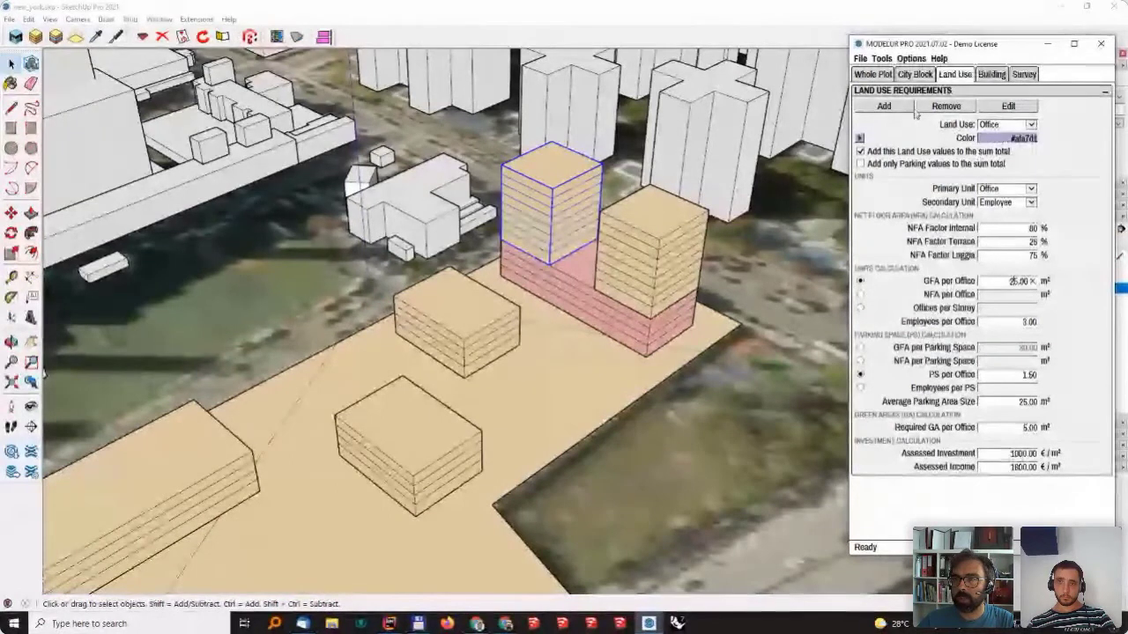
left_click(892, 107)
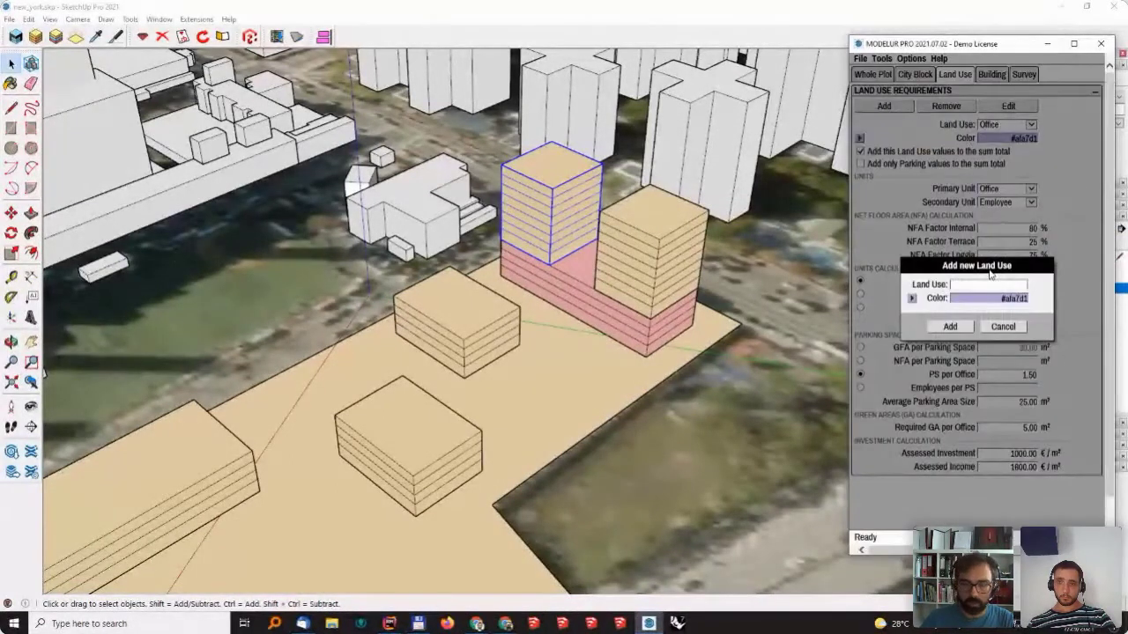
left_click(911, 299)
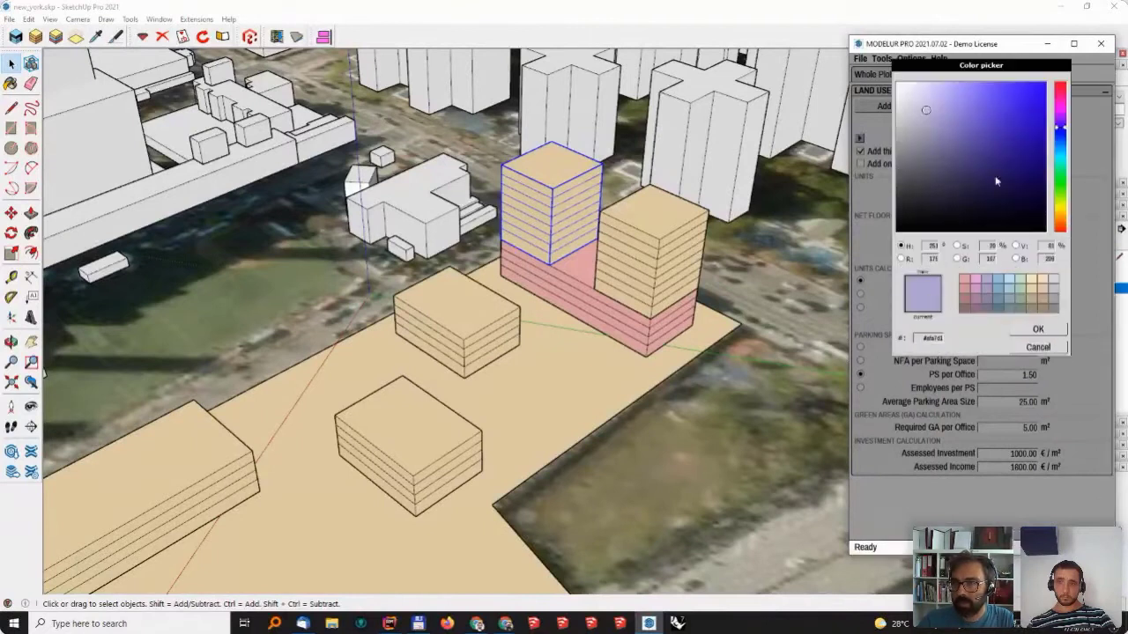
left_click(1013, 282)
key("Return")
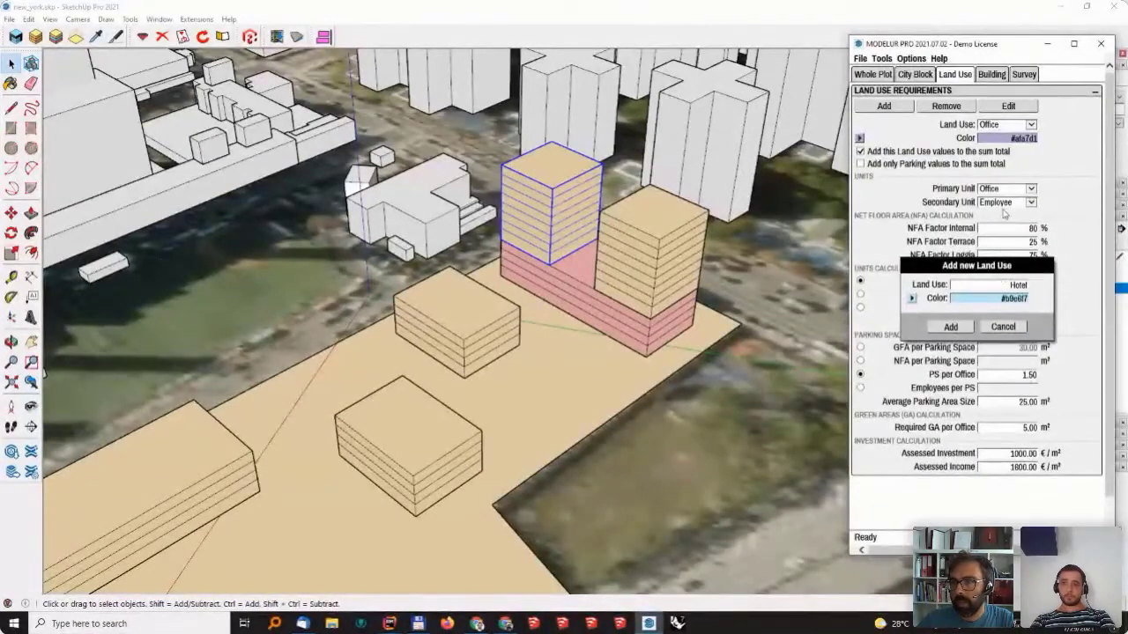
key("Return")
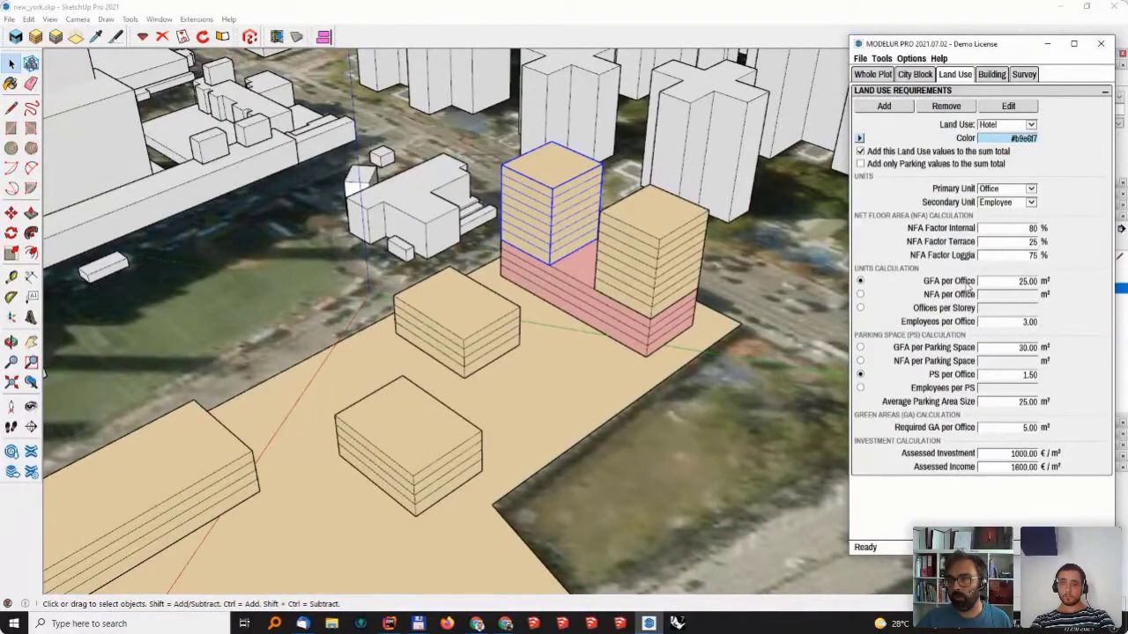
- Set the Hotel land use's Primary Unit to Room and its Secondary Unit to Guest
left_click(1006, 189)
left_click(1004, 206)
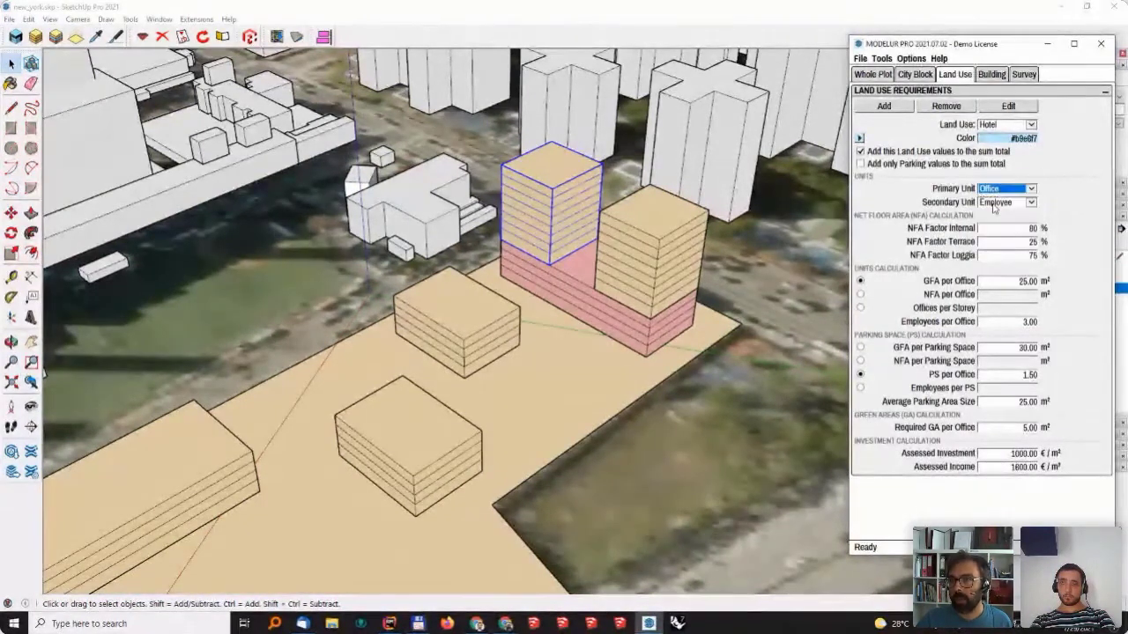
left_click(1006, 189)
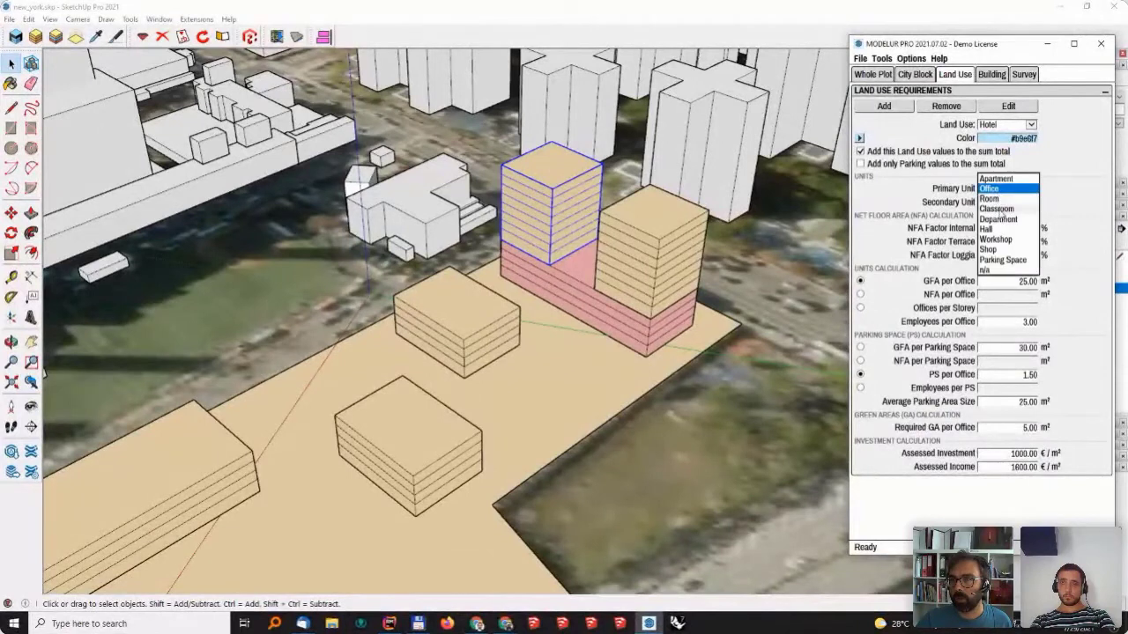
left_click(991, 198)
left_click(1002, 203)
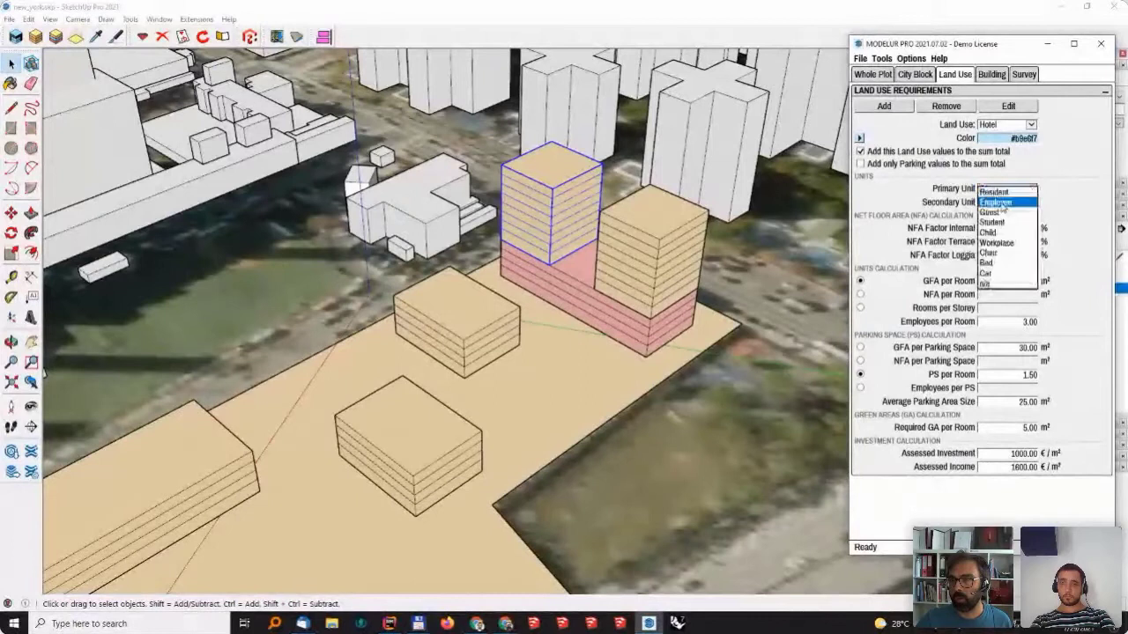
left_click(997, 212)
- Set the Hotel land use's Guests per Room to 2
left_click(1004, 280)
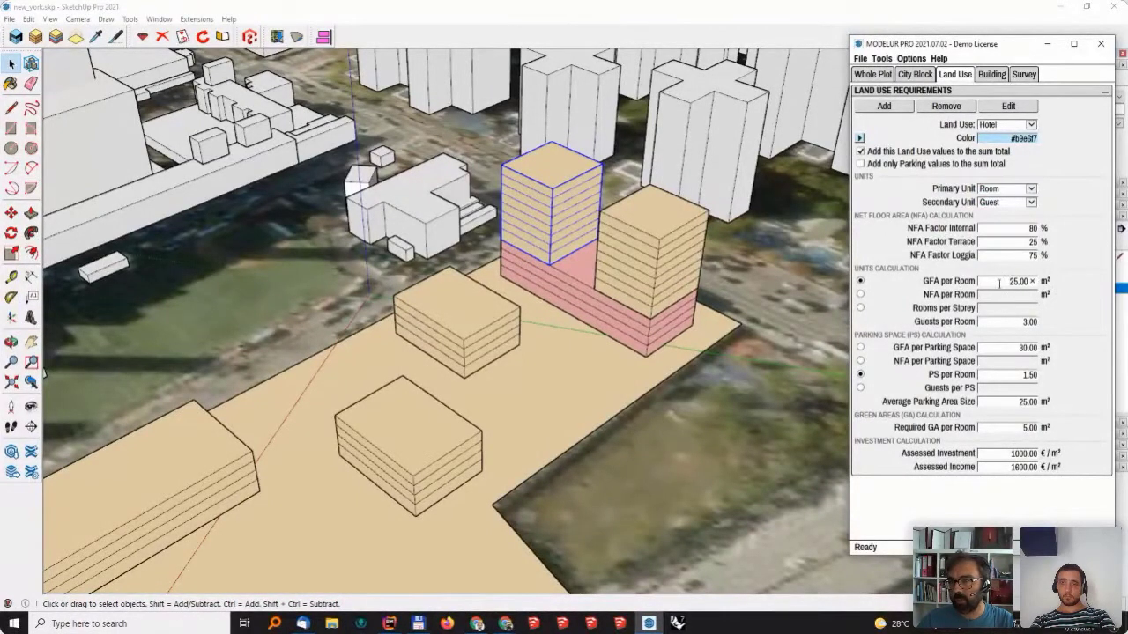
left_click(1015, 321)
type("2")
key("Tab")
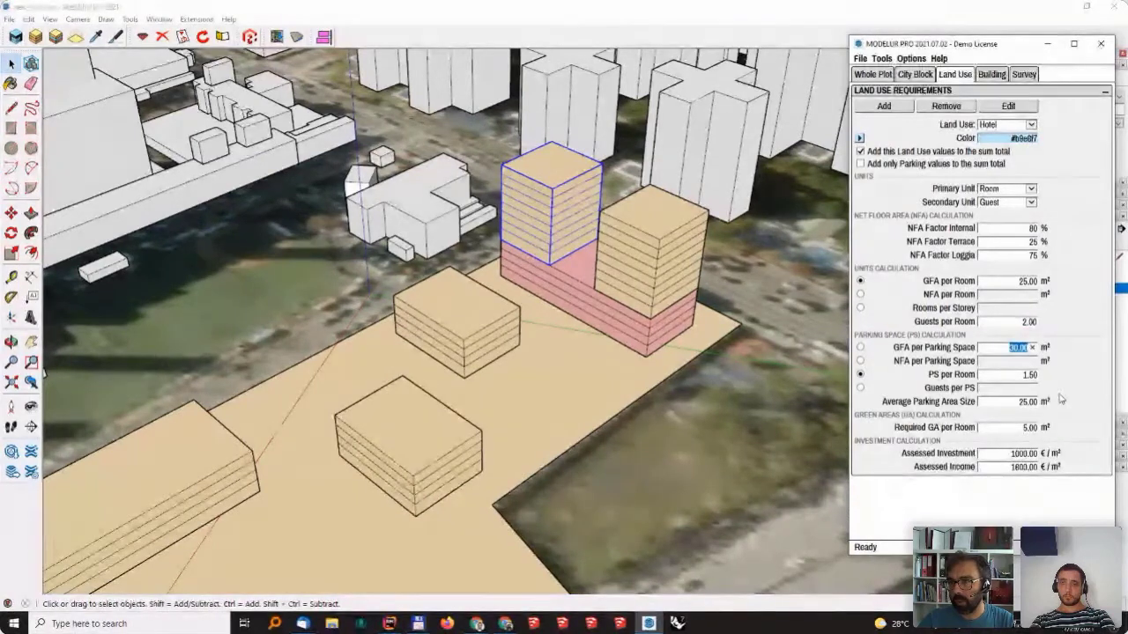
- Set the Hotel land use's Assessed Investment to 1200 €/m² and Assessed Income to 1700 €/m²
left_click(1011, 451)
left_click(1013, 467)
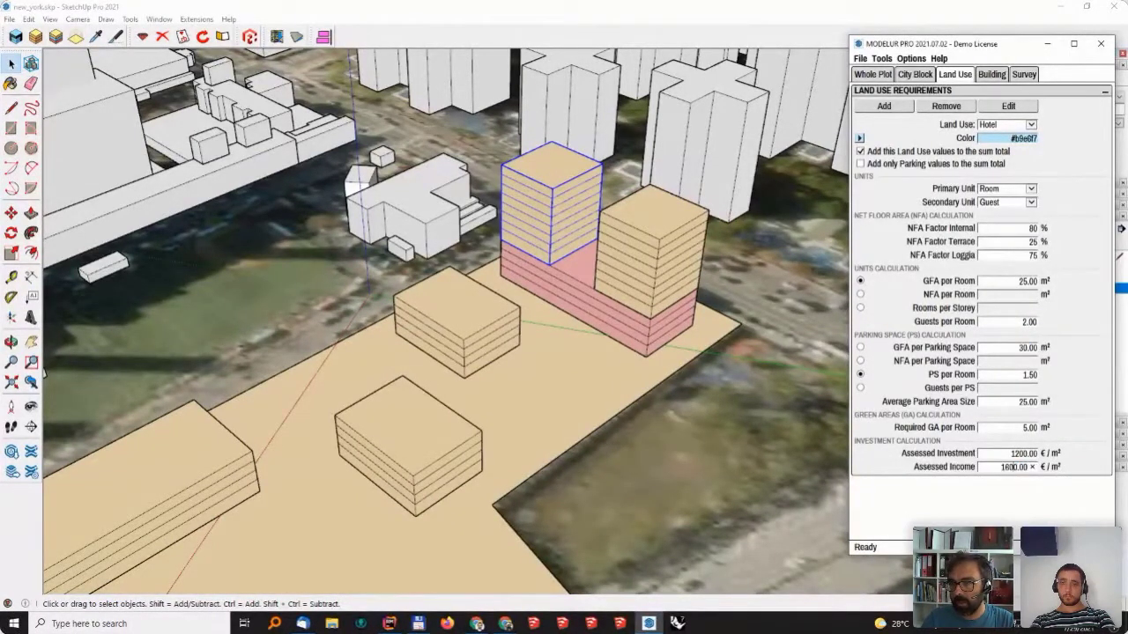
key("BackSpace")
type("7")
left_click(1009, 453)
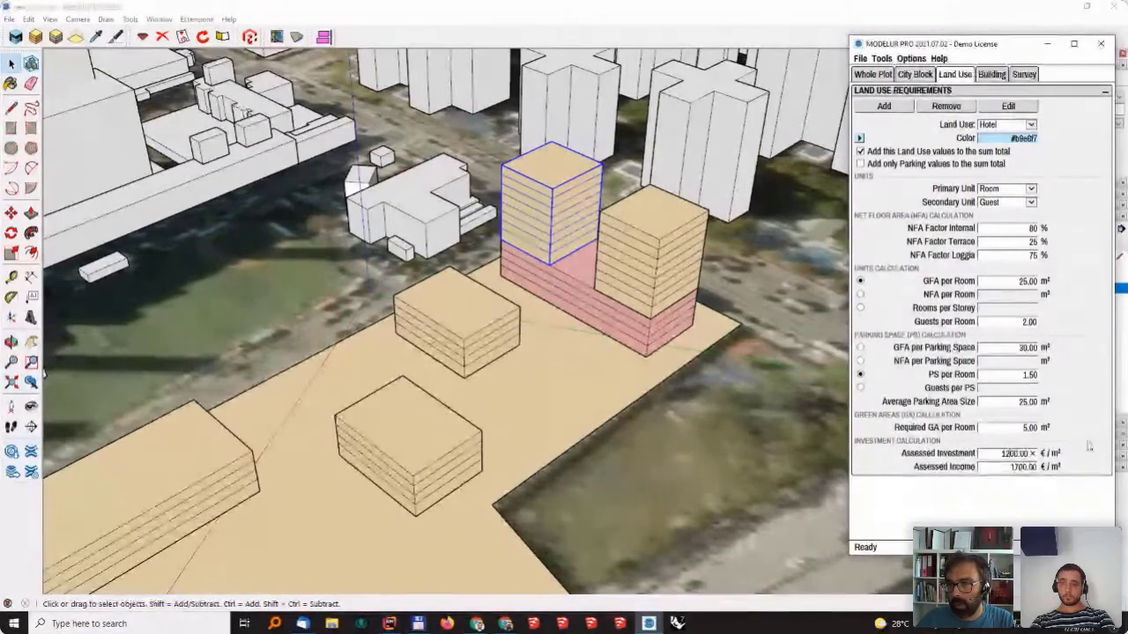
- Set the Hotel land use's PS per Room to 0.5
left_click(1020, 375)
key("BackSpace")
key("BackSpace")
key("BackSpace")
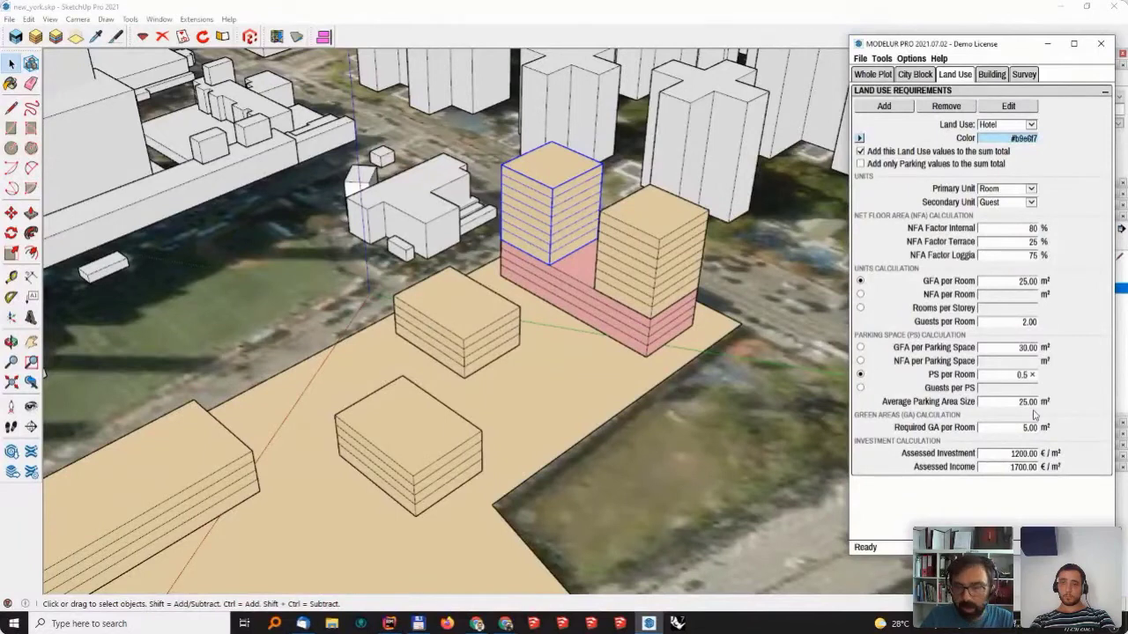
- Assign the Hotel land use to the selected residential tower on the Service podium
key("Tab")
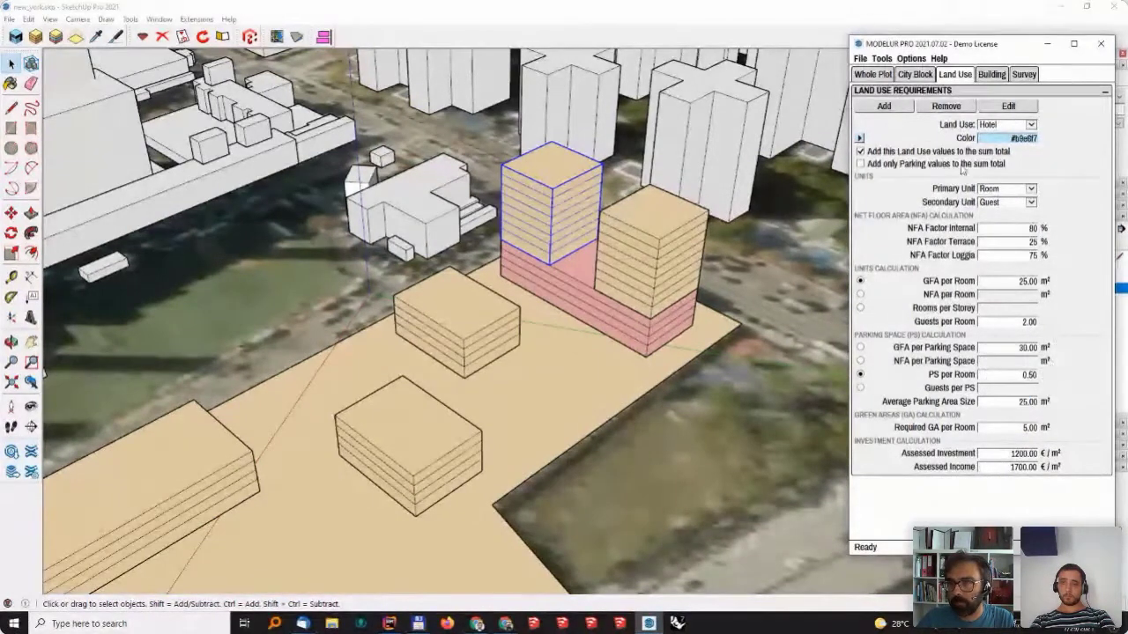
left_click(992, 74)
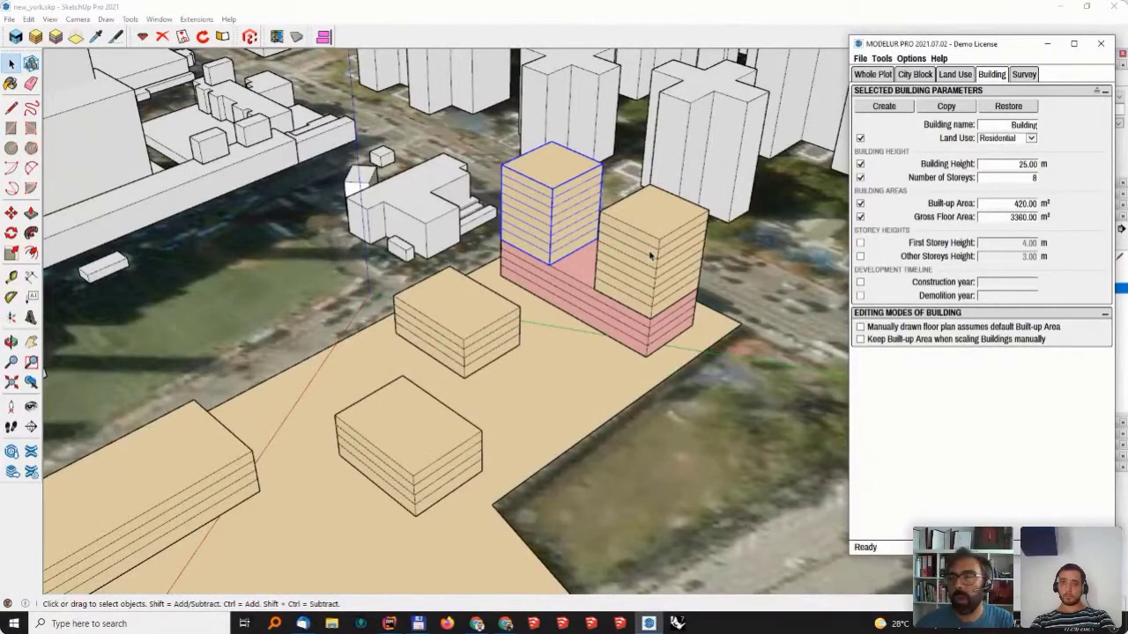
left_click(1010, 141)
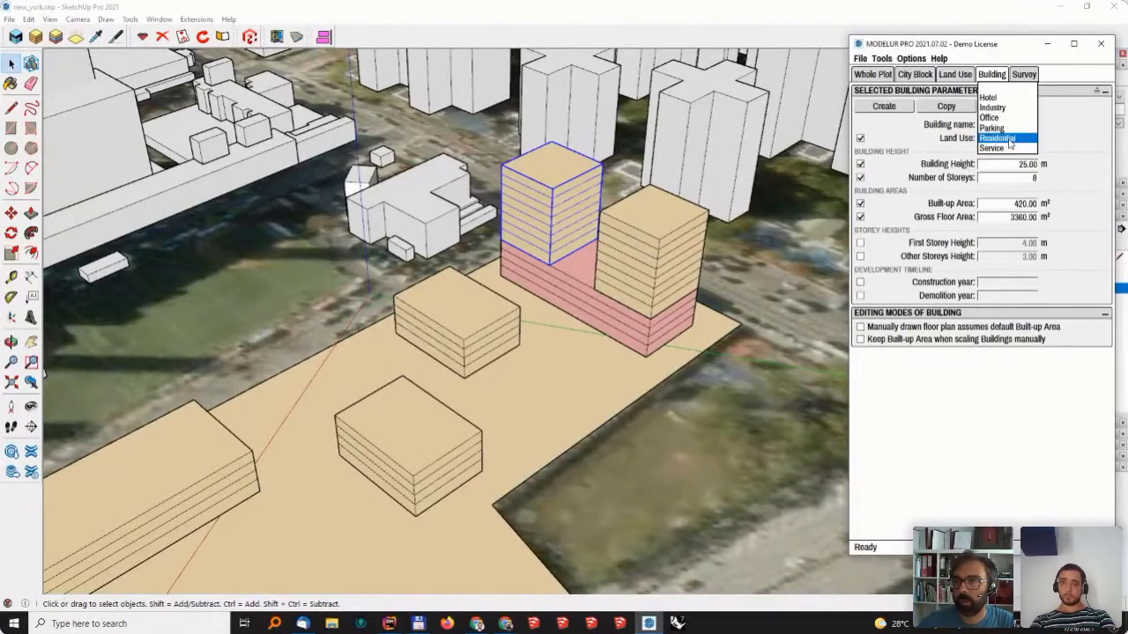
left_click(988, 97)
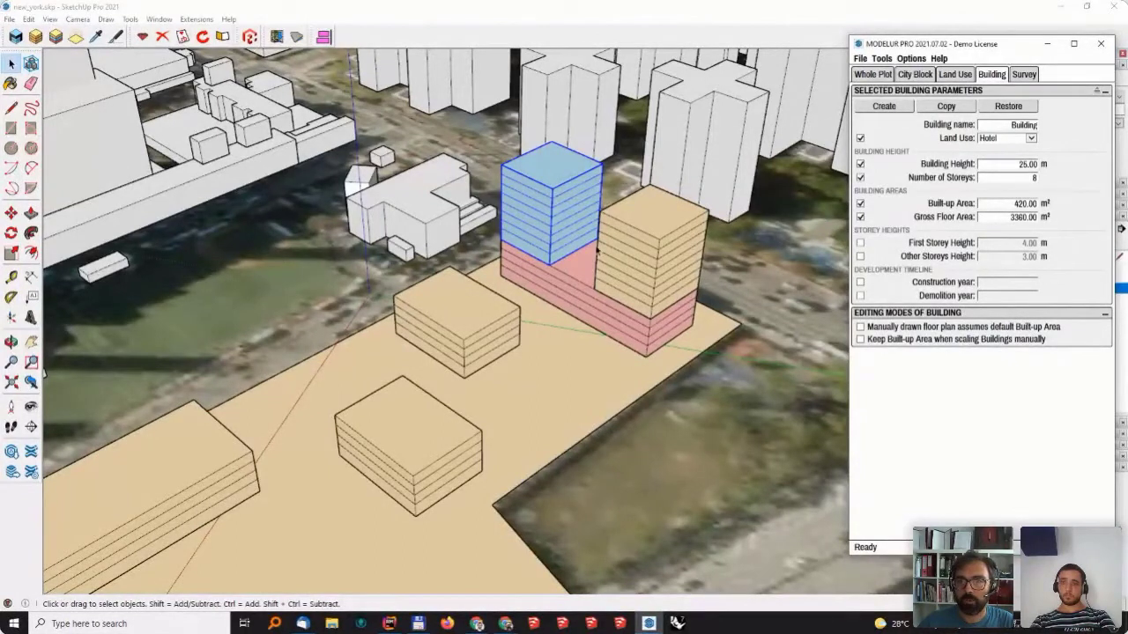
- Assign the Office land use to the second residential tower on the Service podium
left_click(627, 255)
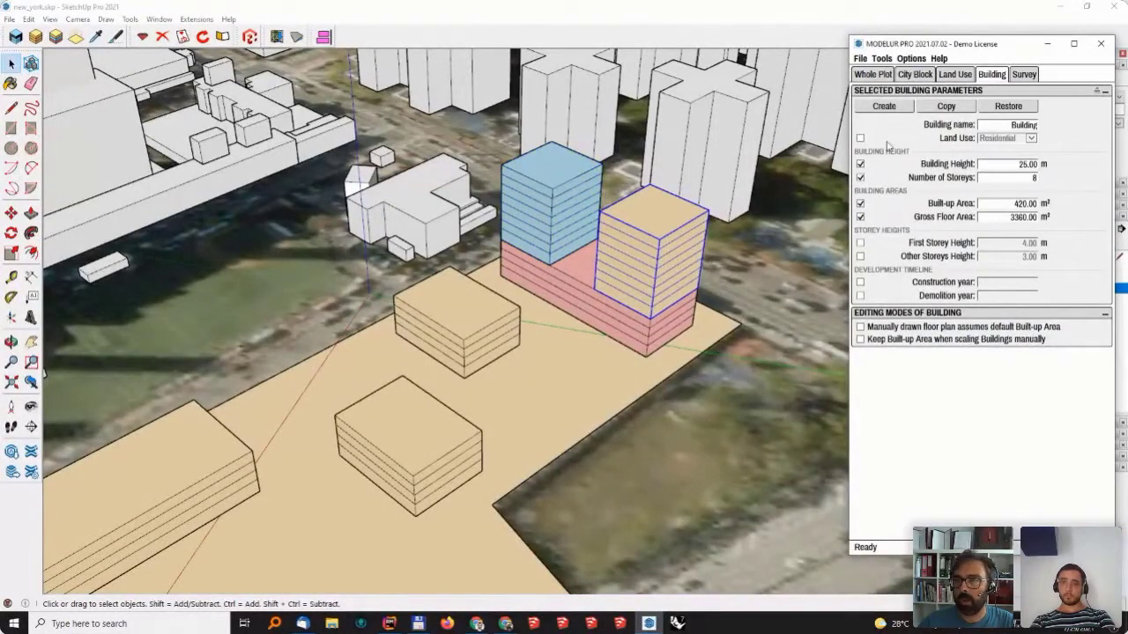
left_click(859, 138)
left_click(1011, 139)
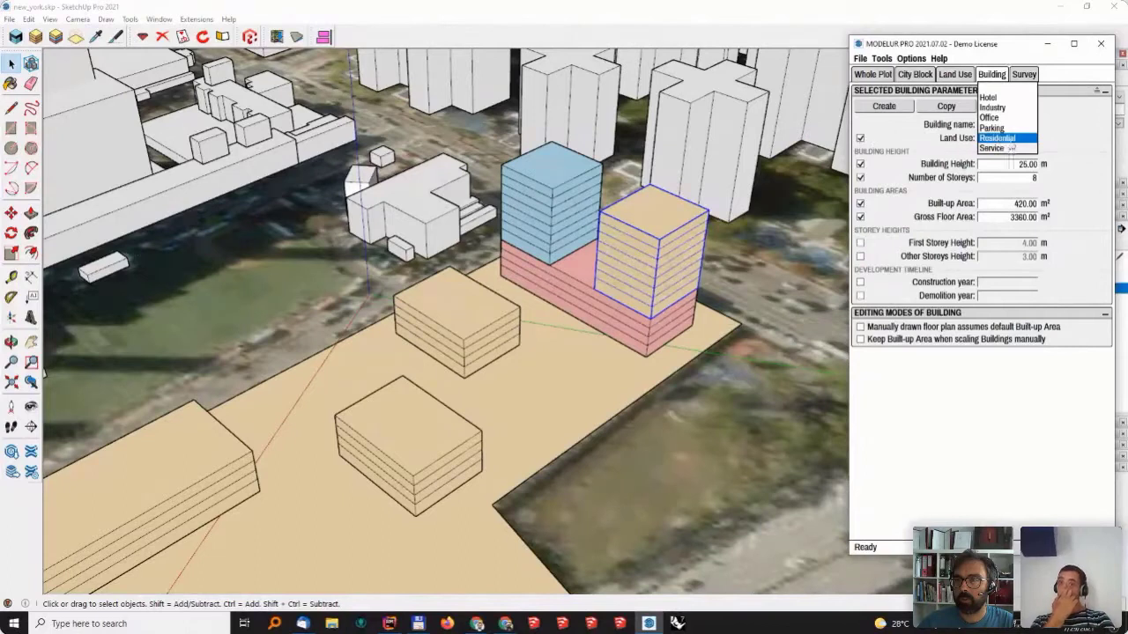
left_click(989, 117)
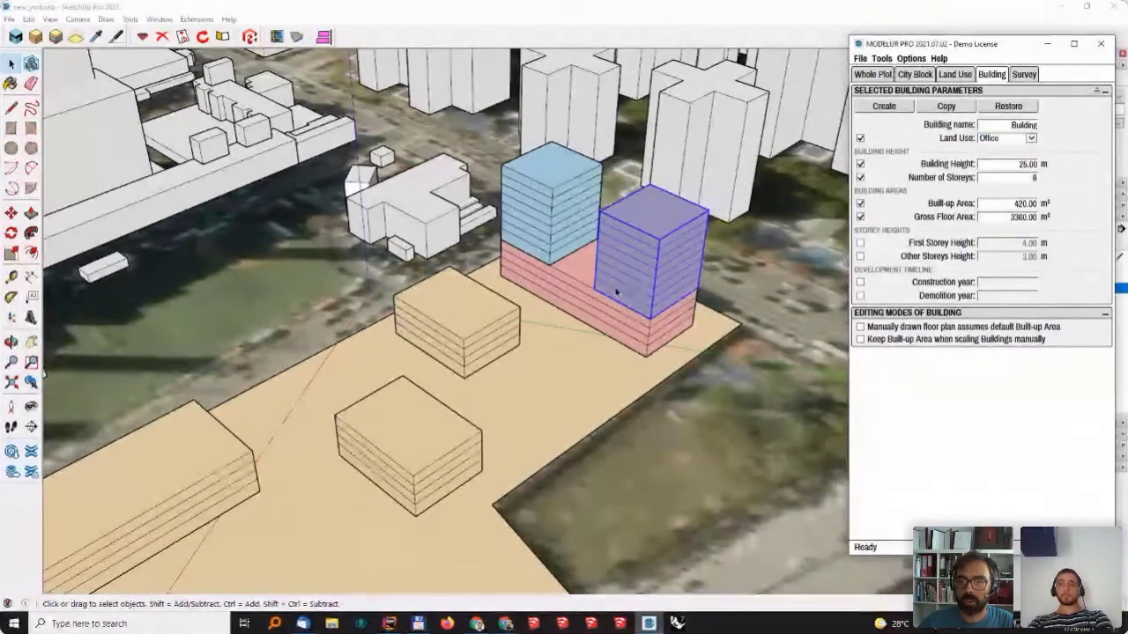
- Combine the Hotel tower, the Office tower and the Service podium into one complex mixed-use building
middle_click_drag(616, 293, 727, 209)
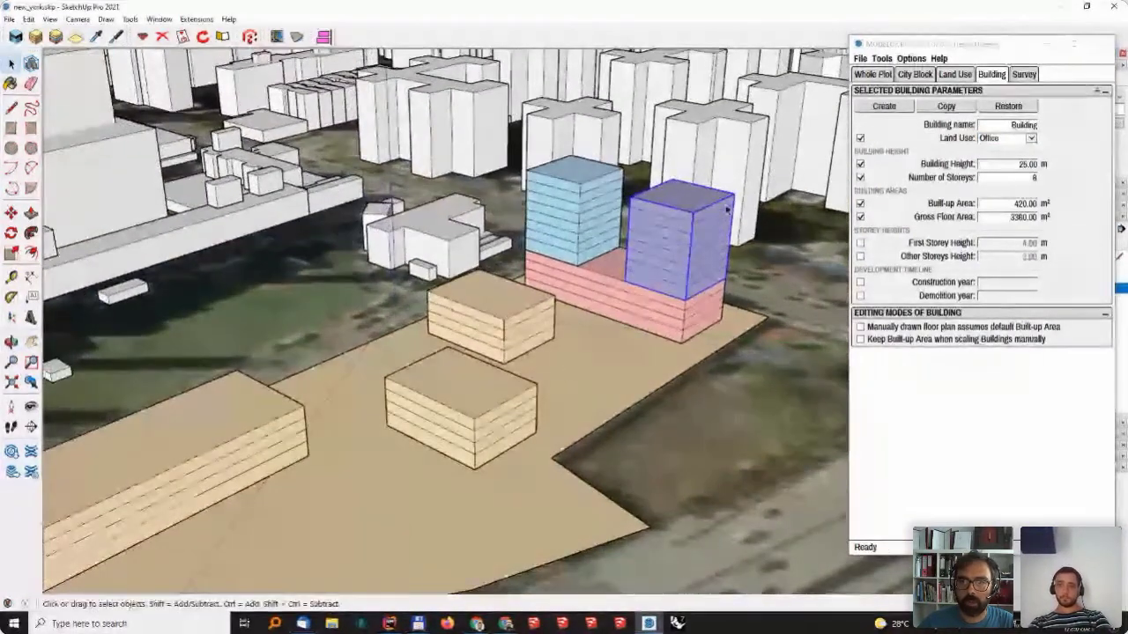
middle_click_drag(694, 302, 669, 268)
left_click(978, 50)
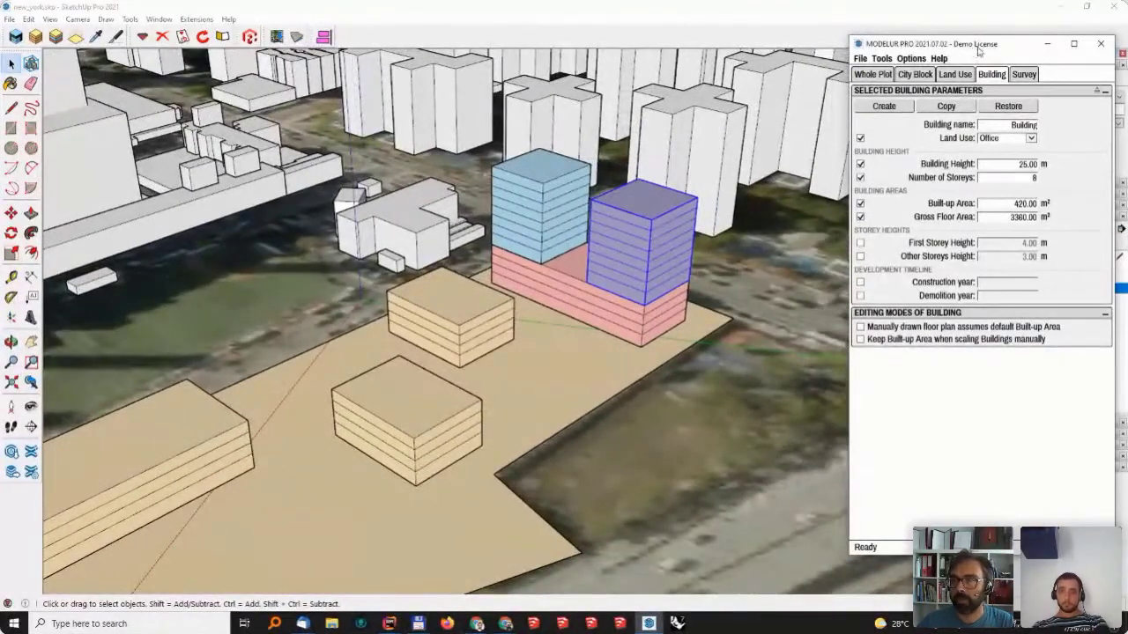
left_click_drag(978, 50, 960, 94)
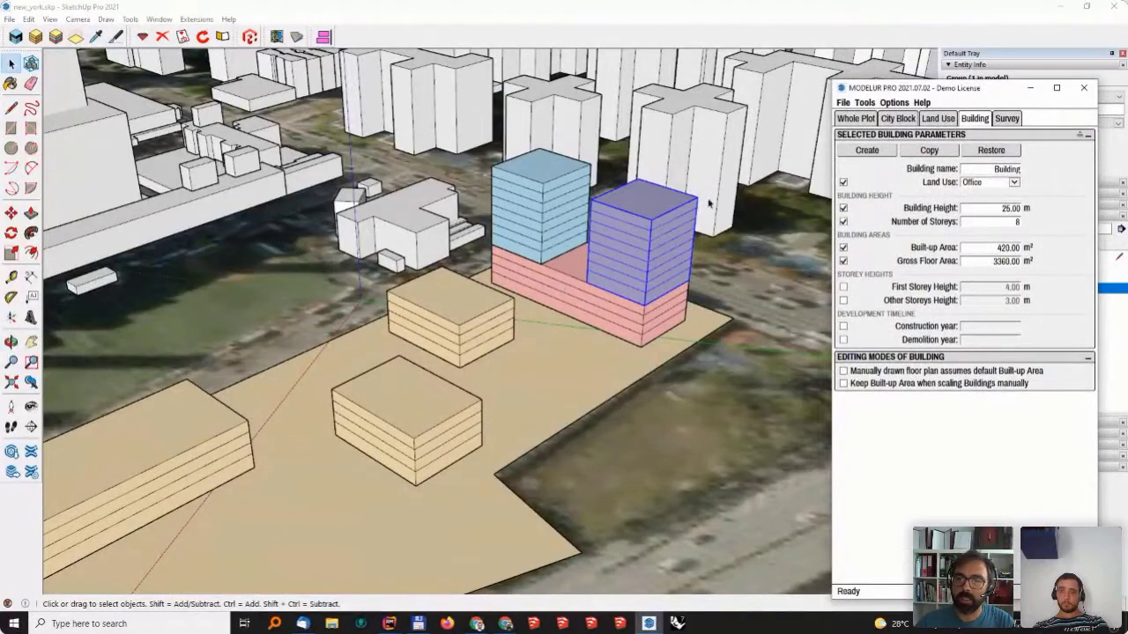
left_click_drag(1004, 223, 1016, 225)
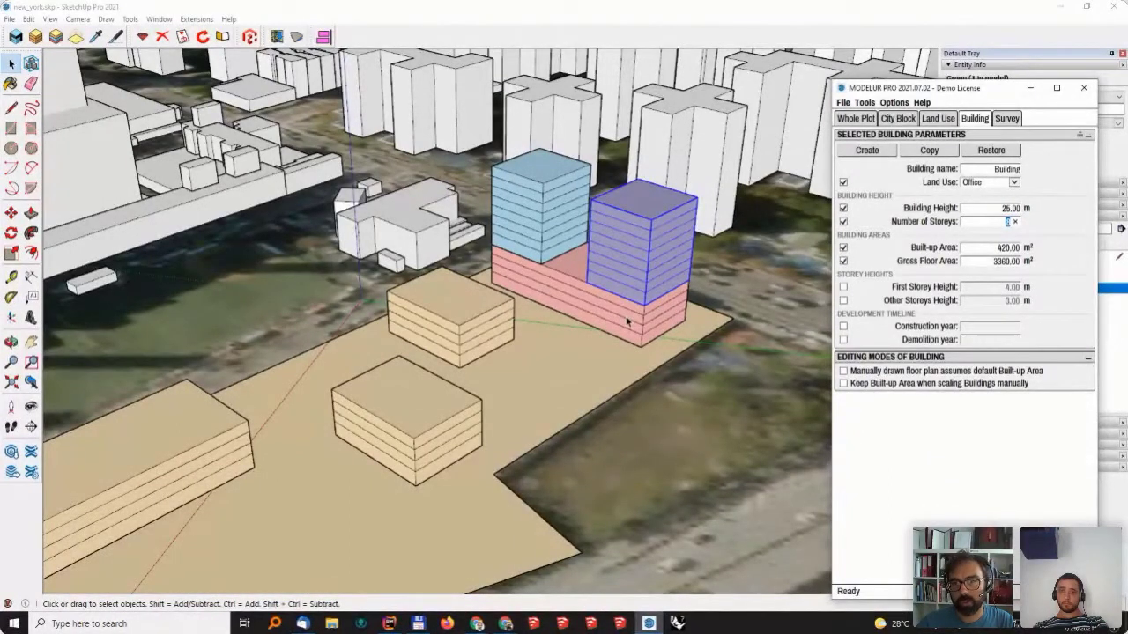
left_click(543, 188, "shift")
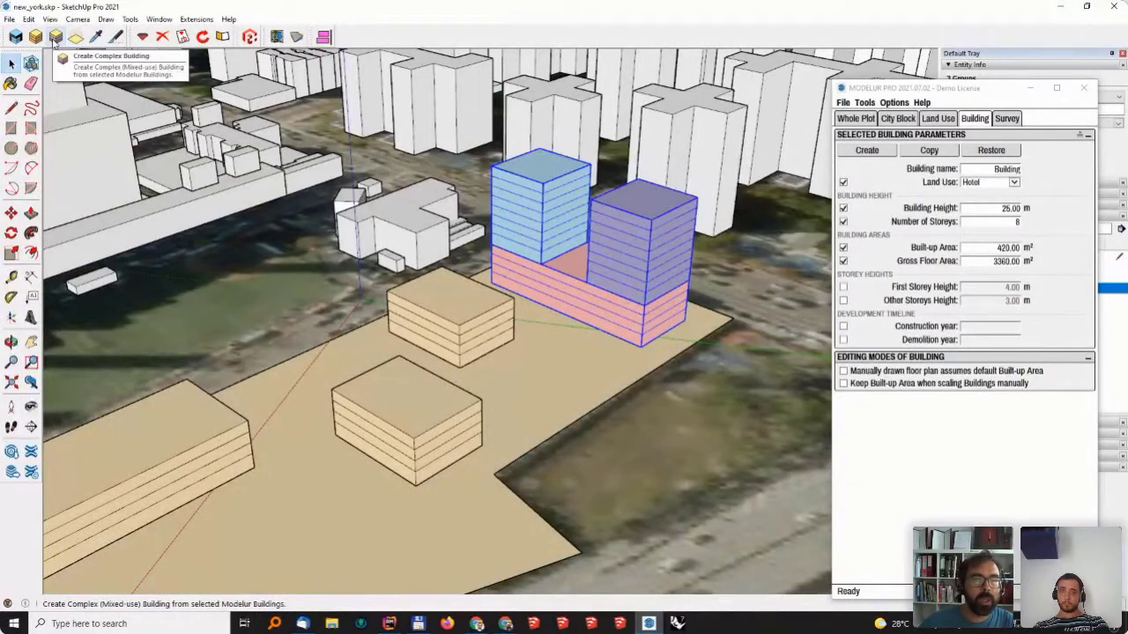
left_click(54, 37)
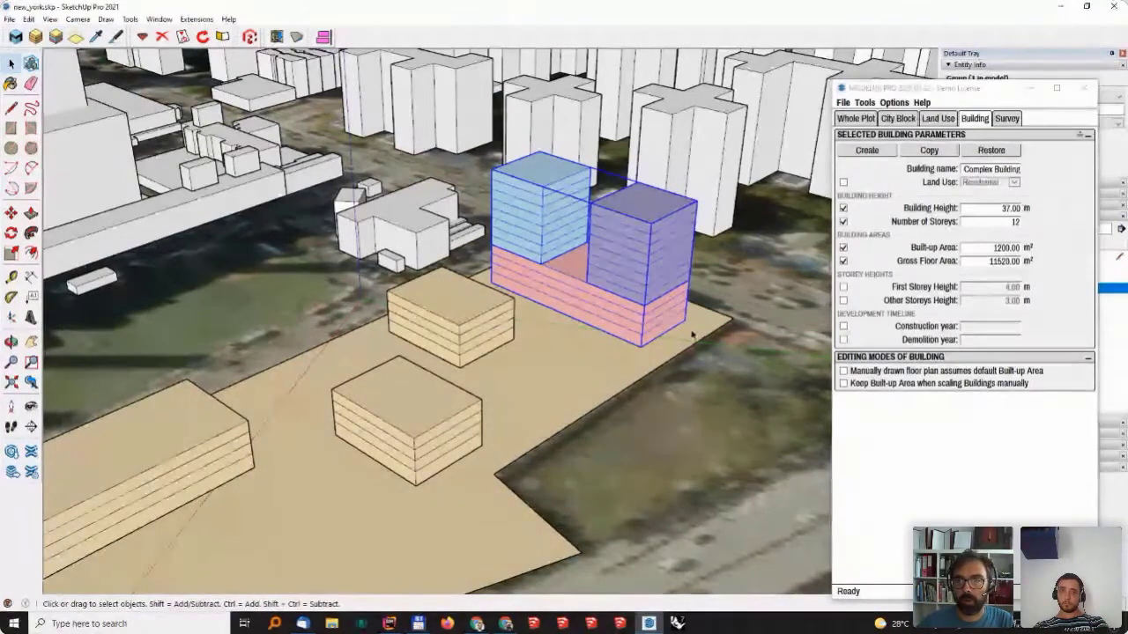
- Set the complex building's number of storeys to 6 and return it to 12
left_click(983, 221)
double_click(983, 221)
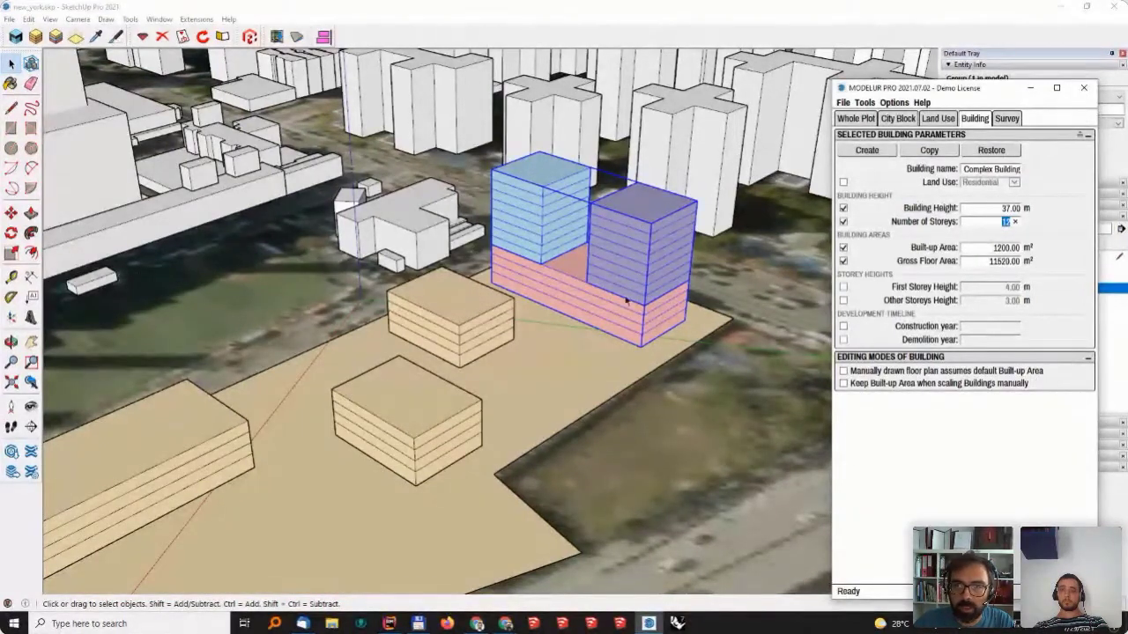
type("6")
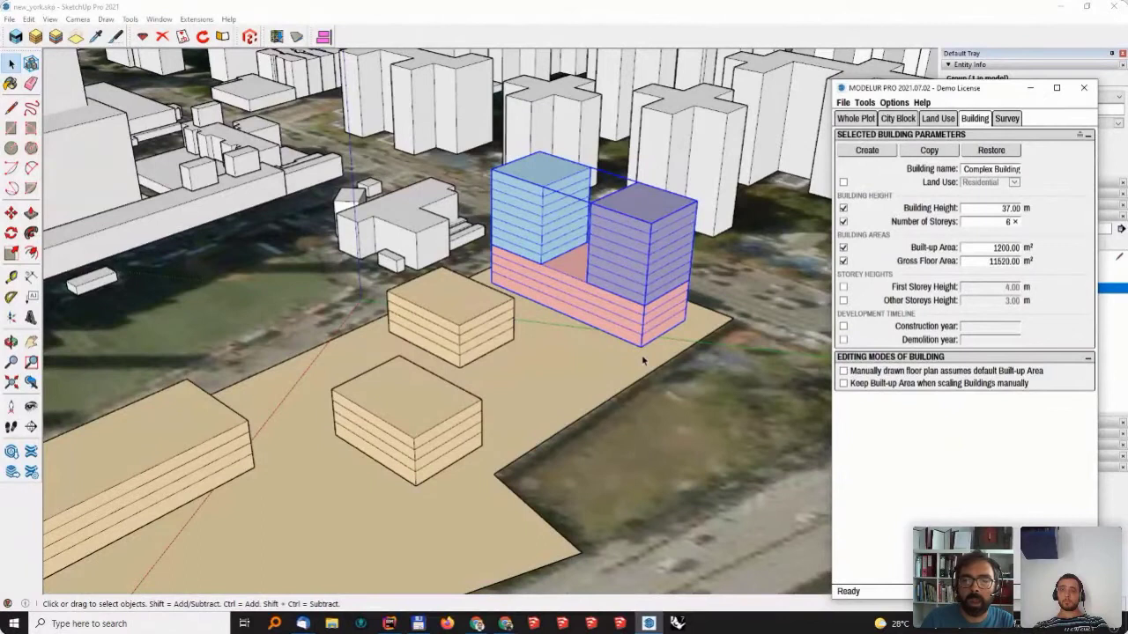
key("Return")
double_click(1007, 222)
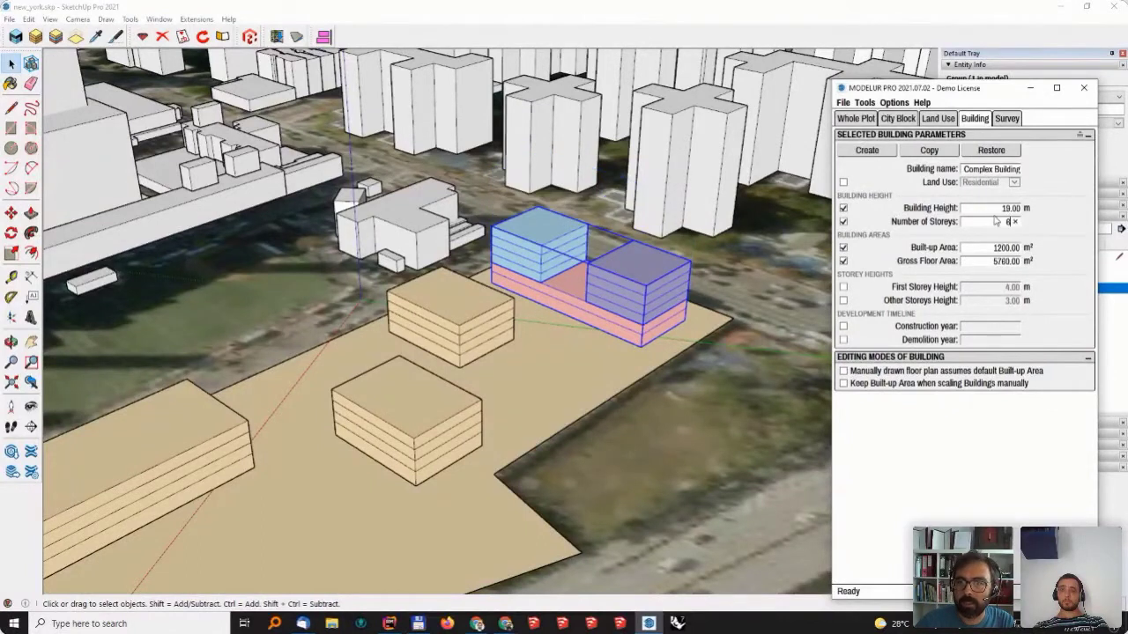
type("12")
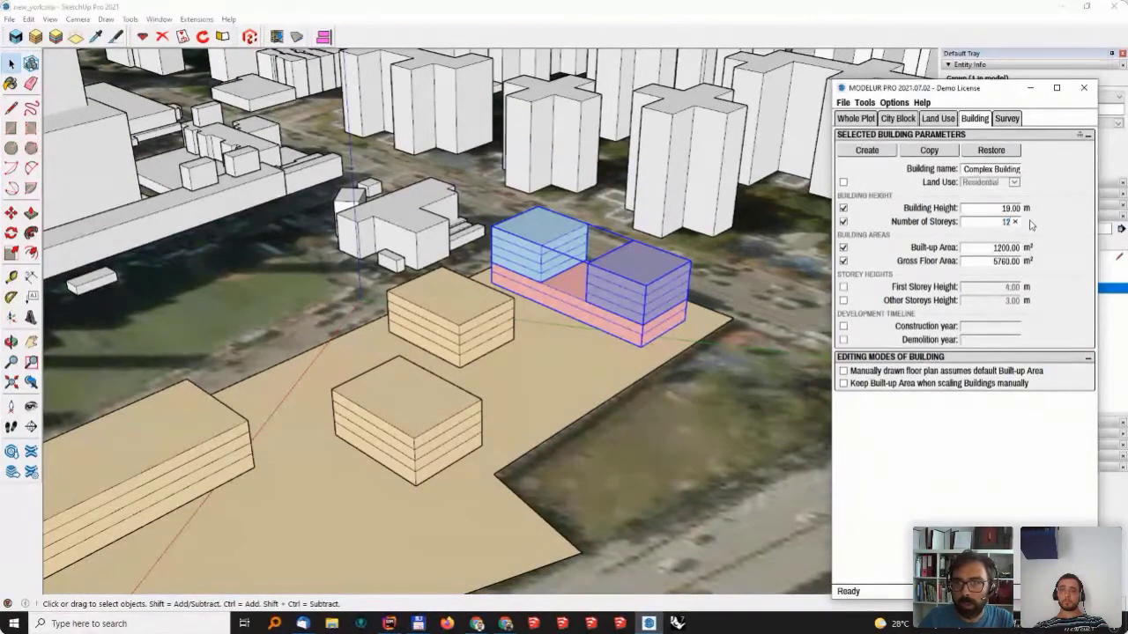
key("Return")
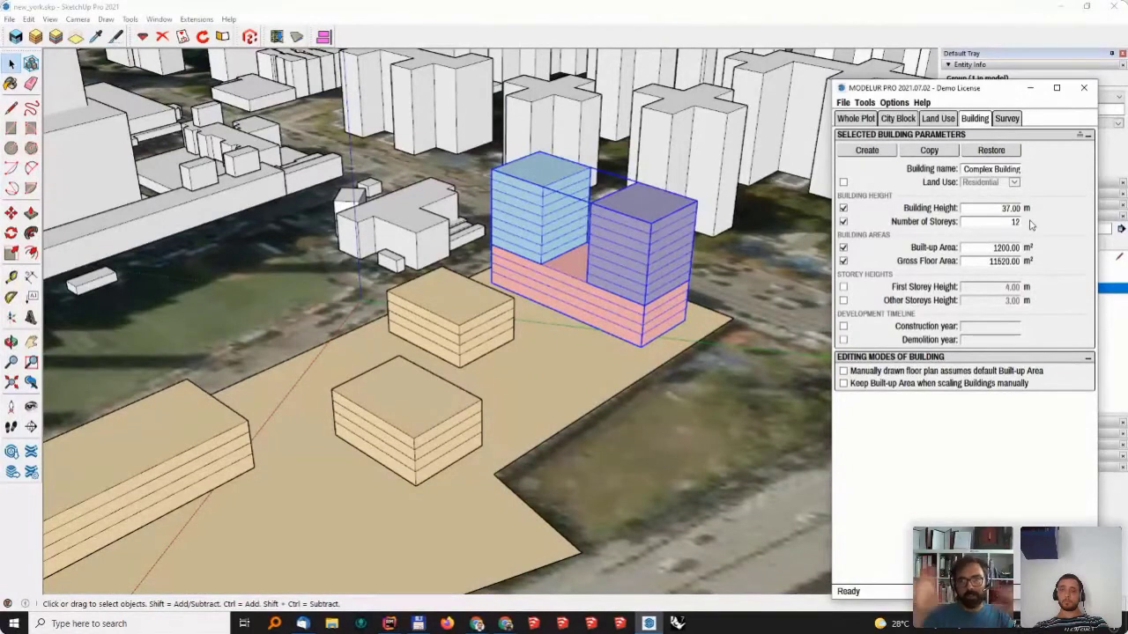
- Set the complex building's number of storeys to 15
double_click(1007, 221)
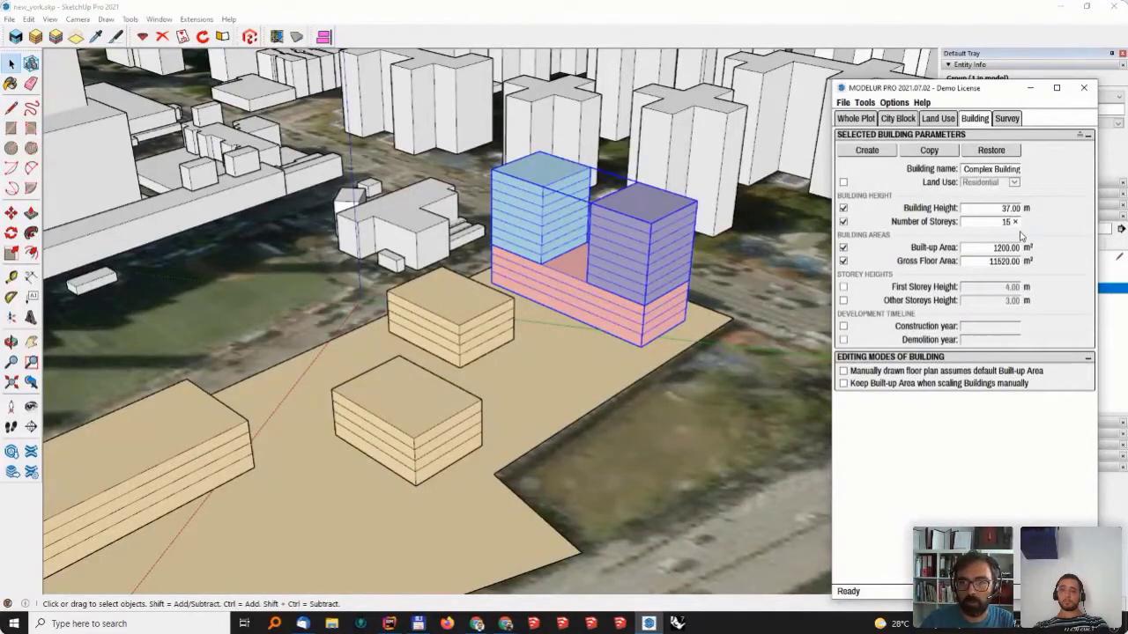
key("Return")
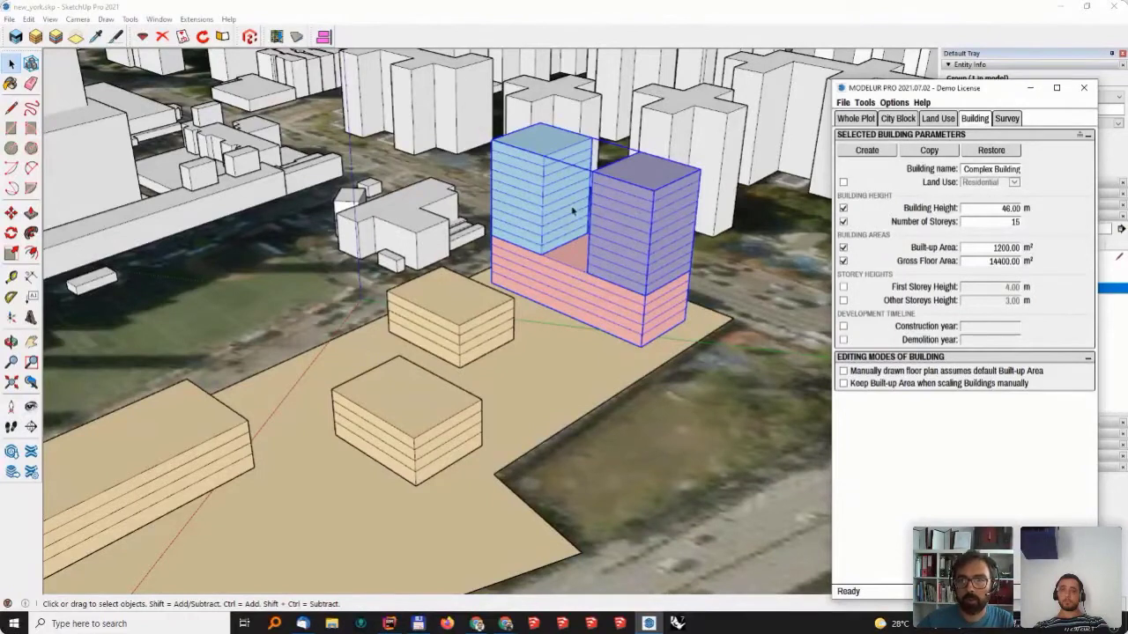
- Inside the complex building, scale the Office tower's height to about 21 m, giving it 7 storeys
left_click(654, 181)
key("s")
key("space")
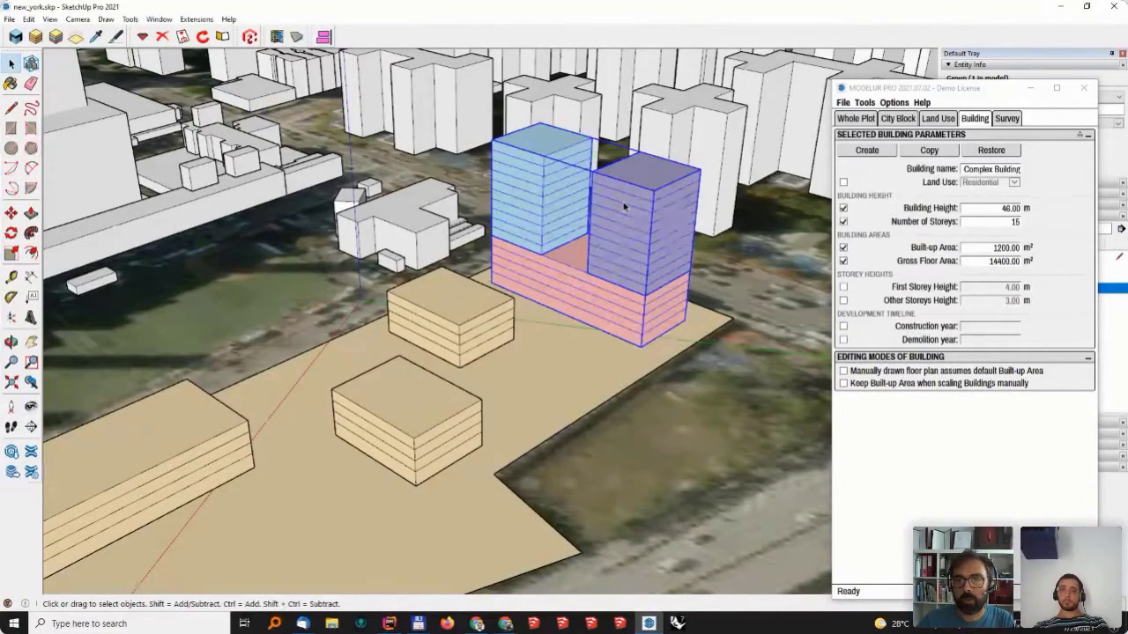
double_click(634, 196)
key("s")
left_click(648, 185)
key("space")
key("s")
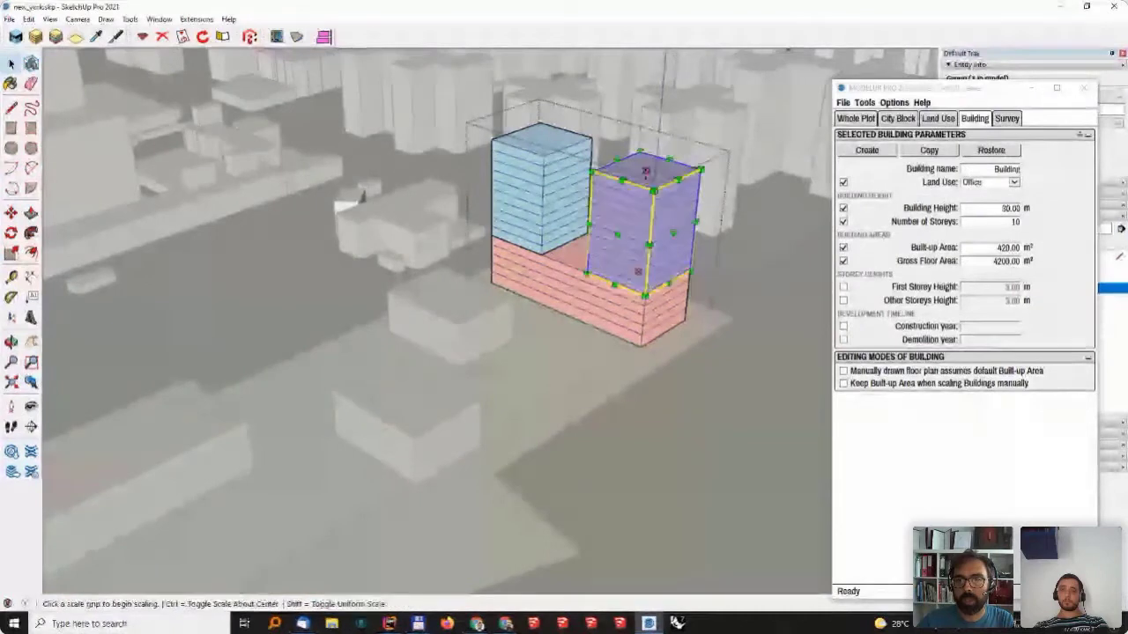
left_click(645, 183)
left_click(644, 199)
key("space")
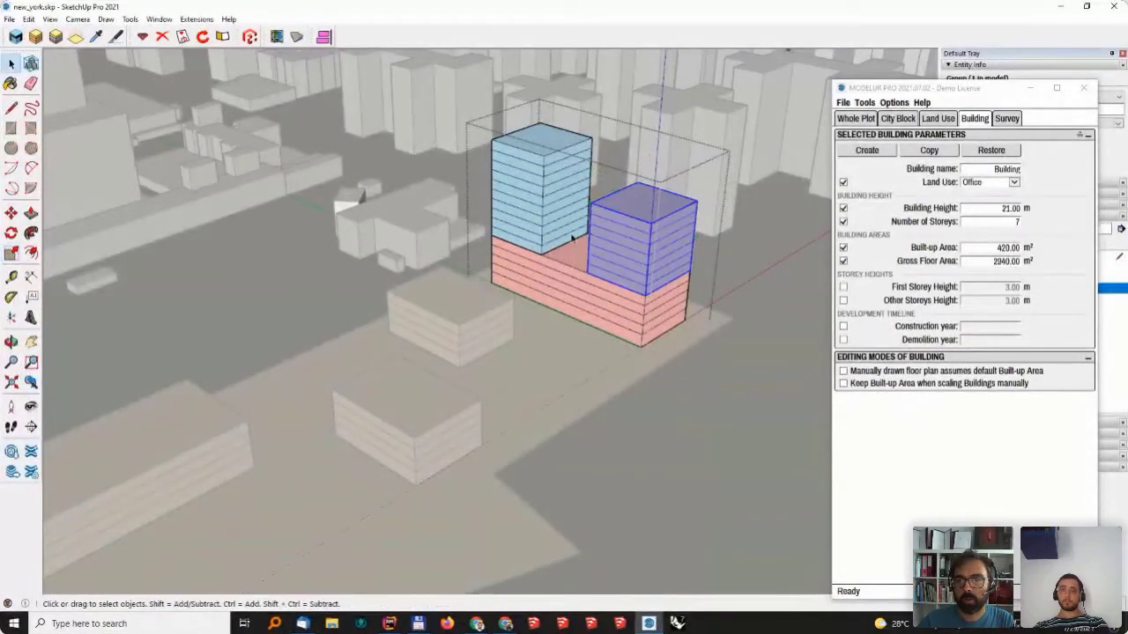
- Scale the complex building's Service podium down to about 7 m high, giving it 2 storeys
left_click(577, 351)
left_click(634, 274)
middle_click_drag(634, 273, 536, 303)
double_click(593, 215)
scroll(458, 177, "up", 4)
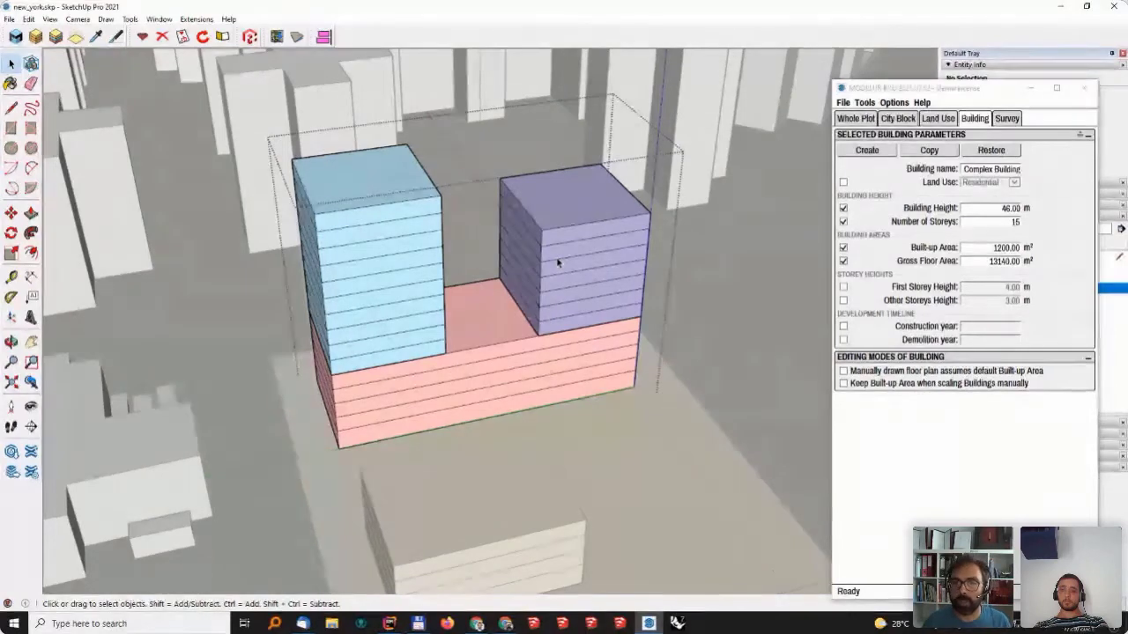
left_click(523, 357)
middle_click_drag(515, 379, 541, 302)
key("s")
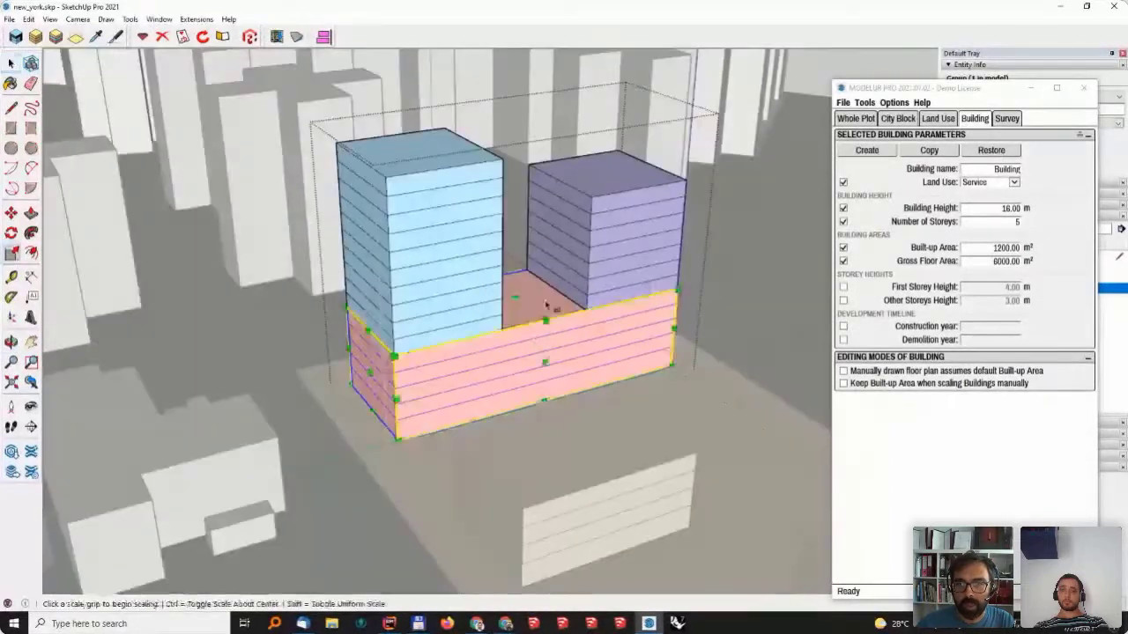
left_click(528, 297)
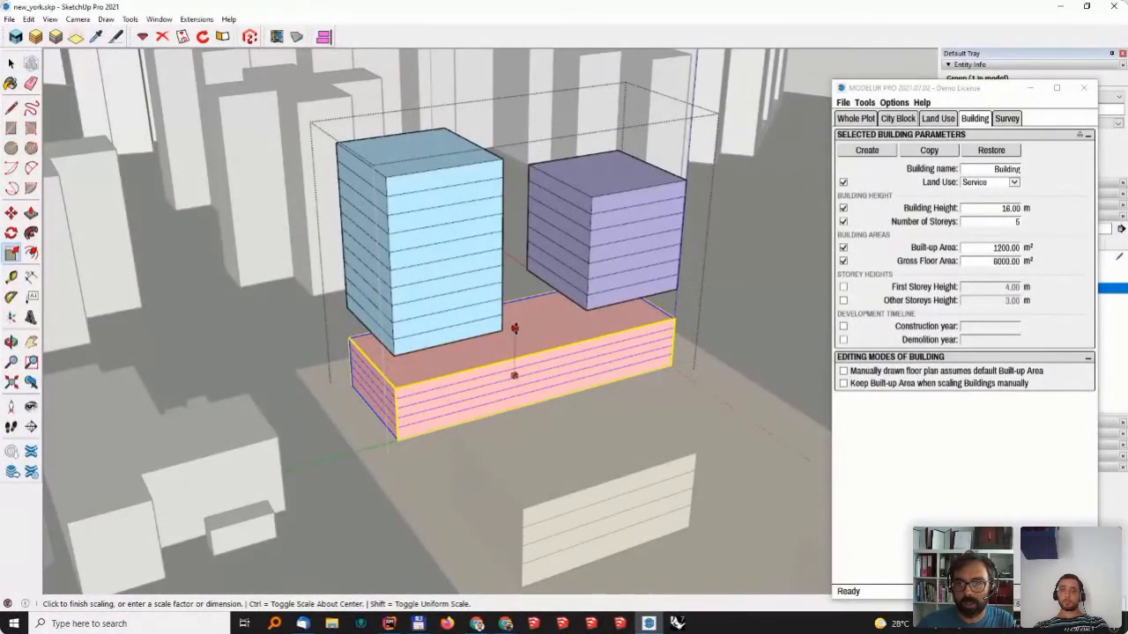
left_click(535, 351)
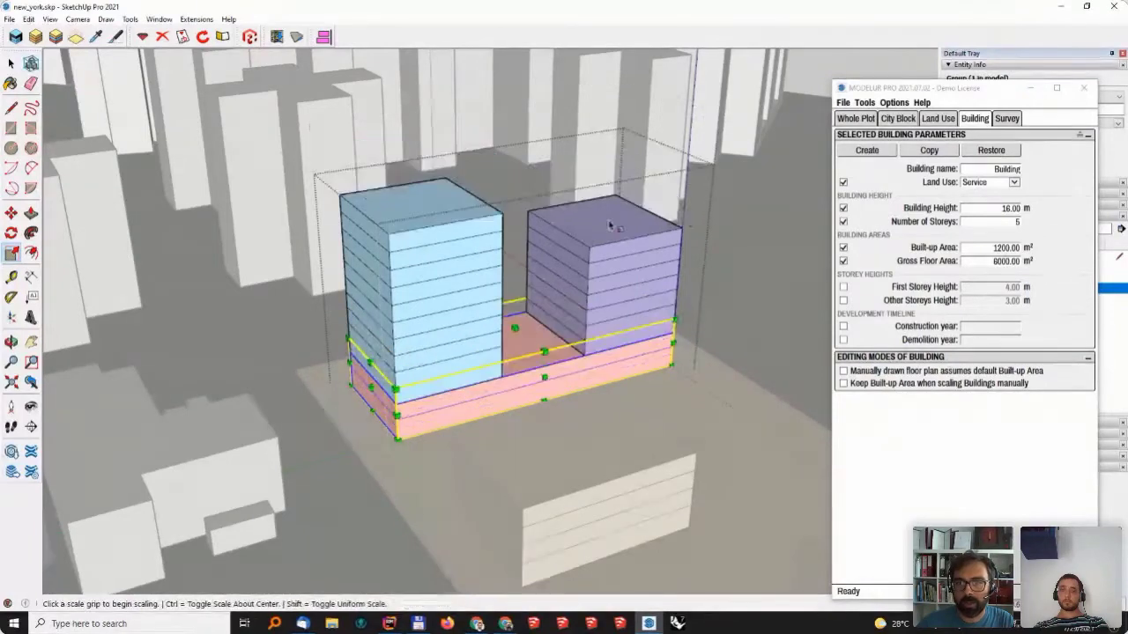
key("space")
- Scale the Service podium to about 13 m high, giving it 4 storeys
key("s")
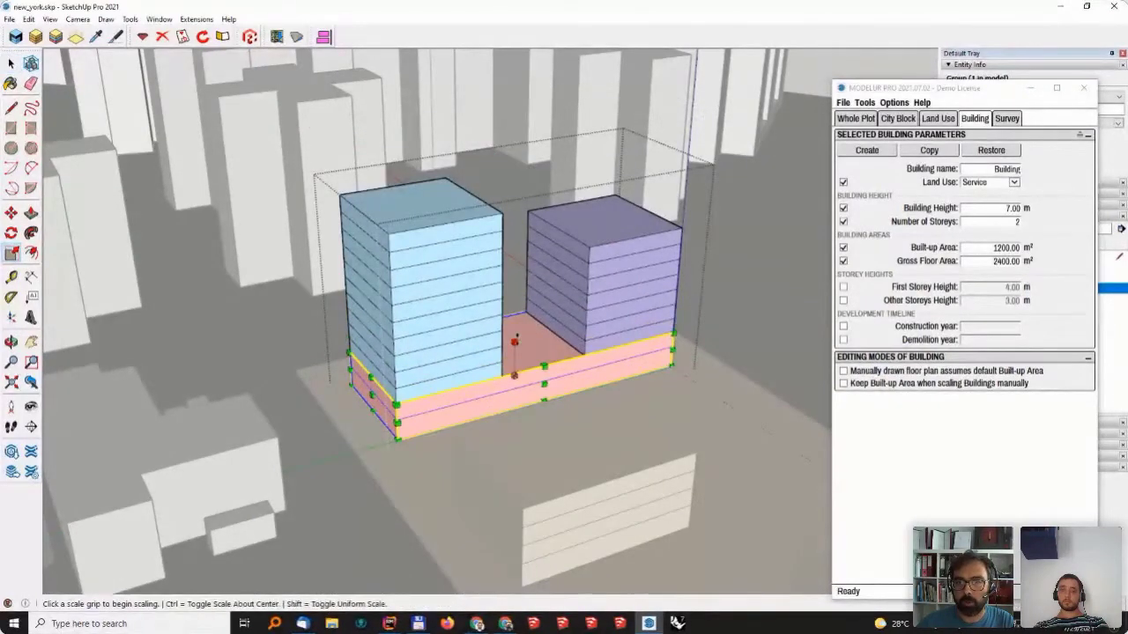
left_click(514, 375)
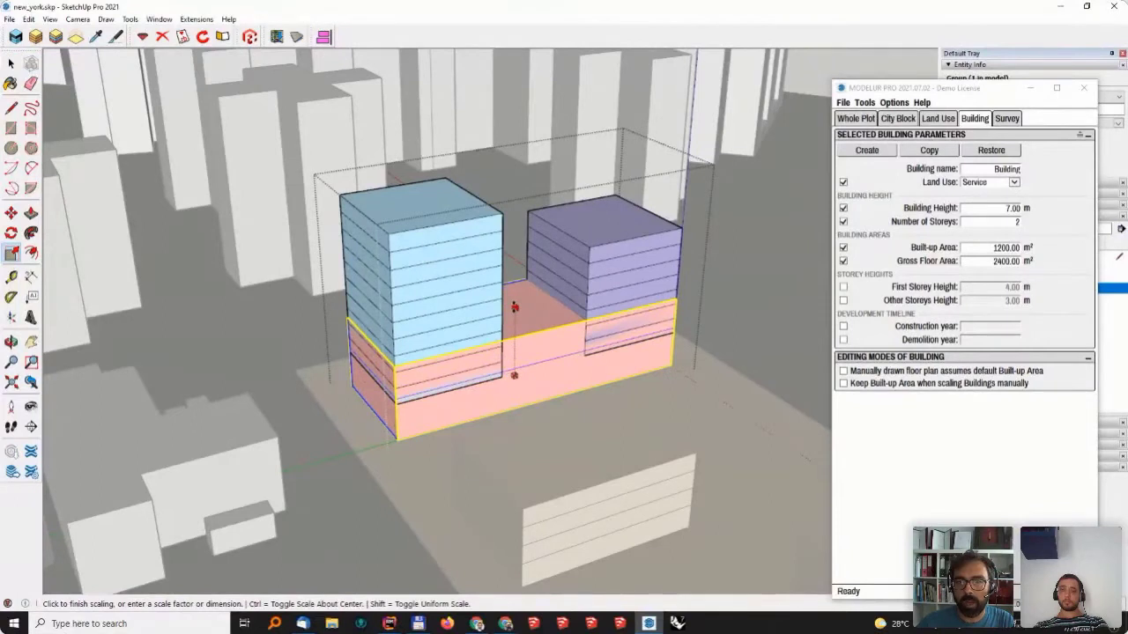
left_click(598, 260)
key("space")
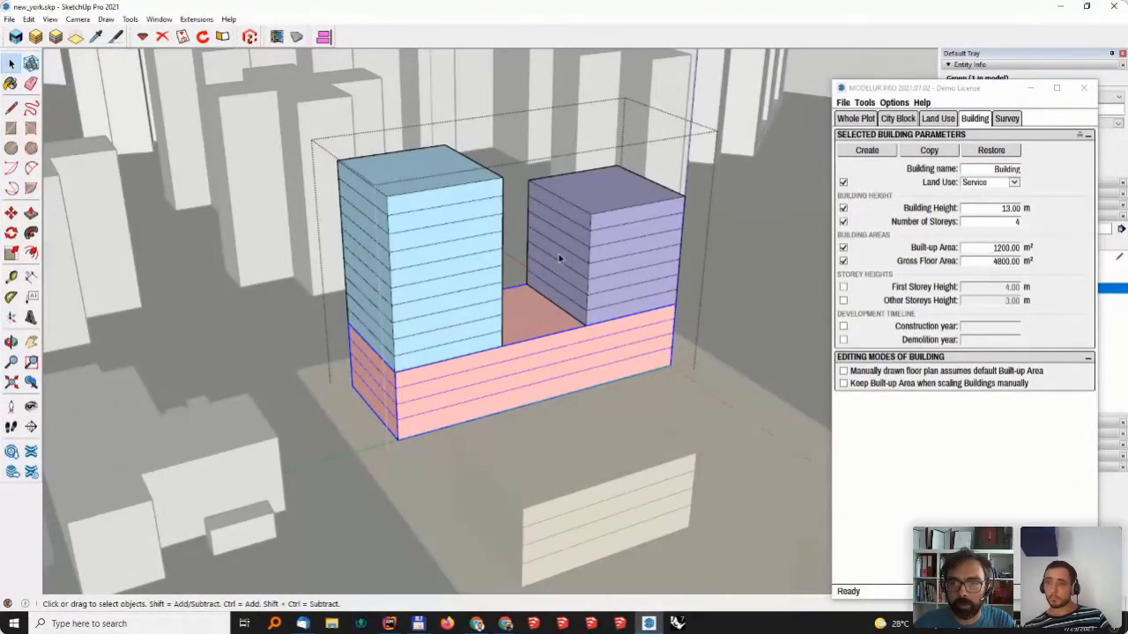
- Leave the complex building's editing and examine the mixed-use building within the whole waterfront block
left_click(608, 230)
middle_click_drag(608, 231, 576, 252)
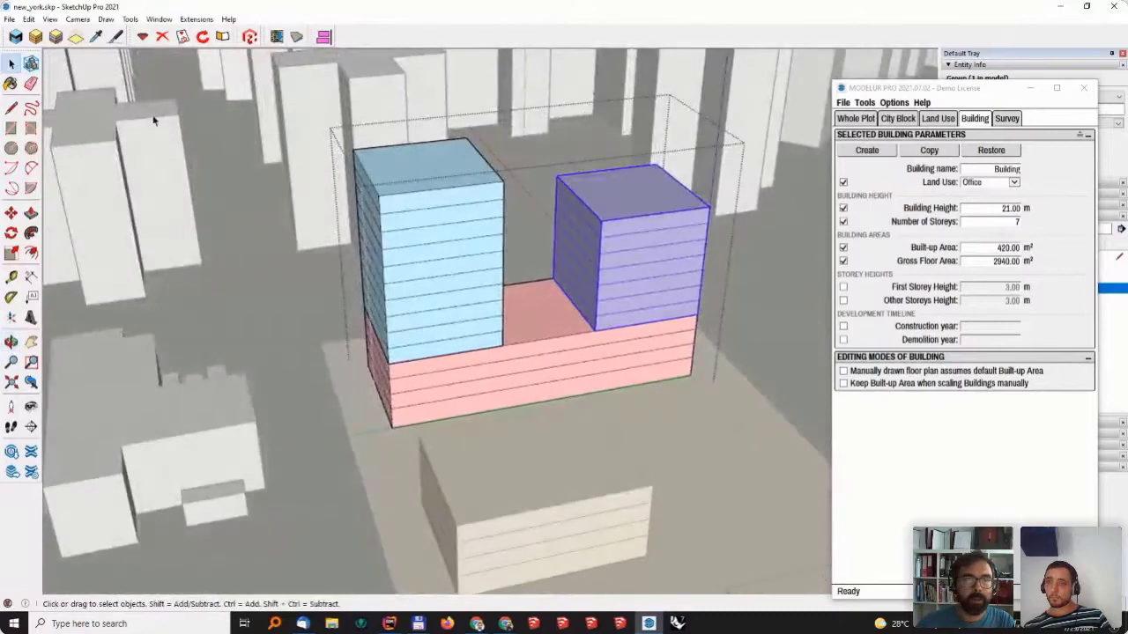
middle_click_drag(608, 199, 269, 229)
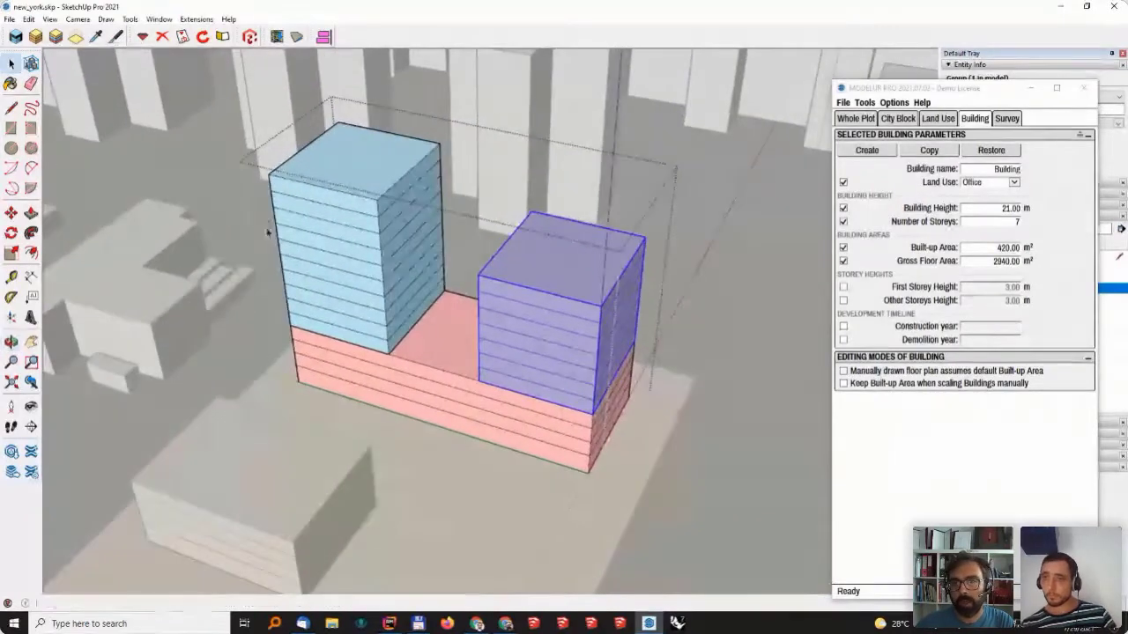
scroll(511, 321, "down", 6)
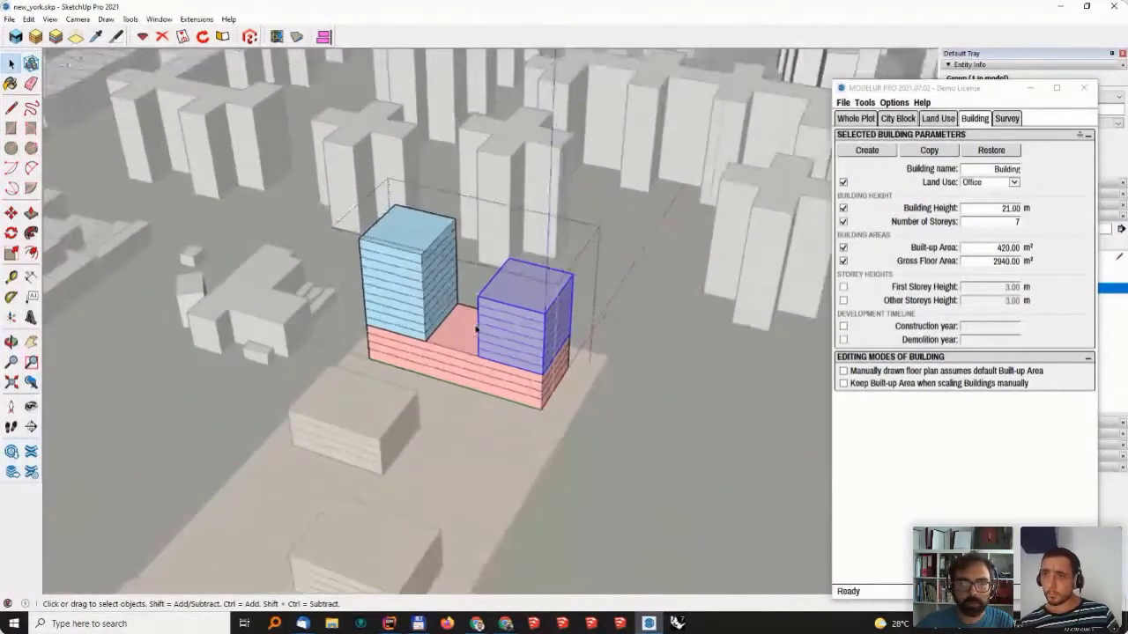
middle_click_drag(423, 387, 402, 416)
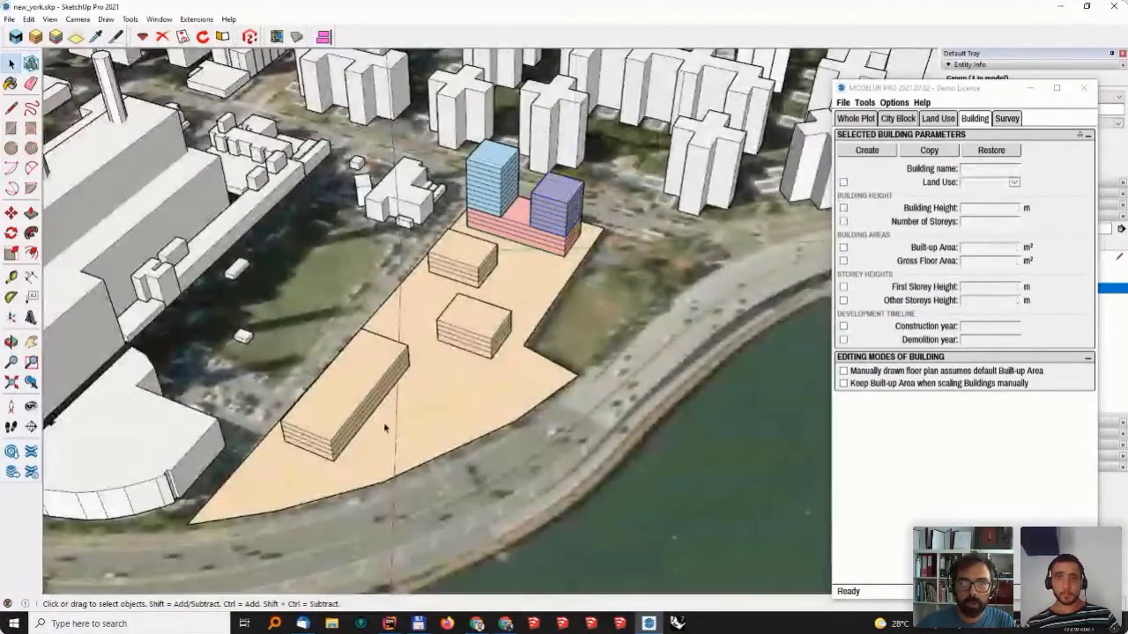
mouse_move(382, 423)
middle_mouse_down()
mouse_move(526, 345)
mouse_move(376, 419)
middle_mouse_up()
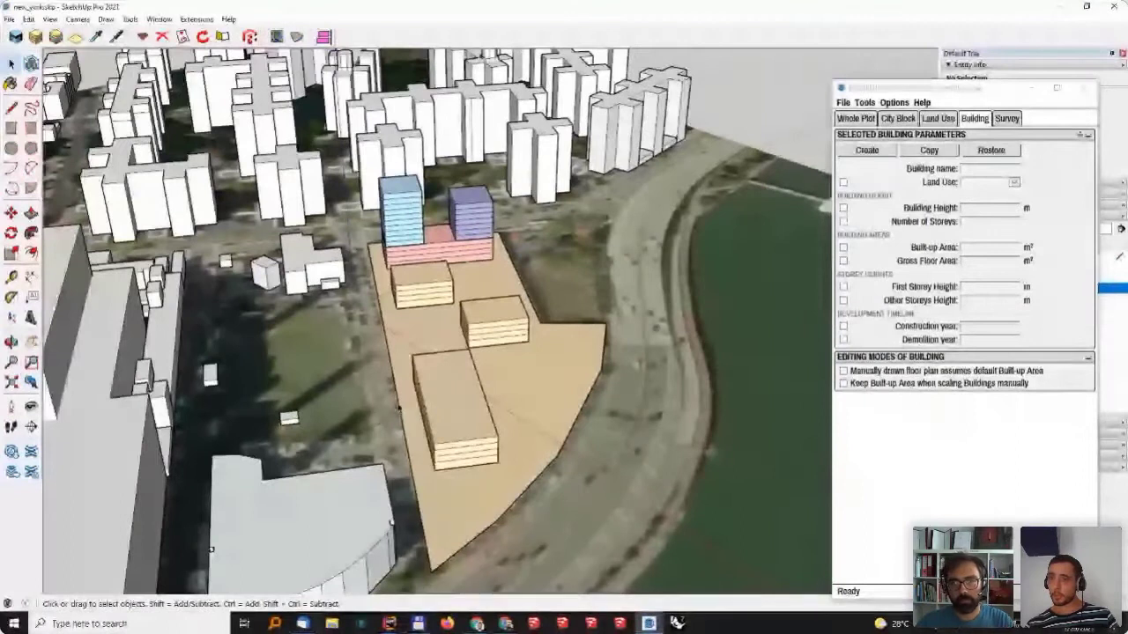
- Inside the complex building, scale the Office tower down to about 3 m high, giving it 1 storey
left_click(434, 401)
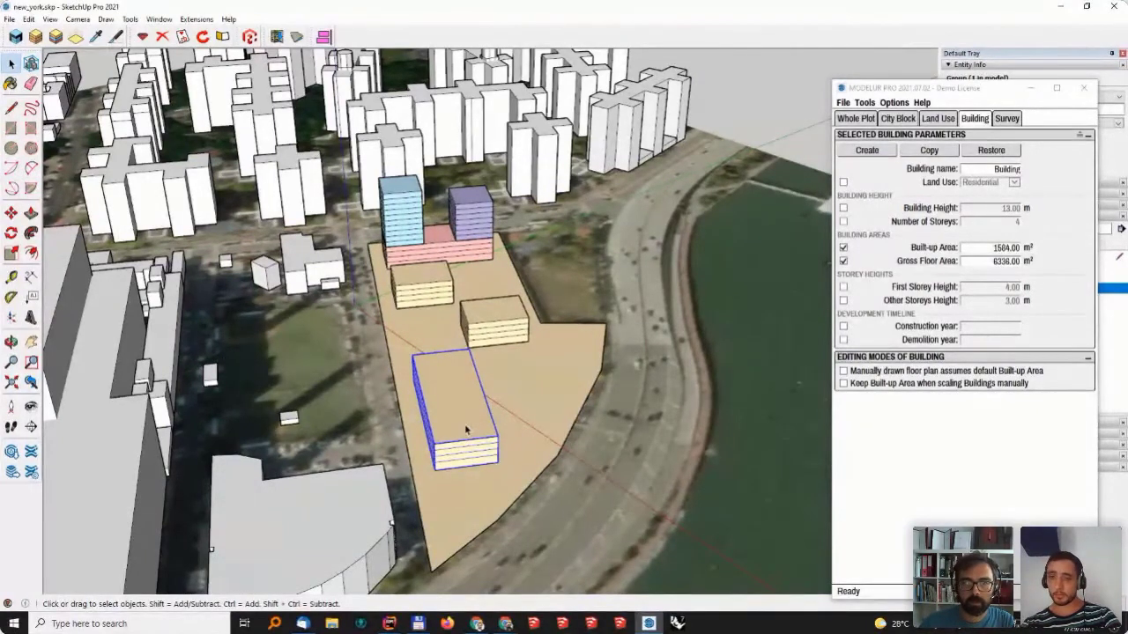
left_click(469, 222)
scroll(467, 222, "up", 5)
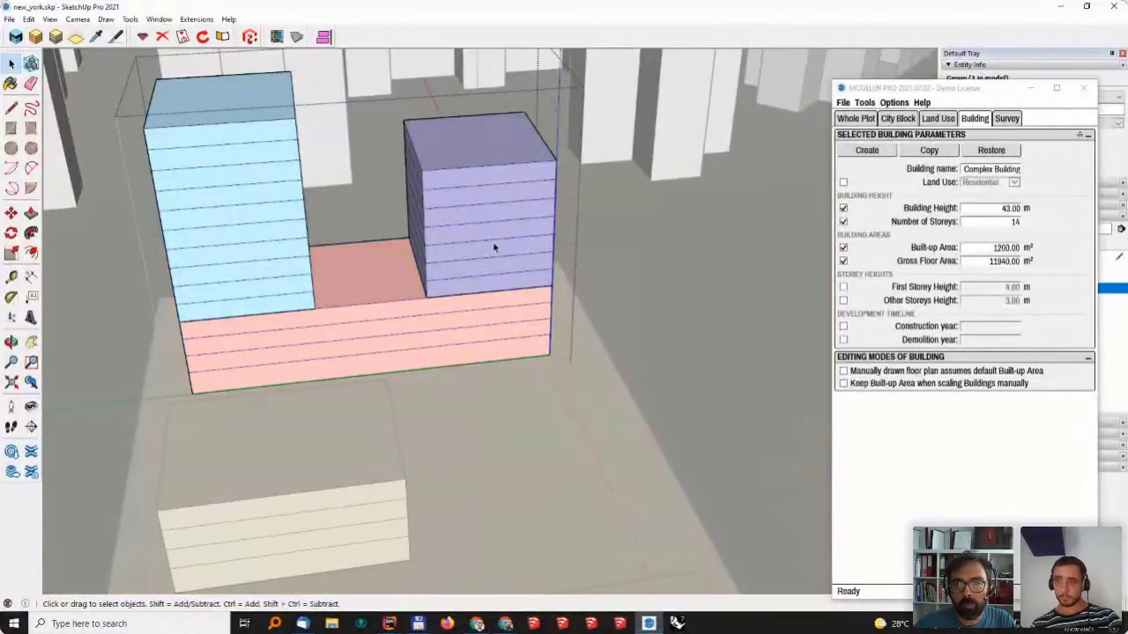
left_click(494, 249)
key("s")
left_click(477, 139)
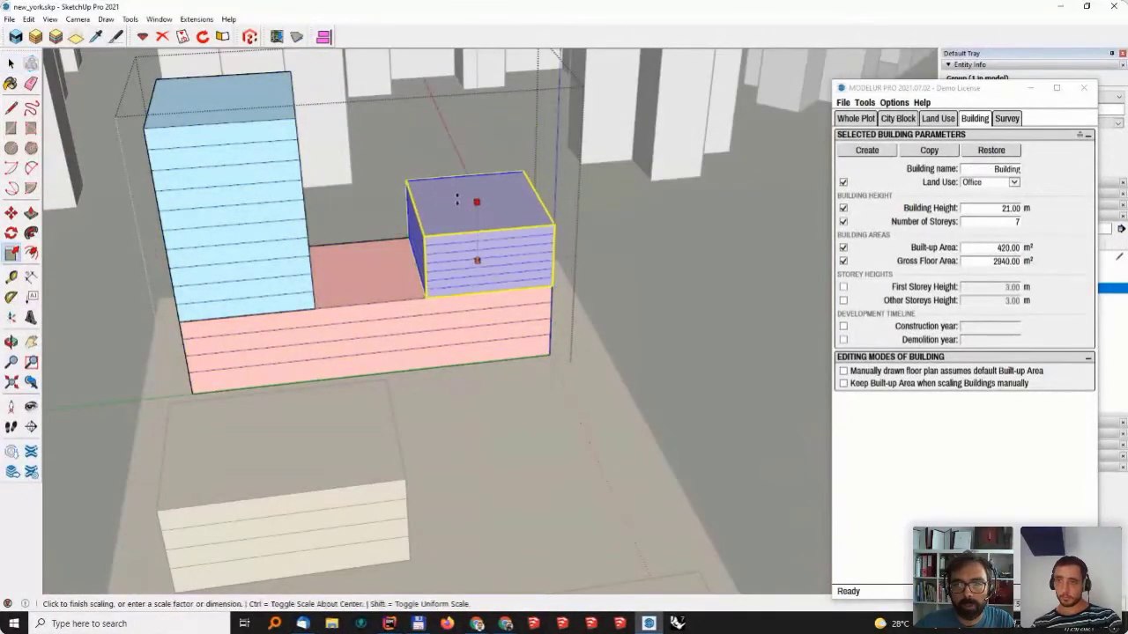
left_click(462, 234)
key("space")
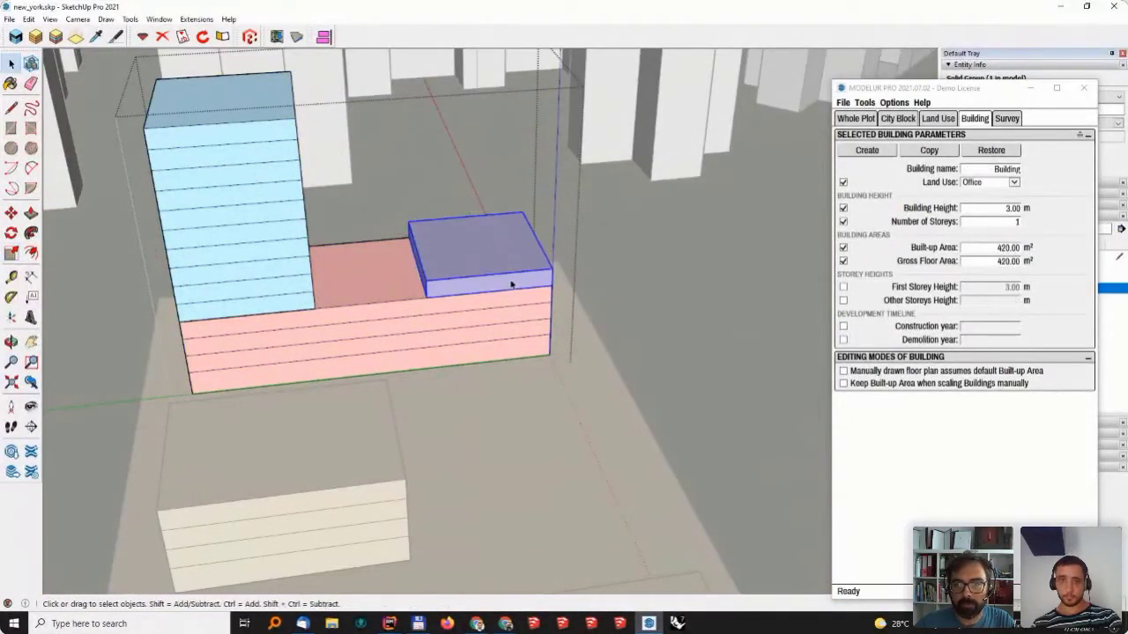
- Copy the one-storey Office block directly on top of itself and change the copy's land use to Residential
scroll(461, 258, "up", 2)
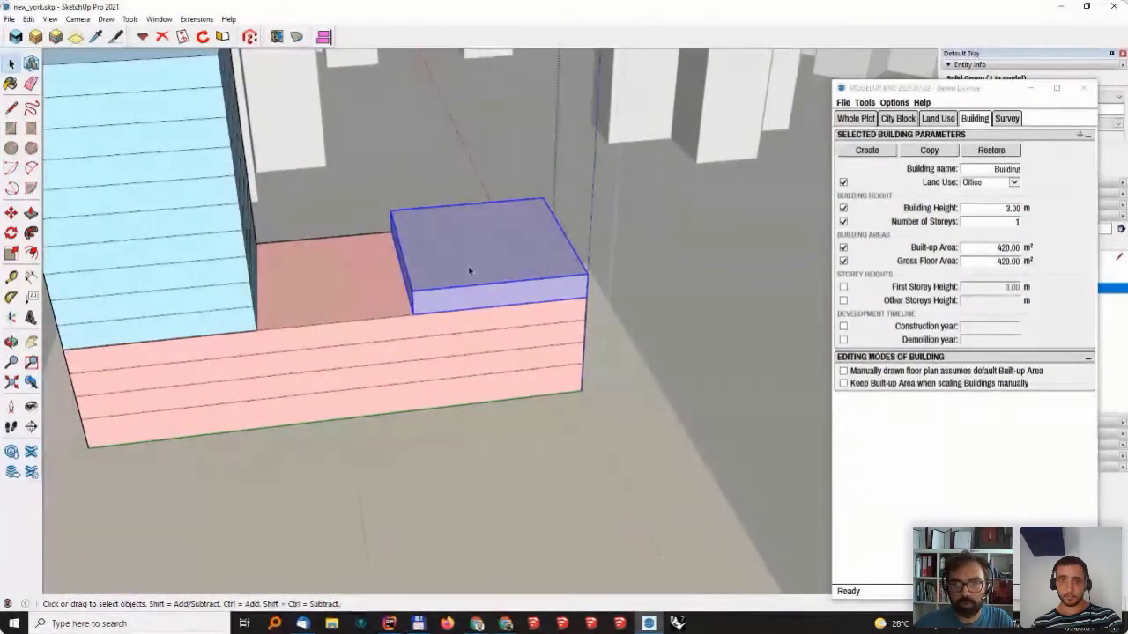
middle_click_drag(443, 278, 435, 308)
key("m")
left_click(434, 315)
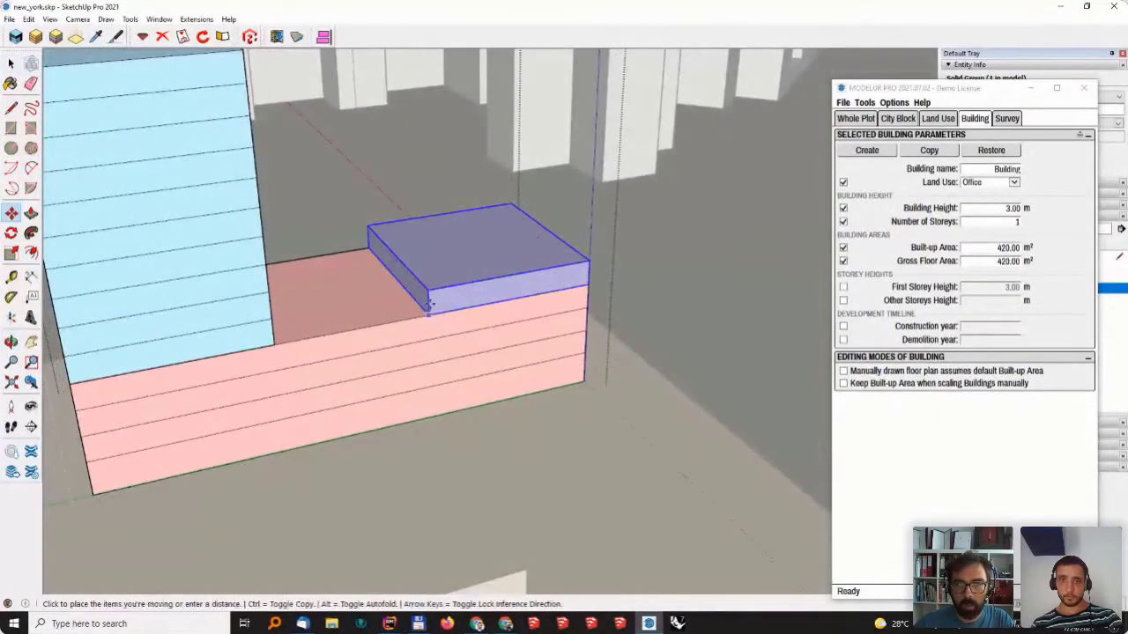
key("ctrl")
left_click(433, 291)
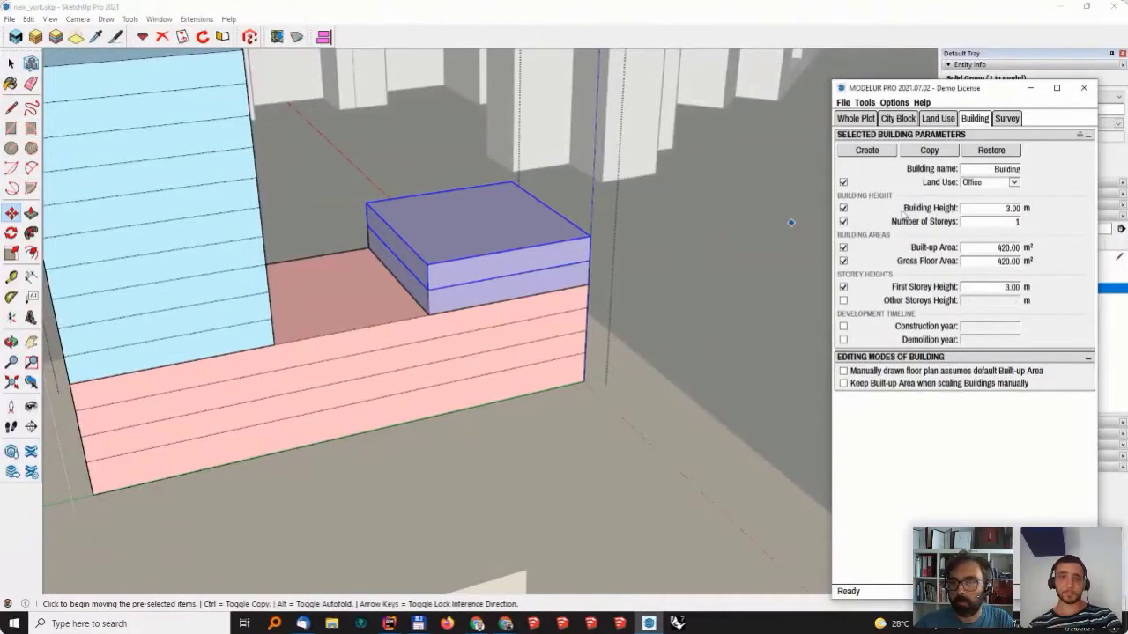
left_click(988, 183)
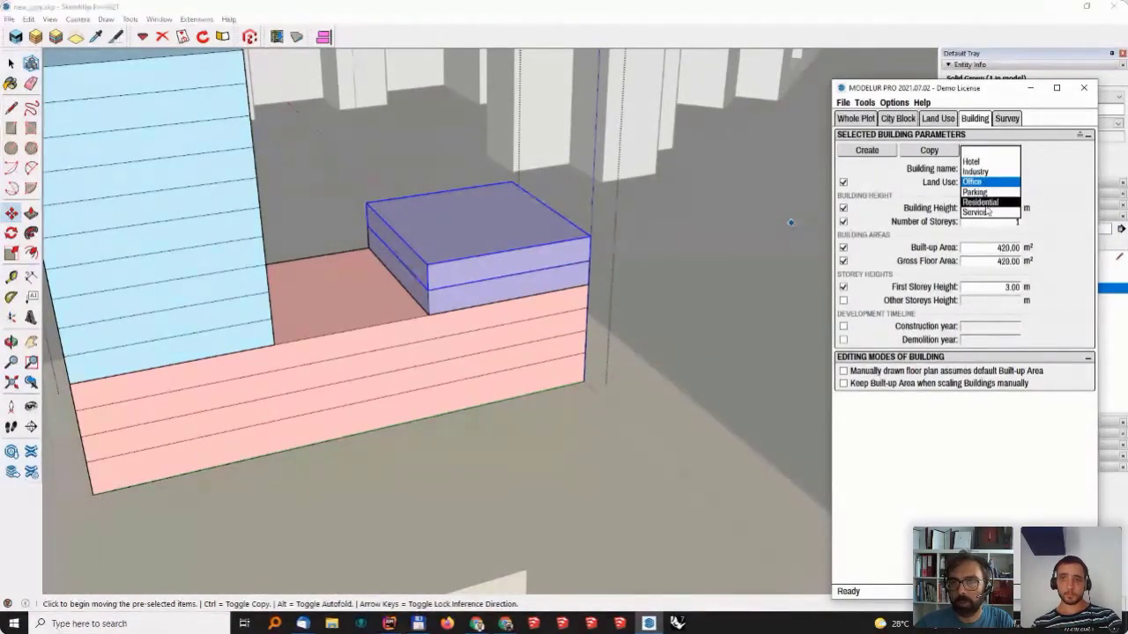
left_click(980, 202)
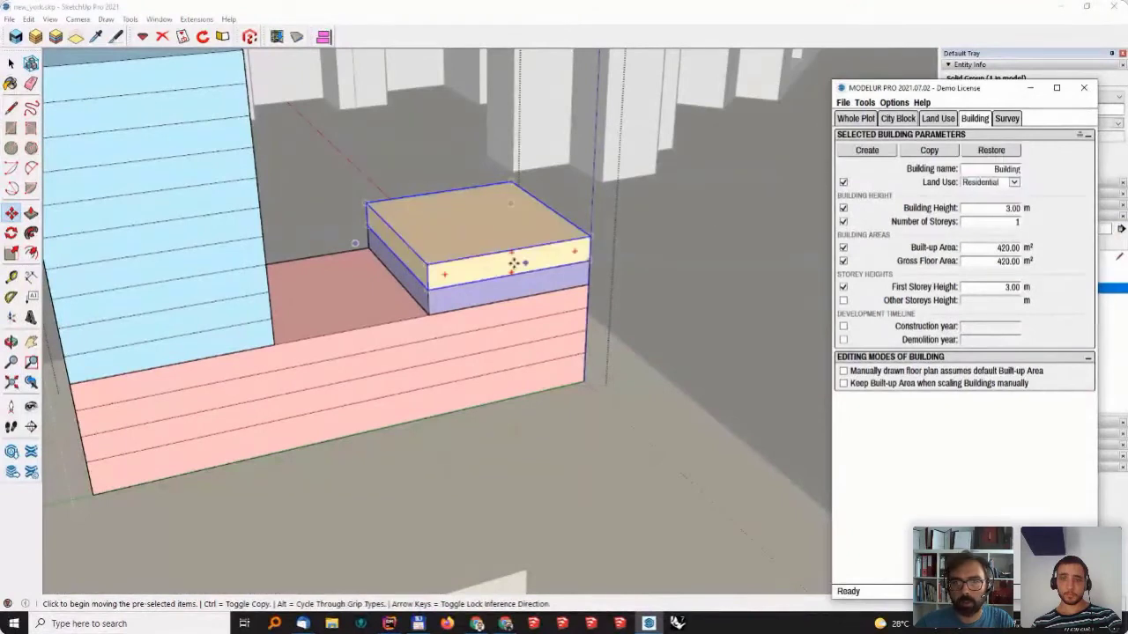
- Scale the Residential block's height to about 9 m, giving it 3 storeys
key("space")
key("s")
left_click(477, 222)
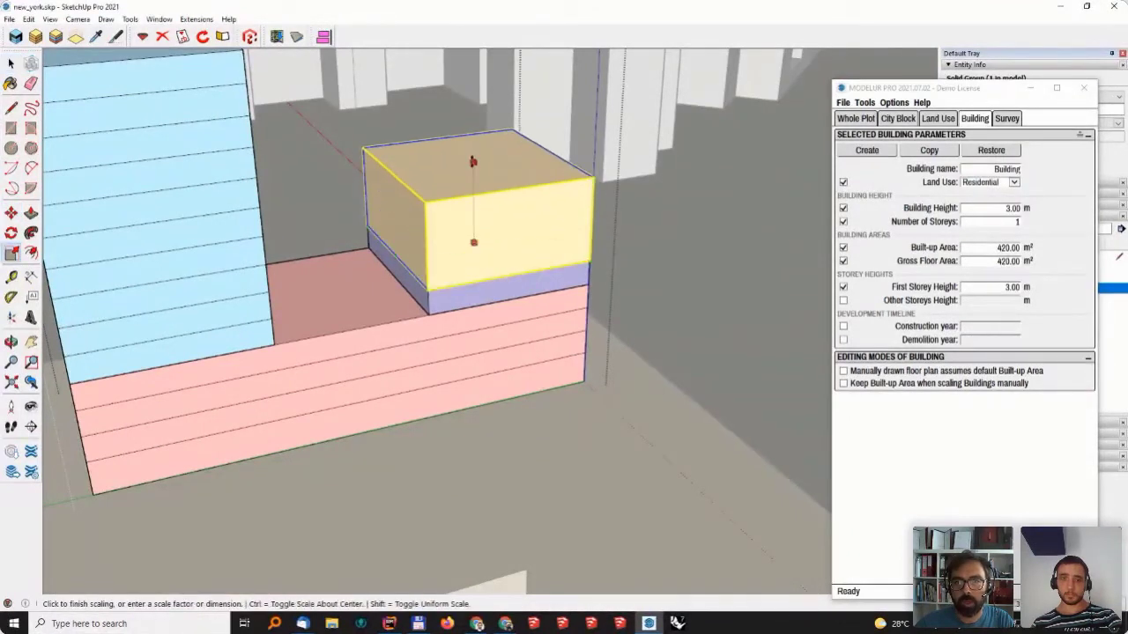
left_click(471, 167)
middle_click_drag(471, 166, 485, 239)
key("space")
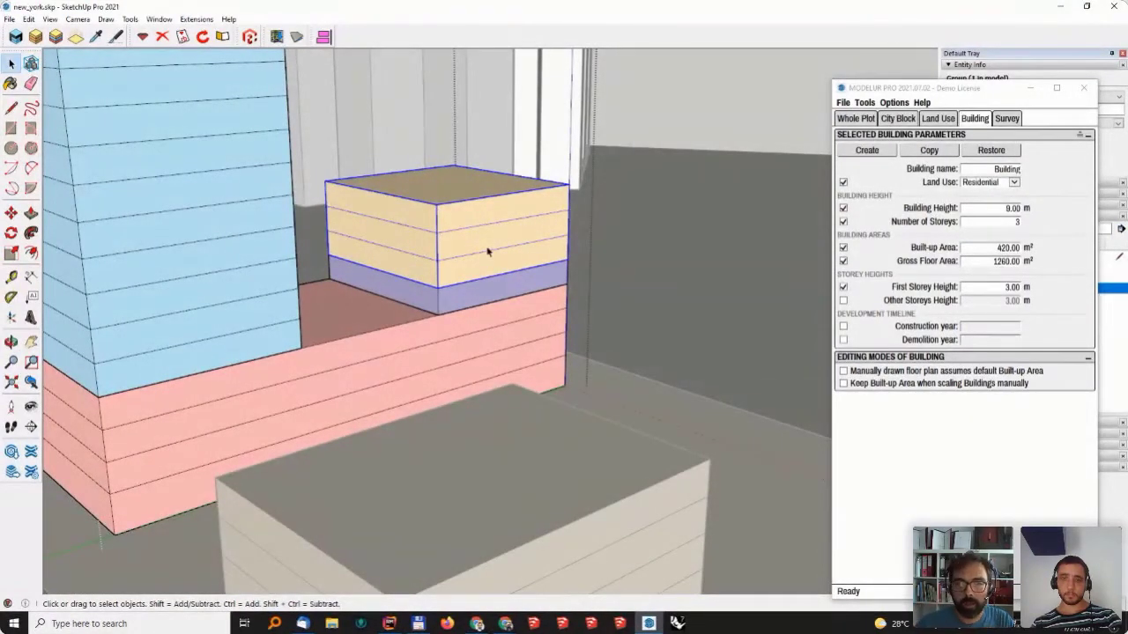
- Widen the Residential block horizontally until it meets the Hotel tower
key("s")
left_click(373, 231)
left_click(294, 257)
key("space")
- Widen the Office storey beneath the Residential block up to the Hotel tower, for a built-up area of about 780 m²
middle_click_drag(335, 241, 564, 312)
left_click(564, 310)
key("s")
middle_click_drag(479, 301, 594, 209)
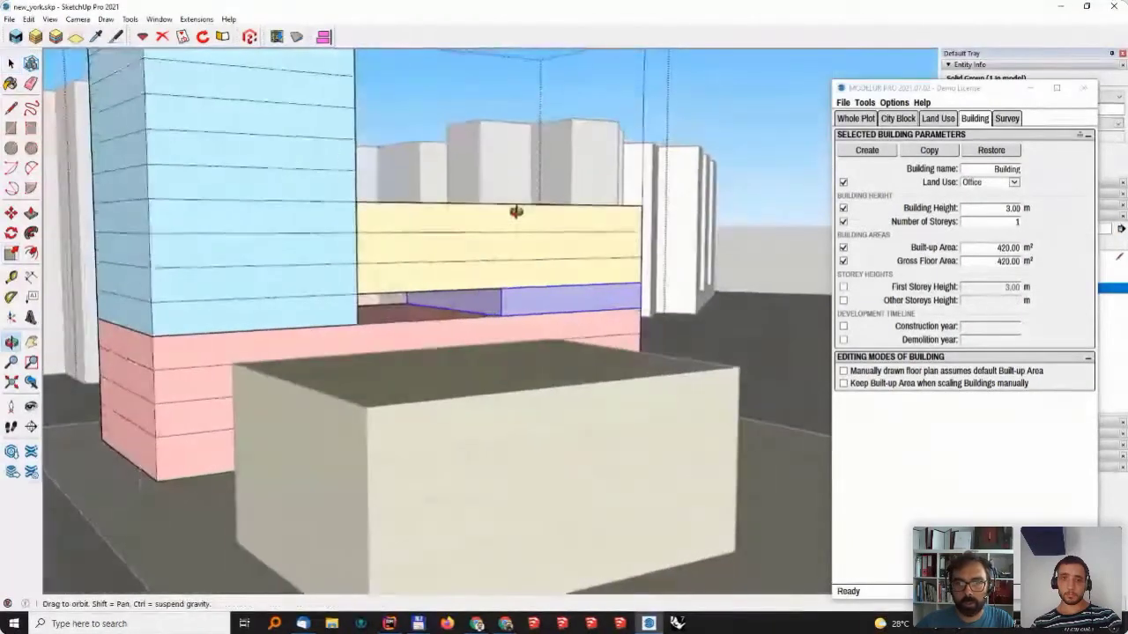
left_click(450, 297)
left_click(315, 300)
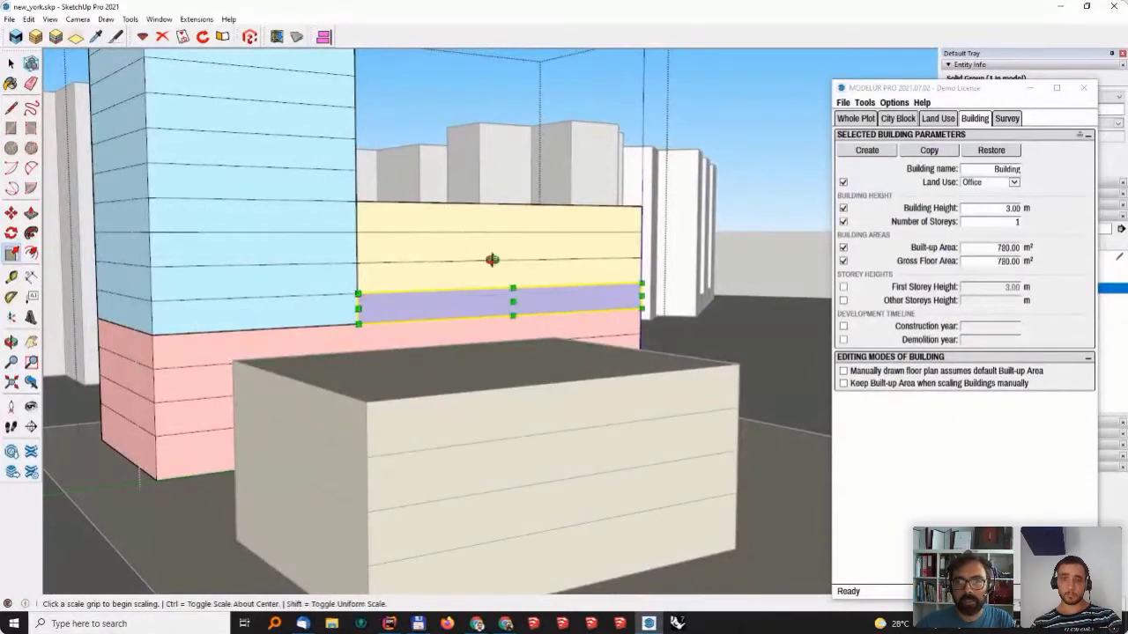
middle_click_drag(493, 256, 447, 296)
key("space")
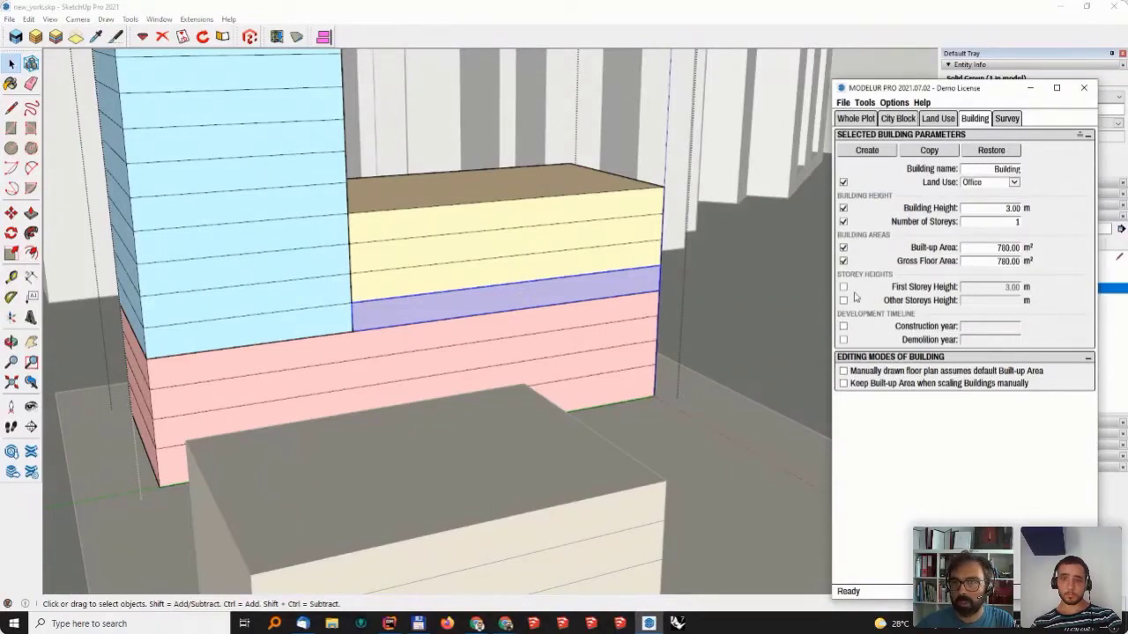
- Set the Office block's first storey height to 6 m and examine the adjusted stack
left_click(964, 287)
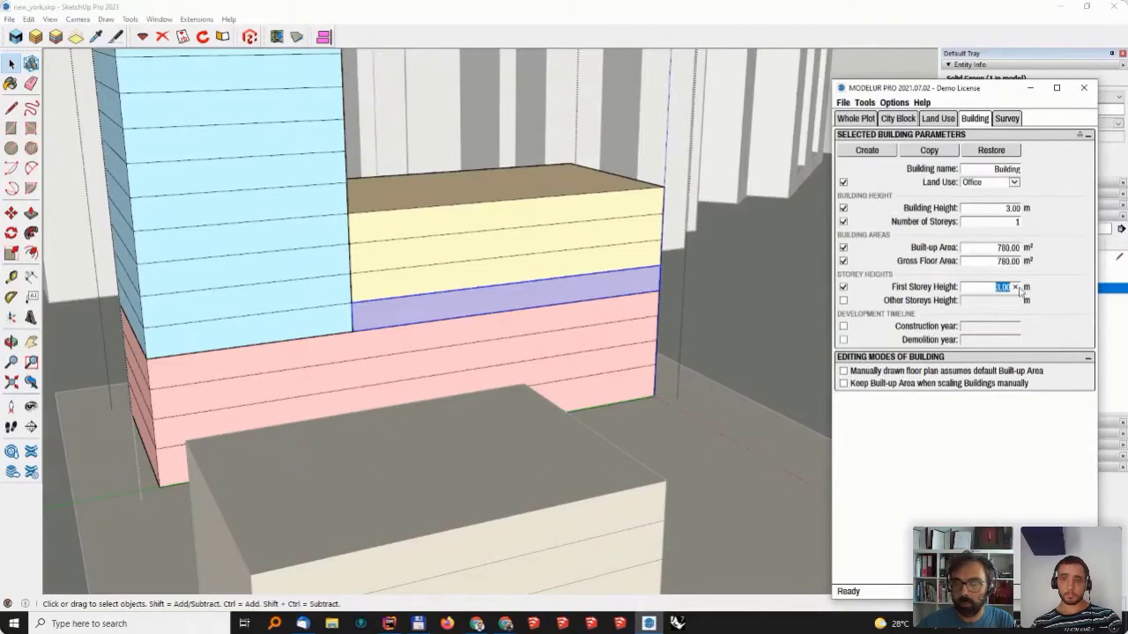
key("Return")
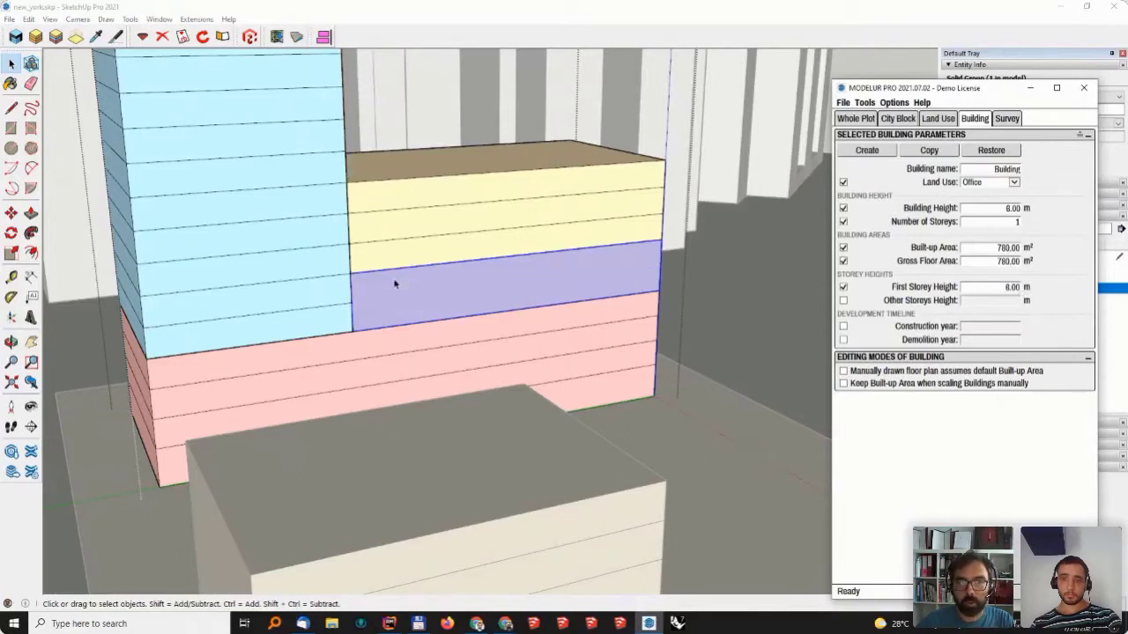
left_click(441, 313)
middle_click_drag(455, 325, 577, 277)
left_click(581, 275)
middle_click_drag(550, 337, 232, 333)
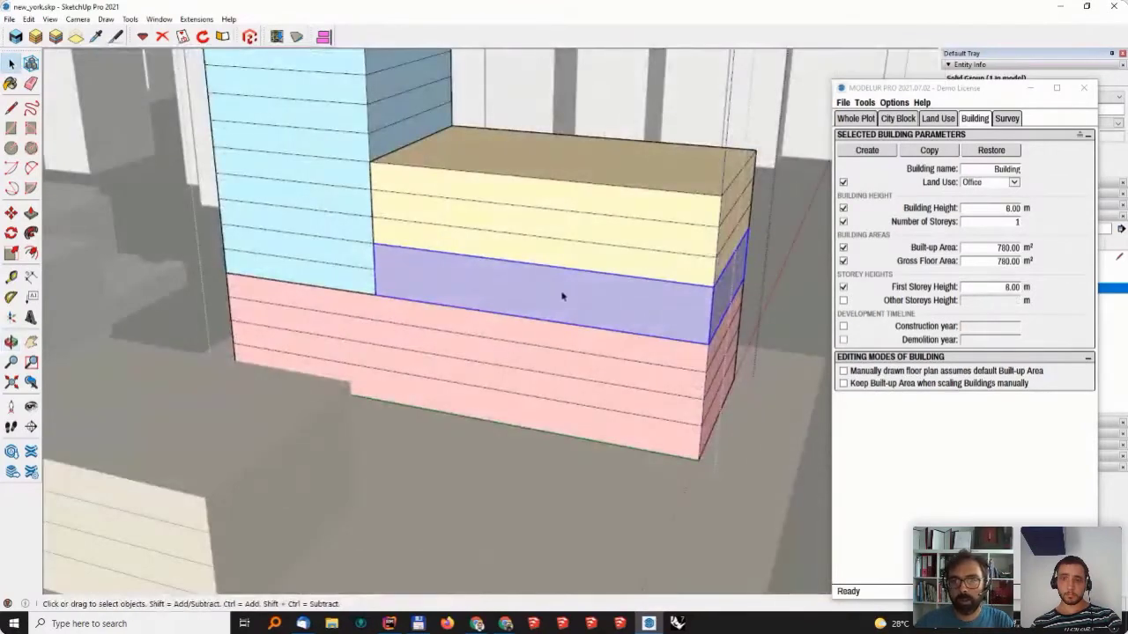
scroll(562, 297, "down", 2)
scroll(564, 377, "down", 1)
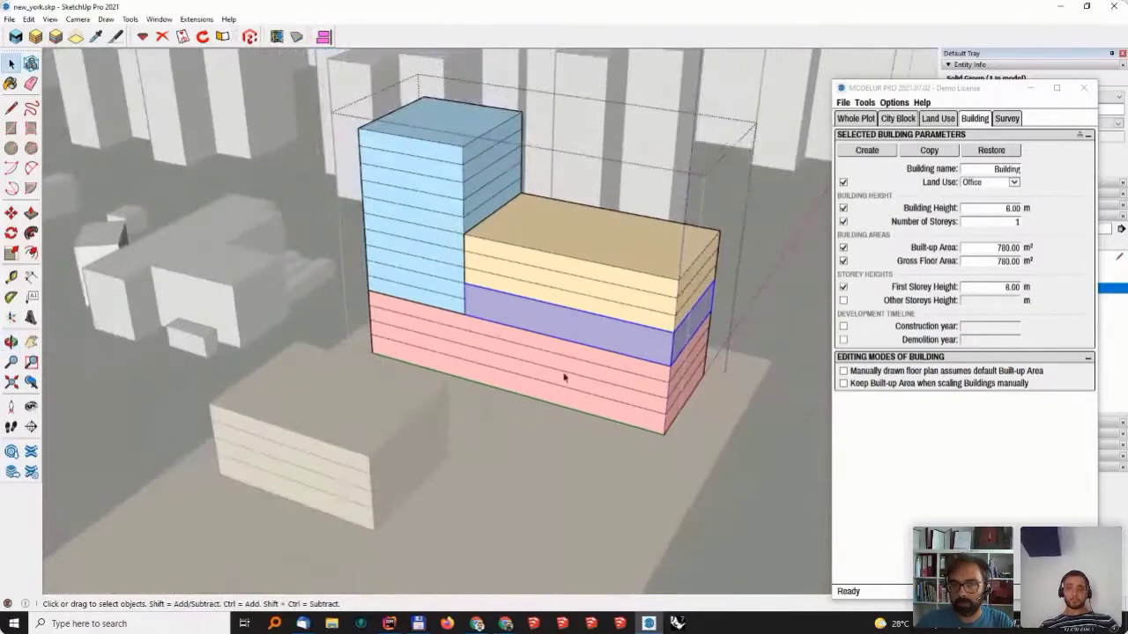
- Leave the complex building's editing and select the whole building to check its combined parameters
left_click(521, 436)
middle_click_drag(522, 435, 526, 269)
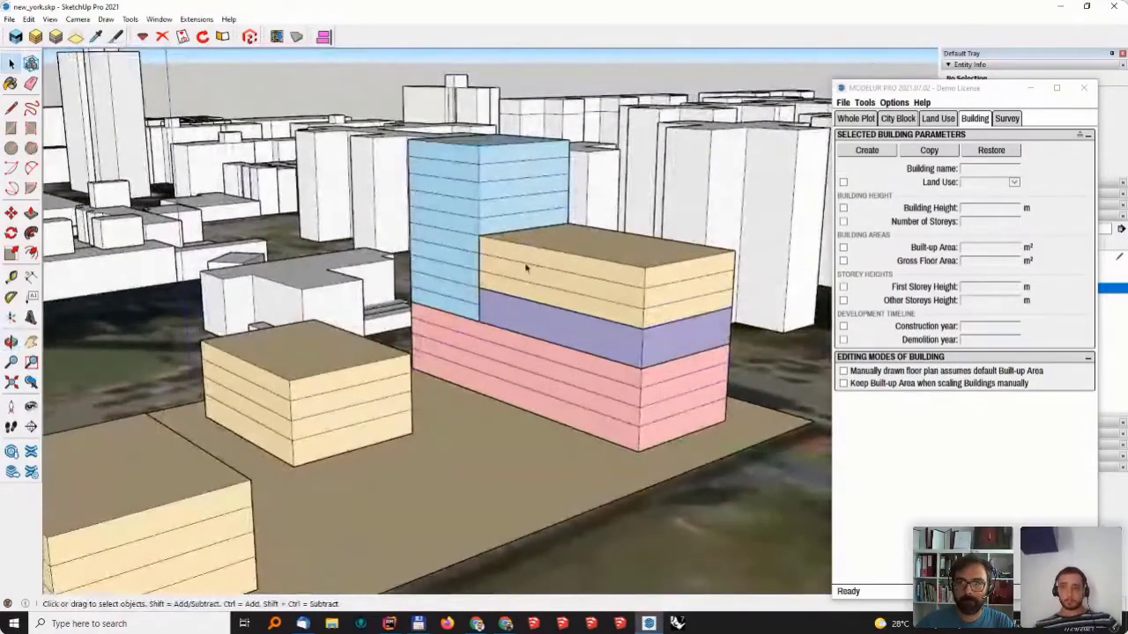
left_click(526, 268)
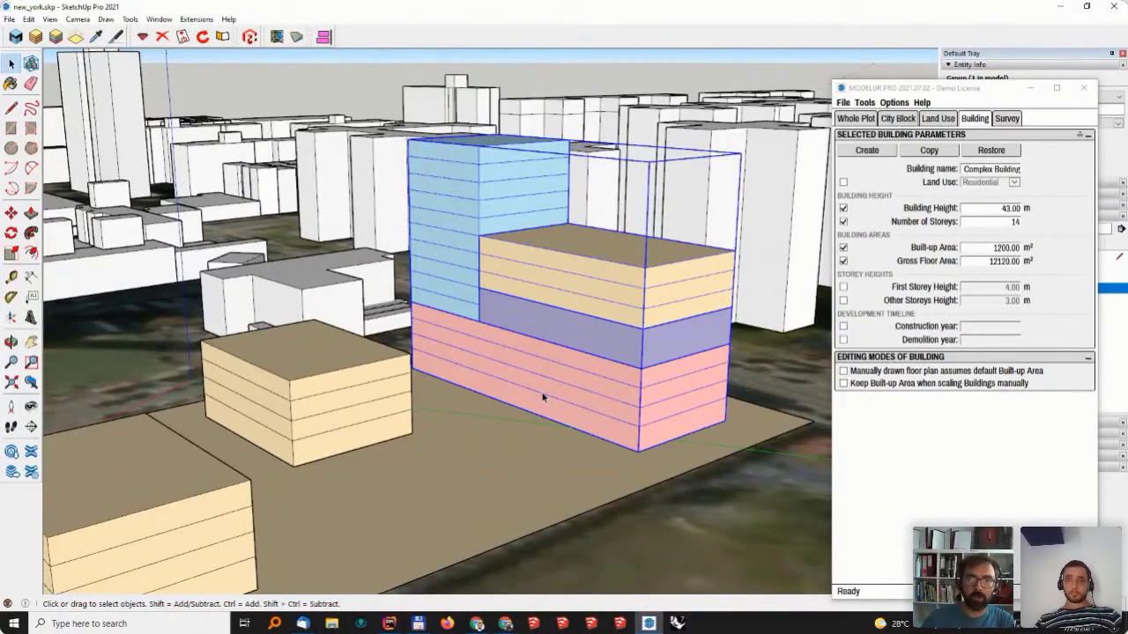
scroll(520, 326, "down", 6)
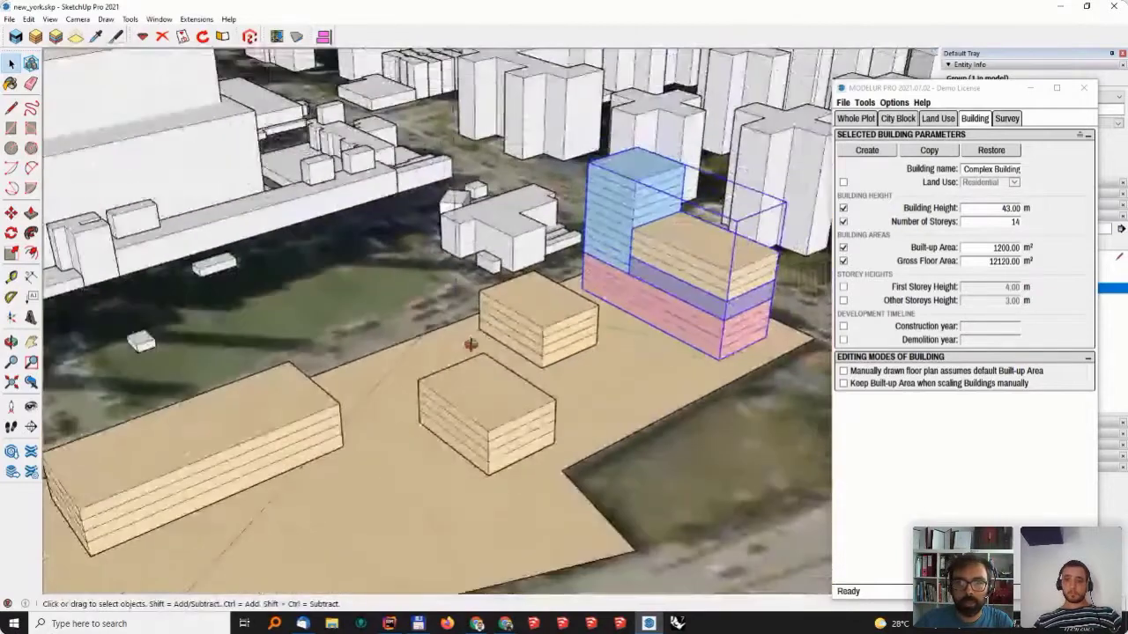
- Lengthen the large Residential building toward the block's pointed end, giving it a built-up area of about 2376 m²
scroll(466, 345, "up", 6)
middle_click_drag(466, 345, 783, 267)
left_click(511, 390)
middle_click_drag(511, 391, 458, 417)
key("s")
left_click(459, 415)
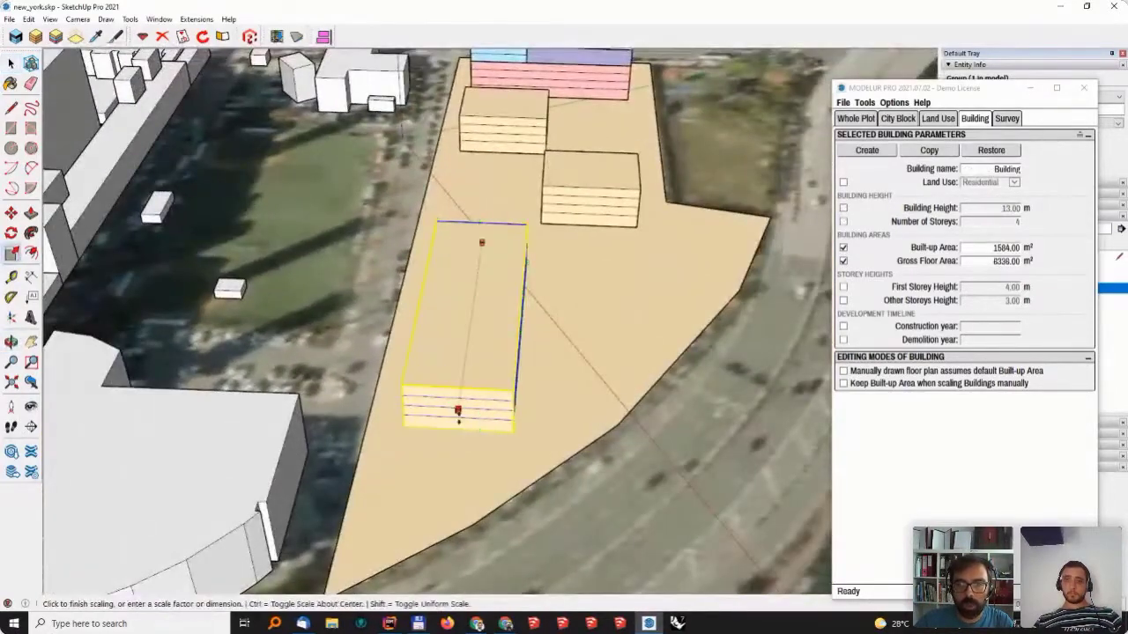
left_click(482, 242)
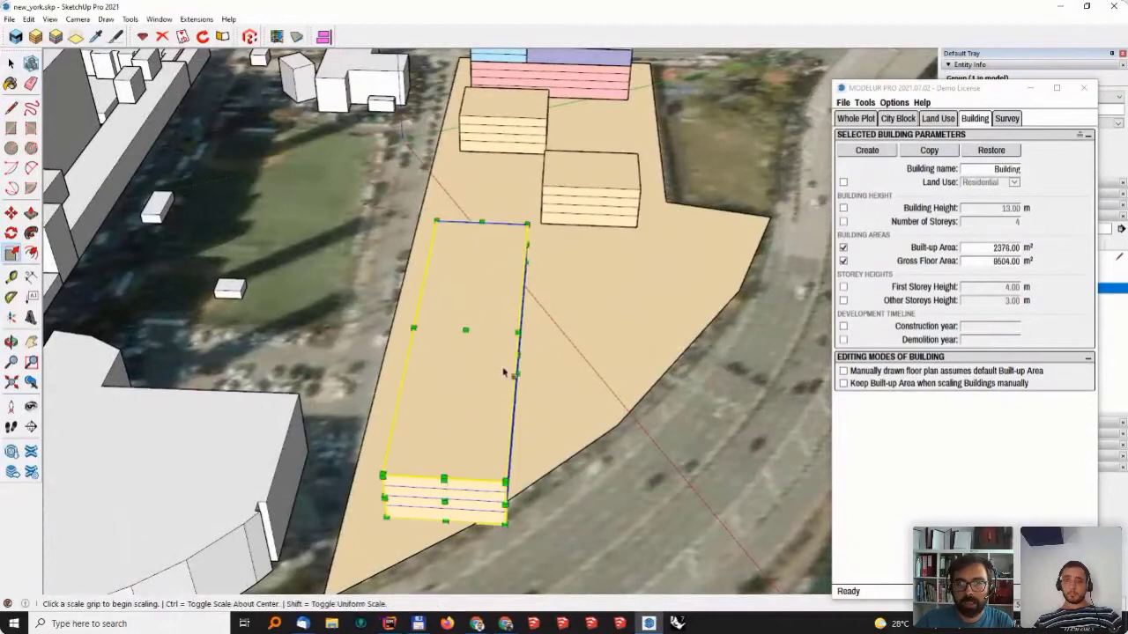
- Widen the large Residential building toward the waterfront road, giving it a built-up area of about 3564 m²
left_click(518, 350)
left_click(571, 352)
middle_click_drag(571, 352, 303, 449)
scroll(303, 448, "up", 3)
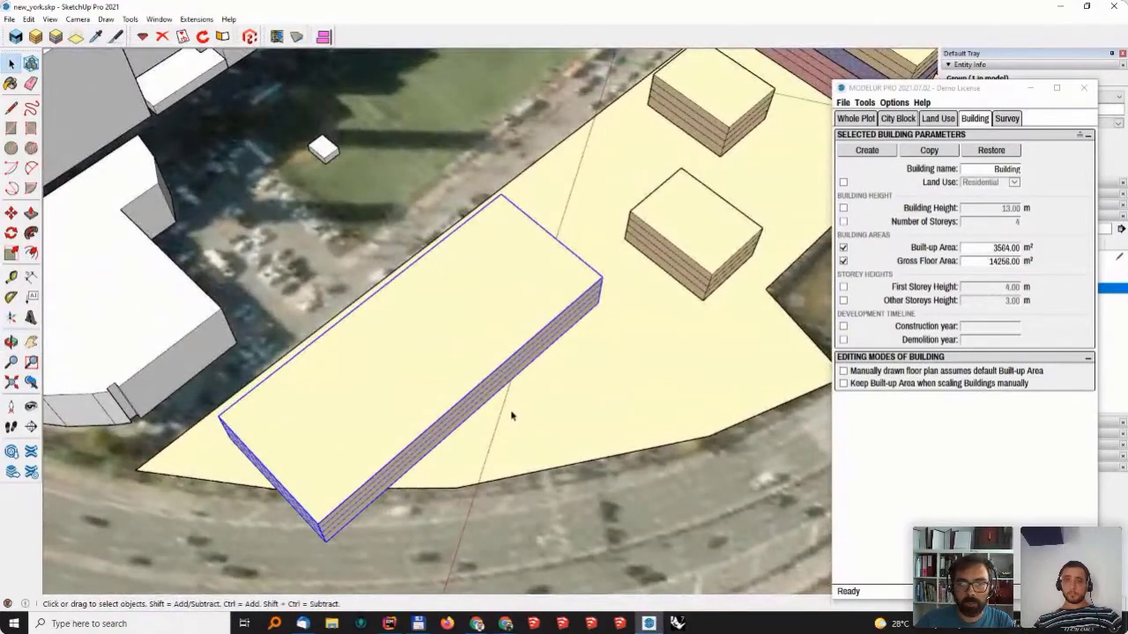
middle_click_drag(350, 480, 649, 395)
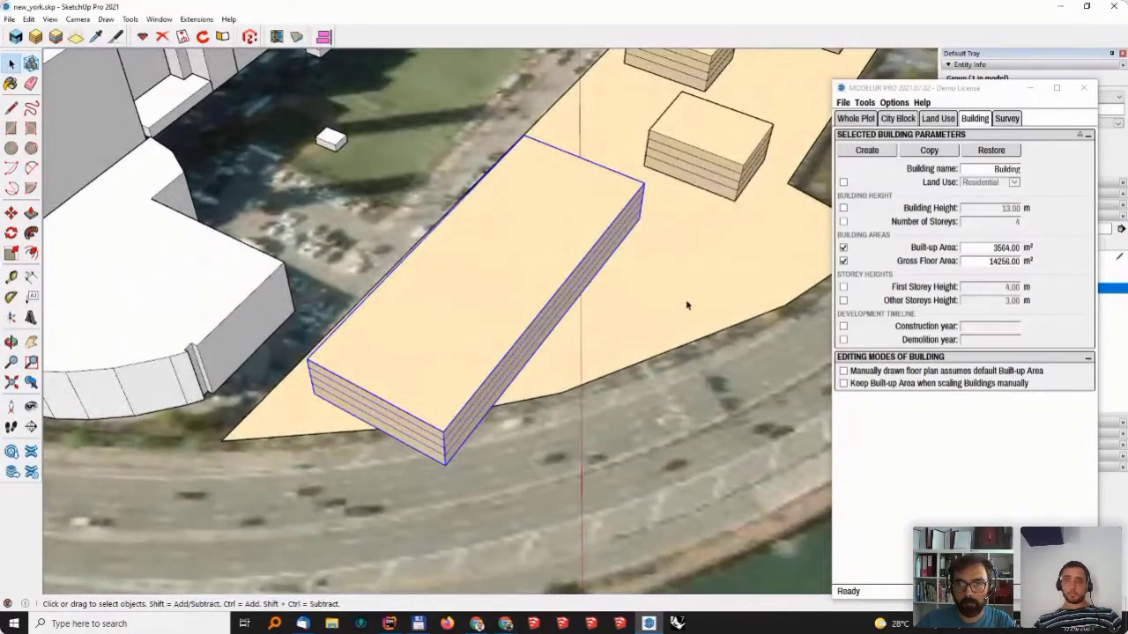
- Inside the large building, move the vertical corner edge that overhangs the road back into the plot, for a built-up area of about 3104 m²
double_click(435, 421)
left_click_drag(415, 381, 463, 516)
middle_click_drag(423, 494, 426, 355)
scroll(409, 419, "up", 3)
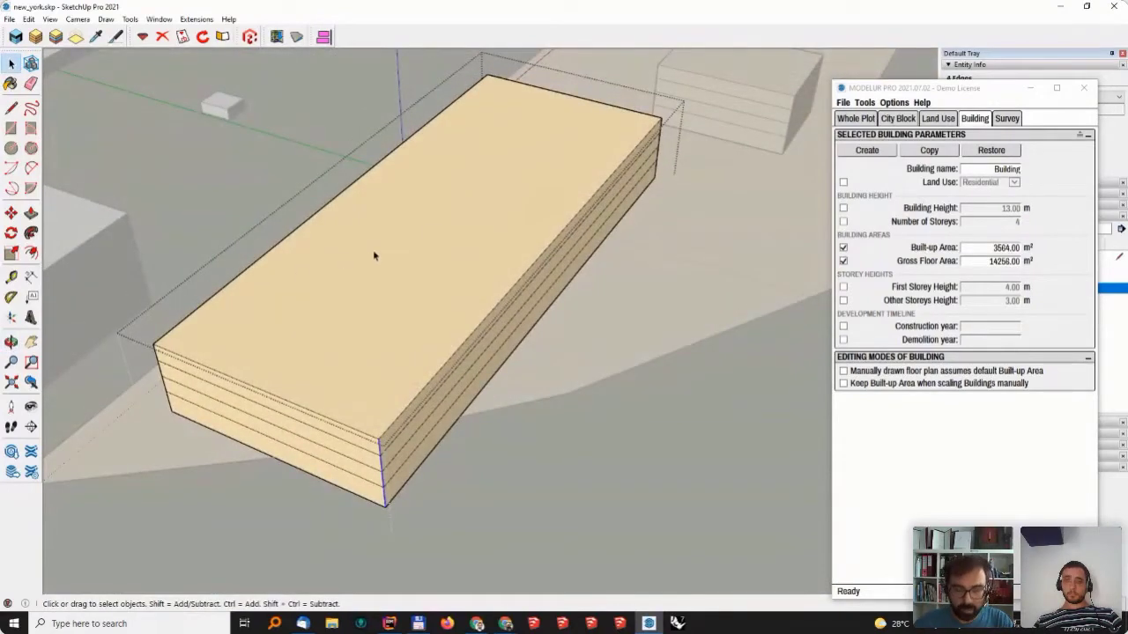
key("m")
left_click(385, 505)
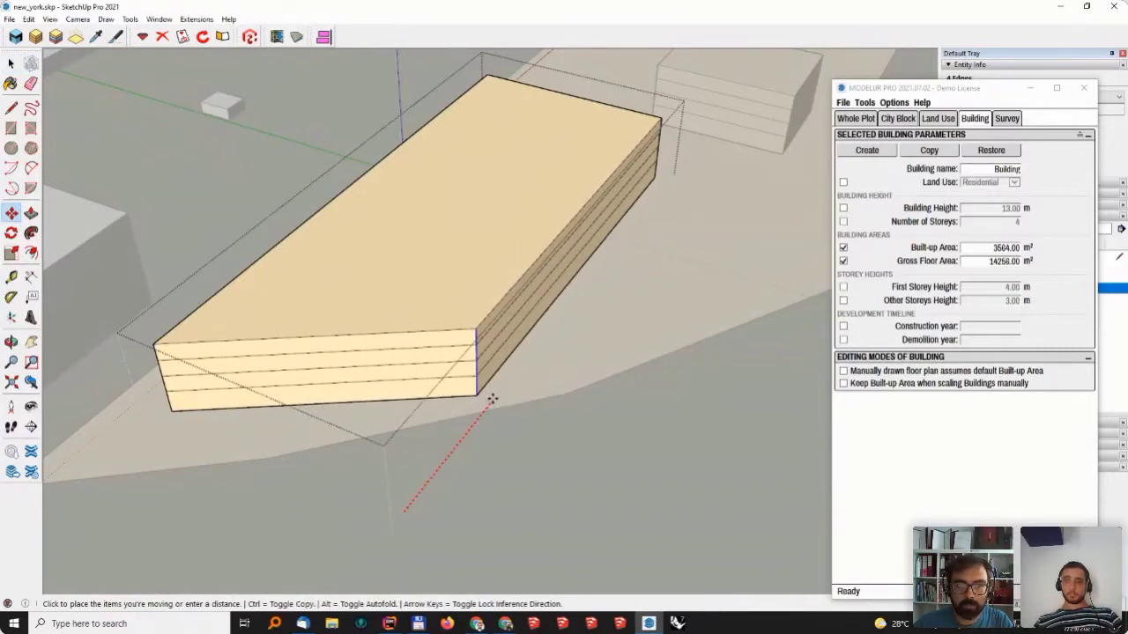
left_click(492, 396)
key("space")
scroll(510, 406, "up", 3)
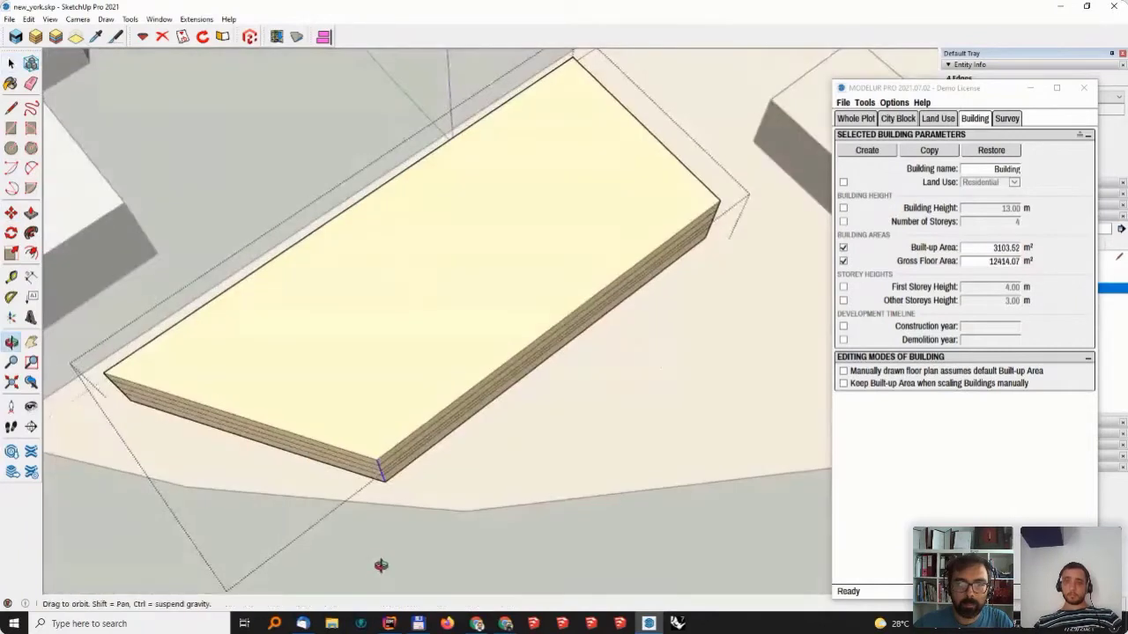
middle_click_drag(379, 563, 423, 516)
scroll(241, 393, "down", 3)
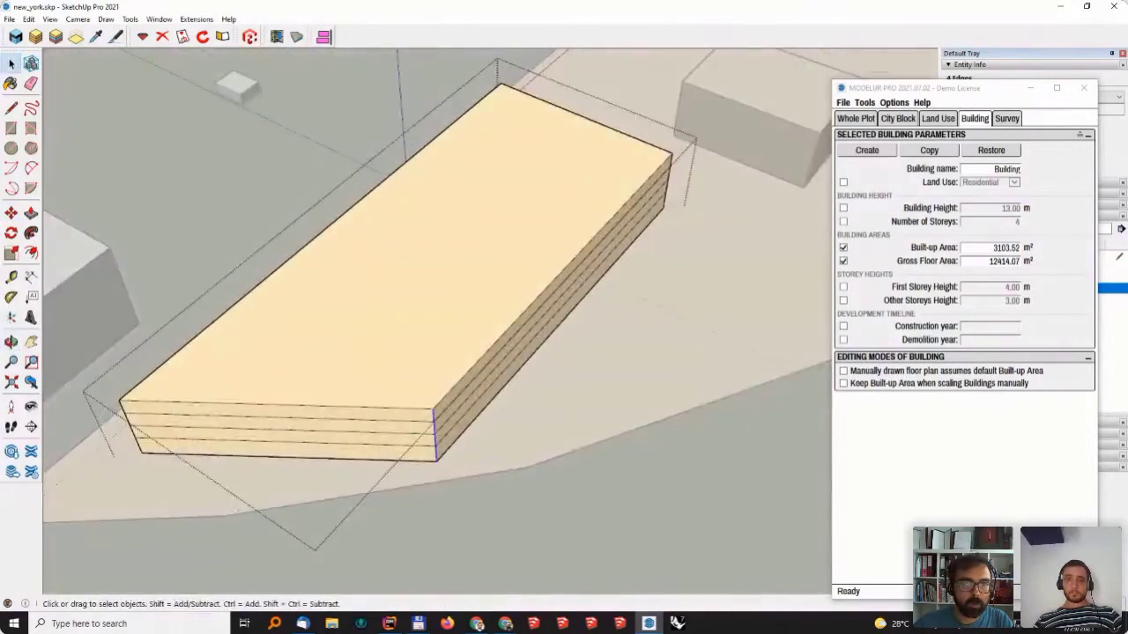
- Draw a line from roof to base across the building's slanted end wall, dividing it into two faces
left_click(10, 106)
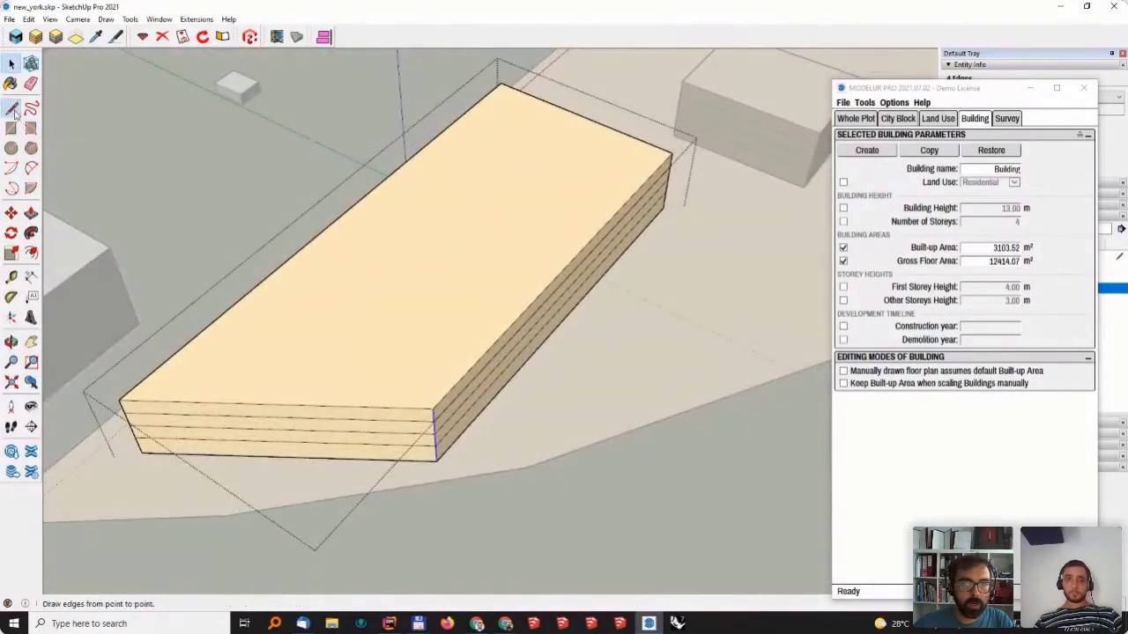
left_click(277, 405)
left_click(287, 458)
key("space")
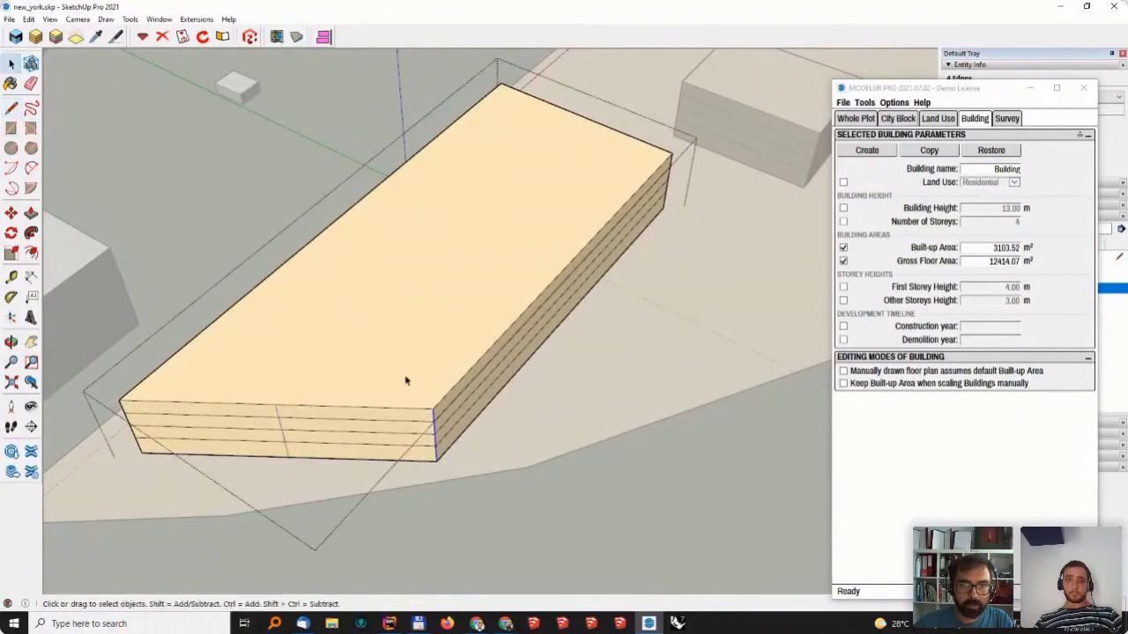
- Move the selected corner edge further in so the end wall bends at the dividing line, for a built-up area of about 3050 m²
middle_click_drag(496, 513, 420, 537)
key("m")
left_click(447, 484)
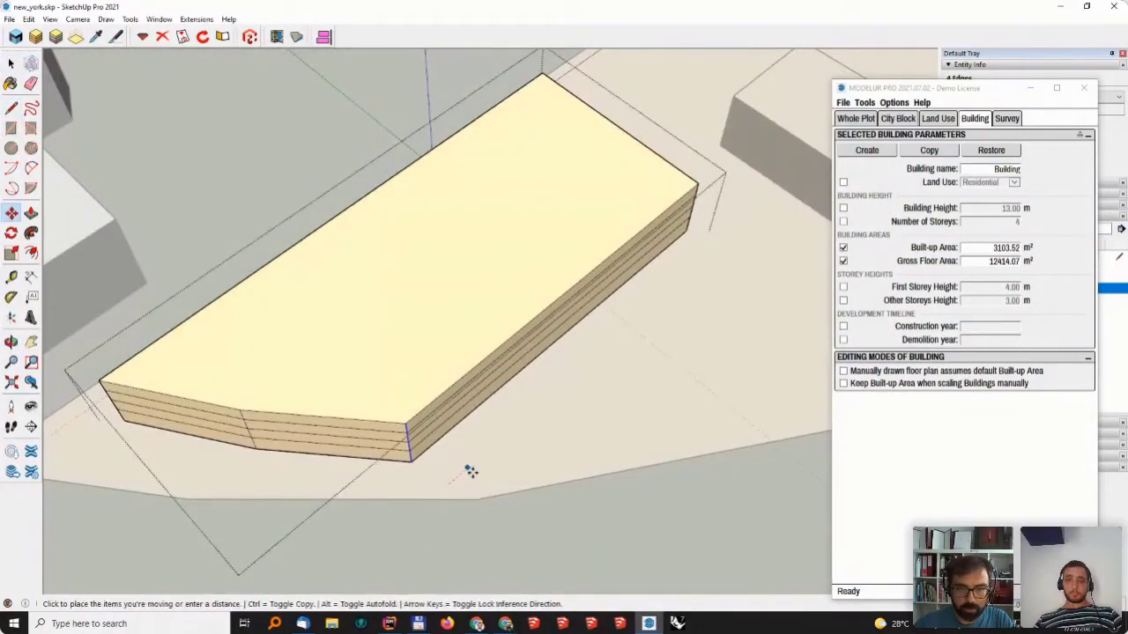
left_click(477, 464)
key("space")
- Leave the building's editing and scale it lengthwise toward the plot's pointed end, for a built-up area of about 3538 m²
middle_click_drag(478, 466, 271, 381)
left_click(271, 380)
key("s")
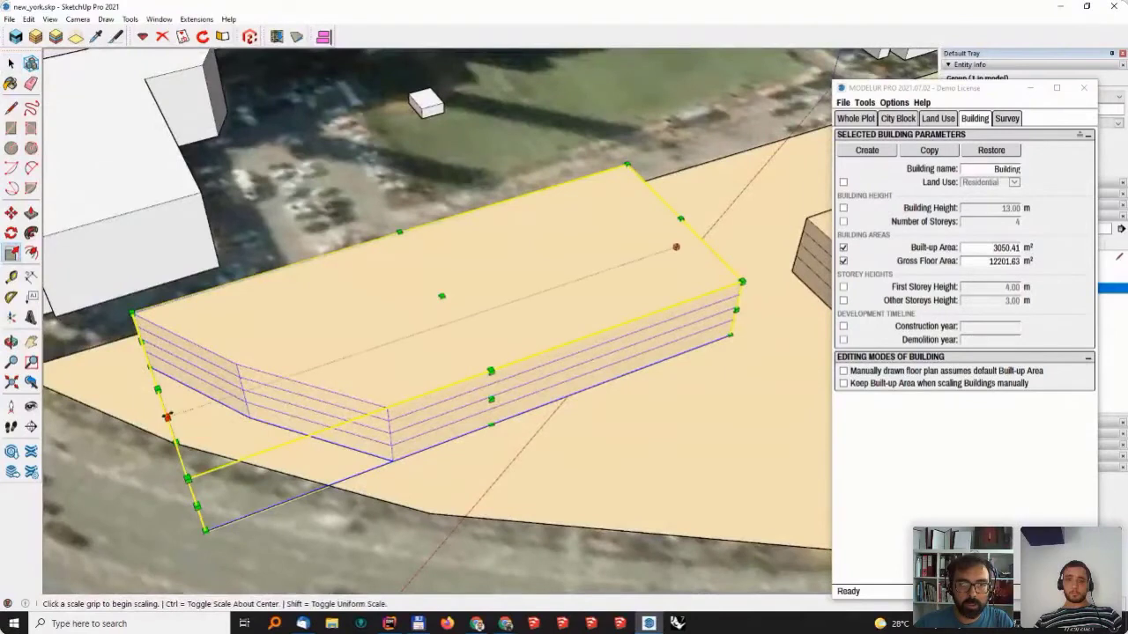
left_click(159, 423)
left_click(70, 454)
key("space")
middle_click_drag(391, 423, 257, 197)
- Split the building with a diagonal cut across its roof, separating the angled end near the plot's tip
left_click(115, 37)
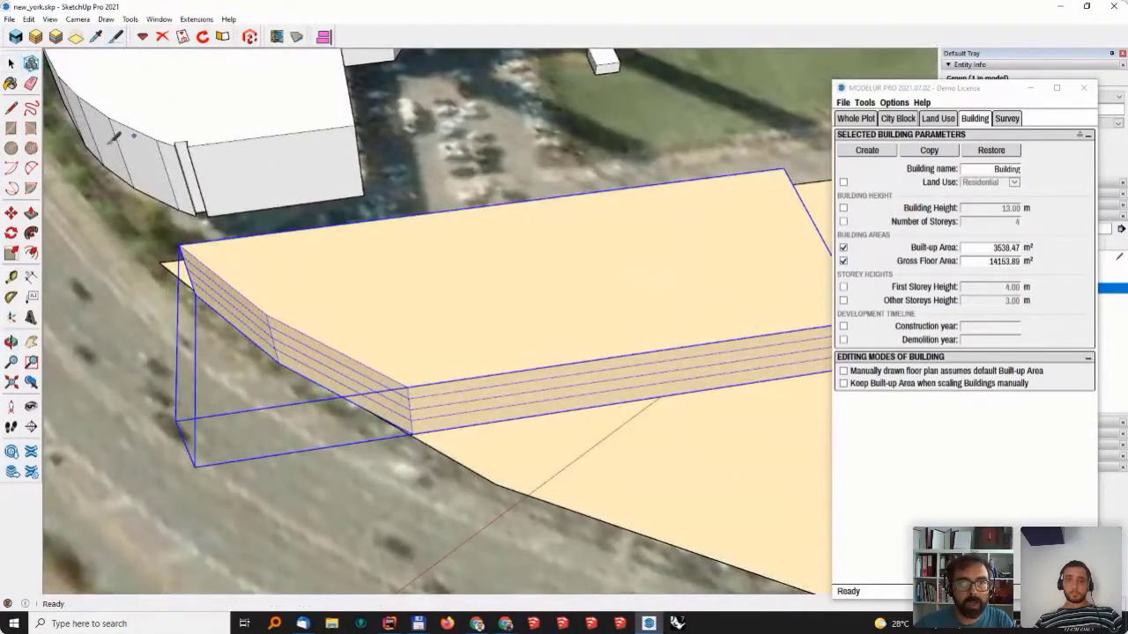
left_click(279, 232)
left_click(364, 336)
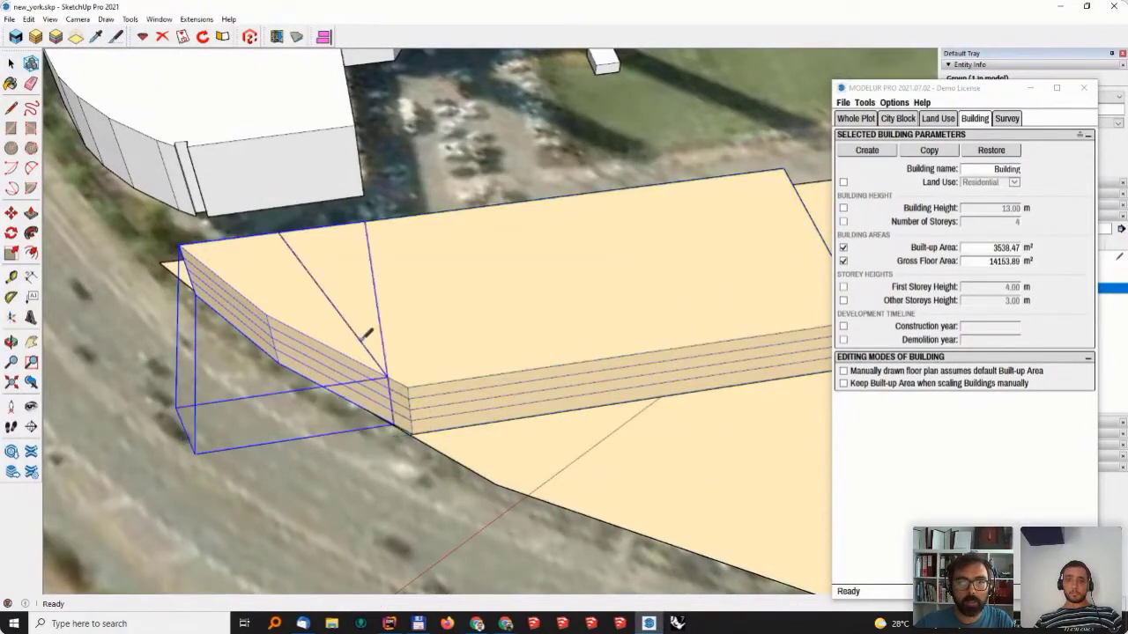
- Delete the cut-off angled end of the large building and split a triangular corner piece of about 108 m² off the remaining building
key("Delete")
left_click(380, 352)
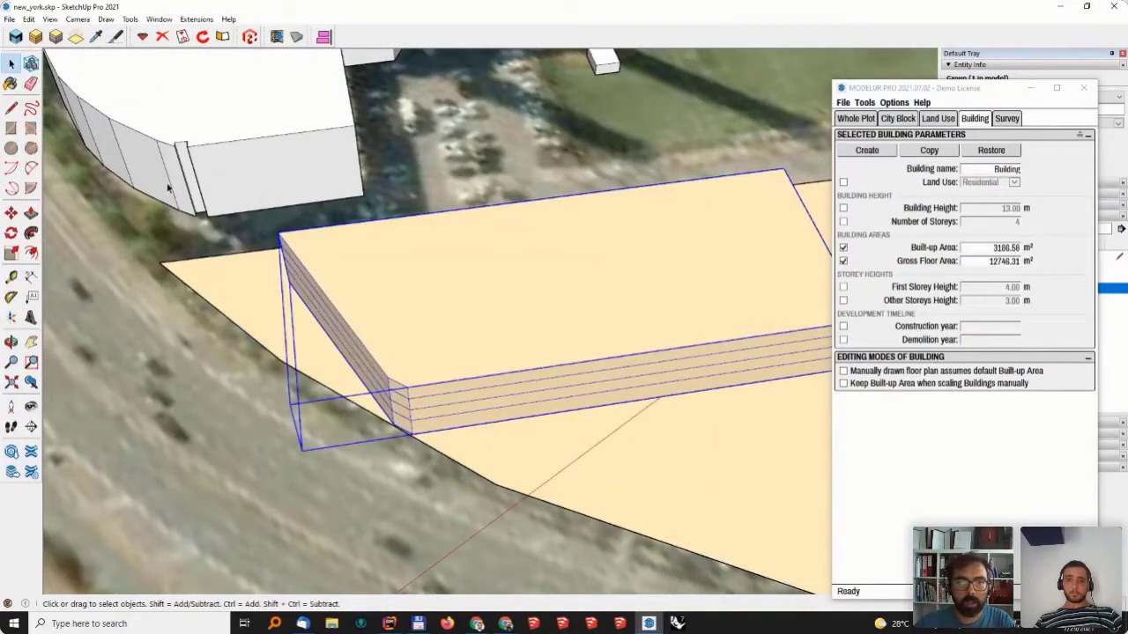
left_click(116, 36)
left_click(338, 311)
left_click(471, 382)
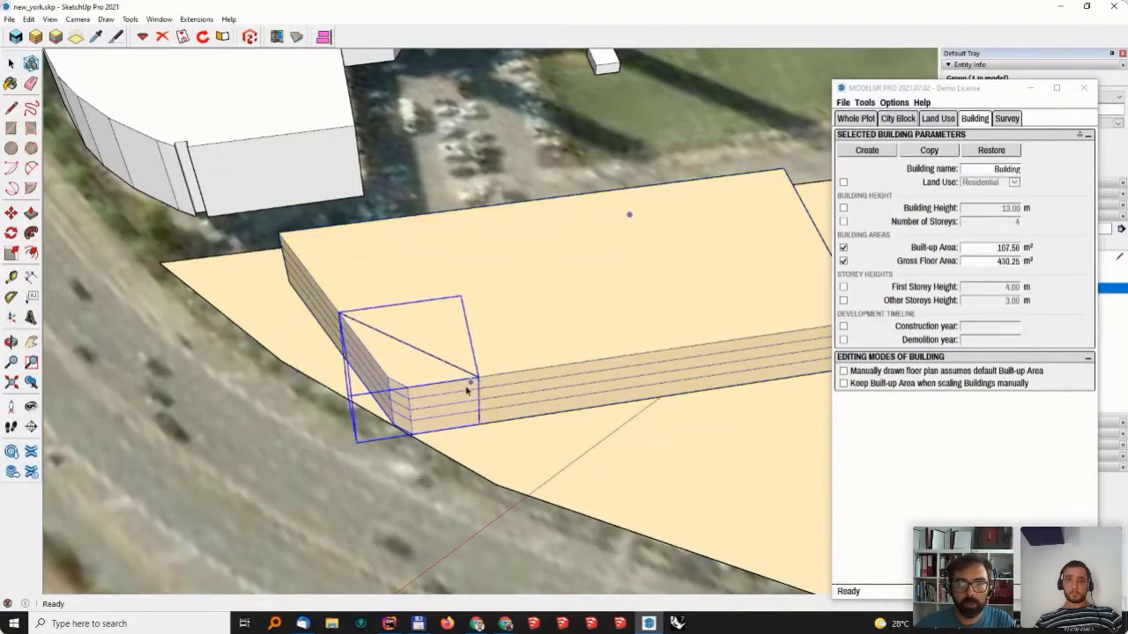
- Try scaling the height of the split-off triangular corner piece
middle_click_drag(429, 401, 402, 324)
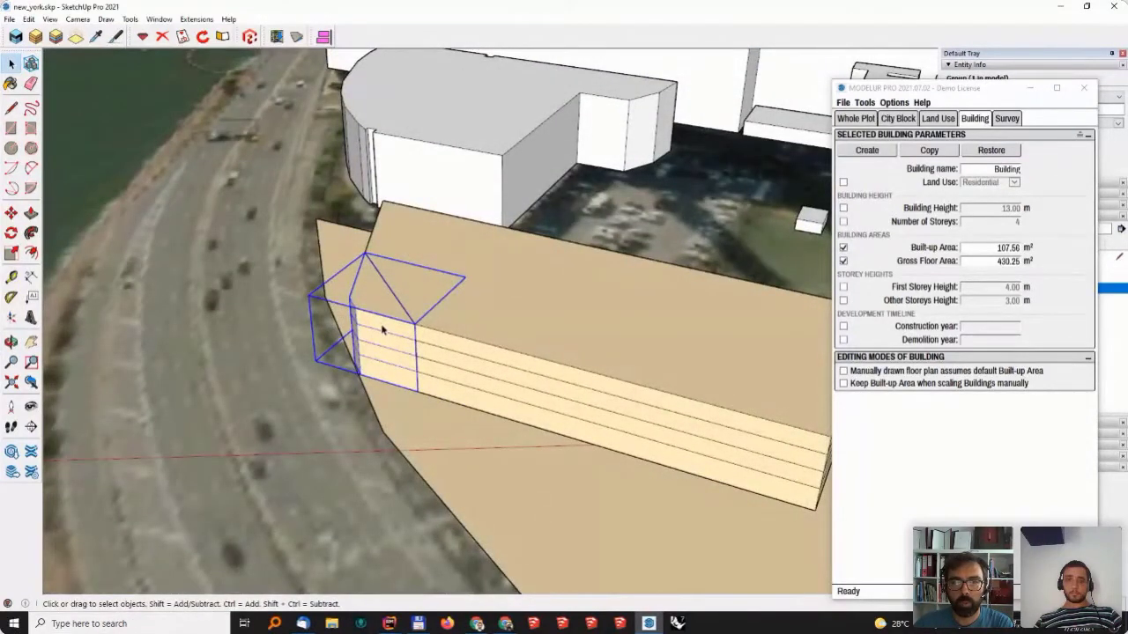
key("s")
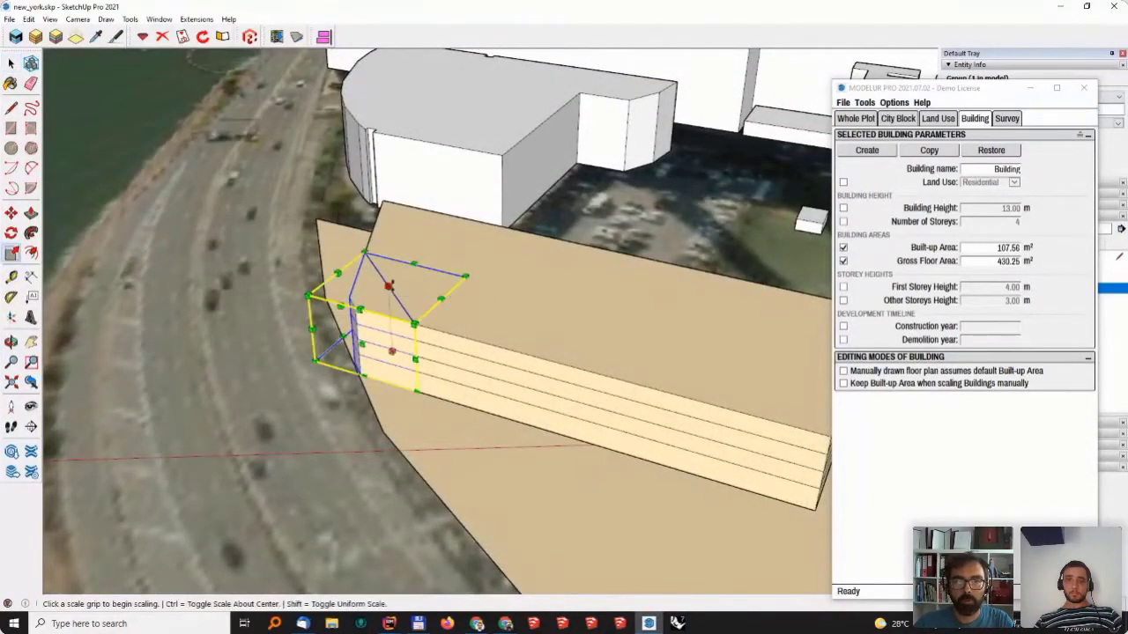
left_click(392, 288)
left_click(475, 327)
mouse_move(476, 328)
middle_mouse_down()
mouse_move(458, 399)
mouse_move(381, 324)
mouse_move(353, 370)
mouse_move(323, 305)
mouse_move(643, 393)
mouse_move(573, 345)
mouse_move(657, 297)
mouse_move(517, 541)
mouse_move(564, 387)
mouse_move(603, 333)
mouse_move(471, 349)
middle_mouse_up()
- Delete the triangular corner piece and select the remaining large building
key("Delete")
left_click(643, 393)
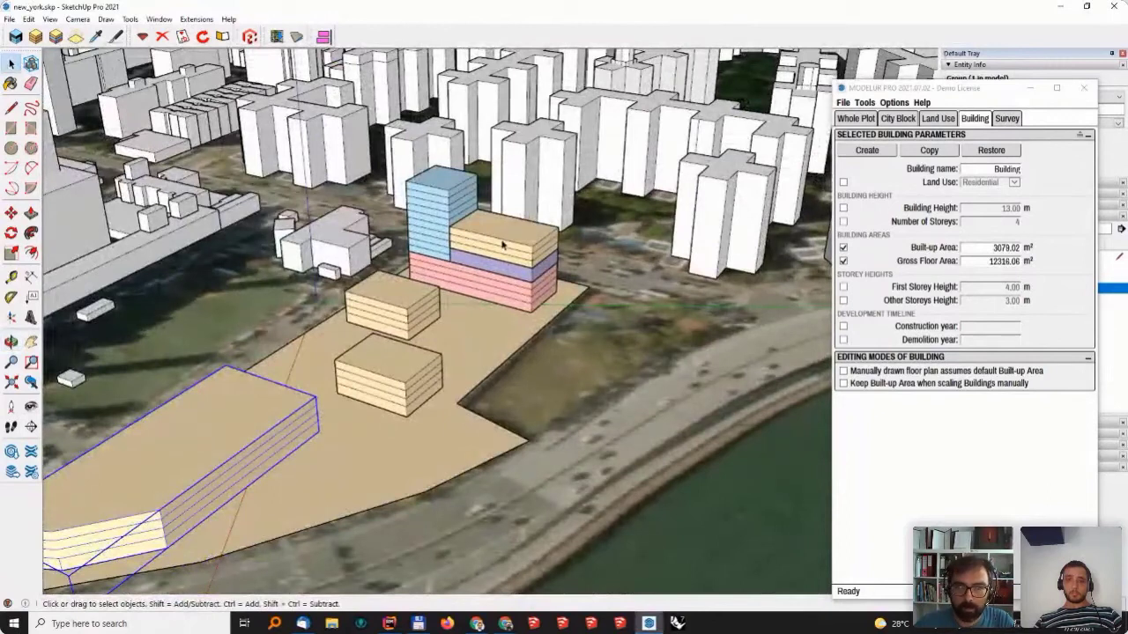
- Open the mixed-use complex building for editing and shorten its Office storey lengthwise to a built-up area of about 608 m²
double_click(521, 280)
scroll(524, 278, "up", 3)
left_click(532, 274)
scroll(532, 273, "up", 2)
key("s")
left_click(558, 255)
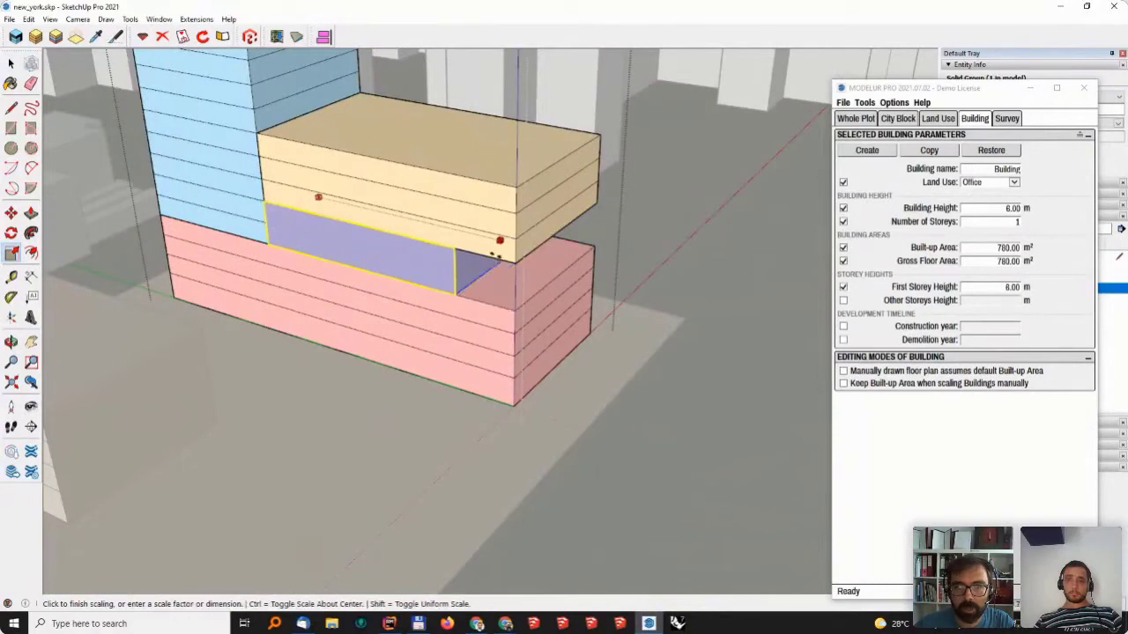
left_click(498, 280)
key("space")
key("Escape")
middle_click_drag(498, 388, 492, 231)
middle_click_drag(479, 447, 546, 316)
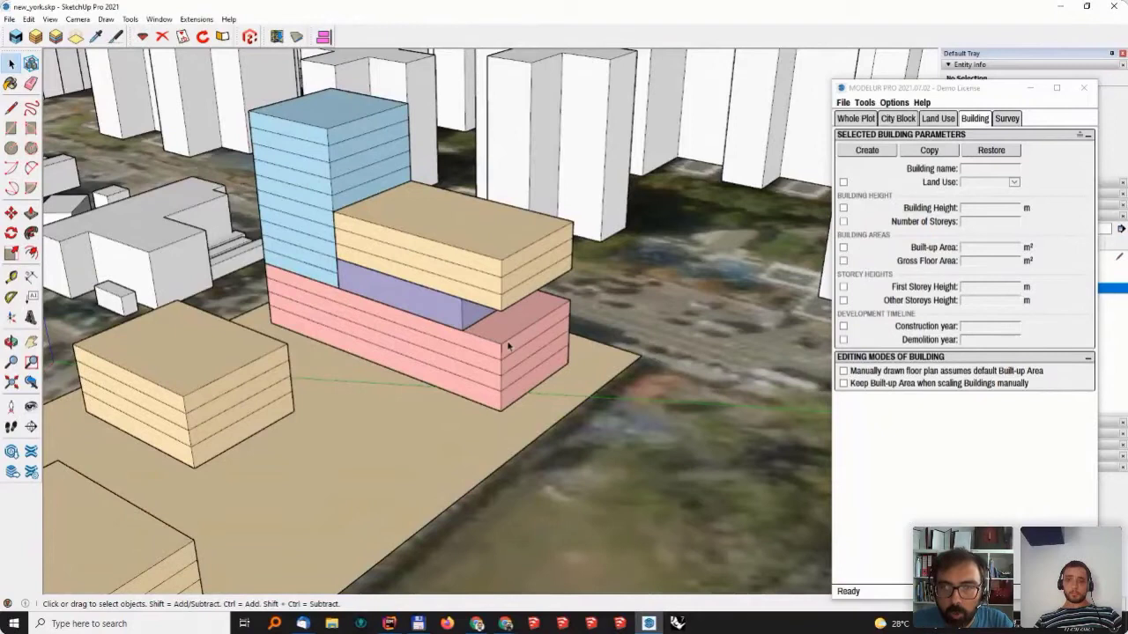
scroll(483, 341, "down", 2)
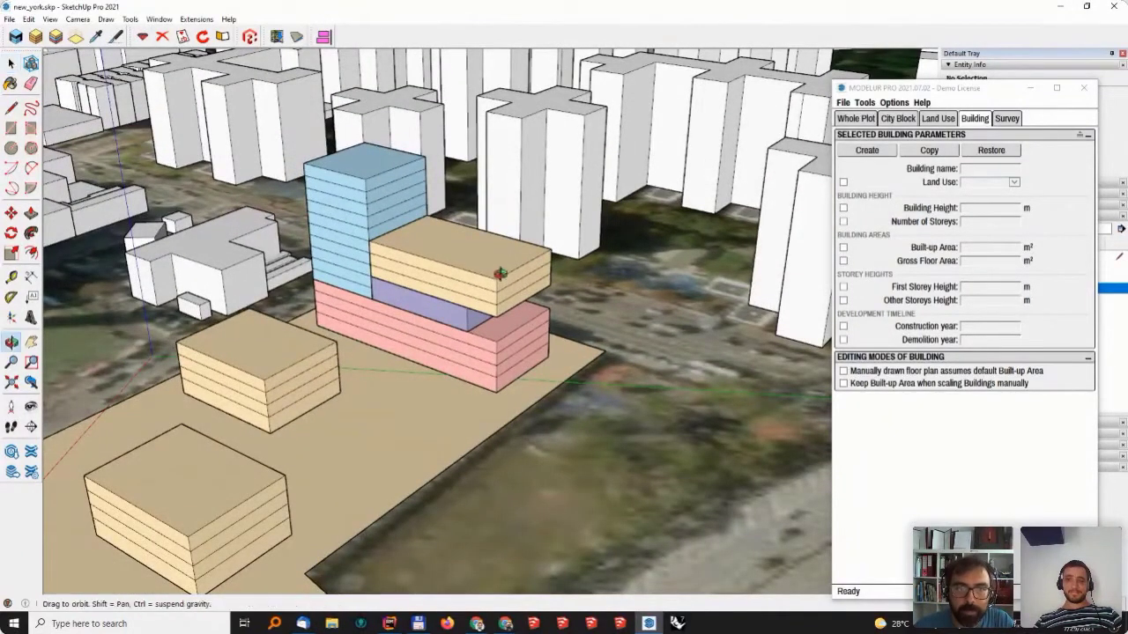
middle_click_drag(501, 272, 517, 259)
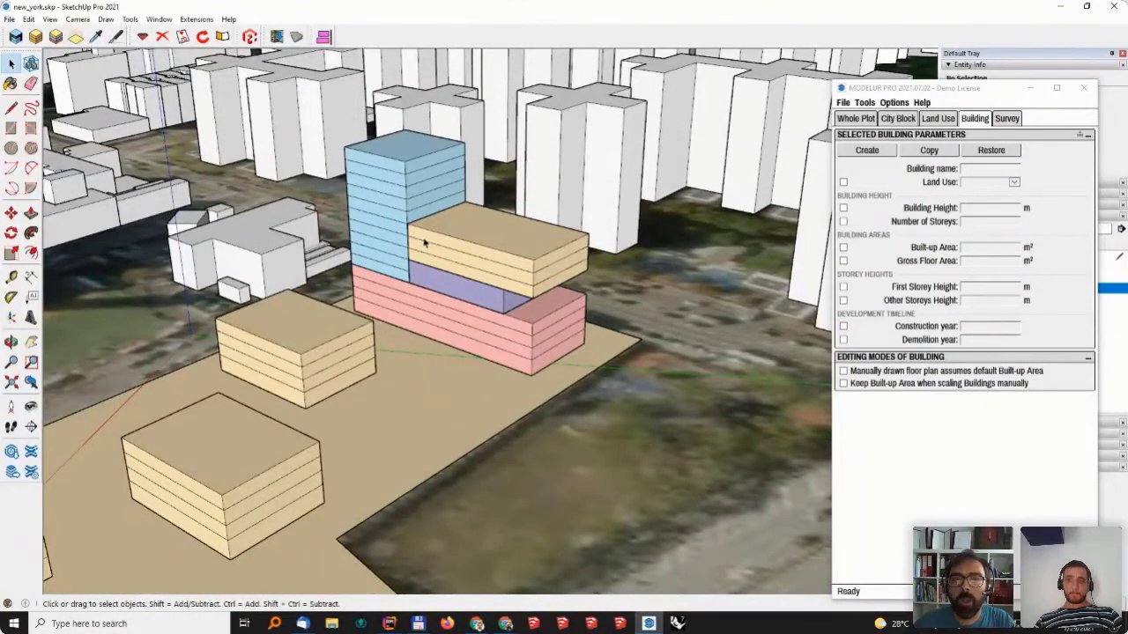
middle_click_drag(467, 218, 445, 319)
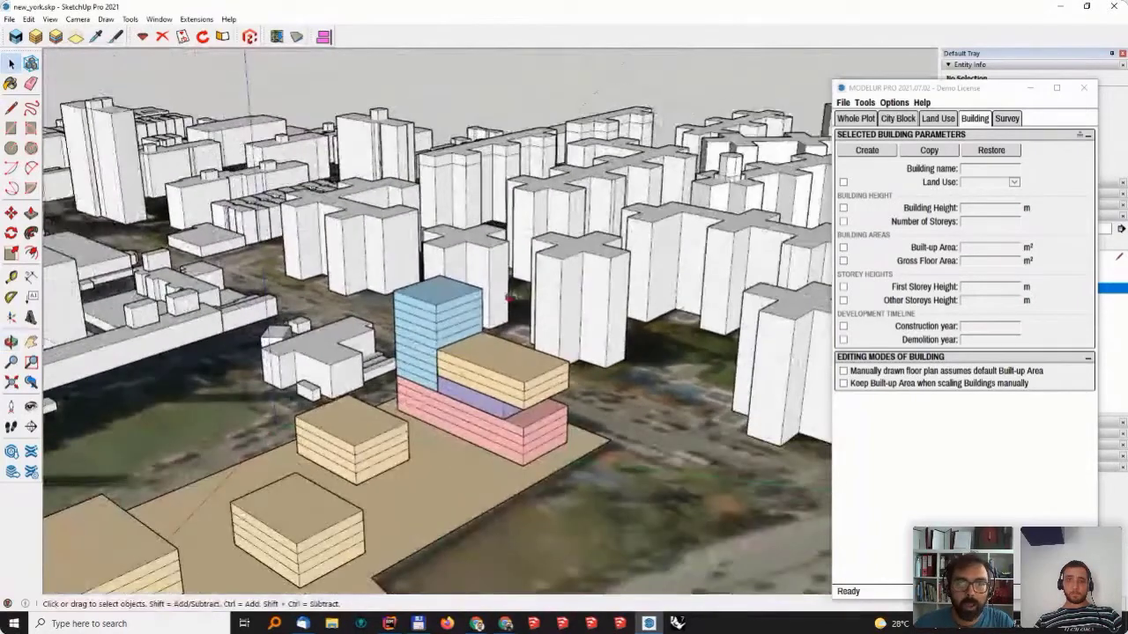
middle_click_drag(473, 321, 563, 282)
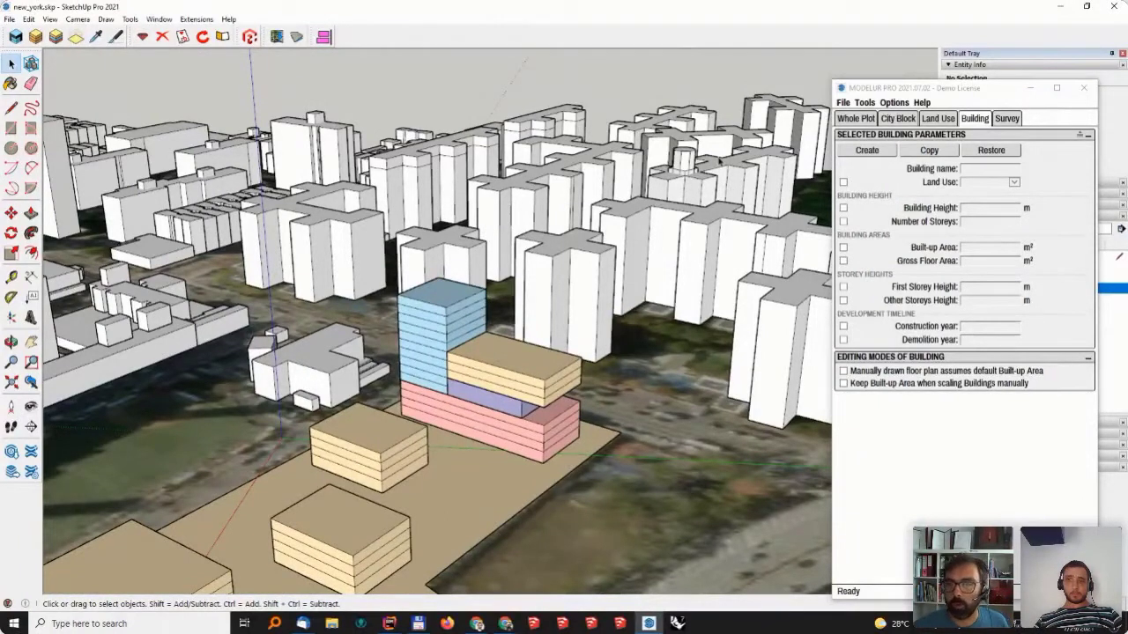
- Turn on the on-screen survey of the selected building, first as Basic and finally as Full
left_click(1005, 121)
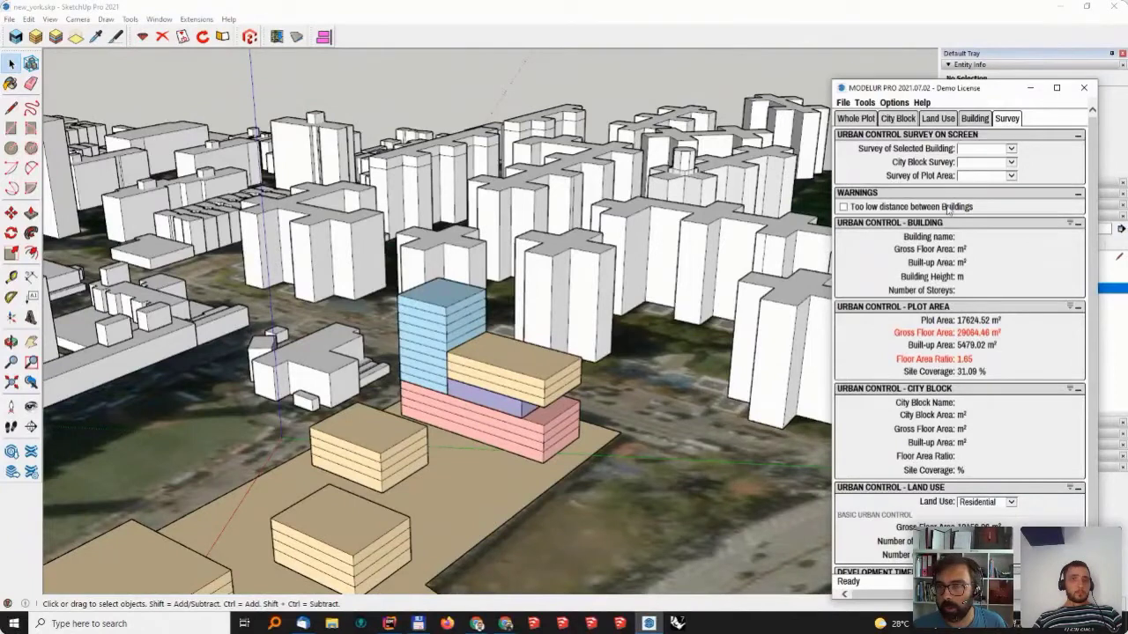
left_click(991, 149)
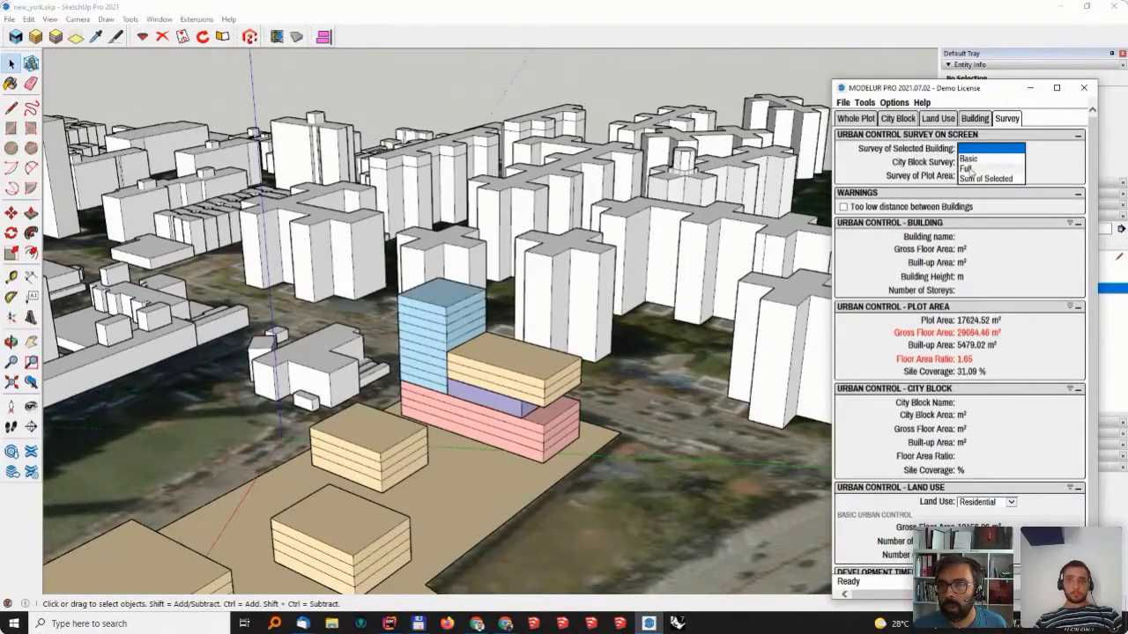
left_click(966, 169)
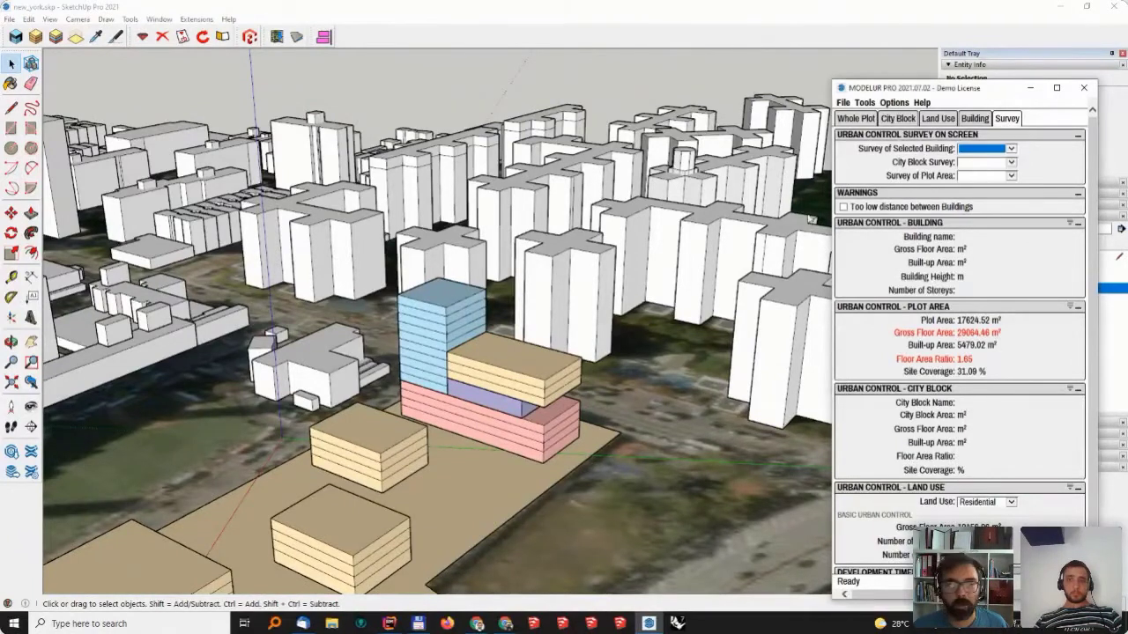
left_click(992, 149)
left_click(969, 160)
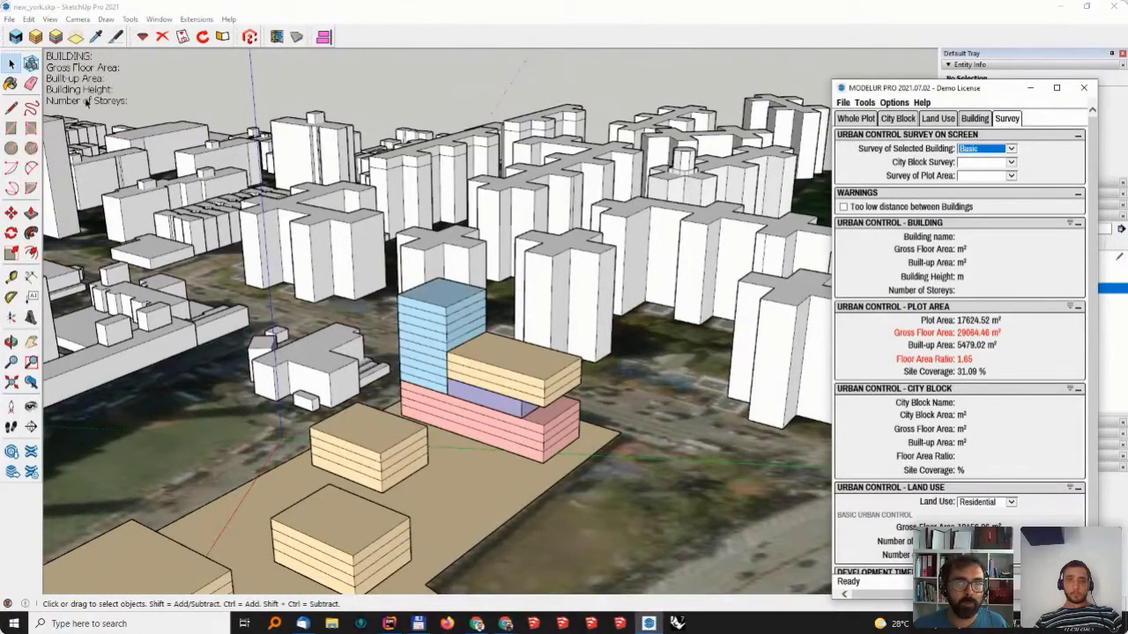
left_click(991, 149)
left_click(969, 168)
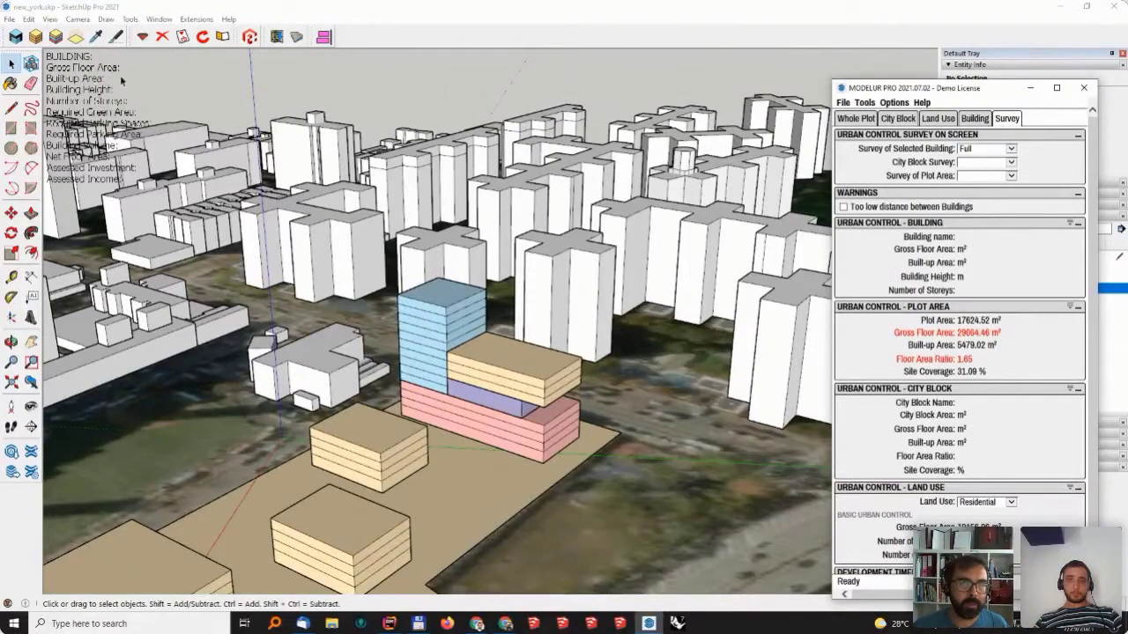
- Move the Modelur window clear of the entity information and set the on-screen survey text's font to Tahoma Bold, 14 points
left_click_drag(984, 90, 822, 58)
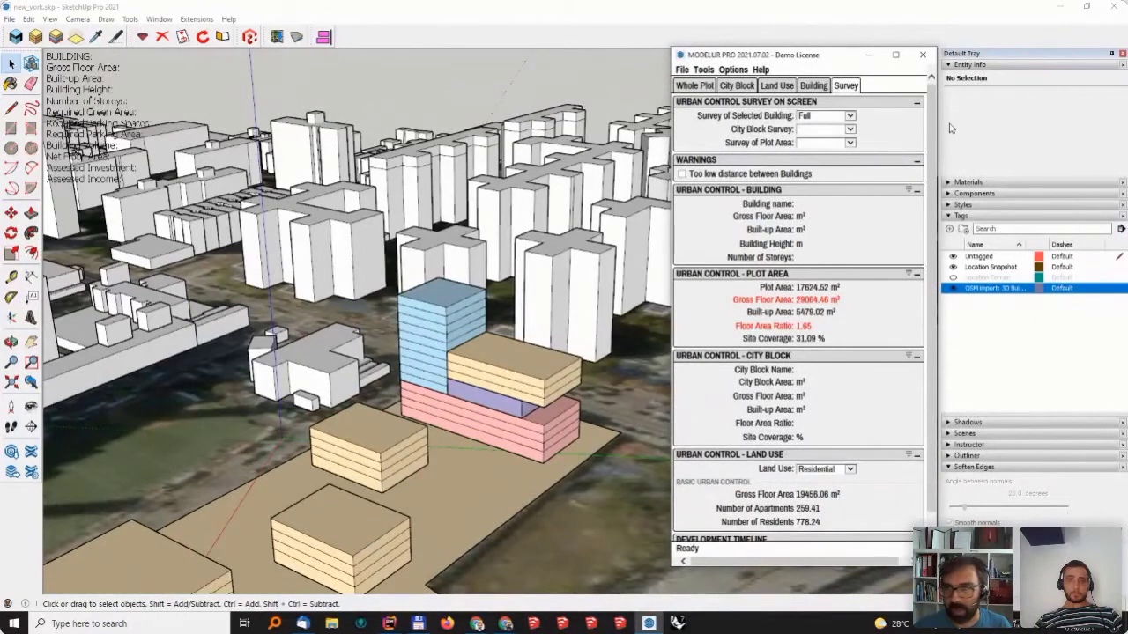
left_click(949, 67)
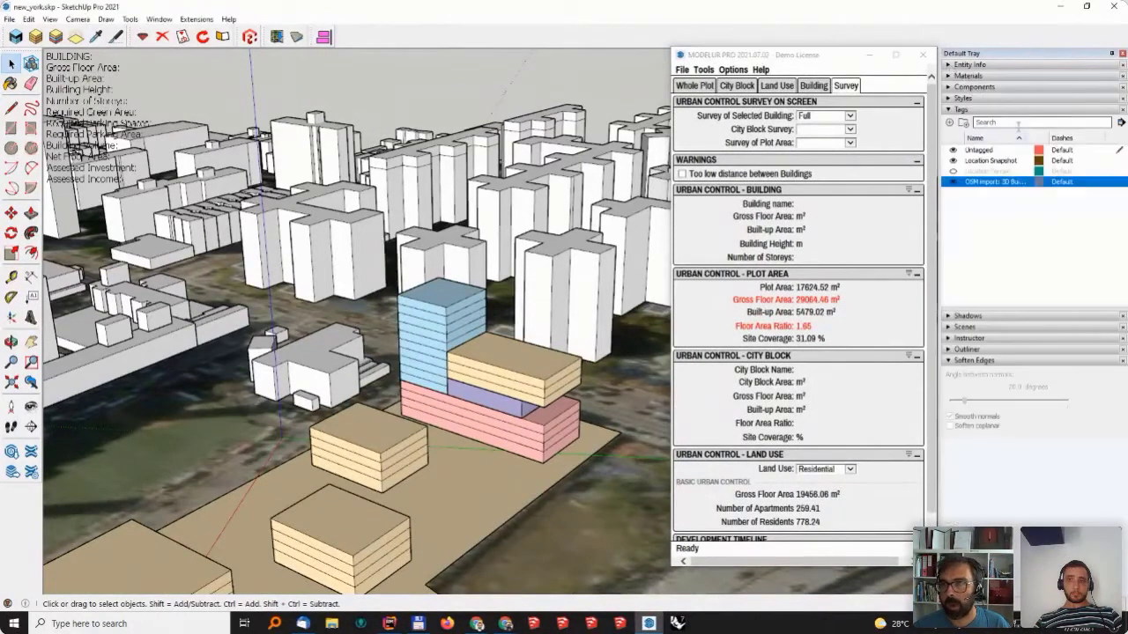
left_click(948, 66)
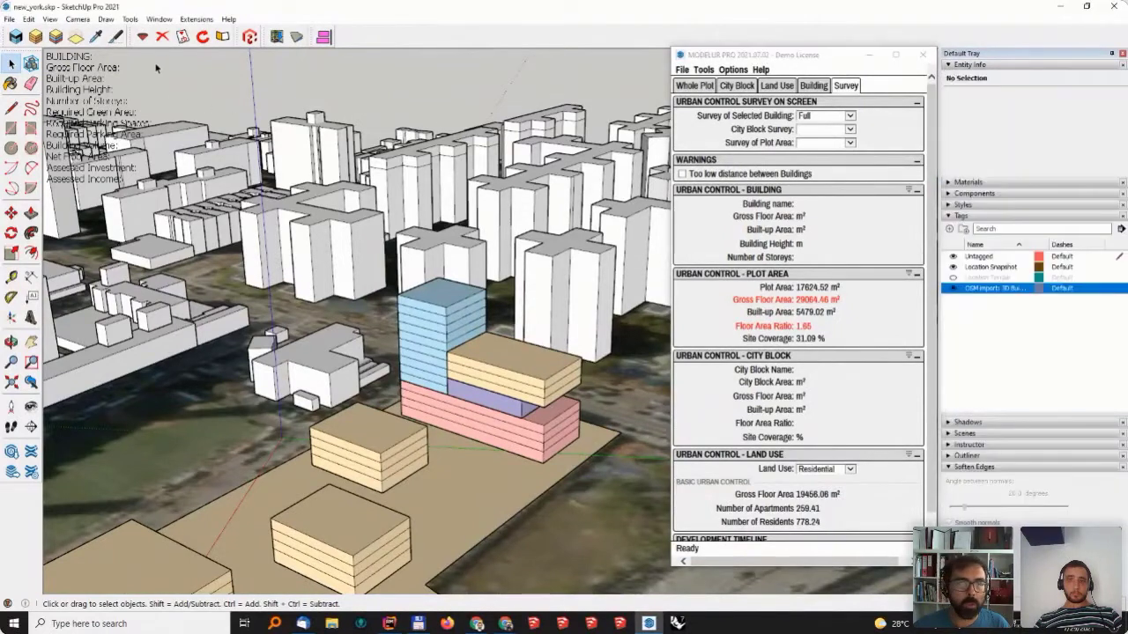
left_click(85, 67)
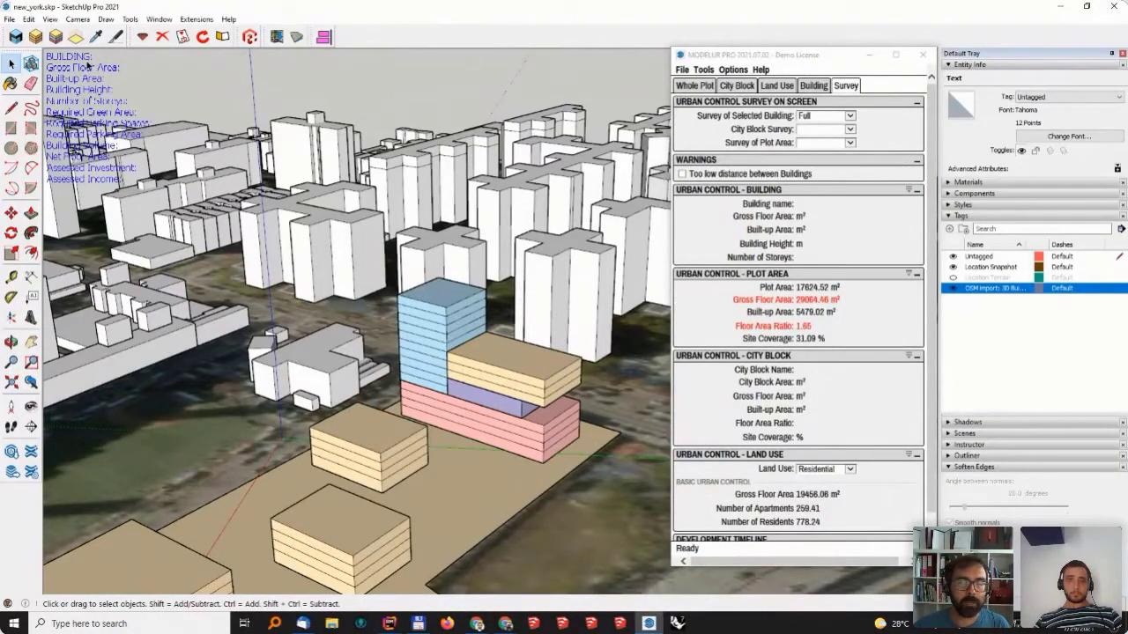
left_click(1062, 137)
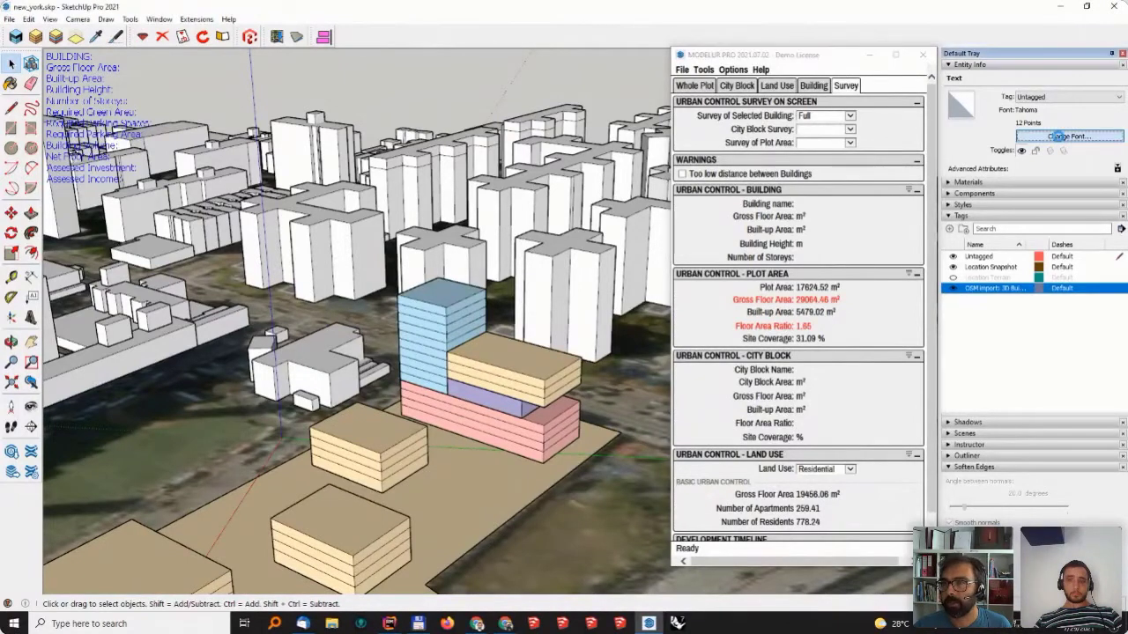
left_click(550, 274)
left_click(598, 273)
left_click(679, 240)
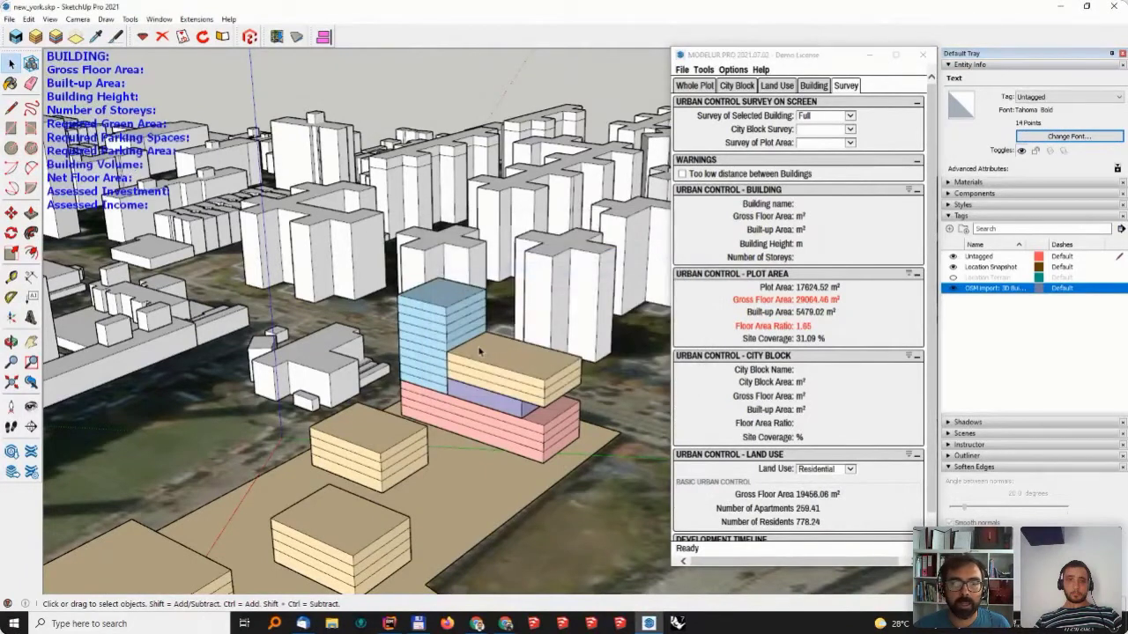
- Select the complex building and compare its Basic and Full on-screen surveys, leaving the survey at Full
left_click(444, 427)
middle_click_drag(445, 427, 533, 396)
left_click(823, 115)
left_click(824, 115)
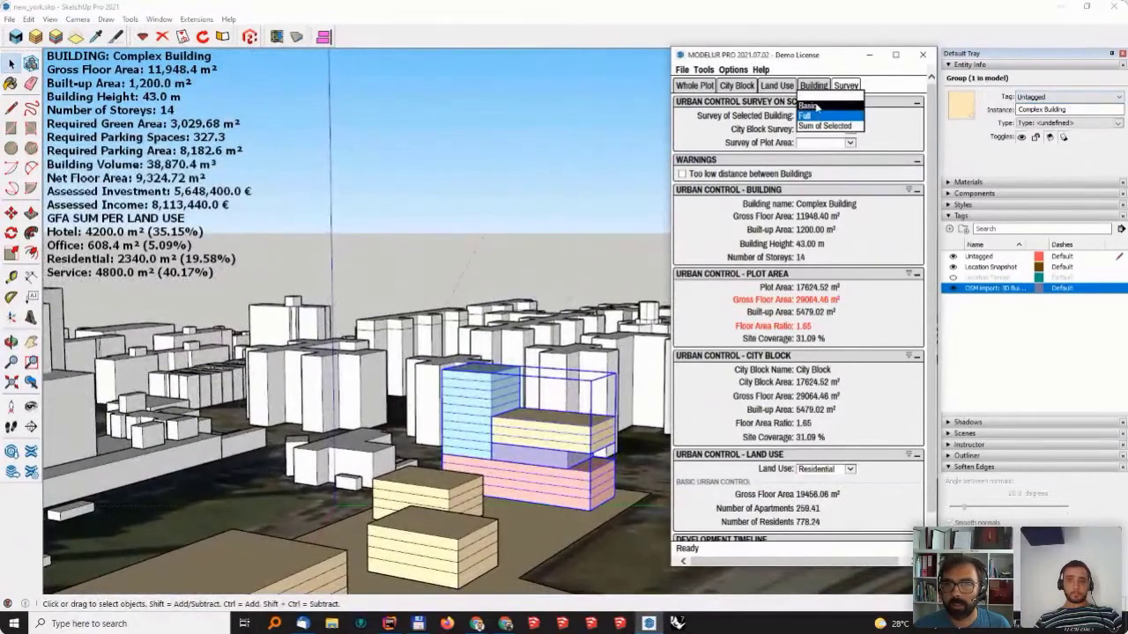
left_click(807, 106)
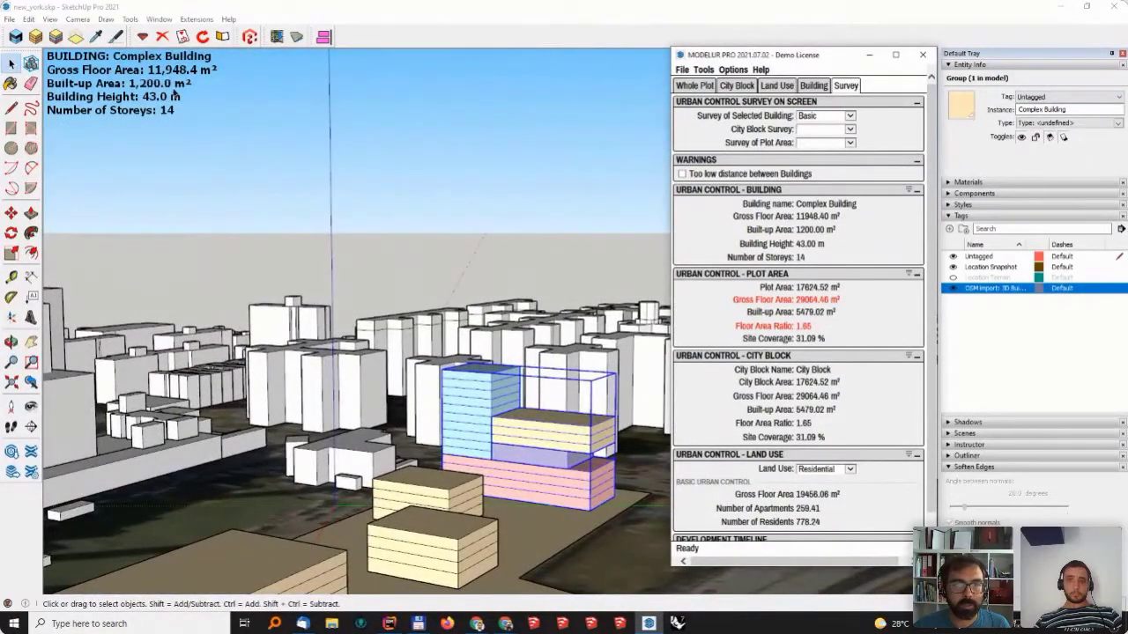
left_click(823, 115)
left_click(824, 128)
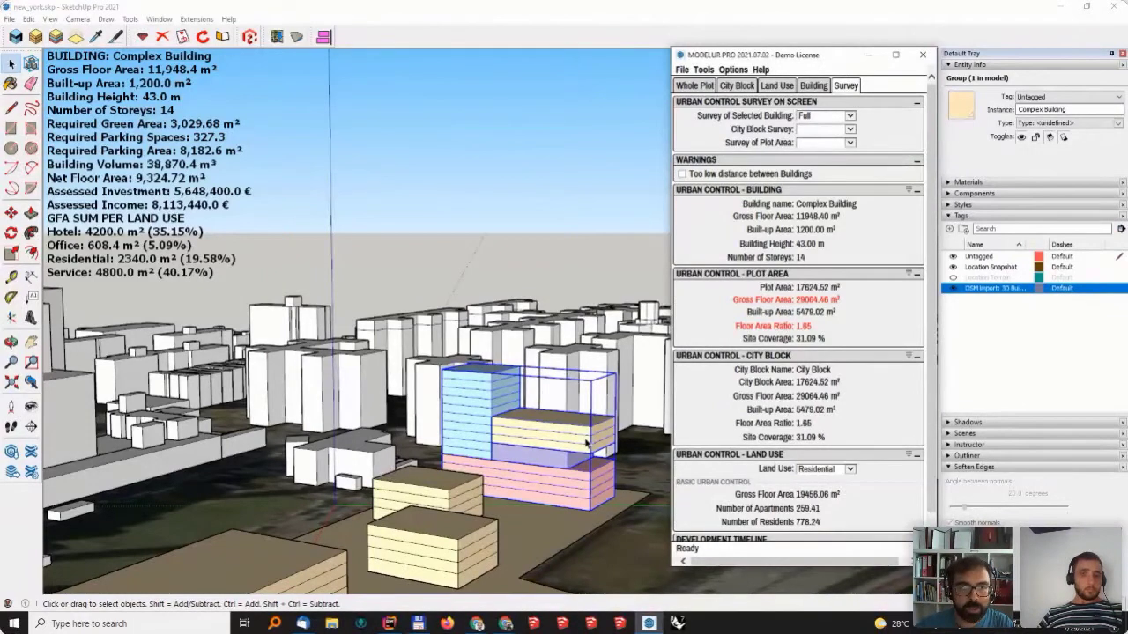
- Set the complex building's number of storeys to 12
left_click(813, 86)
double_click(844, 189)
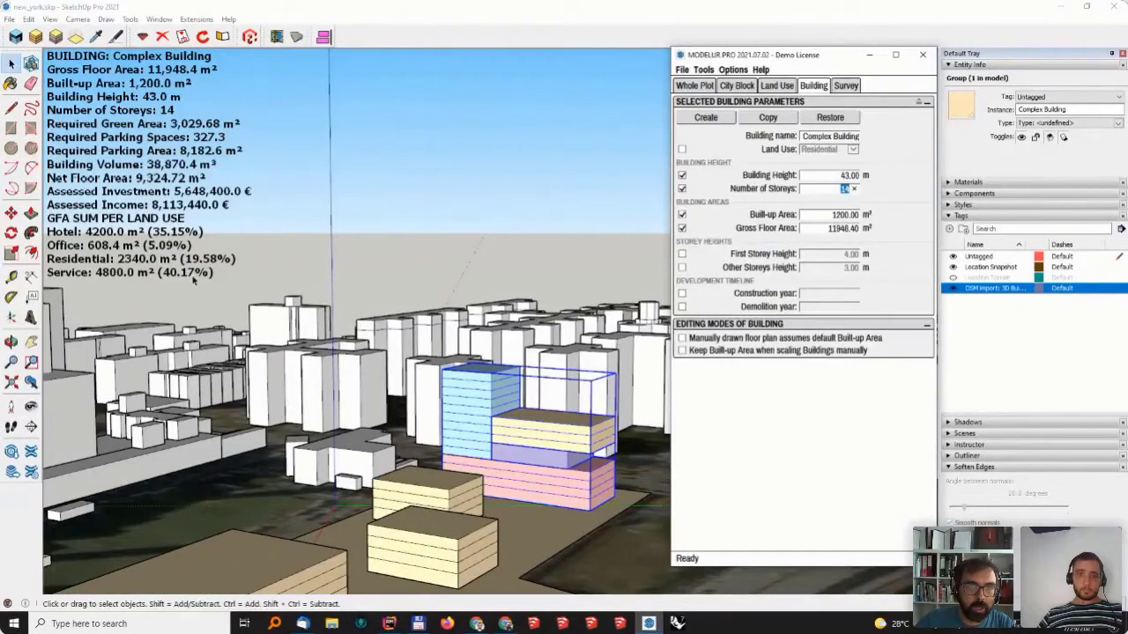
type("12")
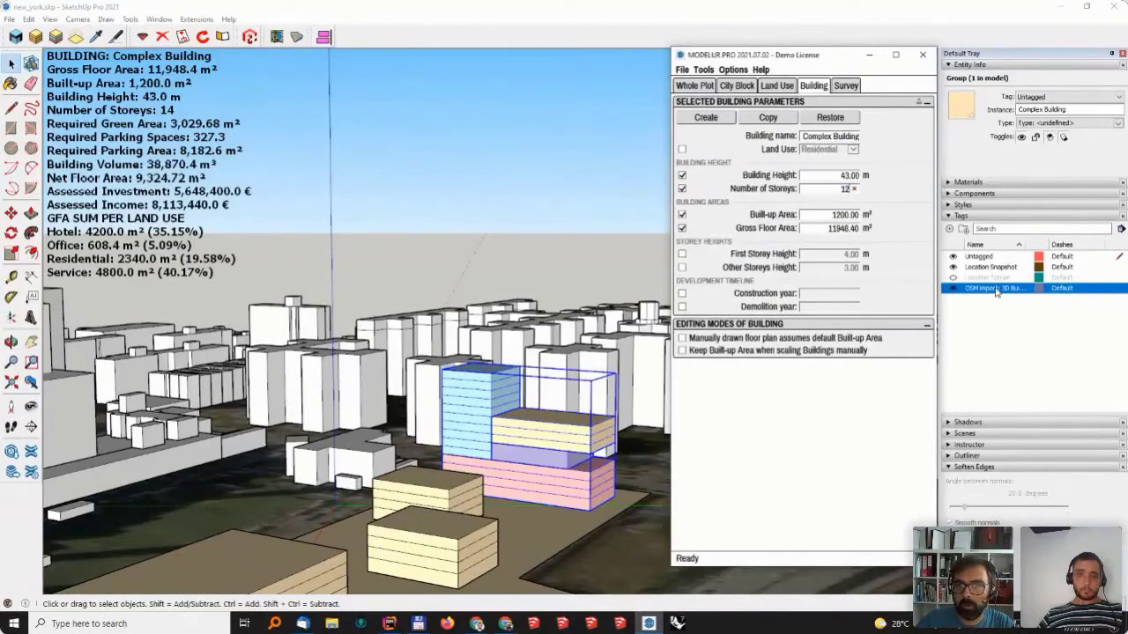
key("Return")
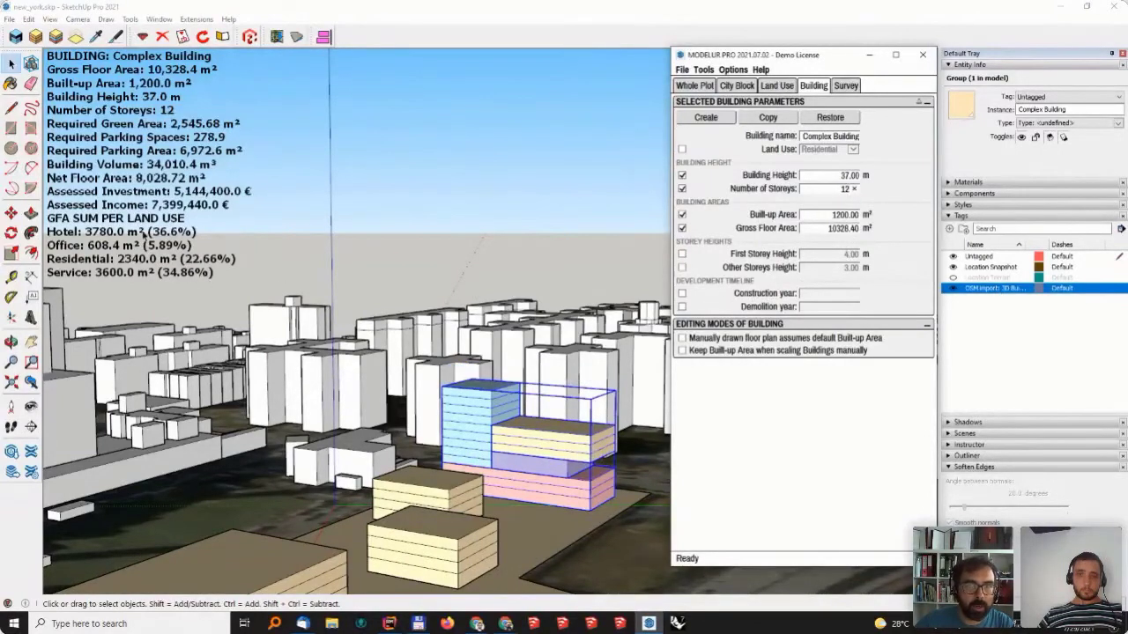
- Open the complex building for editing and shorten its Residential block lengthwise to a built-up area of about 390 m²
double_click(560, 440)
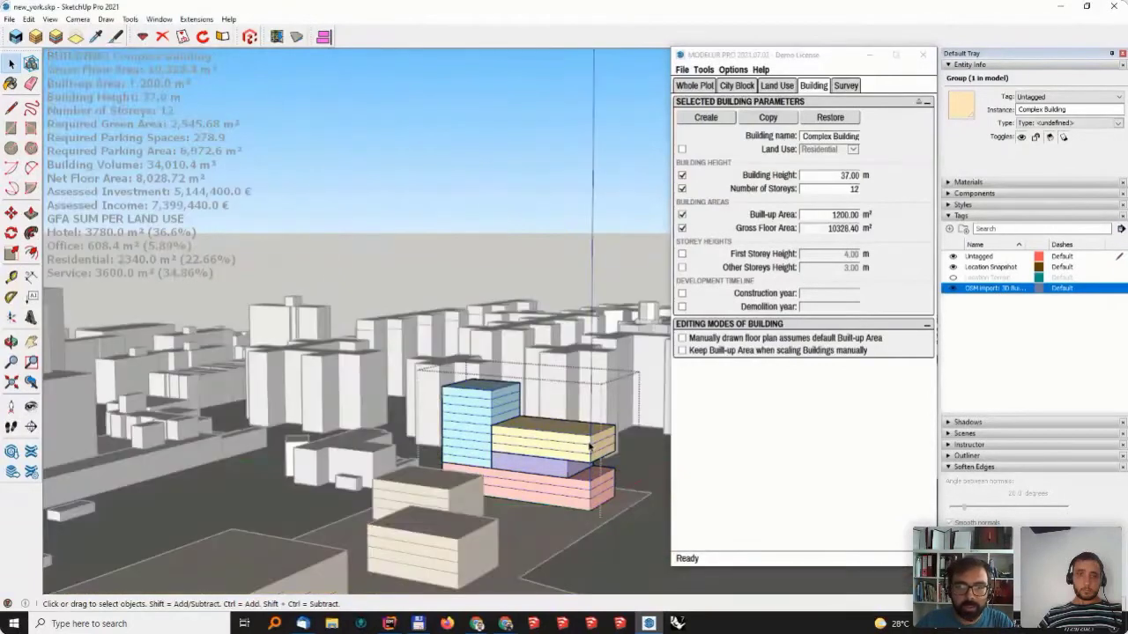
key("s")
left_click(602, 443)
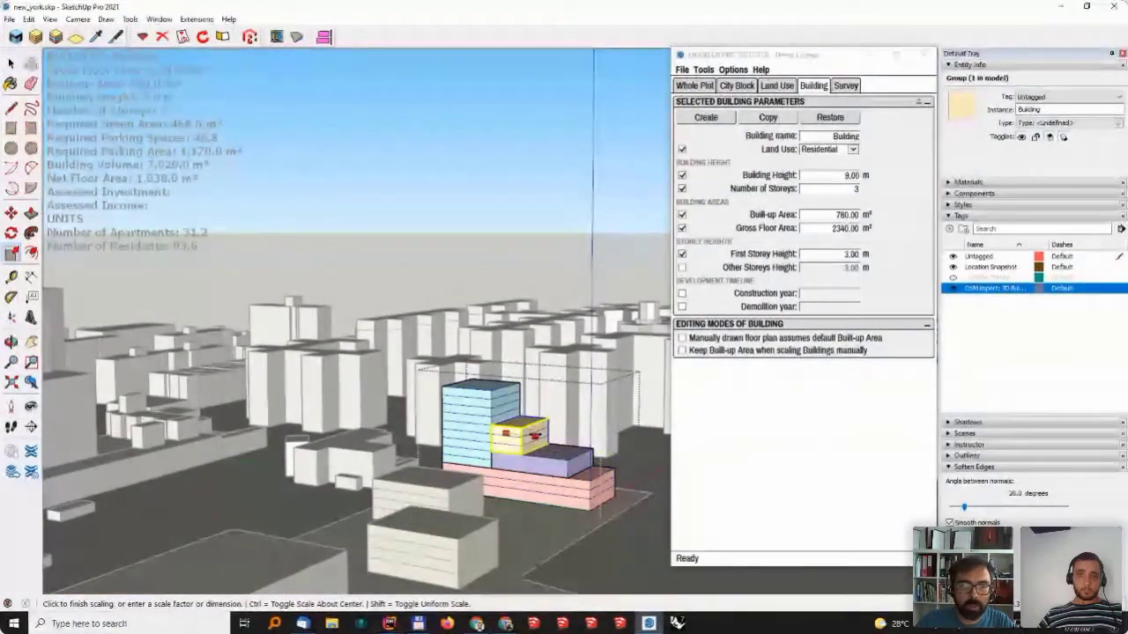
left_click(564, 436)
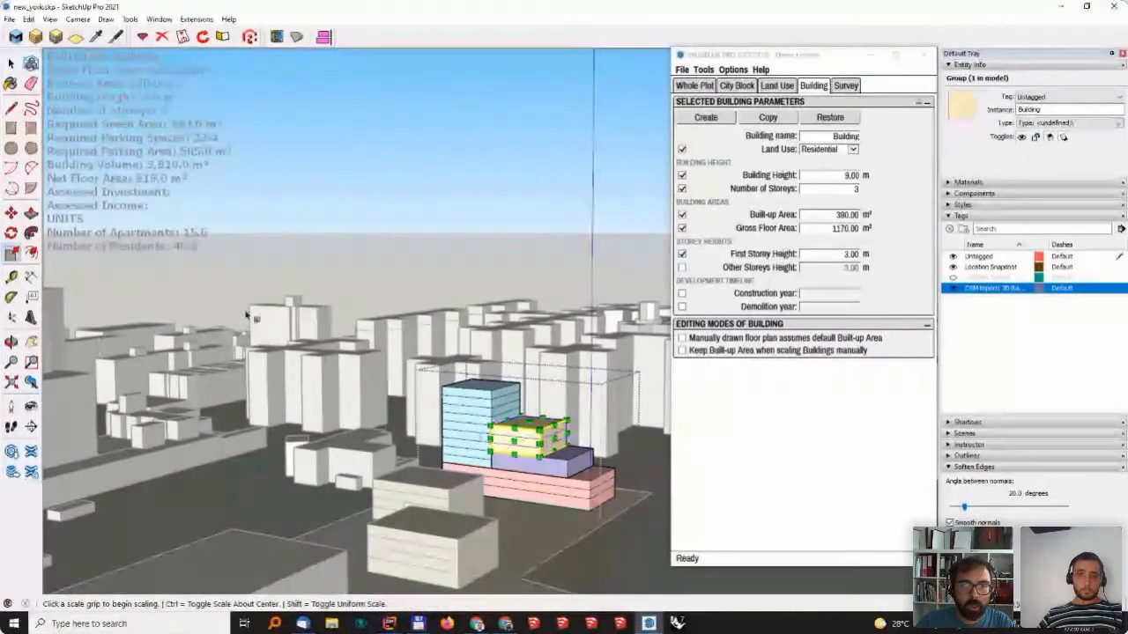
middle_click_drag(224, 313, 211, 282)
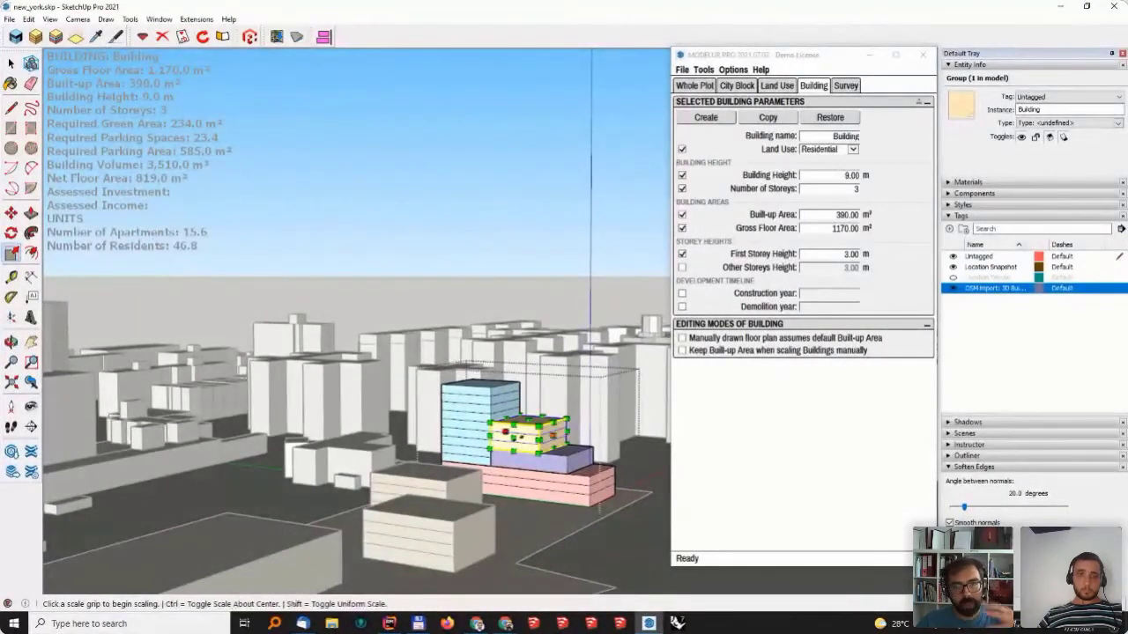
key("space")
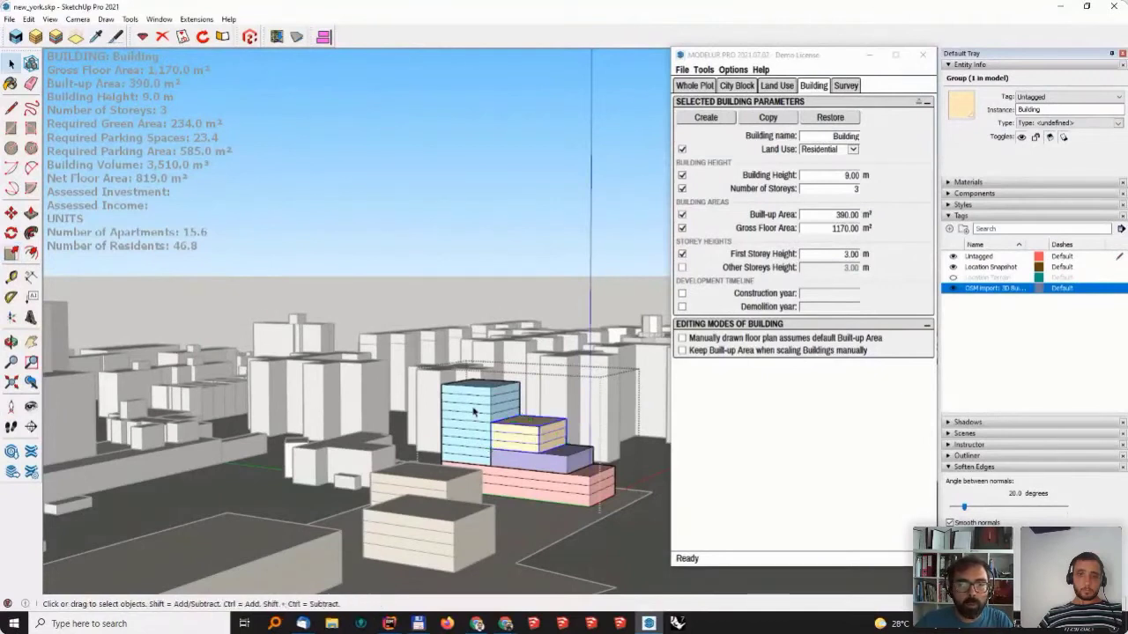
- Select the Hotel block and the Residential block in turn to examine the unit figures in their on-screen surveys
left_click(476, 407)
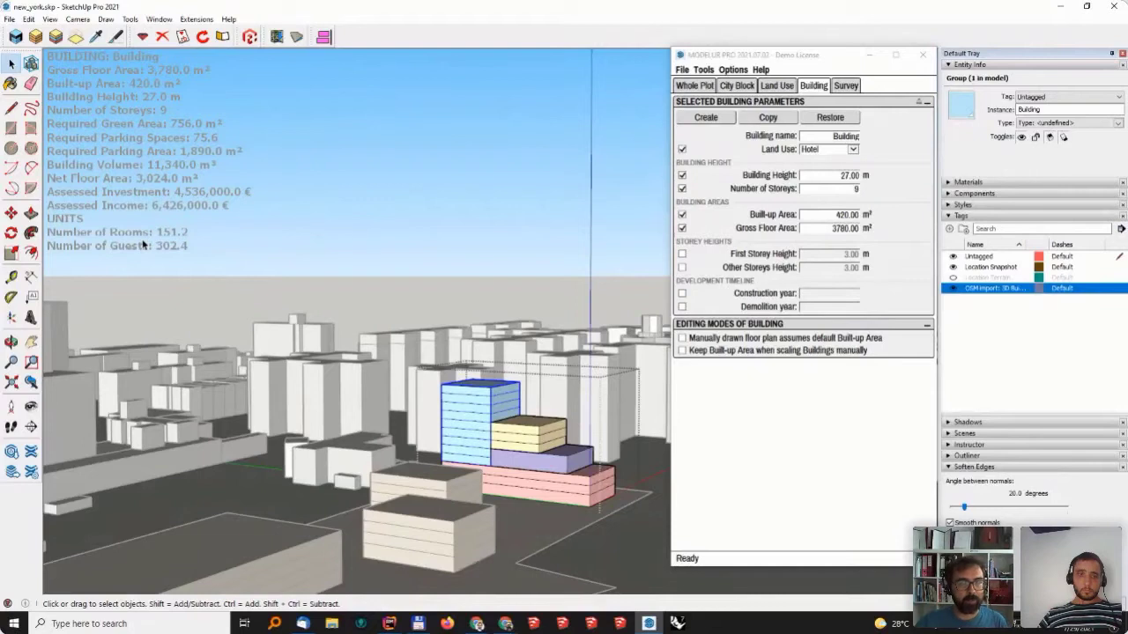
left_click(521, 435)
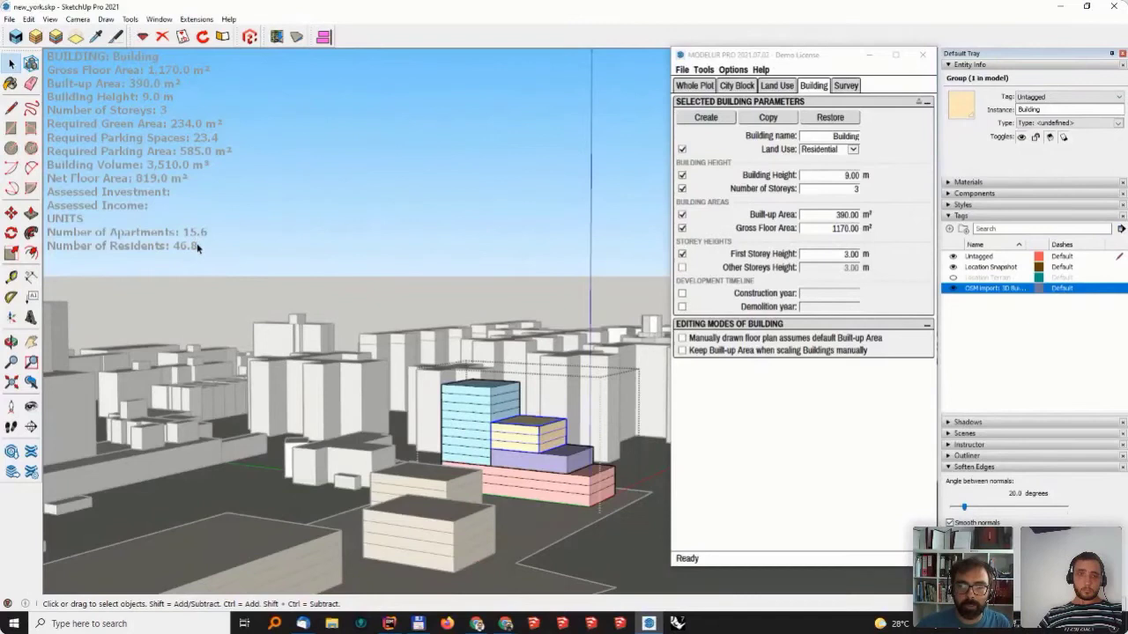
- Select the Hotel block and set the Hotel land use's GFA per Room to 20 m²
left_click(776, 85)
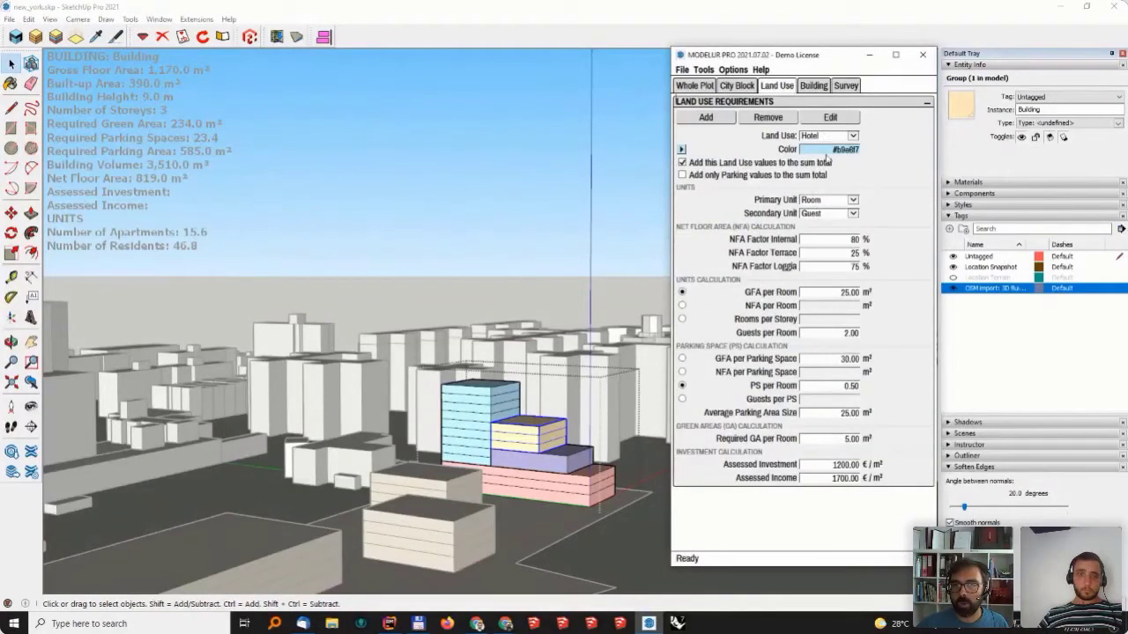
left_click(468, 403)
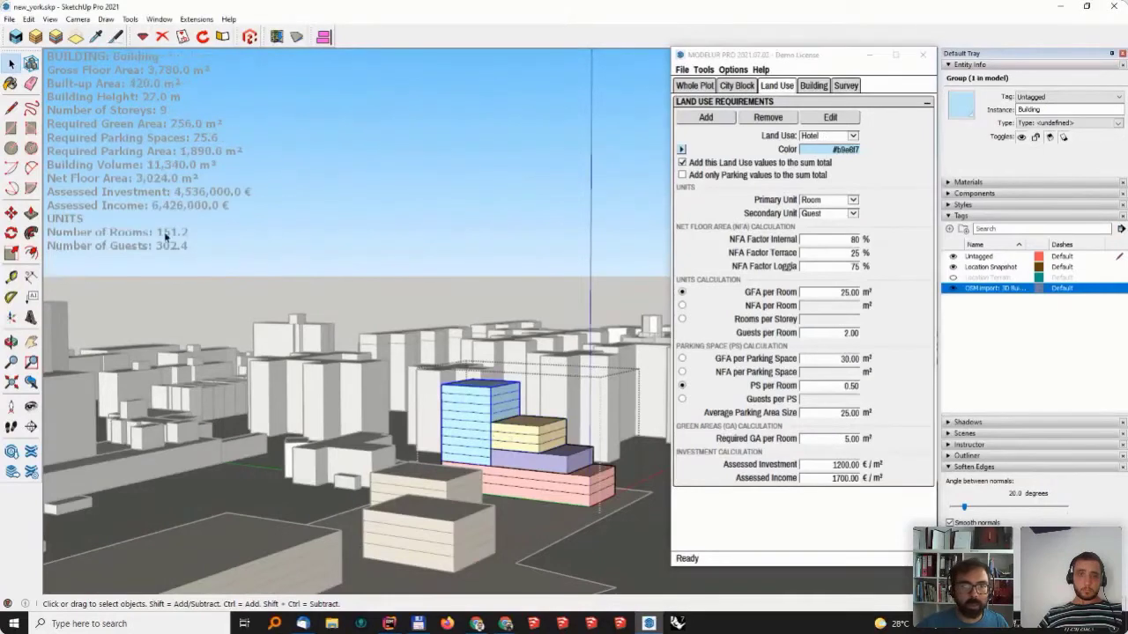
left_click(837, 291)
double_click(837, 291)
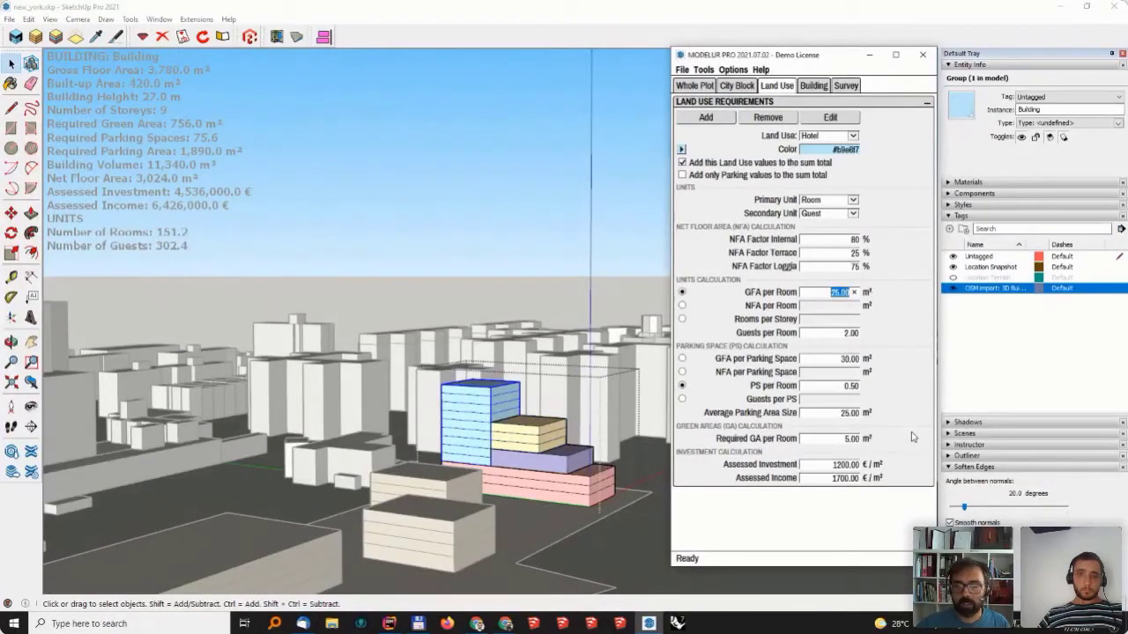
type("20")
key("Return")
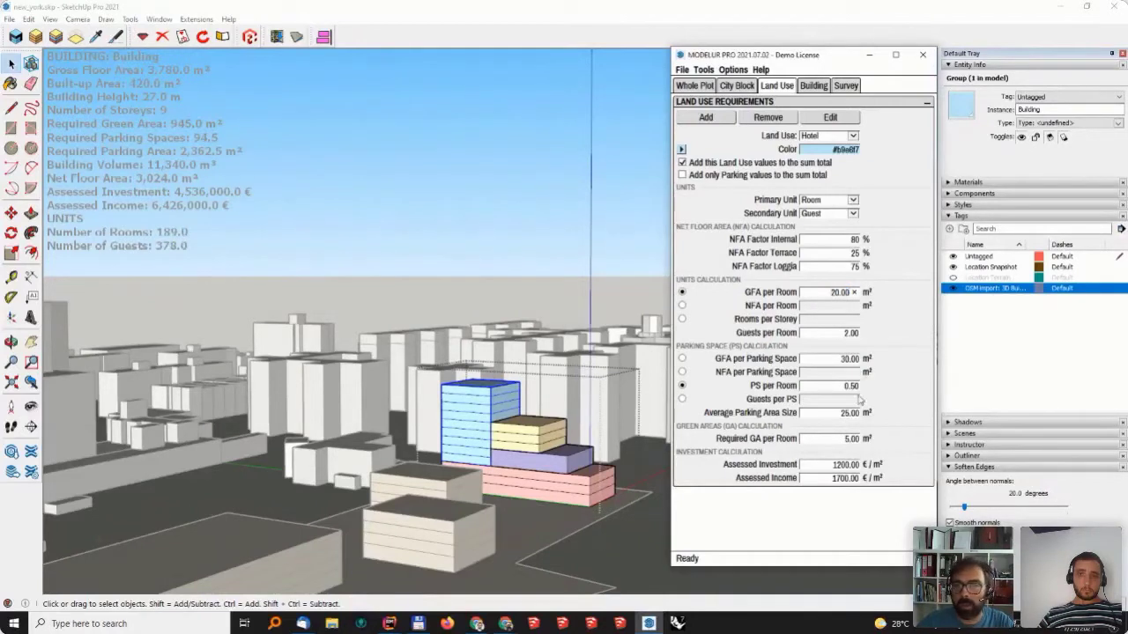
- Reduce the Hotel land use's GFA per Room to 15 m²
double_click(817, 294)
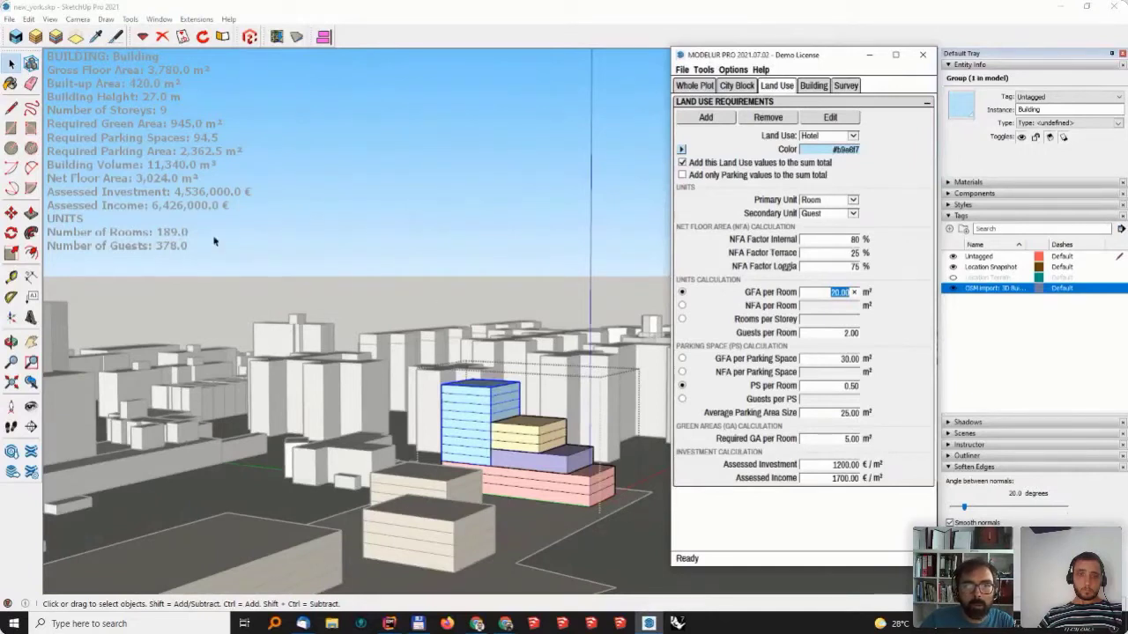
type("15")
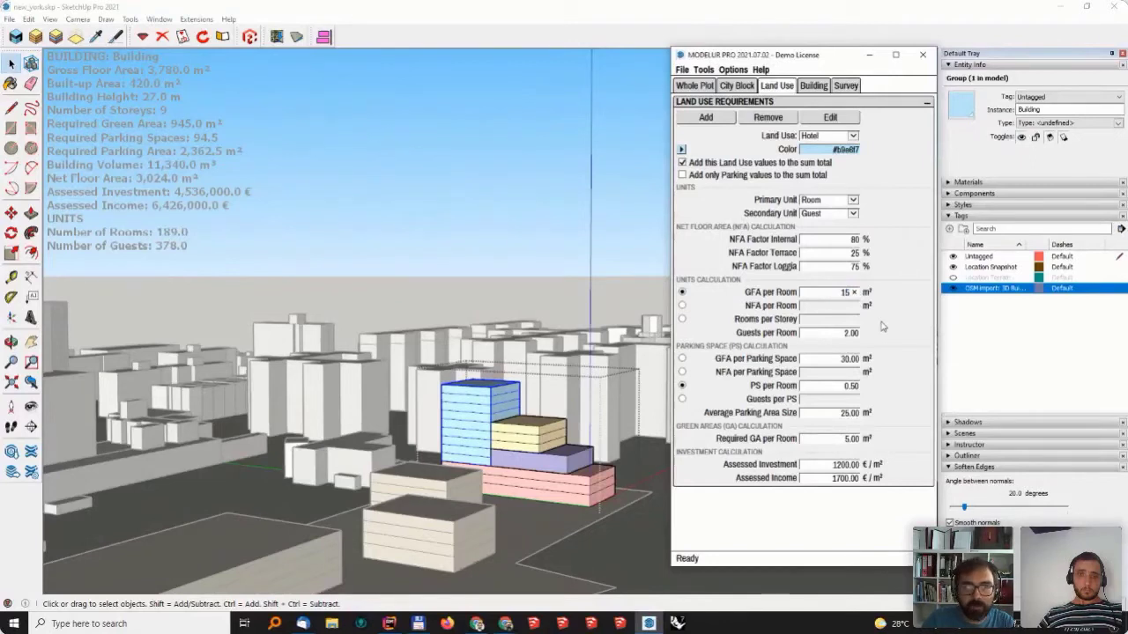
key("Return")
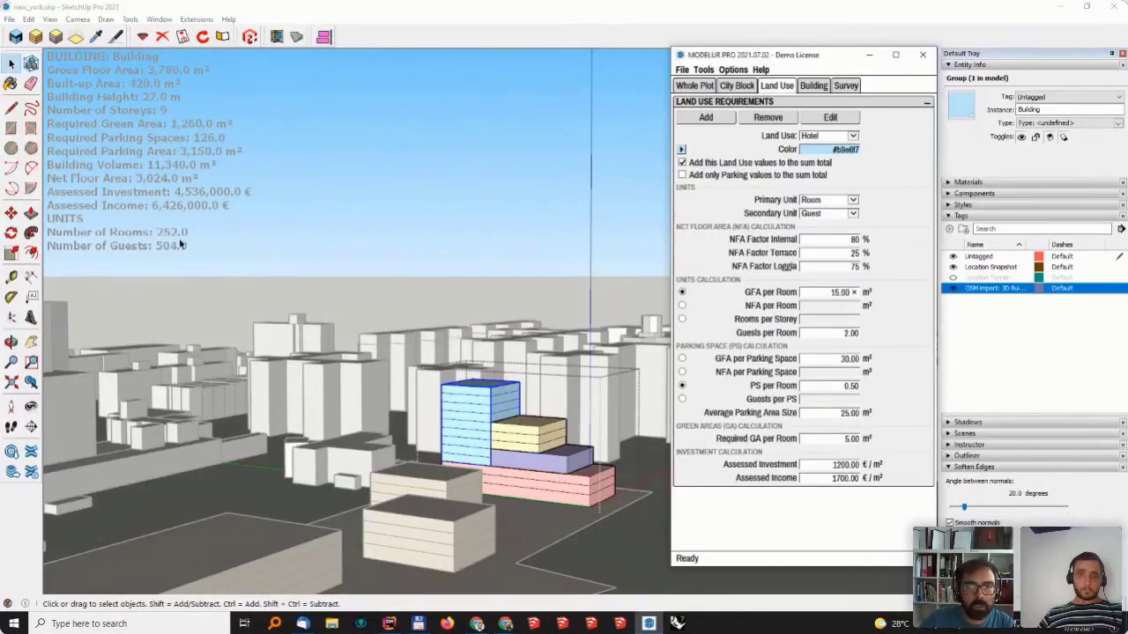
- Restore the Hotel land use's GFA per Room to 25 m²
left_click(855, 295)
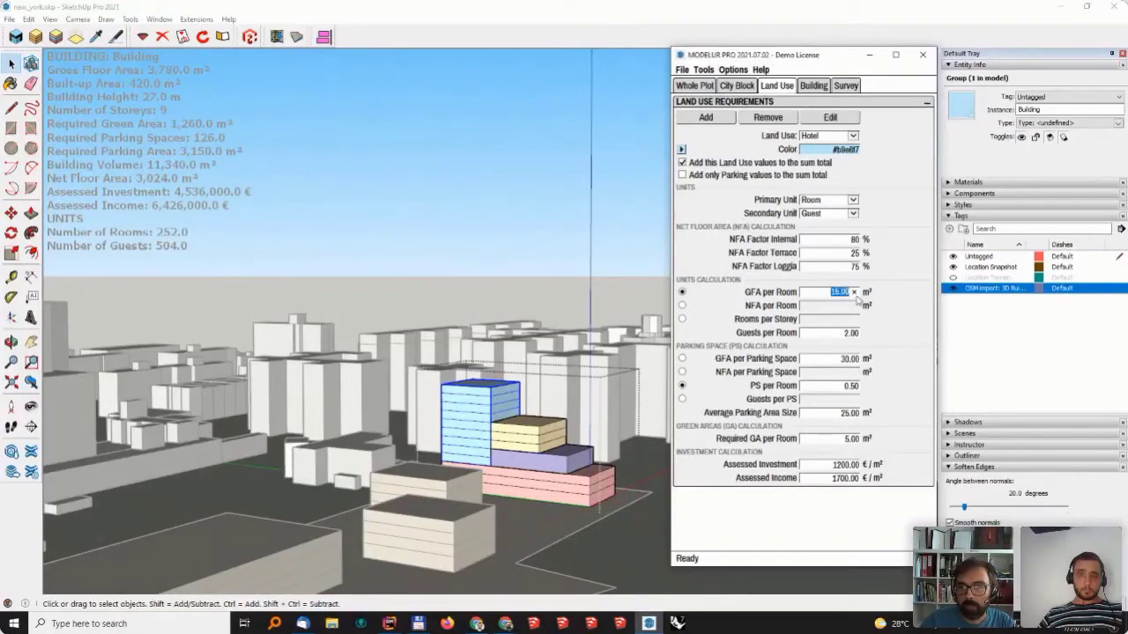
type("25")
key("Return")
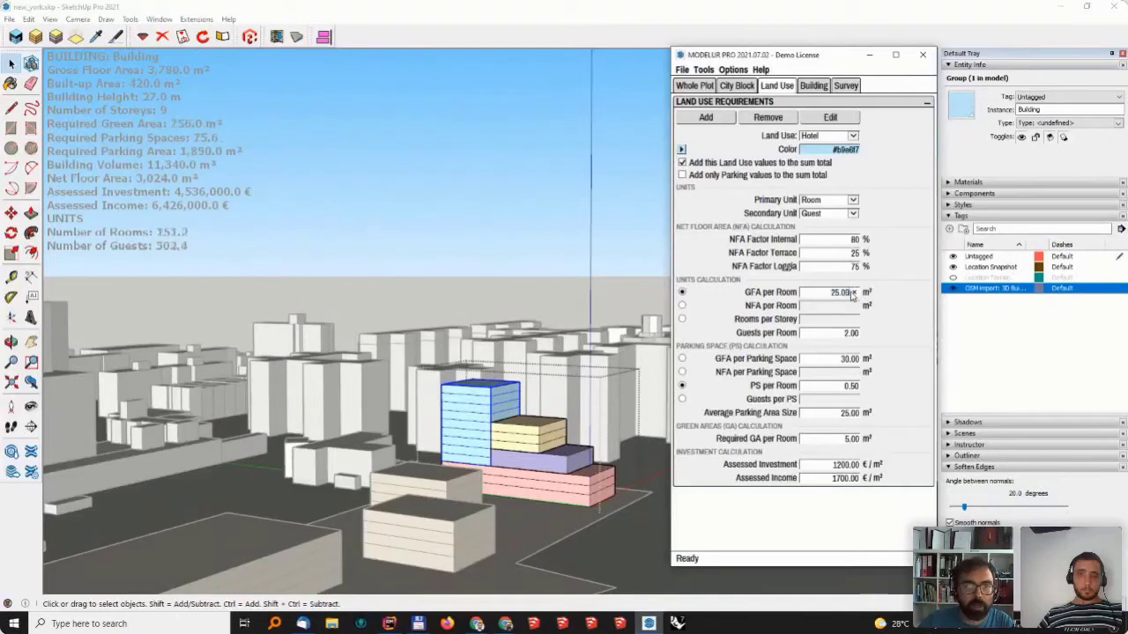
left_click(826, 293)
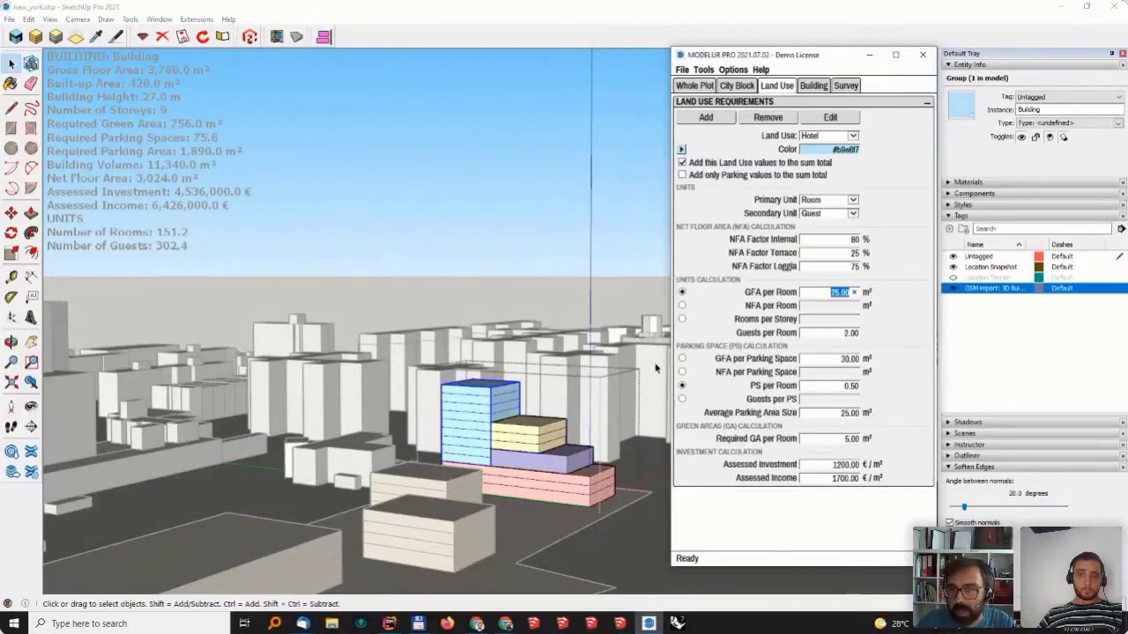
- Select the Residential and Office blocks in turn, and deselect them to examine the complex building's GFA sums per land use
left_click(540, 430)
left_click(542, 456)
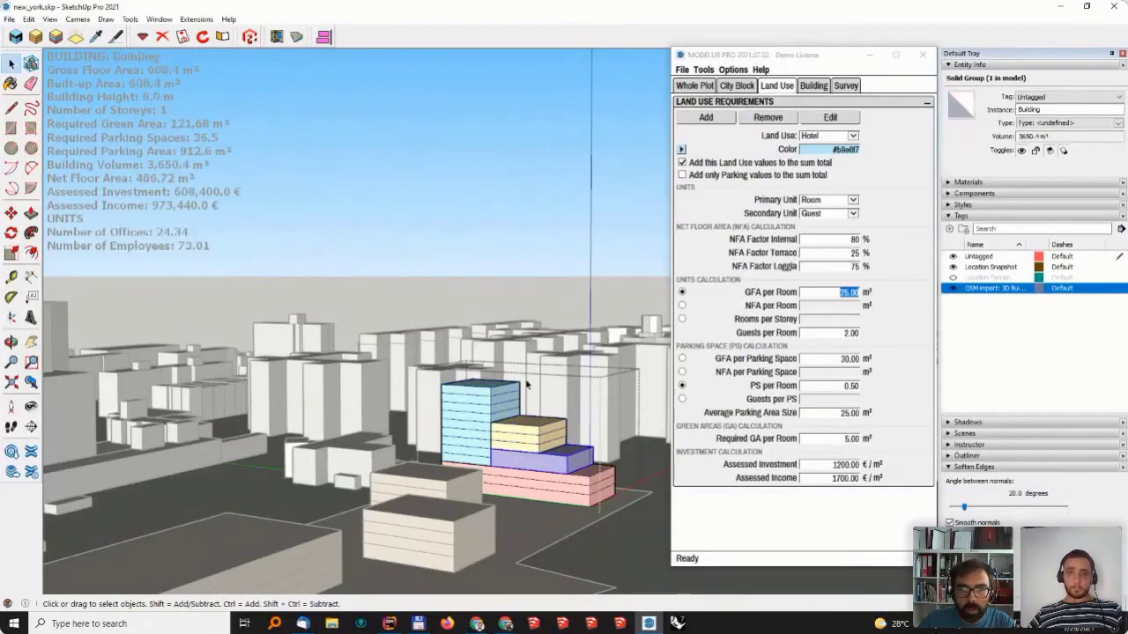
left_click(468, 298)
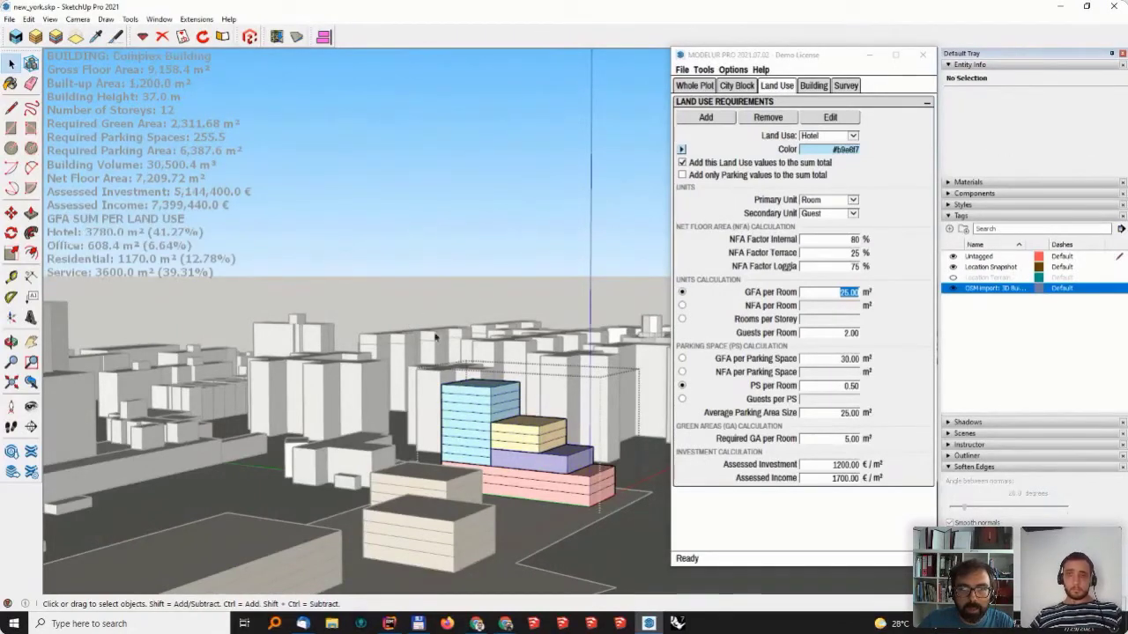
middle_click_drag(454, 350, 513, 445)
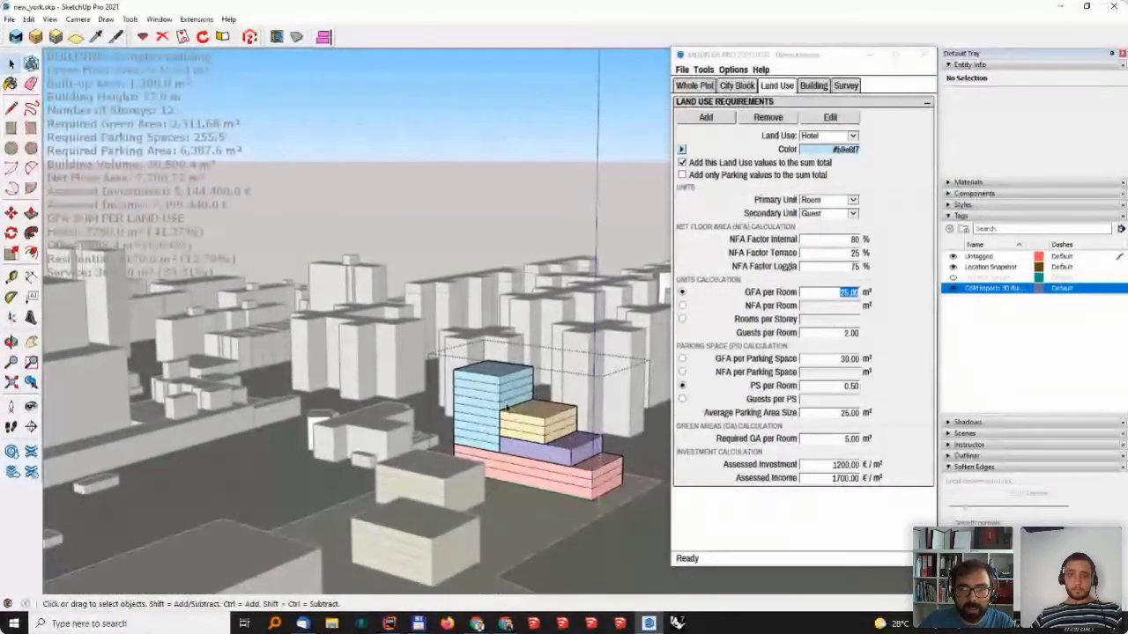
middle_click_drag(543, 399, 520, 348)
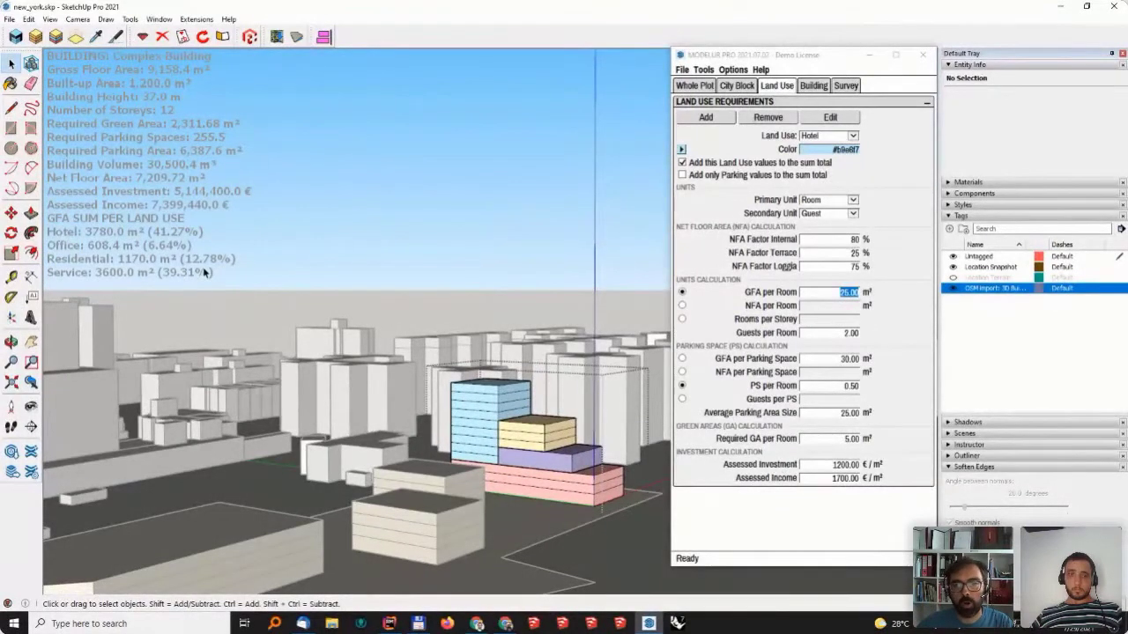
- Scale the complex building's Residential block lengthwise to a built-up area of about 780 m² and finish editing the complex building
left_click(557, 441)
key("s")
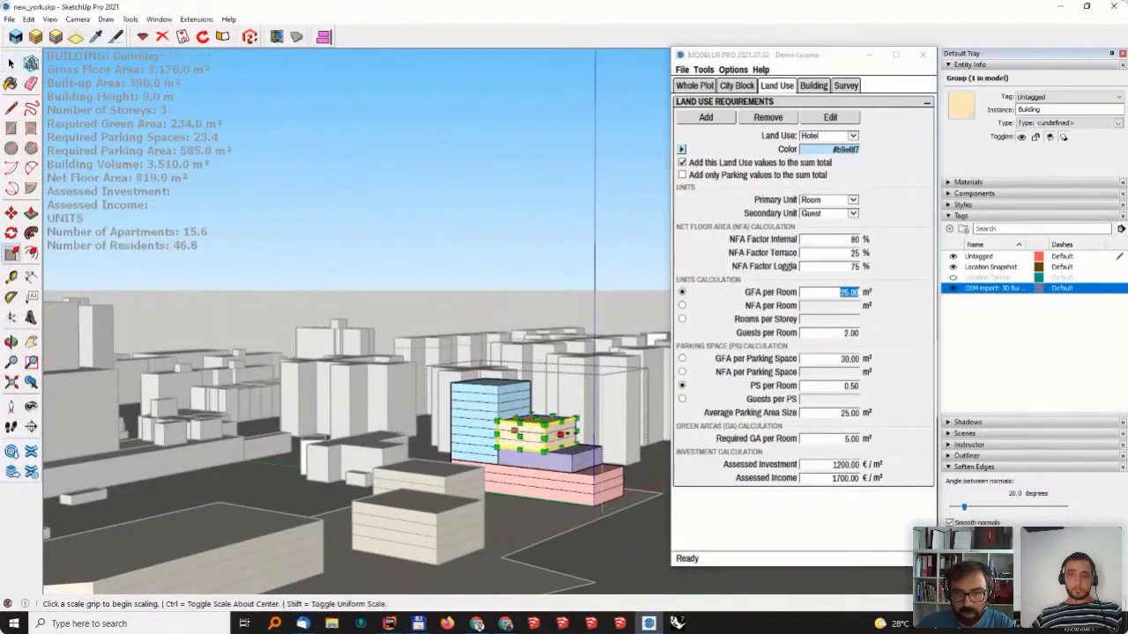
left_click(609, 438)
left_click(594, 474)
key("space")
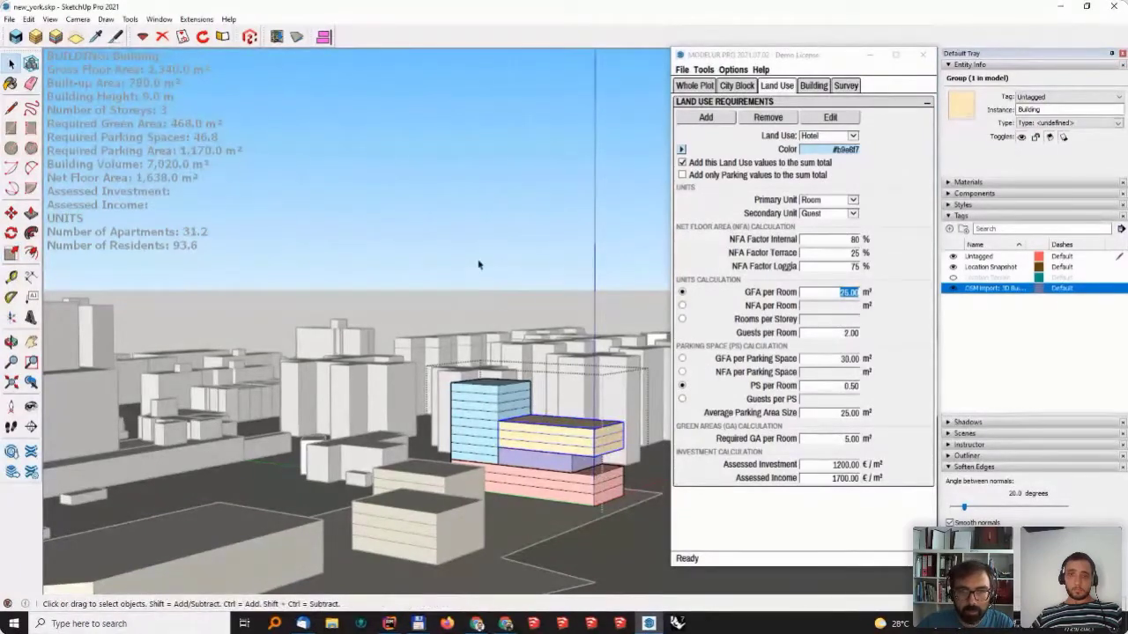
key("Escape")
middle_click_drag(440, 423, 493, 432)
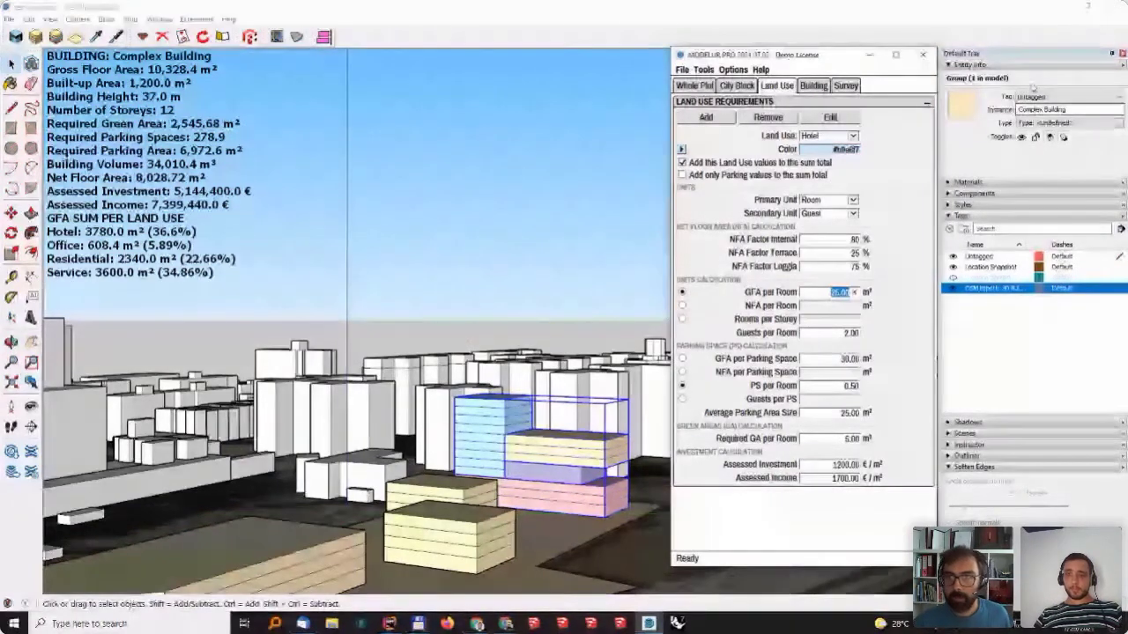
- Set the on-screen surveys of the selected building and the city block to Basic
left_click(846, 86)
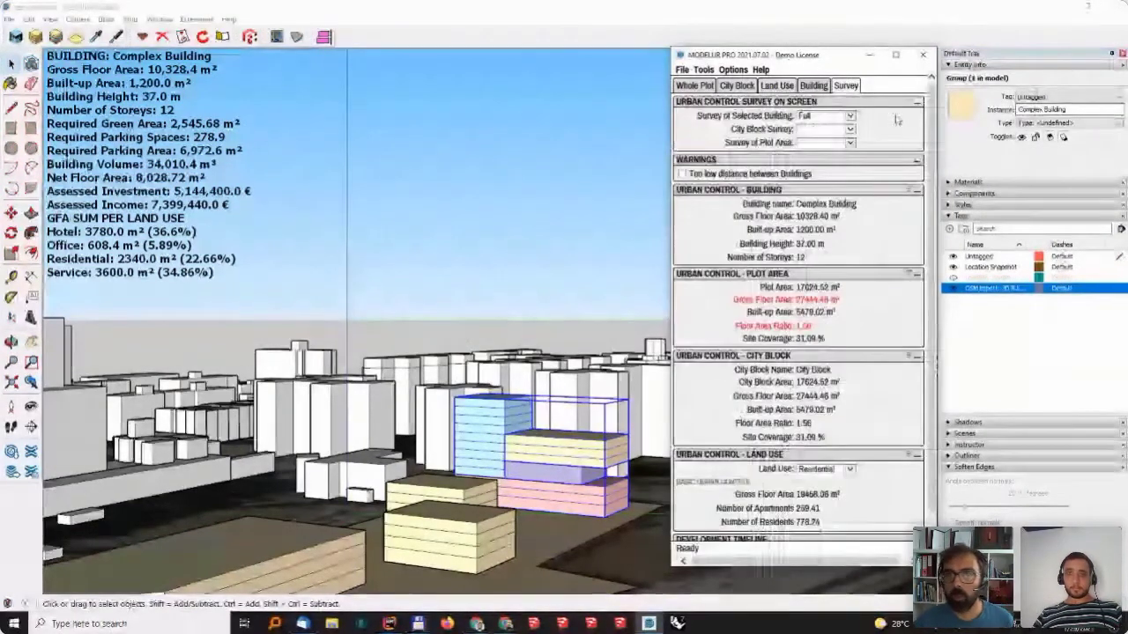
left_click(821, 117)
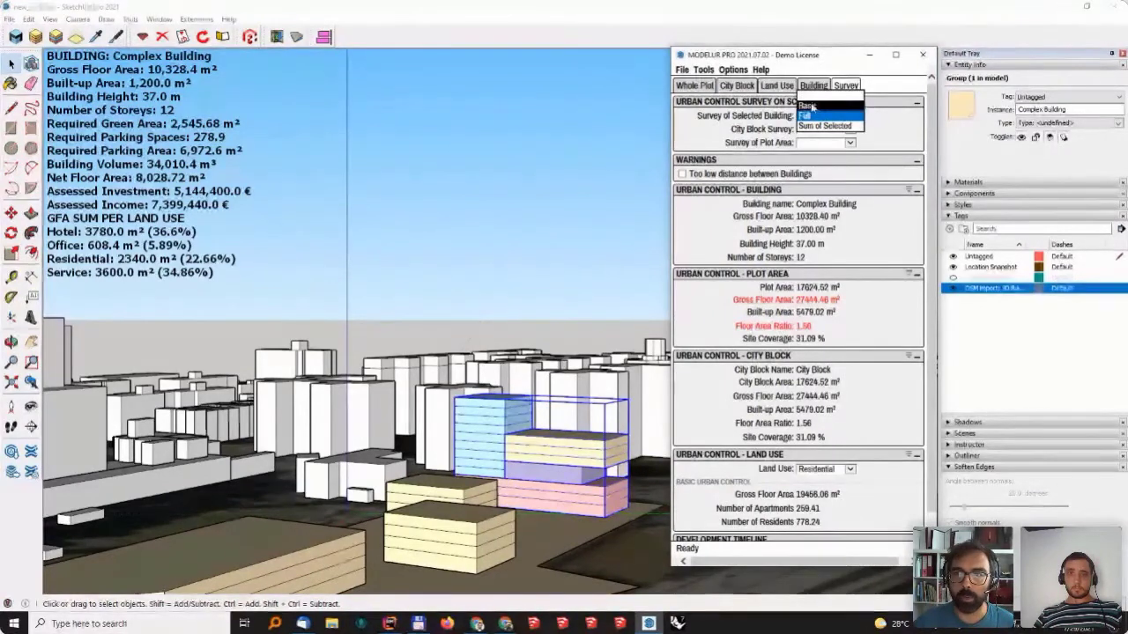
left_click(807, 106)
left_click(812, 130)
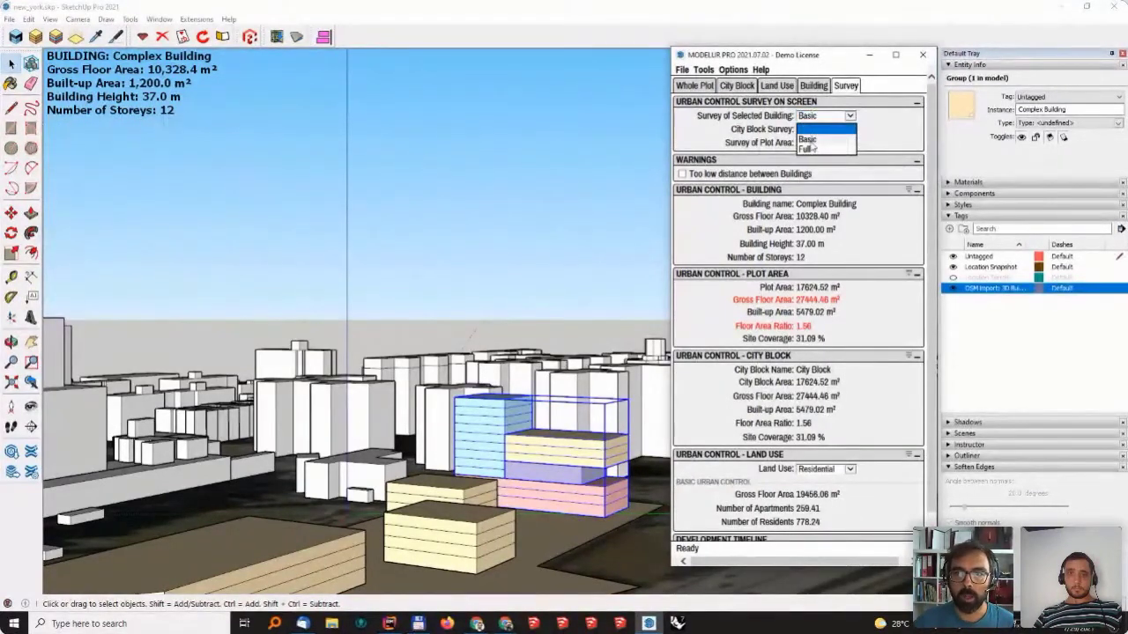
left_click(807, 139)
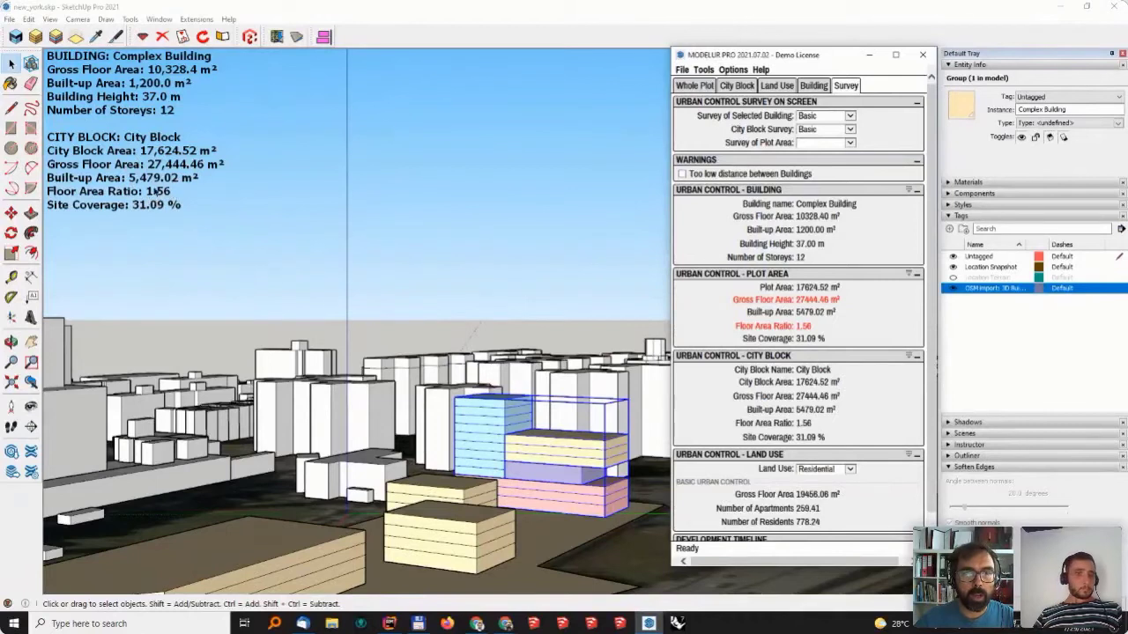
- Open the city block's parameters to examine its Maximum Permitted FAR
left_click(716, 128)
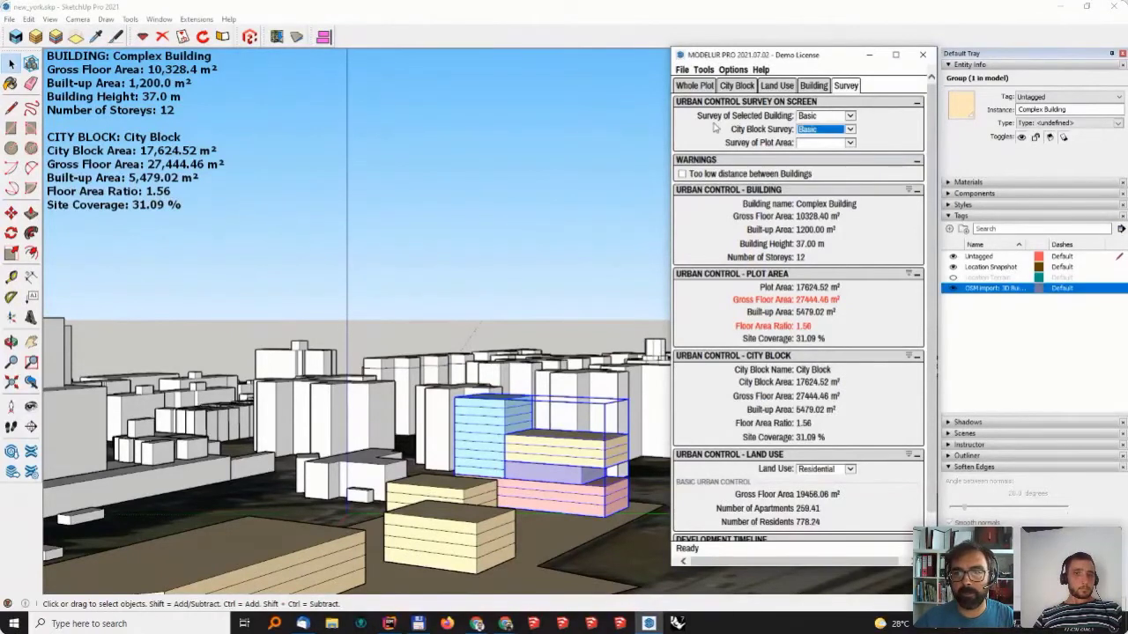
left_click(736, 85)
left_click(838, 175)
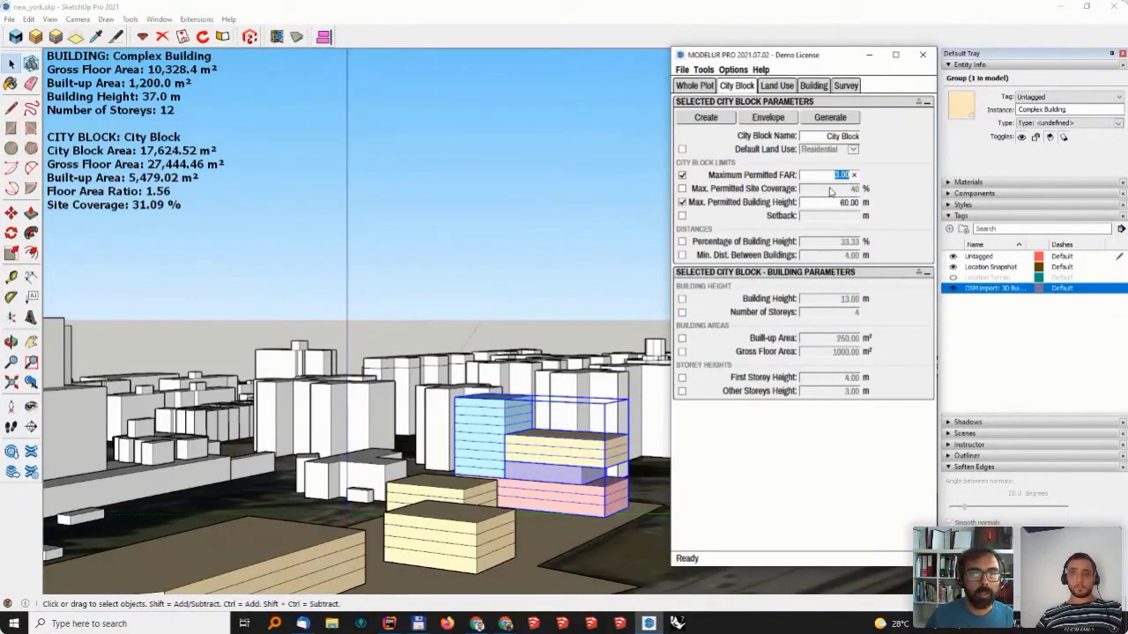
- Select the large Residential building and the two smaller ones beside it, and scale them together vertically to 8 storeys
mouse_move(280, 454)
middle_mouse_down()
mouse_move(194, 282)
mouse_move(115, 211)
middle_mouse_up()
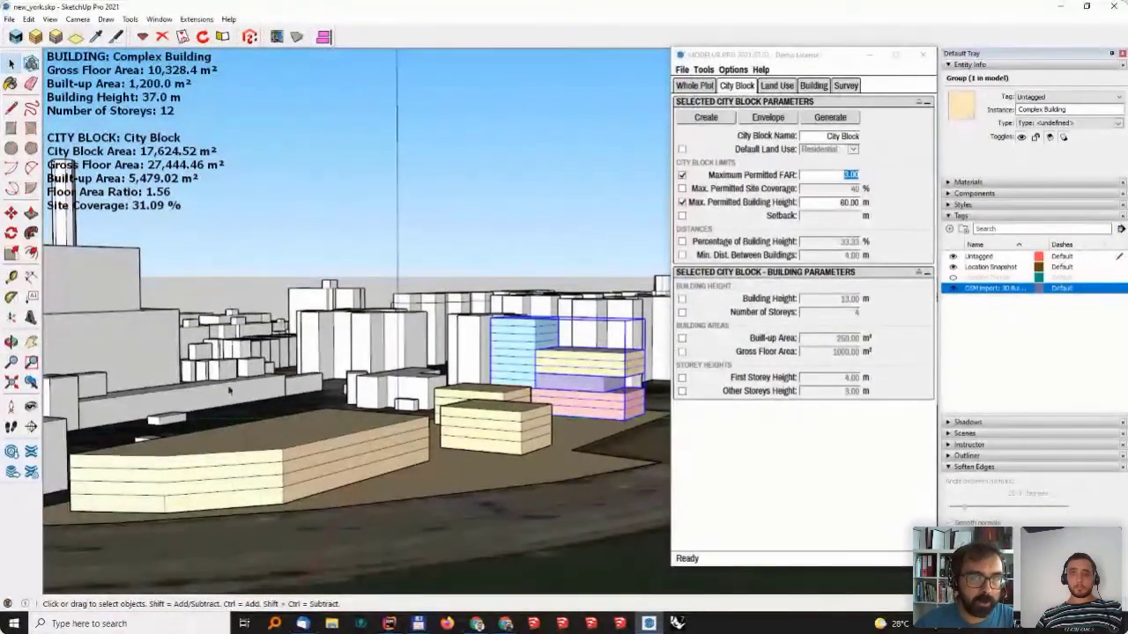
left_click(290, 440)
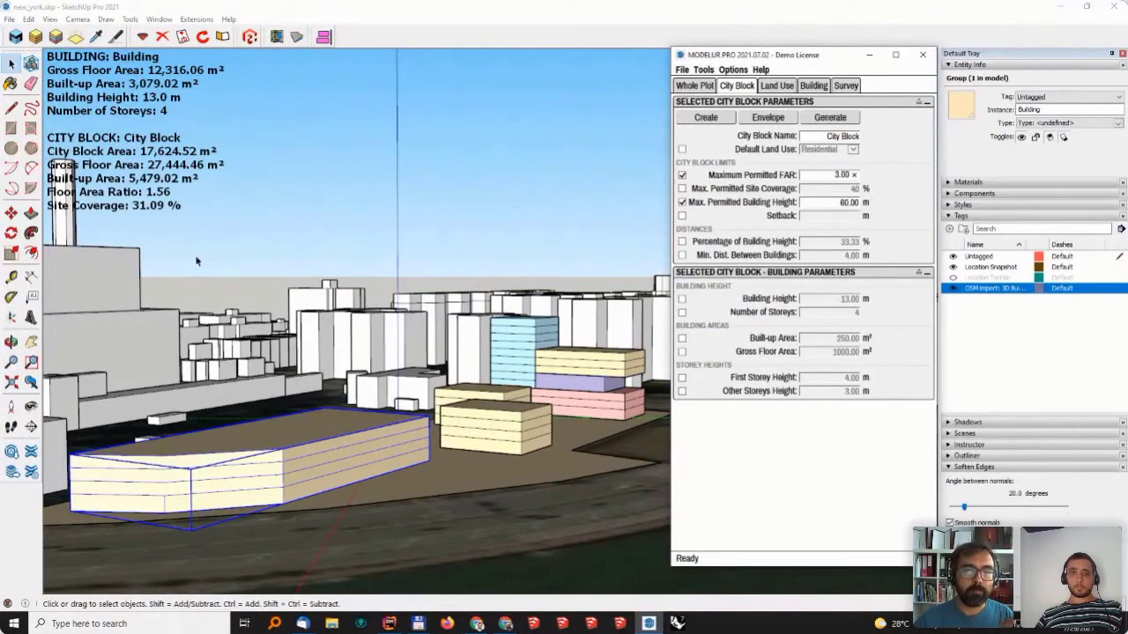
left_click(484, 424, "shift")
left_click(490, 392, "shift")
key("s")
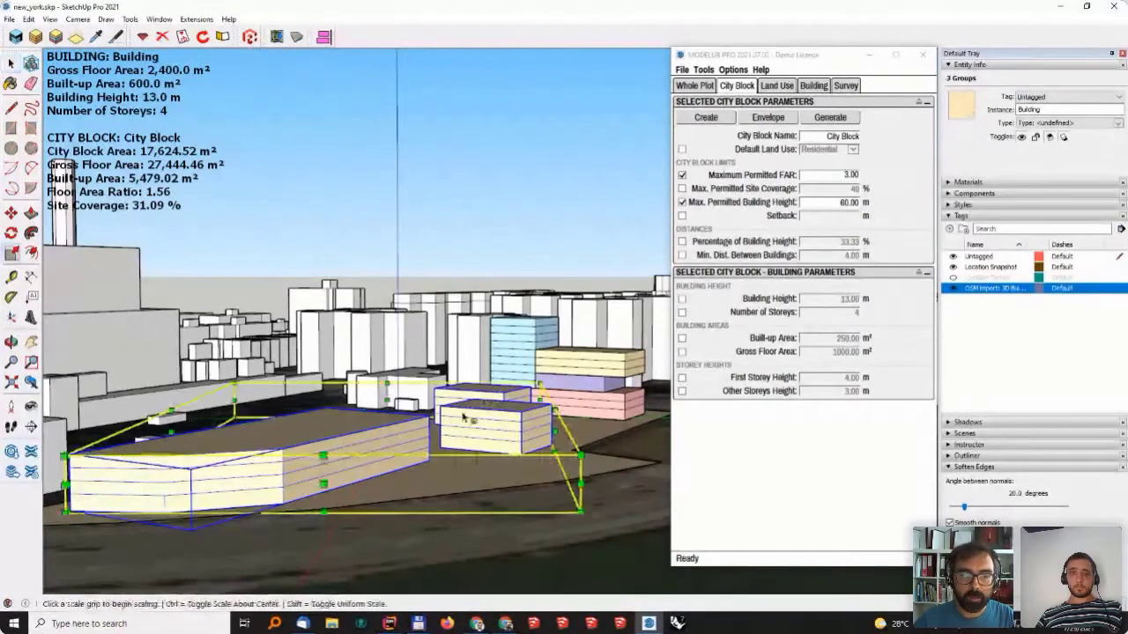
left_click(361, 407)
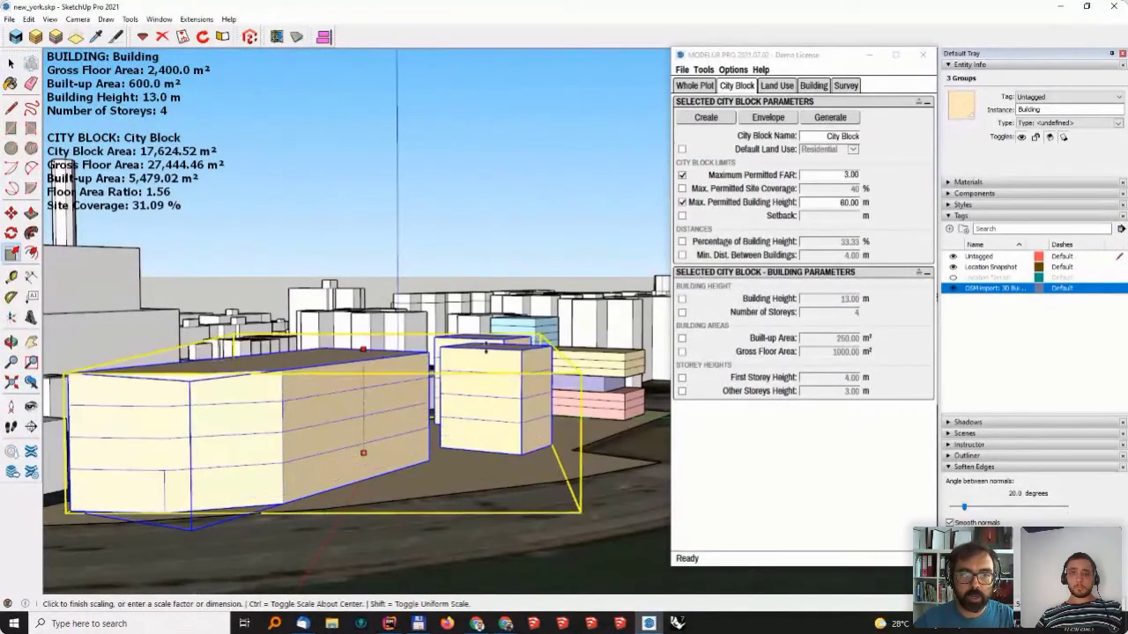
left_click(597, 352)
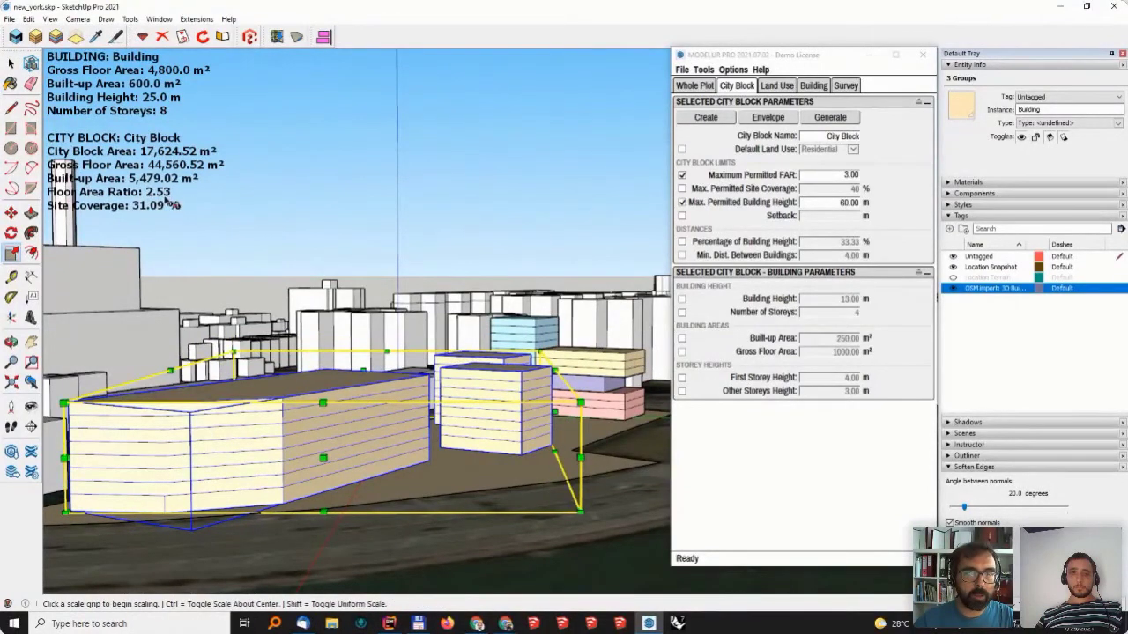
- Set the number of storeys of the three selected Residential buildings to 9 and increase it further to 10
left_click(868, 117)
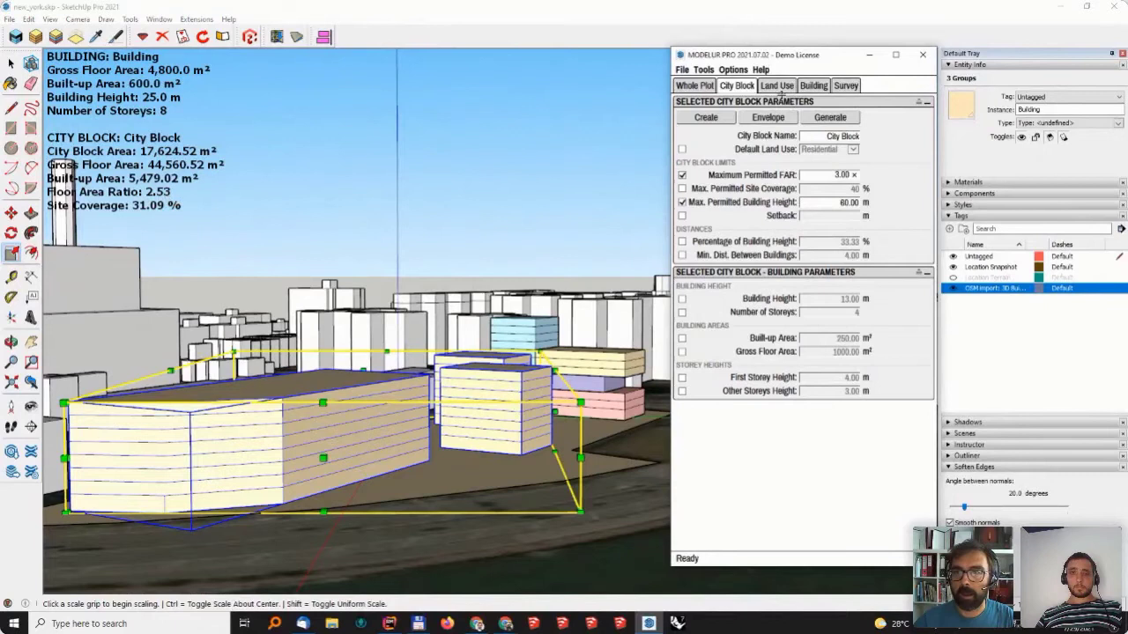
left_click(813, 85)
double_click(848, 188)
type("9")
key("Return")
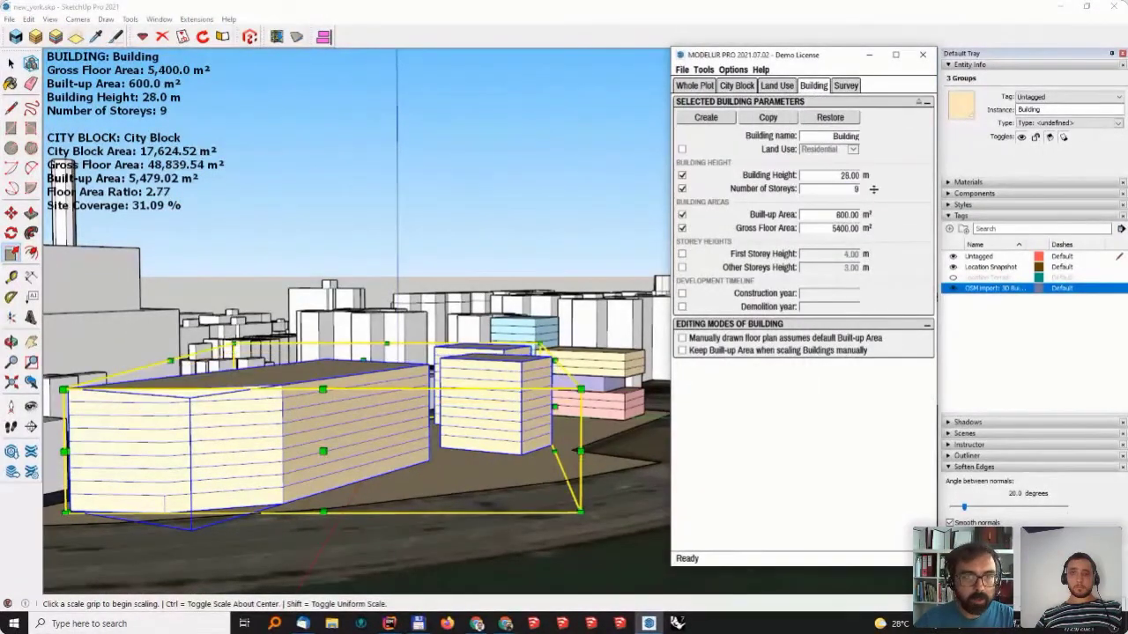
double_click(828, 188)
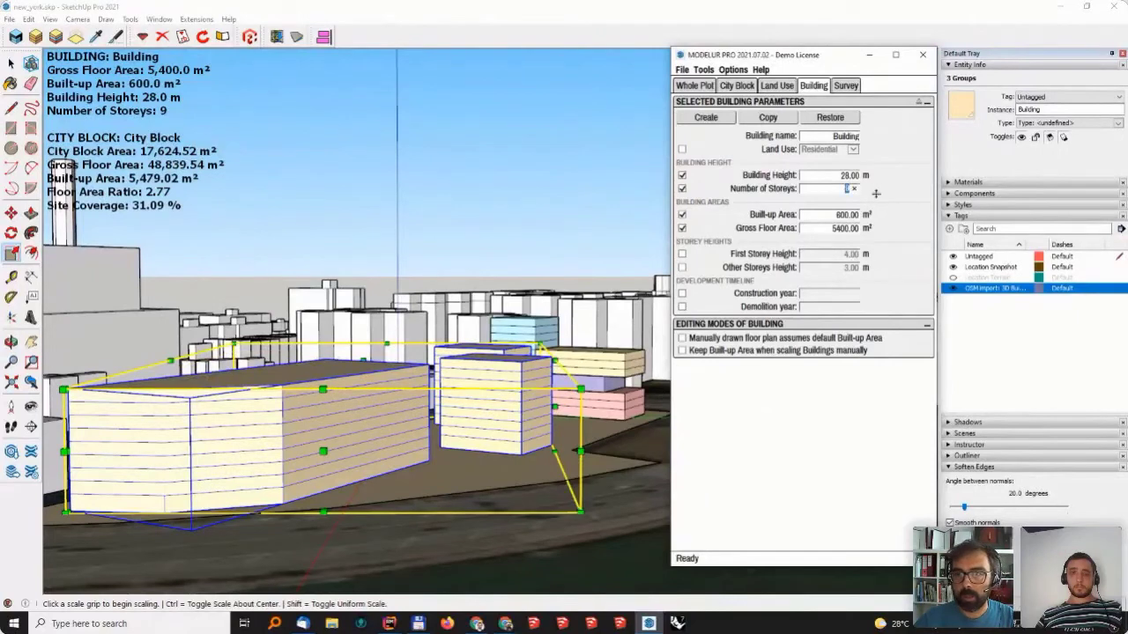
type("10")
key("Return")
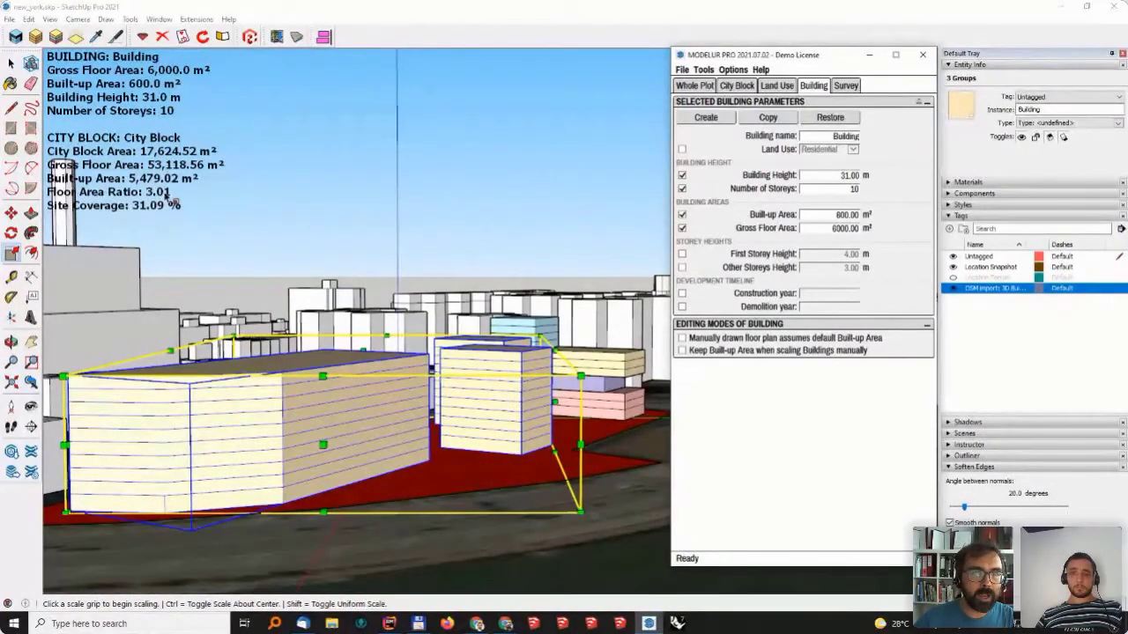
- Select the two small Residential buildings beside the large one and set their built-up area to 590 m²
middle_click_drag(271, 212, 388, 352)
left_click(500, 404)
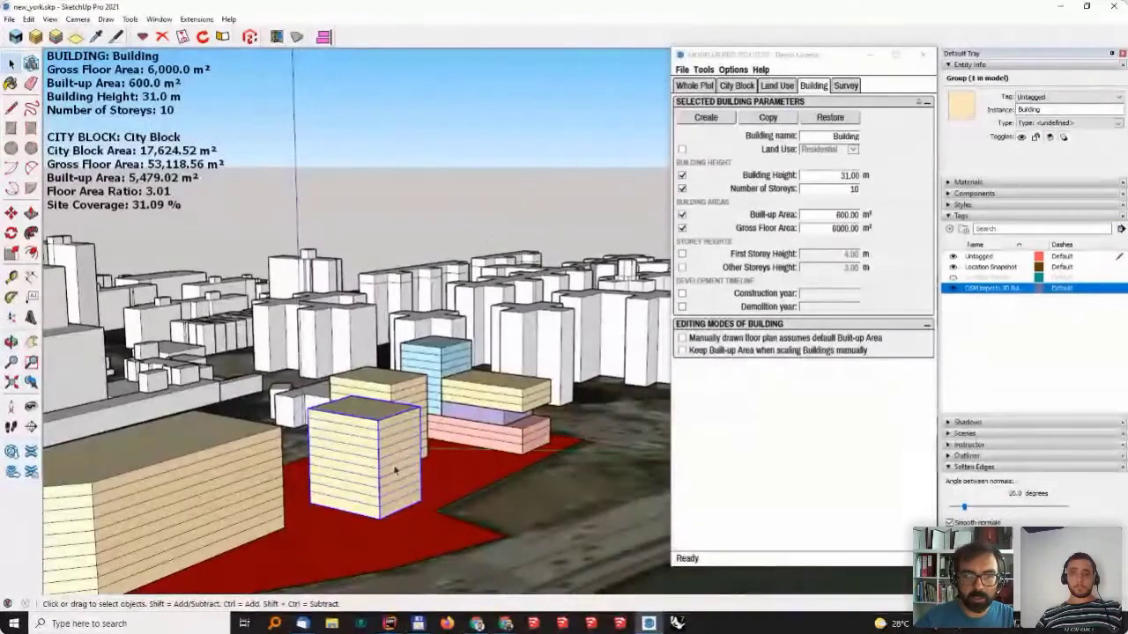
left_click(409, 396, "shift")
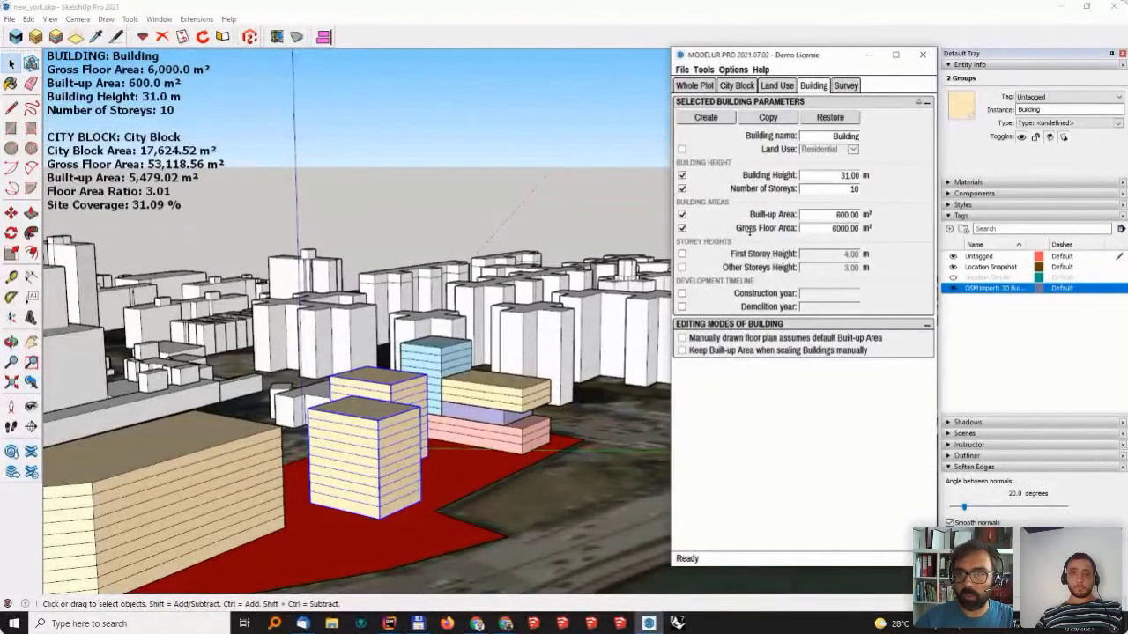
left_click(836, 214)
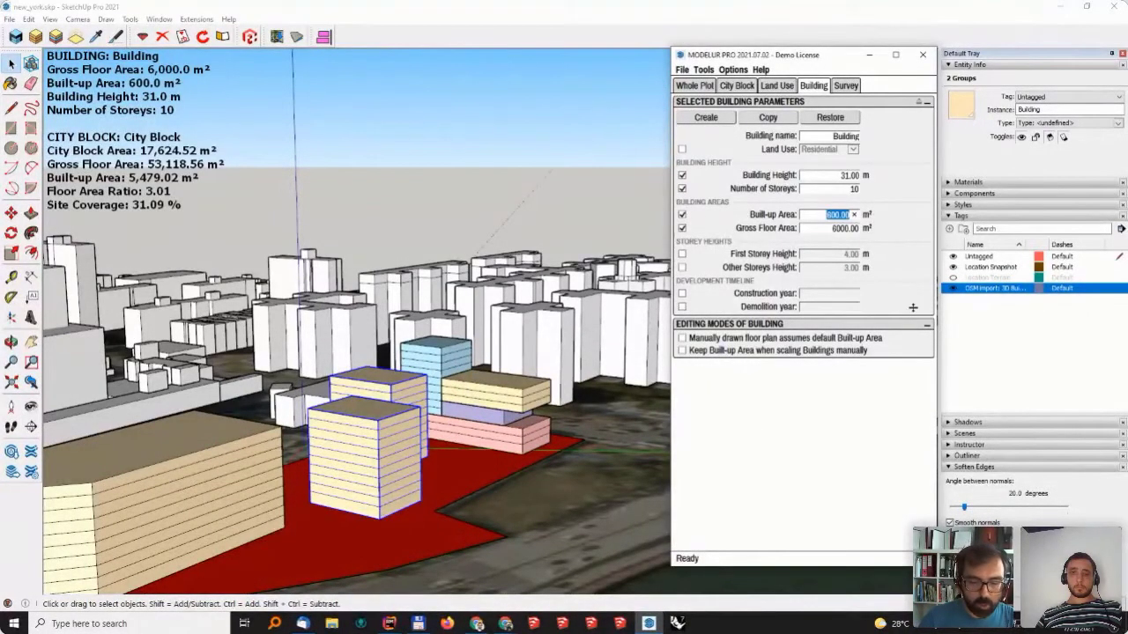
type("590")
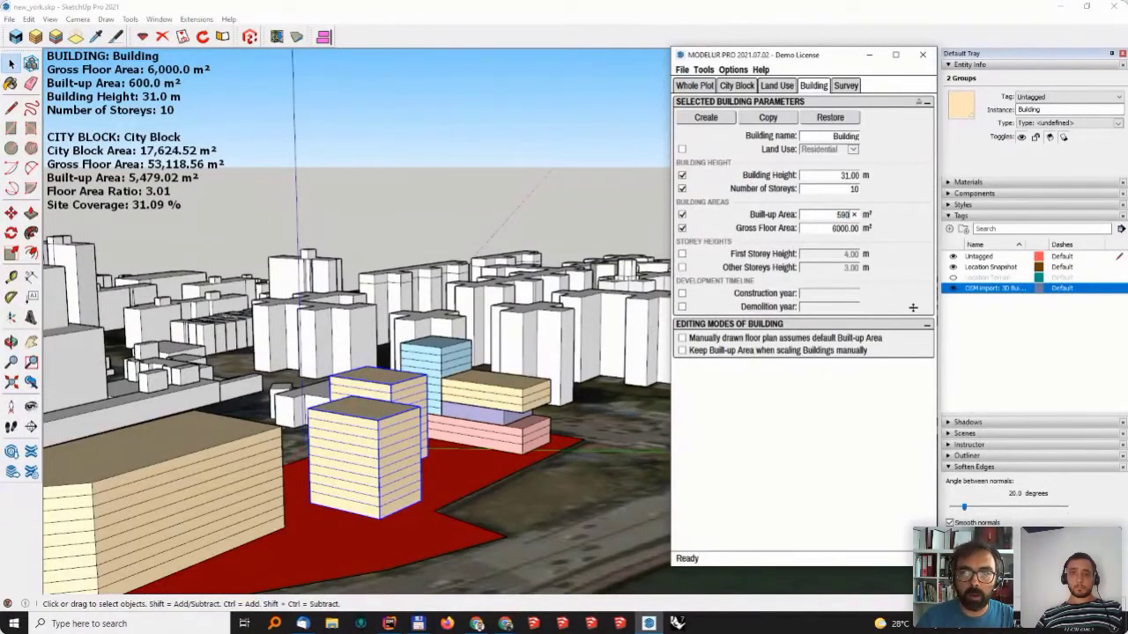
key("Return")
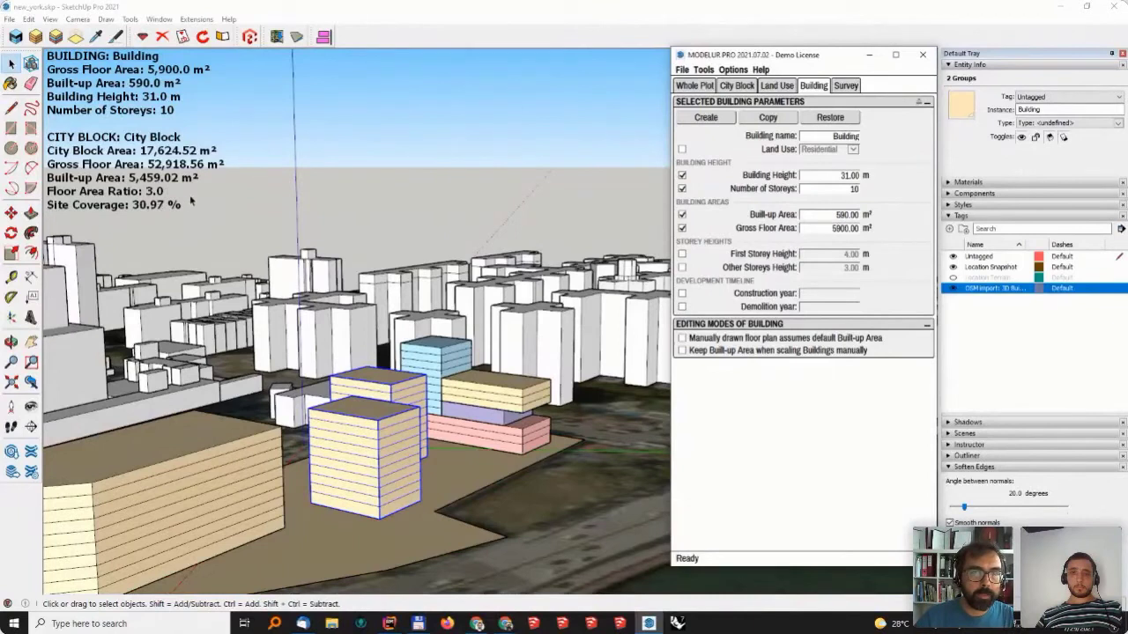
- Change the built-up area of the two selected Residential buildings to 594 m² and reduce it to 592 m²
left_click(844, 214)
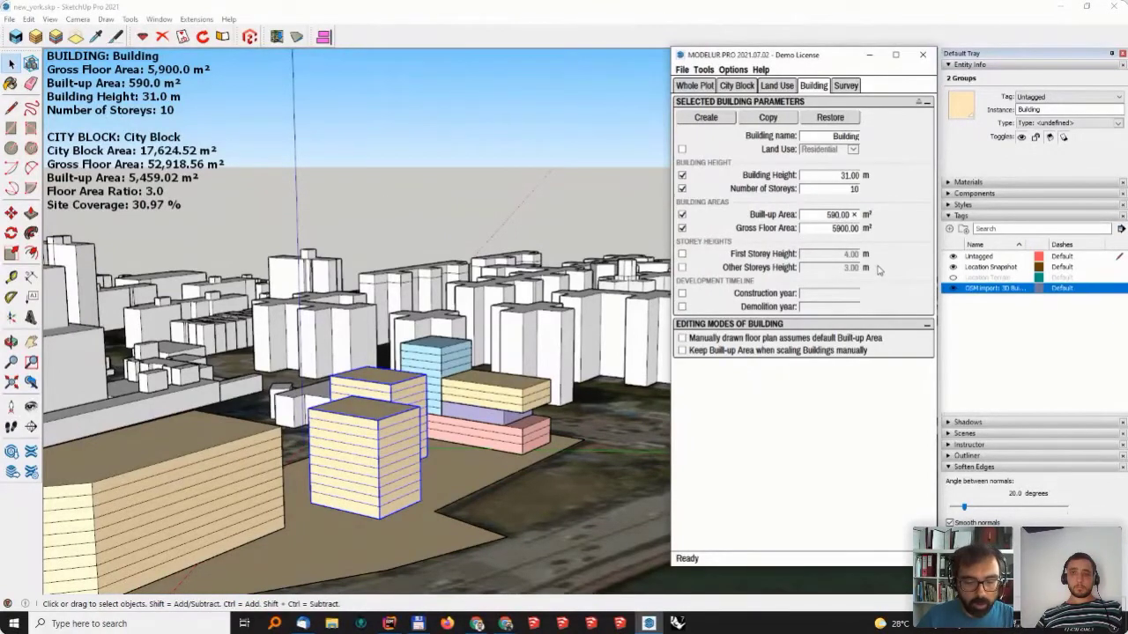
key("Return")
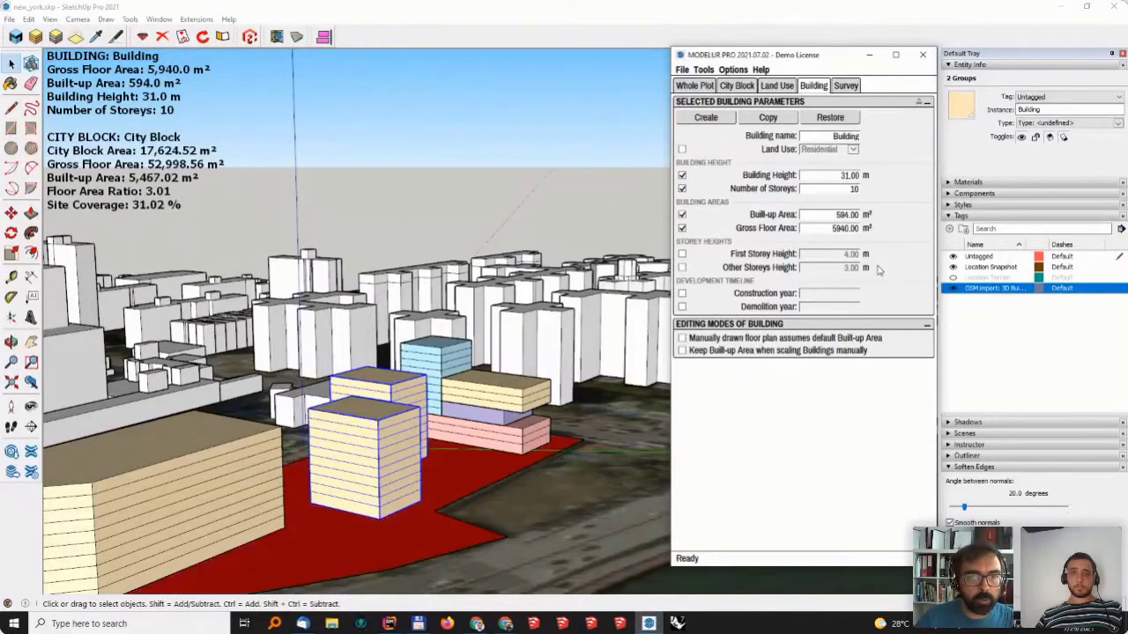
left_click(847, 215)
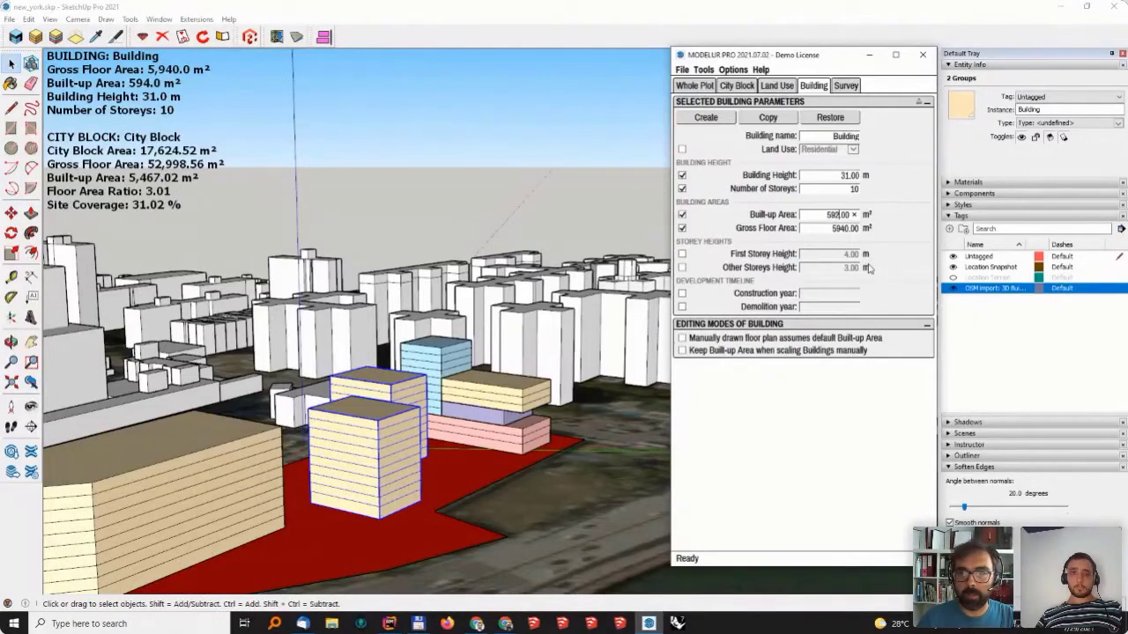
key("Return")
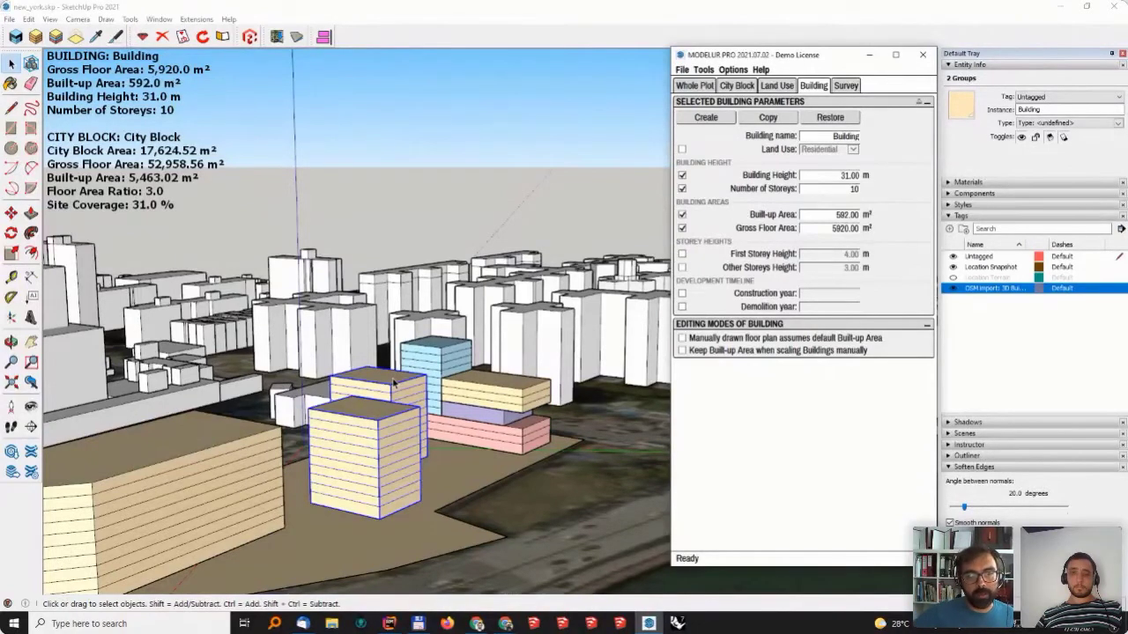
- Enable keeping the built-up area during manual scaling, and scale the small Residential building nearest the stacked ones into a longer, narrower slab
middle_click_drag(324, 445, 288, 469)
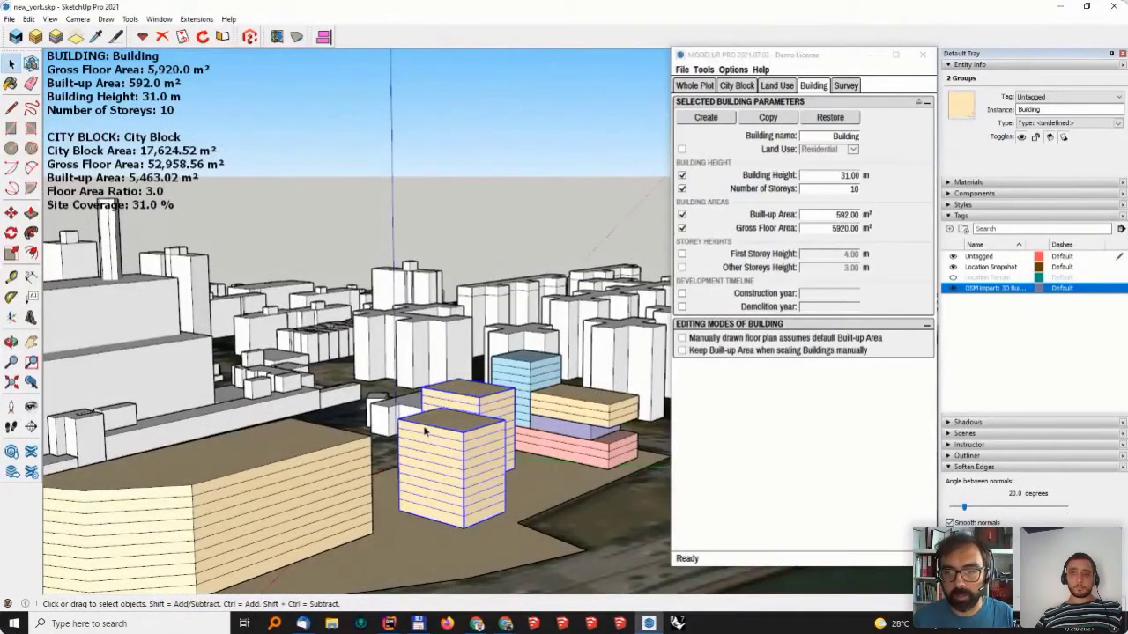
middle_click_drag(458, 449, 599, 378)
left_click(430, 459)
left_click(467, 392, "shift")
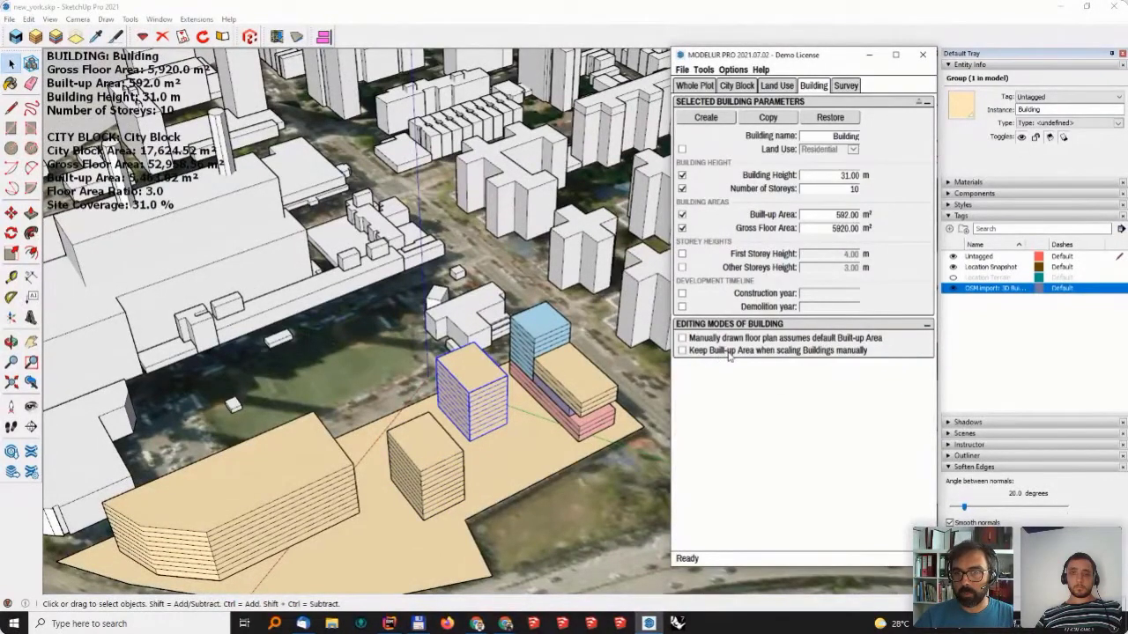
left_click(682, 350)
key("s")
left_click(487, 410)
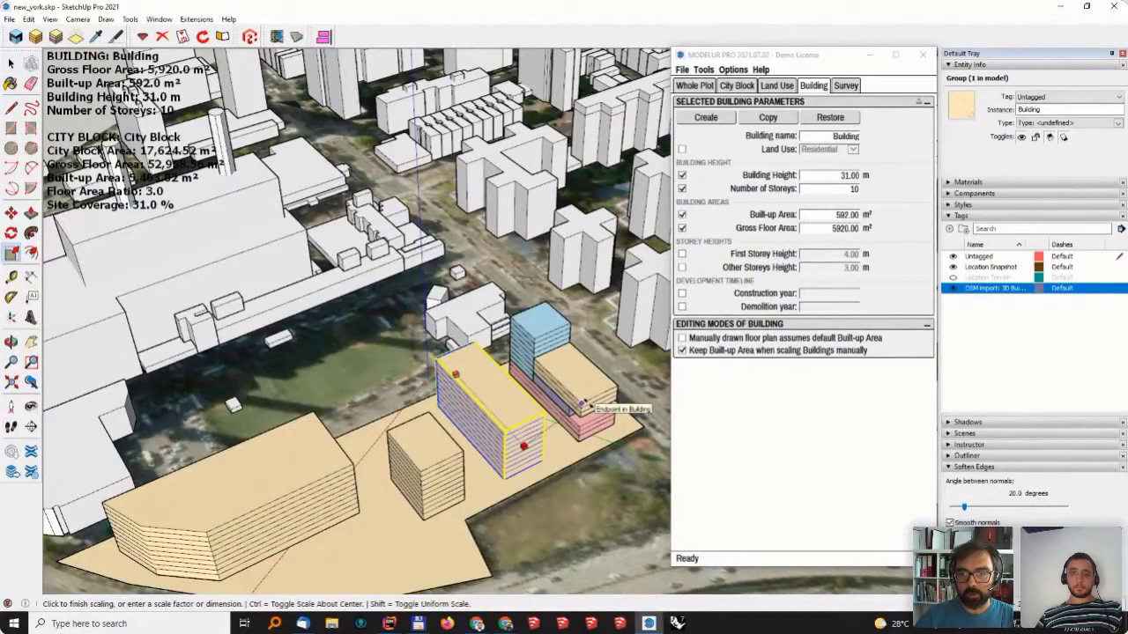
left_click(581, 403)
key("space")
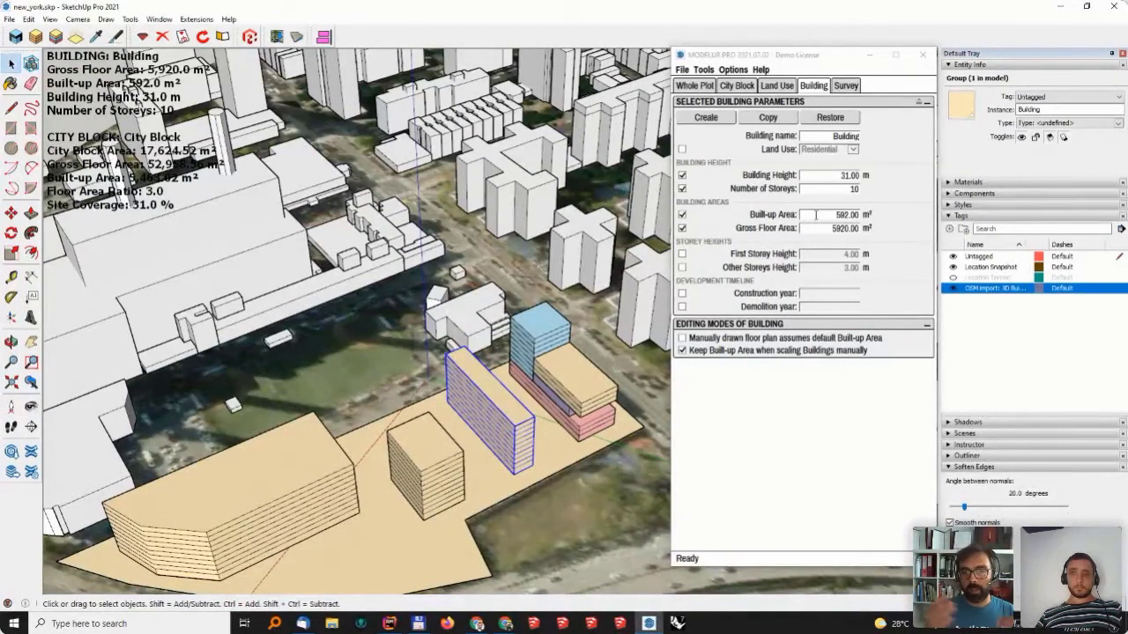
- Scale the small Residential building beside the large one lengthwise towards the green field, making it a longer, narrower slab
middle_click_drag(514, 215, 454, 291)
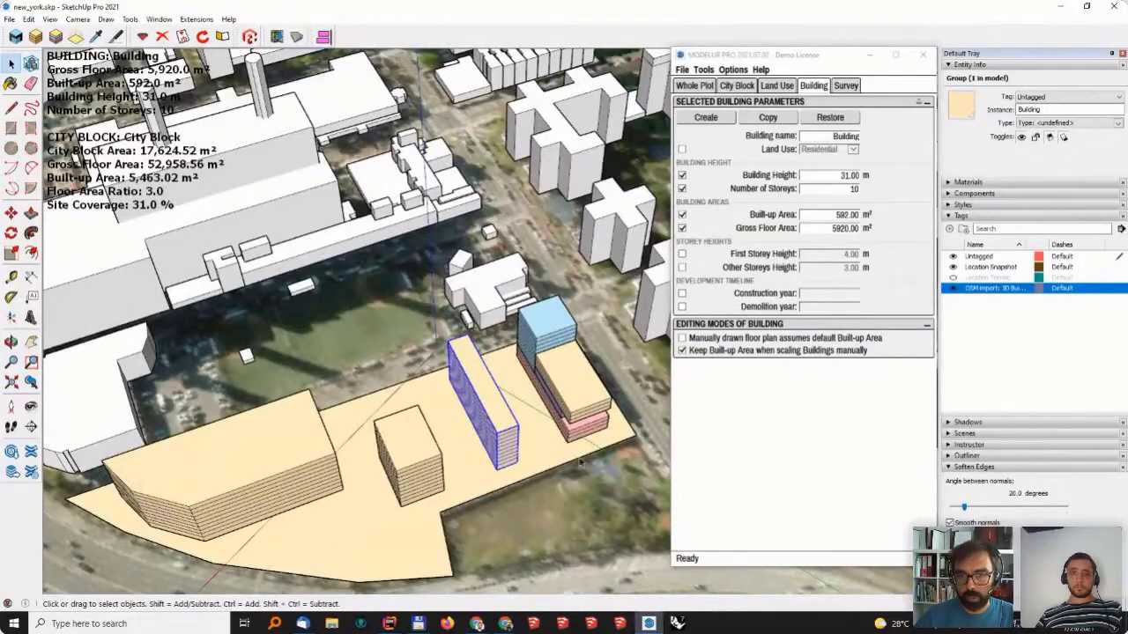
left_click(416, 465)
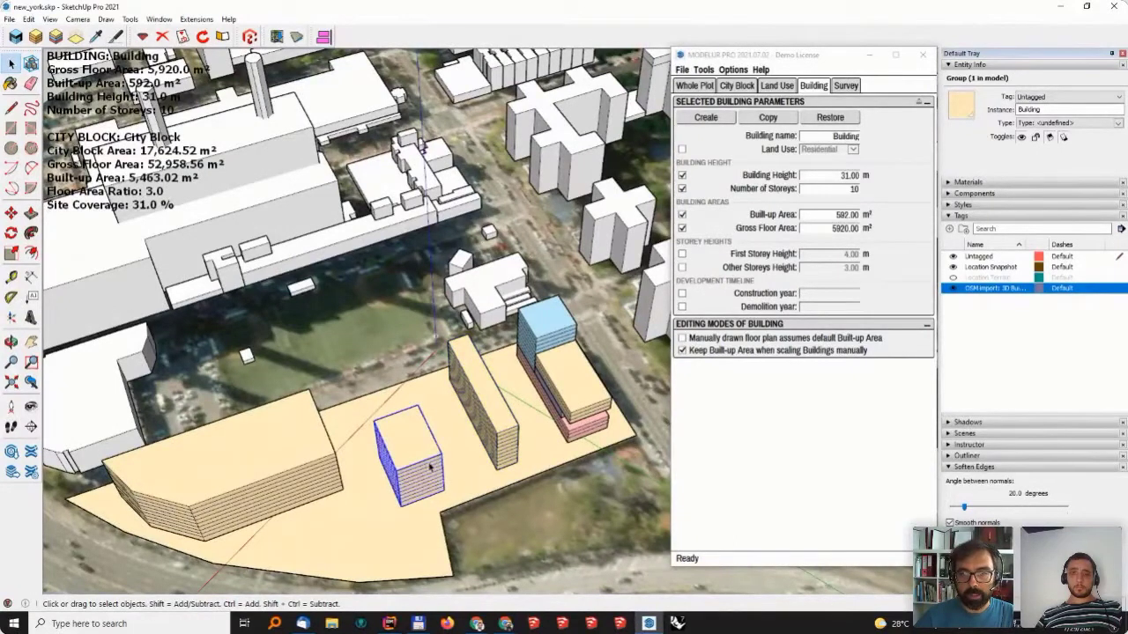
key("s")
left_click(397, 424)
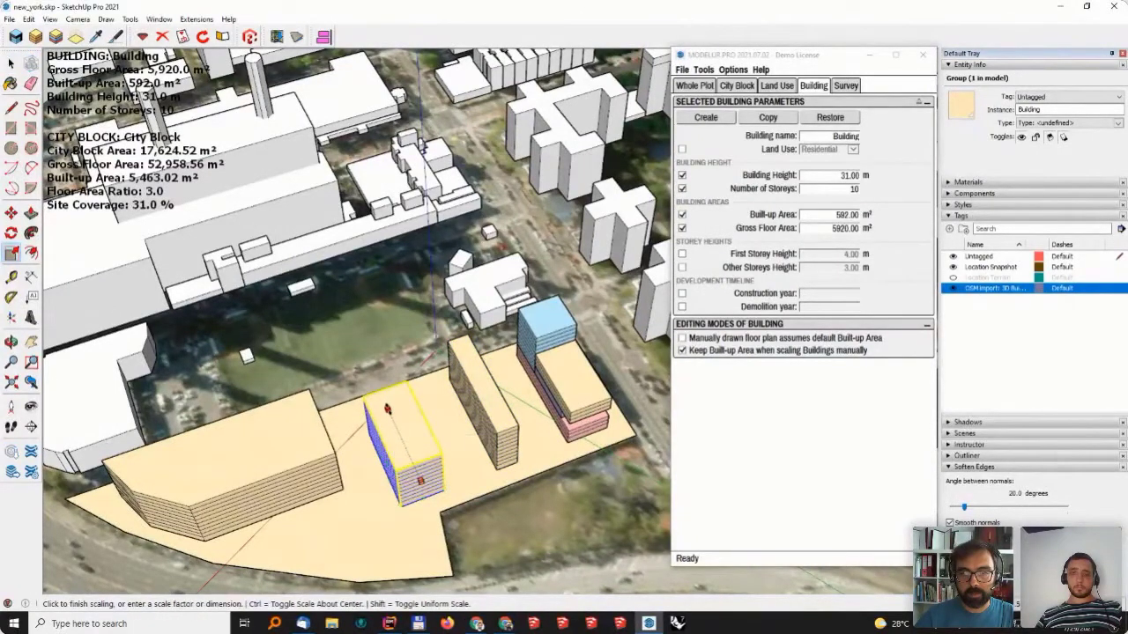
left_click(422, 465)
key("space")
scroll(411, 459, "up", 2)
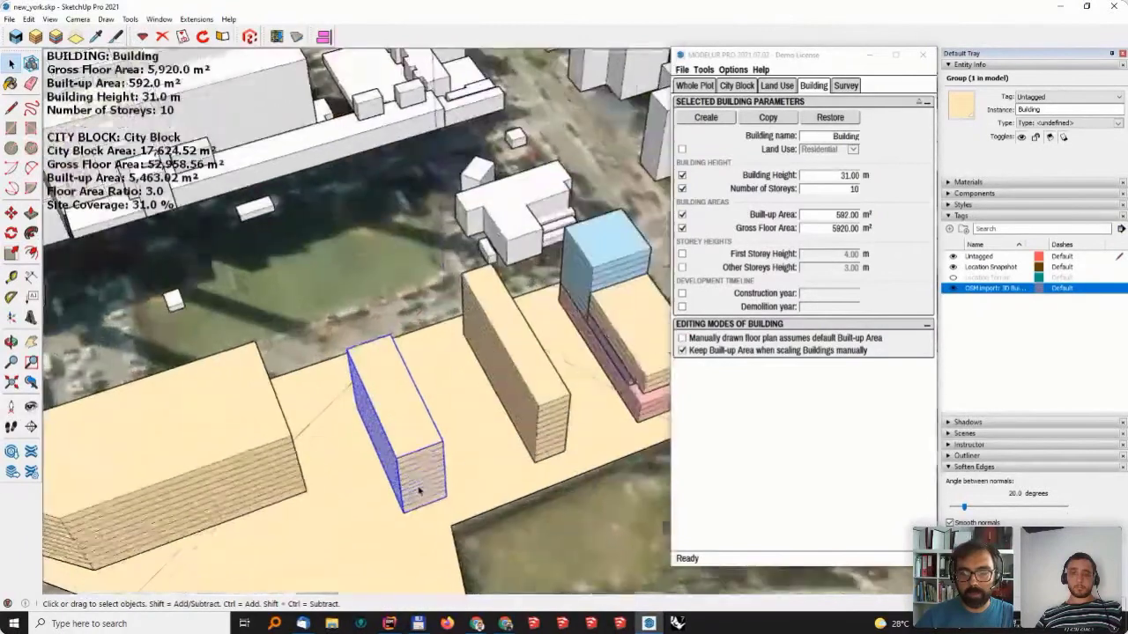
middle_click_drag(414, 458, 445, 433)
- Dimension the short top edge of the Residential slab beside the large building
key("s")
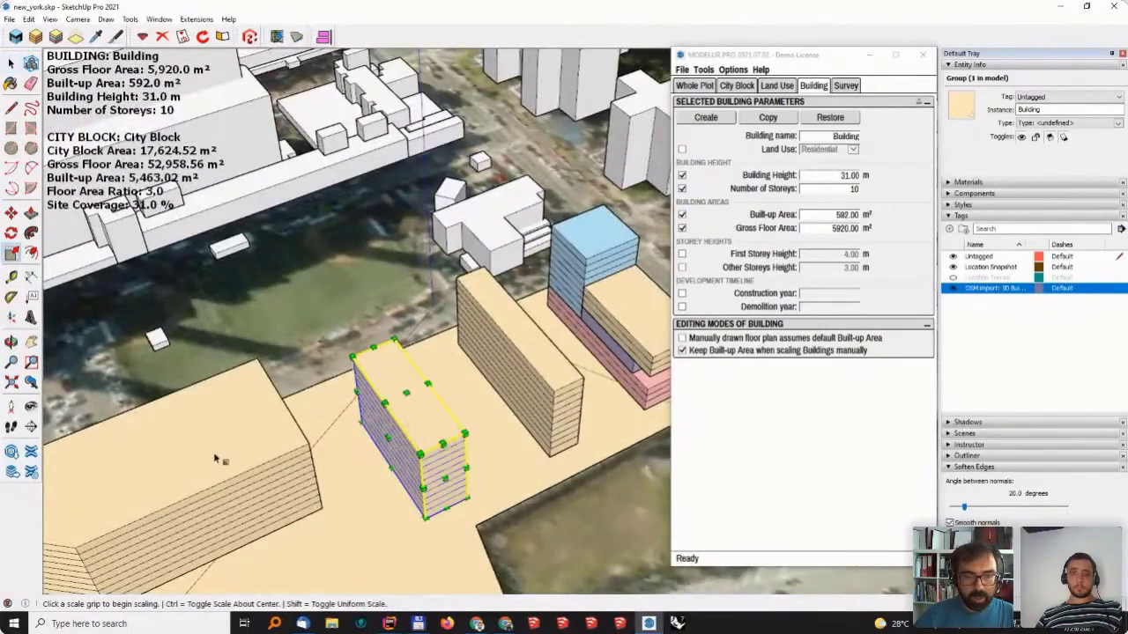
left_click(30, 276)
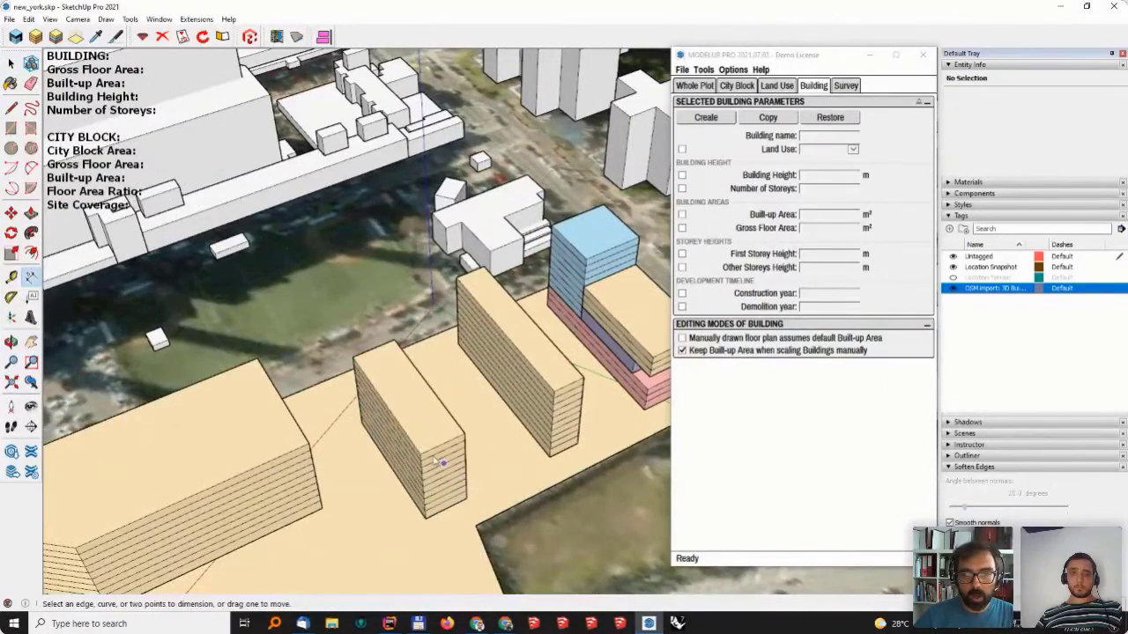
left_click(422, 454)
left_click(464, 437)
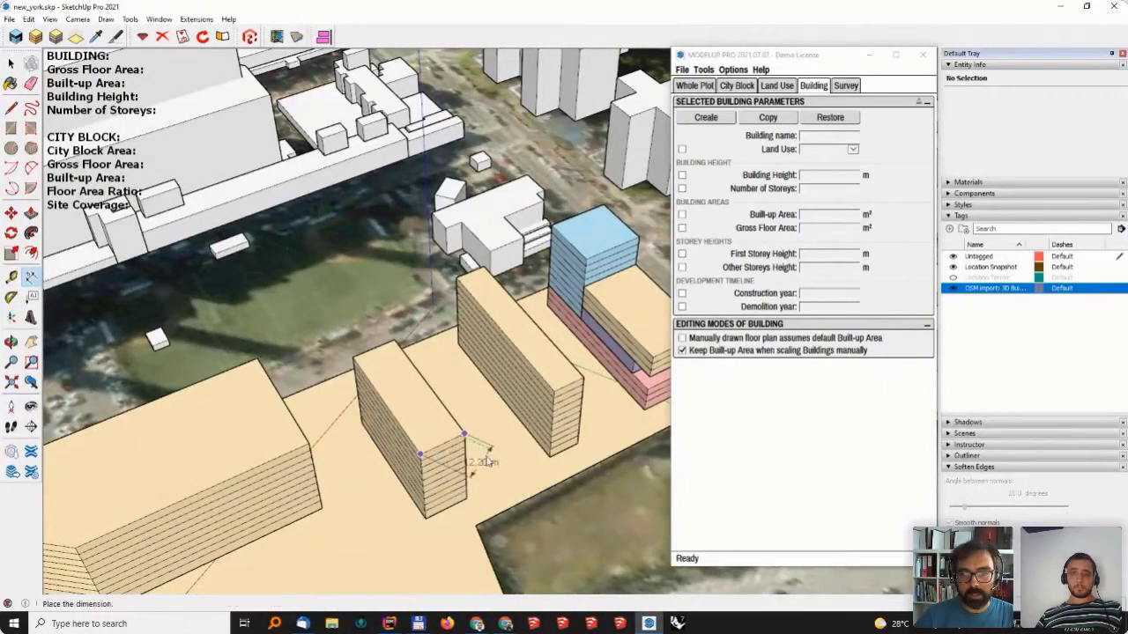
left_click(470, 444)
key("space")
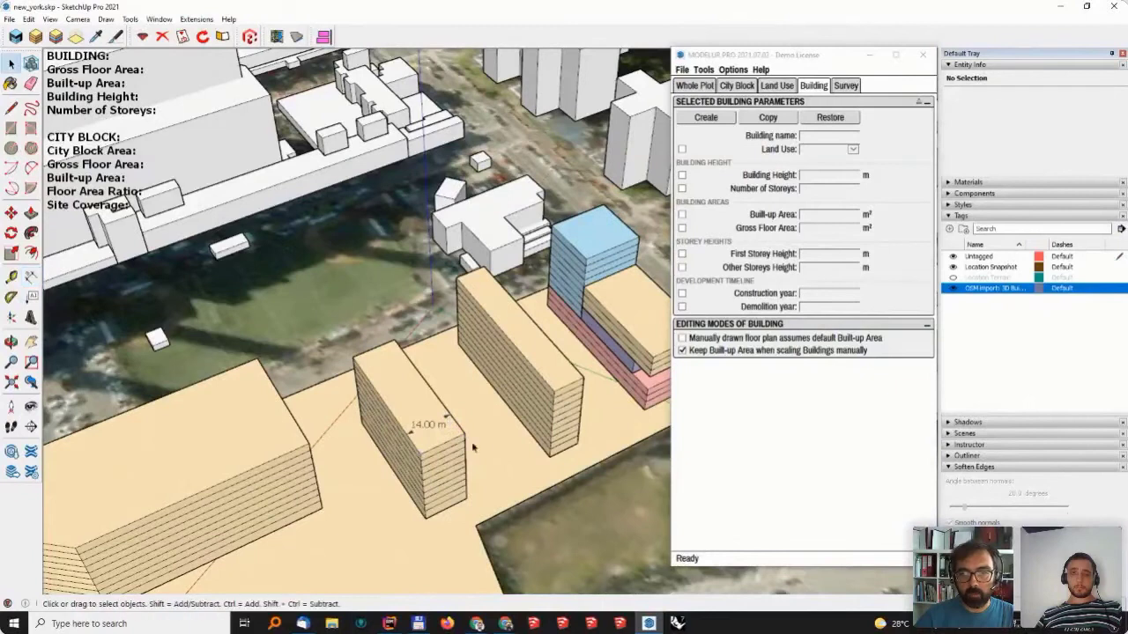
- Scale the Residential slab nearest the stacked buildings across its long side to make it wider and shorter
left_click(545, 398)
key("s")
middle_click_drag(411, 374, 520, 379)
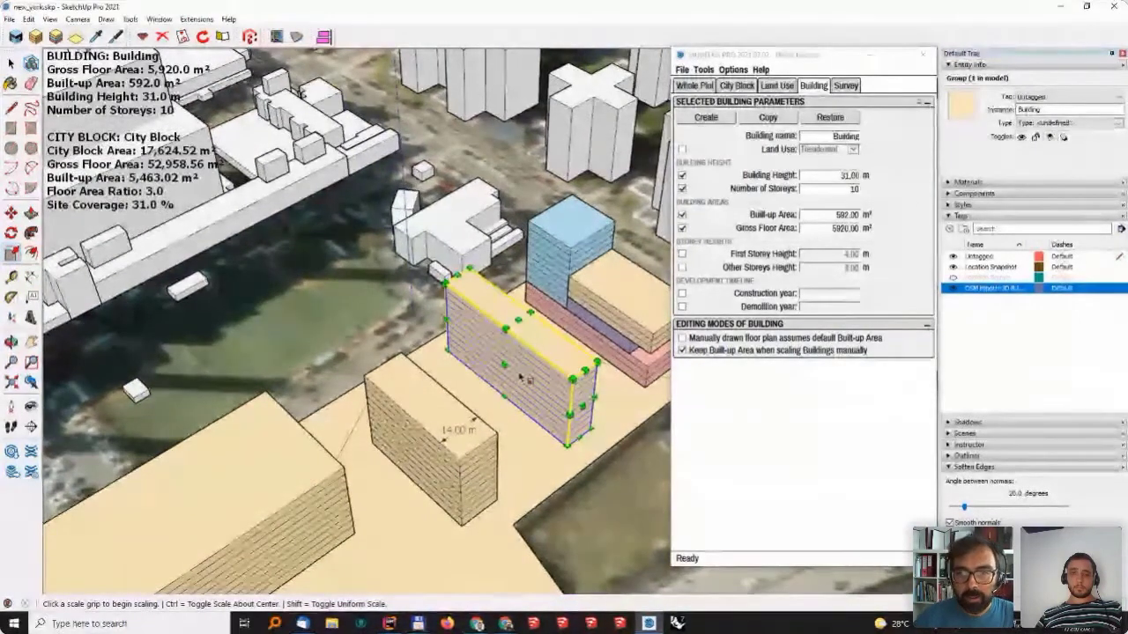
left_click(505, 365)
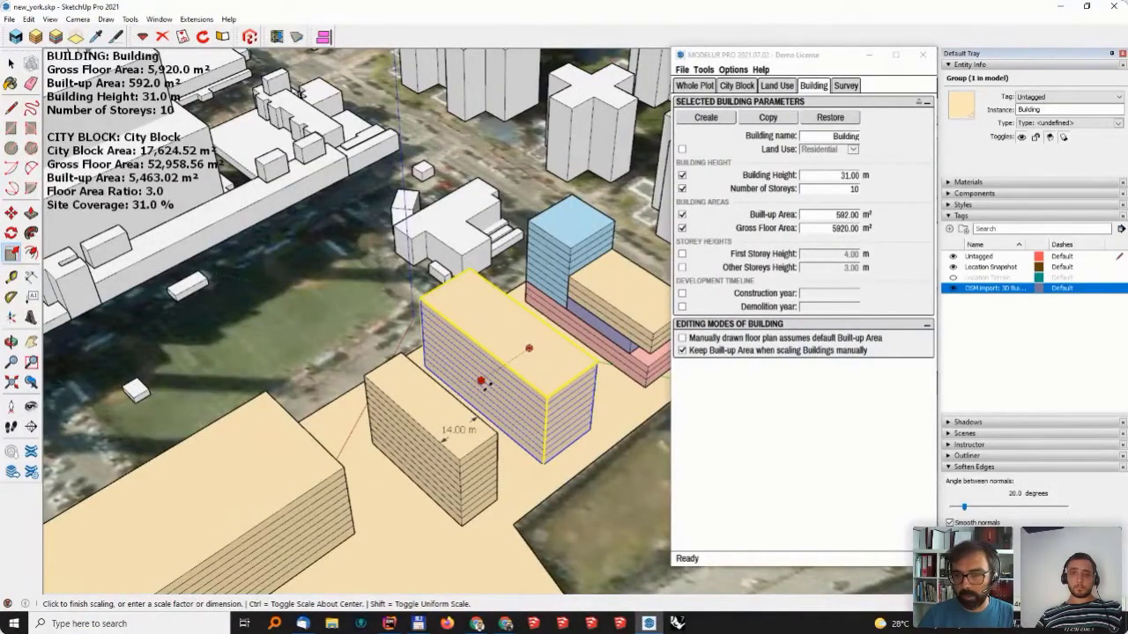
left_click(503, 364)
key("space")
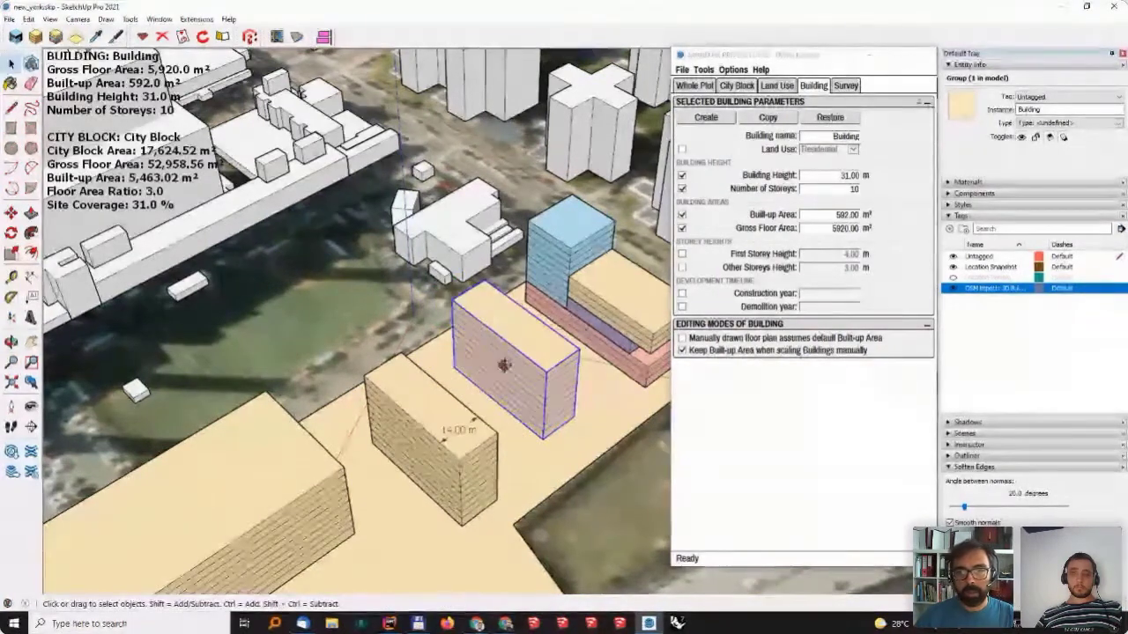
- Delete the width dimension from the Residential slab beside the large building
middle_click_drag(503, 365, 458, 432)
left_click(458, 431)
key("Delete")
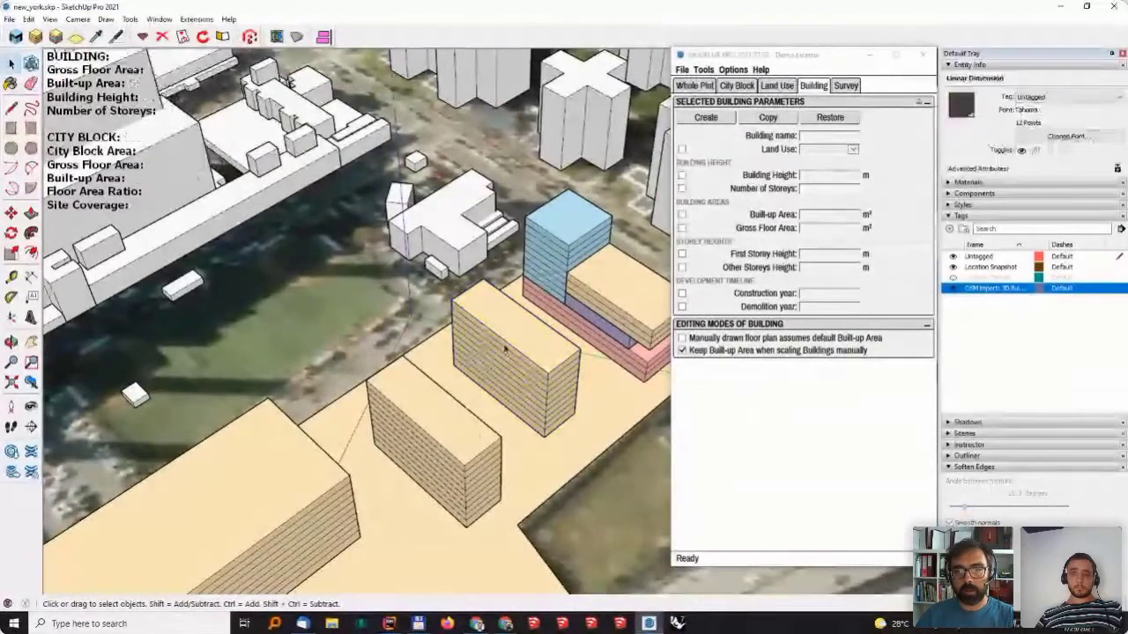
- Move the Residential slab nearest the stacked buildings a short way along its length towards the green field
left_click(504, 350)
middle_click_drag(504, 350, 401, 418)
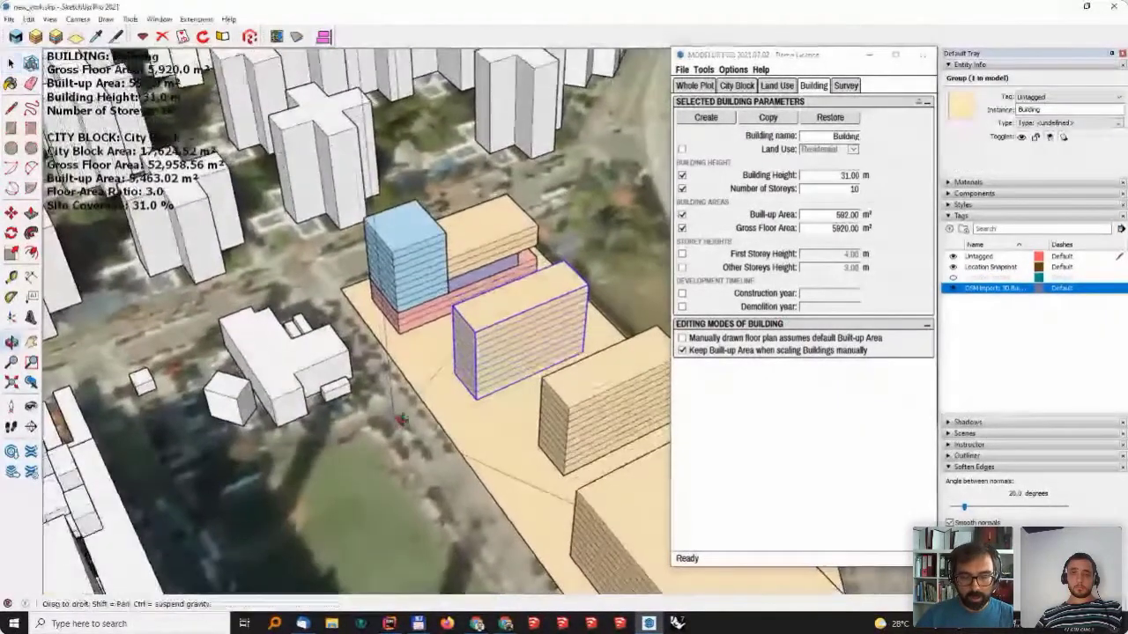
key("m")
left_click(476, 398)
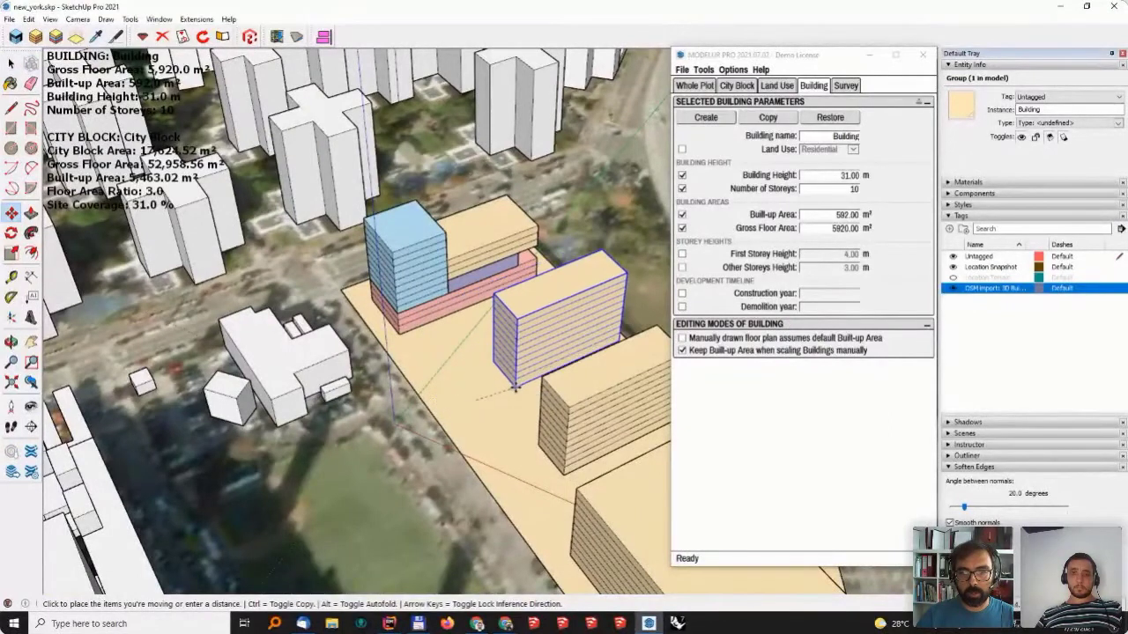
key("ctrl")
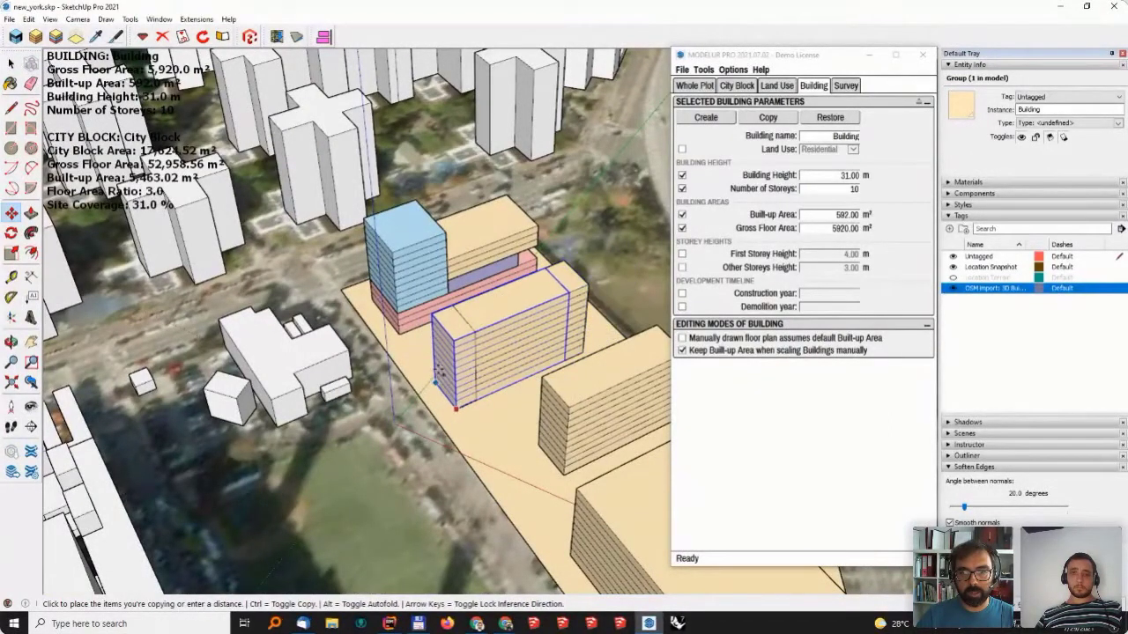
left_click(394, 309)
key("space")
middle_click_drag(394, 308, 528, 361)
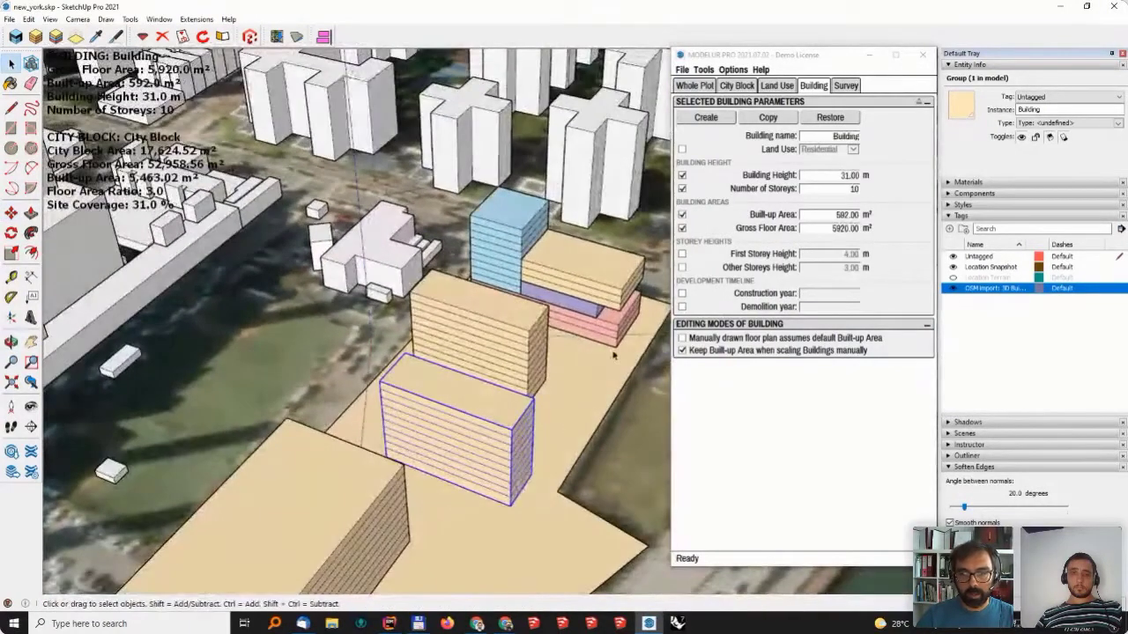
key("m")
left_click(512, 504)
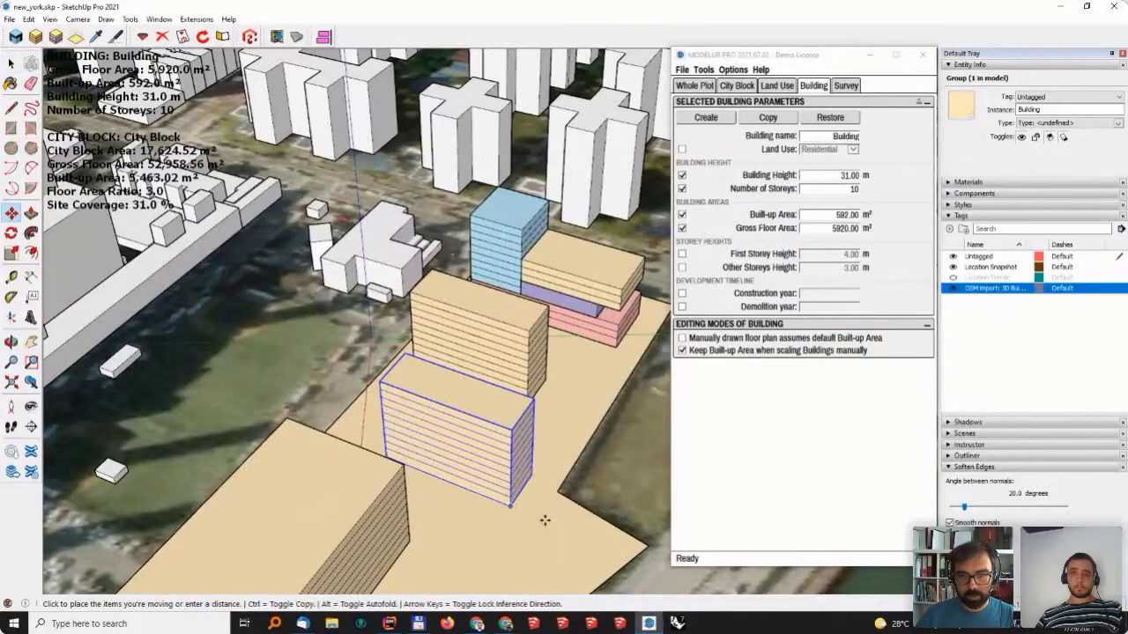
key("ctrl")
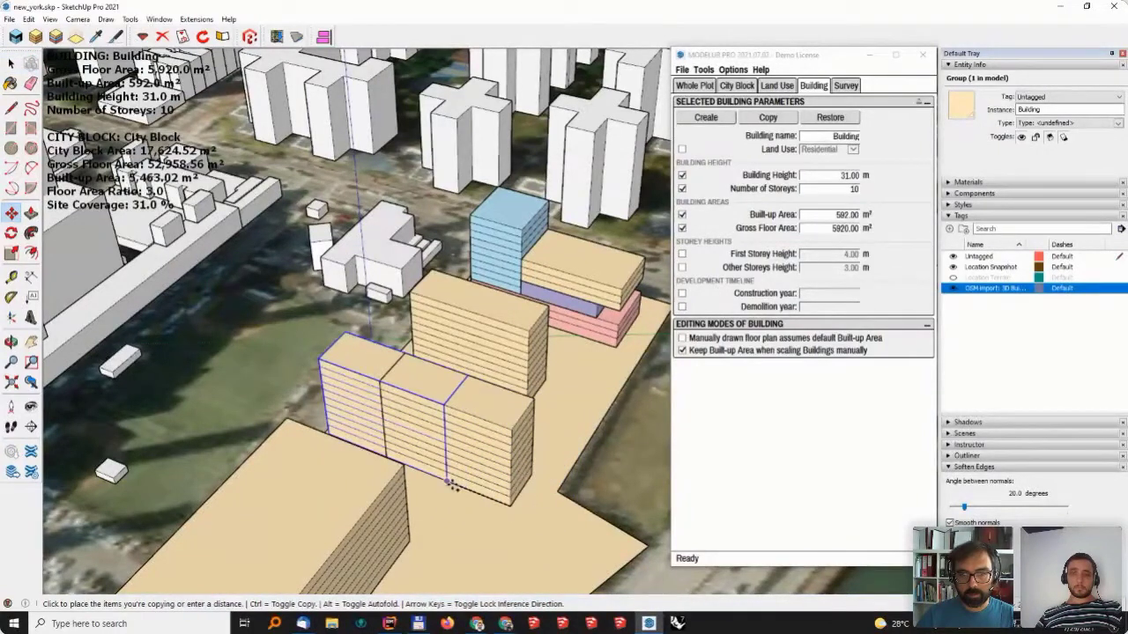
key("Escape")
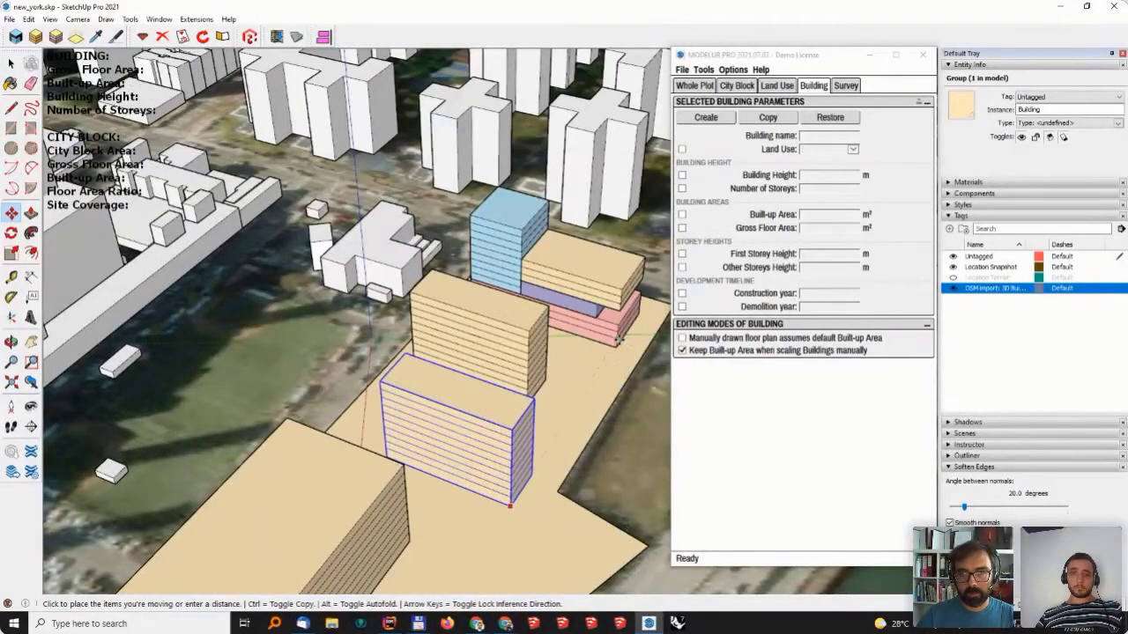
key("space")
middle_click_drag(613, 375, 303, 294)
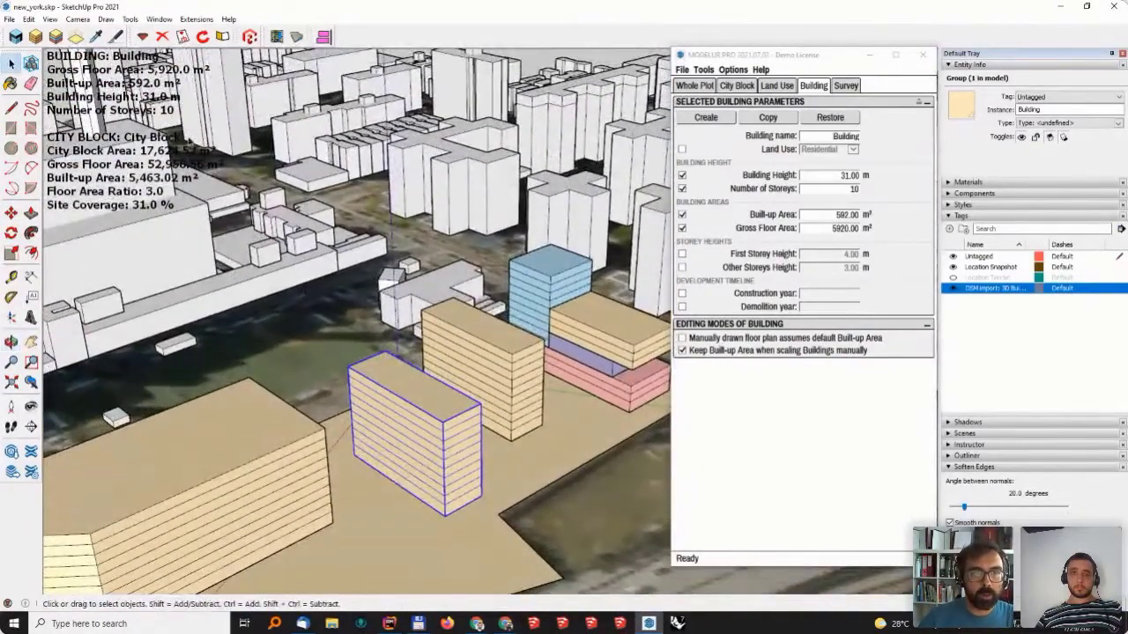
middle_click_drag(190, 143, 154, 166)
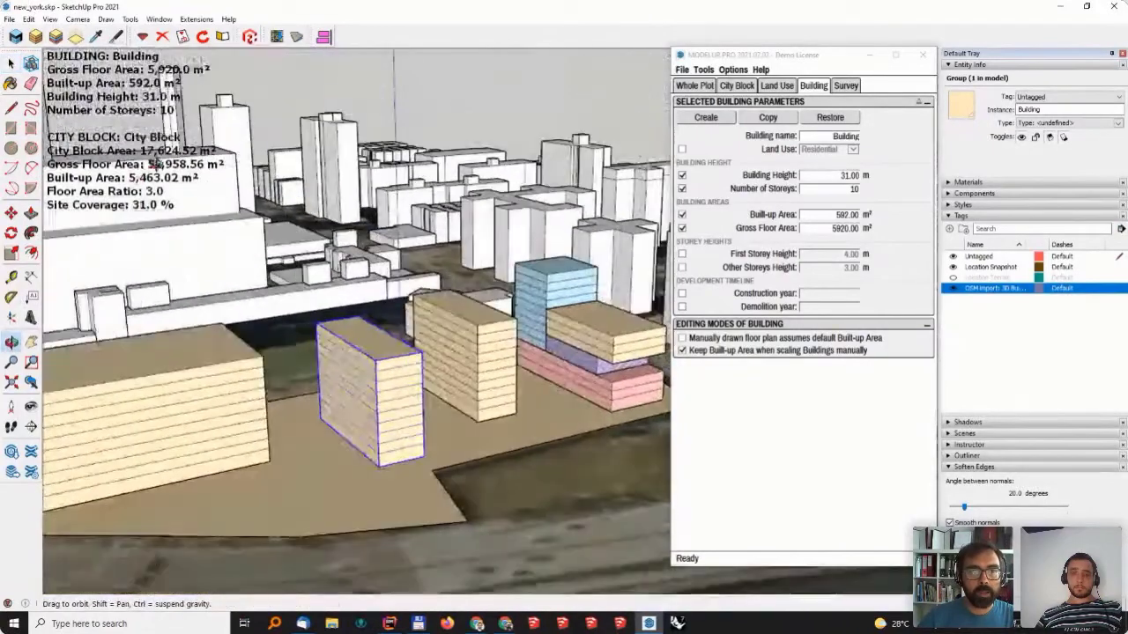
middle_click_drag(165, 206, 188, 243)
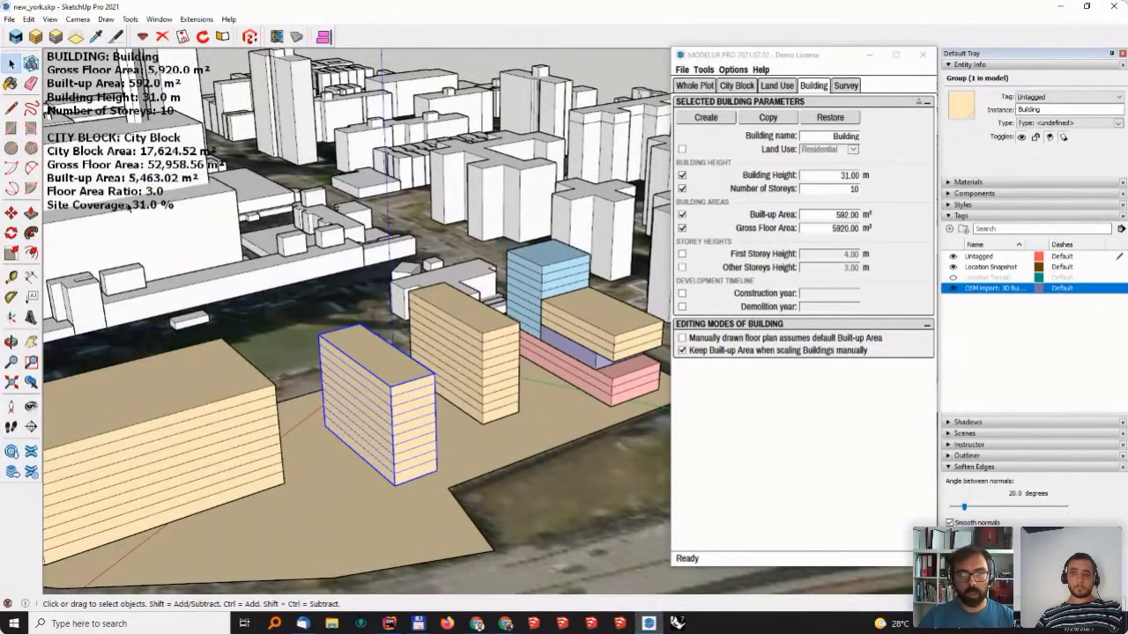
- Select the Residential slab nearest the stacked buildings and set the on-screen survey of the plot area to Full
left_click(483, 362)
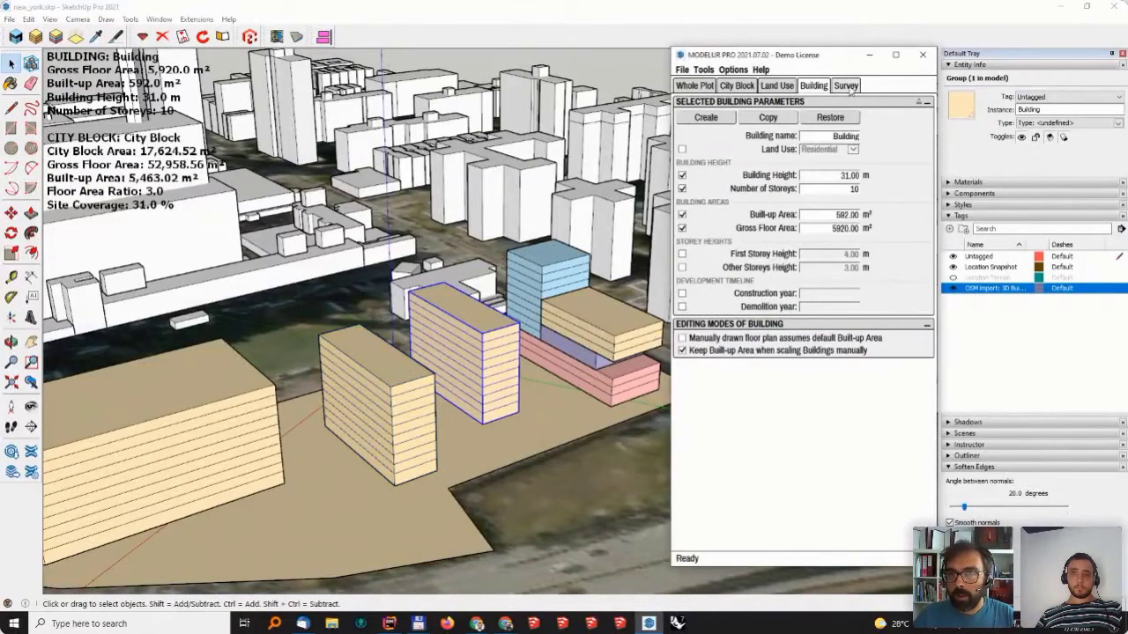
left_click(845, 86)
left_click(824, 146)
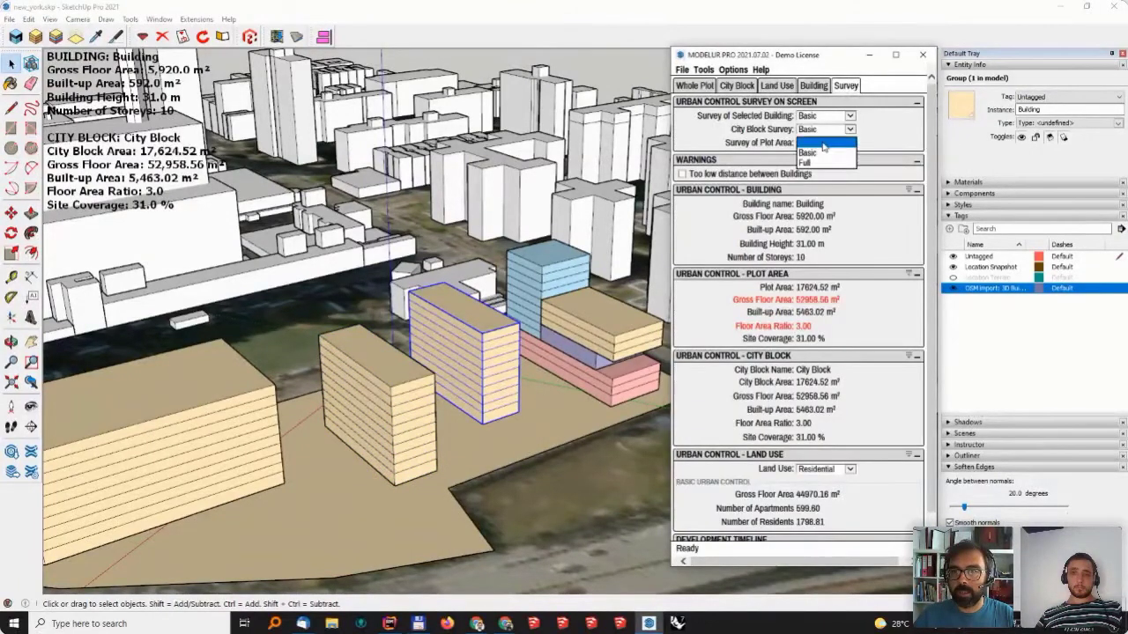
left_click(749, 150)
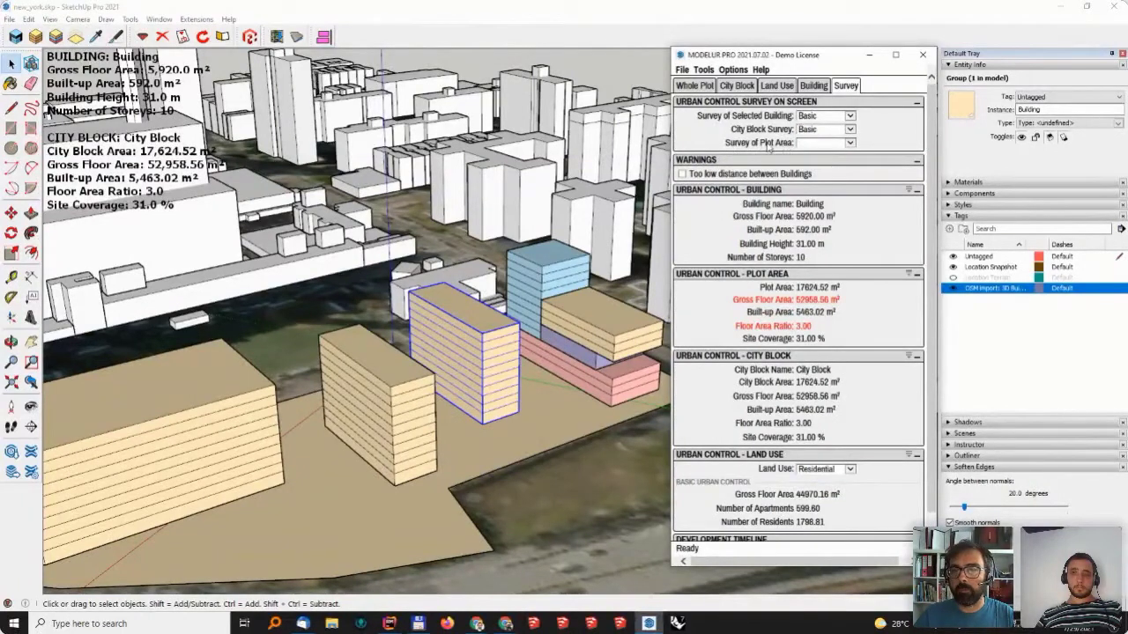
left_click(802, 143)
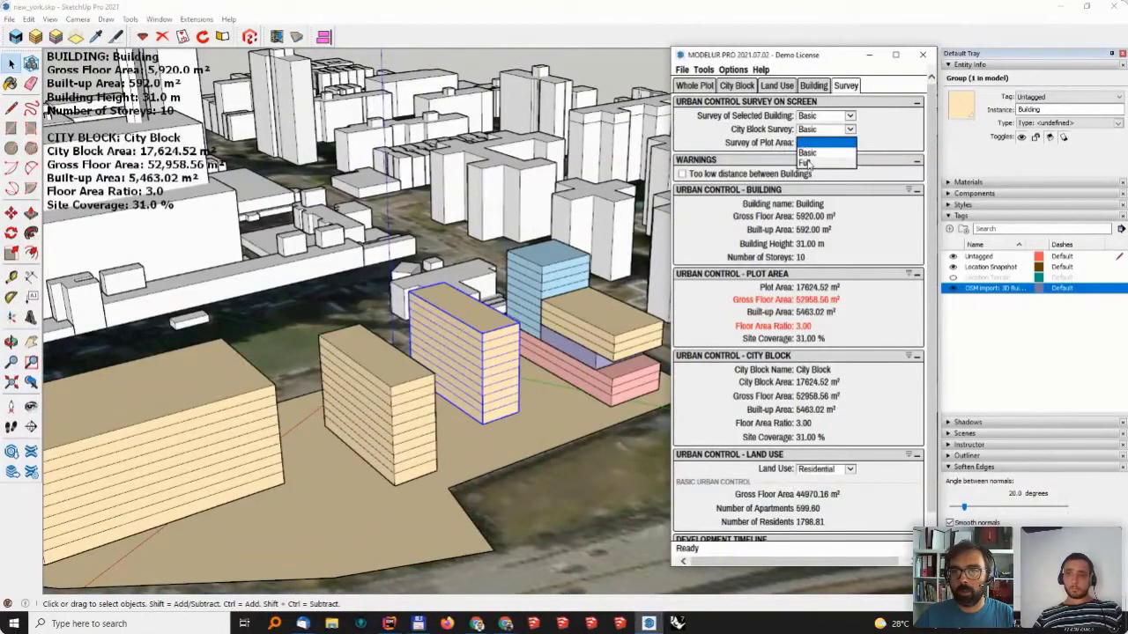
left_click(805, 163)
middle_click_drag(345, 251, 342, 288)
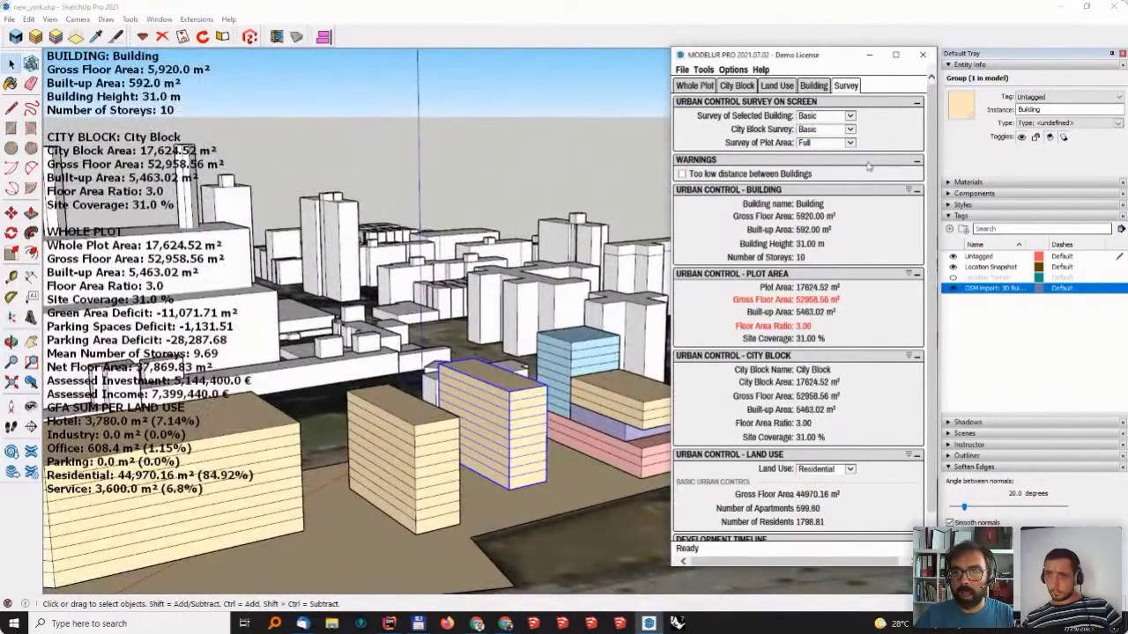
middle_click_drag(367, 374, 465, 401)
scroll(467, 414, "down", 5)
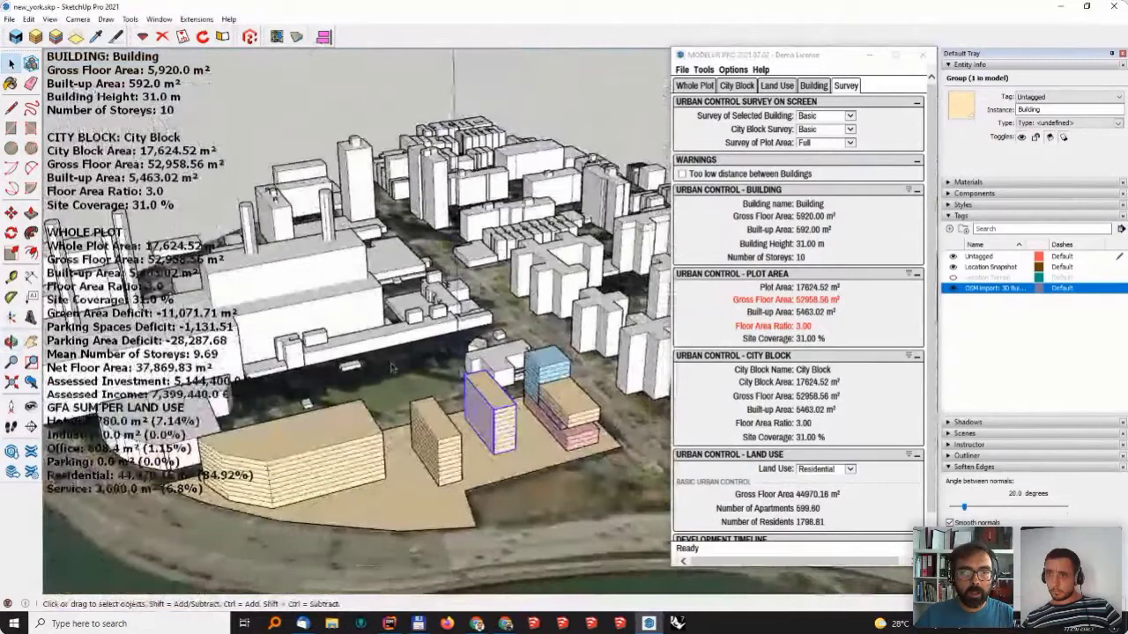
- Set the on-screen survey of the plot area to Basic, keeping the building and city block surveys at Basic
left_click(791, 237)
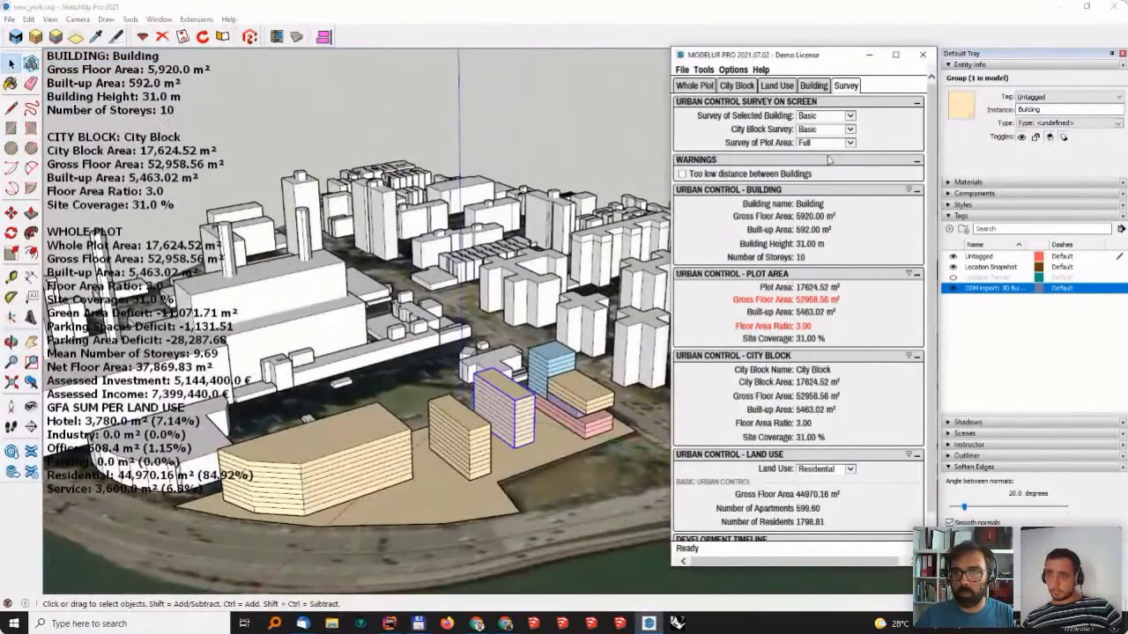
left_click(824, 116)
left_click(825, 132)
left_click(823, 130)
left_click(820, 145)
middle_click_drag(258, 295, 221, 268)
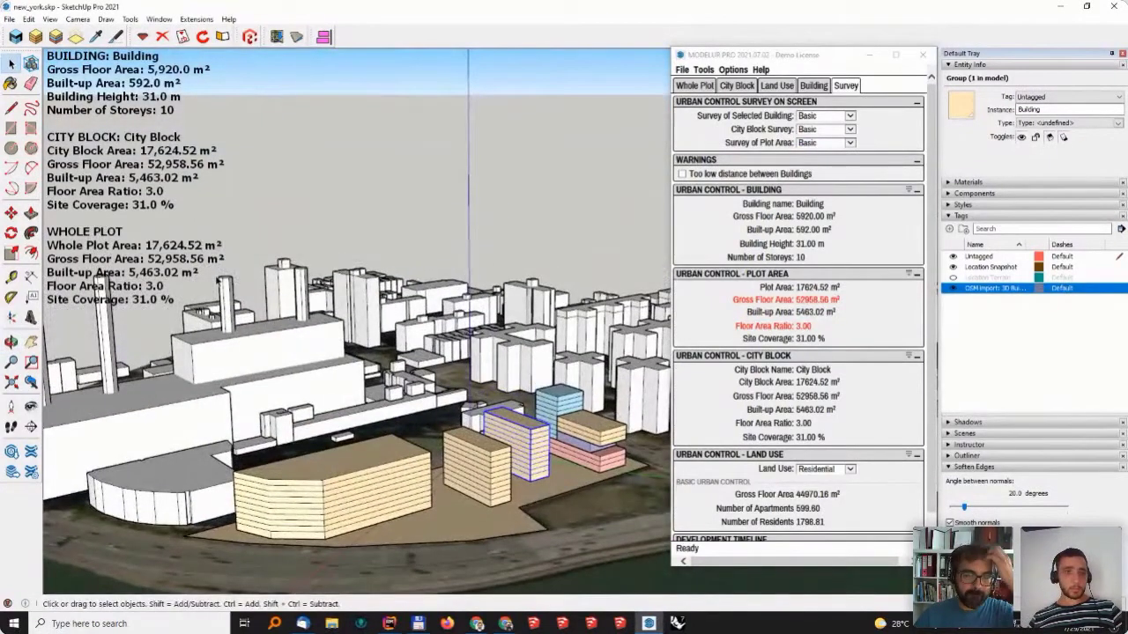
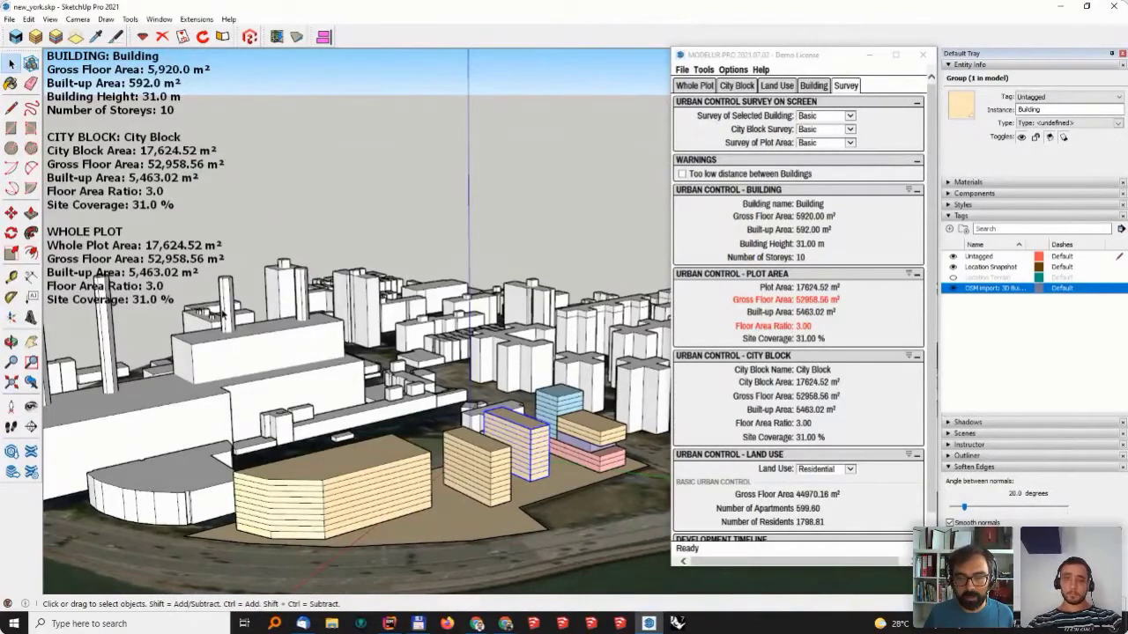
middle_click_drag(455, 451, 457, 339)
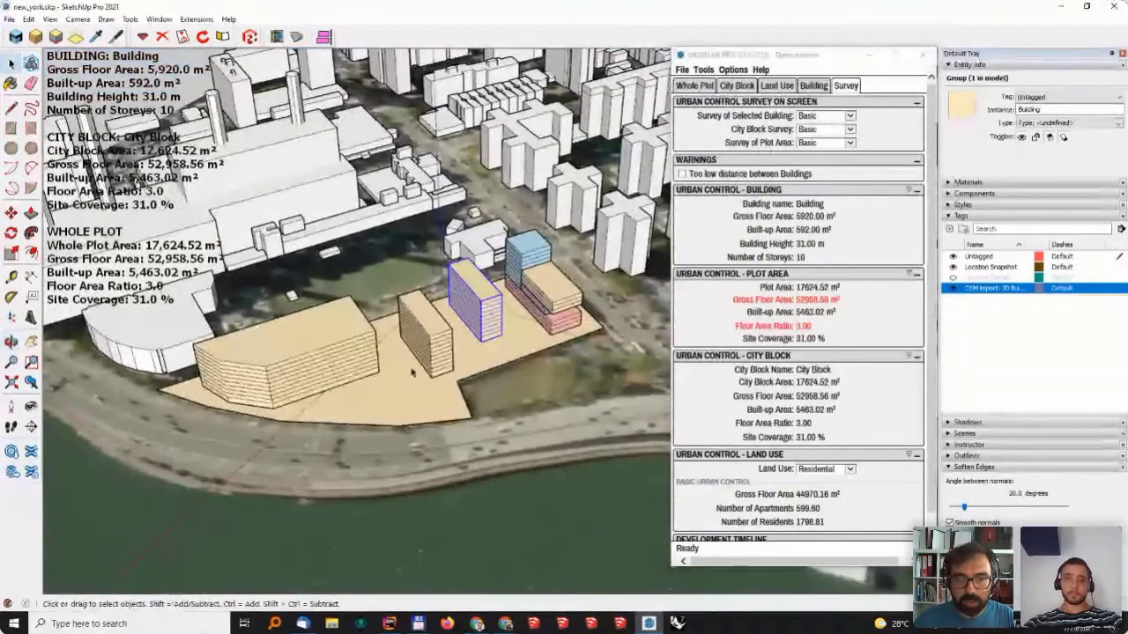
- Unlock the city block beneath the proposed buildings and explode it into loose geometry
left_click(457, 334)
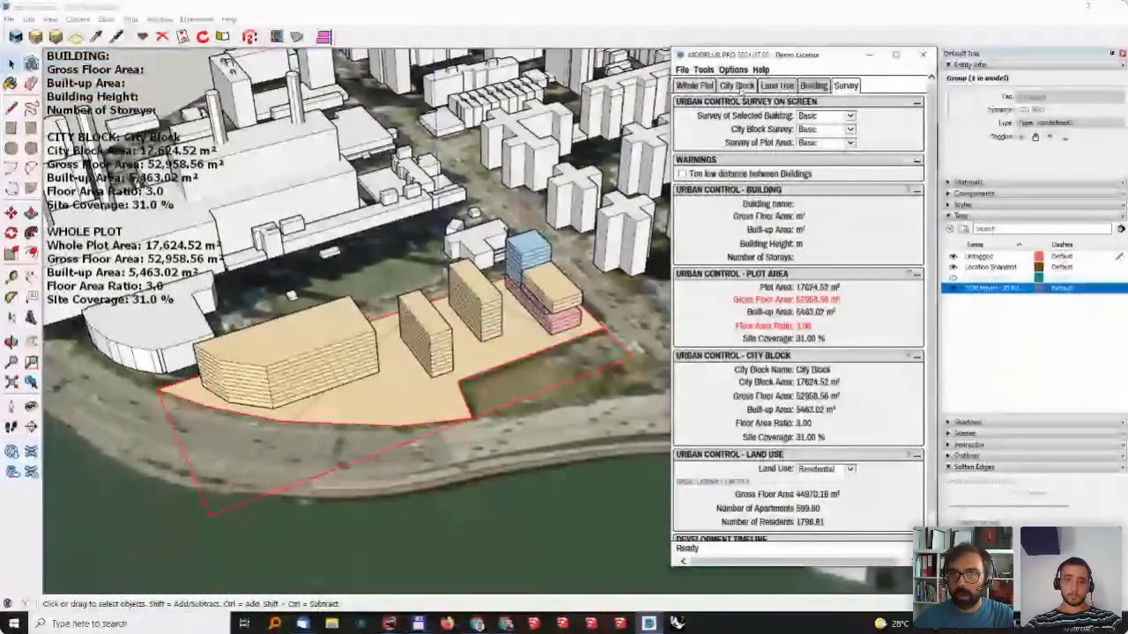
left_click(737, 86)
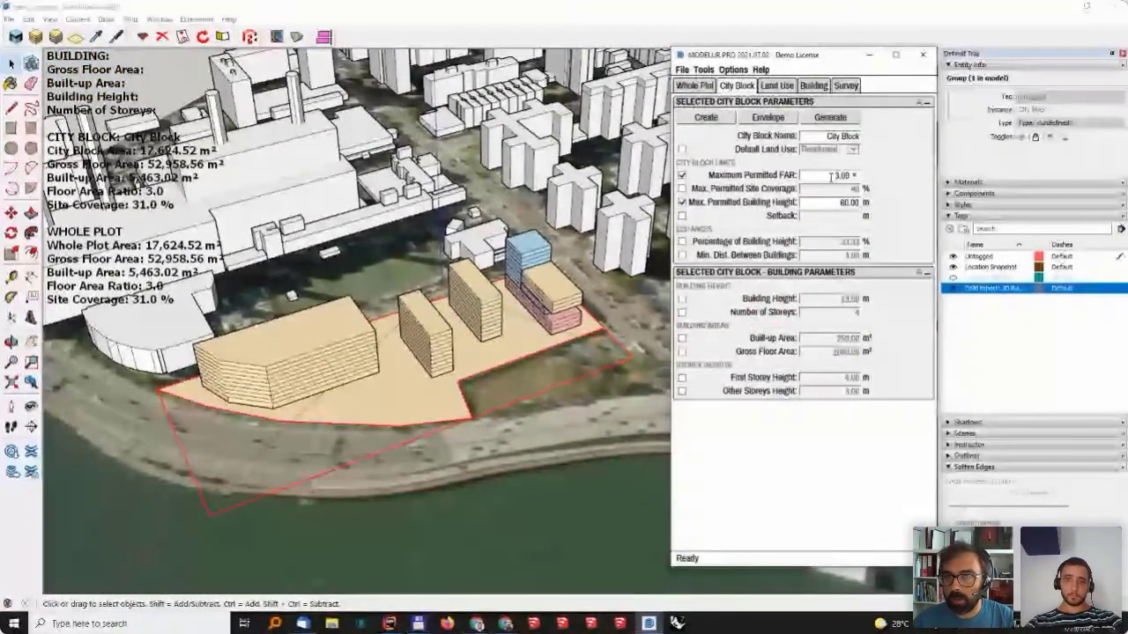
left_click(844, 202)
left_click(408, 399)
right_click(407, 399)
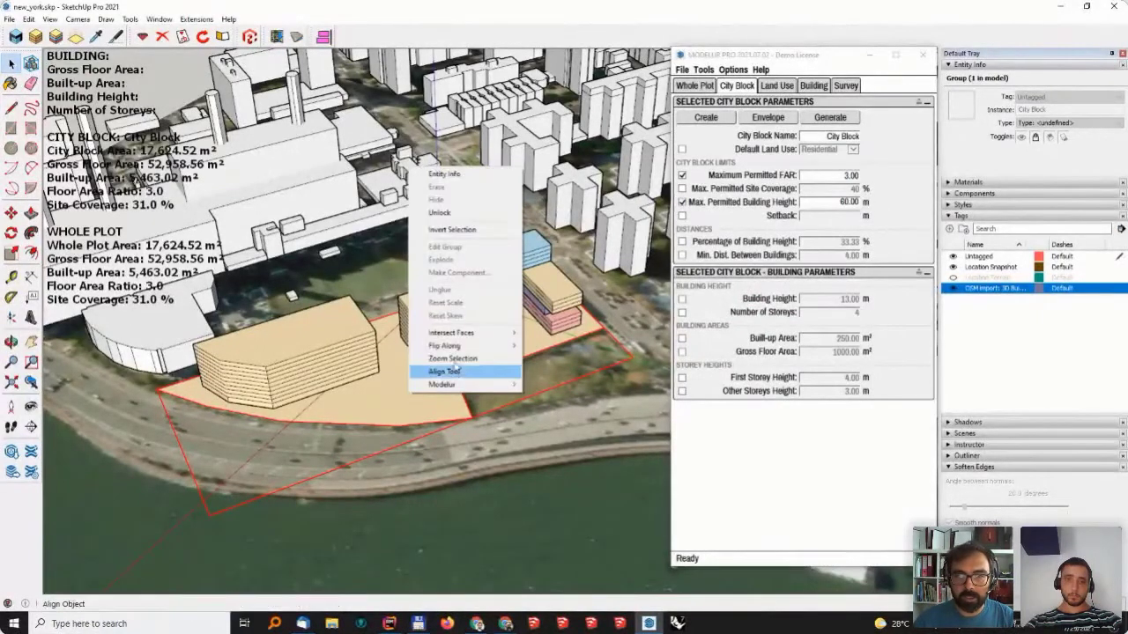
left_click(464, 216)
right_click(424, 373)
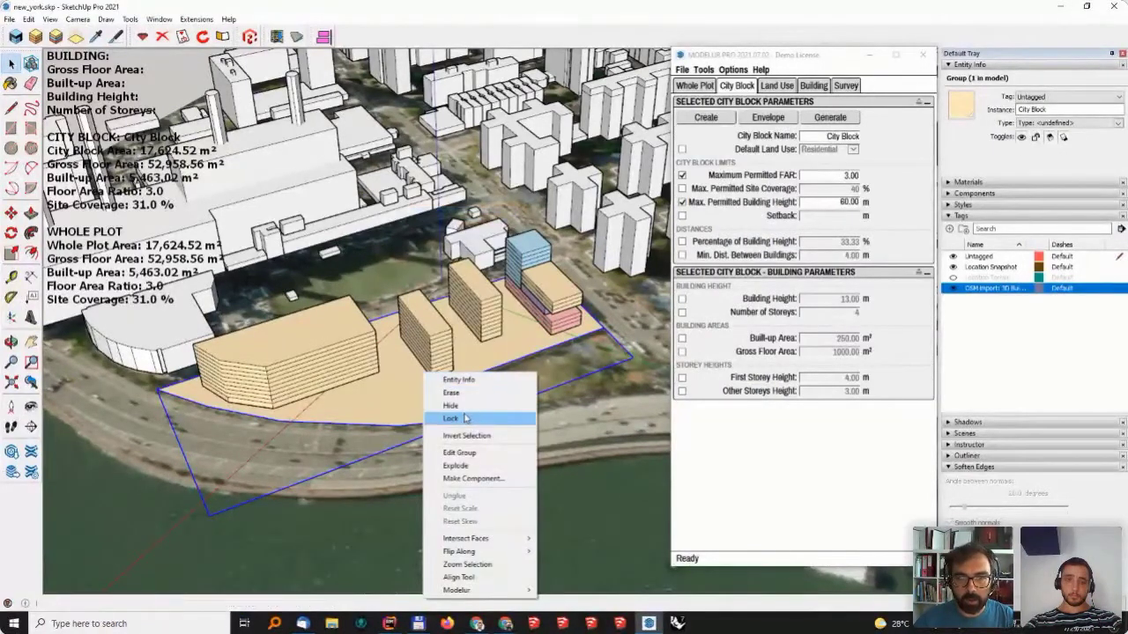
left_click(456, 465)
- Draw a line across the exploded plot face from its inner notch corner to the opposite long edge
middle_click_drag(308, 383, 148, 291)
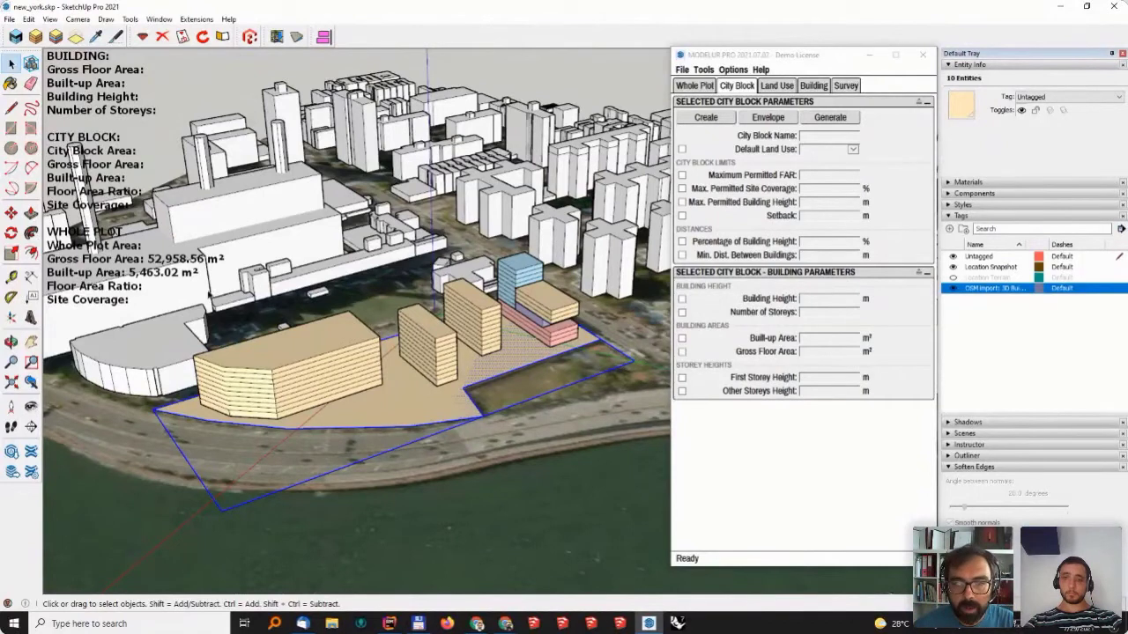
middle_click_drag(538, 377, 539, 401)
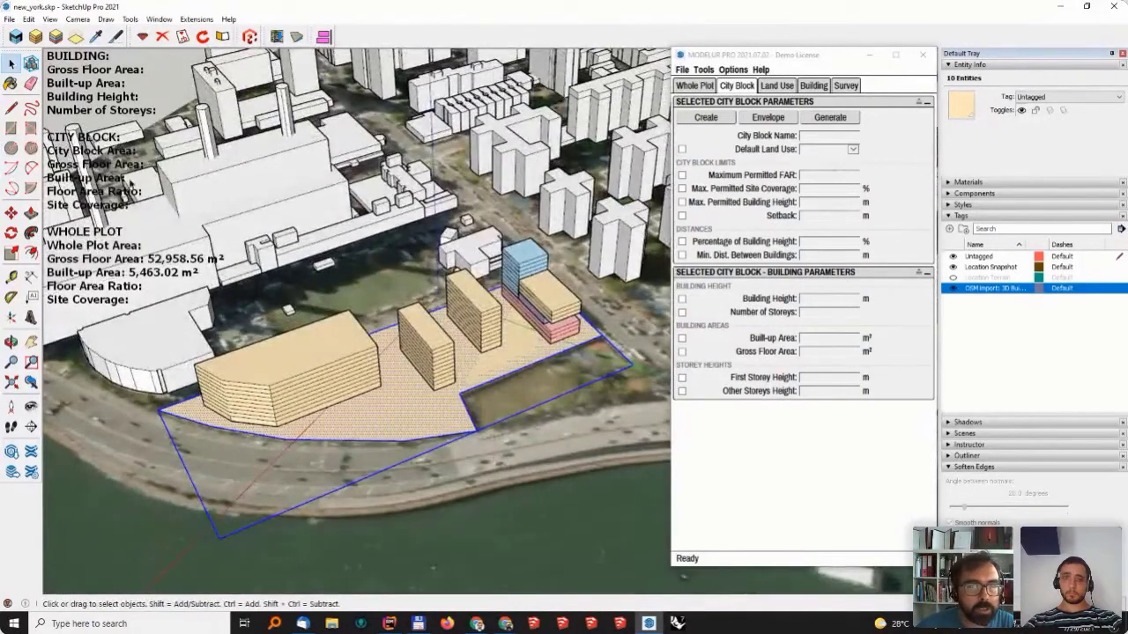
left_click(11, 107)
left_click(461, 393)
middle_click_drag(415, 319, 553, 410)
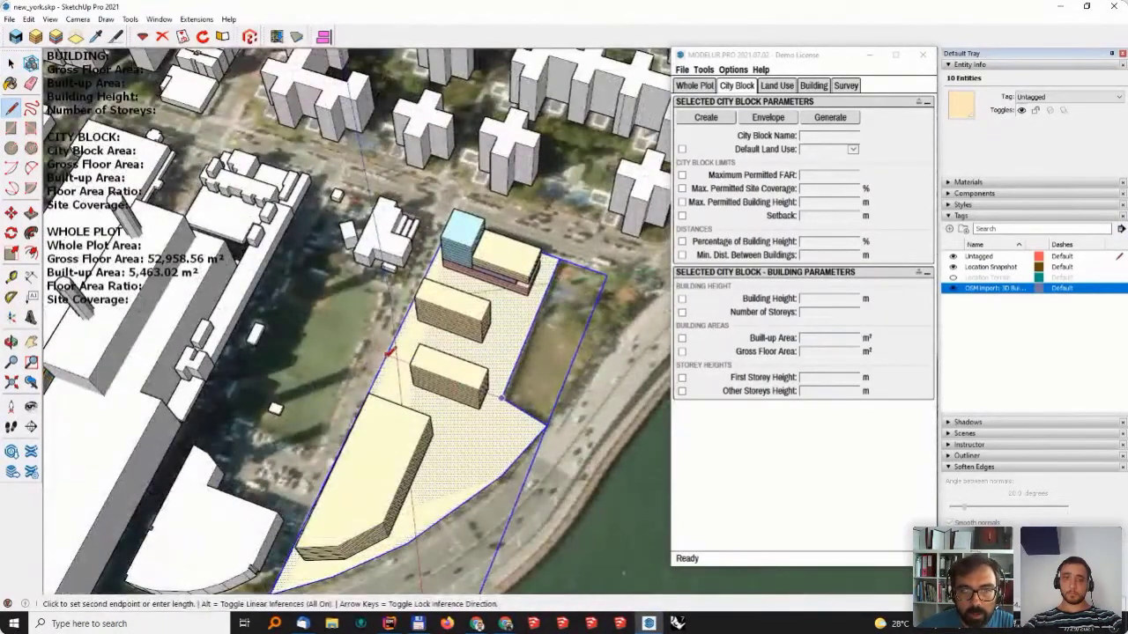
key("space")
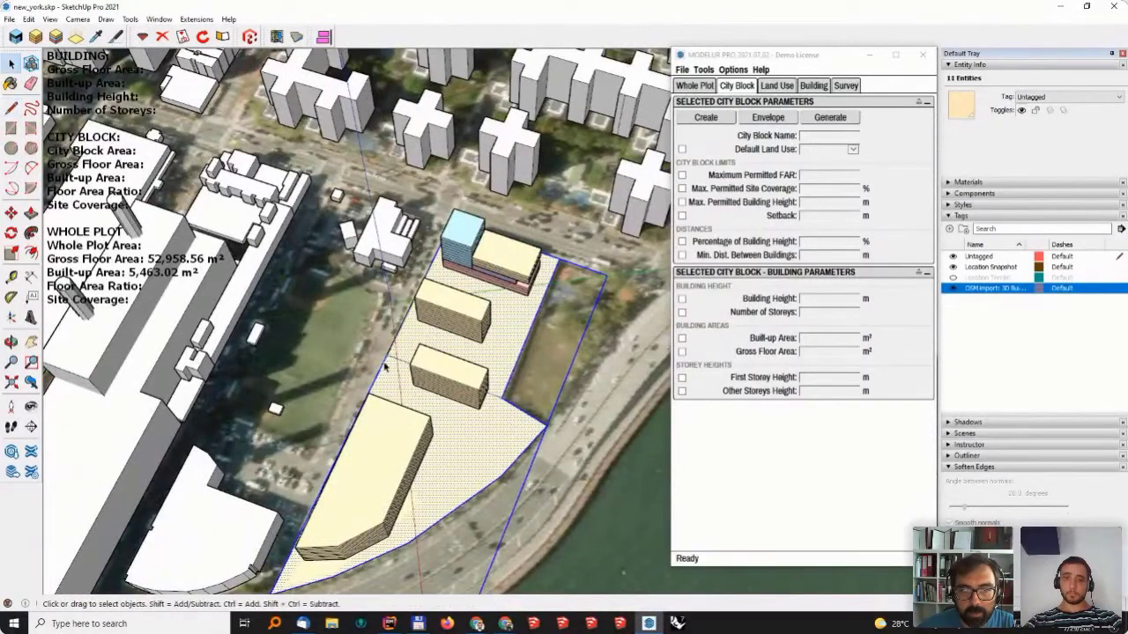
- Draw a second line from the same long edge to the plot's outer corner, leaving a narrow strip between both lines
left_click(10, 106)
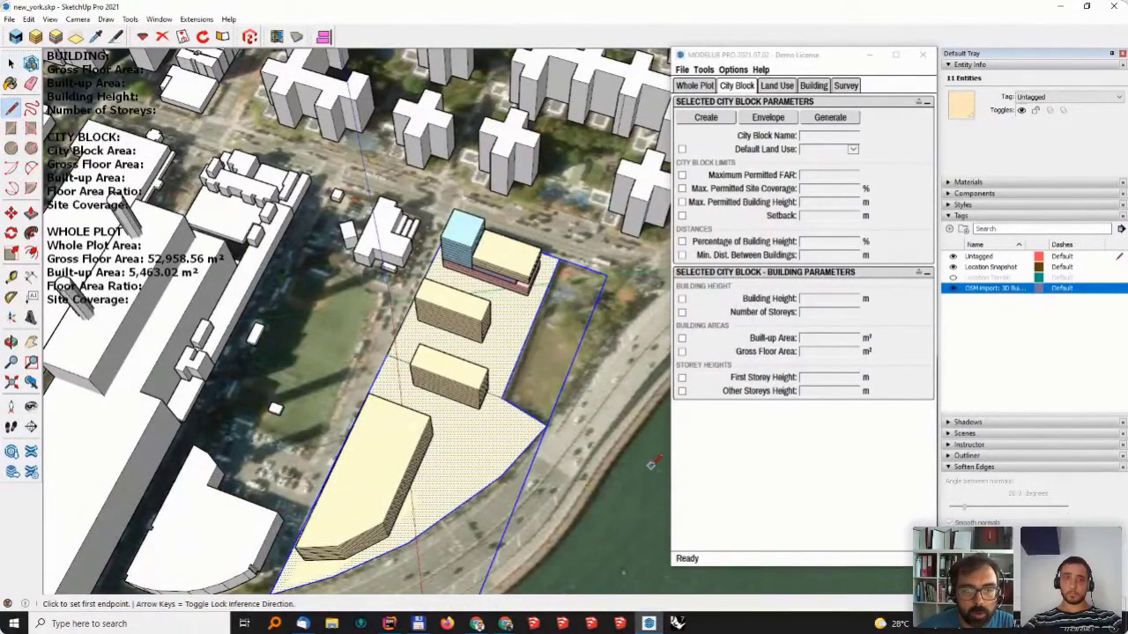
left_click(379, 371)
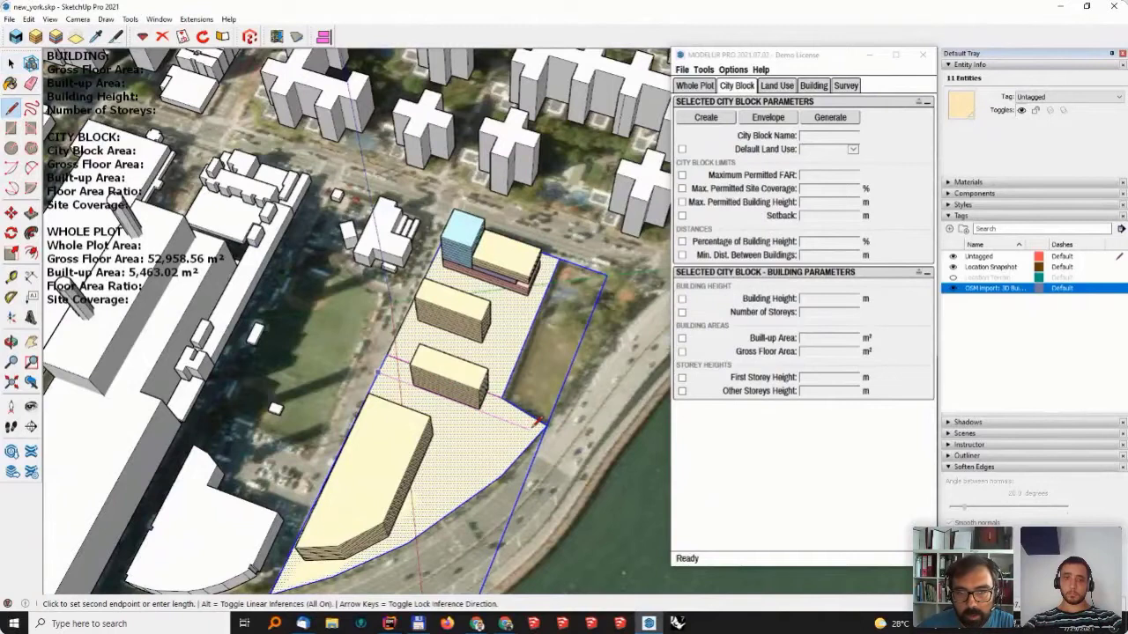
left_click(546, 426)
key("space")
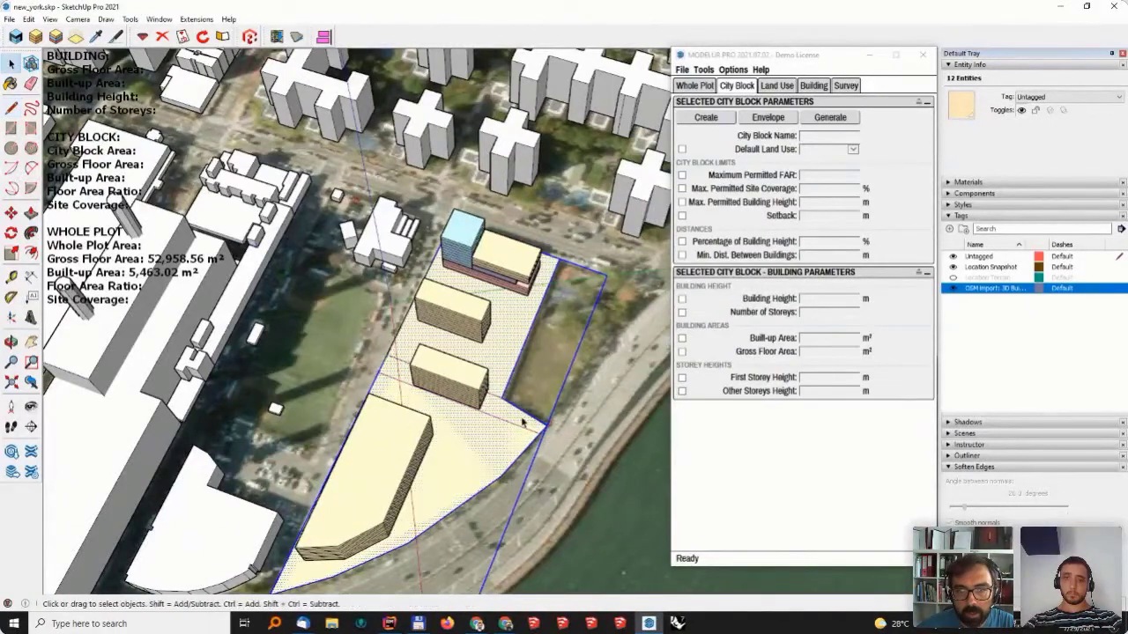
- Delete the narrow strip of face between the two dividing lines to separate the plot into two parts
left_click(504, 368)
left_click(503, 368)
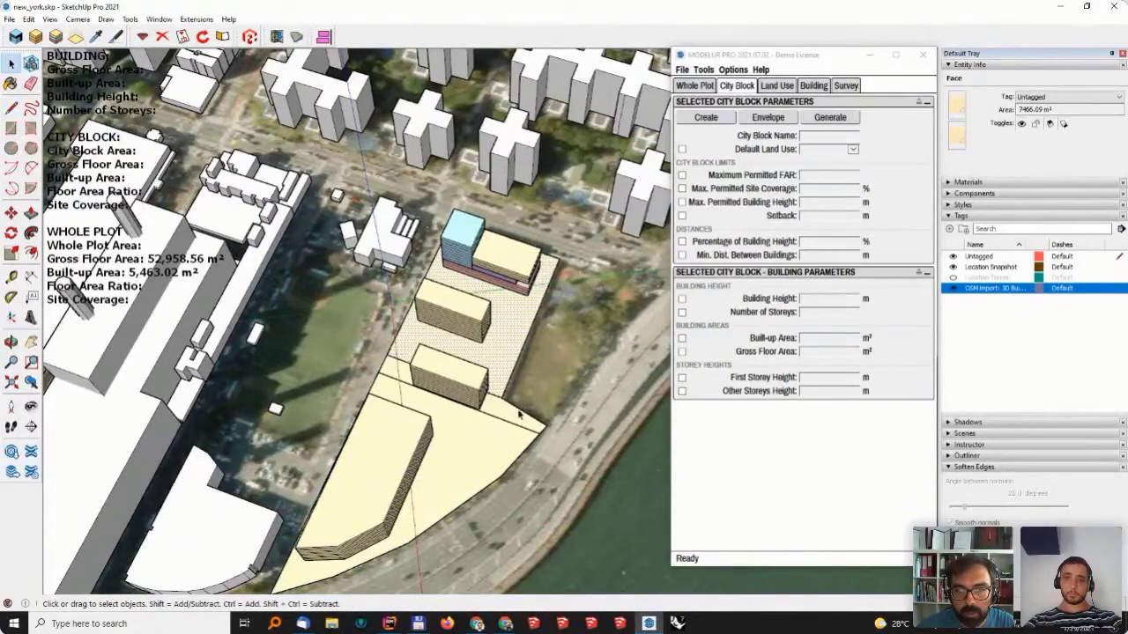
mouse_move(520, 428)
middle_mouse_down()
mouse_move(336, 382)
mouse_move(509, 418)
middle_mouse_up()
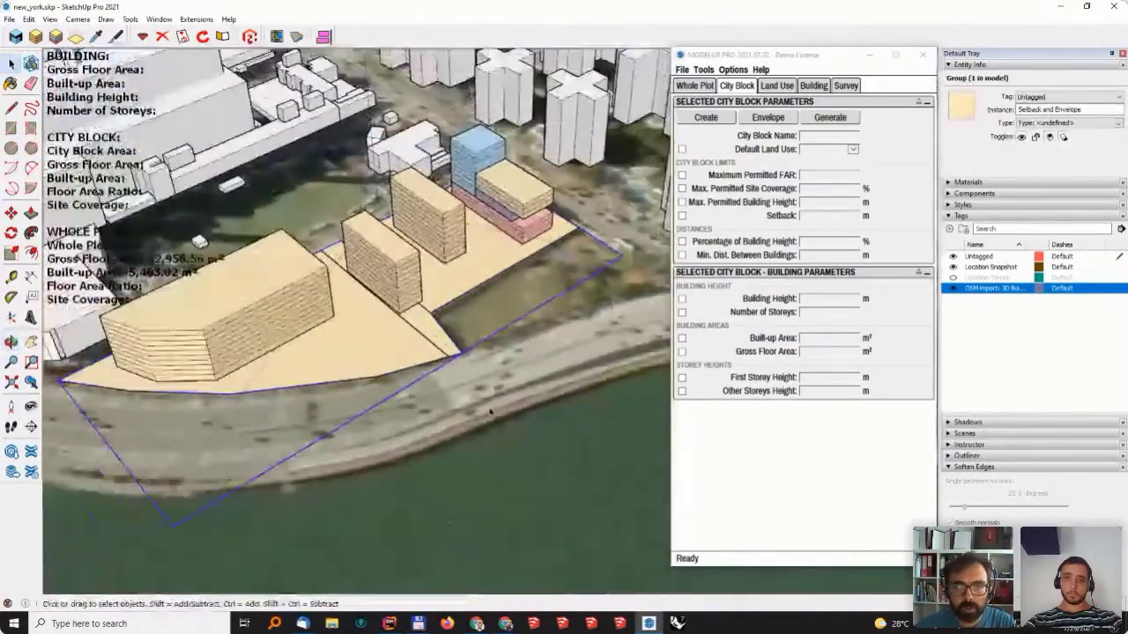
- Delete the old Setback and Envelope group and the stray edge left beside the gap
key("m")
left_click(510, 418)
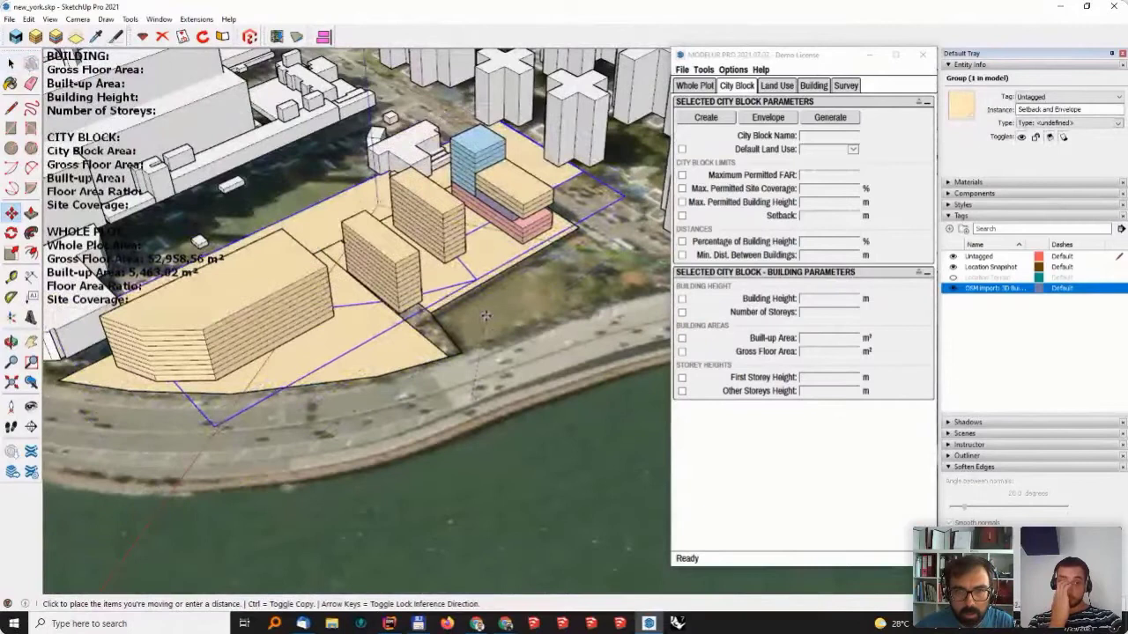
left_click(396, 475)
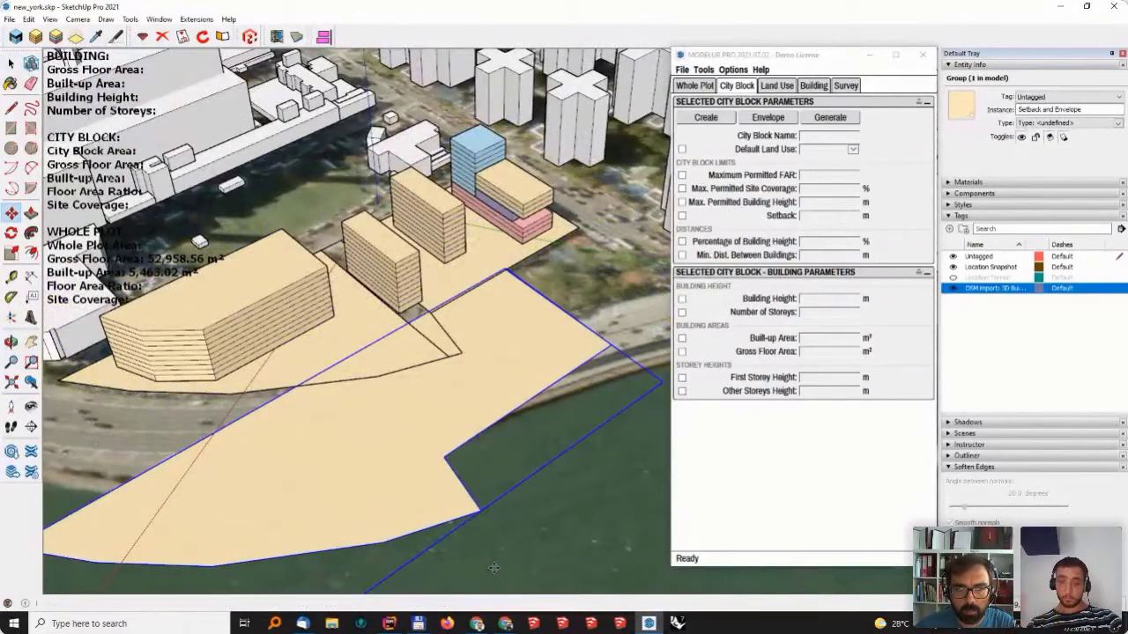
key("Delete")
key("space")
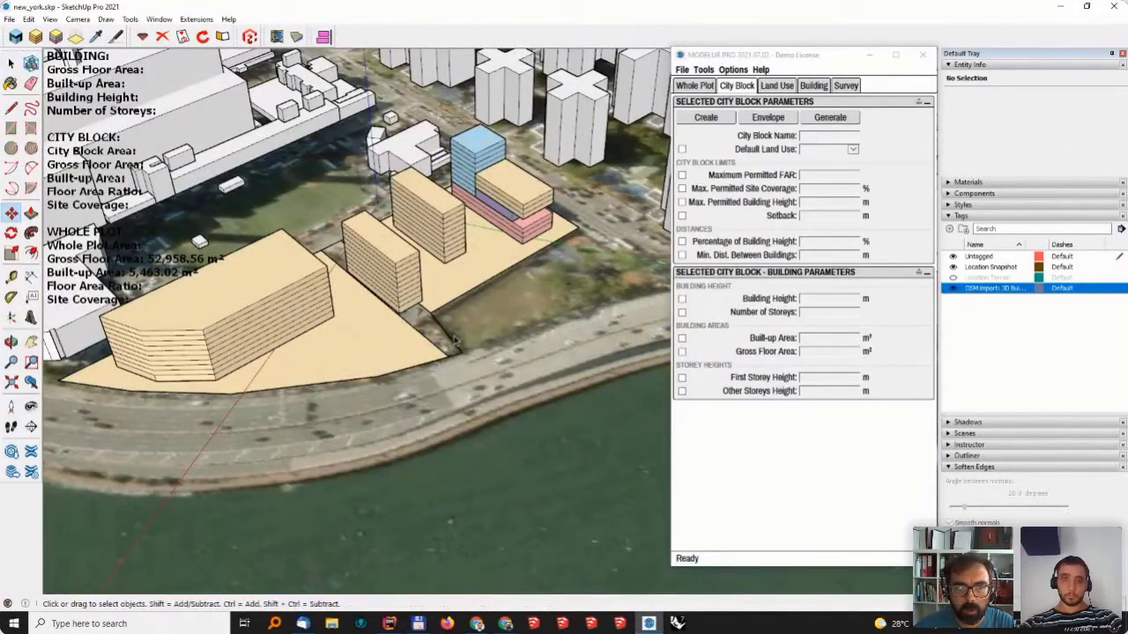
left_click(451, 342)
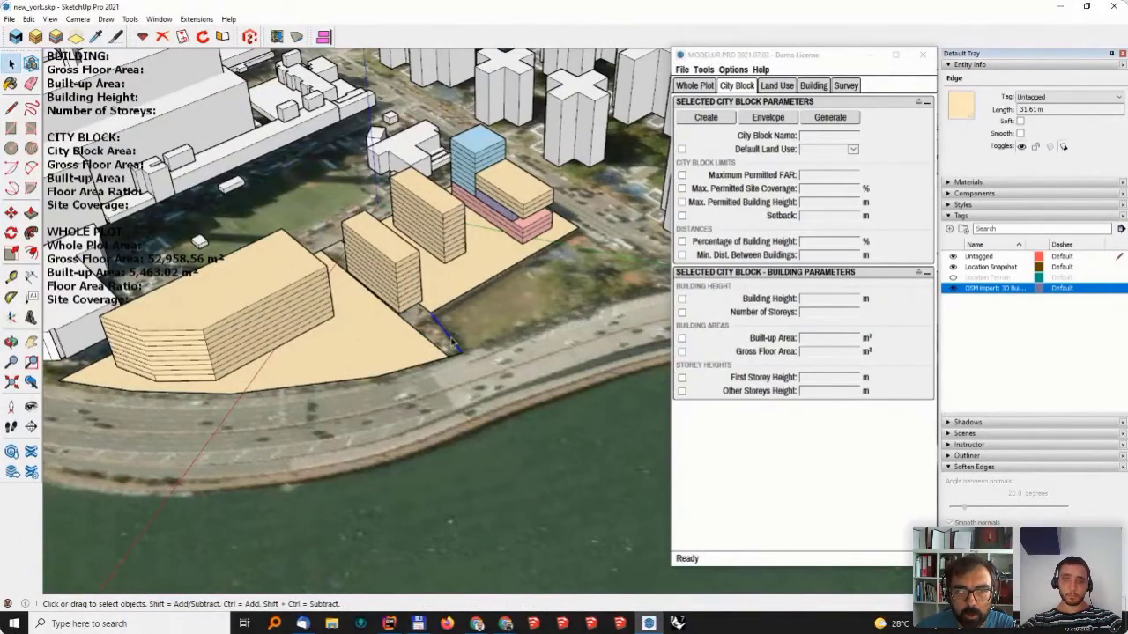
key("Delete")
- Create city blocks from the two separated plot faces
left_click(448, 364)
scroll(447, 364, "down", 3)
middle_click_drag(447, 364, 529, 379)
left_click(76, 37)
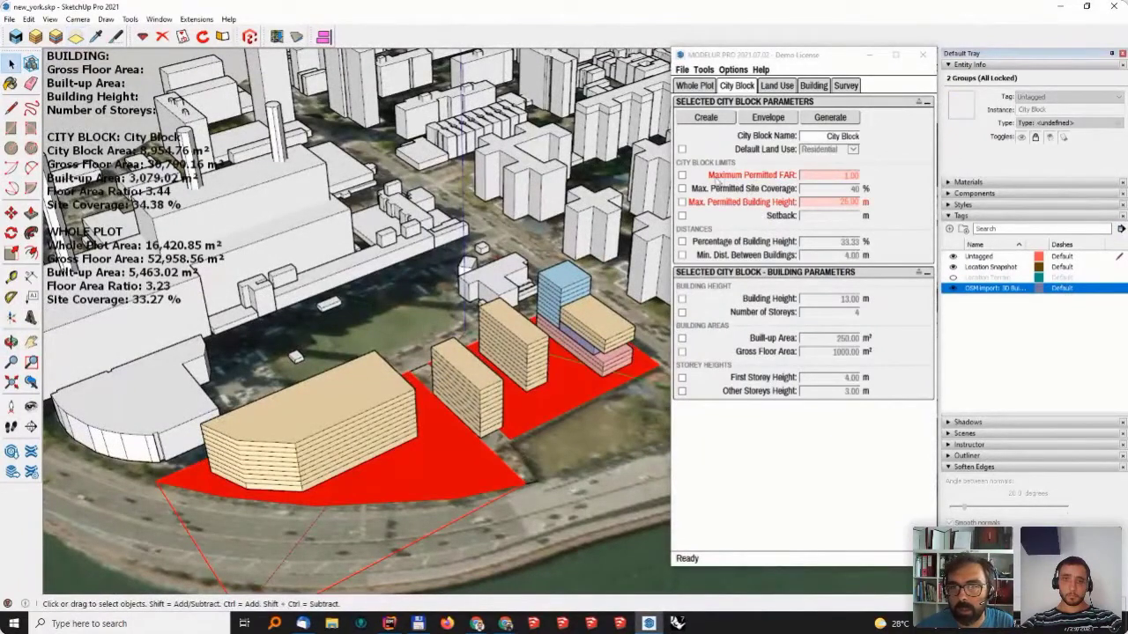
- Override both blocks' limits with a maximum permitted FAR of 3.00 and a maximum permitted building height of 60 m
left_click(682, 176)
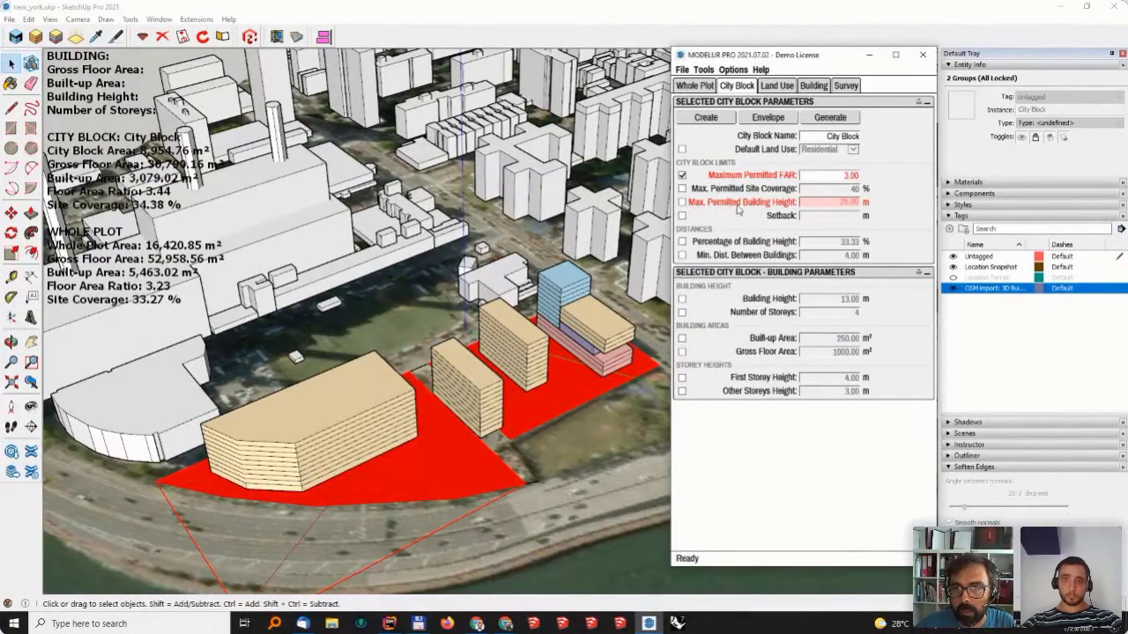
left_click(683, 203)
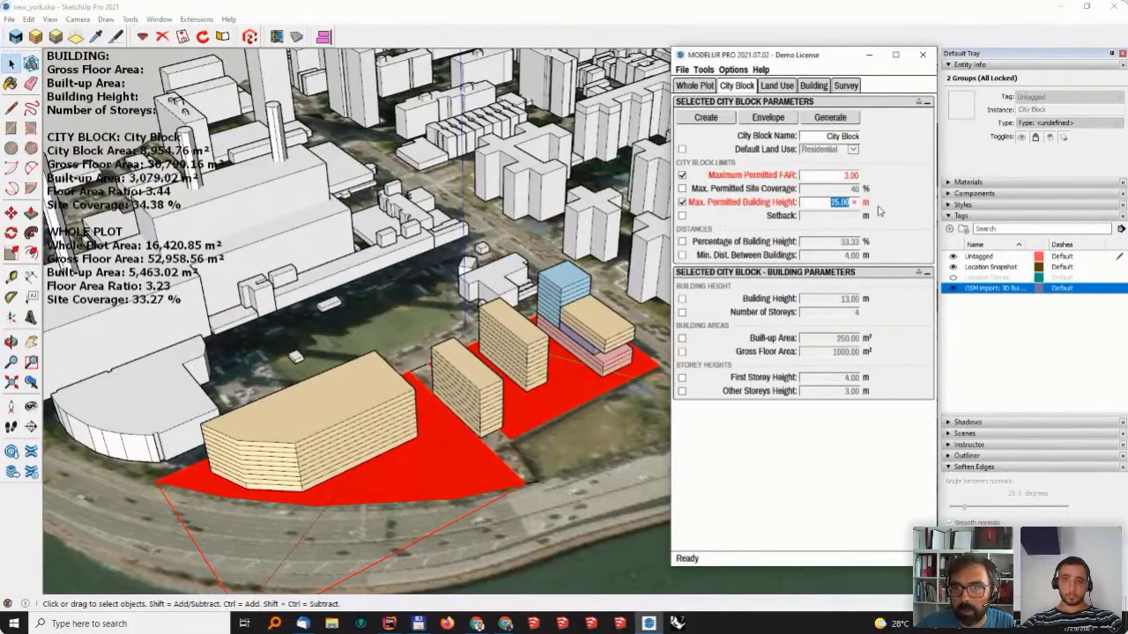
type("60")
key("Return")
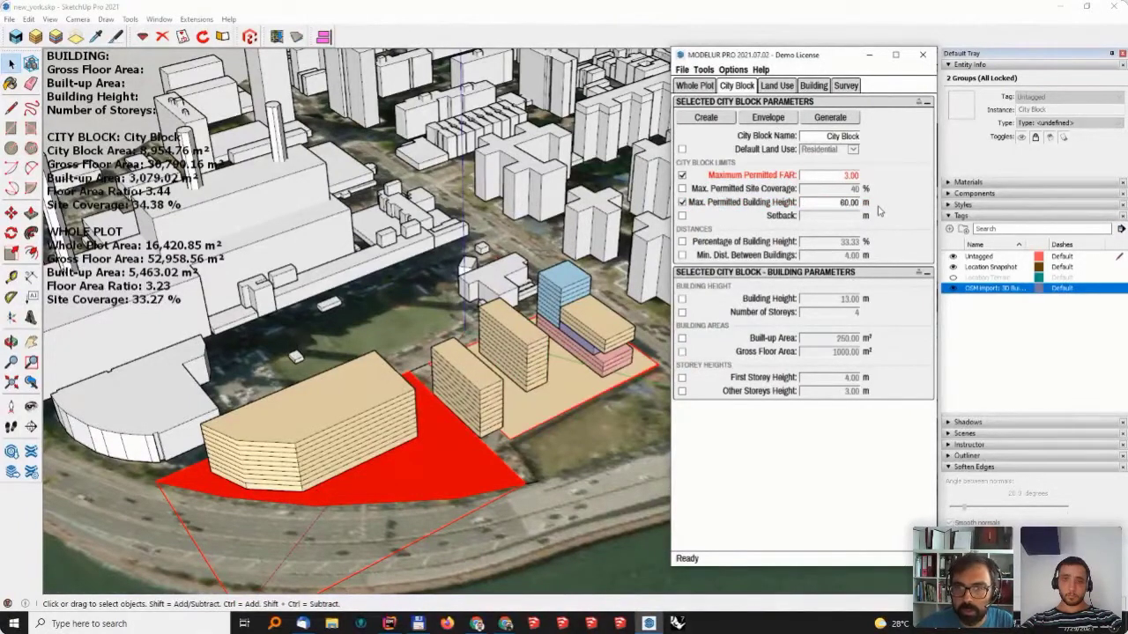
- Try 8 storeys on the large building on the riverside block, and set its number of storeys to 9
left_click(372, 419)
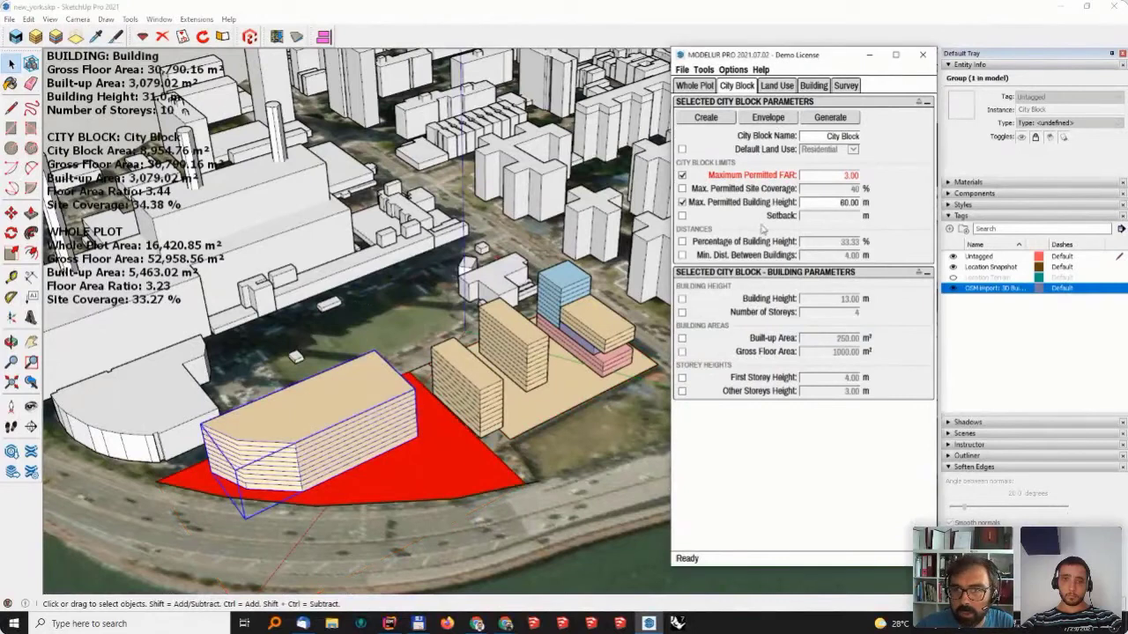
left_click(842, 175)
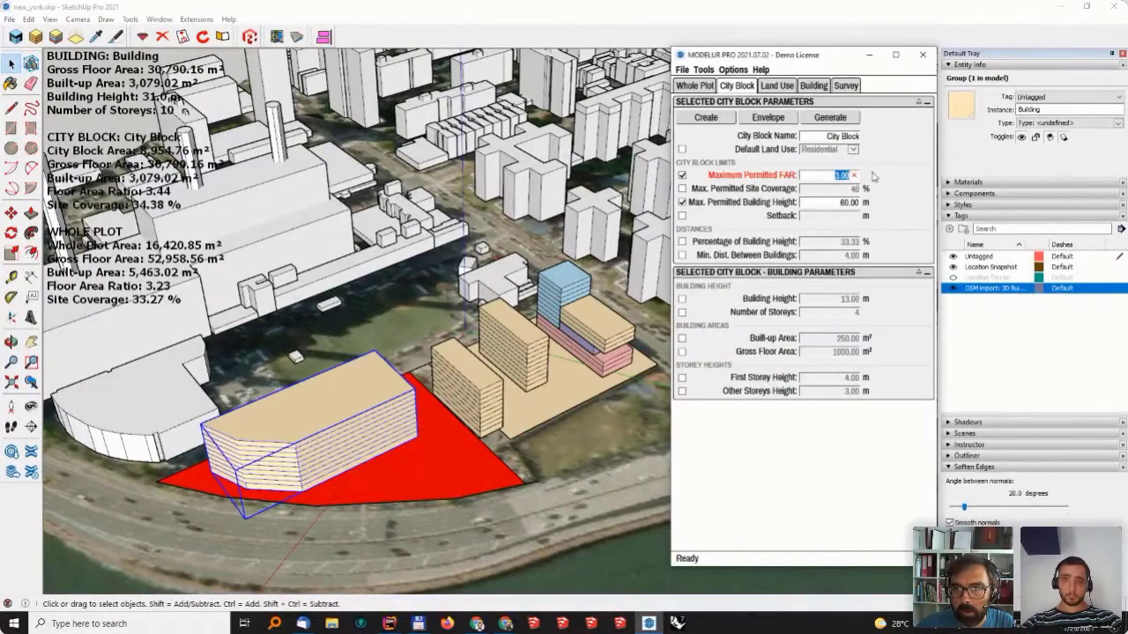
middle_click_drag(281, 243, 261, 272)
mouse_move(397, 430)
middle_mouse_down()
mouse_move(397, 393)
mouse_move(392, 443)
middle_mouse_up()
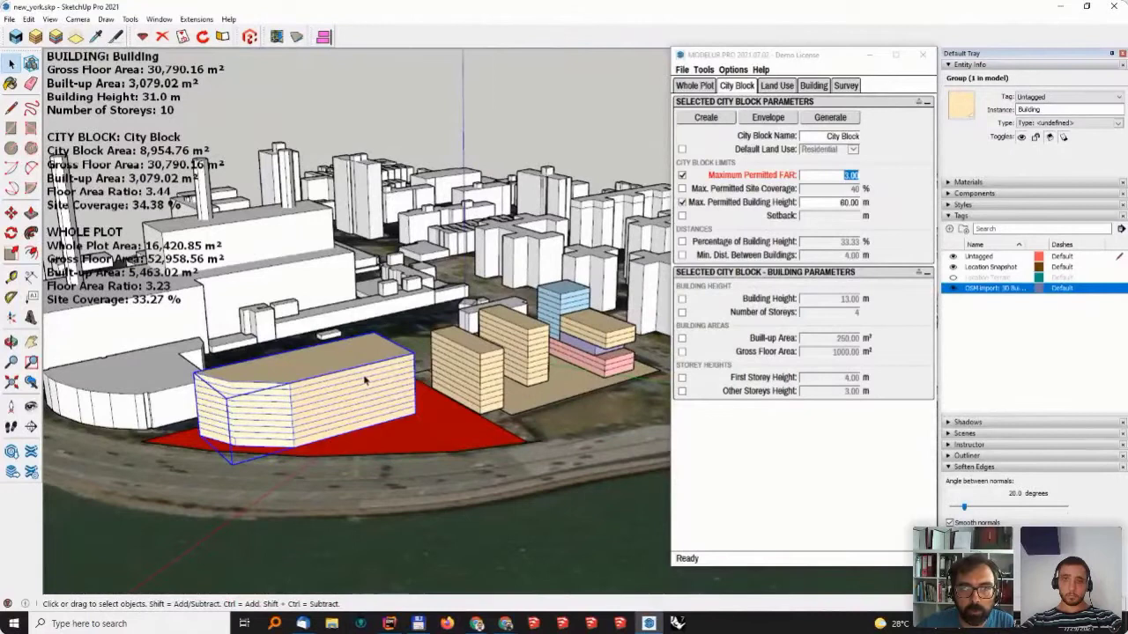
left_click(813, 86)
double_click(828, 189)
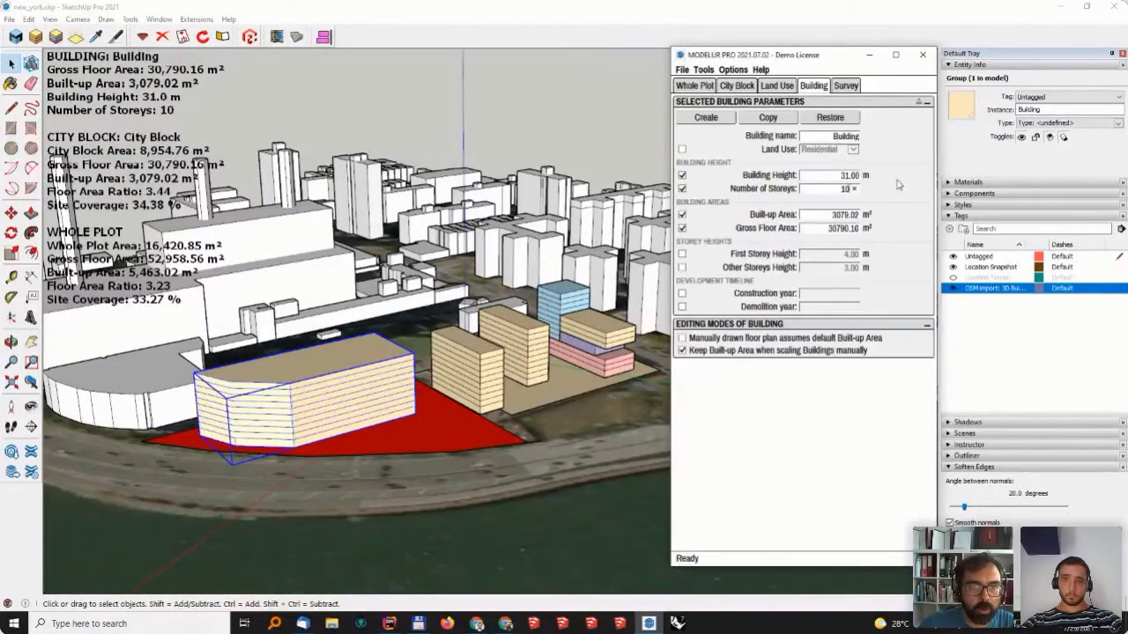
left_click_drag(835, 188, 855, 191)
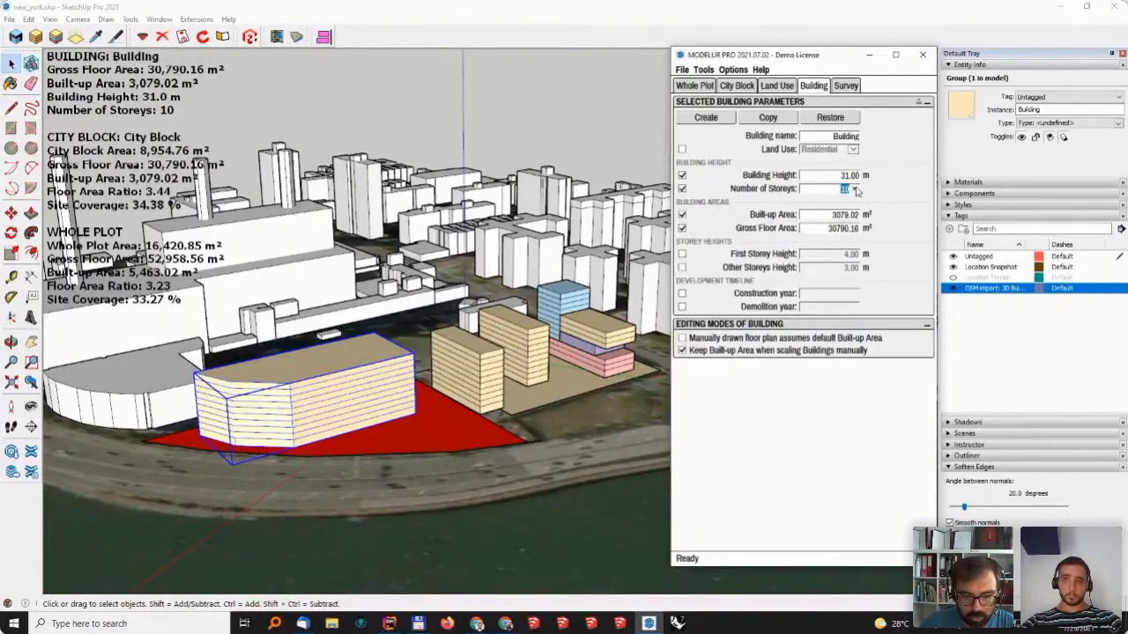
type("8")
key("Return")
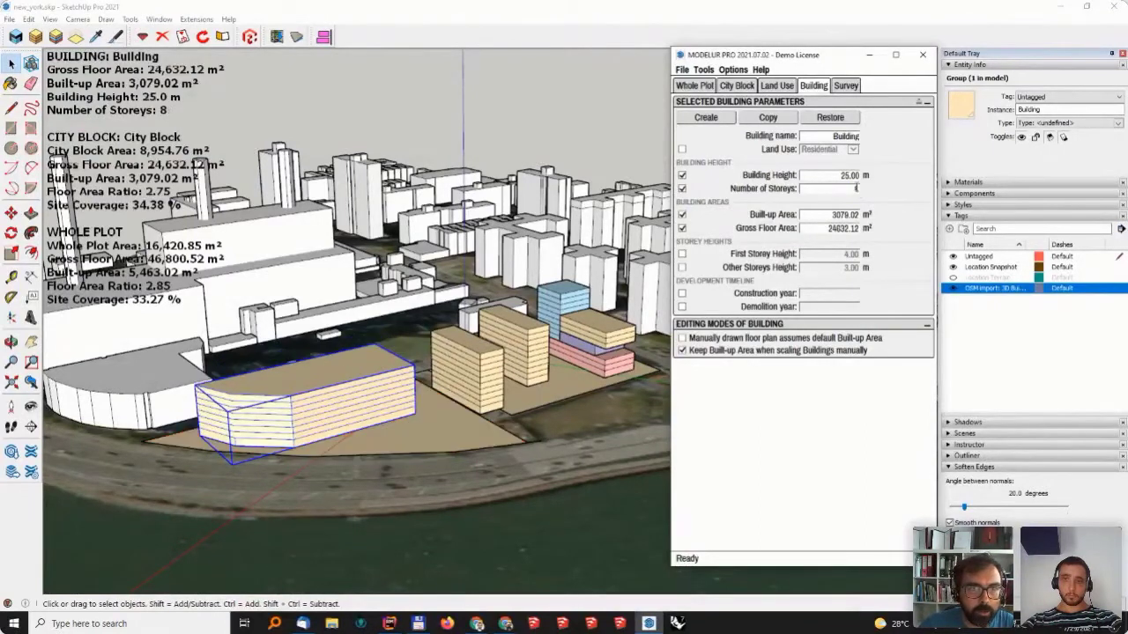
double_click(840, 188)
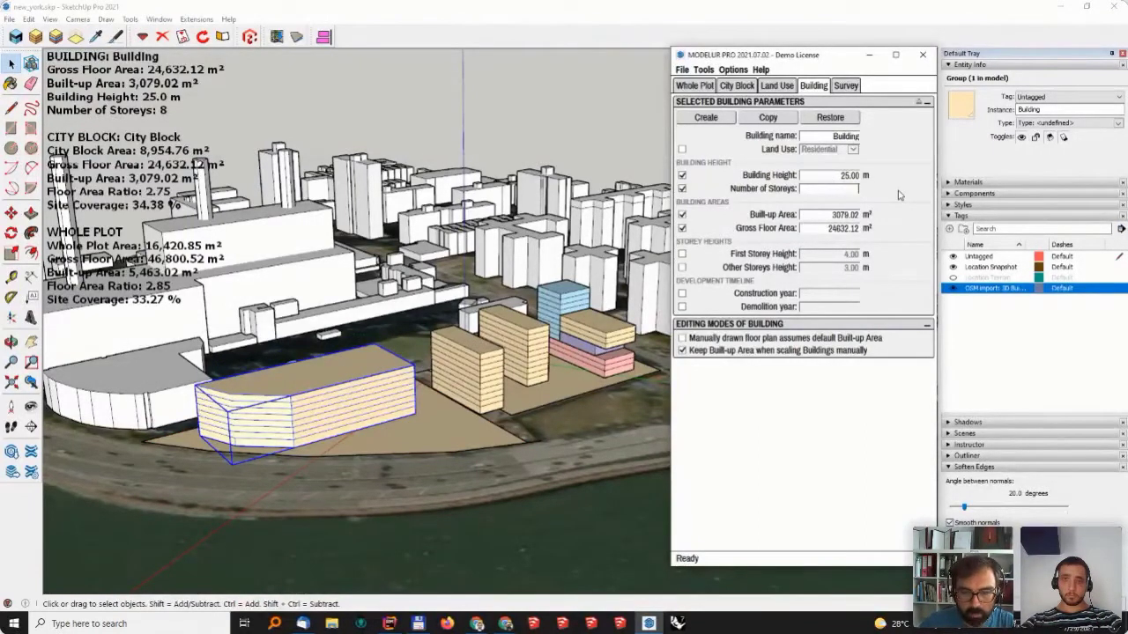
type("9")
key("Return")
- Try a built-up area of 3000 m² for the large building, and set it to 2950 m²
double_click(832, 215)
type("3000")
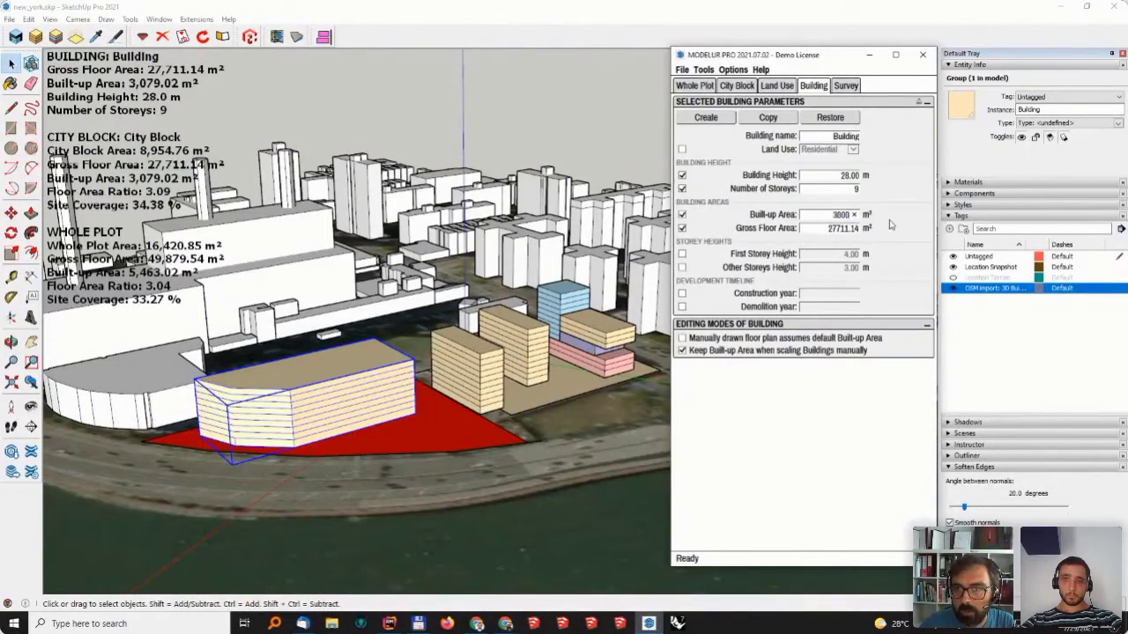
key("Return")
double_click(822, 214)
type("29")
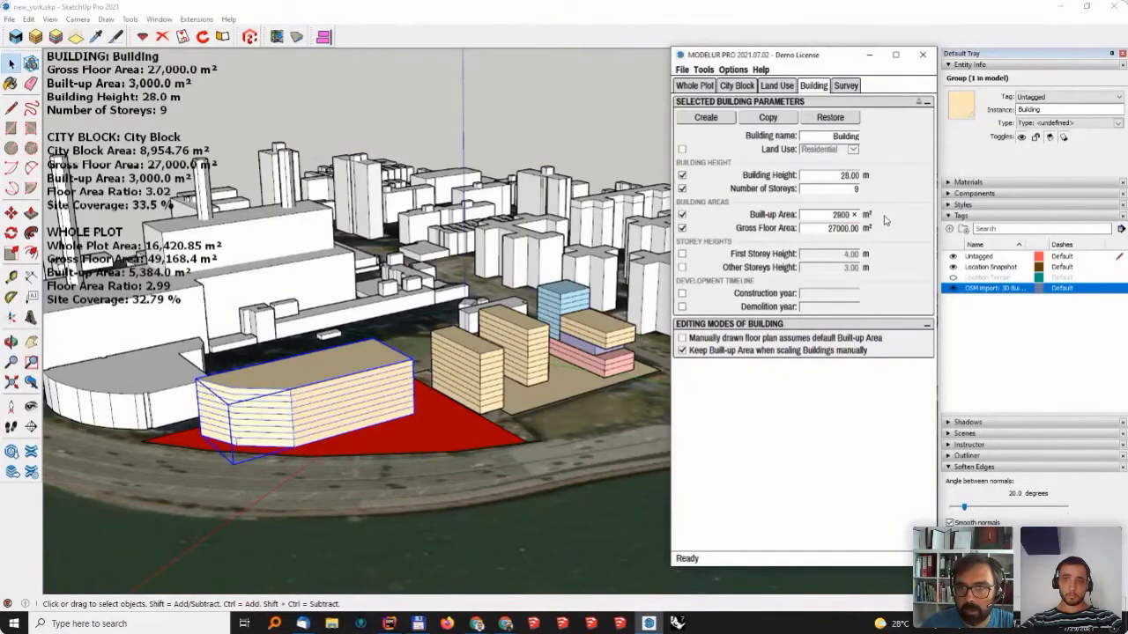
type("50")
key("Return")
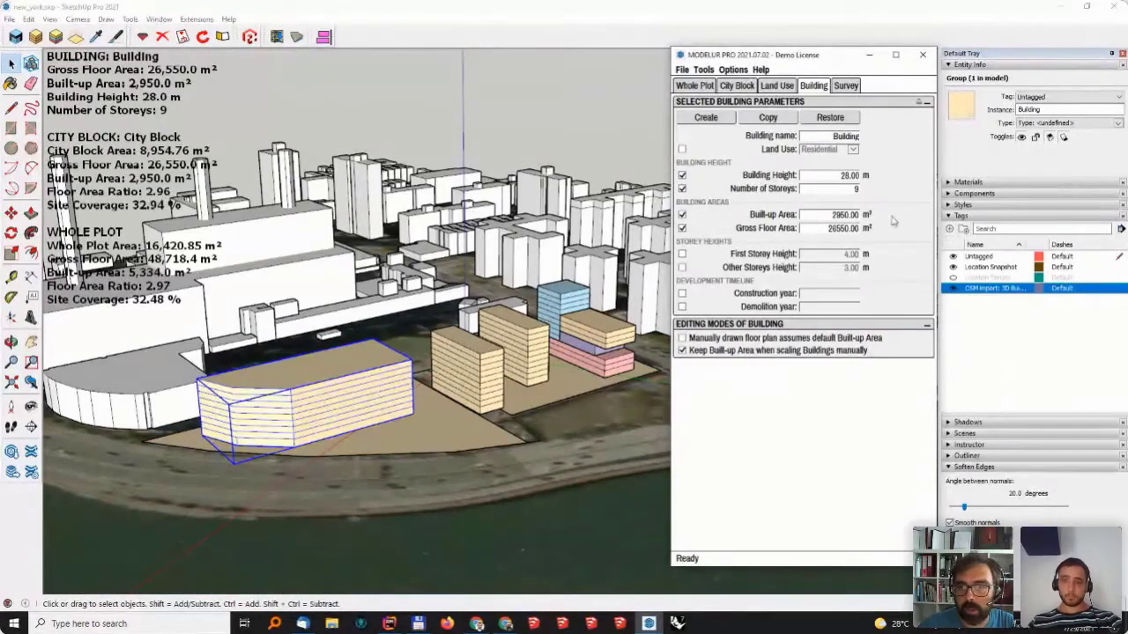
double_click(844, 214)
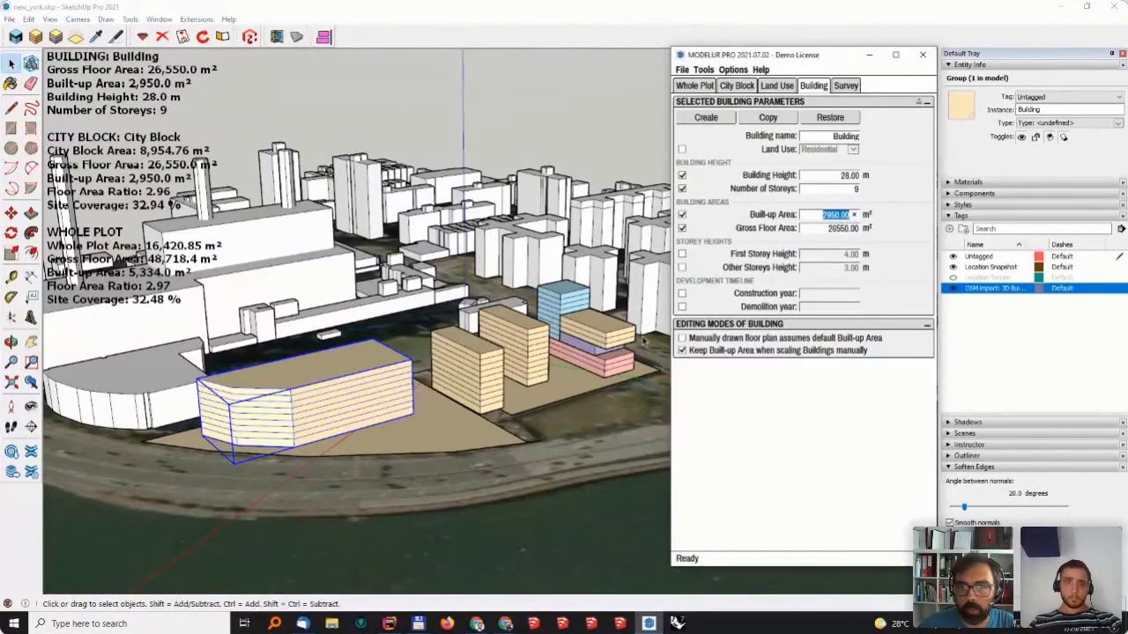
- Move the large building a short distance within its own city block
scroll(340, 411, "up", 5)
key("m")
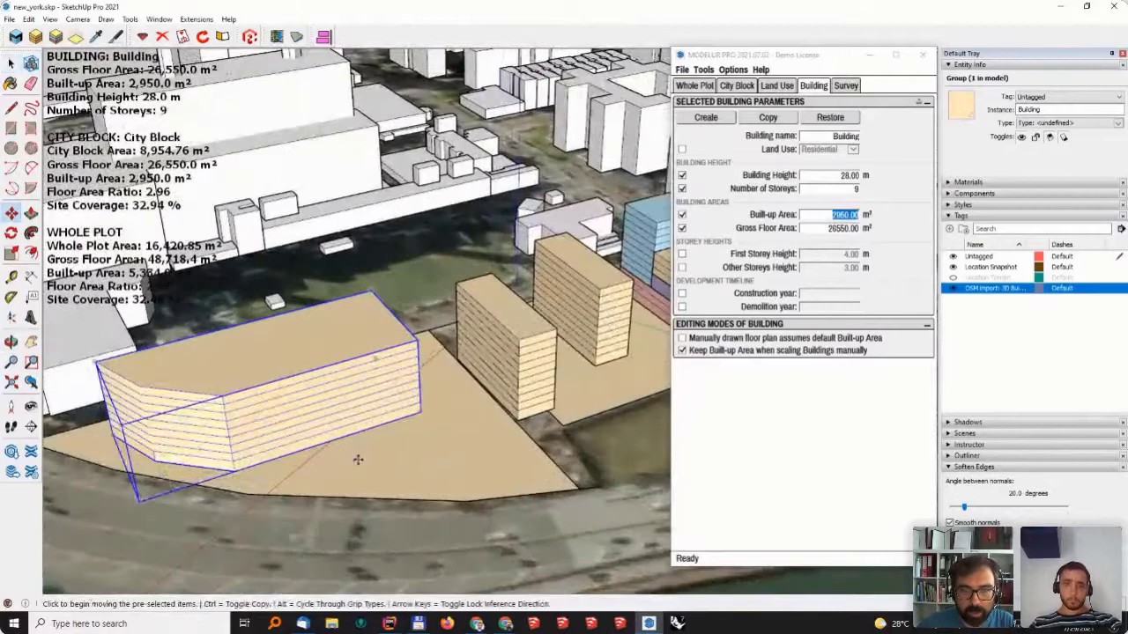
left_click(360, 458)
left_click(395, 449)
- Move the two narrow 10-storey buildings together, away from the gap, so both stand fully on the smaller city block
middle_click_drag(394, 450, 390, 386)
key("space")
left_click(496, 343)
left_click(449, 353, "shift")
key("m")
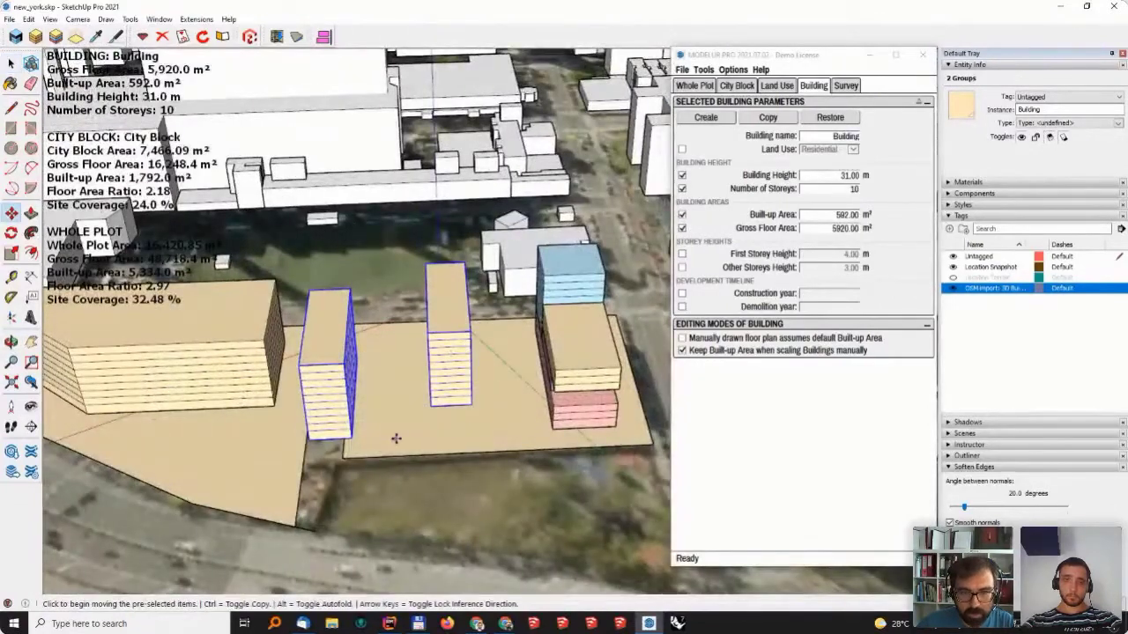
left_click(395, 438)
left_click(440, 439)
key("space")
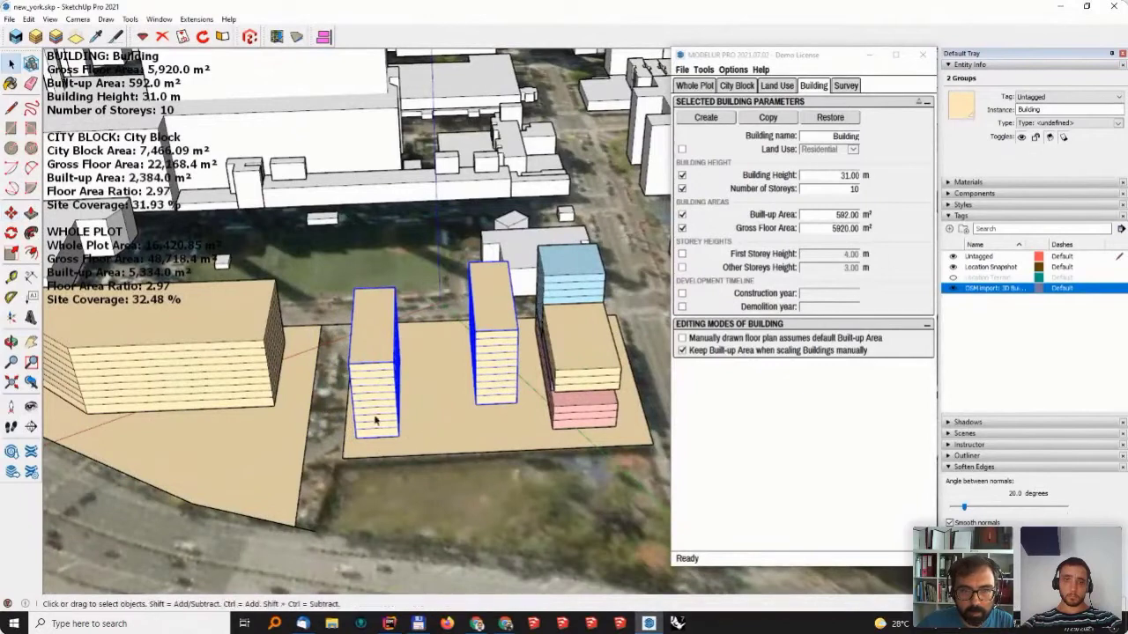
left_click(388, 438)
key("s")
middle_click_drag(418, 440, 461, 312)
key("m")
left_click(483, 428)
key("space")
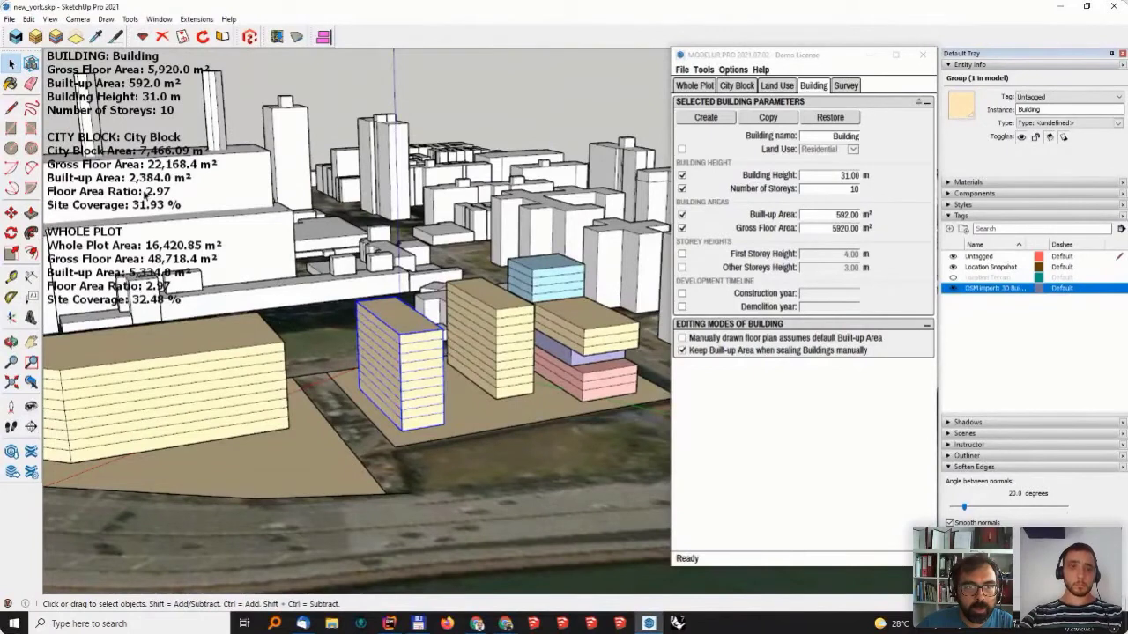
middle_click_drag(374, 381, 410, 370)
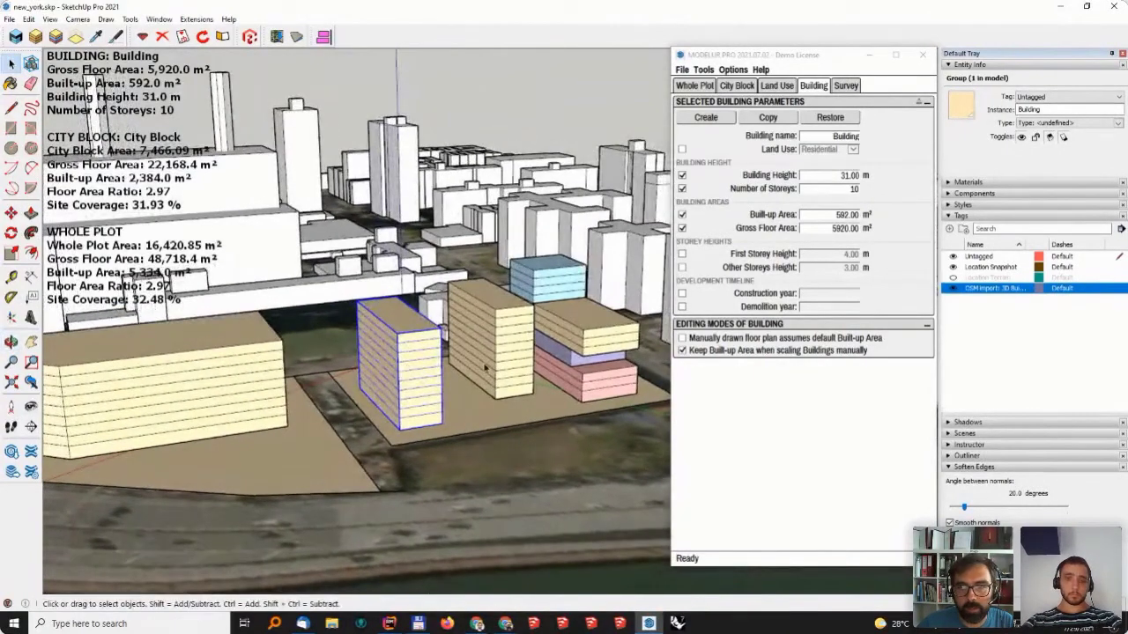
left_click(603, 342)
key("s")
left_click(616, 345)
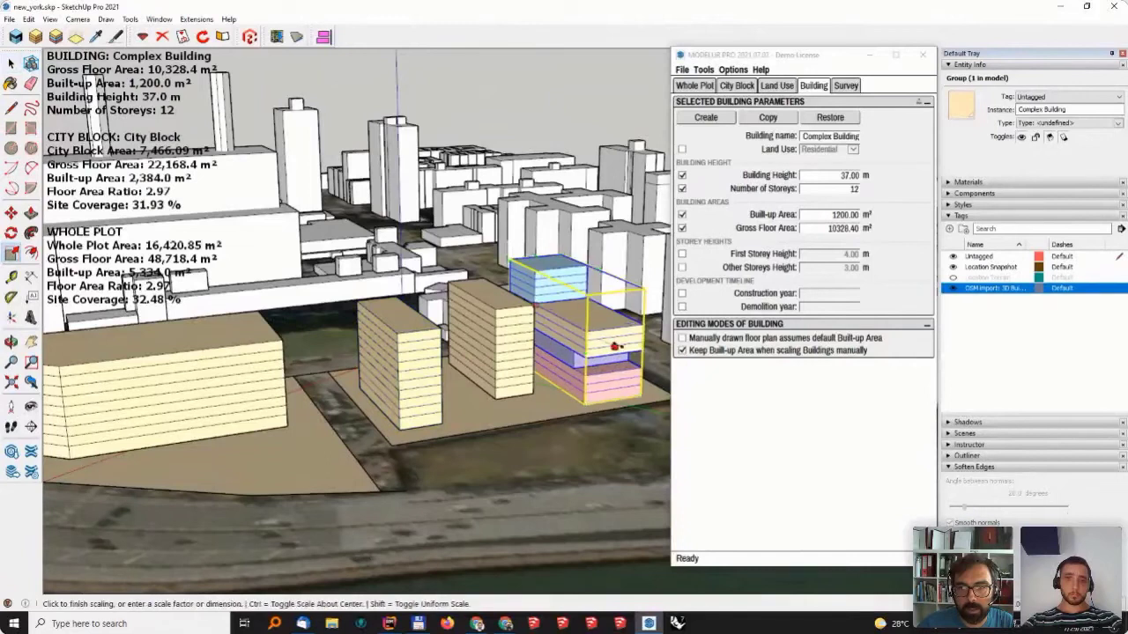
key("Escape")
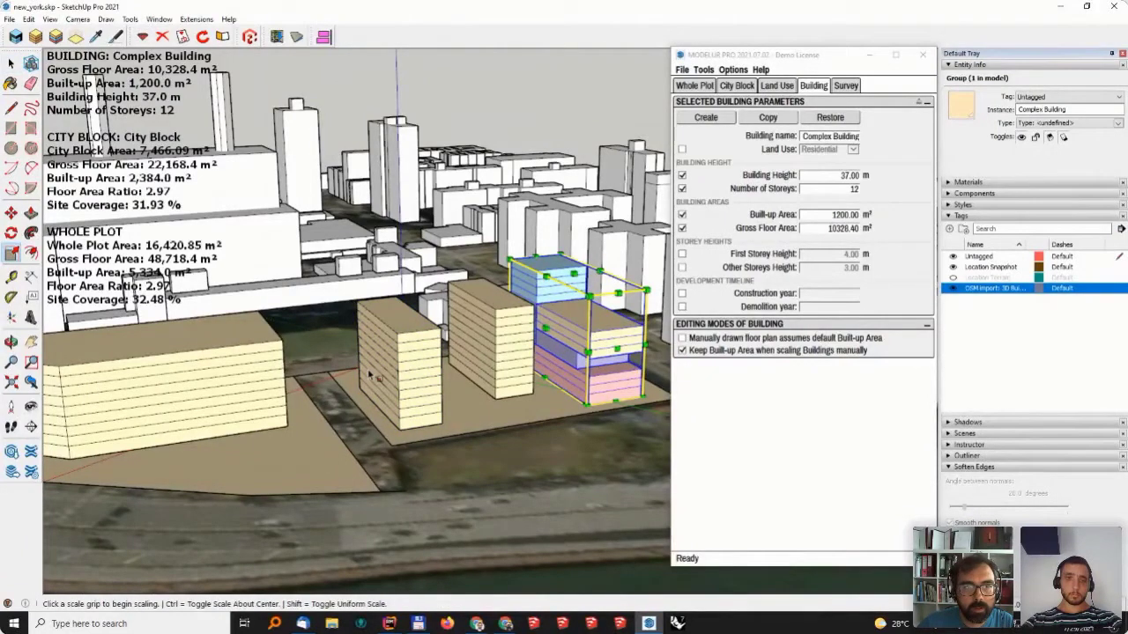
middle_click_drag(353, 376, 361, 378)
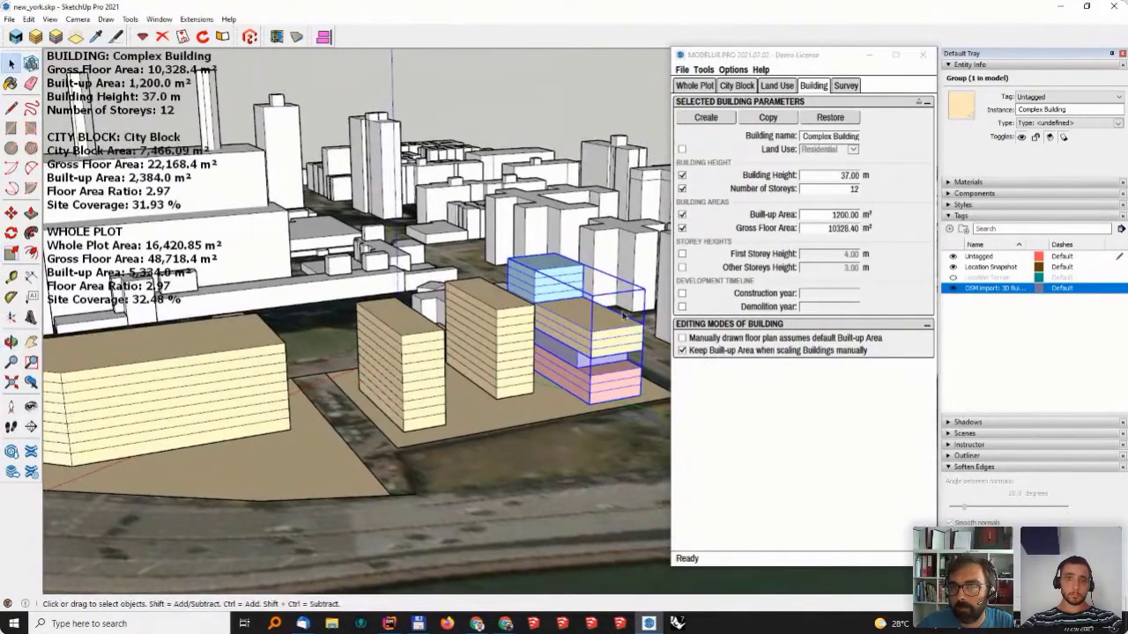
- Turn off keeping the built-up area when scaling manually, and scale the complex building's footprint slightly larger towards the front
left_click(593, 343)
key("s")
left_click(612, 344)
left_click(681, 350)
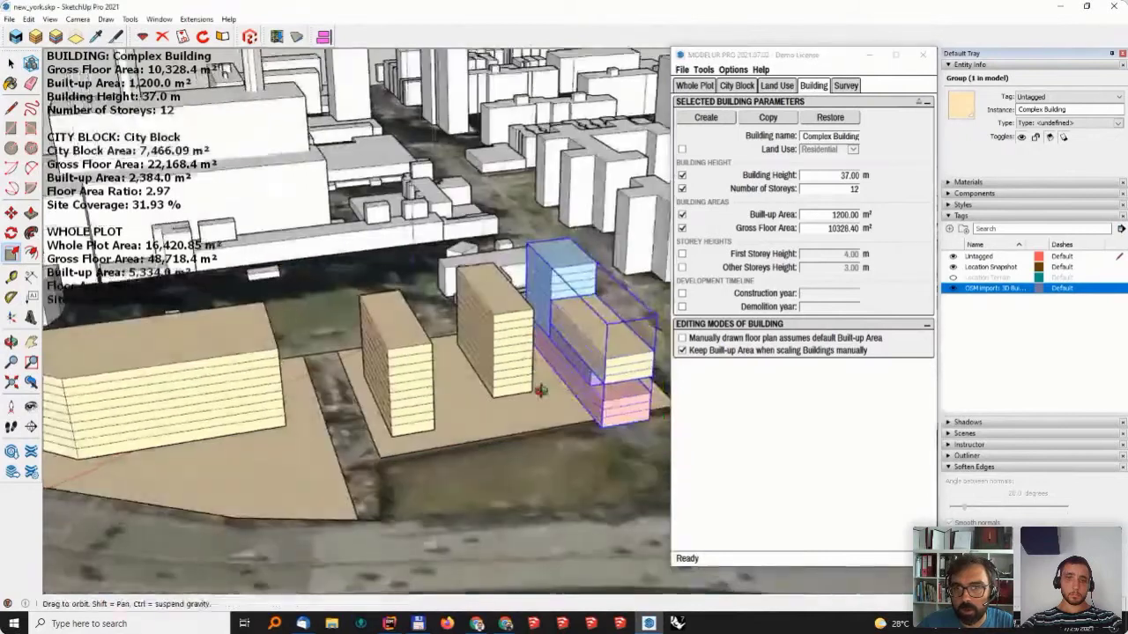
middle_click_drag(601, 345, 614, 374)
left_click(679, 349)
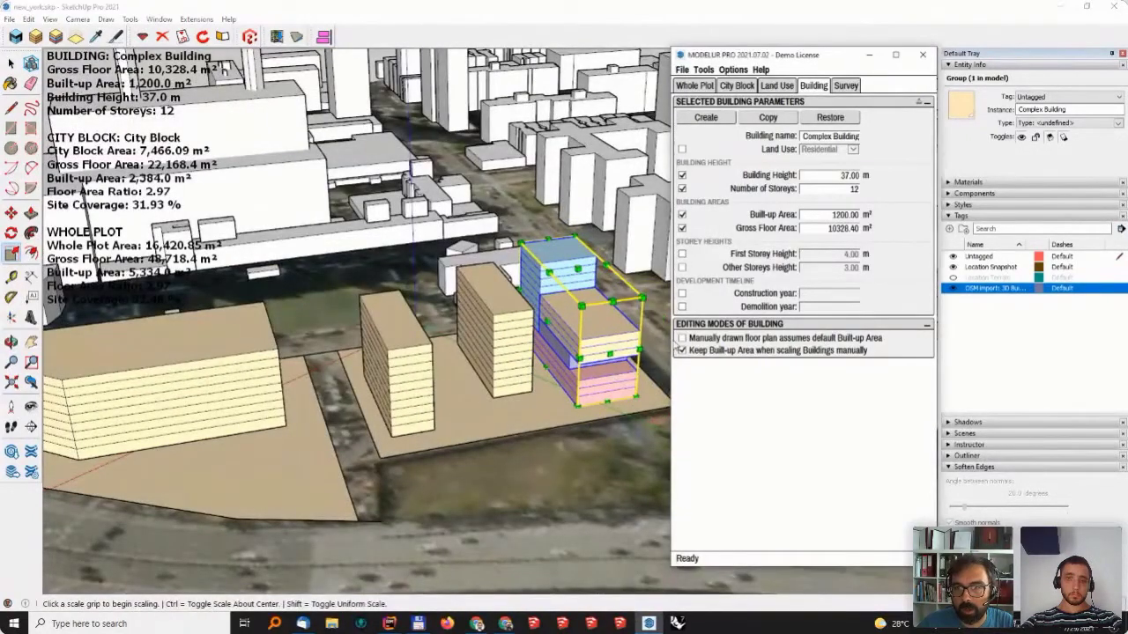
left_click(681, 349)
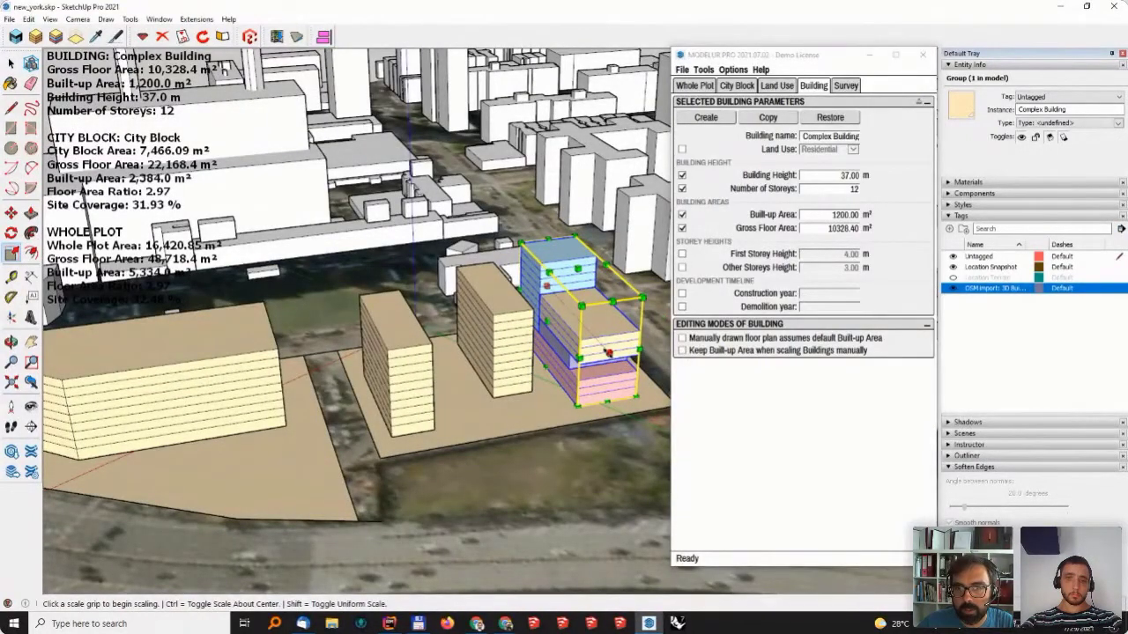
left_click(608, 352)
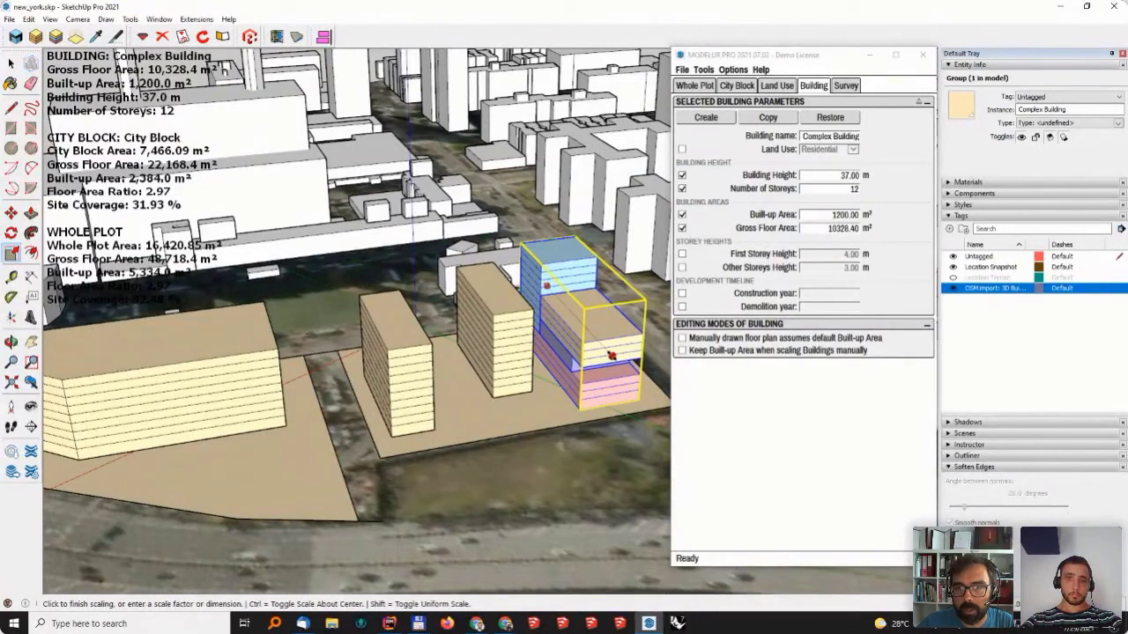
left_click(615, 359)
- Set the complex building's built-up area to 1230 m²
middle_click_drag(541, 291, 832, 207)
left_click(835, 214)
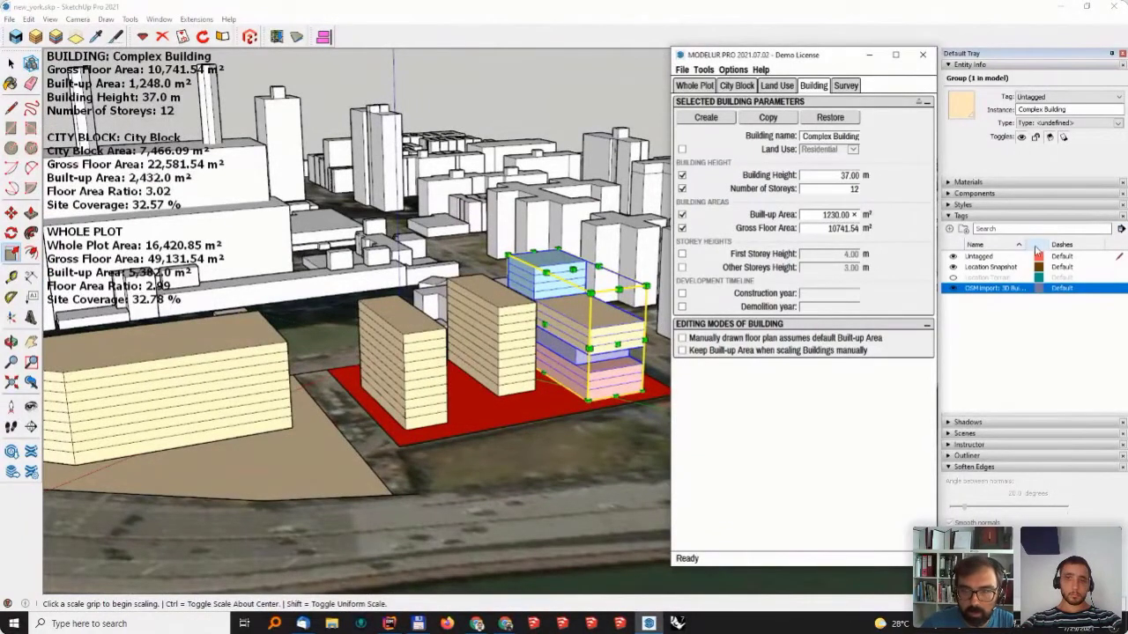
type("1230")
key("Return")
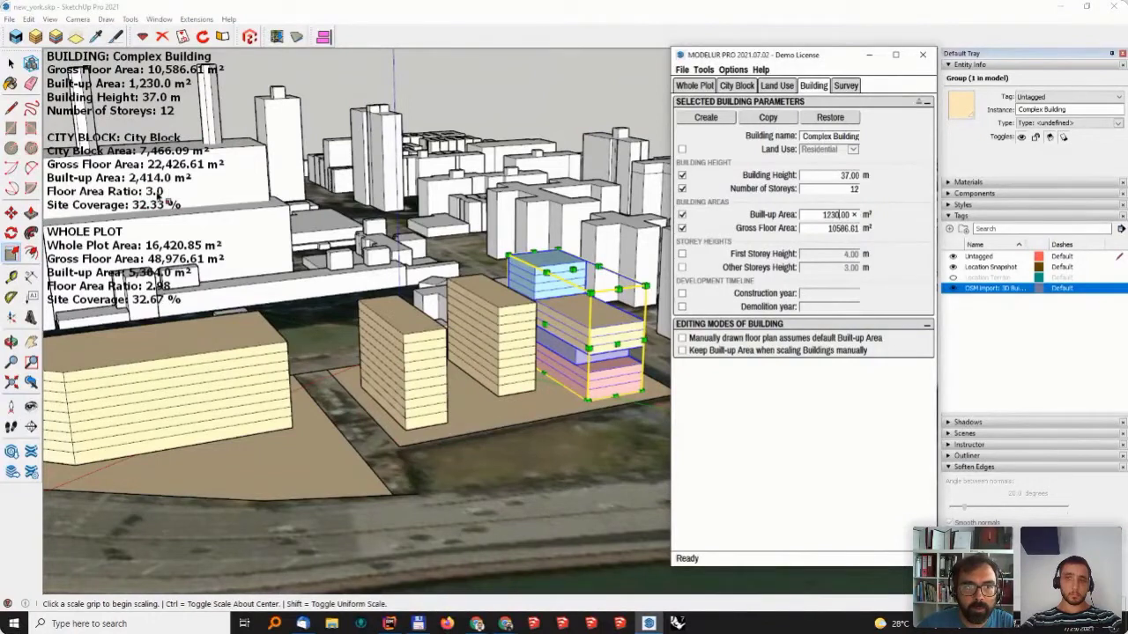
- Select the riverside city block and switch the on-screen City Block Survey to Full
mouse_move(496, 421)
middle_mouse_down()
mouse_move(471, 372)
mouse_move(522, 436)
middle_mouse_up()
left_click(472, 372)
scroll(471, 372, "down", 5)
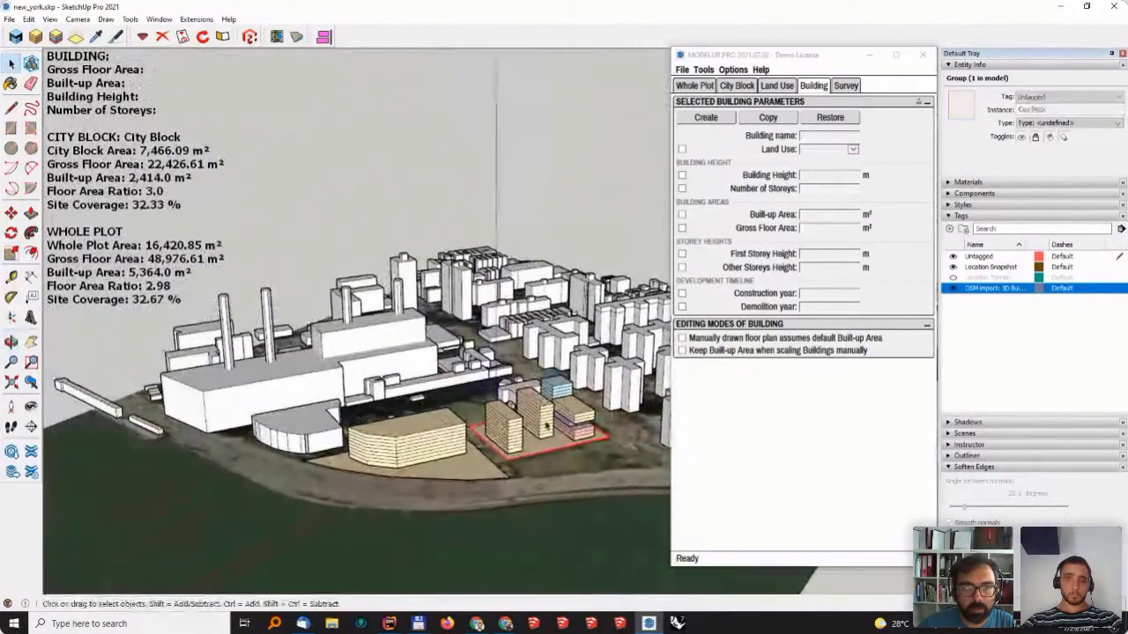
left_click(443, 474)
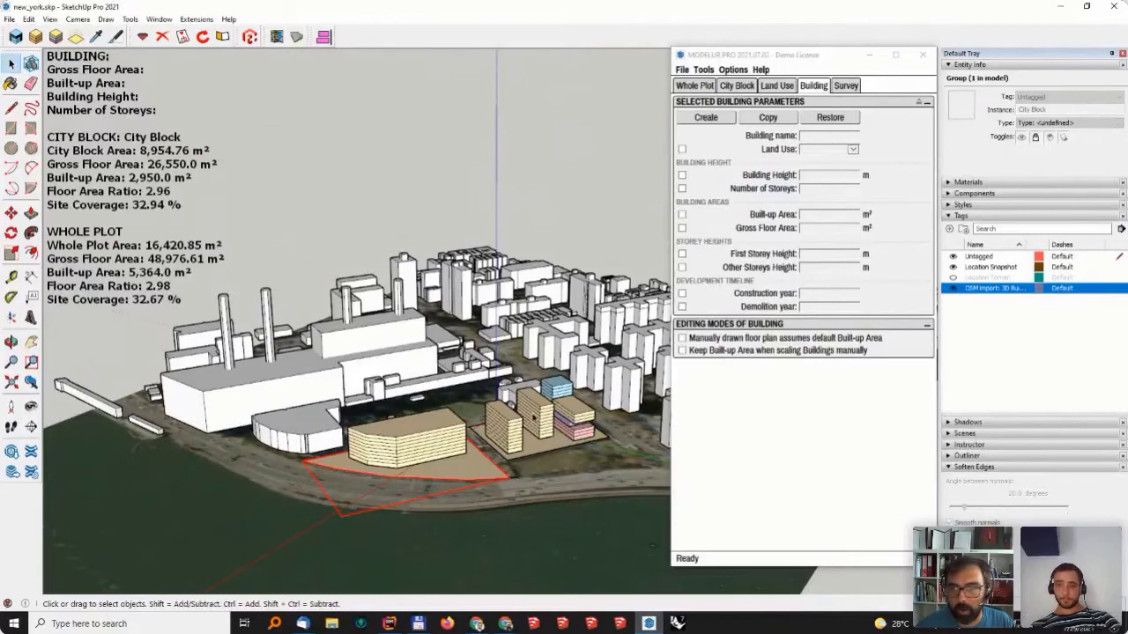
left_click(844, 86)
left_click(820, 130)
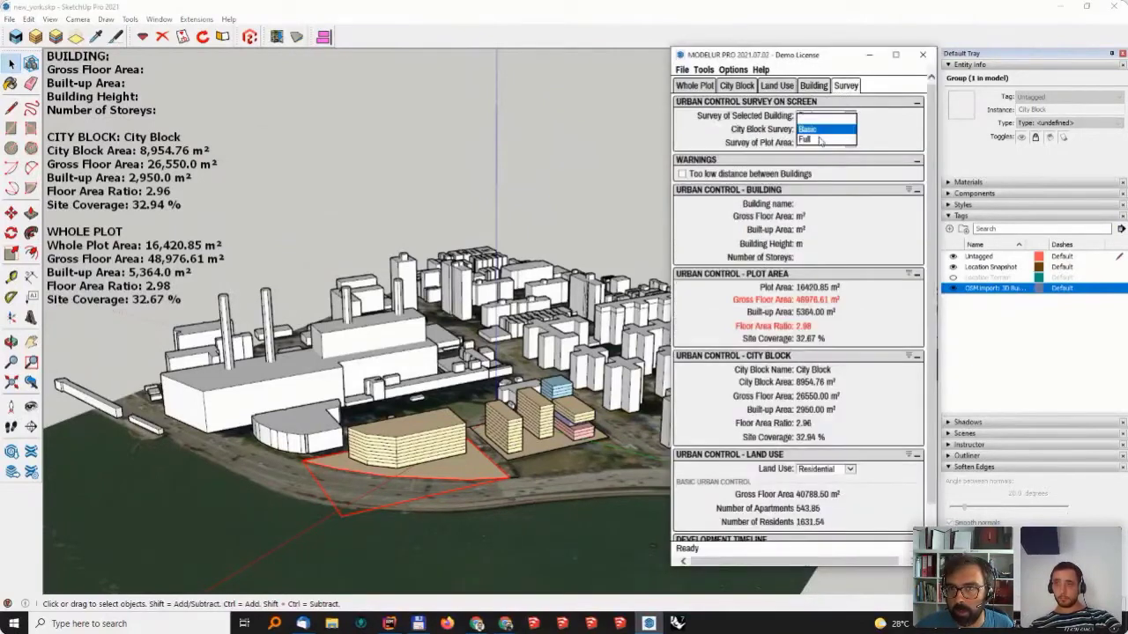
left_click(808, 144)
key("Down")
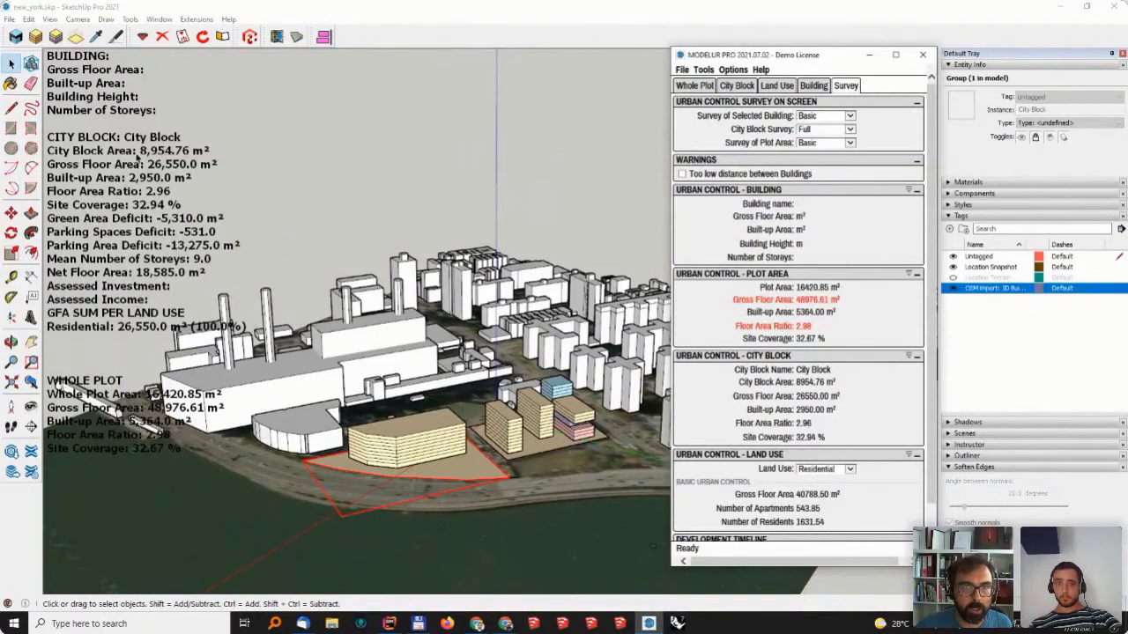
- Enable a custom land use for the large building on the riverside block and set it to Office
middle_click_drag(114, 362, 112, 326)
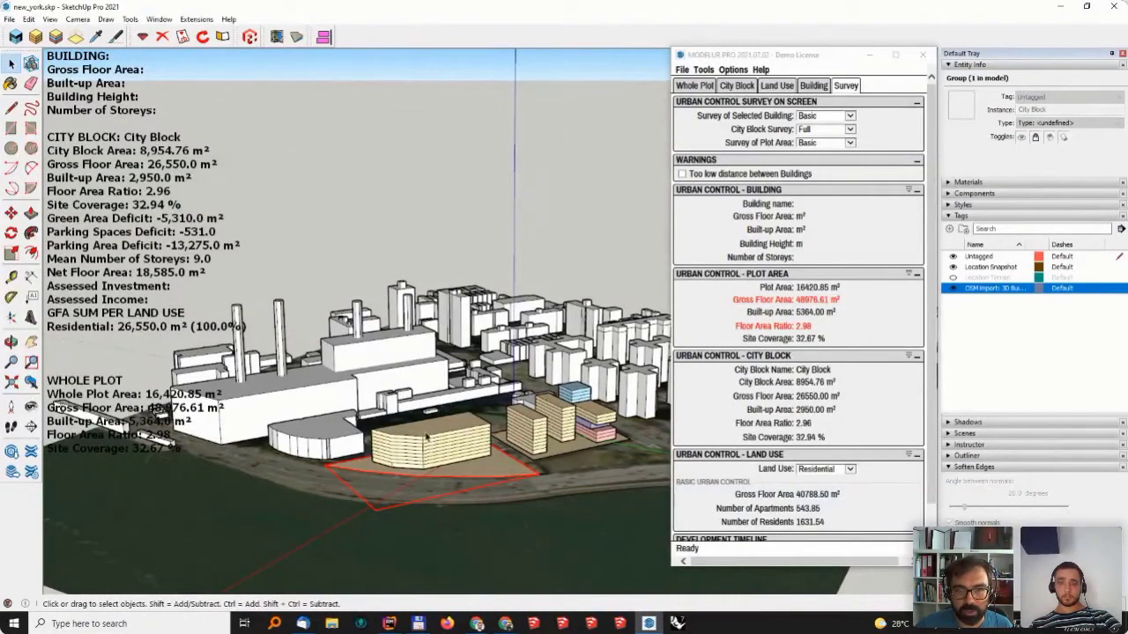
left_click(778, 139)
left_click(813, 86)
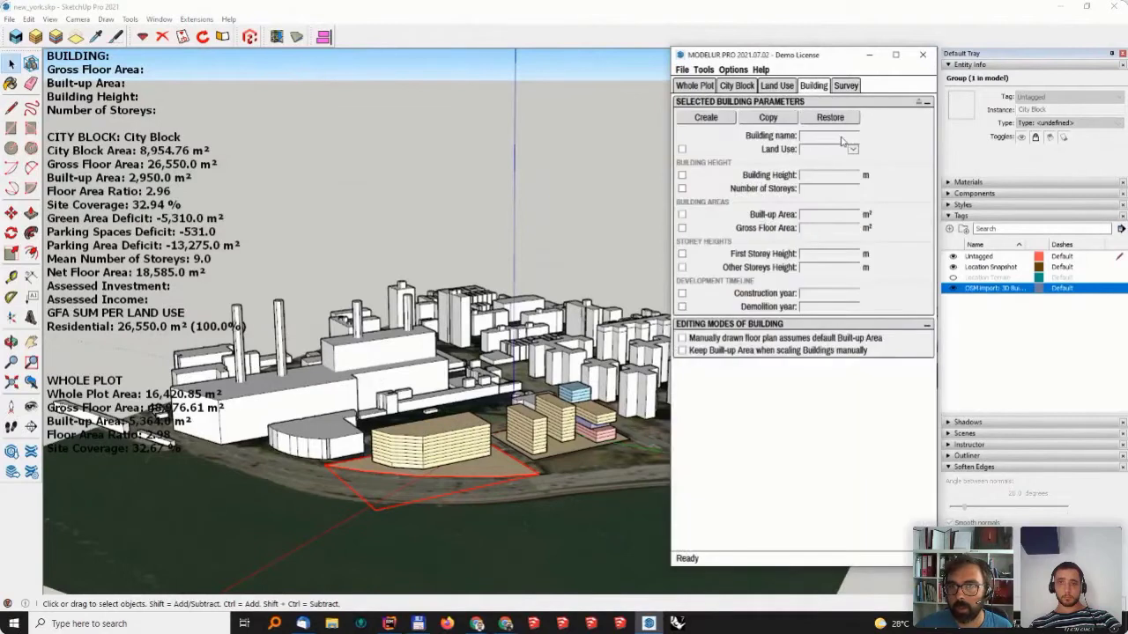
left_click(431, 444)
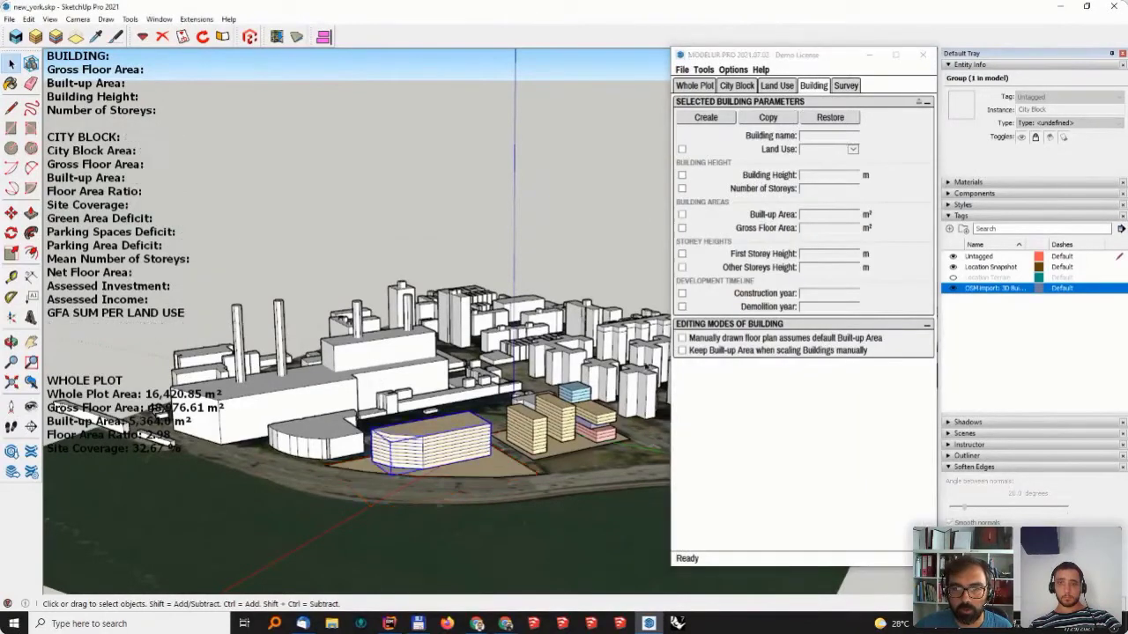
left_click(683, 149)
left_click(830, 151)
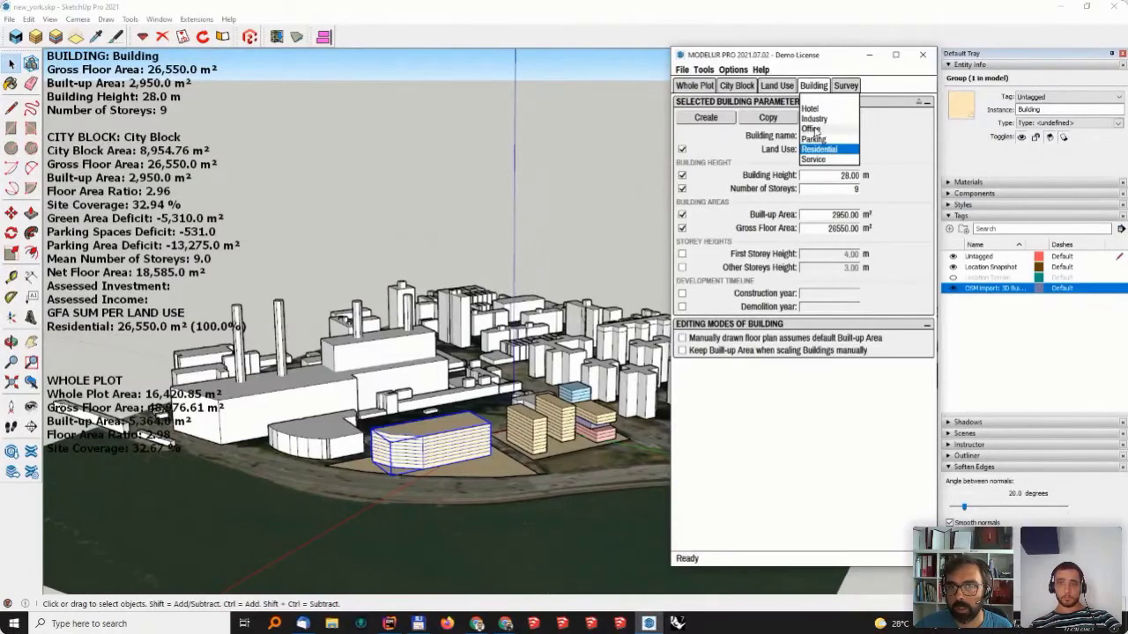
left_click(812, 129)
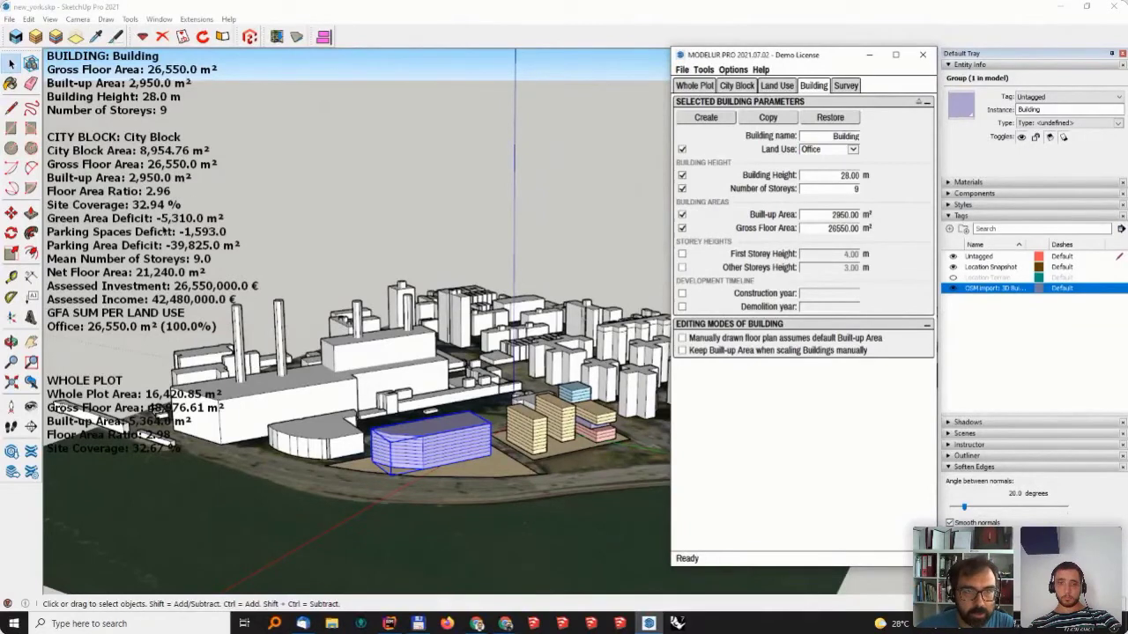
- Select the smaller city block to read its full on-screen survey, including the gross floor area per land use
left_click(570, 452)
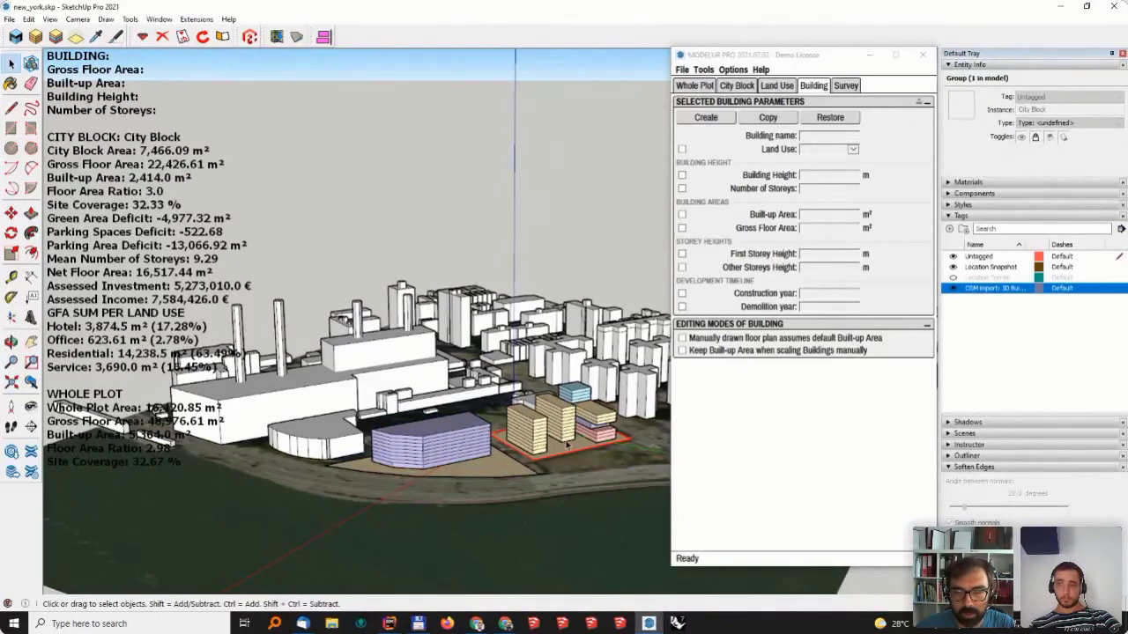
middle_click_drag(570, 456, 150, 473)
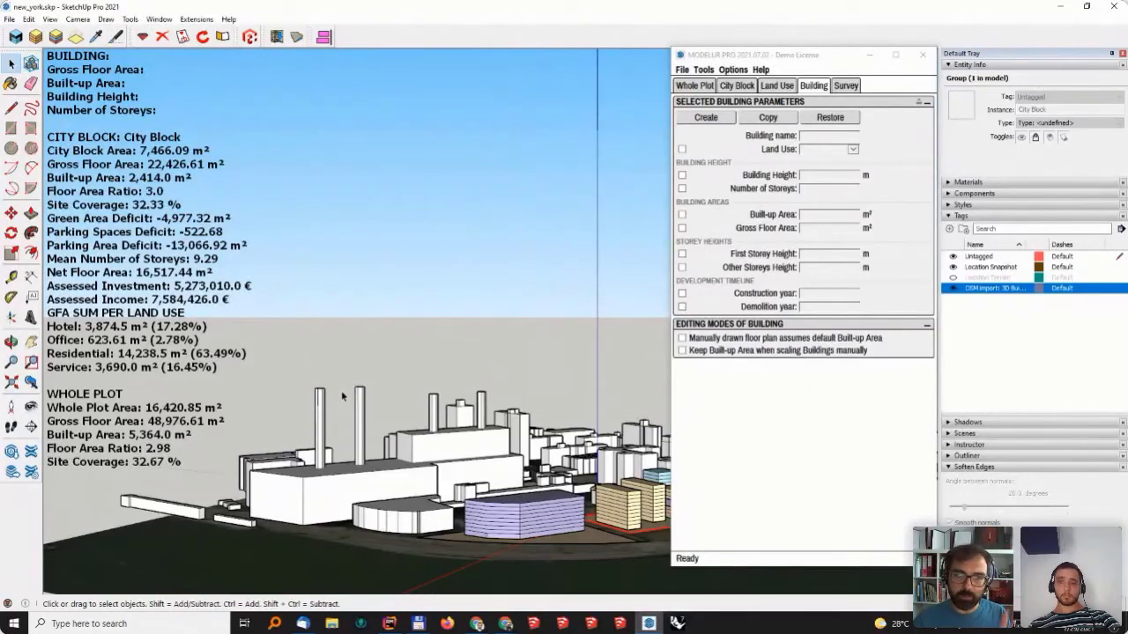
left_click(707, 208)
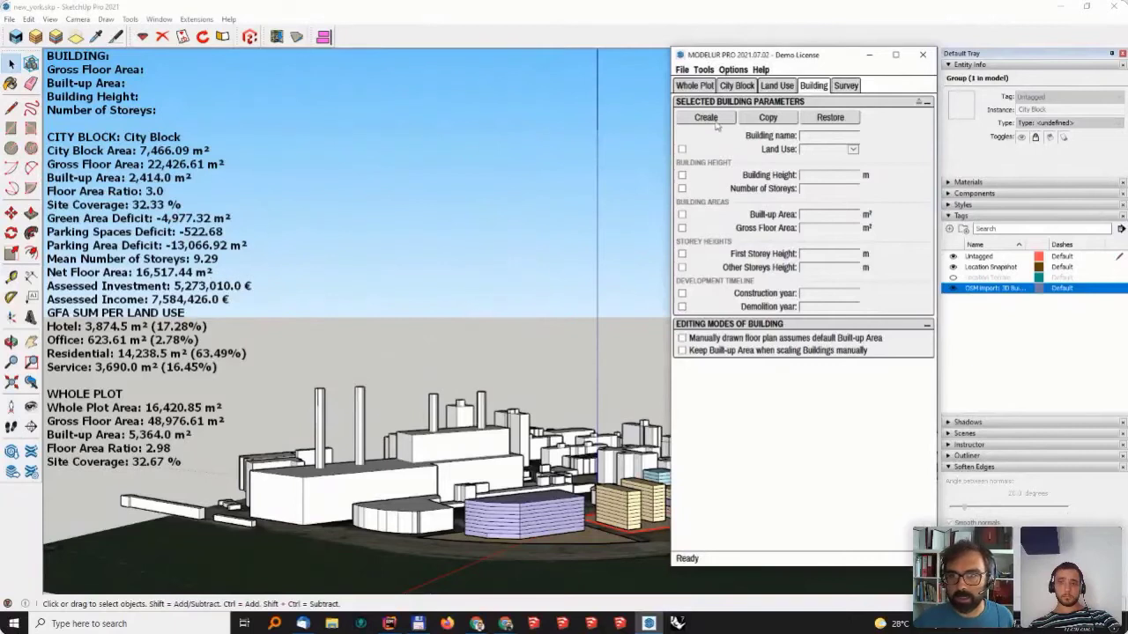
- Open the Urban Control Data Table and look through the whole plot, land use and city block data
left_click(704, 70)
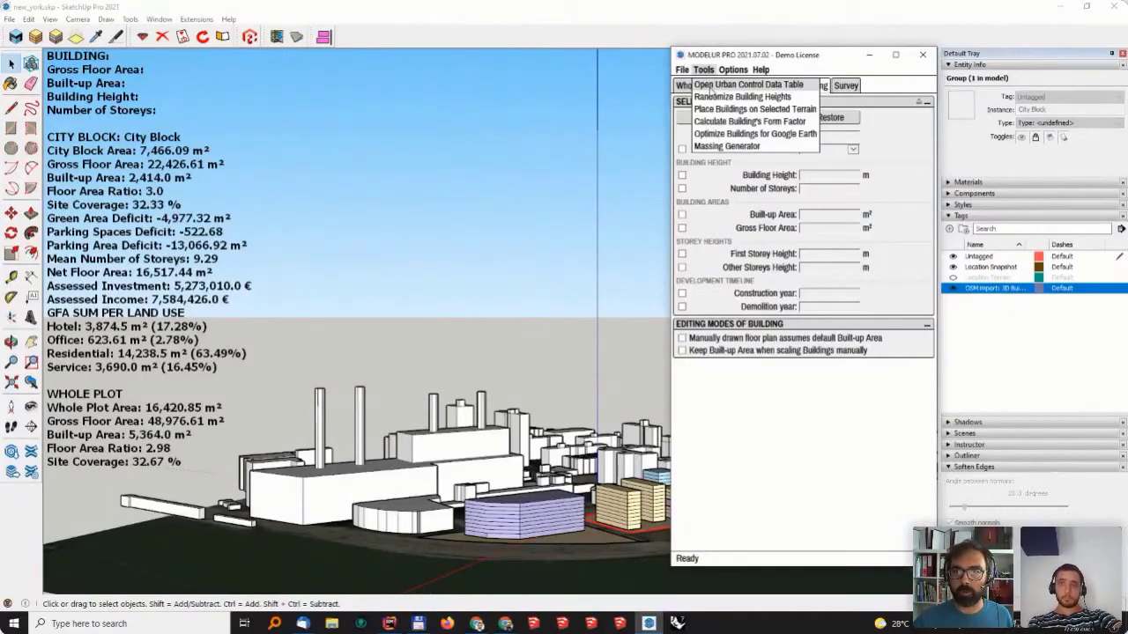
left_click(731, 84)
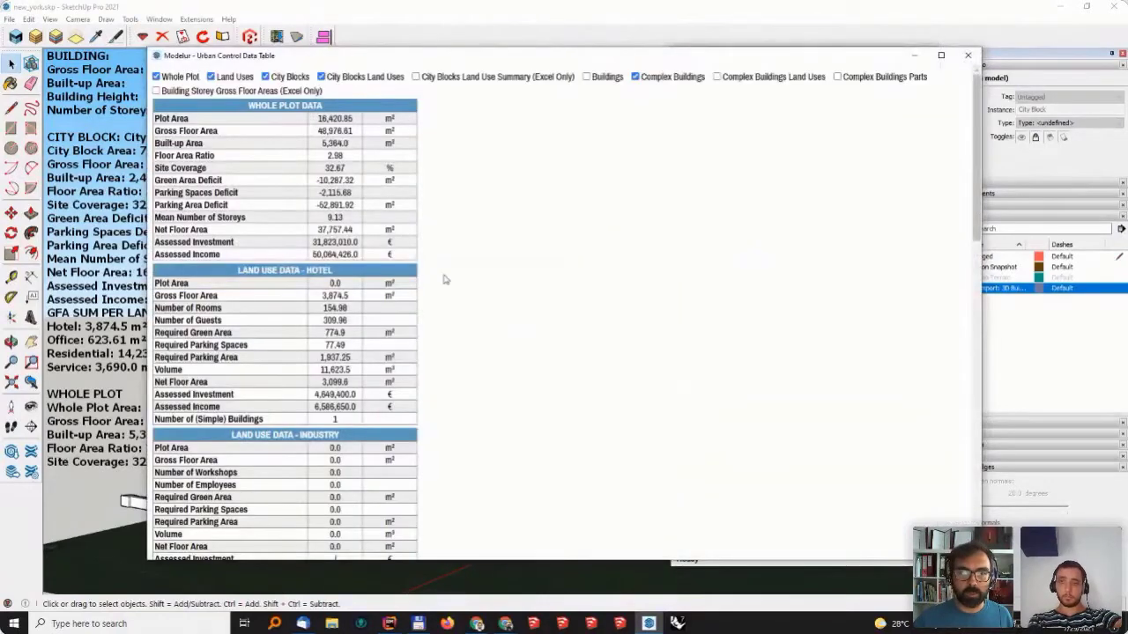
scroll(468, 335, "down", 10)
scroll(482, 378, "down", 5)
scroll(482, 378, "up", 15)
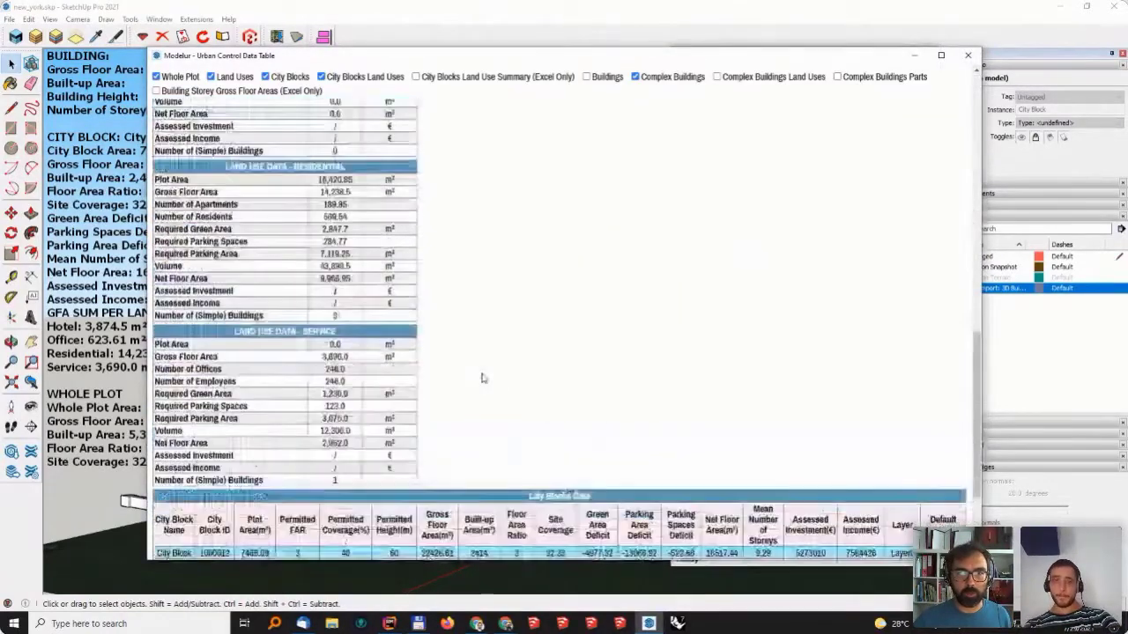
scroll(481, 378, "down", 10)
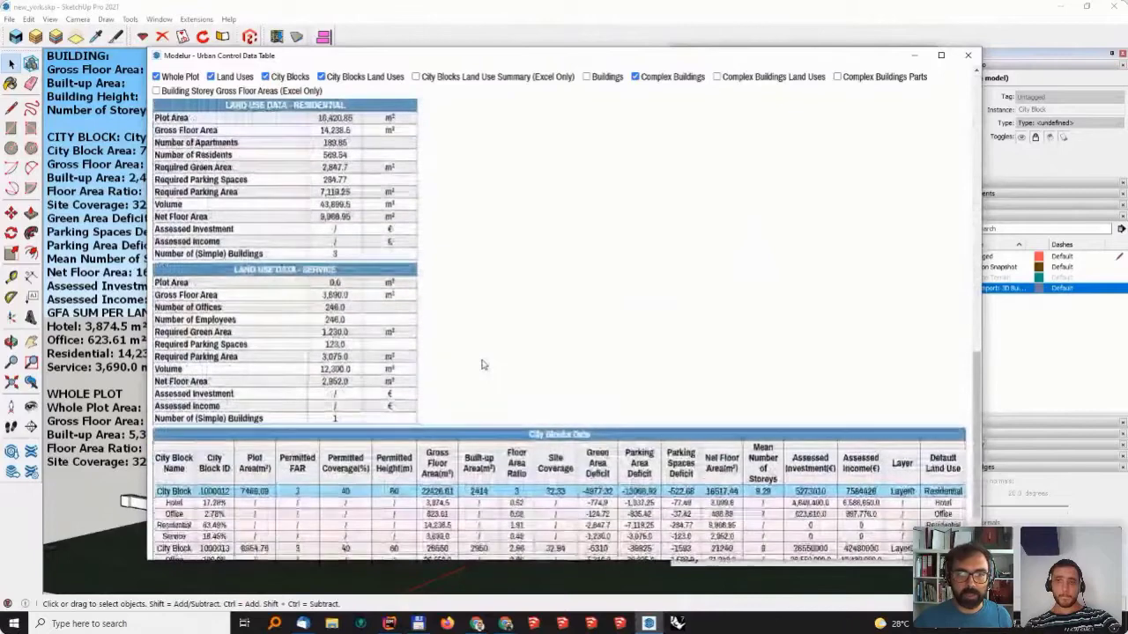
- Add the Buildings and Complex Buildings Land Uses data to the table, keeping Complex Buildings included
mouse_move(474, 58)
left_mouse_down()
mouse_move(861, 28)
mouse_move(526, 40)
left_mouse_up()
left_click(615, 50)
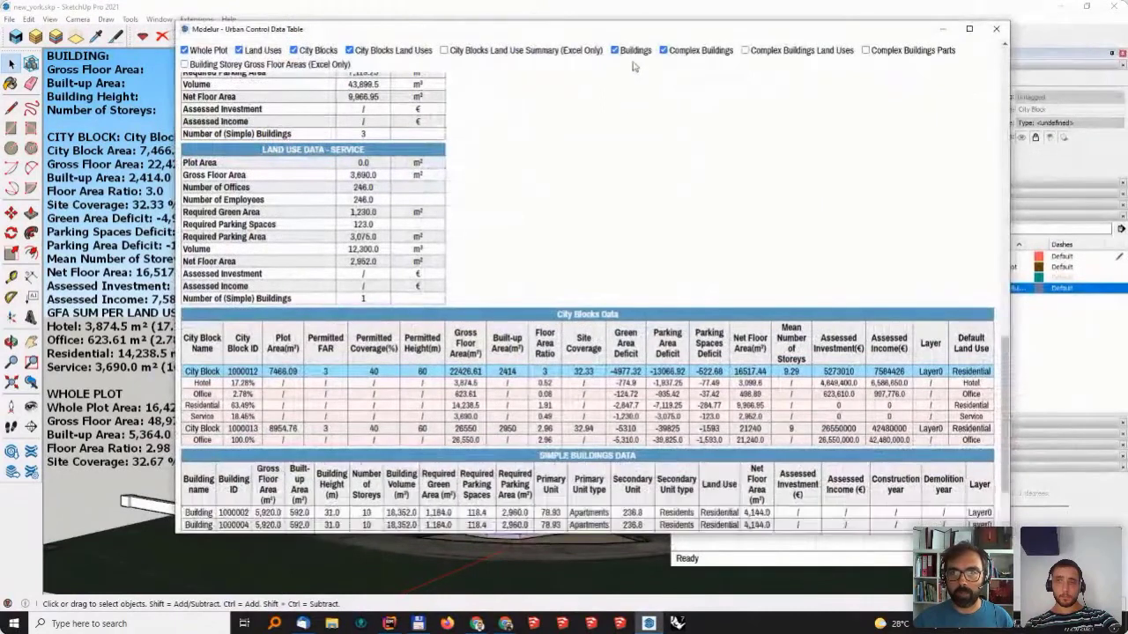
left_click(663, 50)
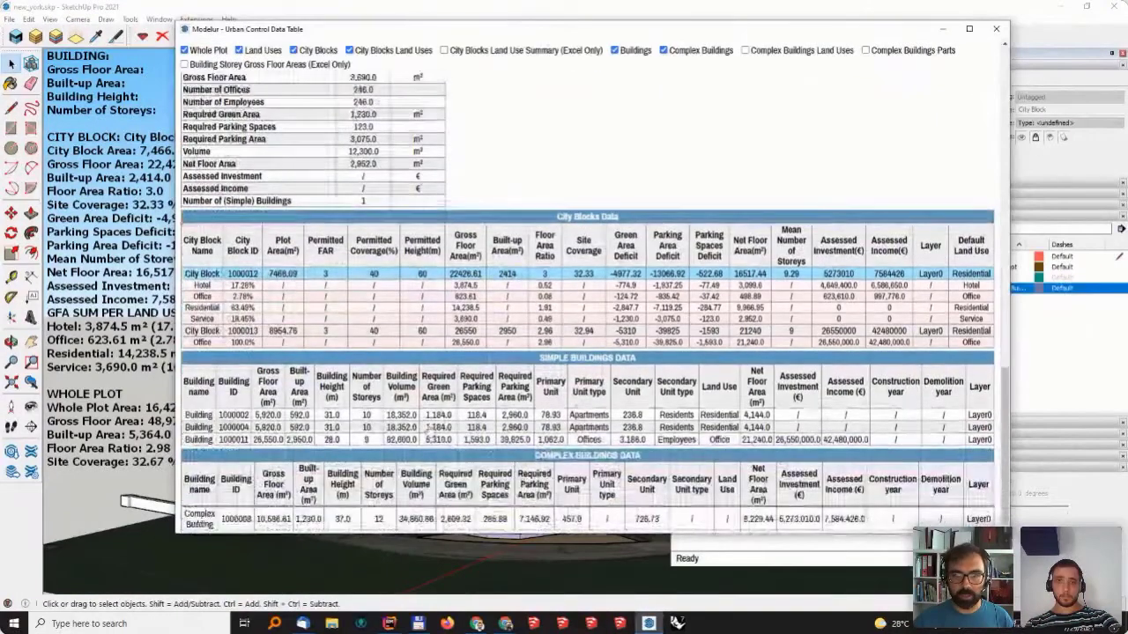
left_click(745, 51)
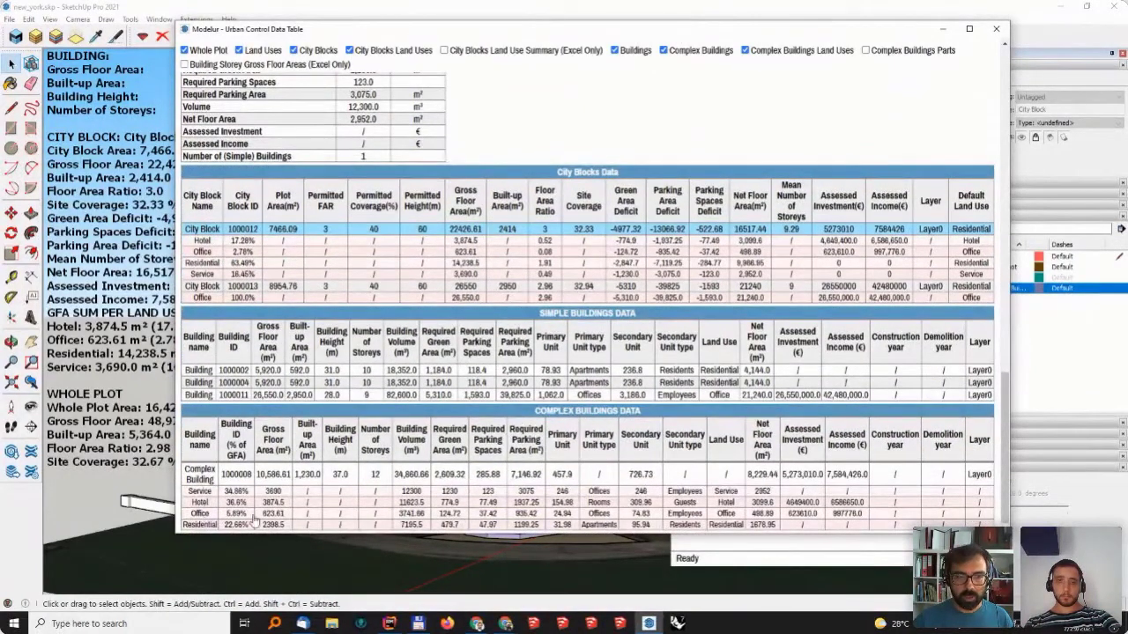
- Place the table beside the model, sort the simple buildings by built-up area, highlight the 2,950 m² building from its row, and clear the selection
left_click_drag(505, 32, 901, 32)
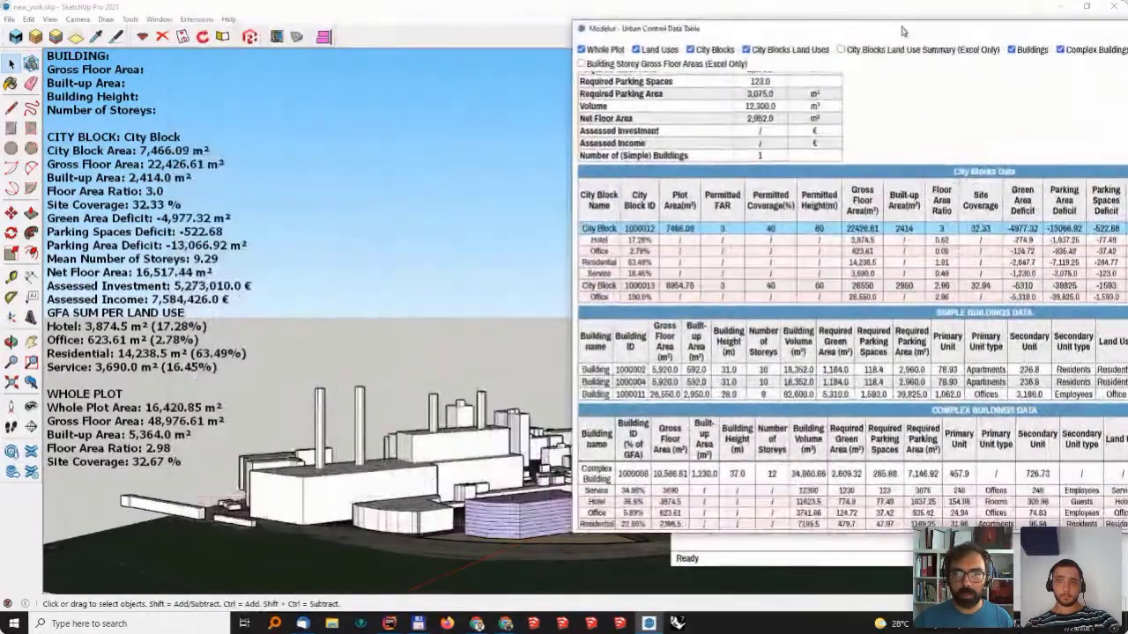
mouse_move(507, 440)
middle_mouse_down()
mouse_move(414, 227)
mouse_move(370, 264)
mouse_move(327, 241)
mouse_move(335, 246)
middle_mouse_up()
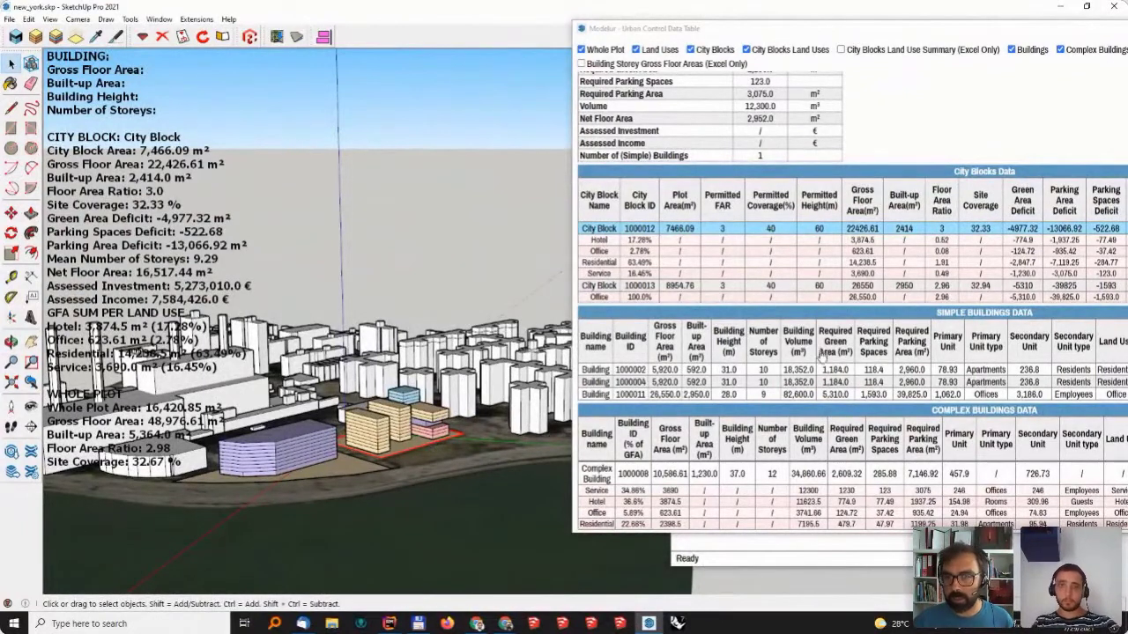
left_click(695, 345)
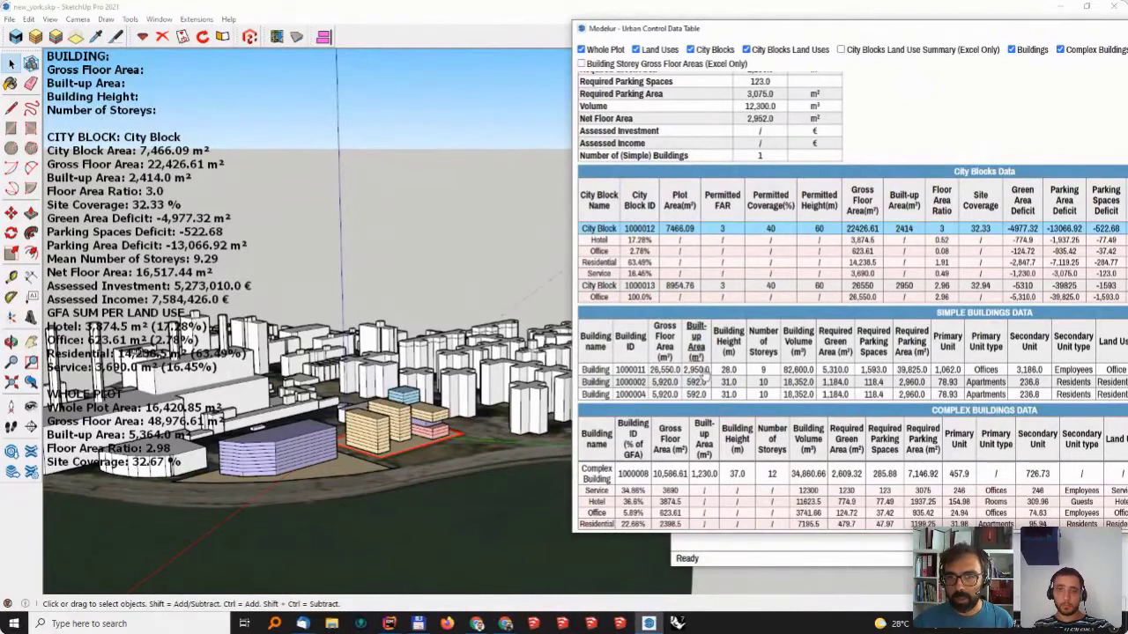
left_click(700, 371)
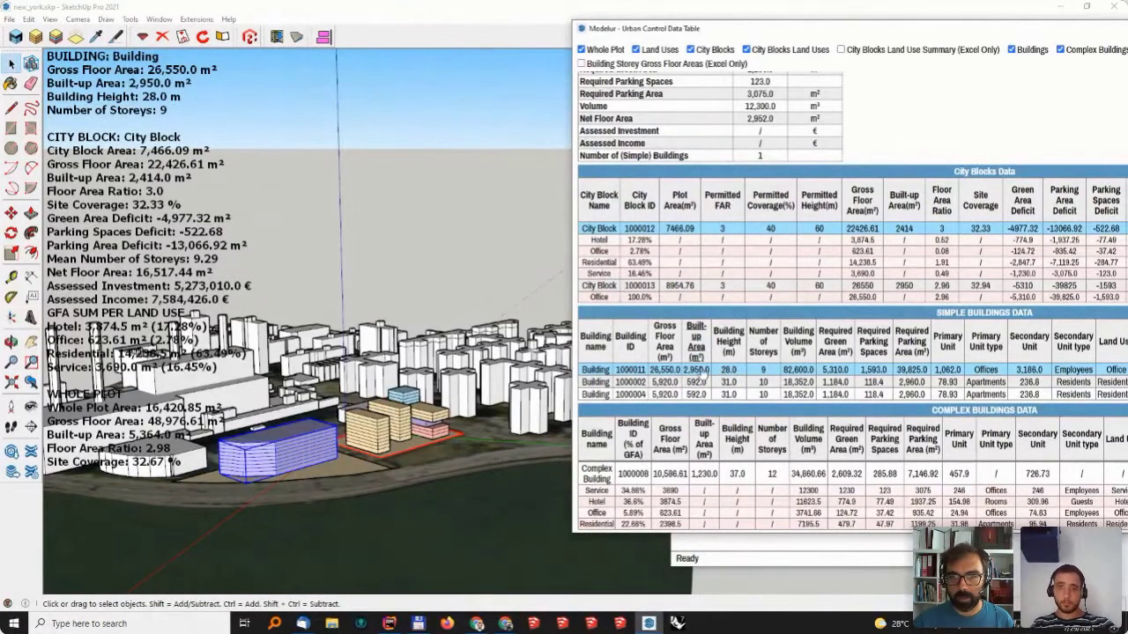
left_click(476, 249)
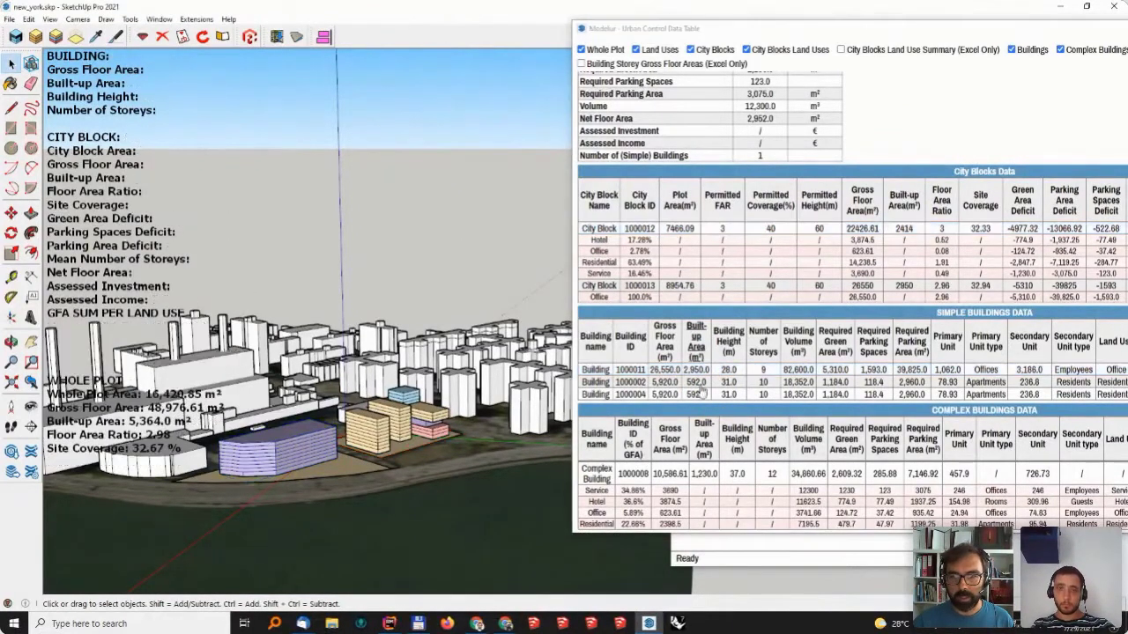
- Highlight the 2,950 m² office building from its table row, and select the nearest residential building in the model to locate its row
left_click(698, 374)
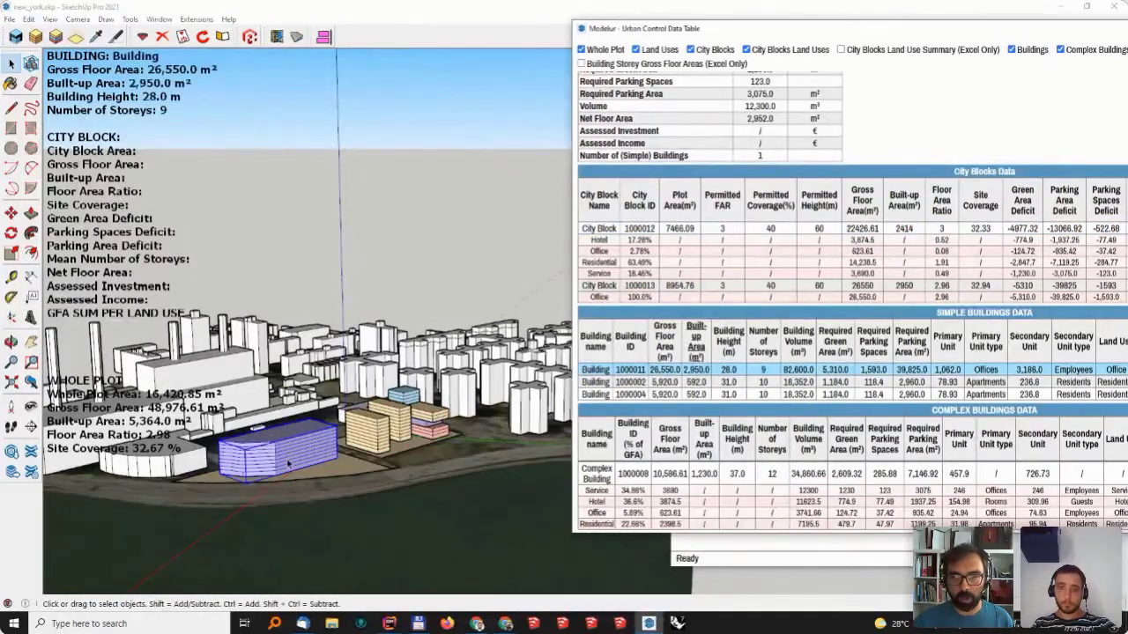
middle_click_drag(291, 462, 313, 475)
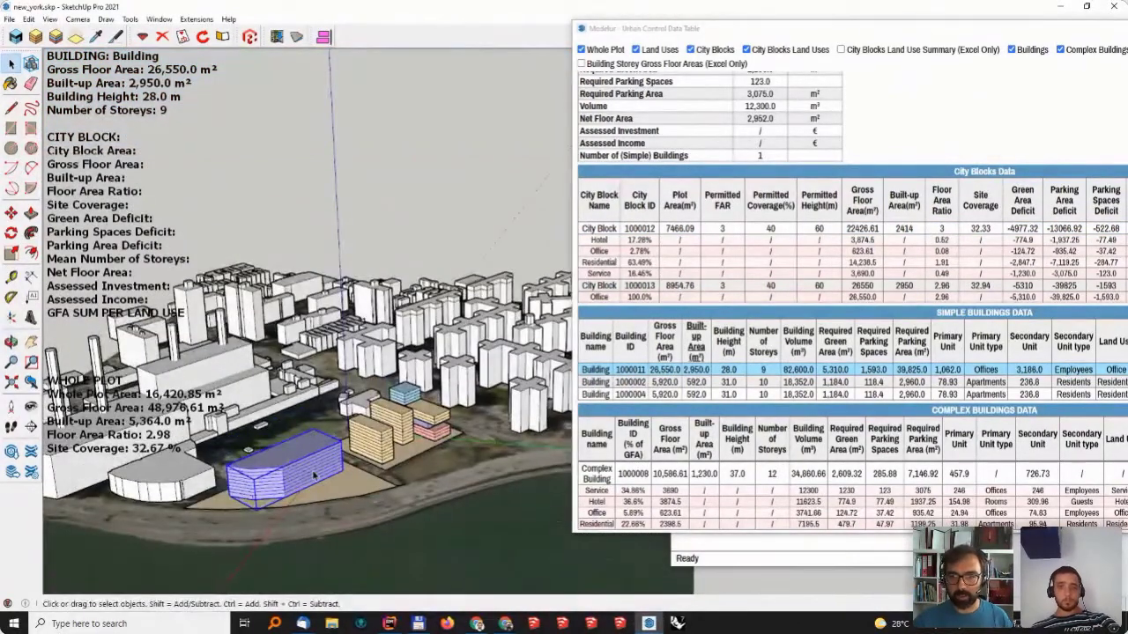
left_click(370, 438)
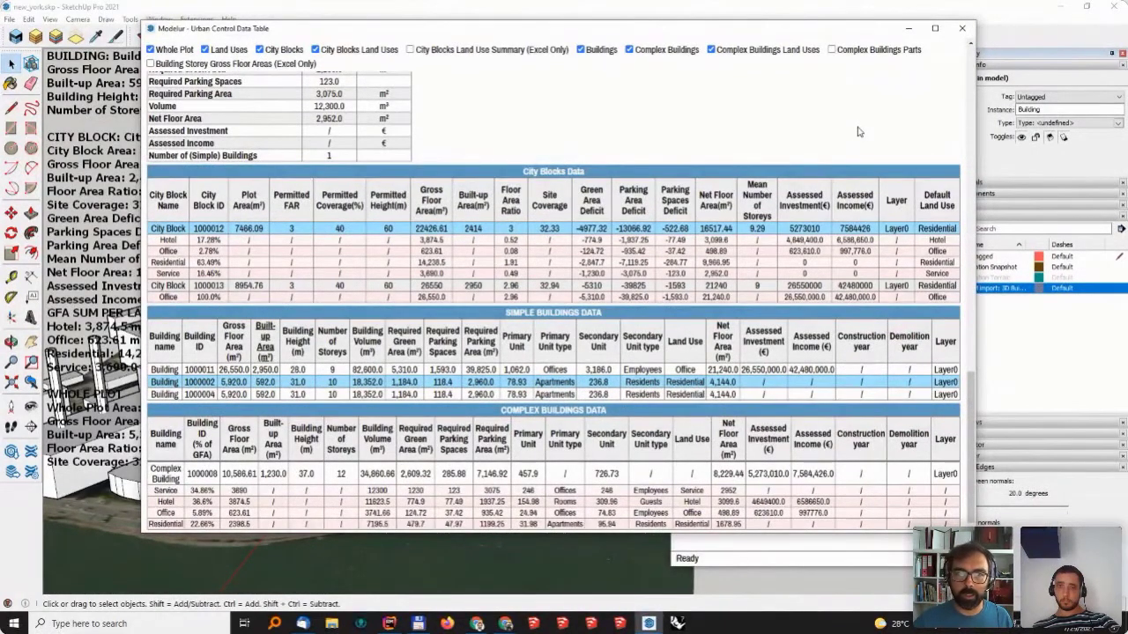
- Move the data table aside, send the Modelur data to Excel, and switch to the resulting new_york.xlsx workbook
left_click_drag(522, 34, 718, 82)
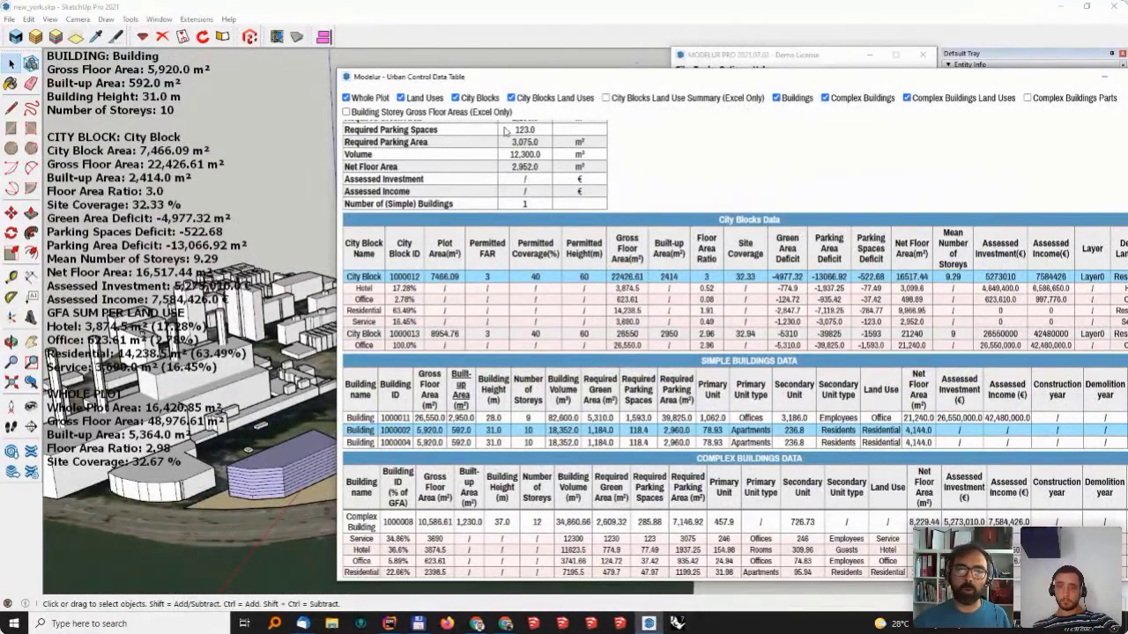
left_click(197, 21)
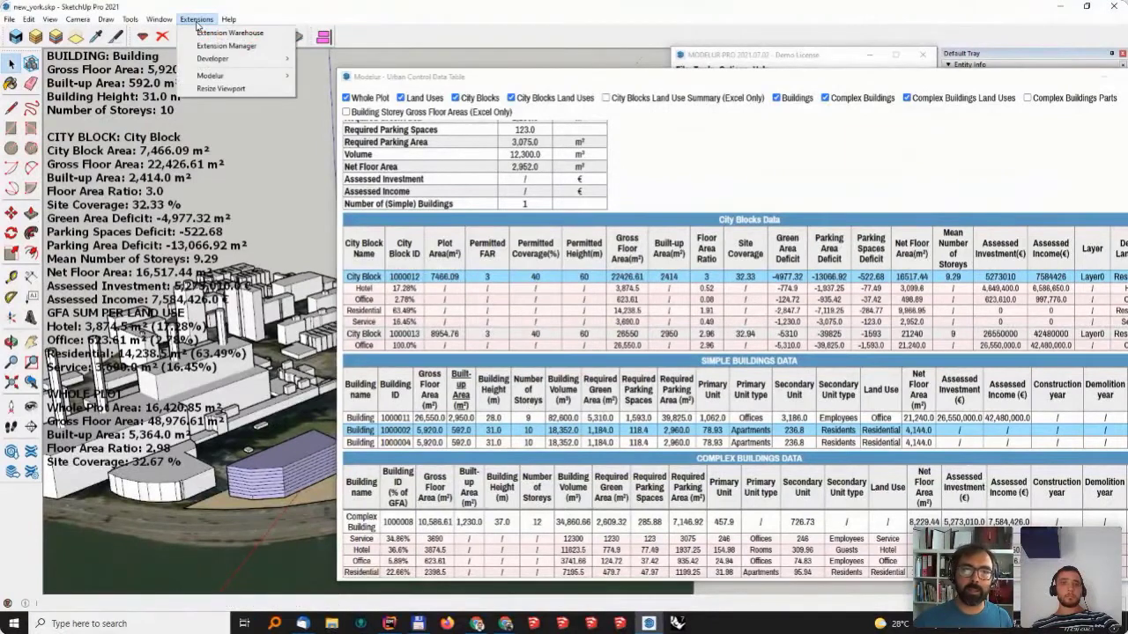
mouse_move(213, 77)
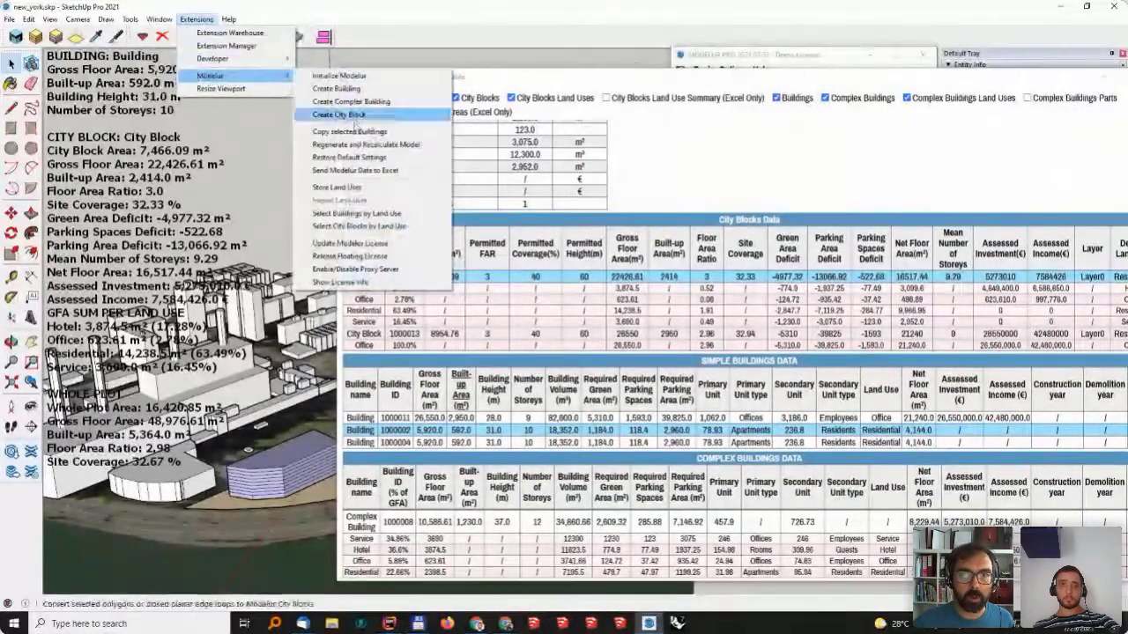
left_click(346, 172)
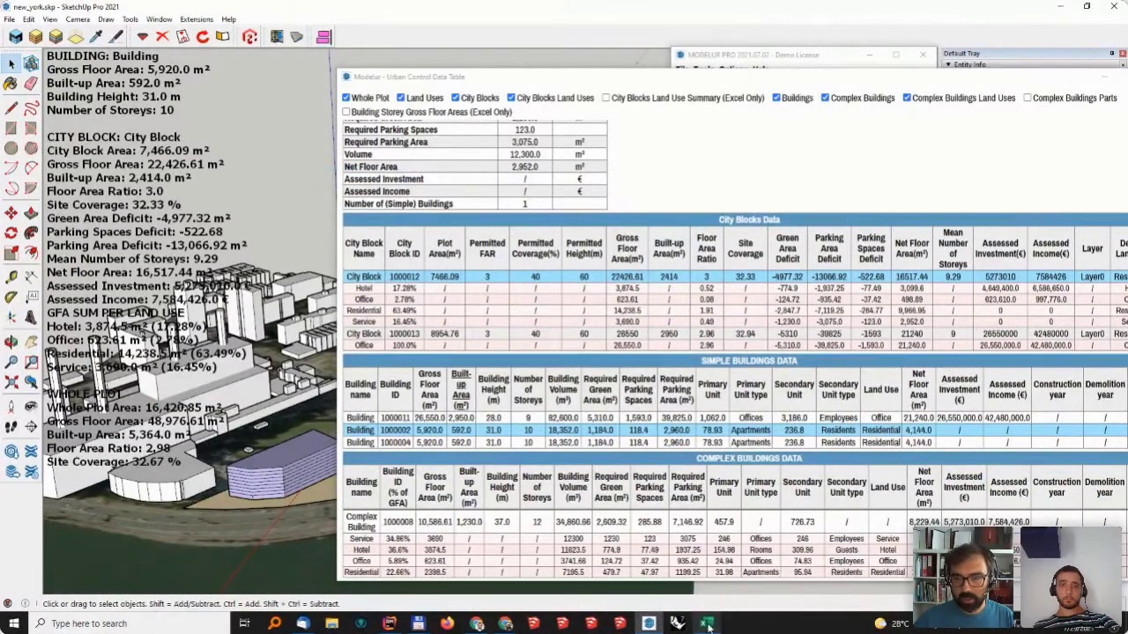
mouse_move(707, 622)
left_click(705, 586)
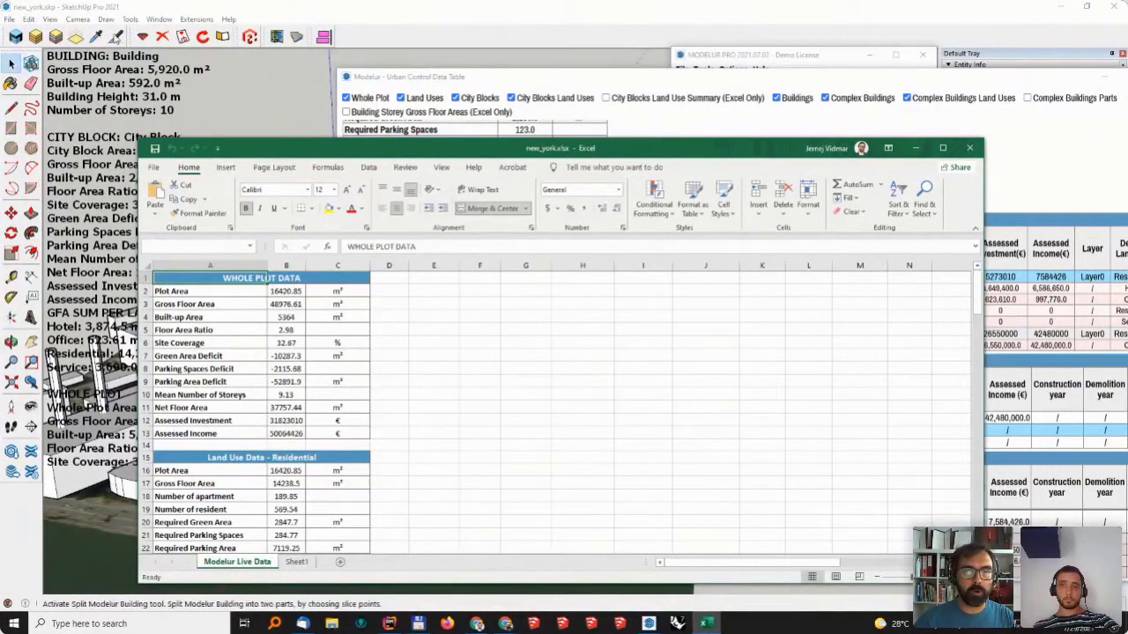
- Arrange the SketchUp model and the Excel workbook side by side, close the Default Tray, and move the Modelur window off the model
double_click(618, 153)
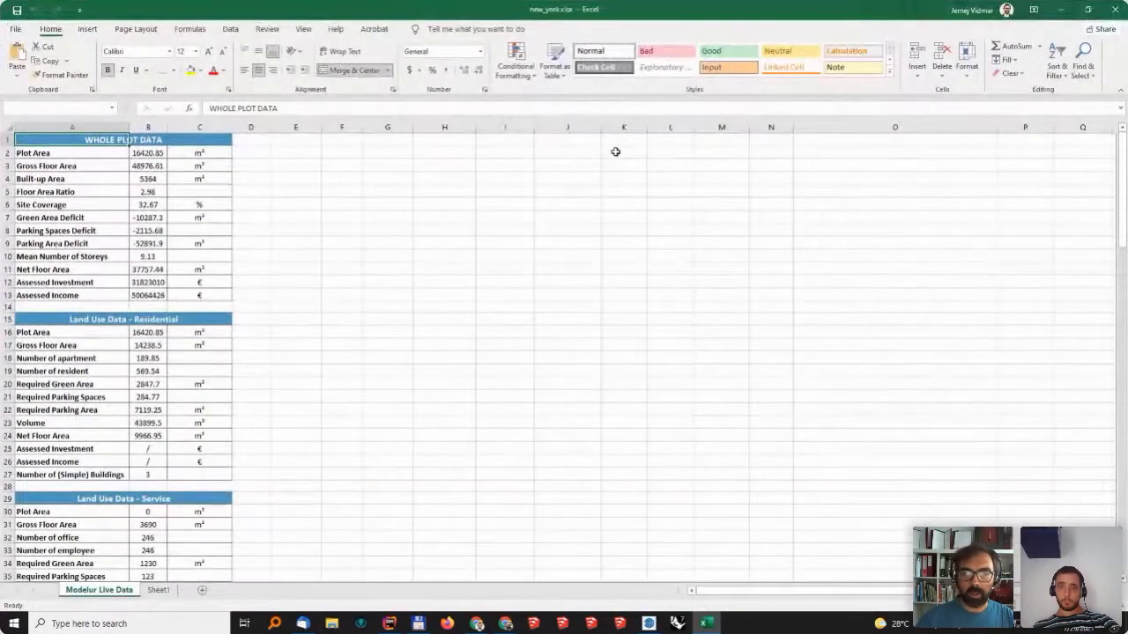
key("super+Right")
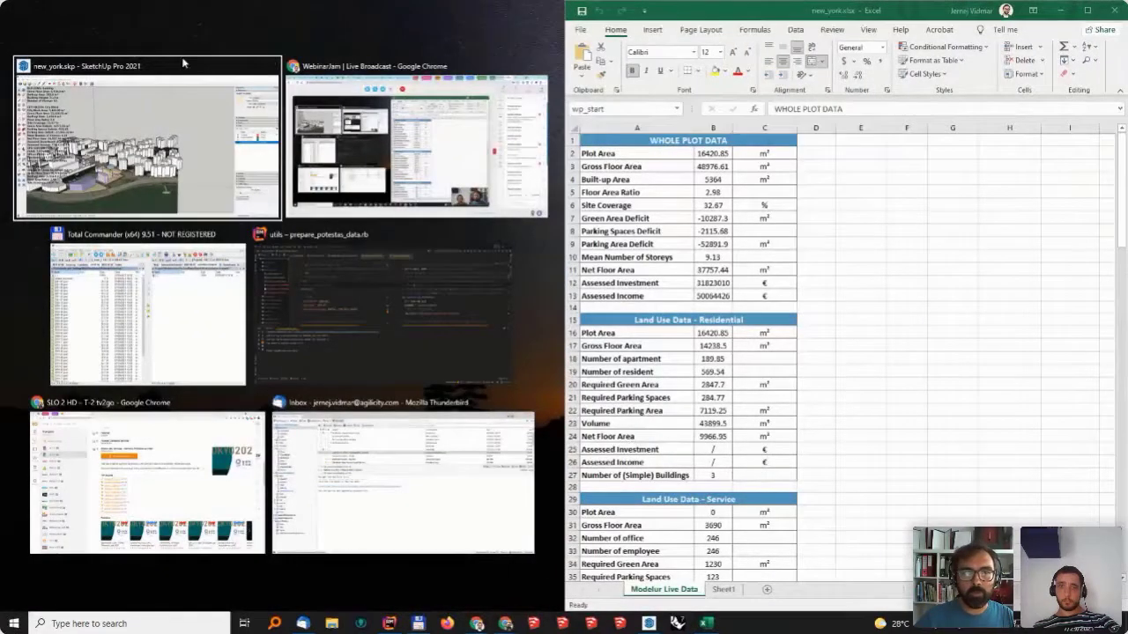
left_click(183, 64)
mouse_move(497, 78)
left_mouse_down()
mouse_move(435, 130)
mouse_move(457, 220)
left_mouse_up()
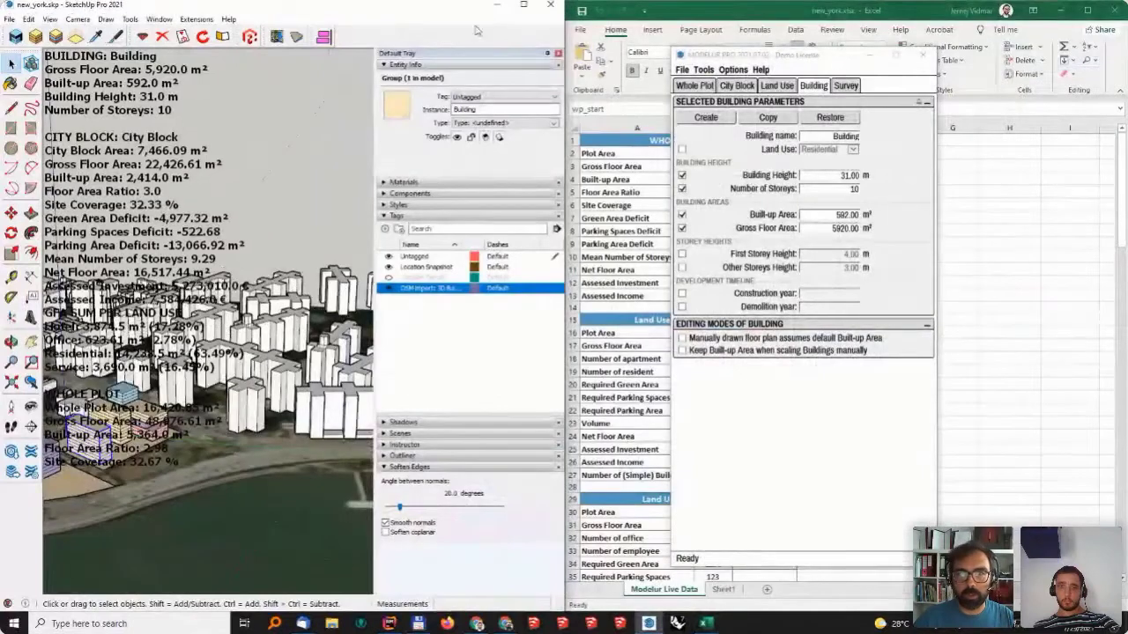
left_click(558, 54)
left_click_drag(769, 57, 935, 56)
- Move the Modelur window off the workbook and look through the land use, city block and building data on the Modelur Live Data sheet
scroll(738, 373, "down", 20)
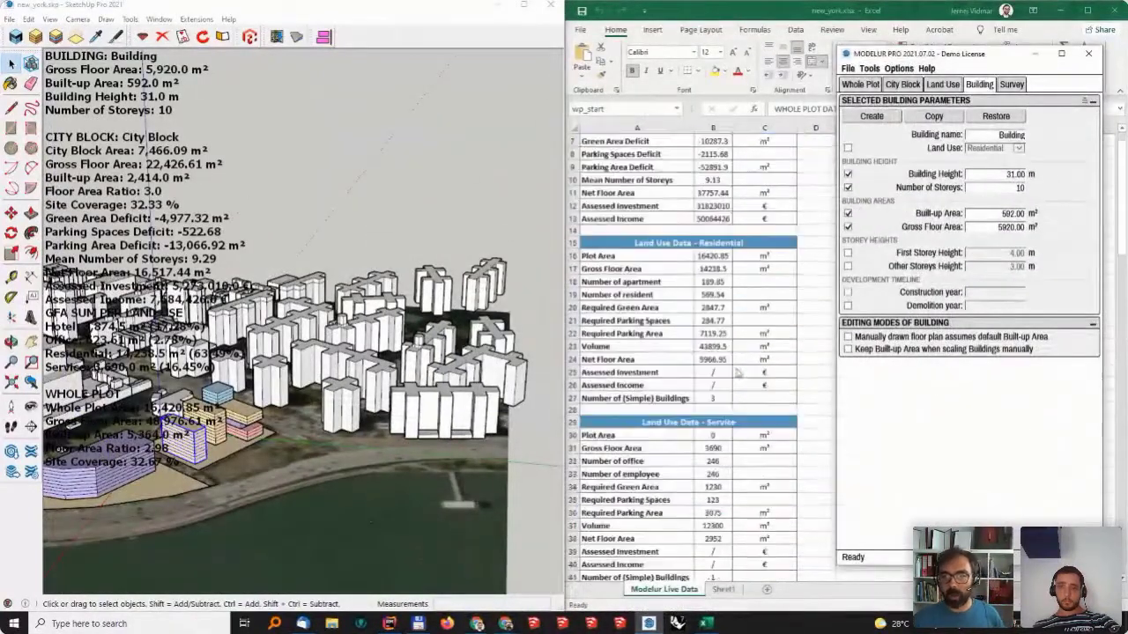
scroll(738, 373, "down", 6)
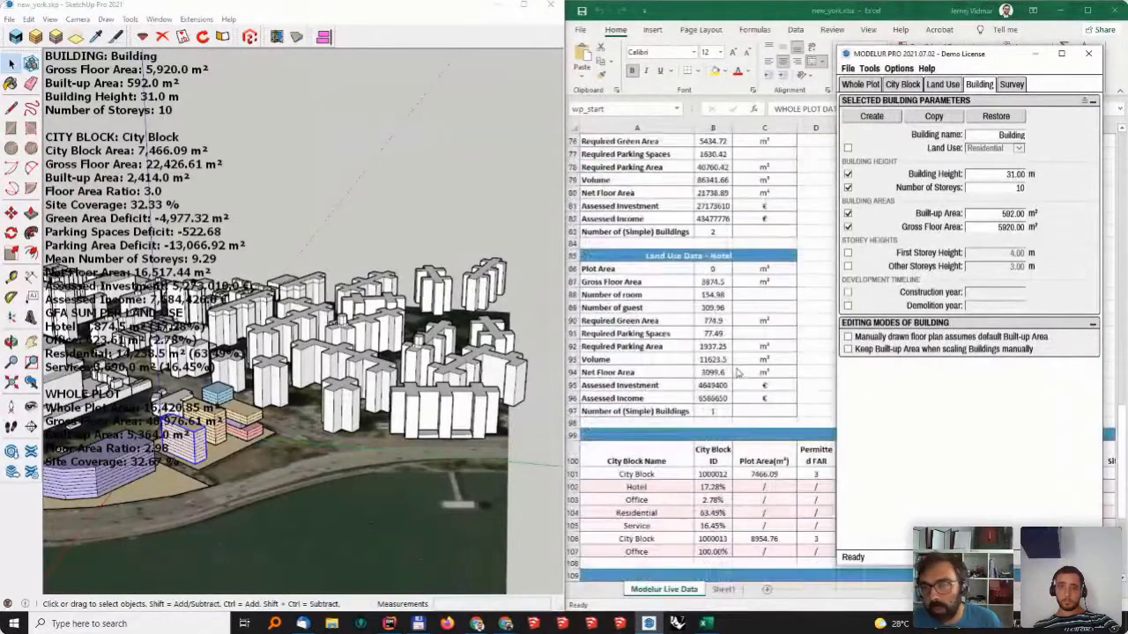
mouse_move(973, 59)
left_mouse_down()
mouse_move(88, 459)
mouse_move(334, 470)
left_mouse_up()
mouse_move(388, 353)
middle_mouse_down()
mouse_move(480, 304)
mouse_move(432, 331)
middle_mouse_up()
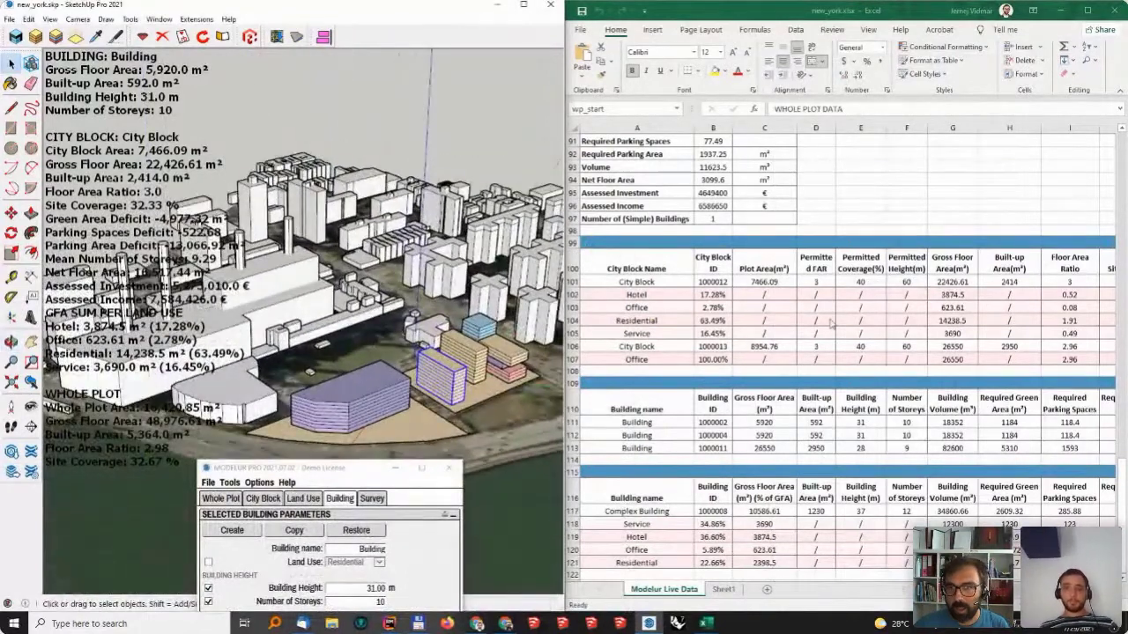
left_click(744, 295)
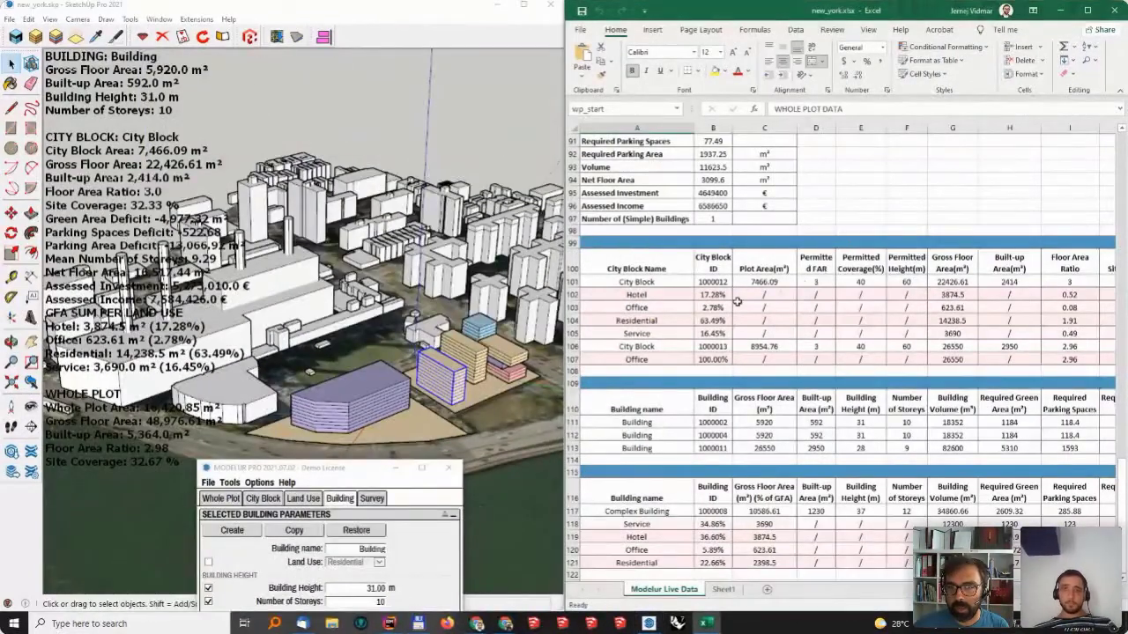
scroll(744, 340, "up", 12)
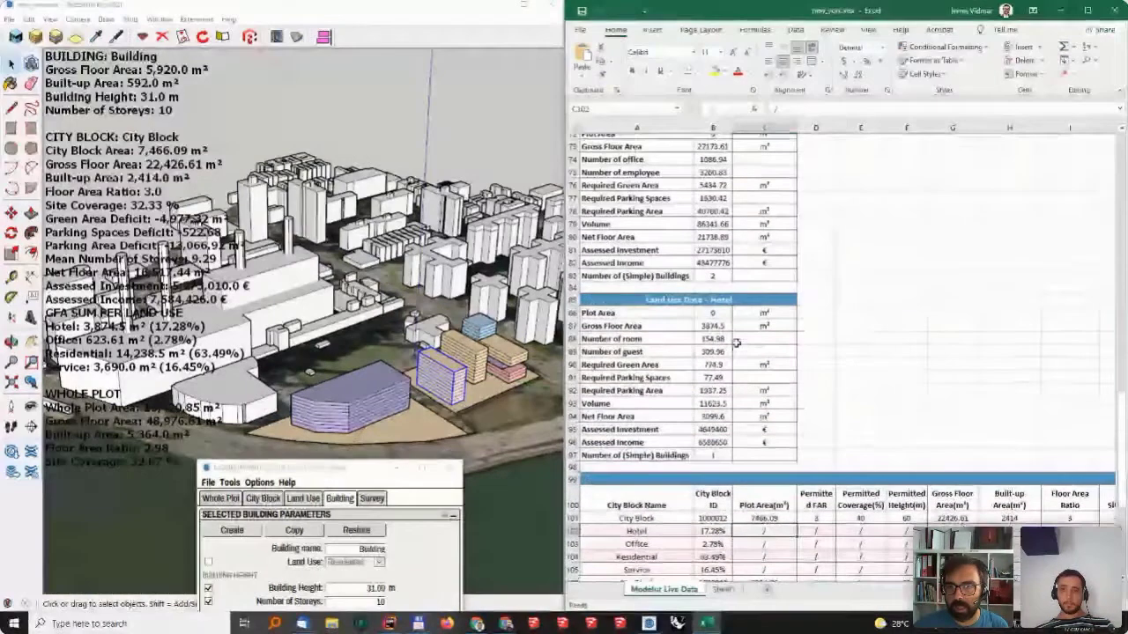
scroll(736, 343, "up", 4)
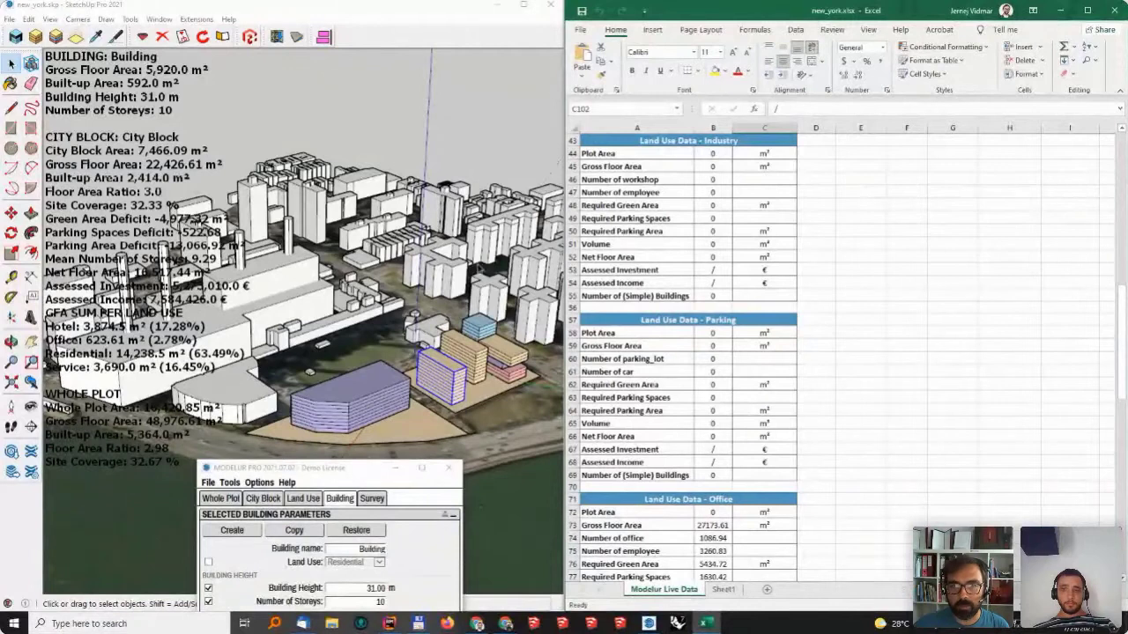
- Enter the labels Residential, Office and Hotel in cells A1 to A3 of Sheet1
left_click(723, 589)
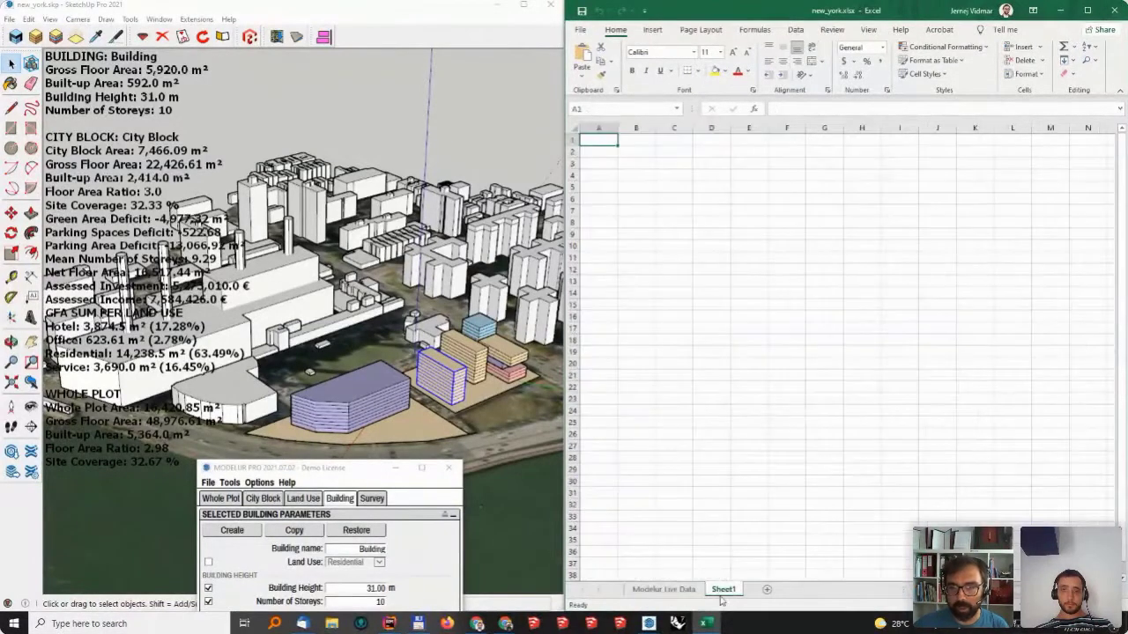
type("Resi")
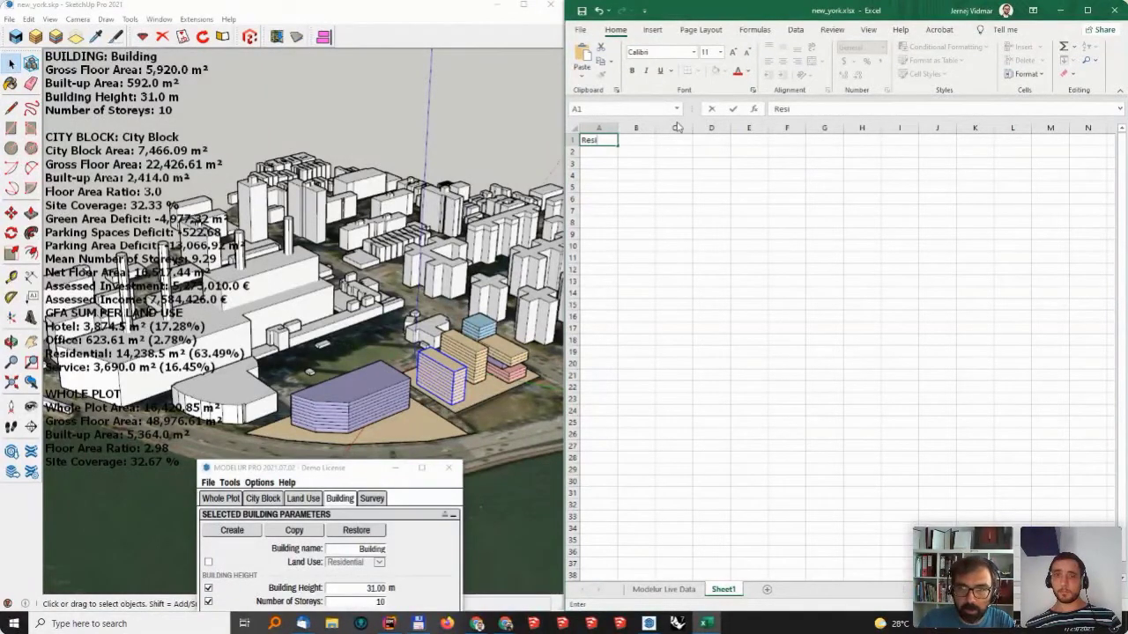
type("ential")
key("Return")
type("Office")
key("Return")
type("hotel")
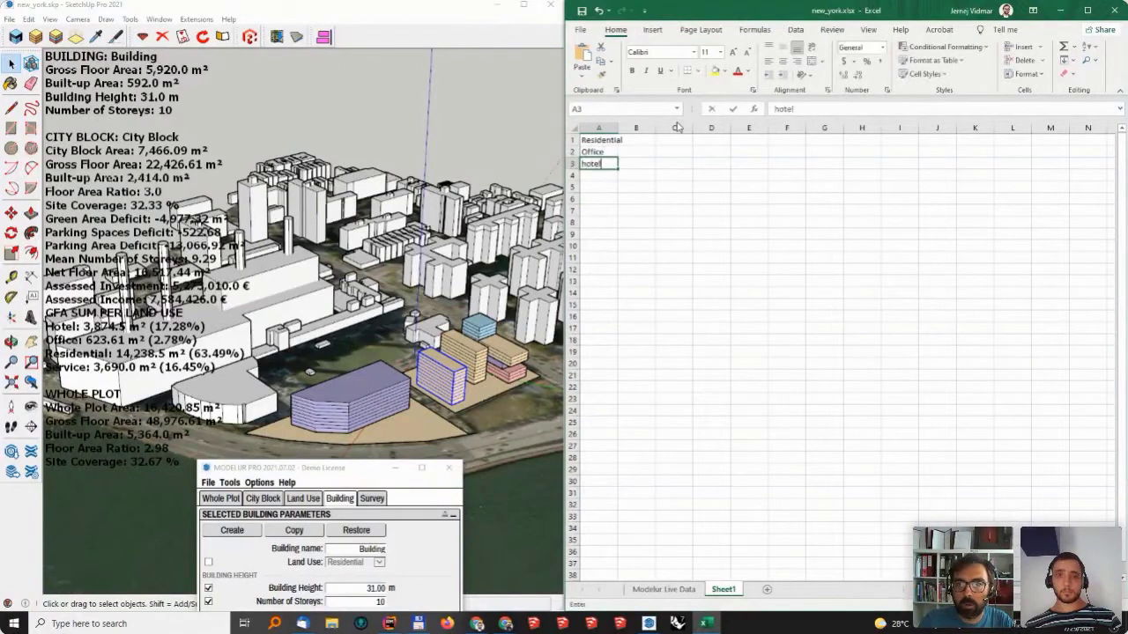
key("BackSpace")
key("BackSpace")
key("BackSpace")
type("Go")
key("BackSpace")
key("BackSpace")
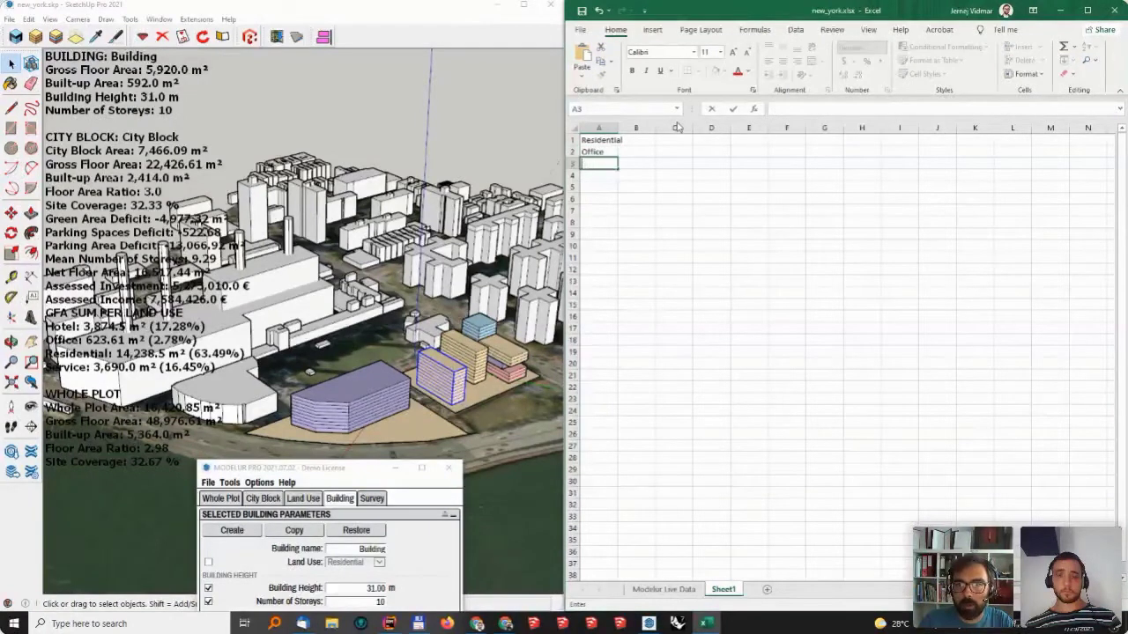
type("Hotel")
key("Return")
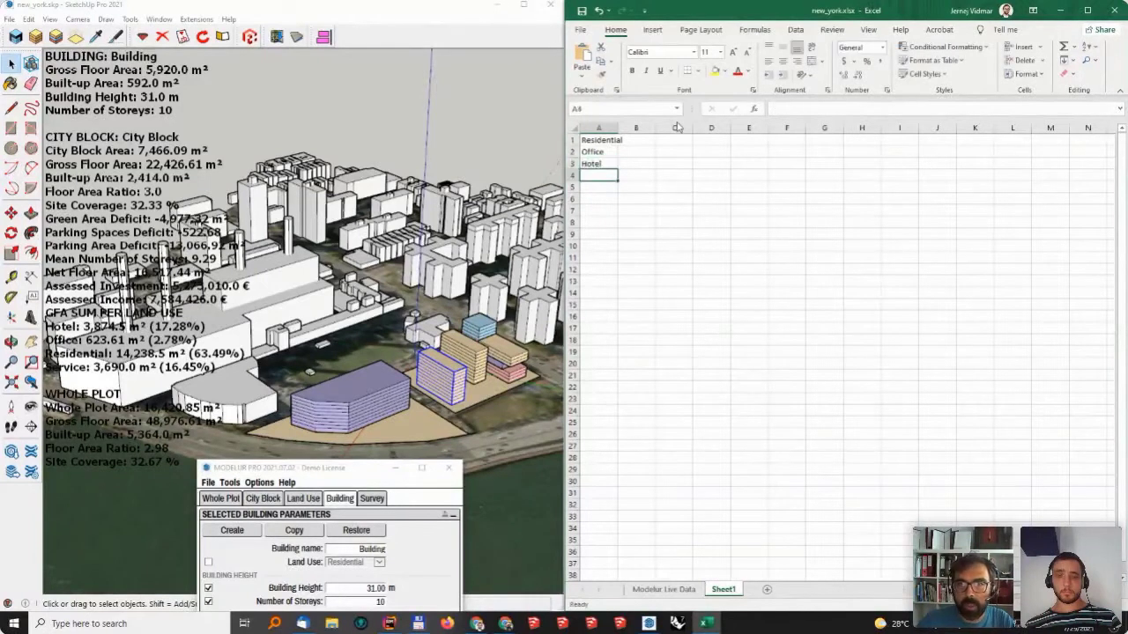
- Link cell B1 to the residential gross floor area in cell B17 of the Modelur Live Data sheet
left_click(629, 141)
type("=")
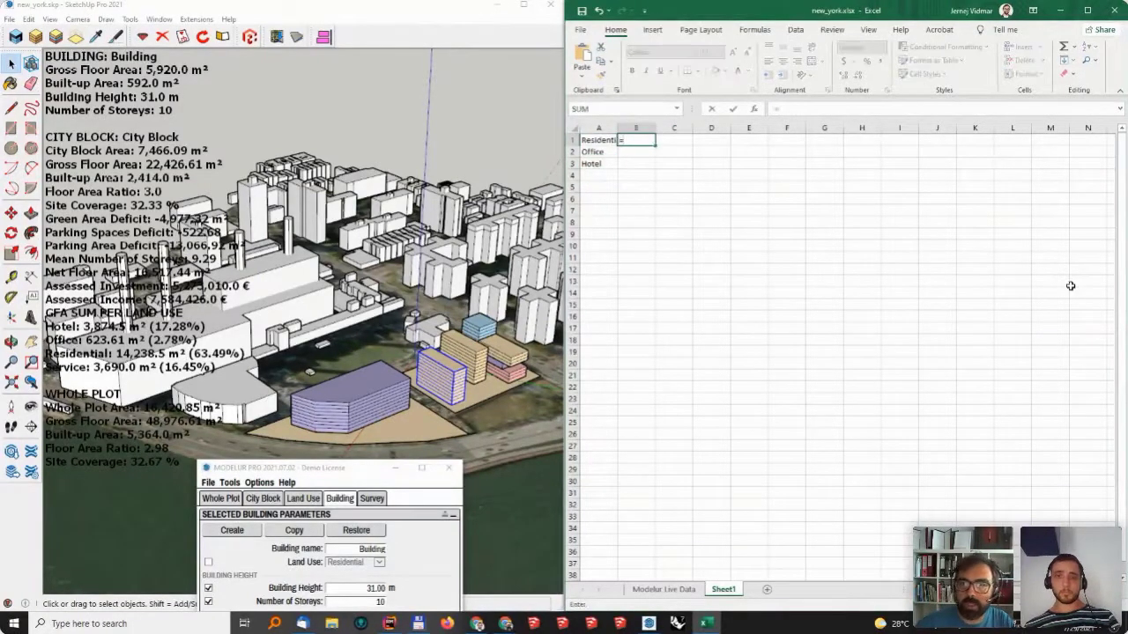
left_click(669, 591)
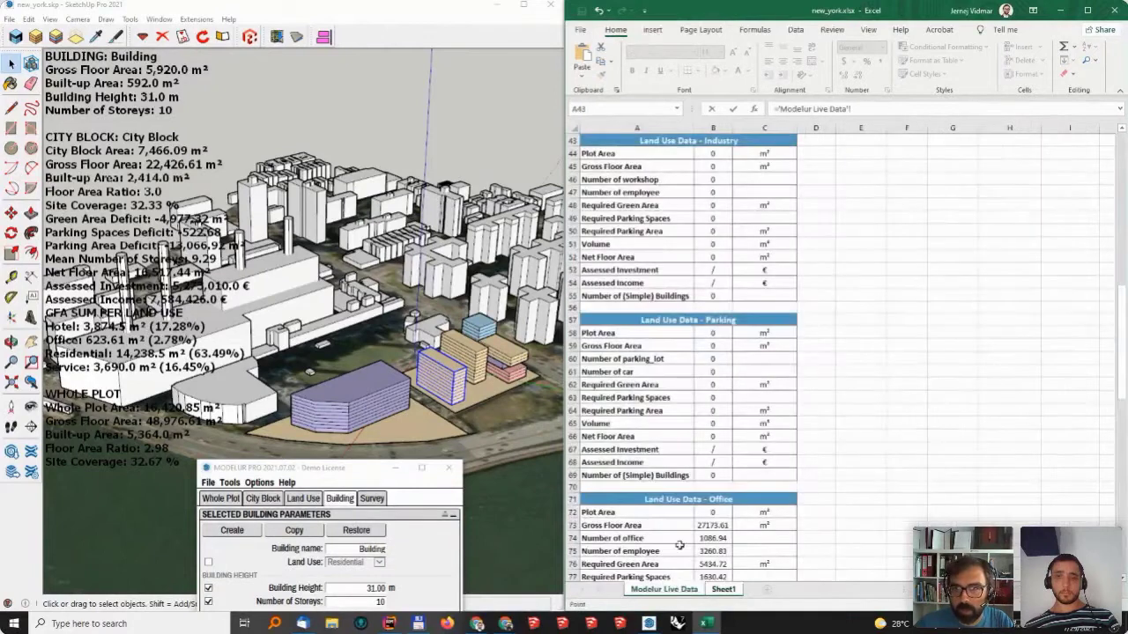
scroll(738, 347, "up", 10)
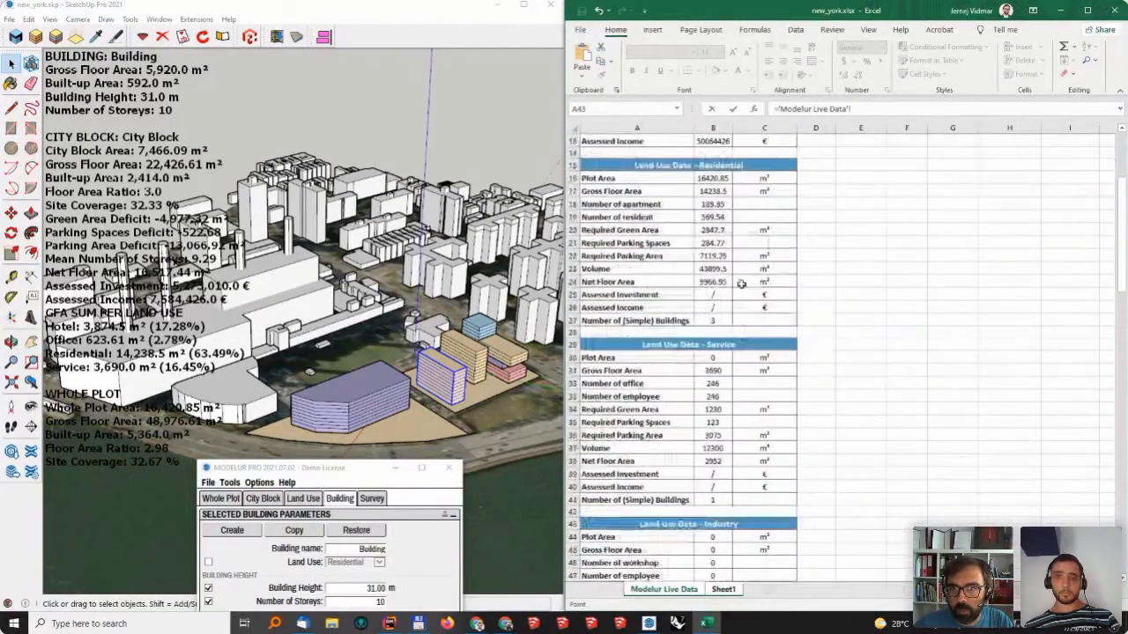
left_click(715, 192)
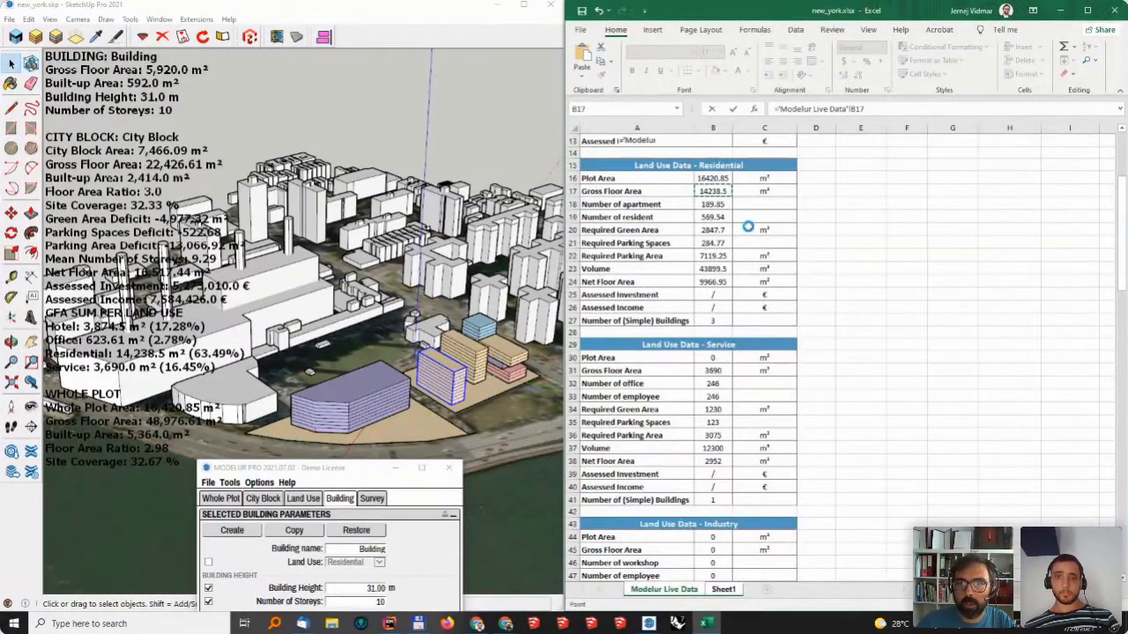
key("Return")
- Link cell B2 to the office gross floor area in cell B73 of the Modelur Live Data sheet
type("=")
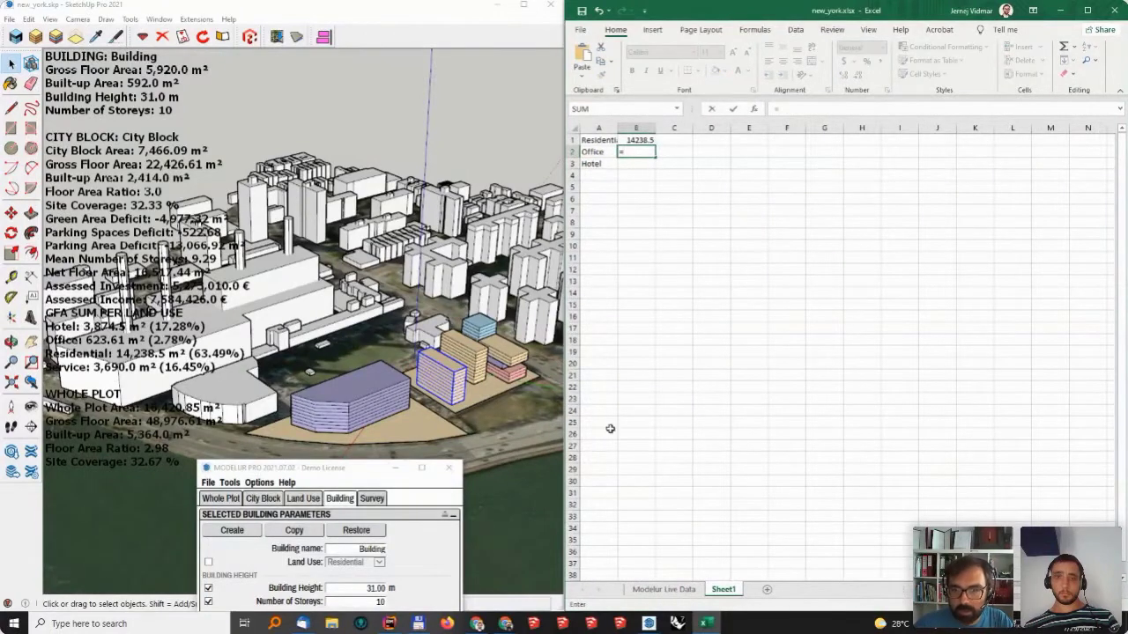
left_click(663, 589)
scroll(696, 461, "down", 13)
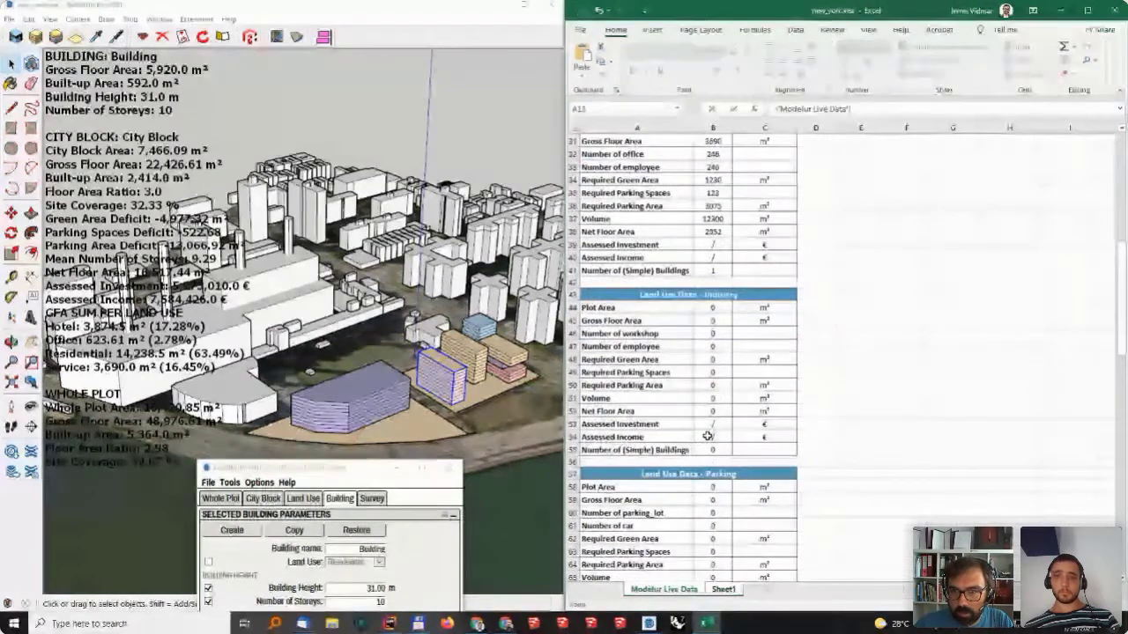
left_click(714, 410)
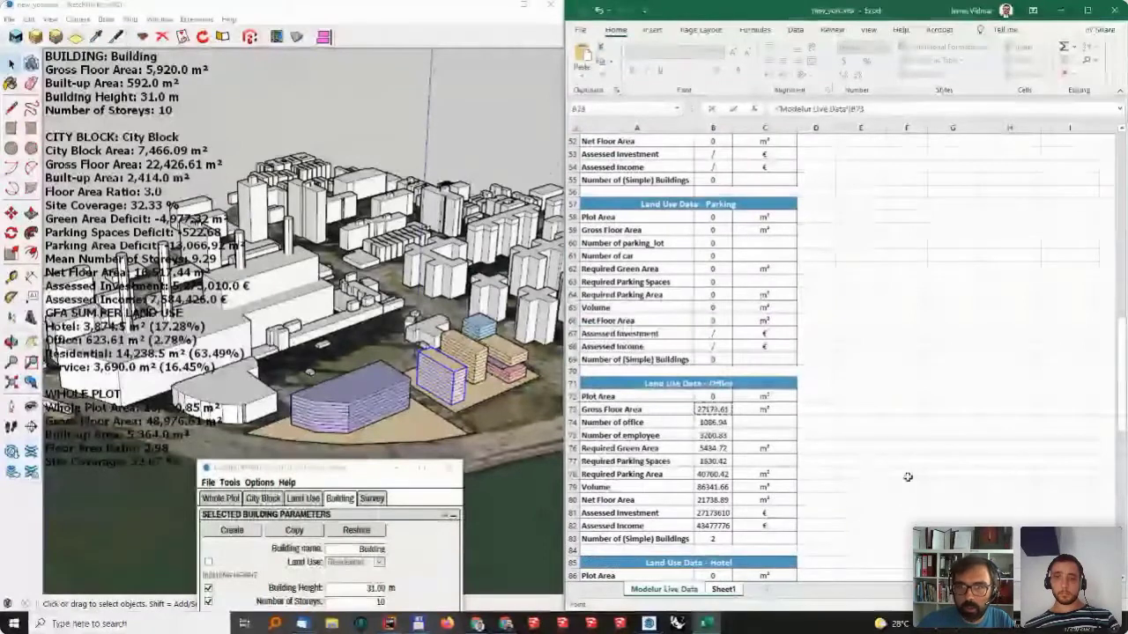
key("Return")
- Link cell B3 to the hotel gross floor area in cell B87 of the Modelur Live Data sheet
type("=")
left_click(664, 590)
scroll(740, 404, "down", 3)
left_click(711, 398)
key("Return")
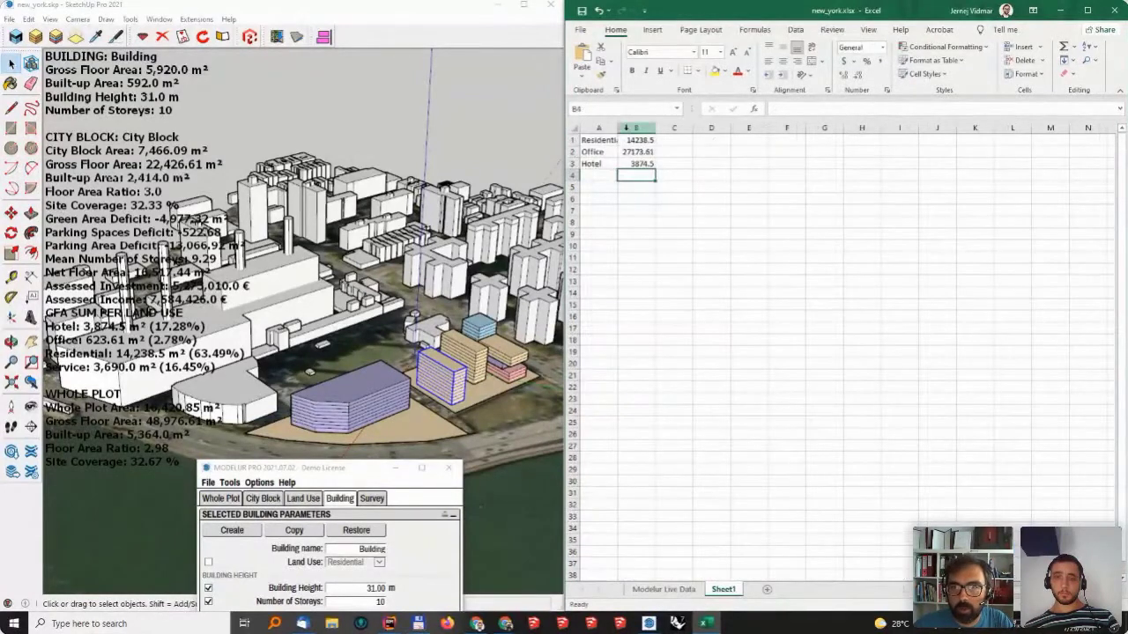
- Widen column A to fit its labels, insert a doughnut chart from A1:B3, and place it just below the data
left_click_drag(616, 141, 674, 164)
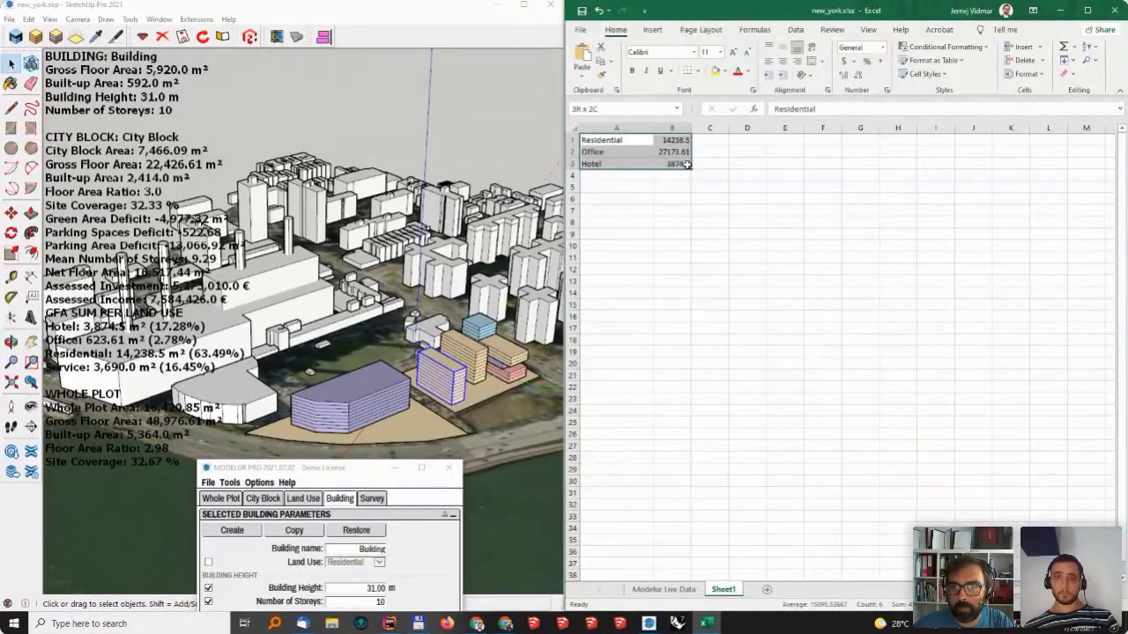
left_click(654, 30)
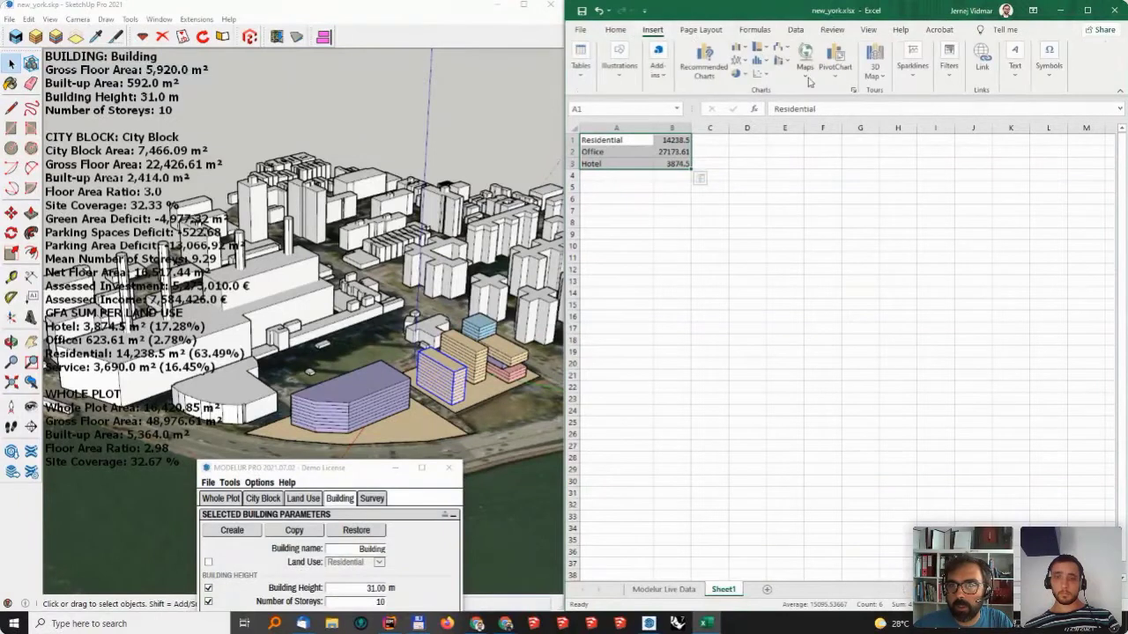
left_click(744, 76)
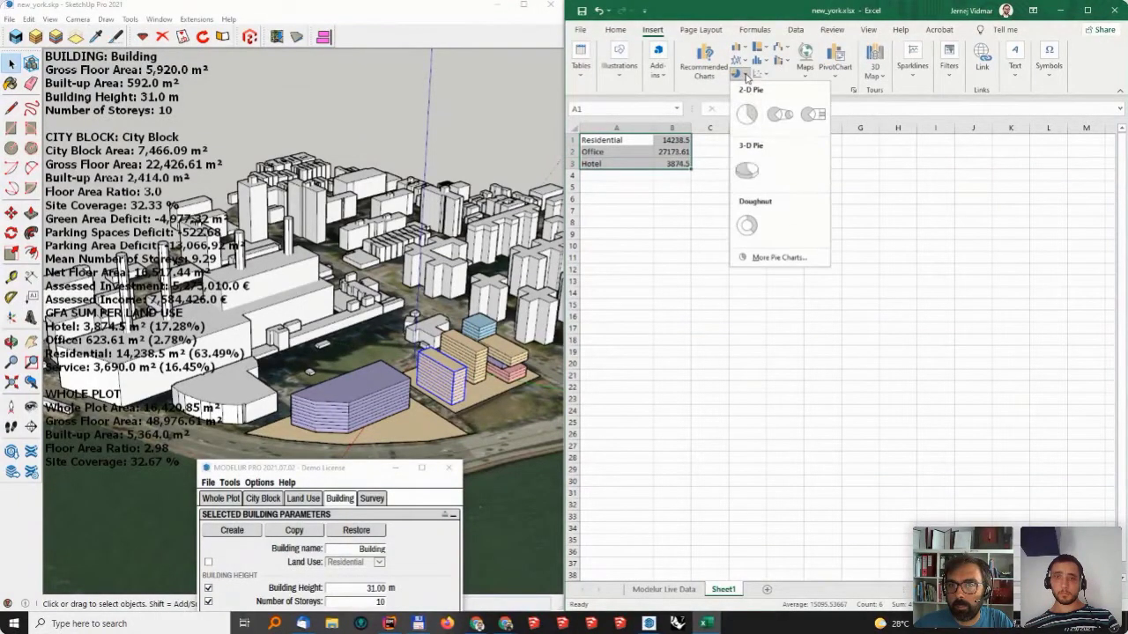
left_click(746, 225)
left_click_drag(748, 299, 668, 229)
- Widen the selected 10-storey residential building with the Scale tool to a built-up area of about 1,113 m²
middle_click_drag(504, 354, 439, 310)
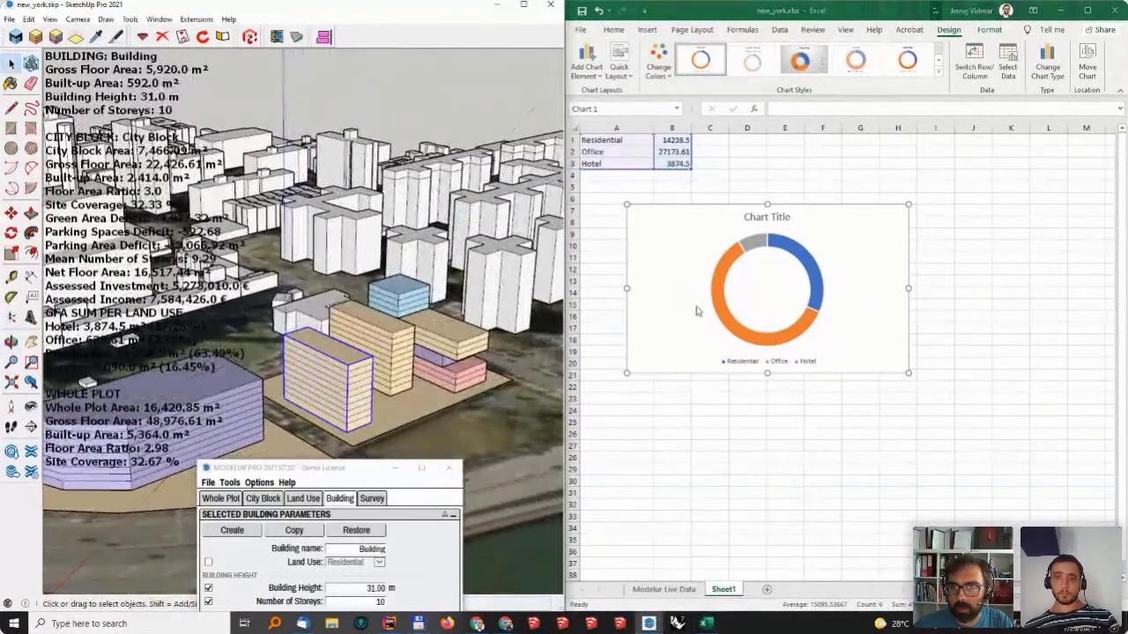
key("s")
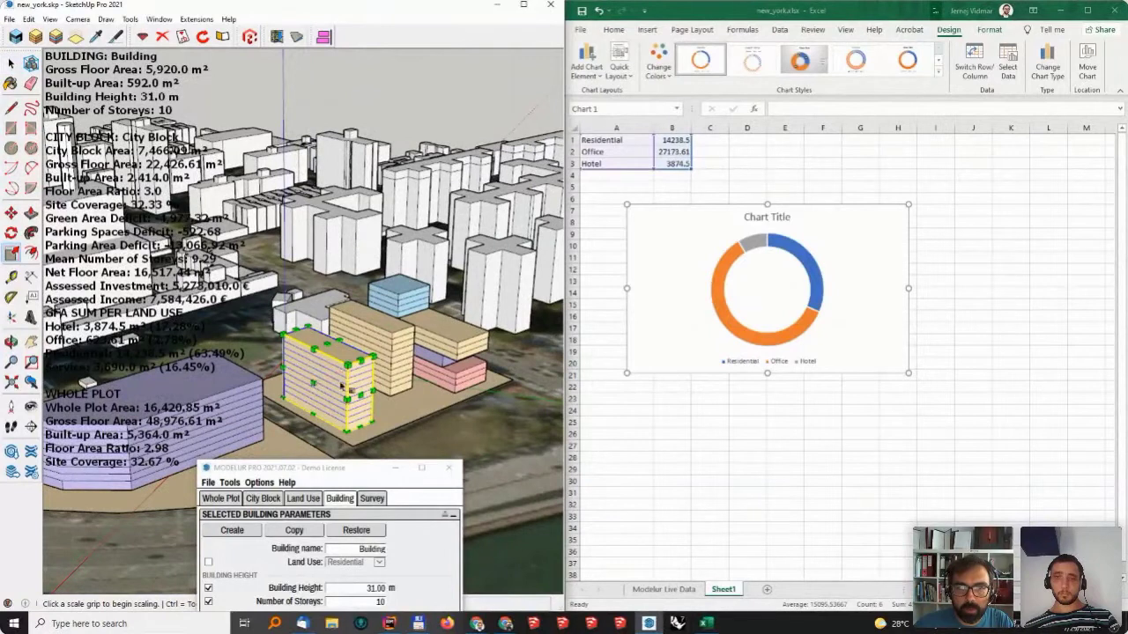
left_click(338, 374)
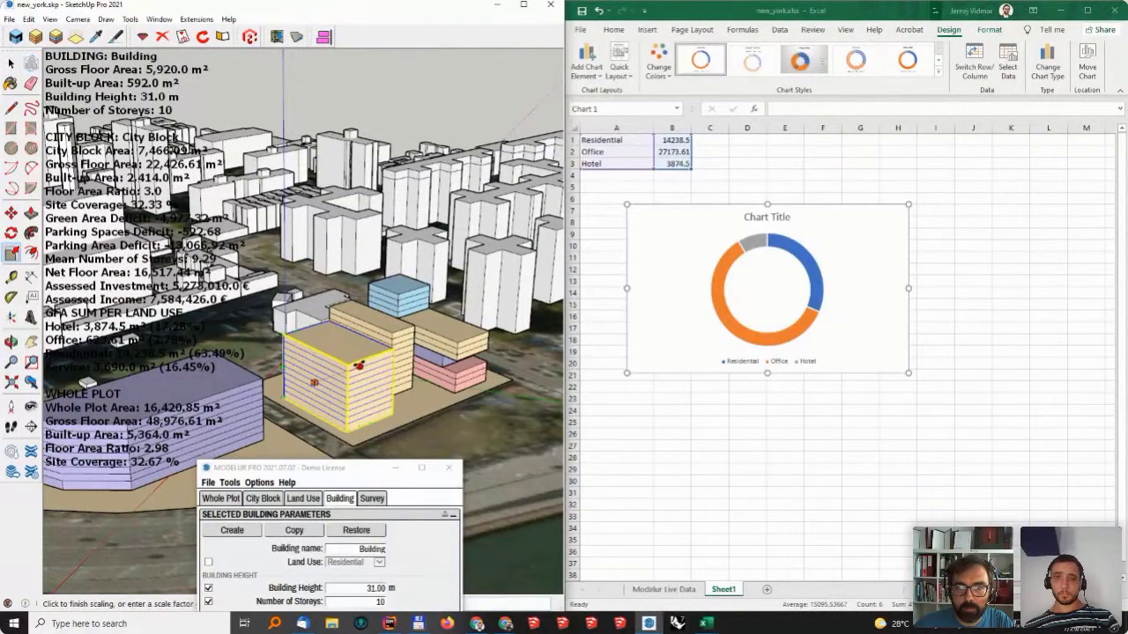
left_click(357, 366)
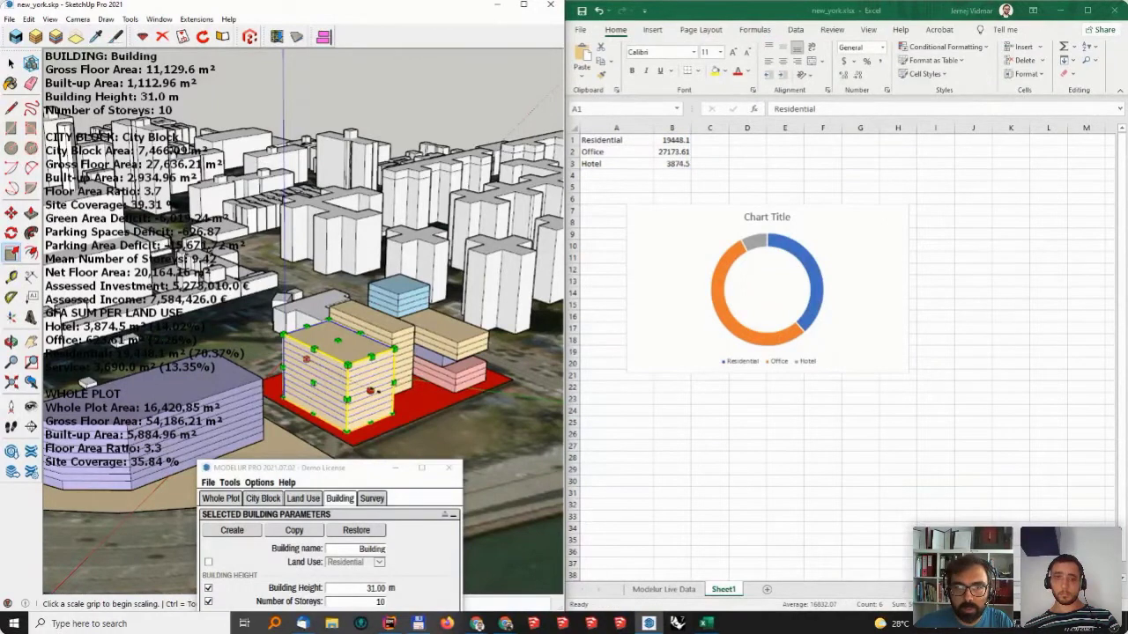
- Scale the residential building's footprint down on its two sides to a built-up area of about 357 m²
left_click(346, 399)
left_click(328, 397)
left_click(377, 380)
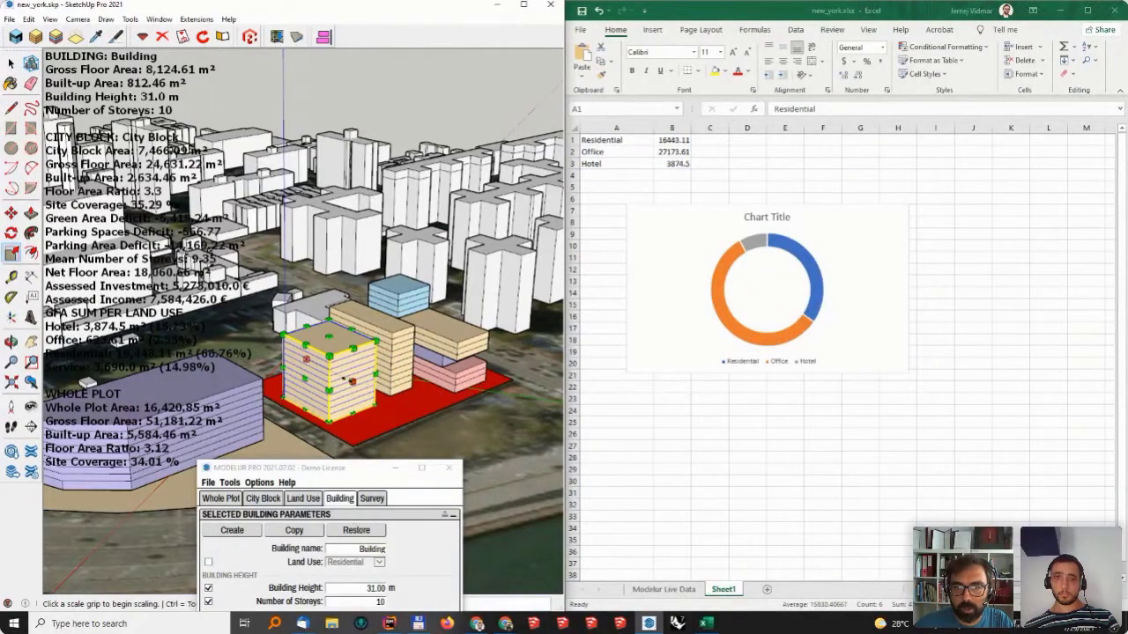
left_click(328, 369)
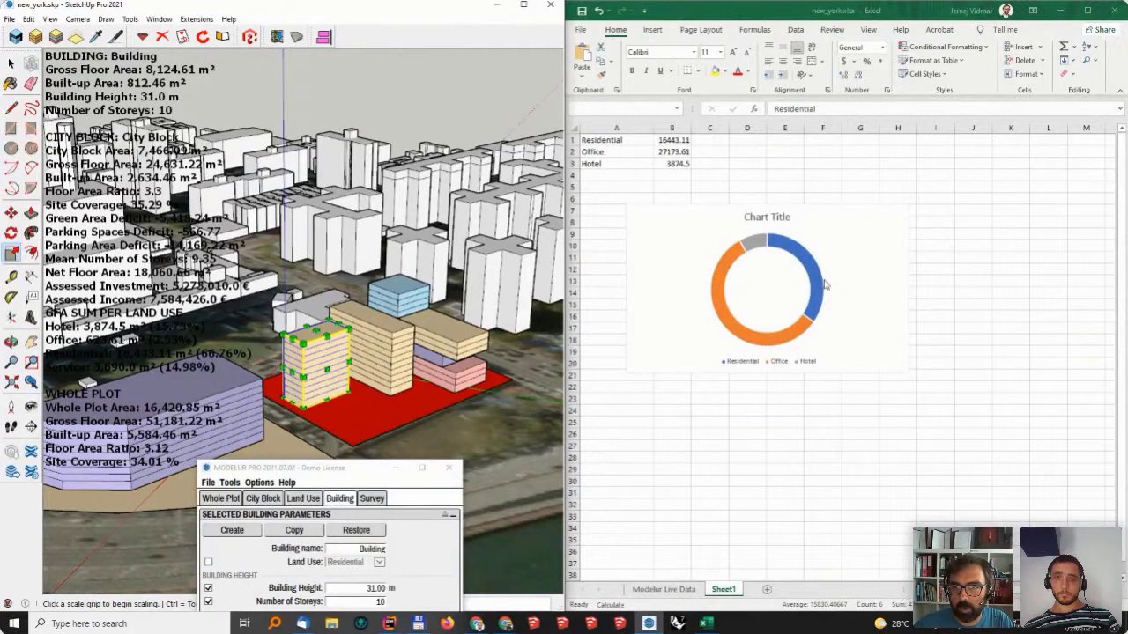
- Move the doughnut chart on Sheet1 closer to the data, starting under column A
left_click(675, 227)
left_click_drag(663, 215, 621, 212)
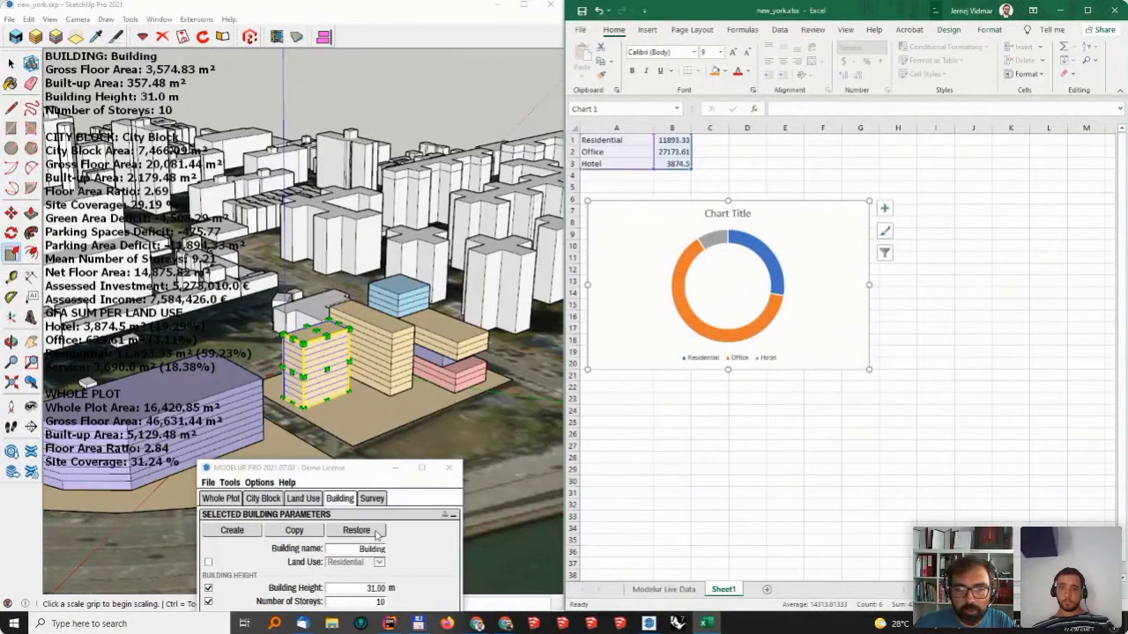
- Enable the land use parameter for the selected residential building and set it to Hotel
left_click(211, 563)
left_click(208, 562)
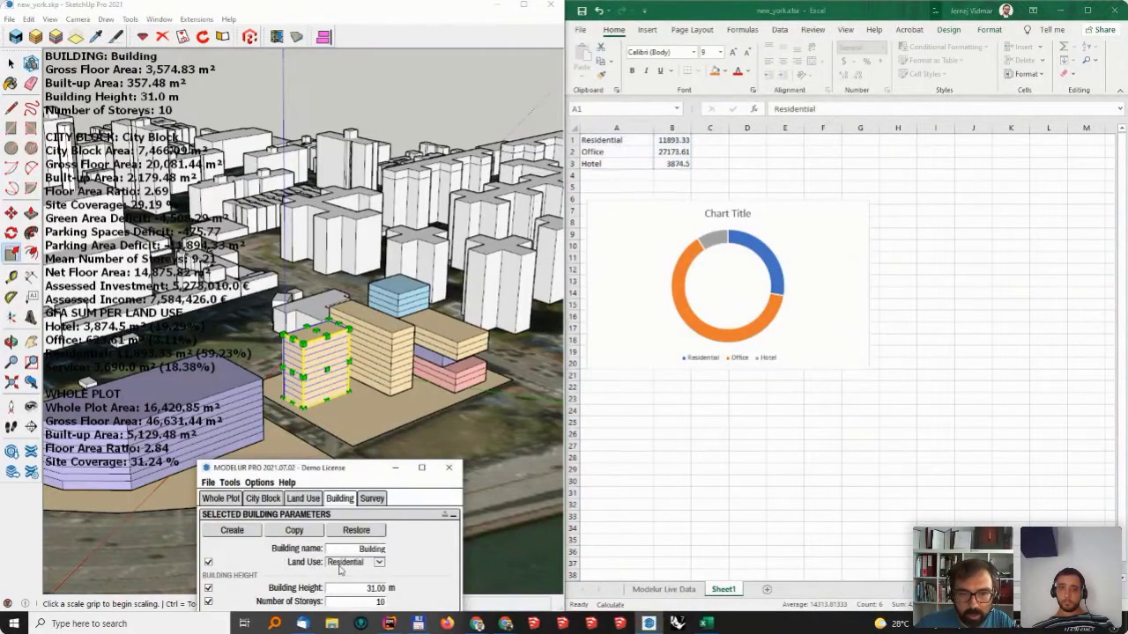
left_click(370, 562)
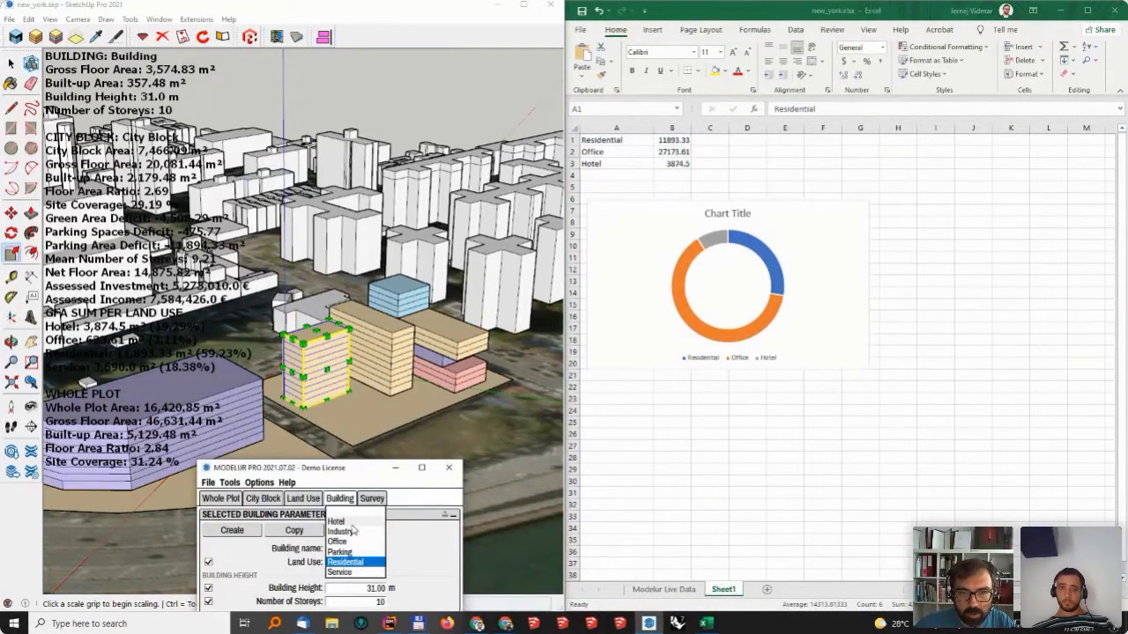
left_click(350, 522)
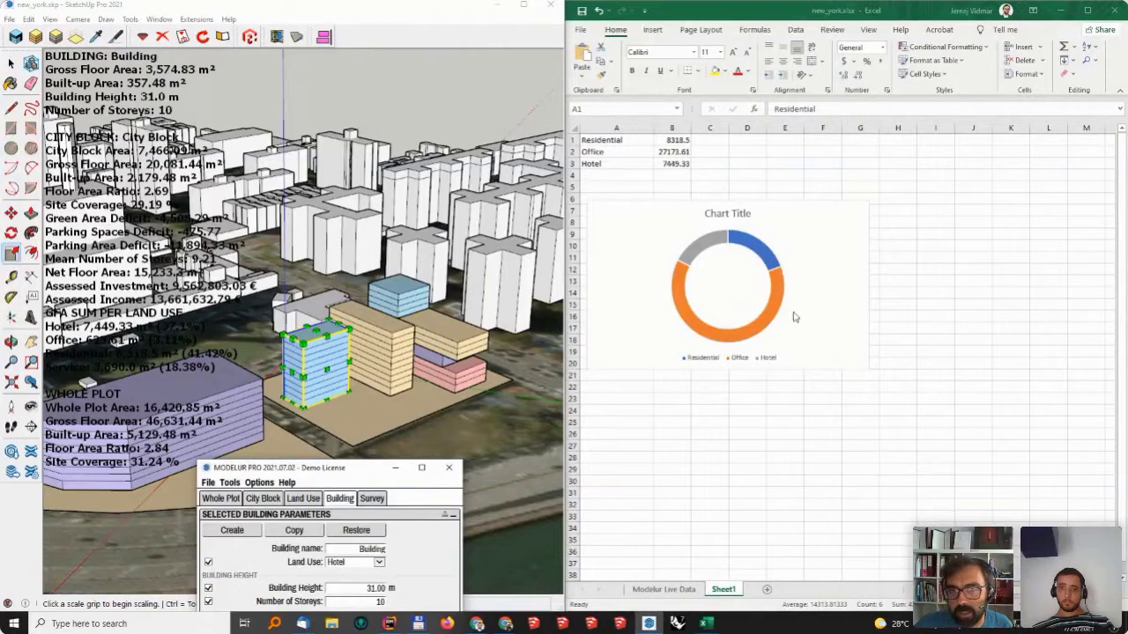
- Enter the formula =B1/75 in cell C1 to divide the residential gross floor area by 75
left_click(710, 141)
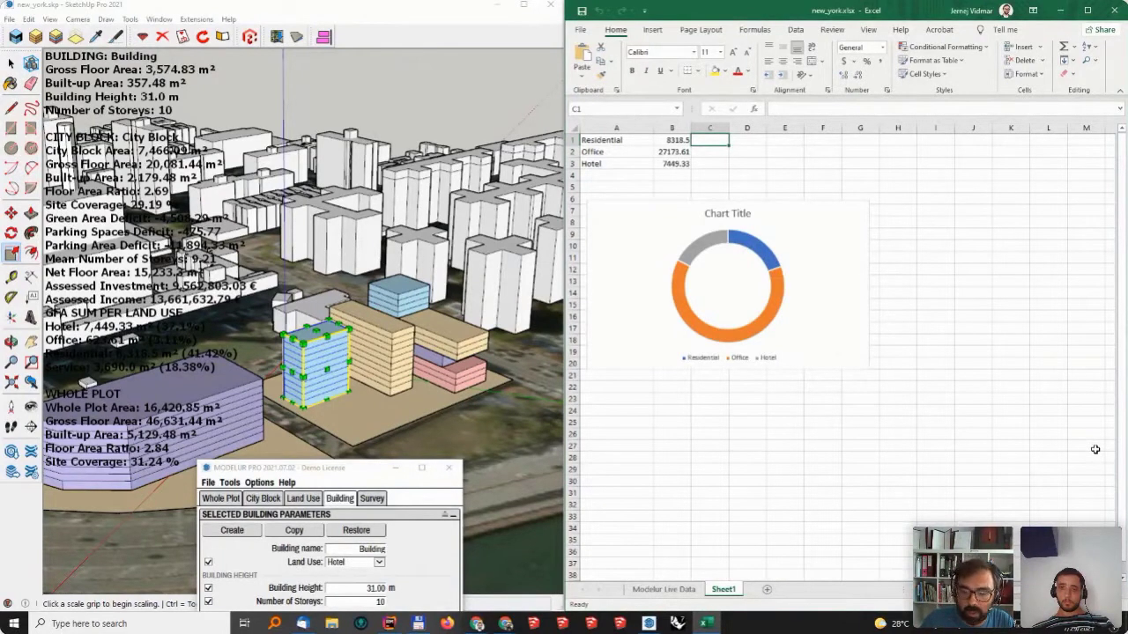
type("=")
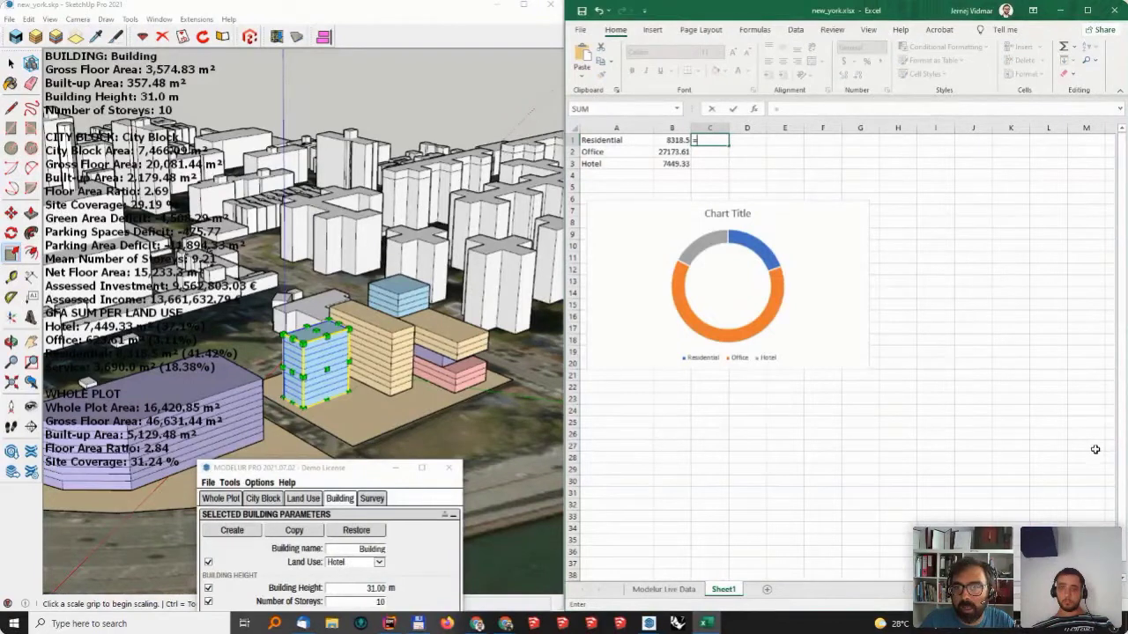
left_click(678, 141)
key("End")
type("/")
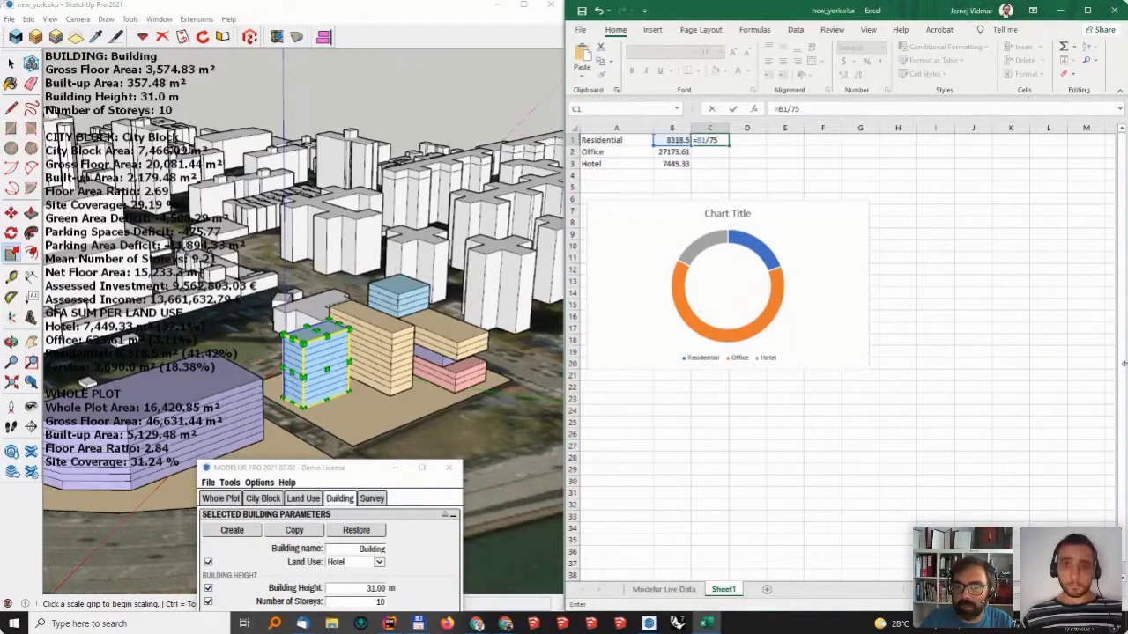
key("Return")
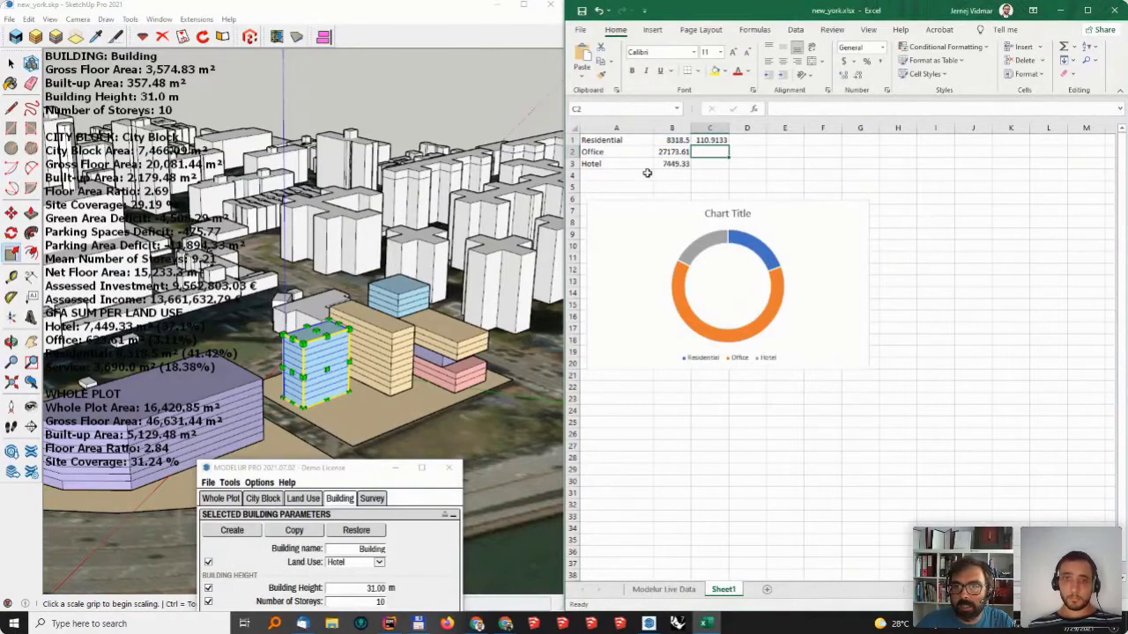
left_click(708, 141)
left_click(757, 154)
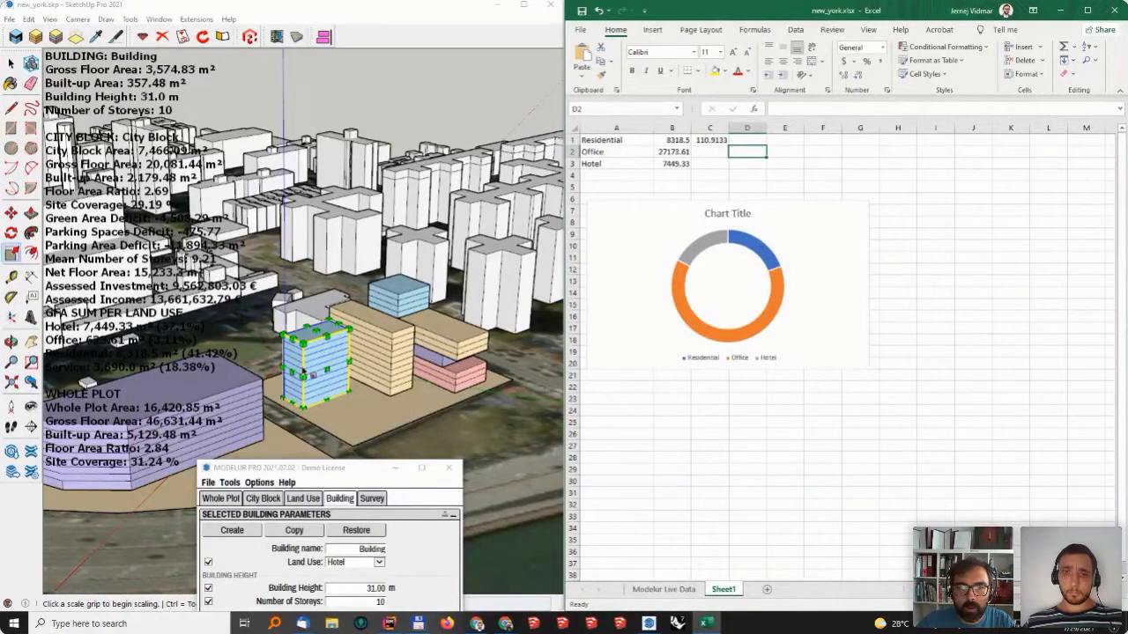
- Set the selected building's land use to Residential and scale its footprint up to a built-up area of about 661 m²
left_click(349, 562)
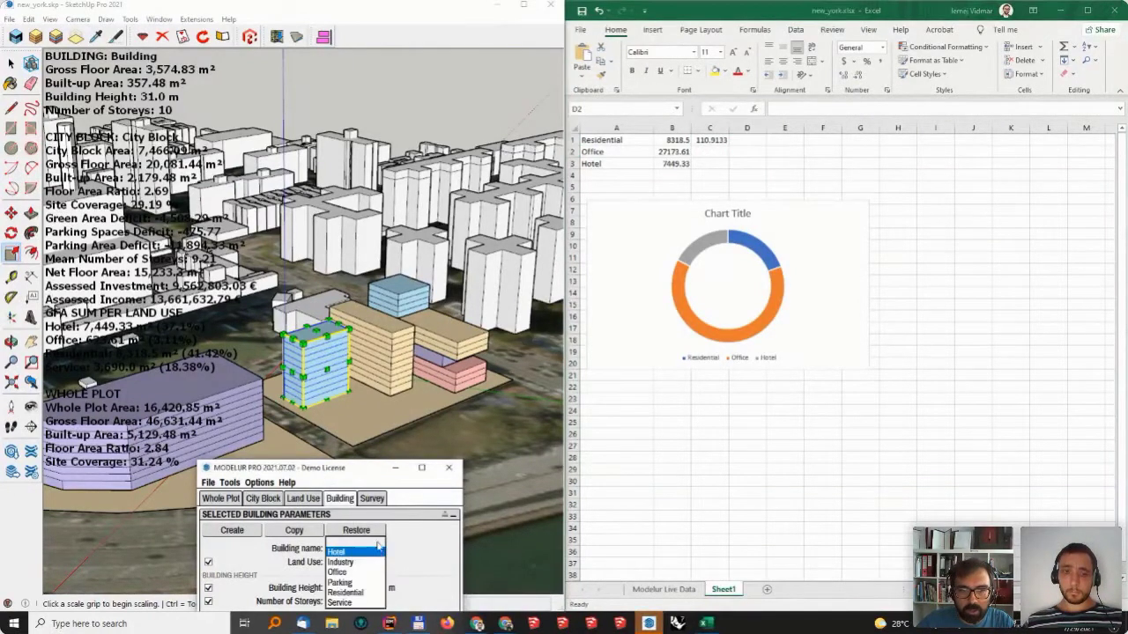
left_click(346, 593)
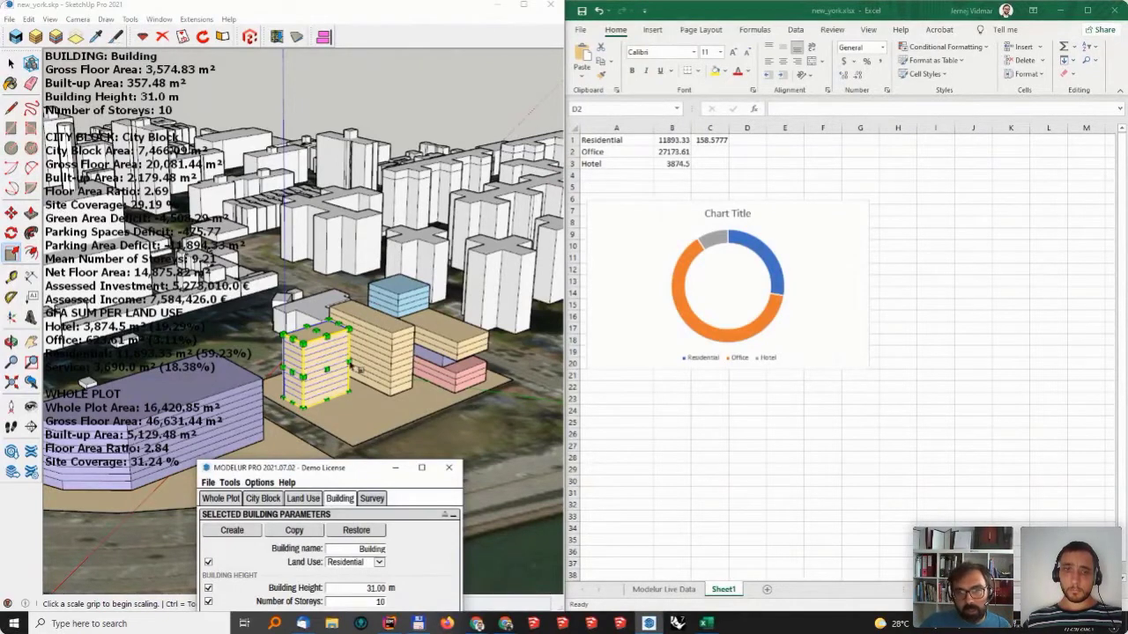
left_click_drag(344, 340, 345, 380)
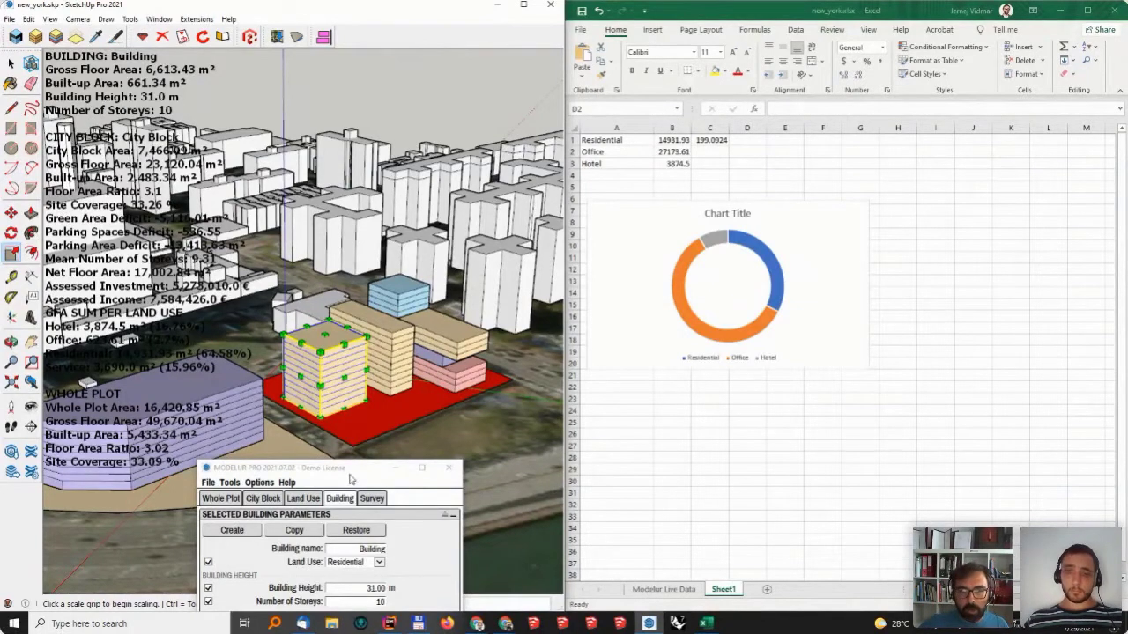
- Open the formula in cell C1 to inspect how it uses the residential gross floor area
middle_click_drag(341, 354, 193, 304)
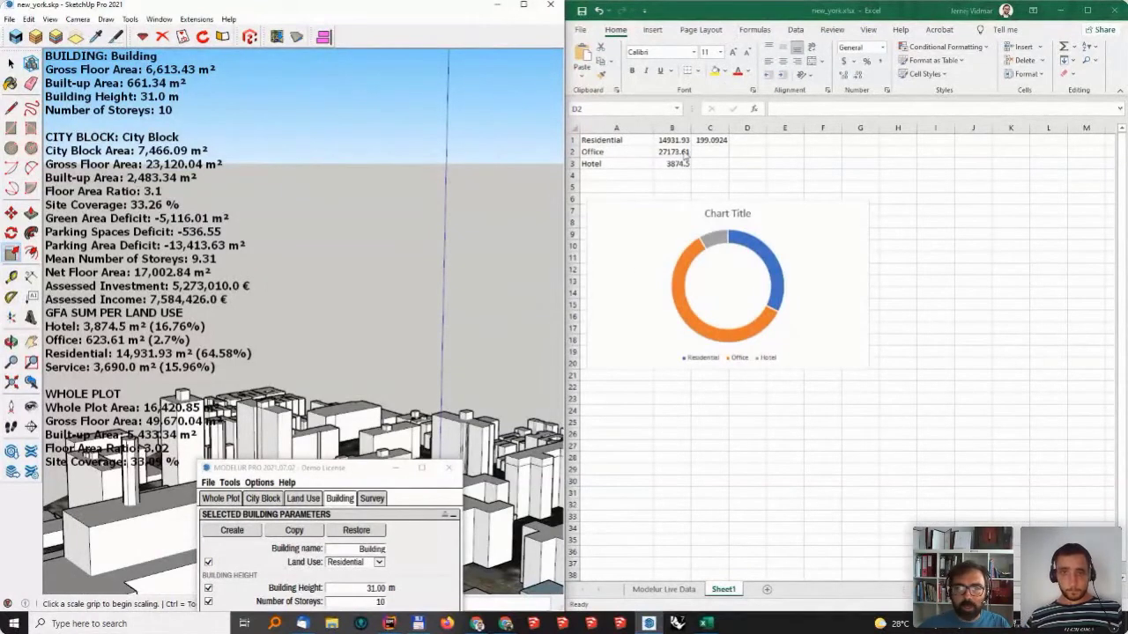
mouse_move(373, 313)
middle_mouse_down()
mouse_move(360, 364)
mouse_move(365, 356)
middle_mouse_up()
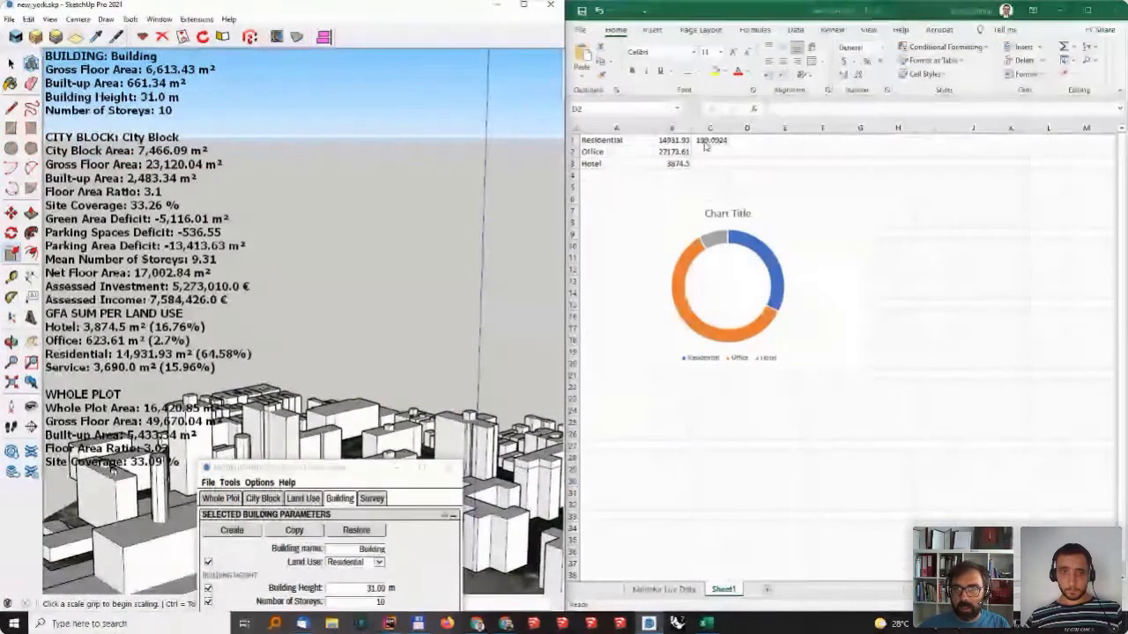
double_click(704, 140)
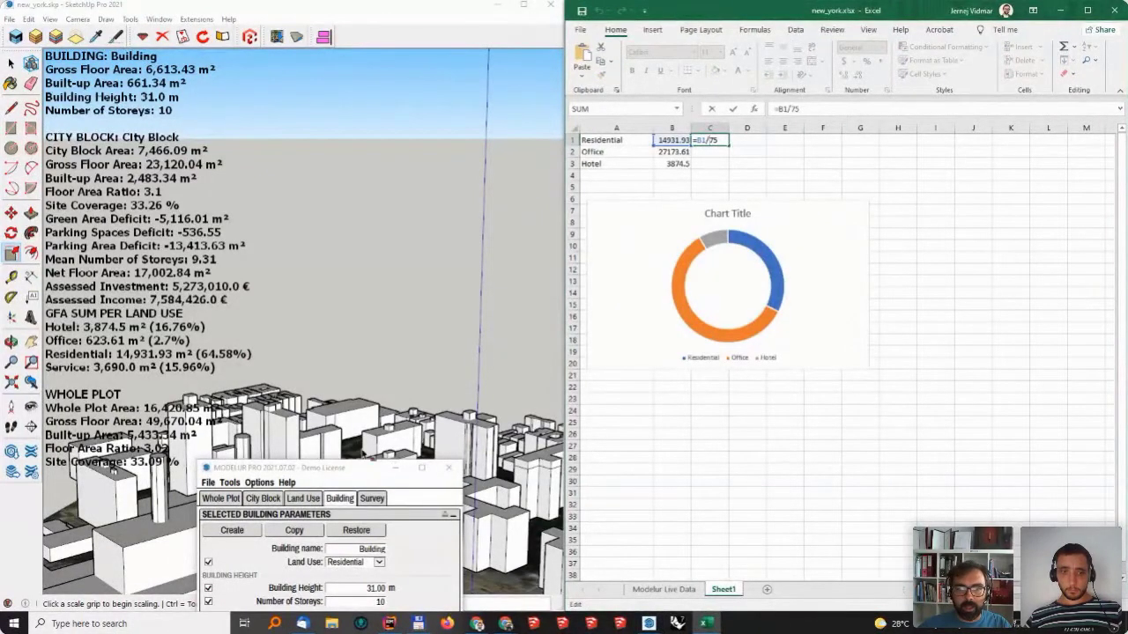
- Move the Modelur window up to show all building parameters, select the office building, and set its number of storeys to 5
mouse_move(358, 467)
left_mouse_down()
mouse_move(541, 96)
mouse_move(589, 38)
left_mouse_up()
scroll(370, 511, "up", 5)
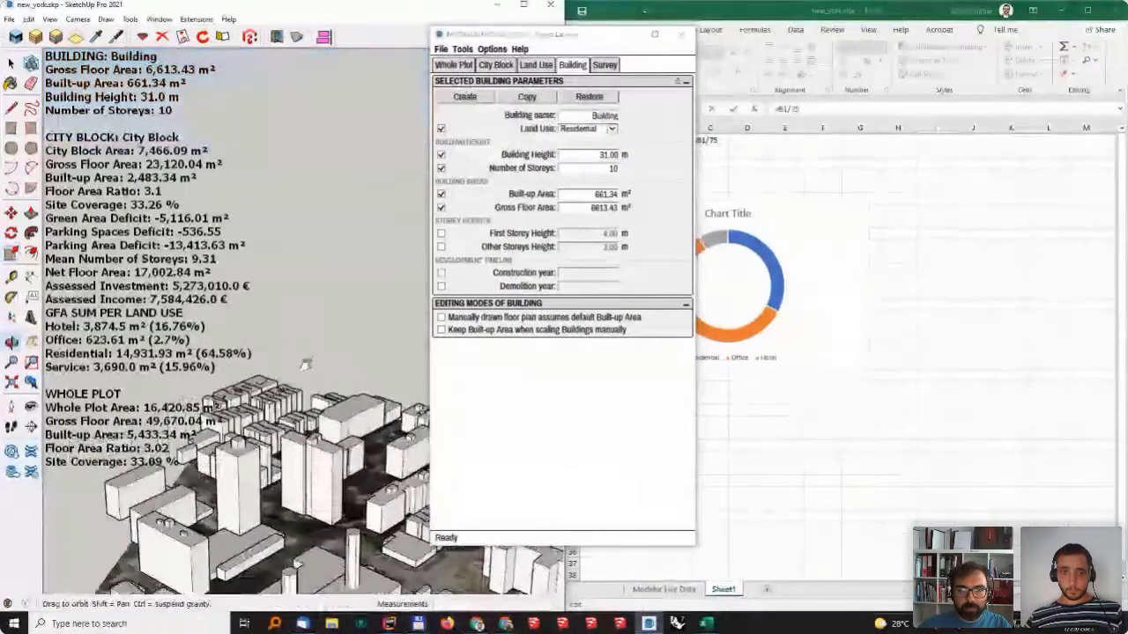
scroll(370, 506, "down", 2)
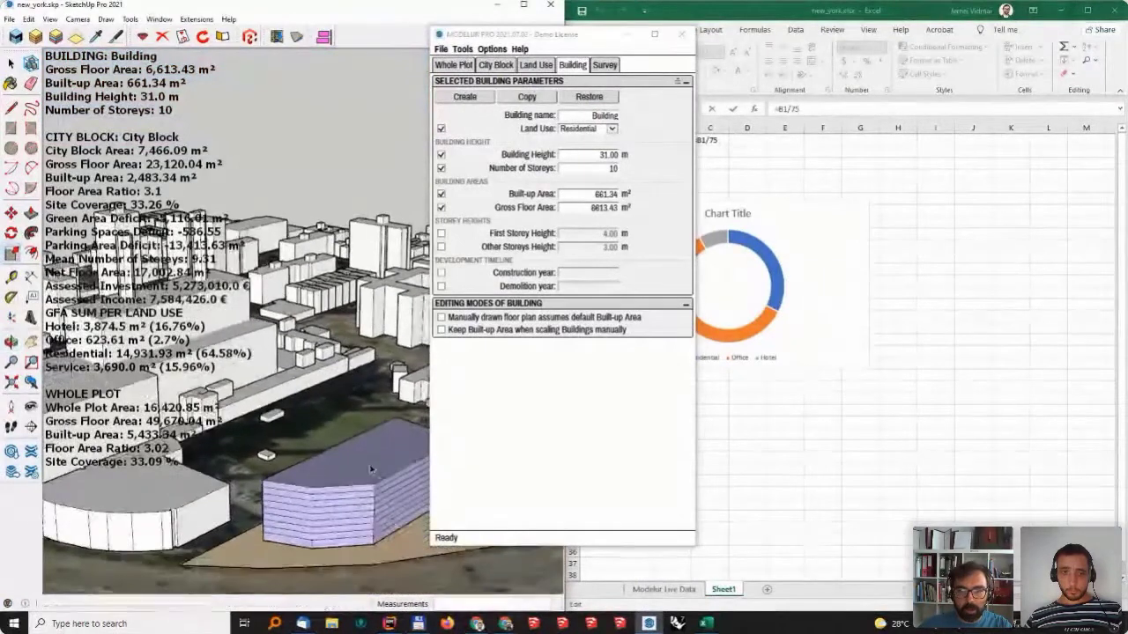
key("ctrl+z")
double_click(608, 168)
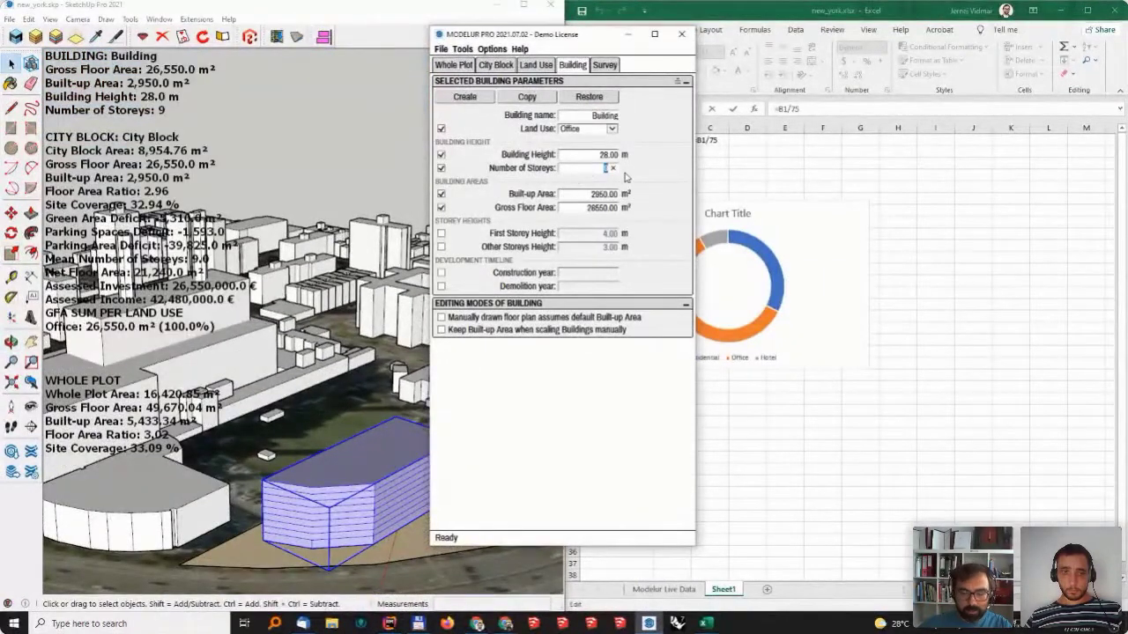
type("6")
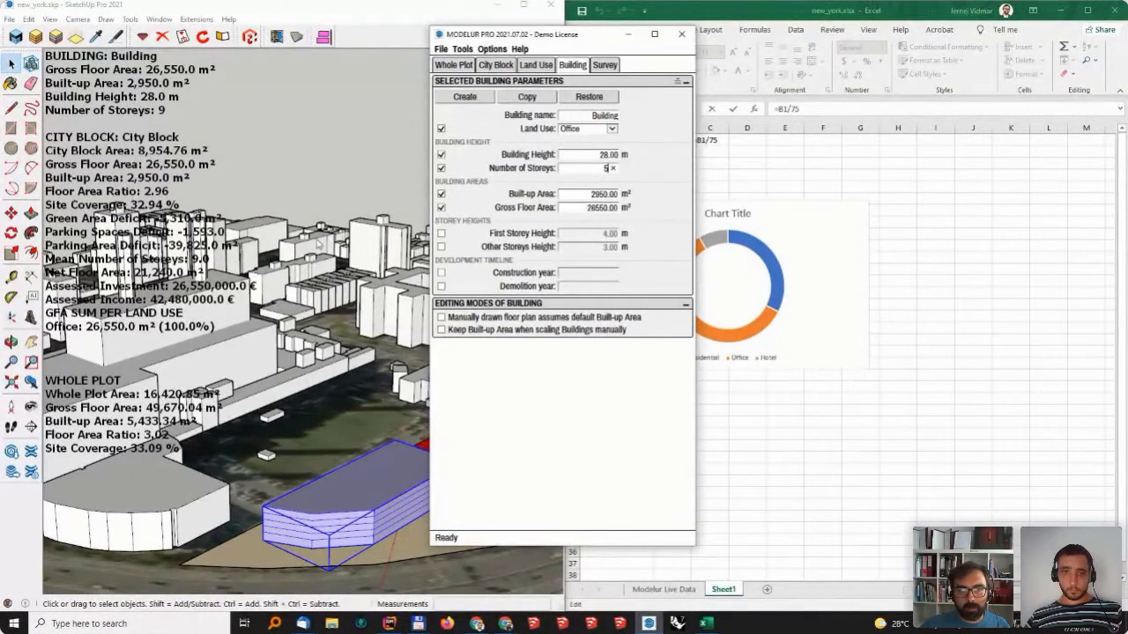
middle_click(348, 231)
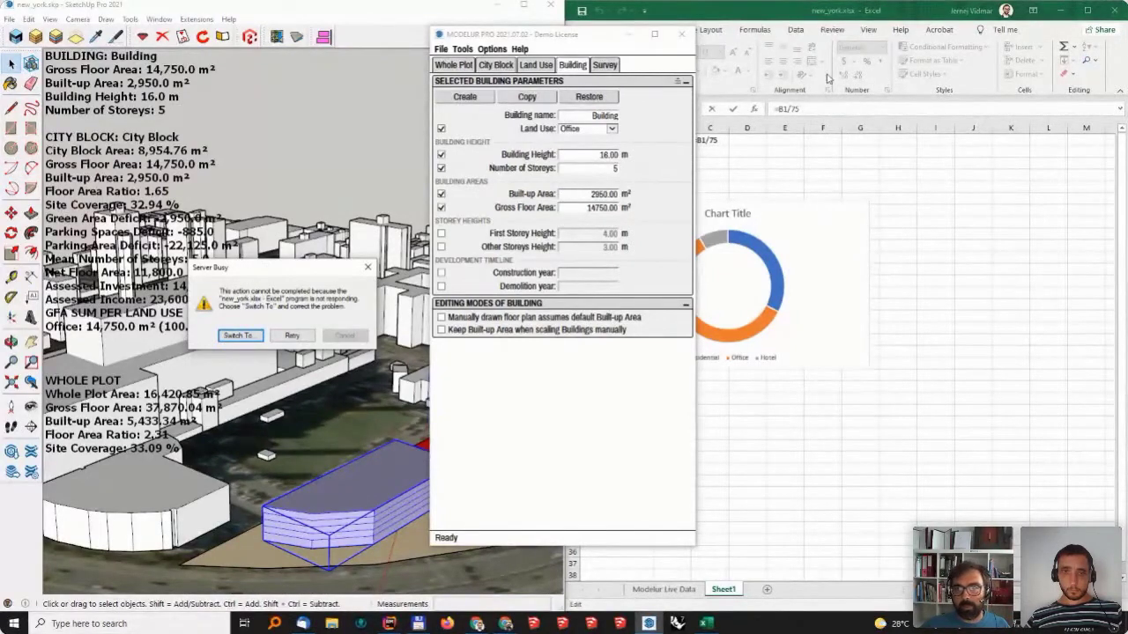
- Finish editing cell C1 in Excel and retry the live data update blocked by the Server Busy dialog
left_click(831, 20)
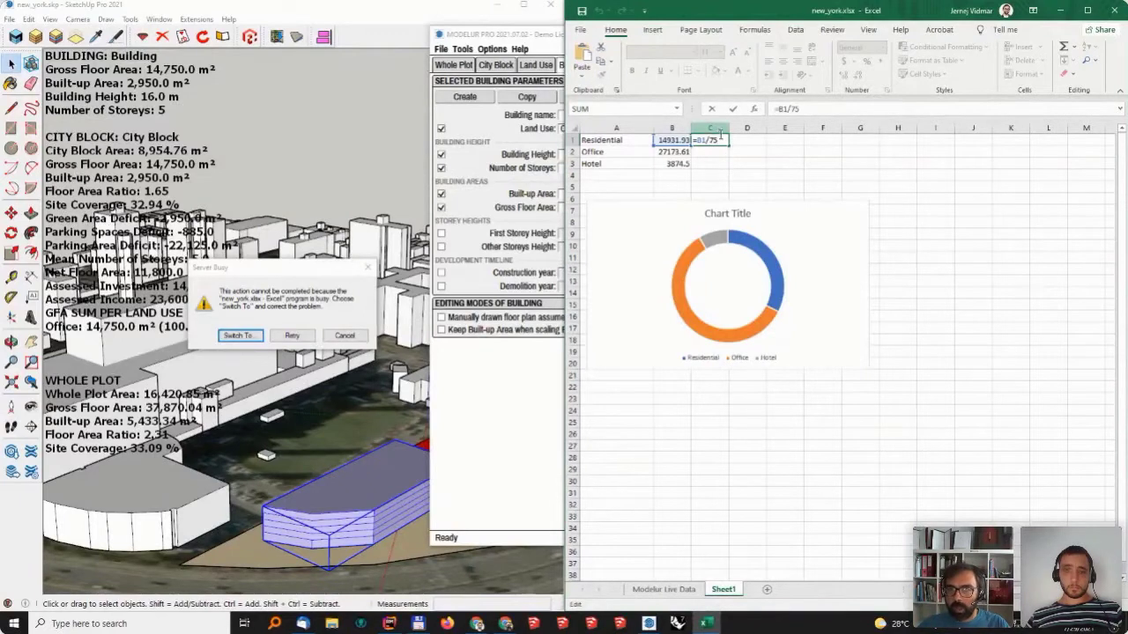
key("ctrl+Return")
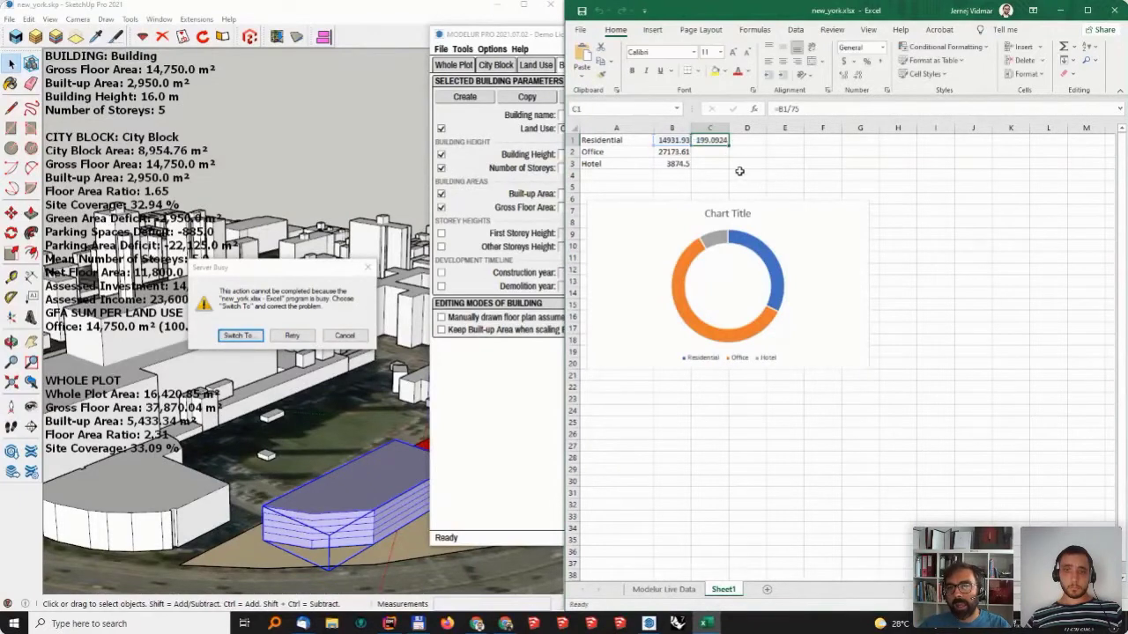
left_click(712, 161)
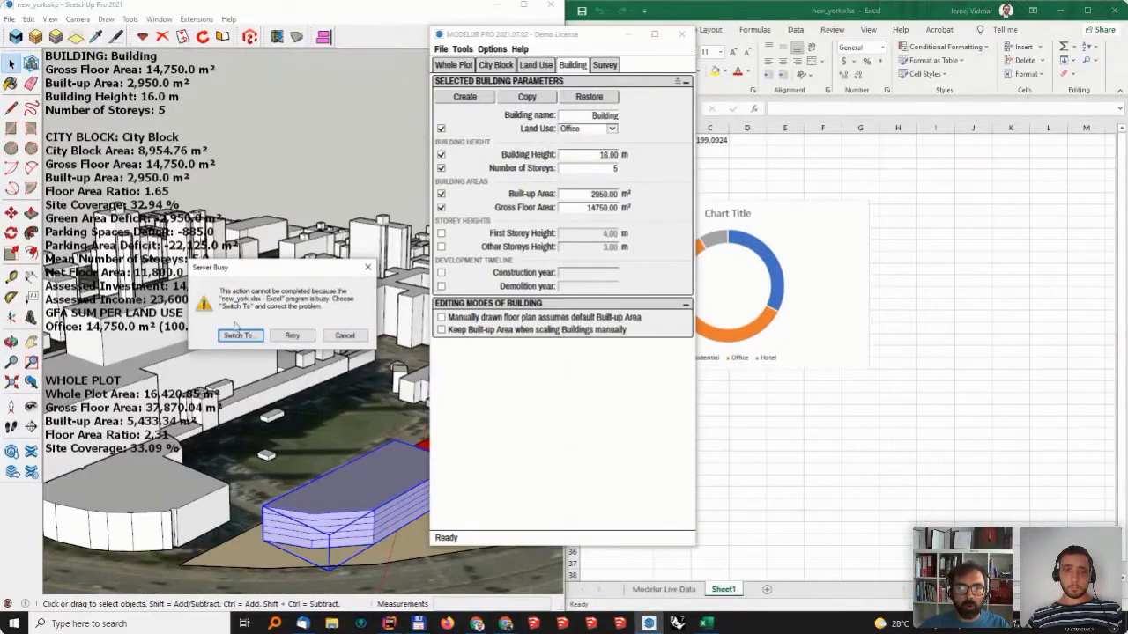
left_click(291, 335)
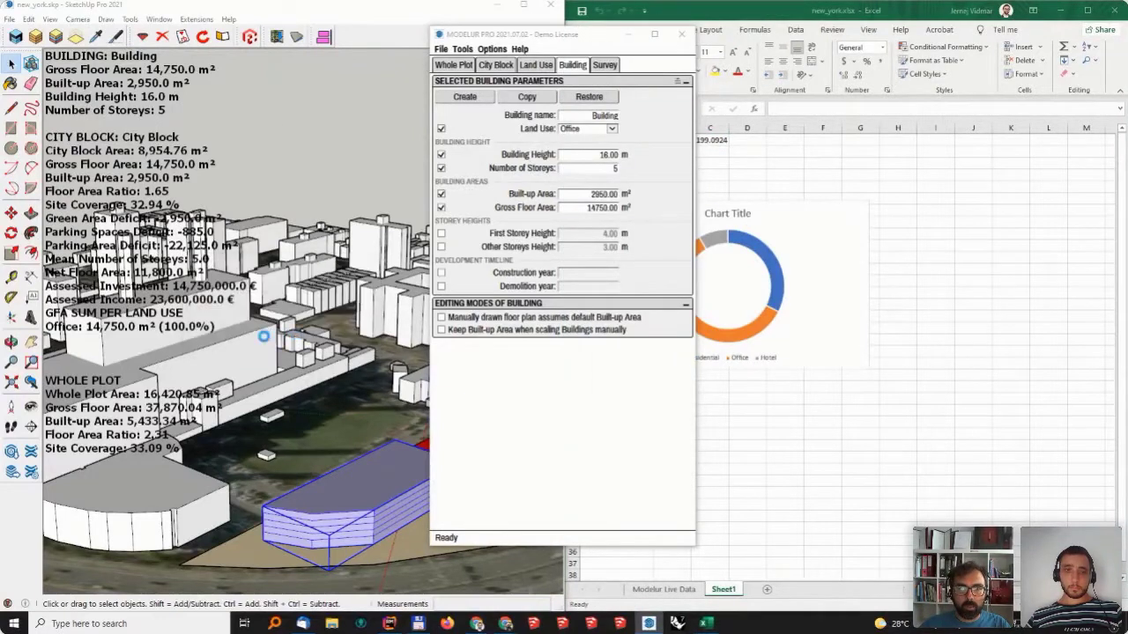
left_click(259, 341)
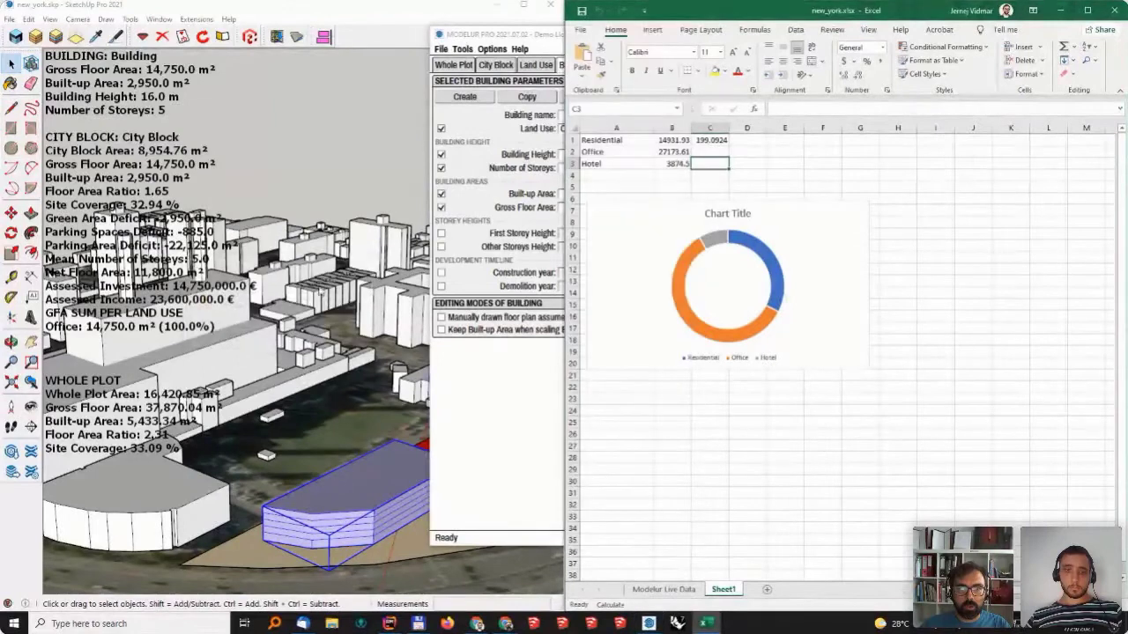
- Set the office building's number of storeys to 8
left_click(312, 188)
mouse_move(312, 187)
middle_mouse_down()
mouse_move(291, 203)
mouse_move(299, 264)
middle_mouse_up()
left_click(352, 414)
middle_click_drag(352, 414, 334, 372)
key("s")
left_click(627, 168)
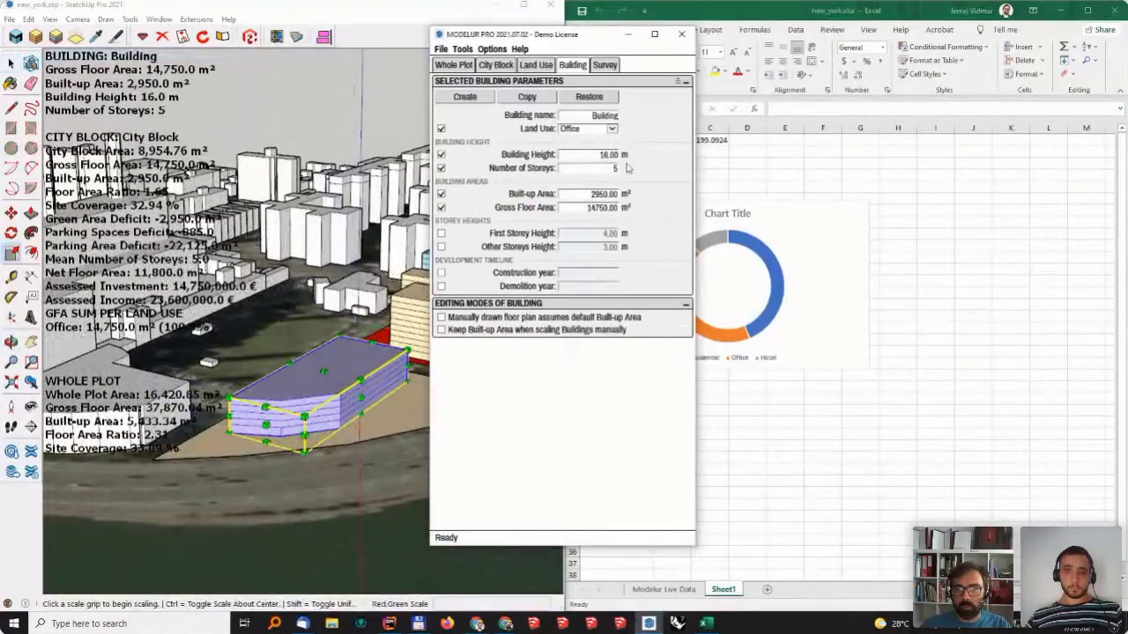
type("8")
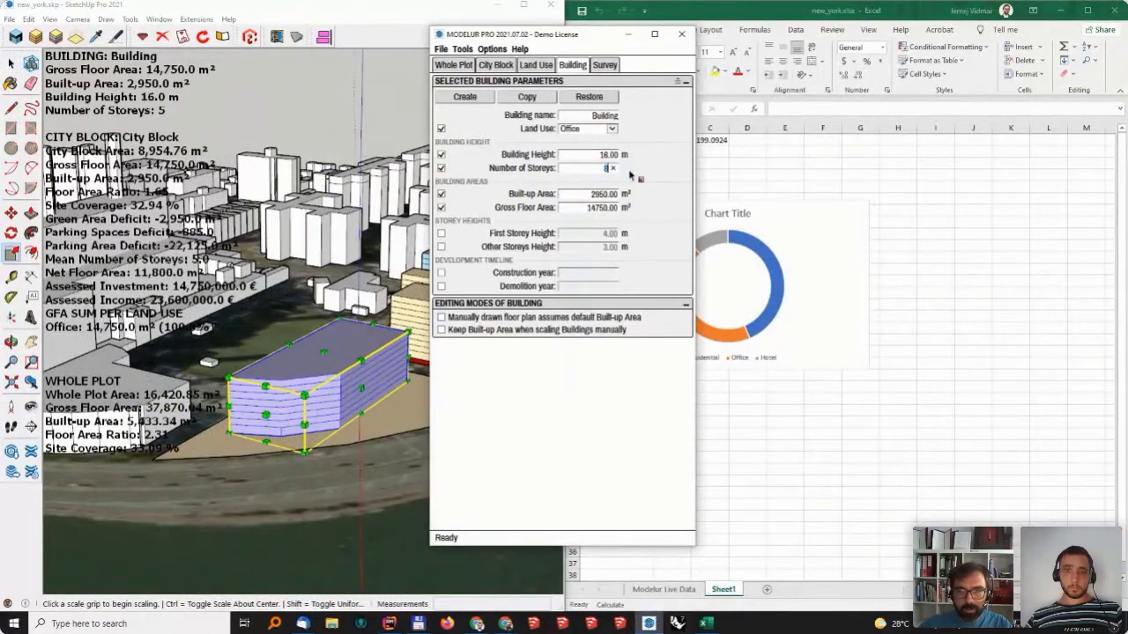
key("Return")
- Move the Modelur window down to uncover the spreadsheet cells and scale the office building down to 4 storeys
left_click_drag(602, 38, 553, 134)
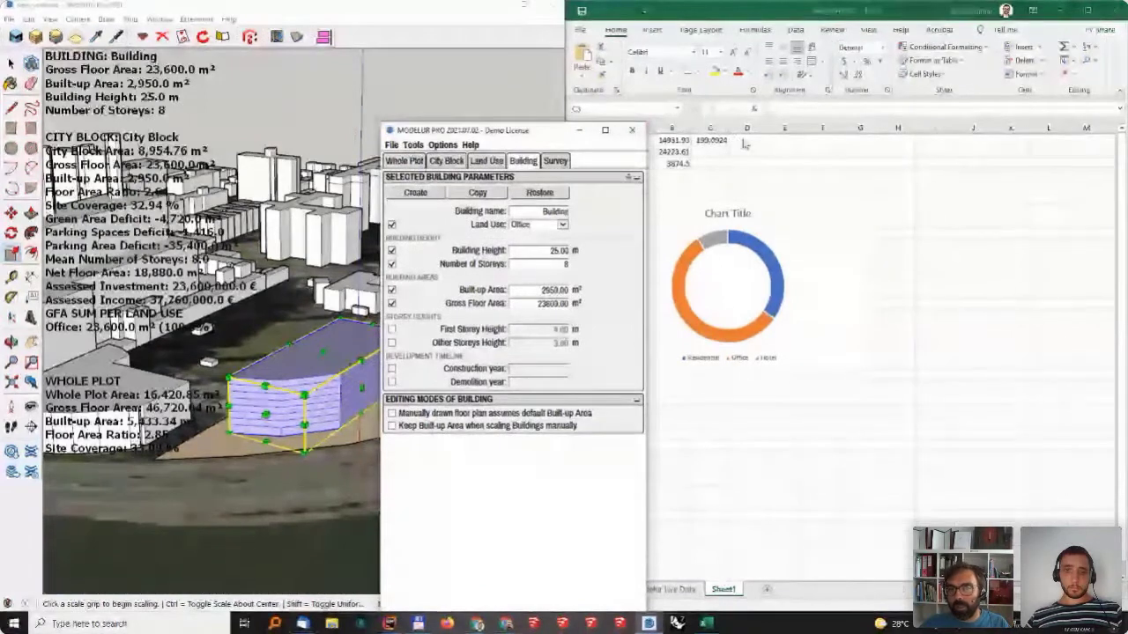
left_click(710, 165)
left_click(324, 382)
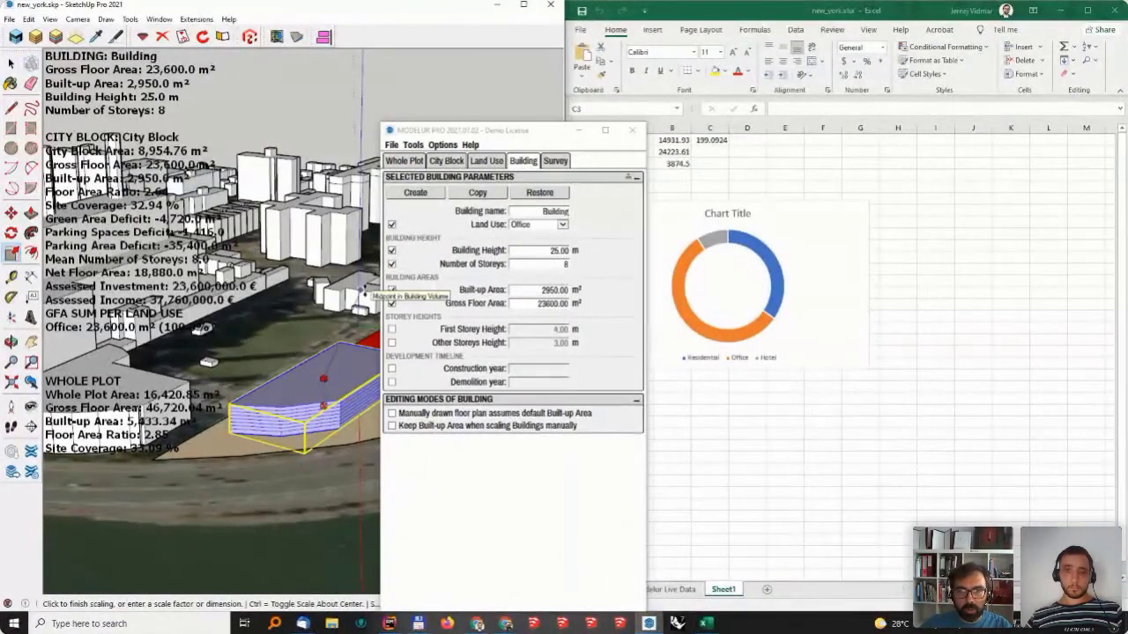
left_click(317, 403)
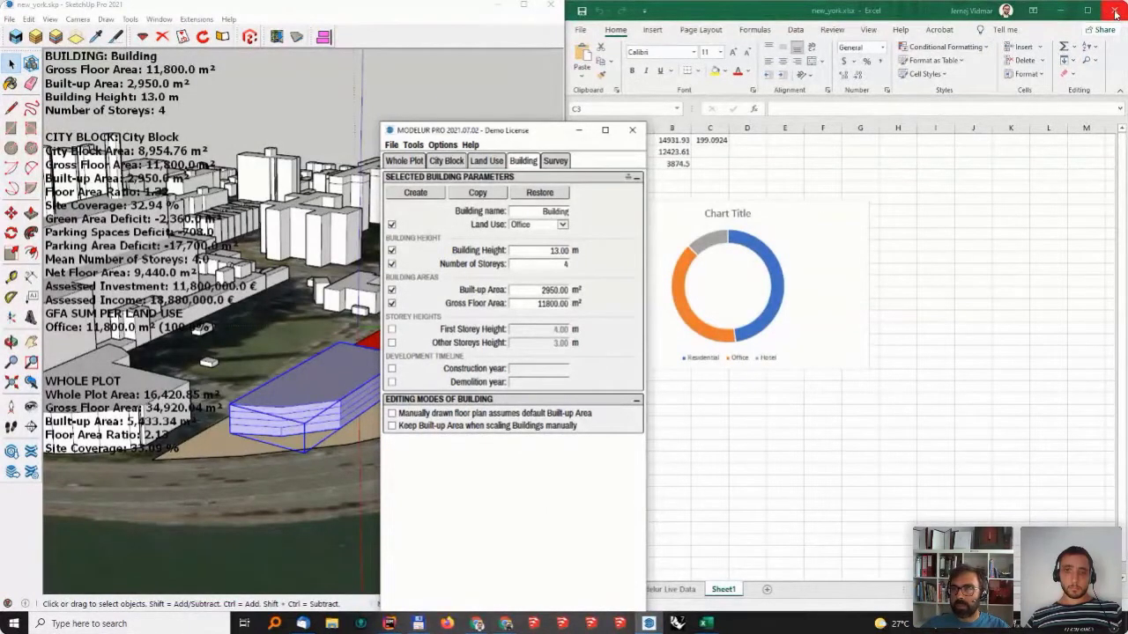
- Place the Modelur window over the spreadsheet, widen the SketchUp window, and close the new_york.xlsx workbook without saving its changes
left_click(709, 164)
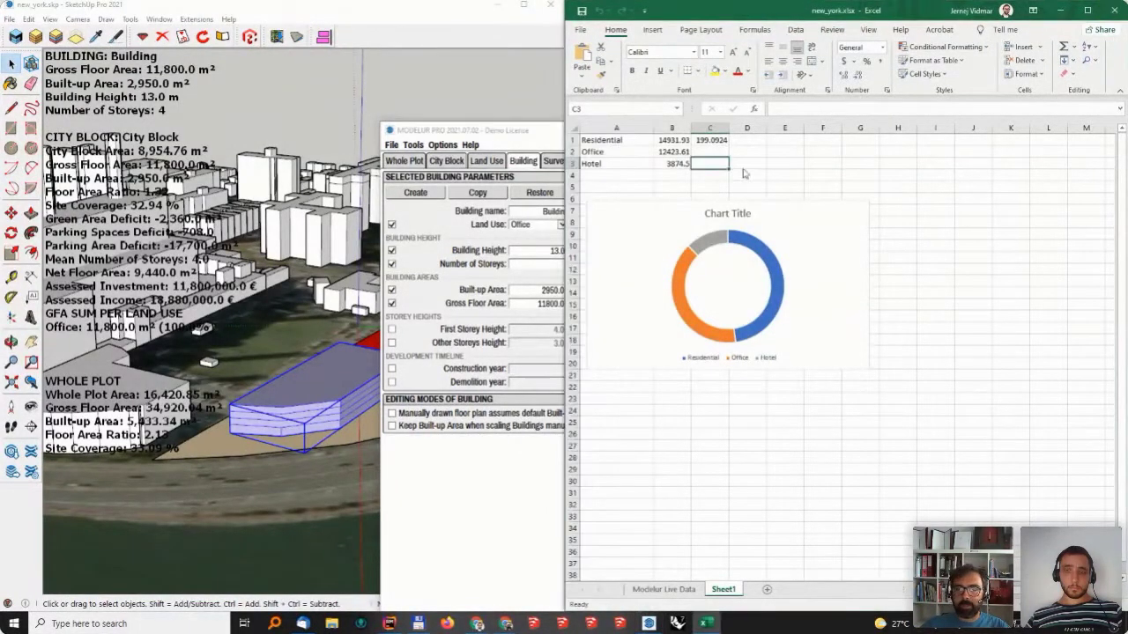
mouse_move(493, 130)
left_mouse_down()
mouse_move(925, 135)
mouse_move(908, 136)
left_mouse_up()
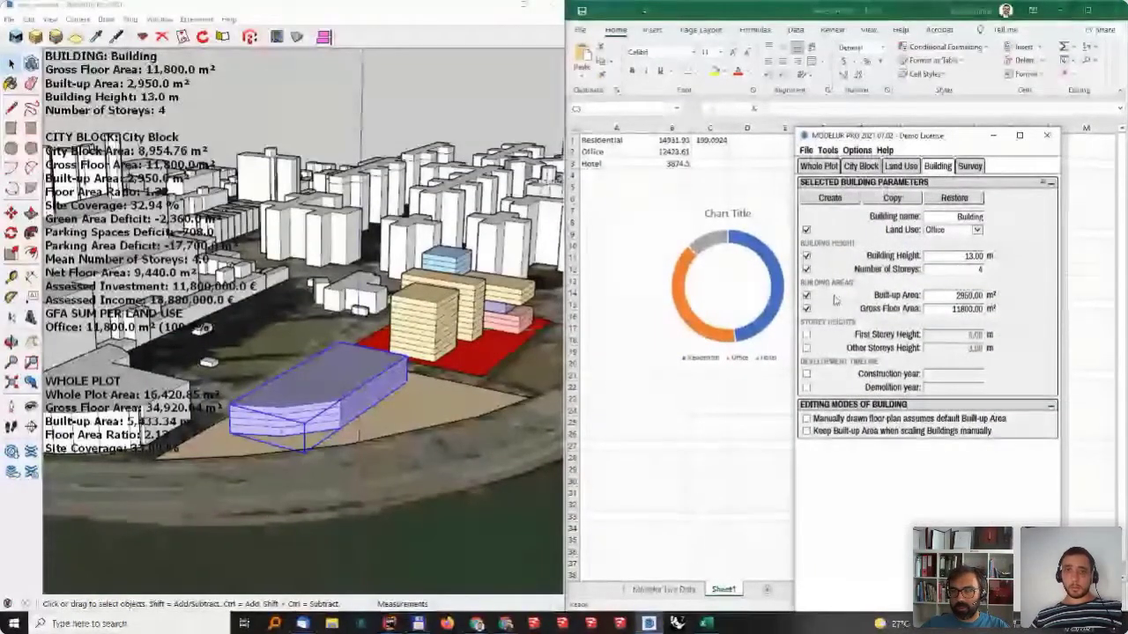
left_click_drag(565, 70, 659, 61)
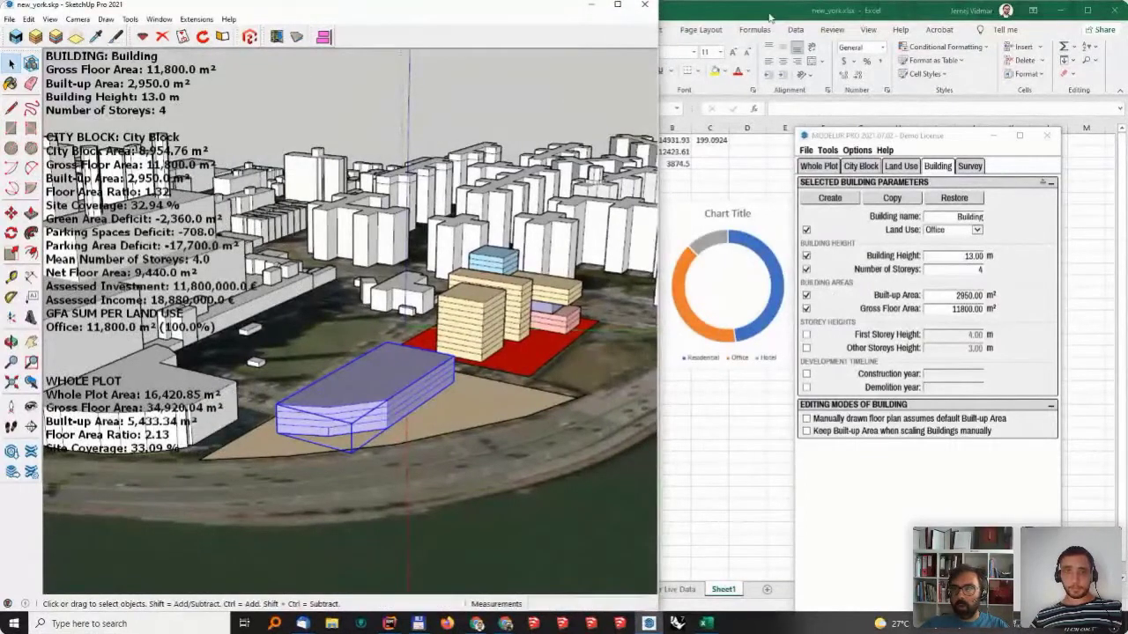
left_click(1013, 17)
left_click(1113, 10)
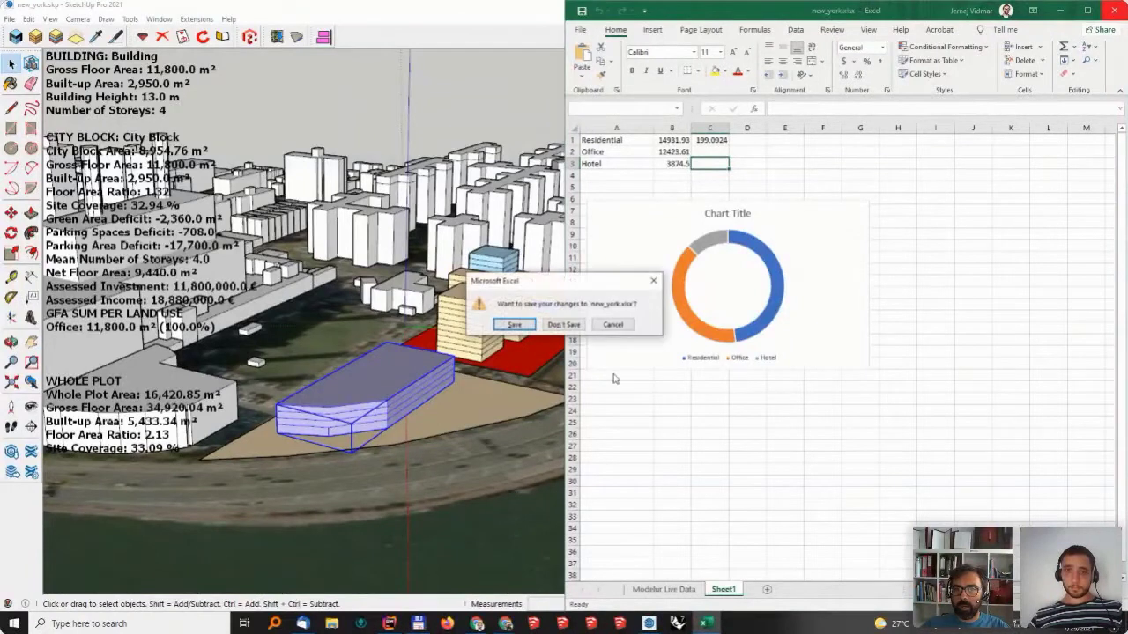
left_click(577, 327)
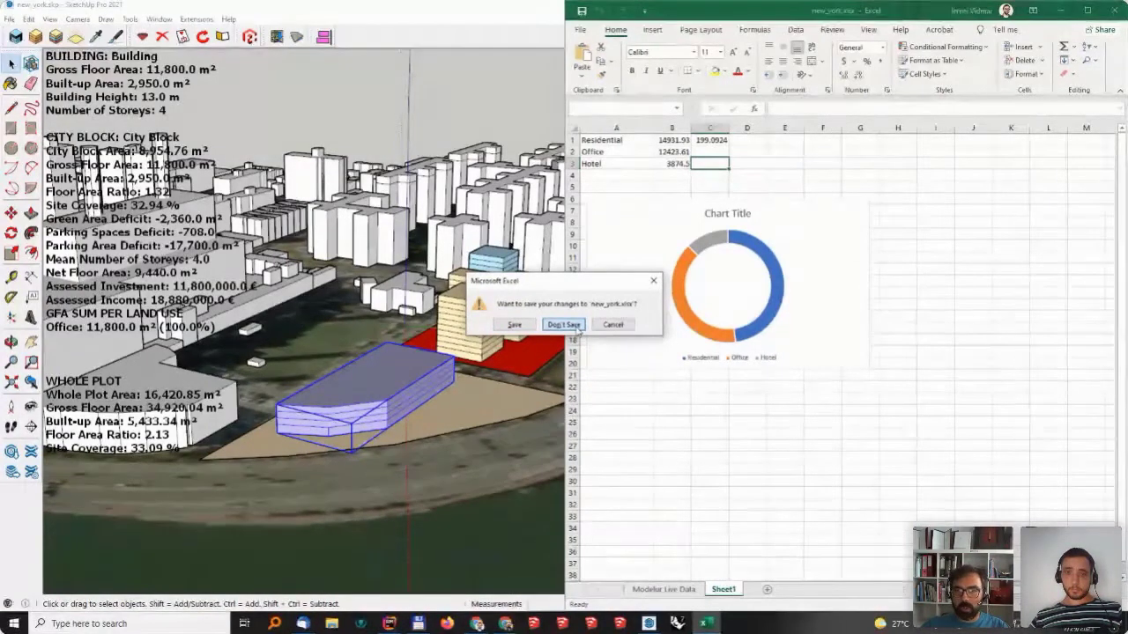
left_click(575, 326)
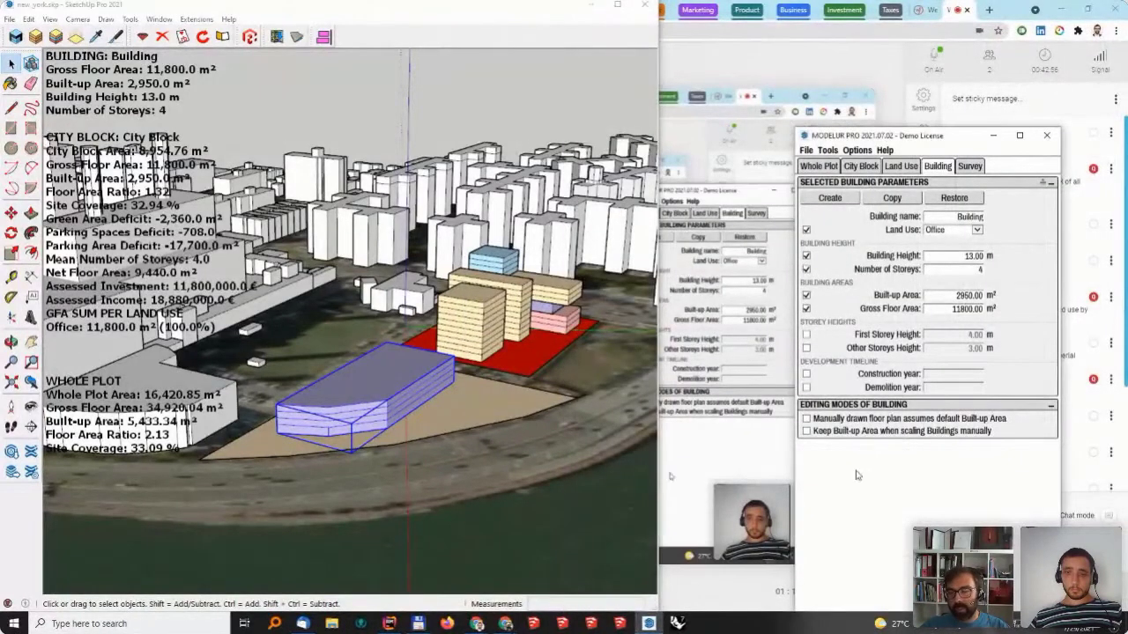
- Maximize the SketchUp window and shift the Modelur window toward the screen edge, clear of the model's city blocks
left_click(618, 6)
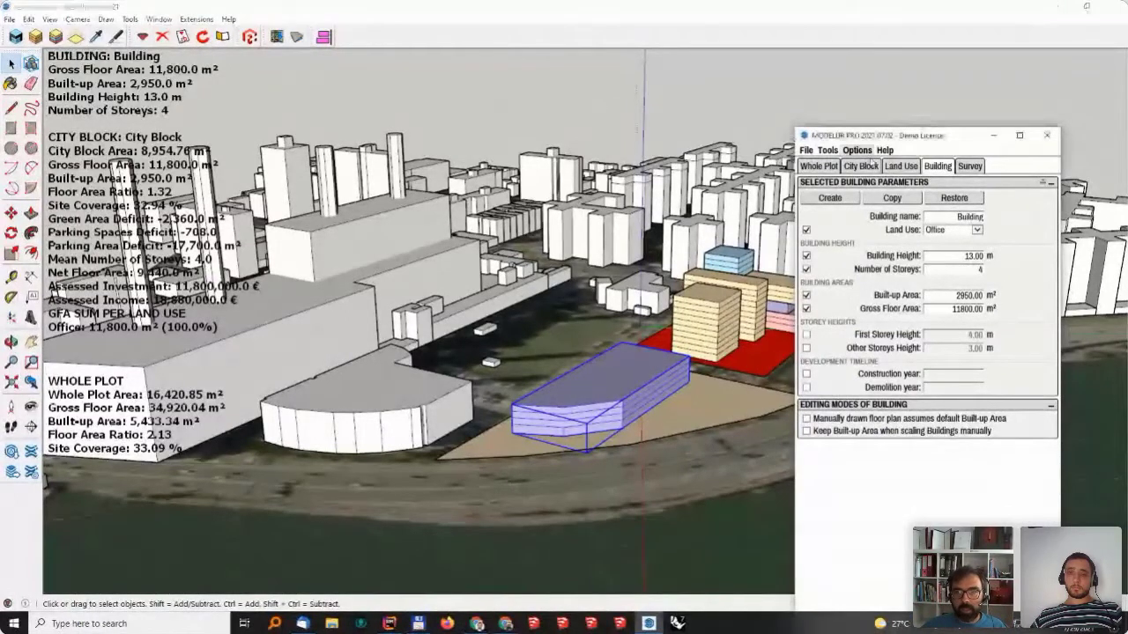
left_click_drag(938, 136, 980, 80)
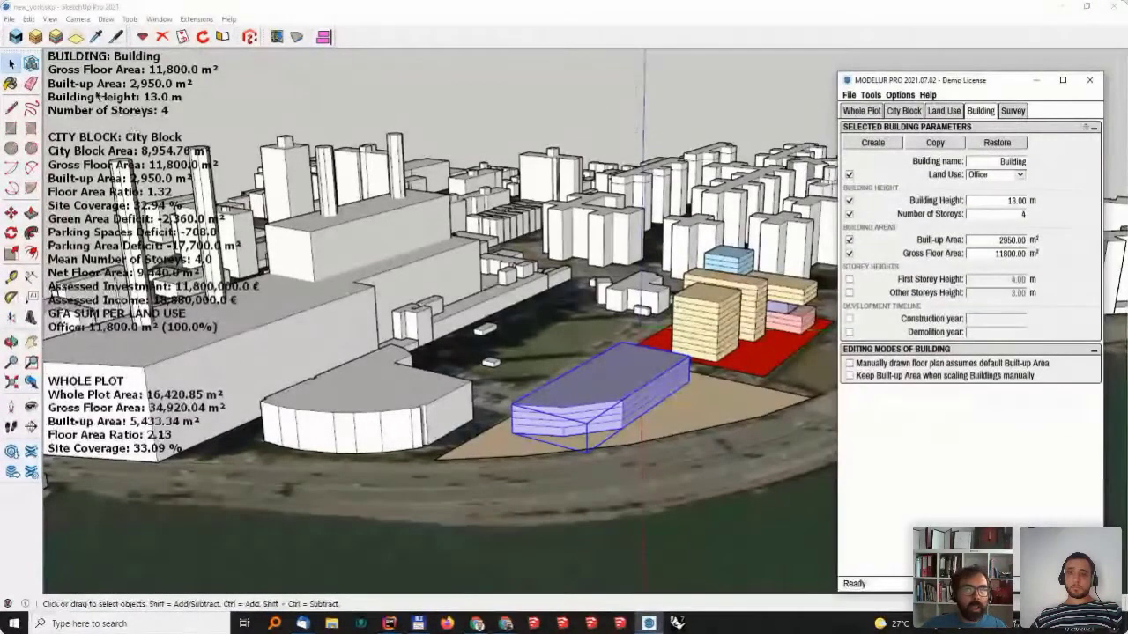
left_click(9, 18)
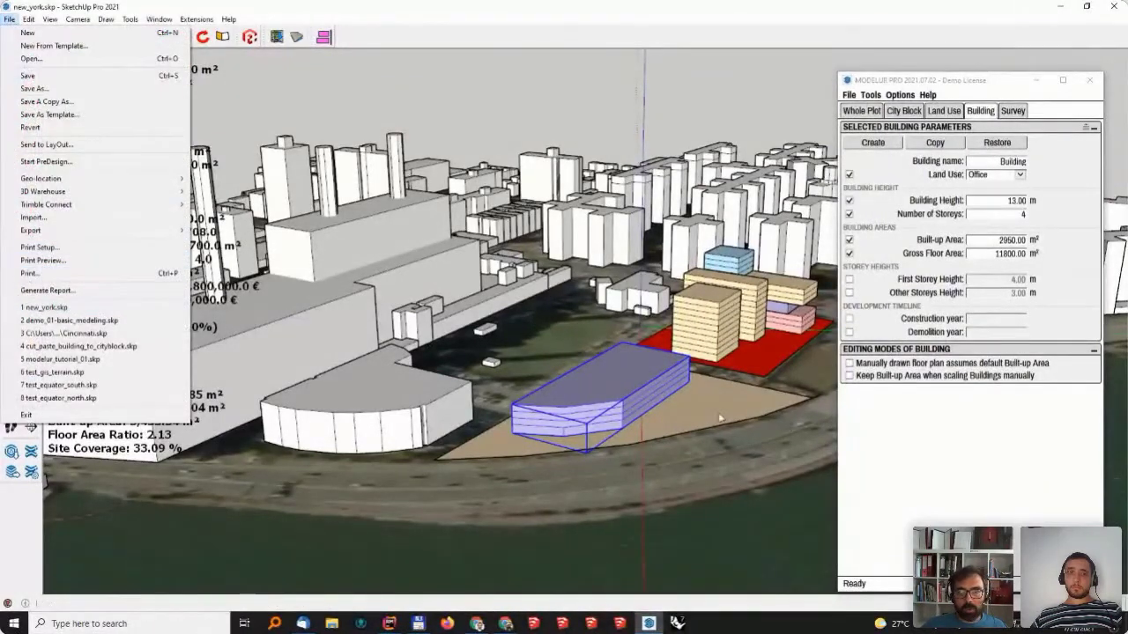
left_click(662, 402)
- Delete the office building from the triangular waterfront city block
middle_click_drag(662, 402, 456, 274, "shift")
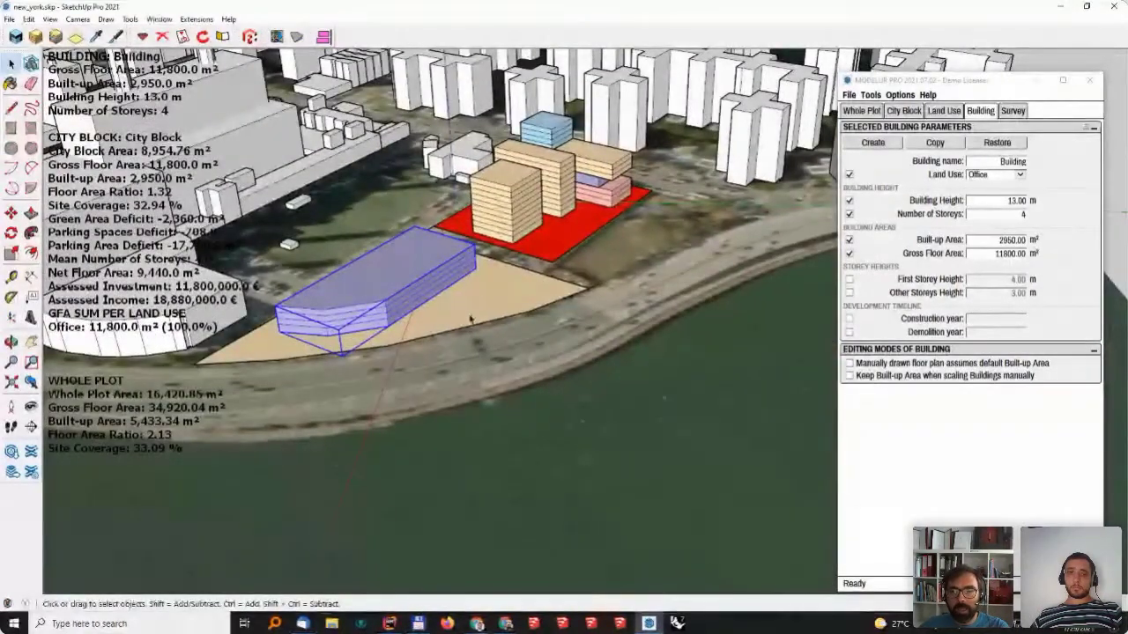
scroll(470, 320, "down", 2)
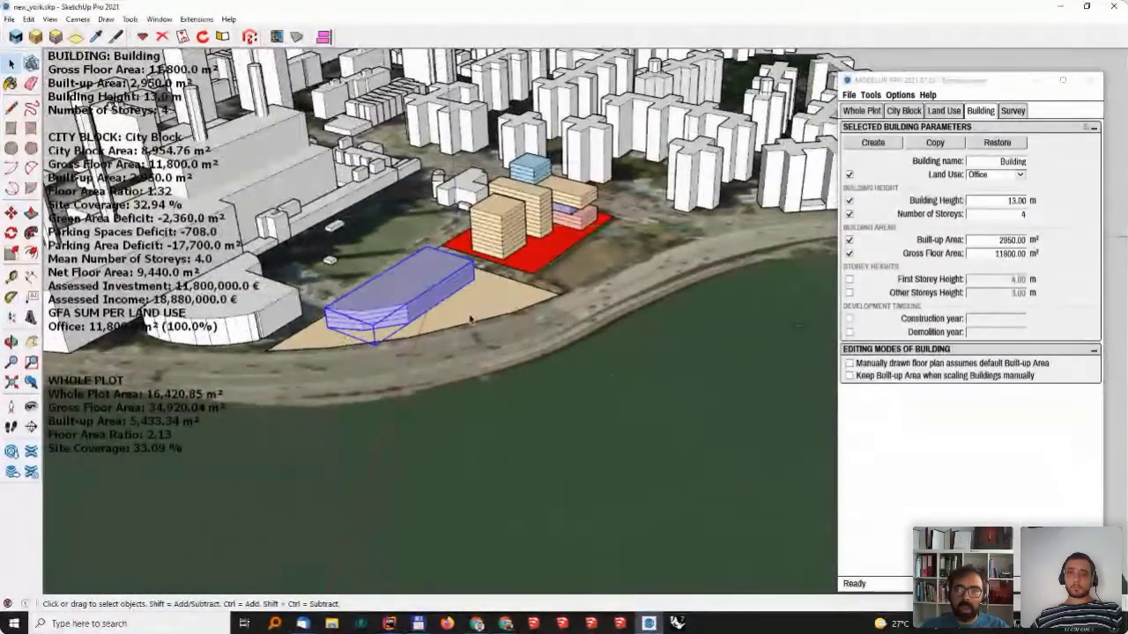
middle_click_drag(447, 339, 639, 452)
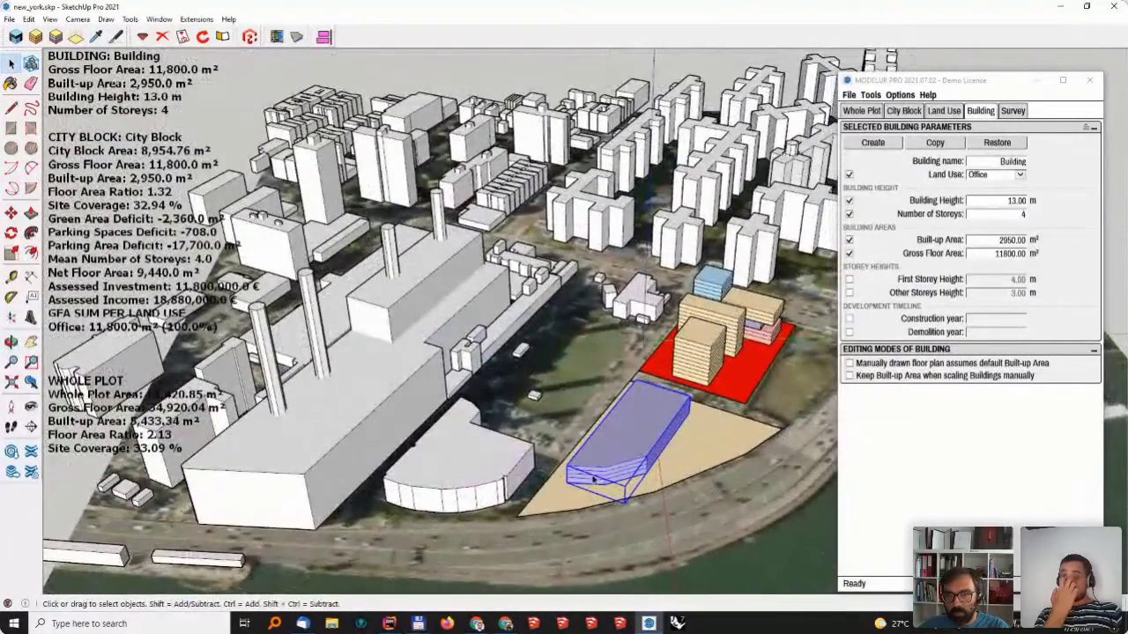
scroll(544, 466, "down", 5)
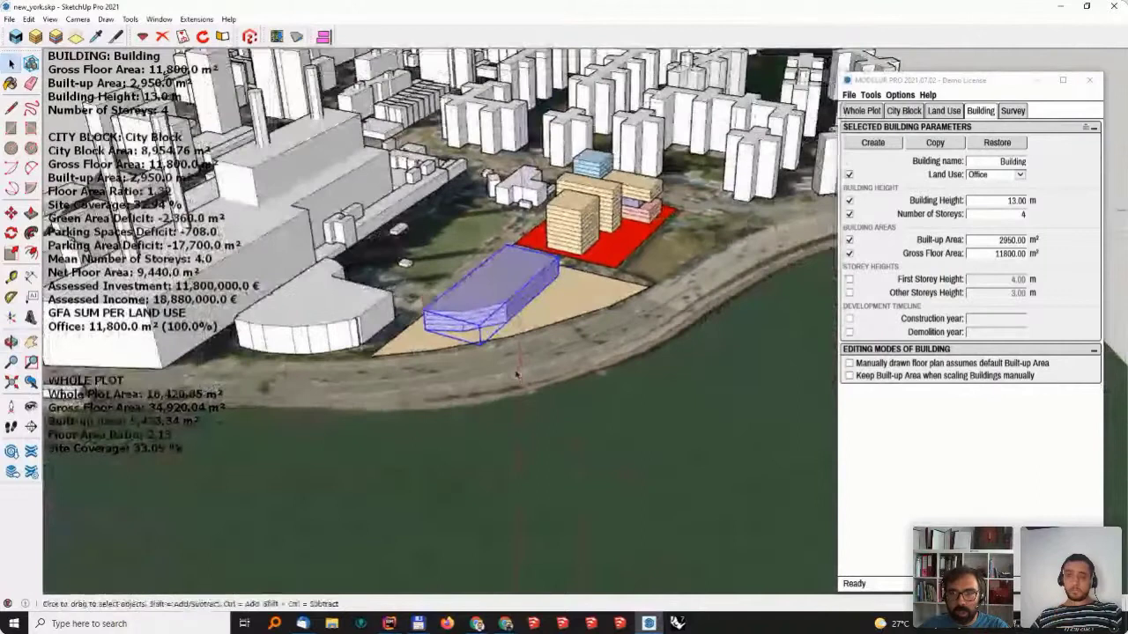
key("Delete")
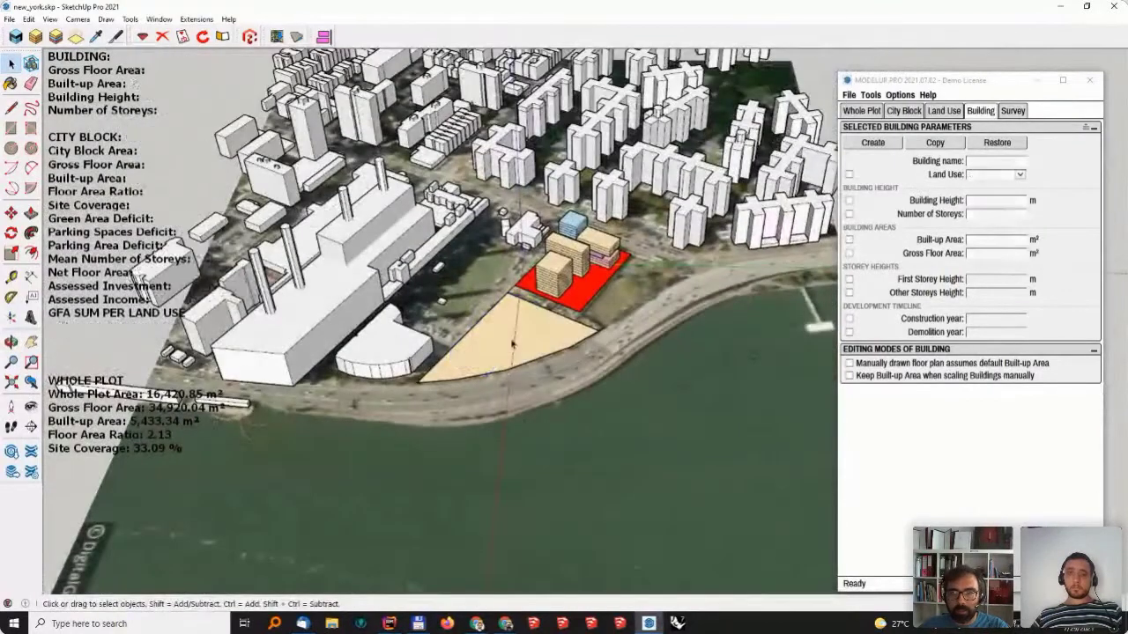
- Select the empty waterfront city block, show its parameters in Modelur, and generate a random building layout on it
middle_click_drag(515, 343, 515, 299)
scroll(493, 344, "up", 4)
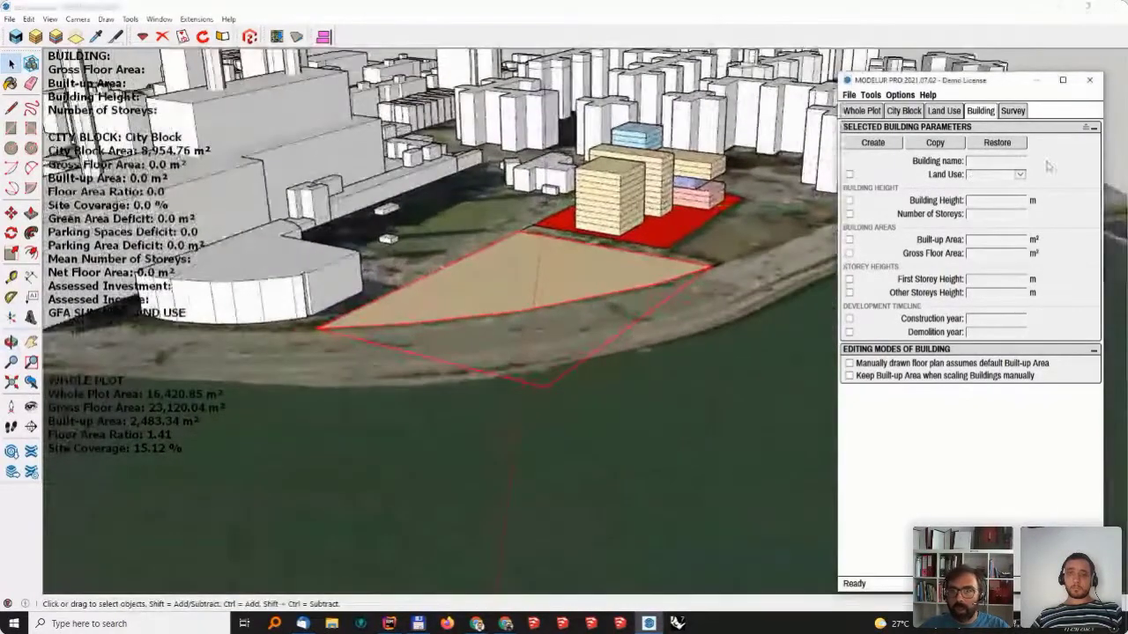
left_click(903, 110)
left_click(1005, 144)
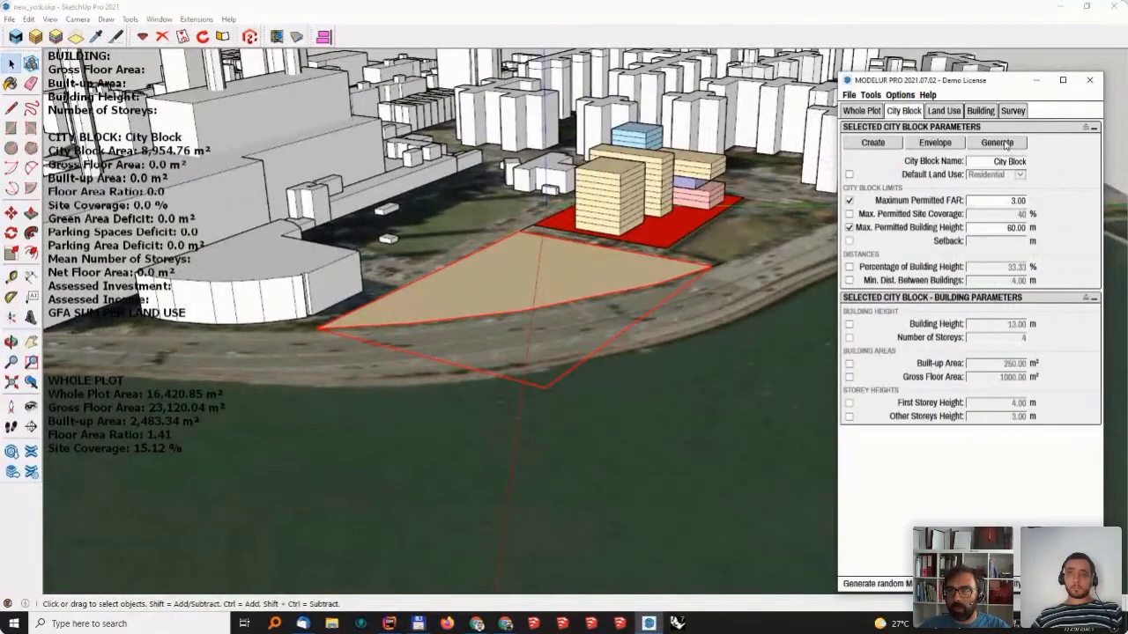
middle_click_drag(617, 256, 645, 208)
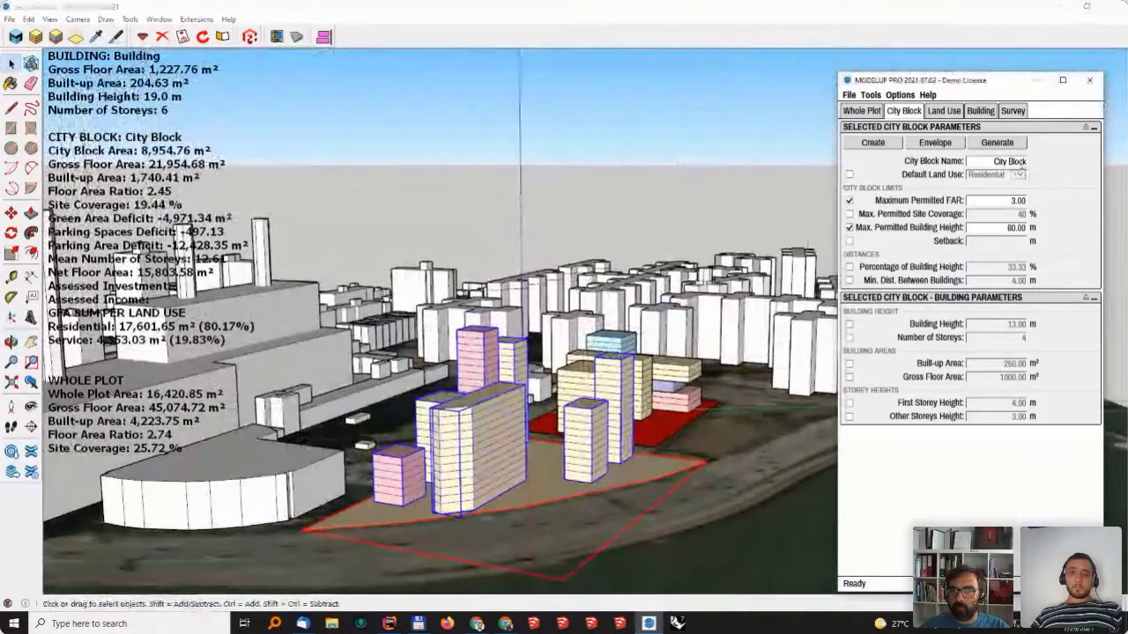
middle_click_drag(484, 396, 491, 426)
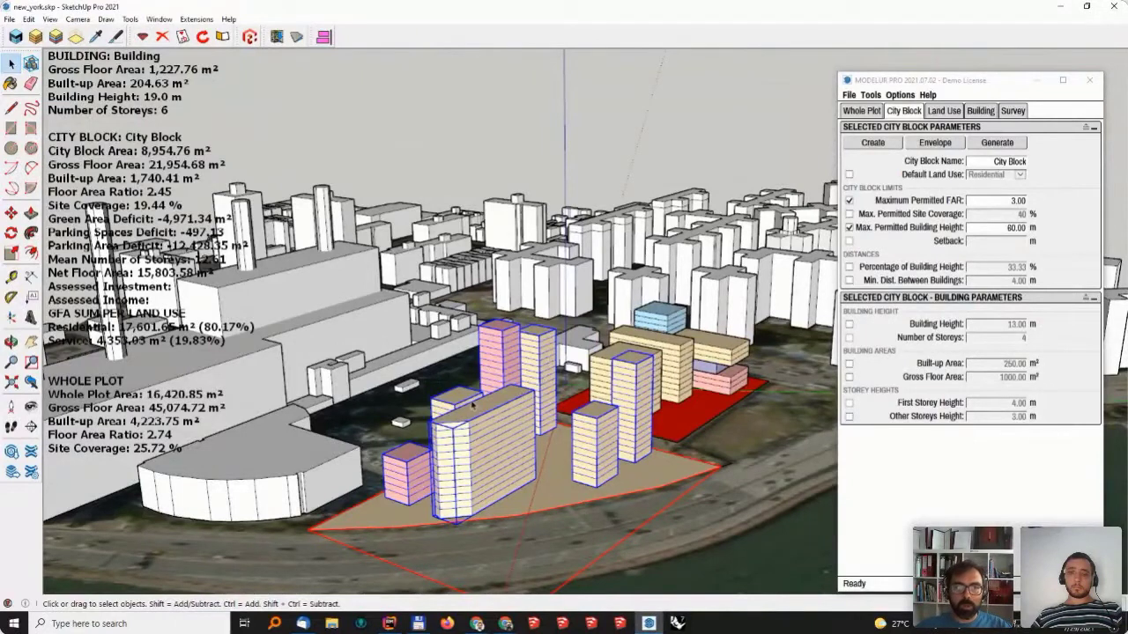
middle_click_drag(503, 428, 554, 480)
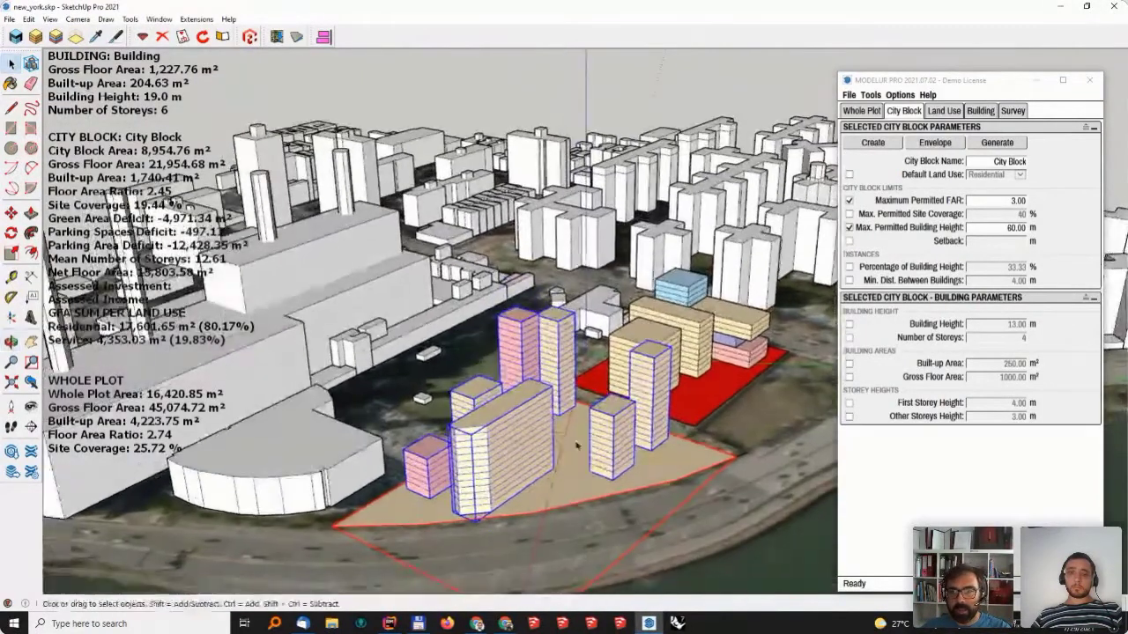
- Delete the first generated layout and generate a new random set of buildings on the waterfront city block
key("Delete")
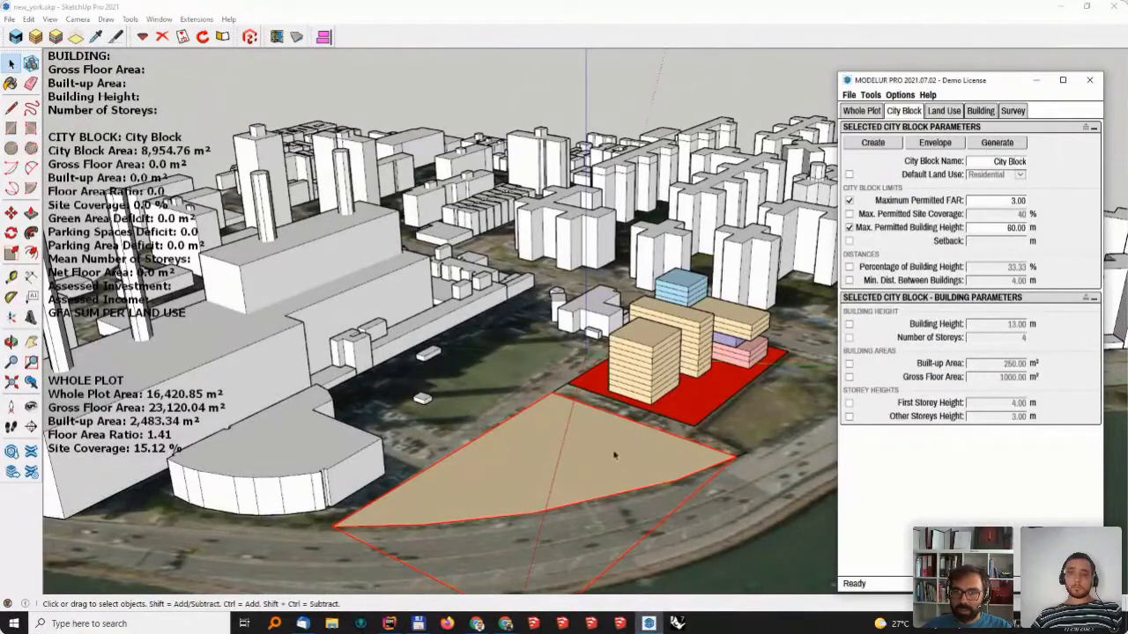
left_click(1002, 146)
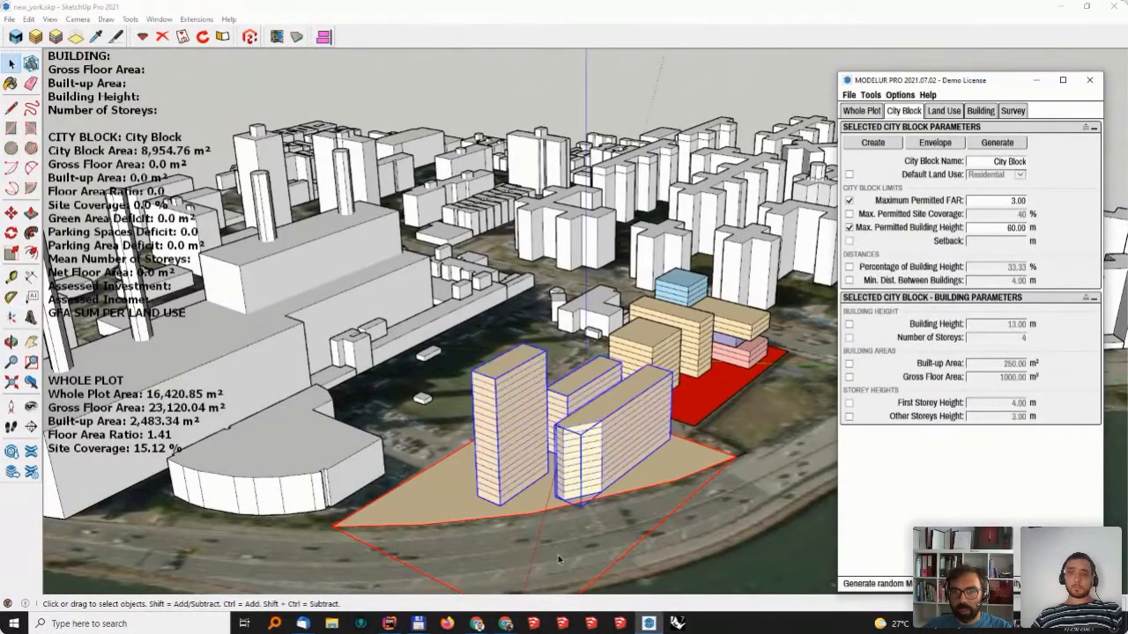
middle_click_drag(581, 339, 582, 309)
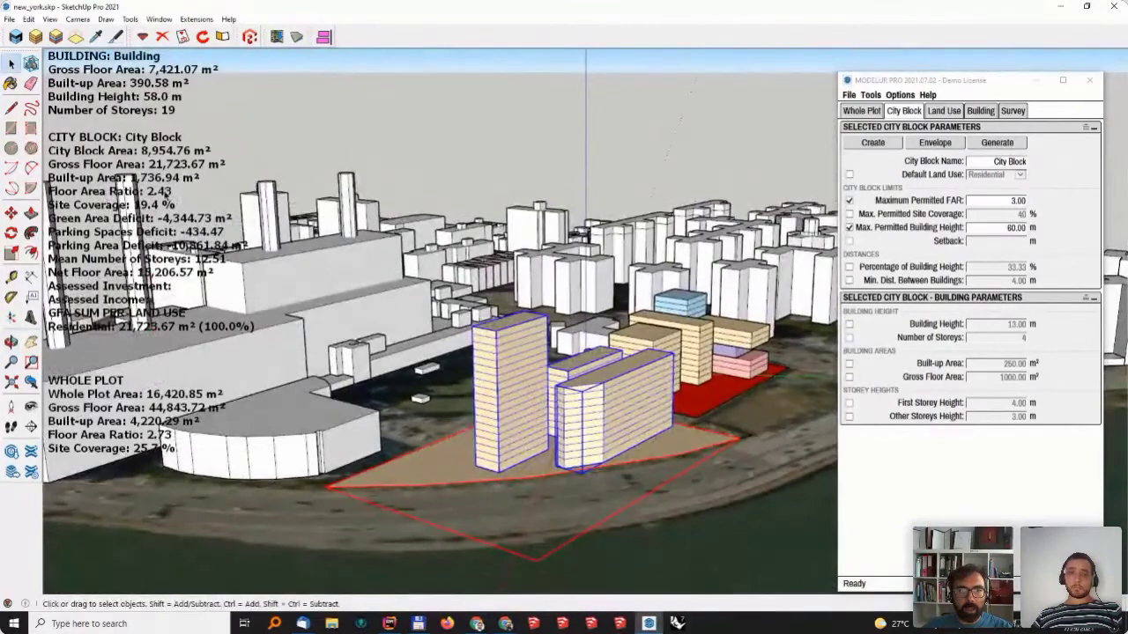
left_click(1041, 239)
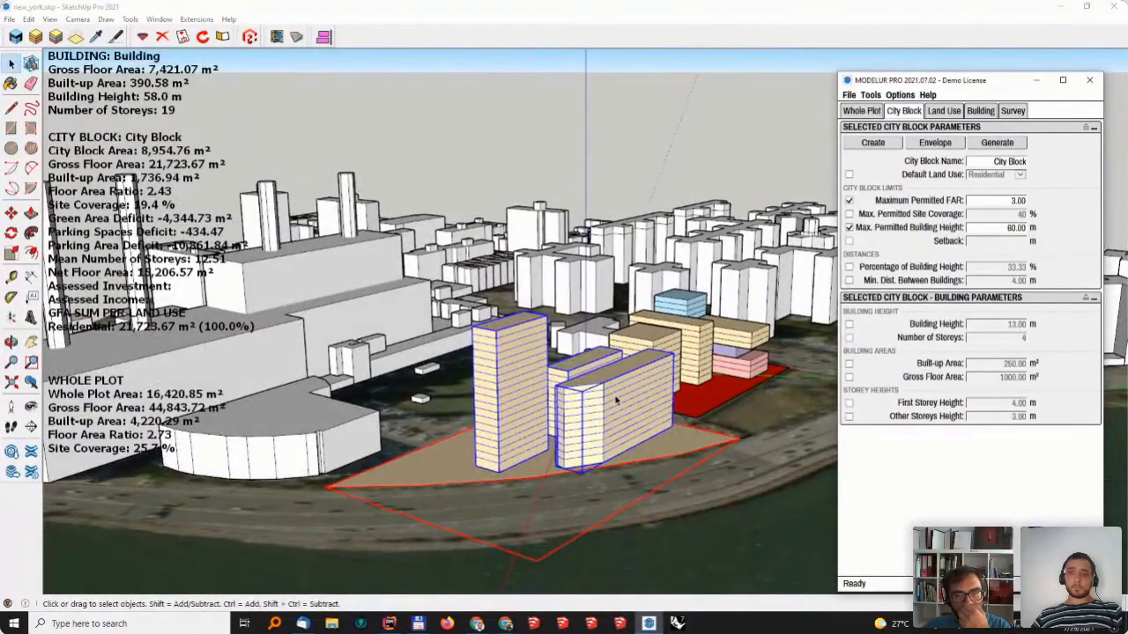
middle_click_drag(683, 368, 683, 406)
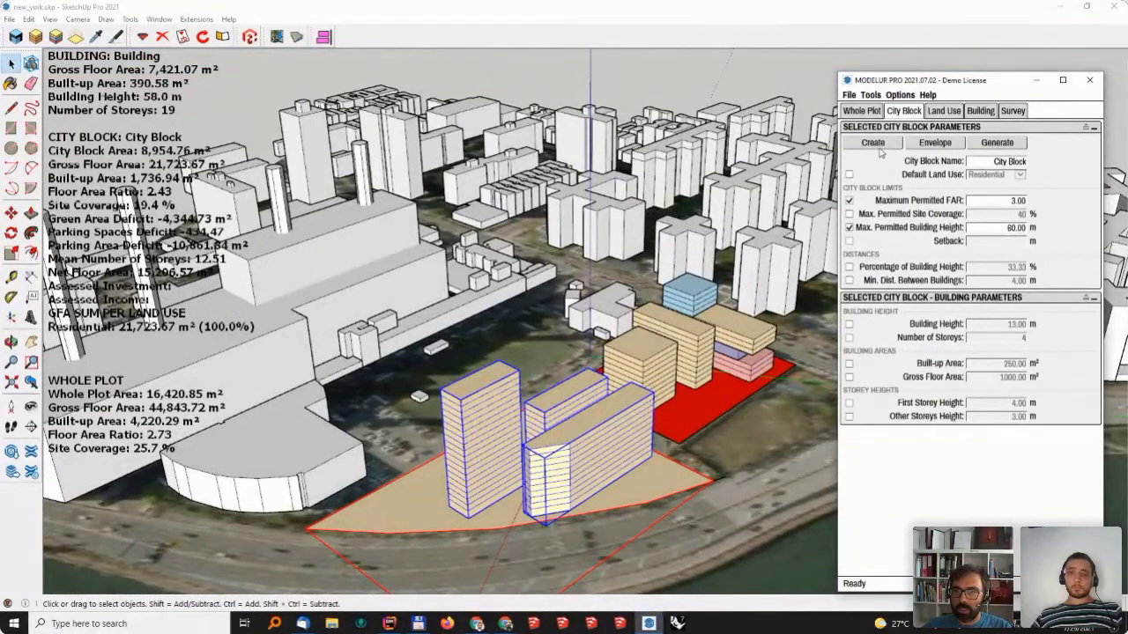
middle_click_drag(361, 555, 414, 551)
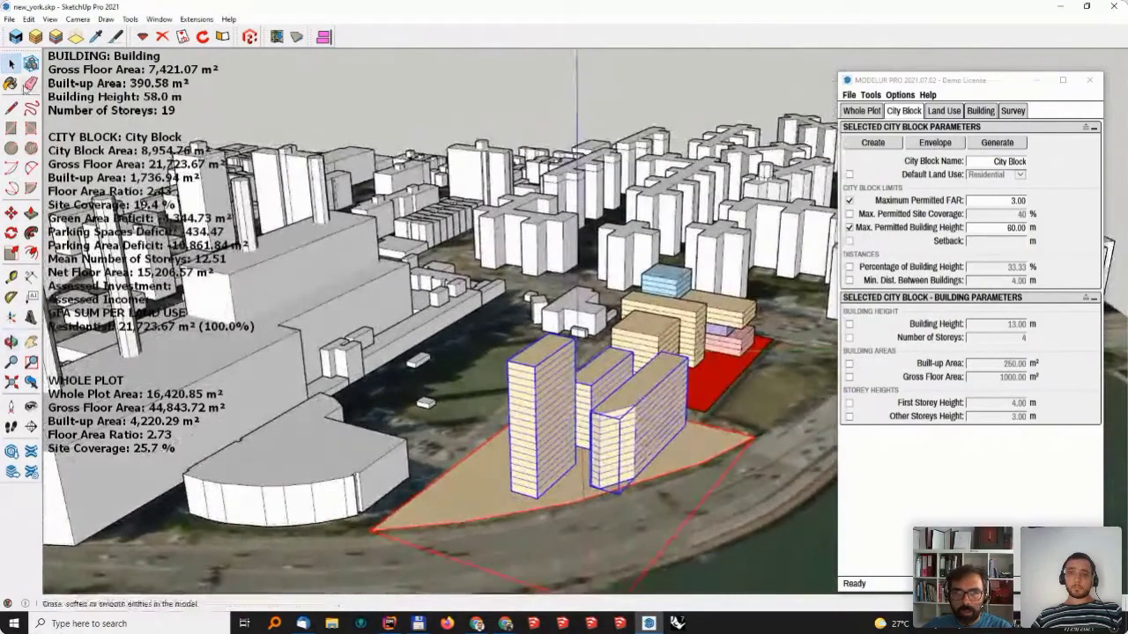
middle_click_drag(221, 276, 155, 190)
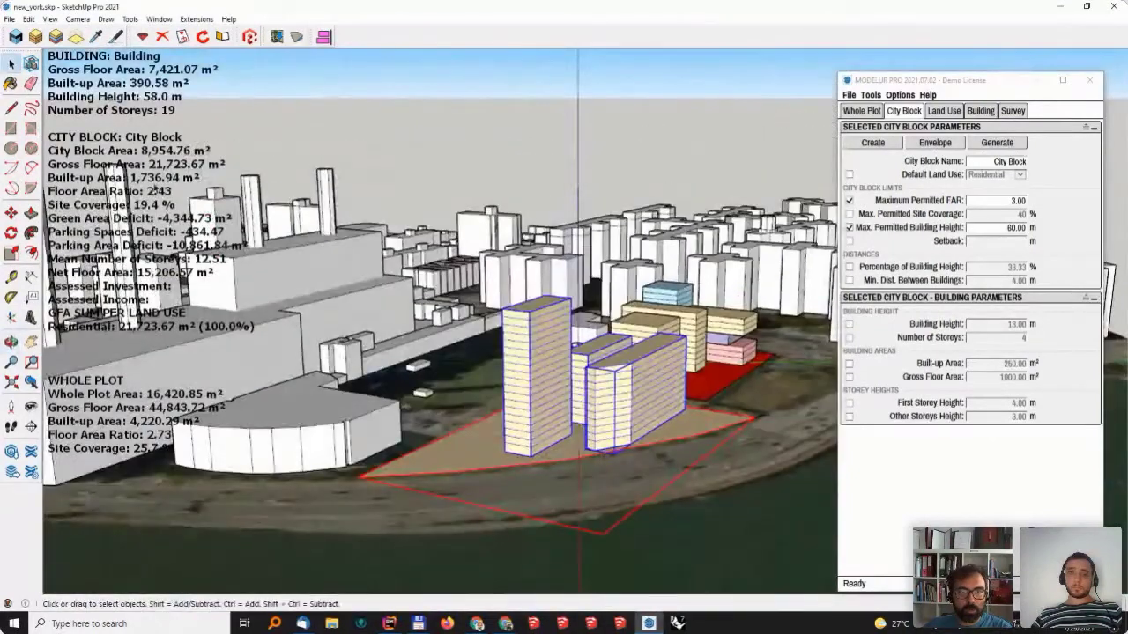
- Replace the second generated layout with a third random building variant on the same city block and view it from several angles
key("Delete")
left_click(1001, 146)
middle_click_drag(520, 414, 539, 408)
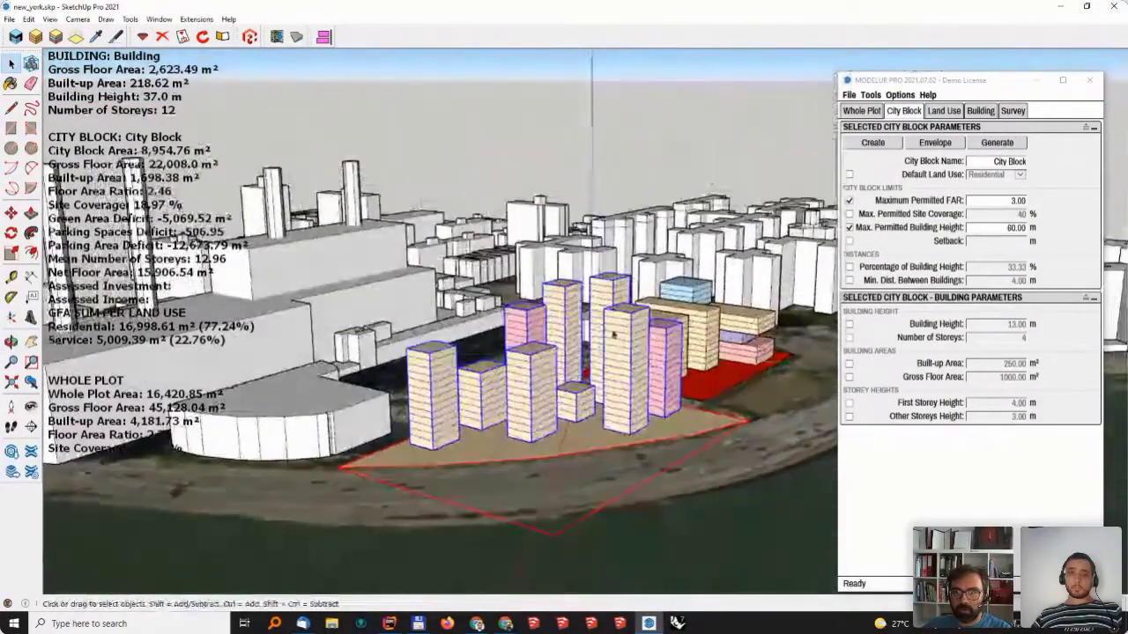
middle_click_drag(458, 352, 476, 368)
middle_click_drag(571, 396, 582, 335)
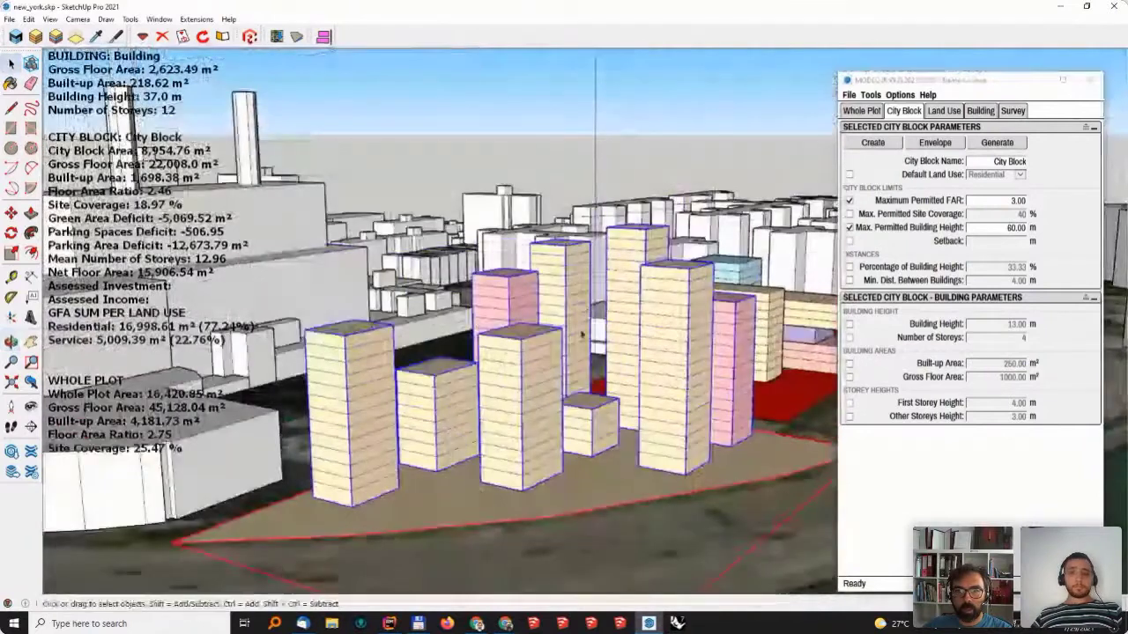
scroll(582, 335, "down", 3)
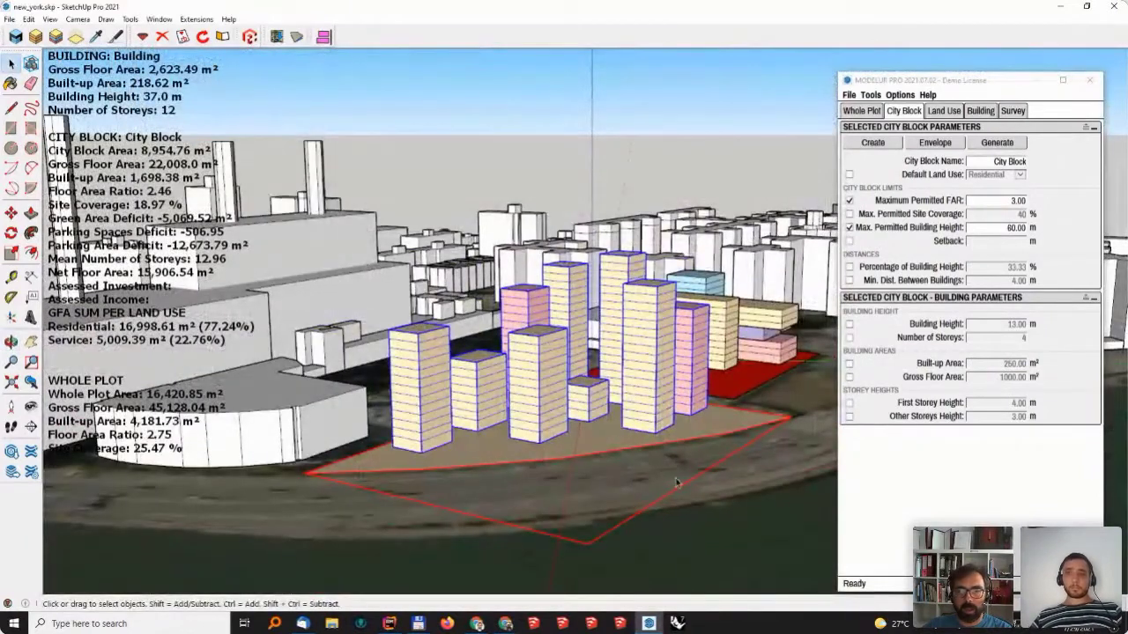
- Swap the third layout for a fourth randomly generated variant and clear the city block's buildings again
key("Delete")
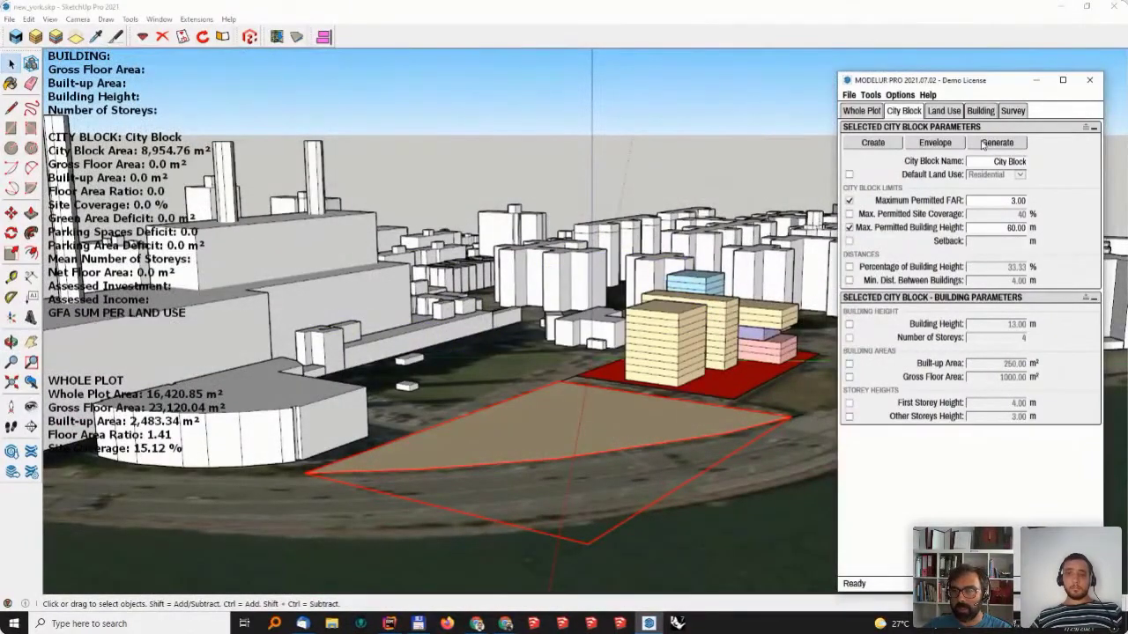
left_click(984, 144)
middle_click_drag(564, 416, 722, 411)
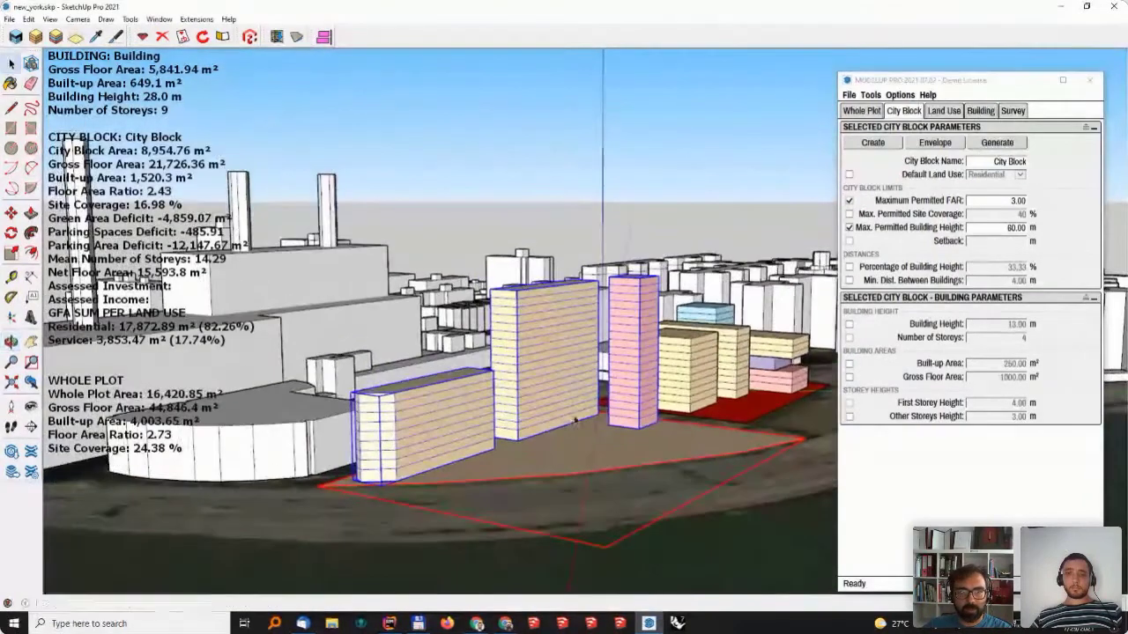
key("Delete")
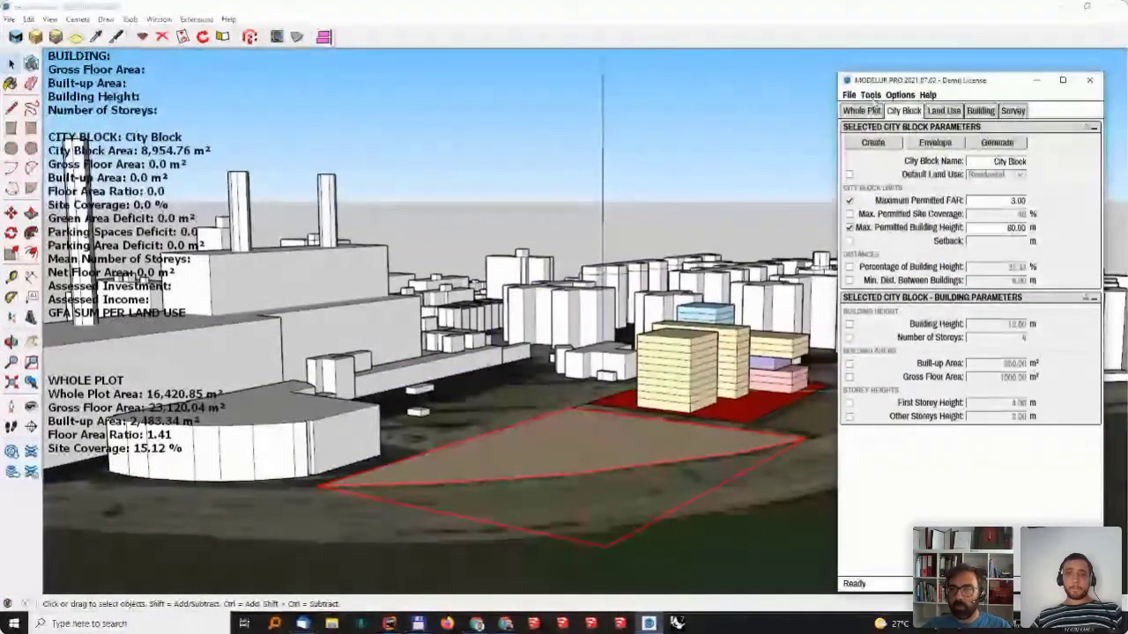
- Open the Massing Generator options and set minimum building width to 14 m, maximum width to 16 m and maximum length to 60 m
left_click(870, 95)
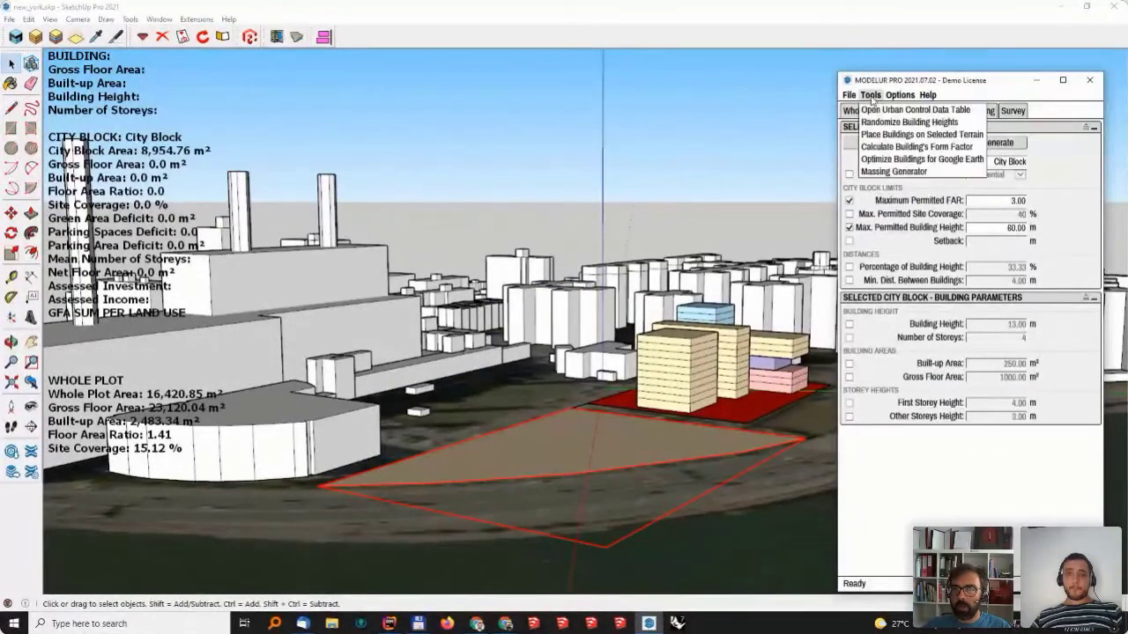
left_click(892, 172)
left_click_drag(885, 88, 941, 231)
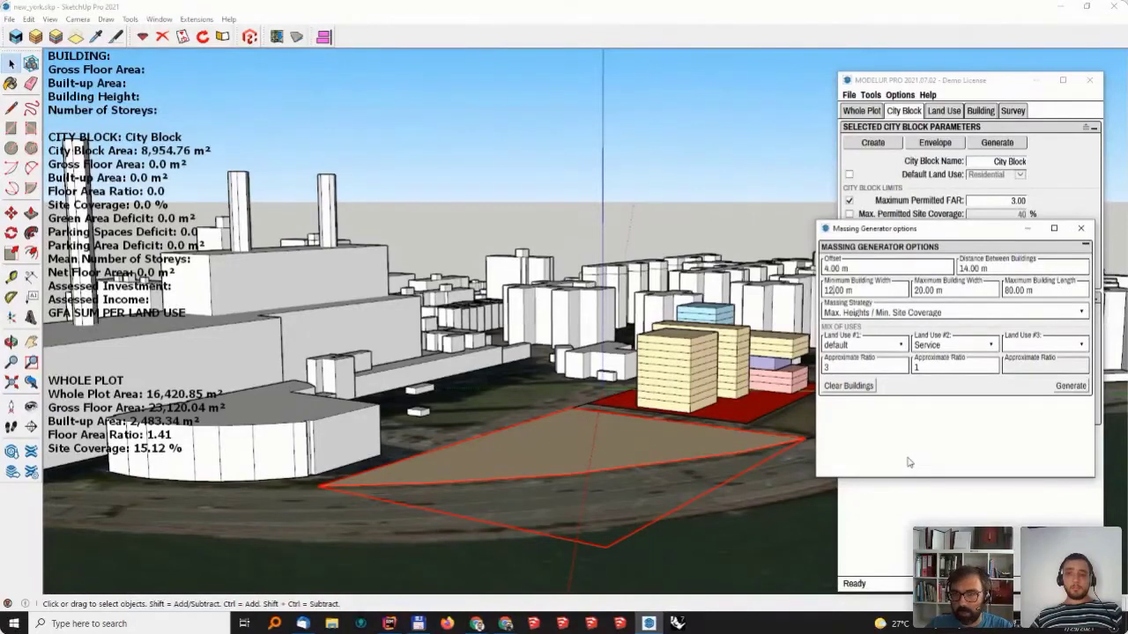
key("BackSpace")
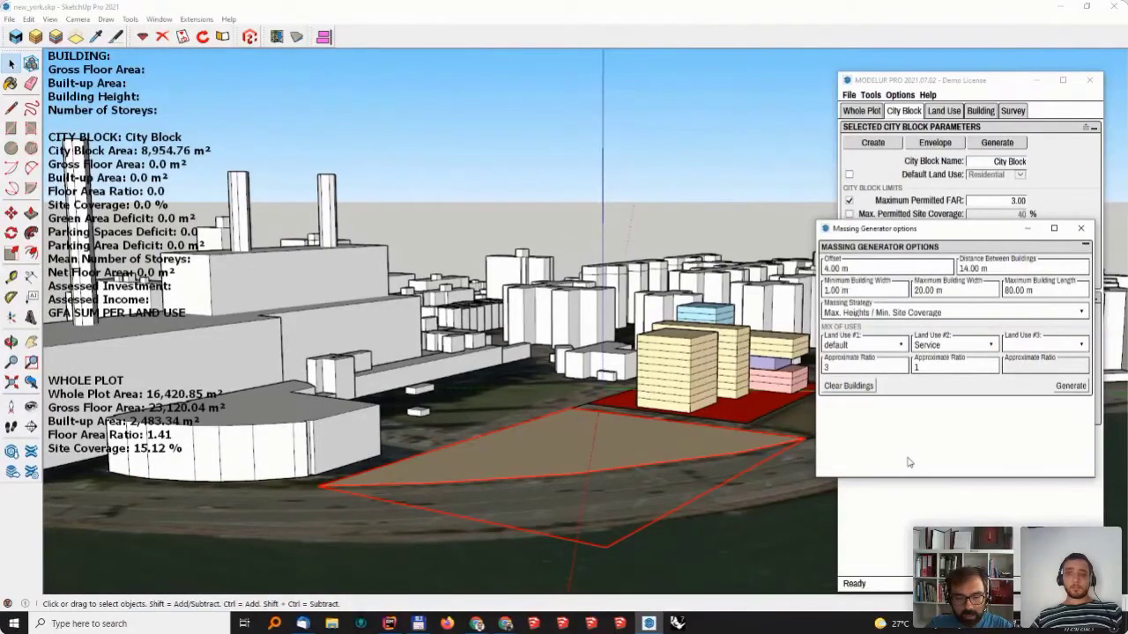
left_click(1006, 290)
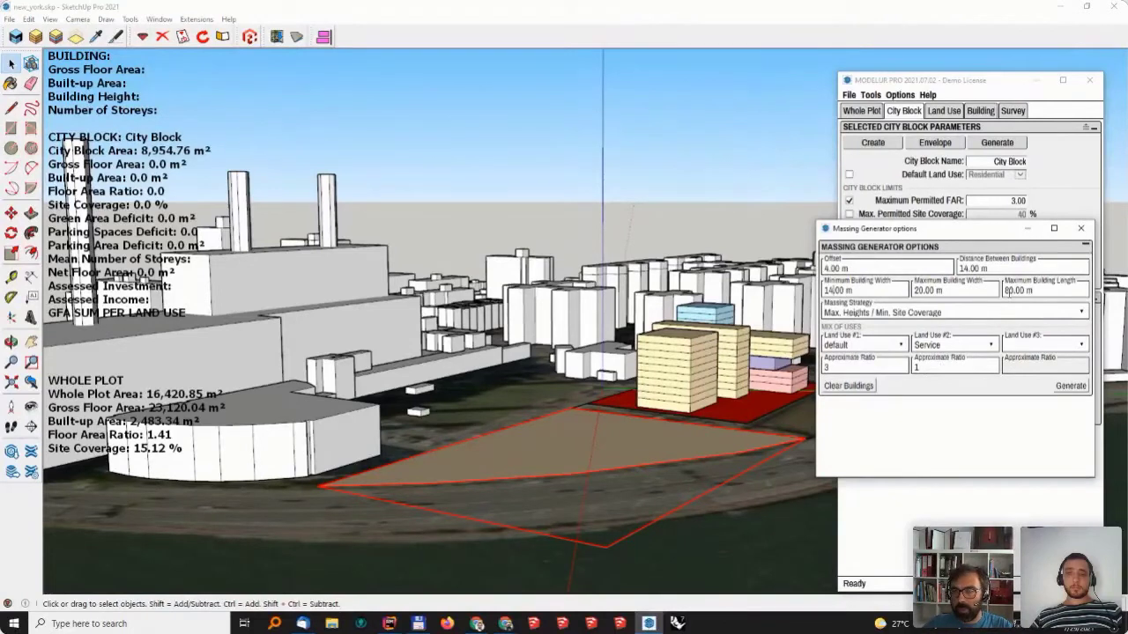
key("BackSpace")
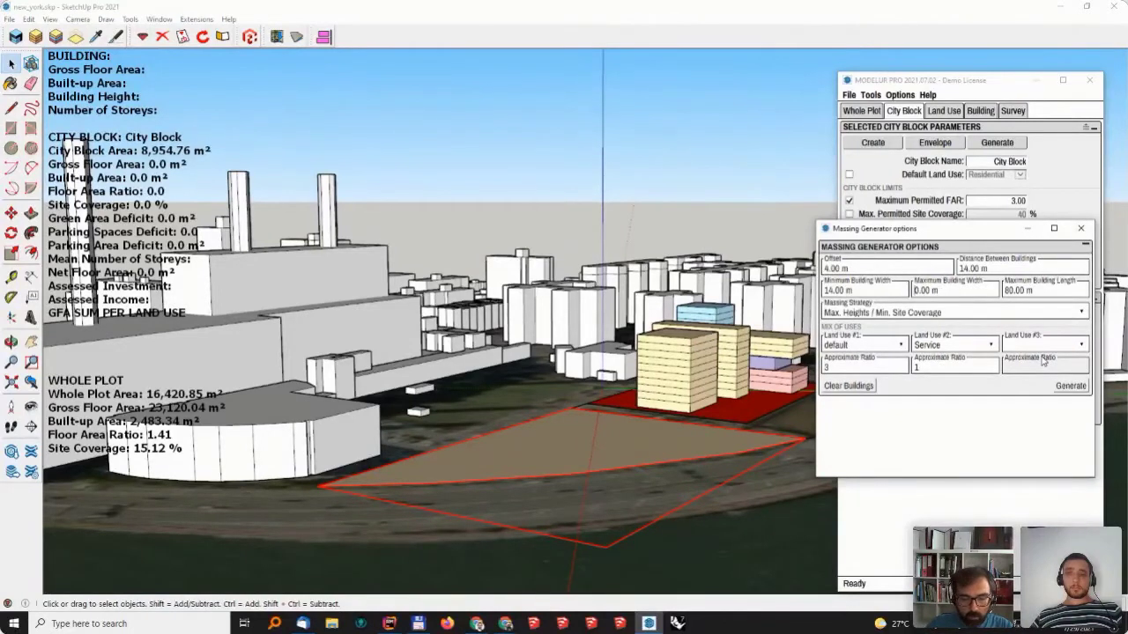
type("16")
key("Delete")
key("Tab")
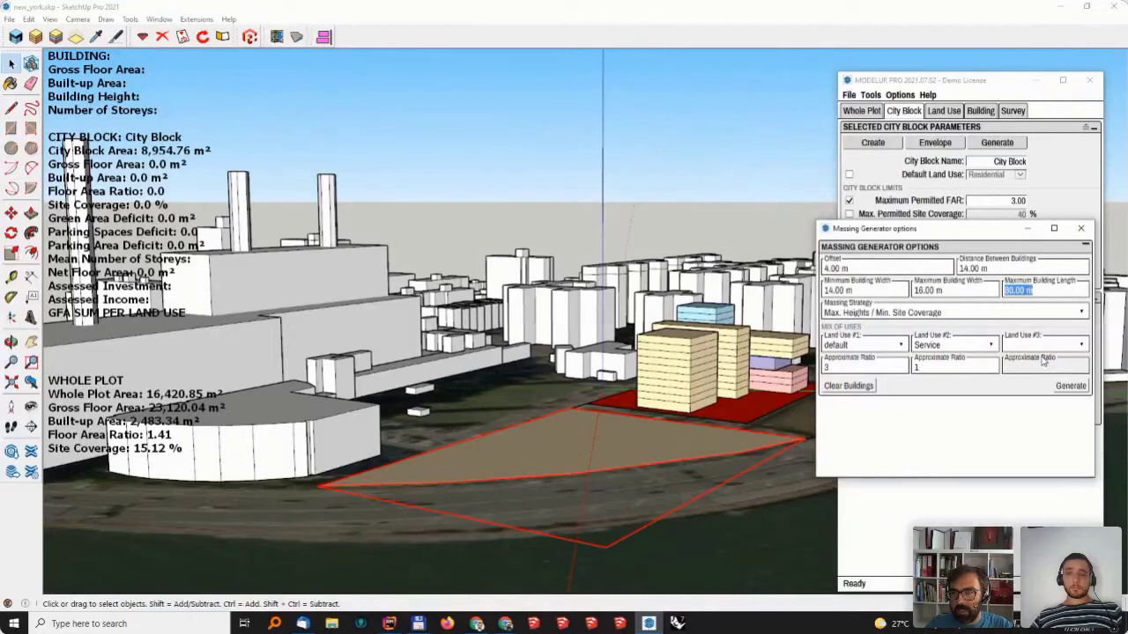
type("60")
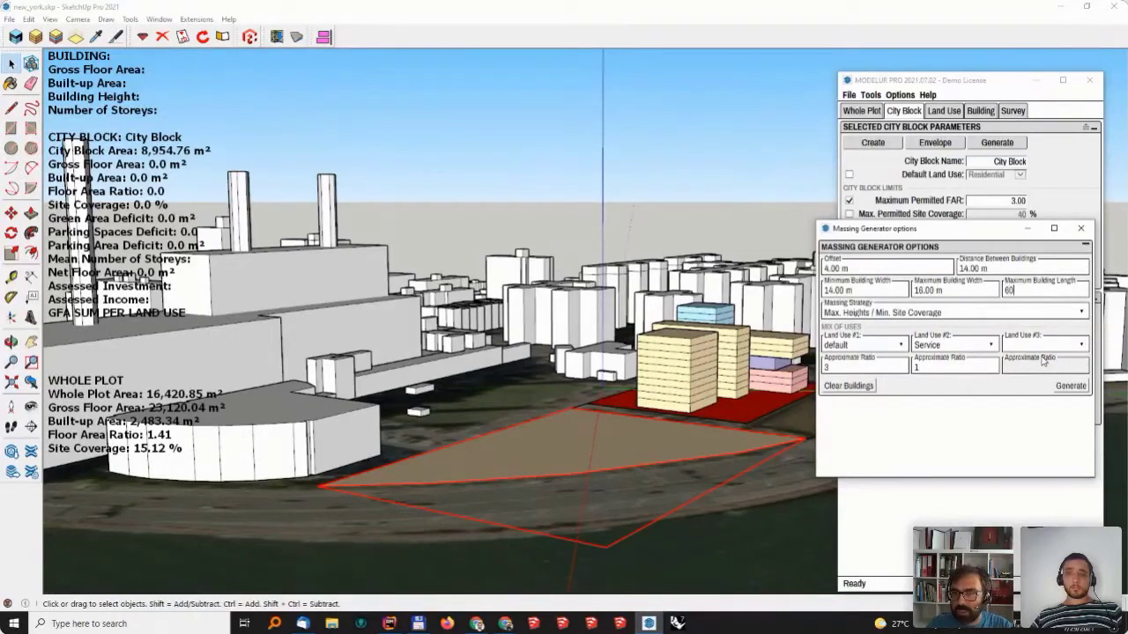
- Generate a building layout on the waterfront city block mixing default and Service land uses, and view it from several angles
left_click(878, 347)
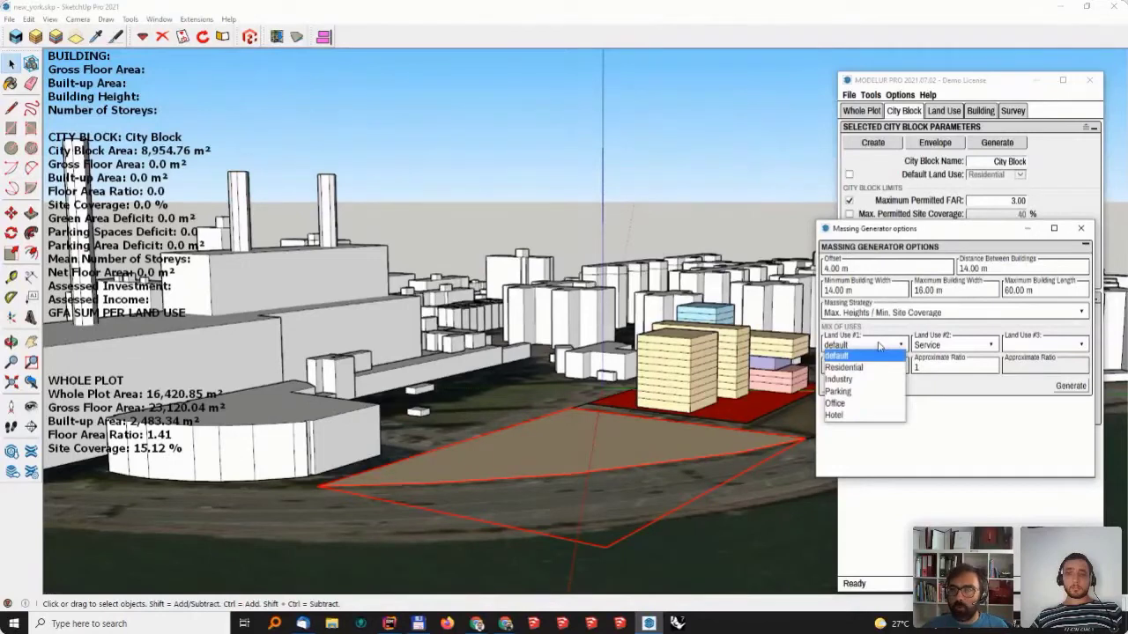
left_click(879, 346)
middle_click_drag(717, 421, 617, 480)
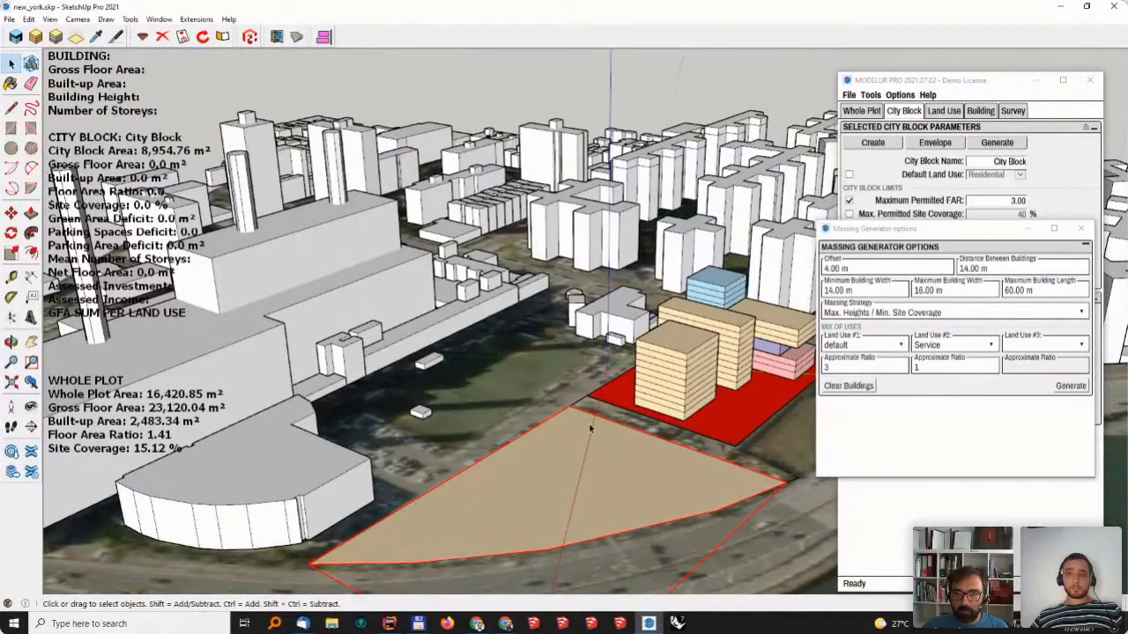
double_click(848, 364)
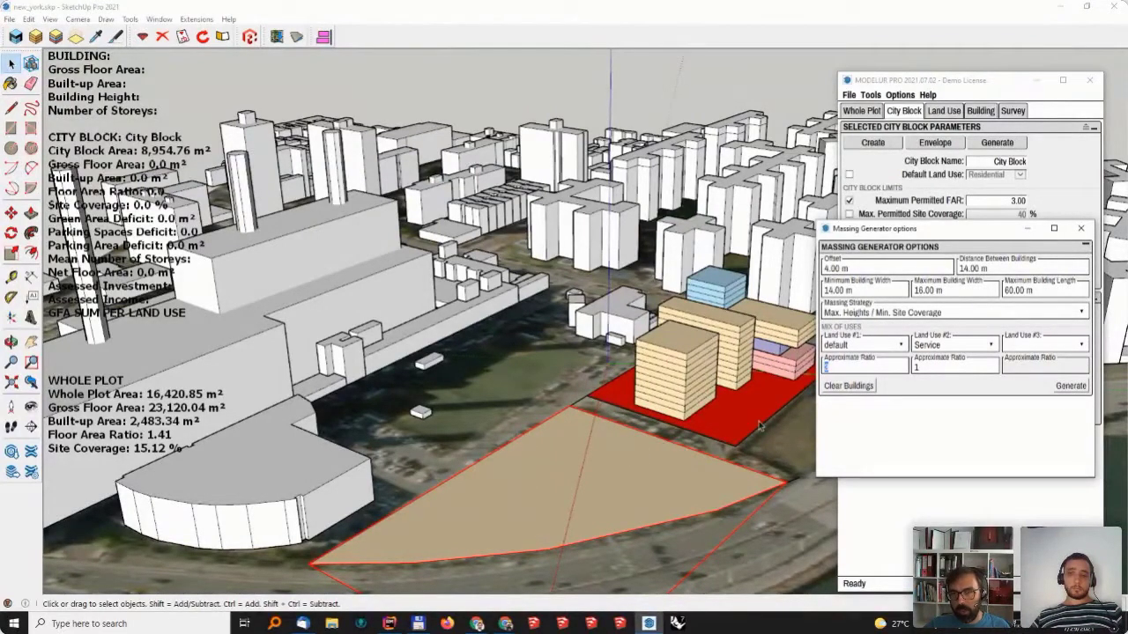
double_click(940, 368)
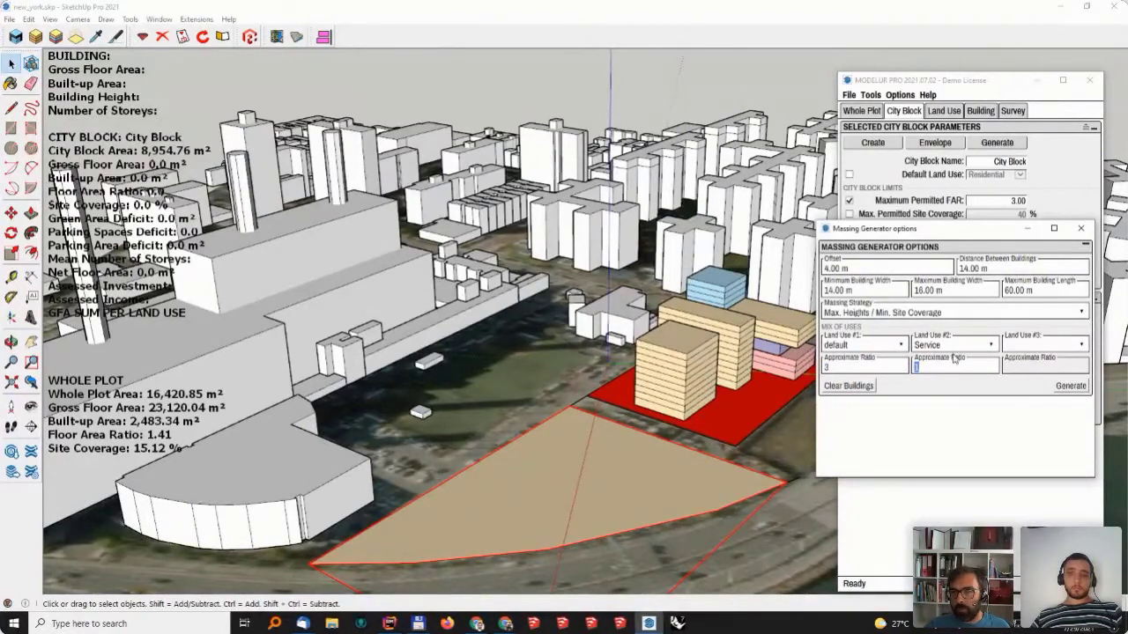
left_click(1071, 385)
middle_click_drag(639, 524, 494, 389)
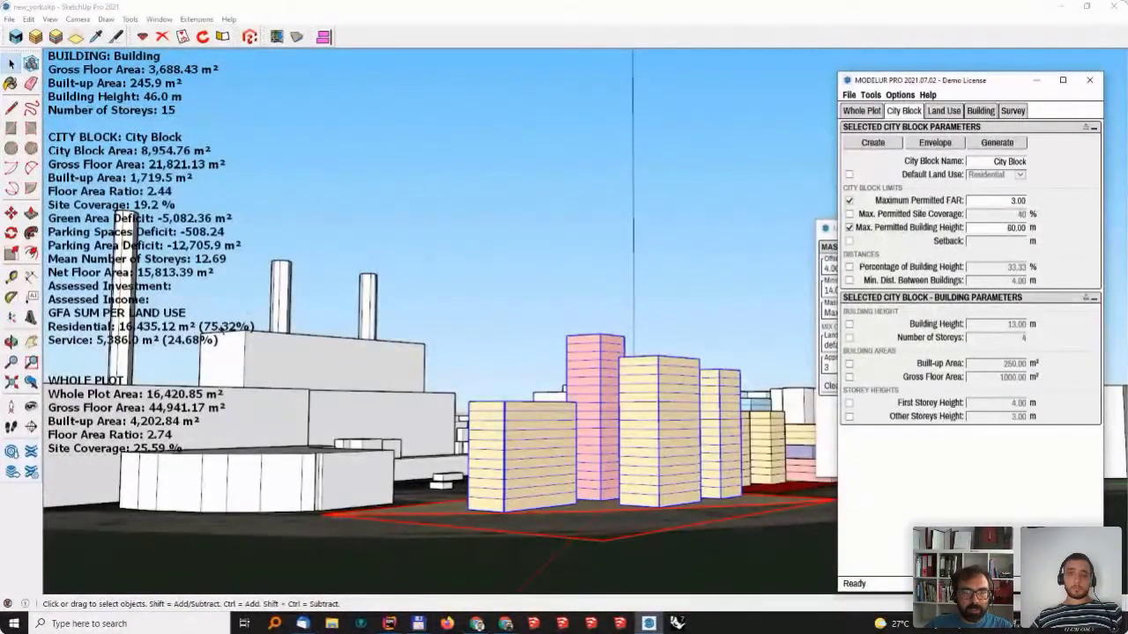
middle_click_drag(231, 328, 610, 473)
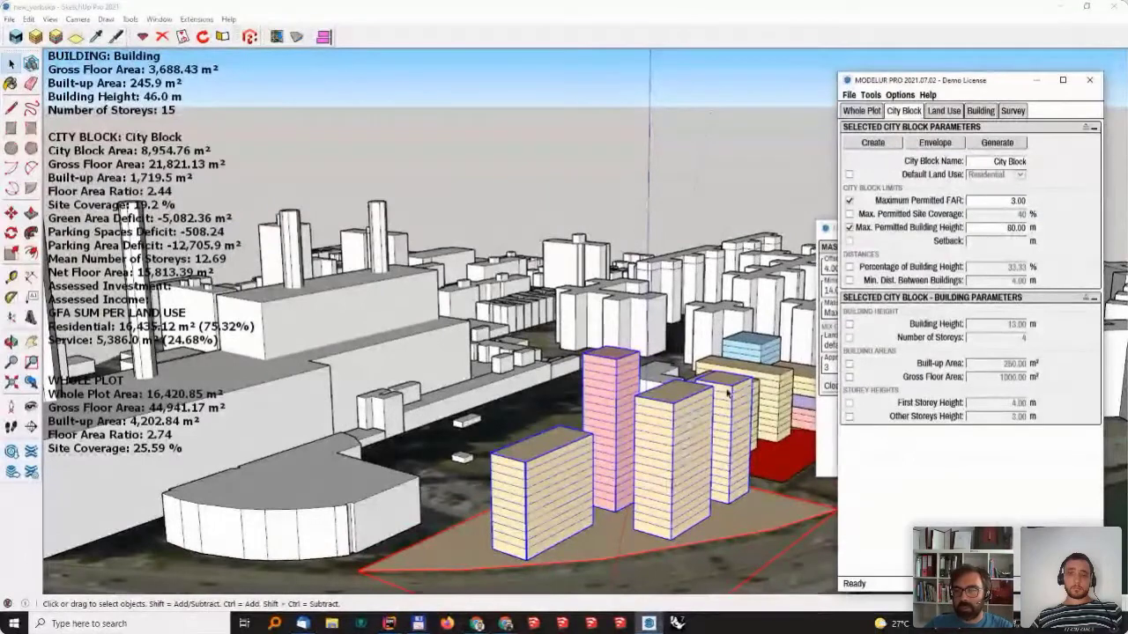
middle_click_drag(710, 429, 608, 449)
middle_click_drag(596, 499, 596, 451)
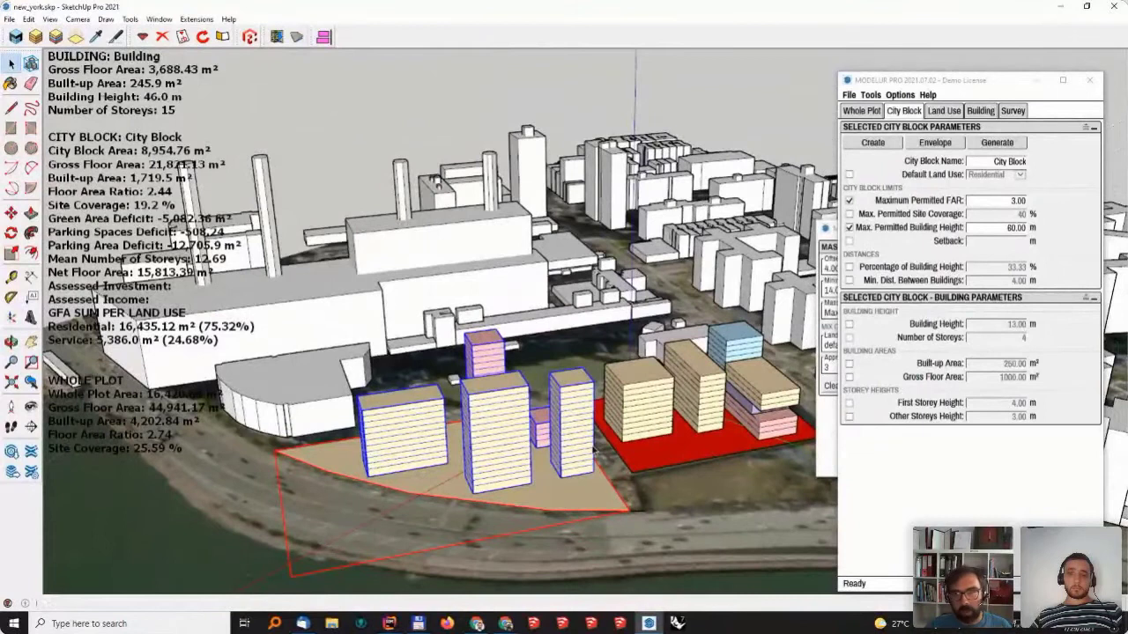
- Select the slender generated tower nearest the red city block and open Modelur's User Guide in the browser
left_click(907, 298)
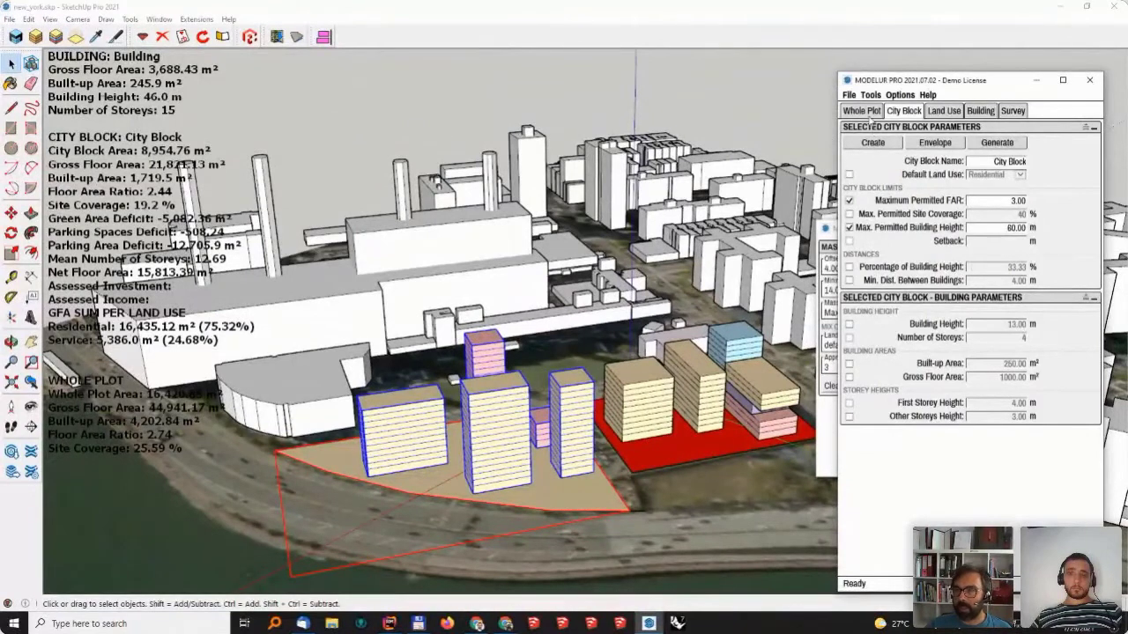
left_click(584, 442)
left_click(867, 166)
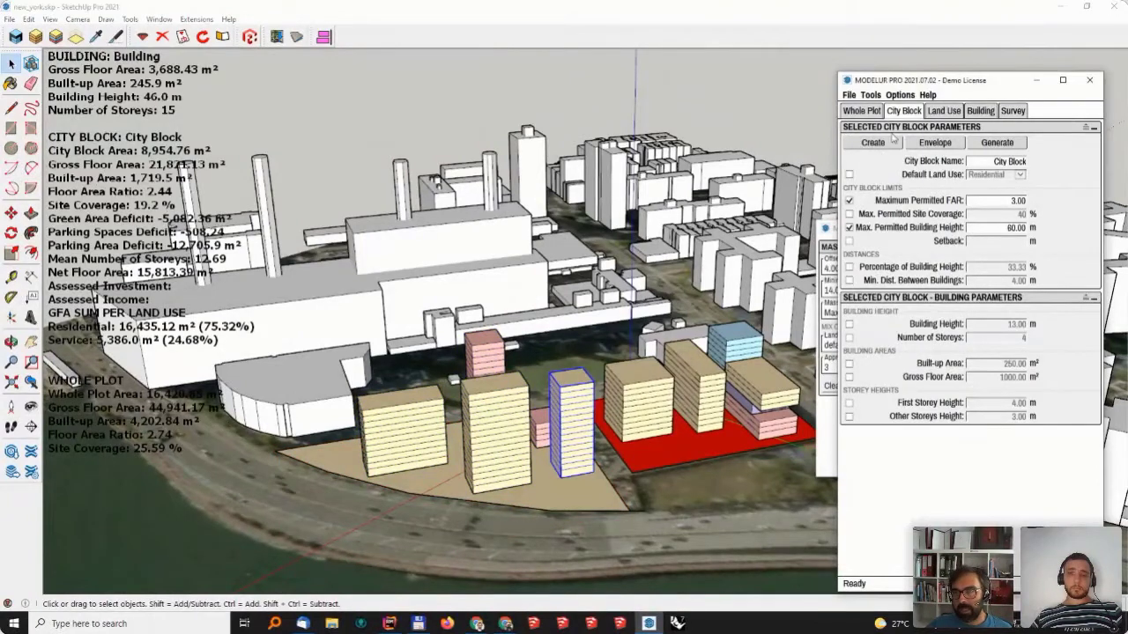
left_click(927, 94)
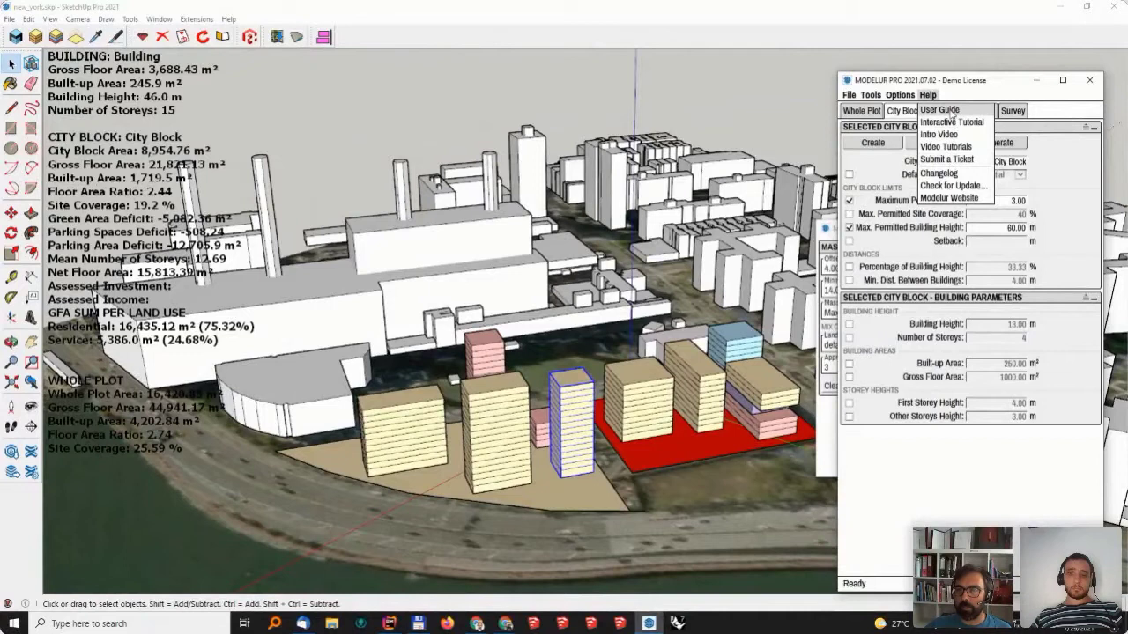
left_click(950, 113)
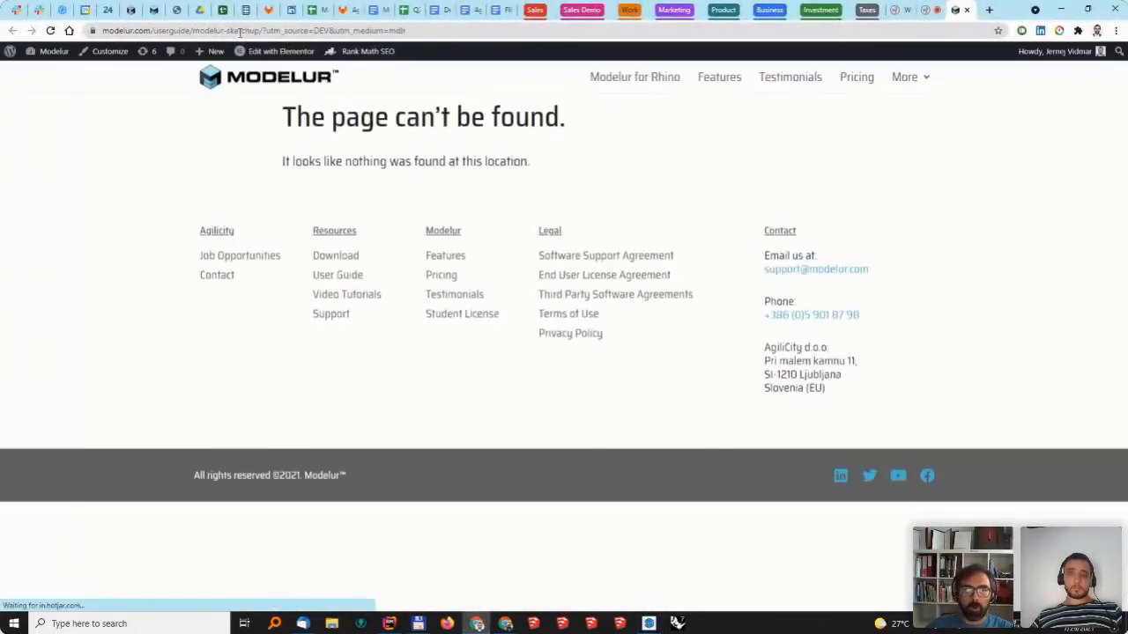
- Try to load modelur.com/userguide/modelur-sketchup/ with the tracking parameters removed from the address
left_click_drag(217, 29, 431, 30)
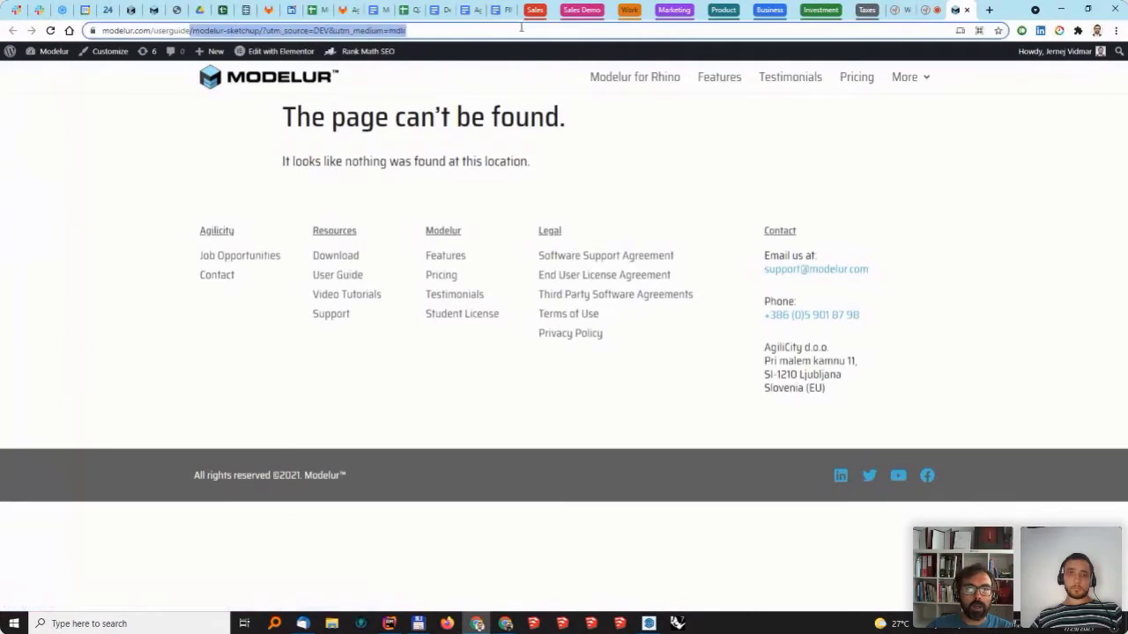
key("End")
key("ctrl+shift+Left")
key("ctrl+shift+Left")
key("ctrl+shift+Left")
key("ctrl+shift+Left")
key("ctrl+shift+Left")
key("ctrl+shift+Left")
key("ctrl+shift+Right")
key("ctrl+shift+Right")
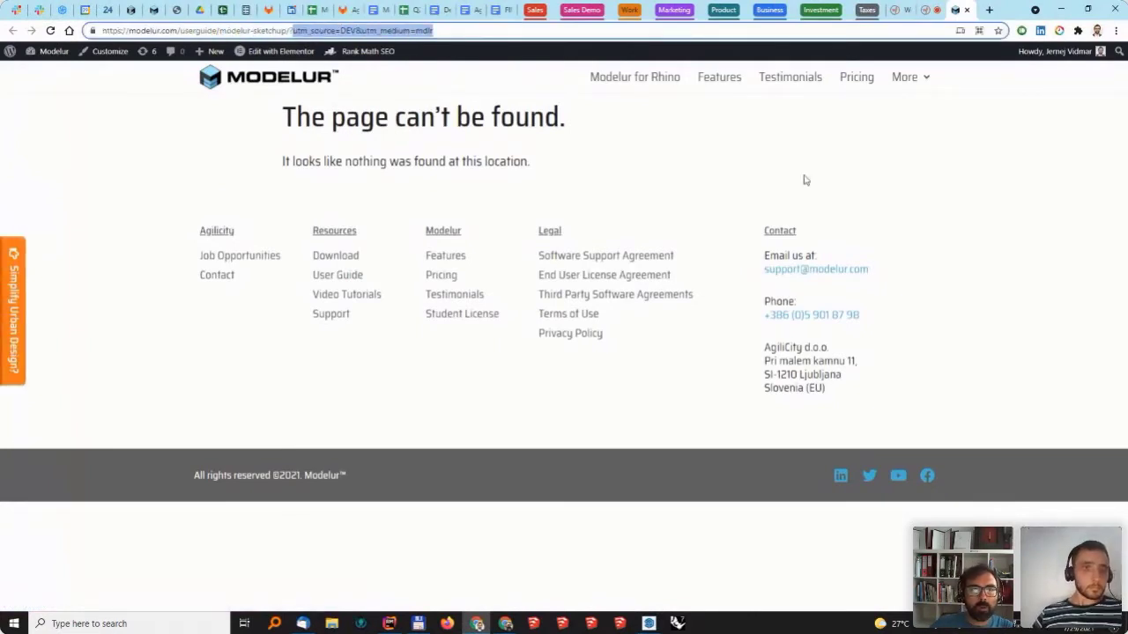
key("BackSpace")
key("BackSpace")
key("Return")
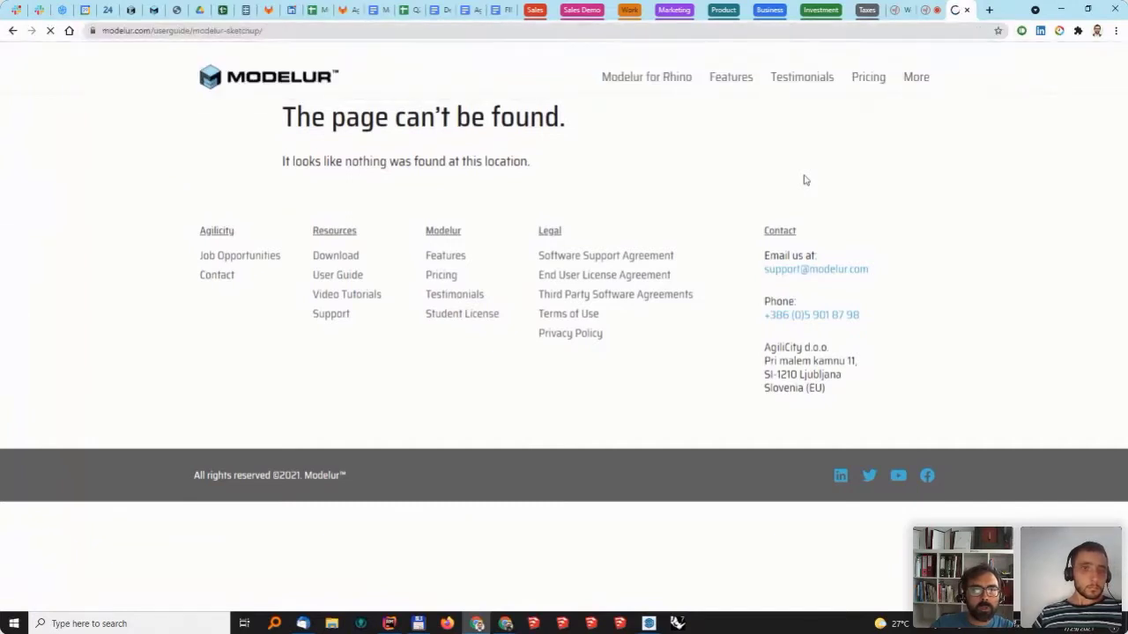
- Try to load the shortened address modelur.com/userguide/
left_click(350, 30)
key("ctrl+BackSpace")
key("ctrl+BackSpace")
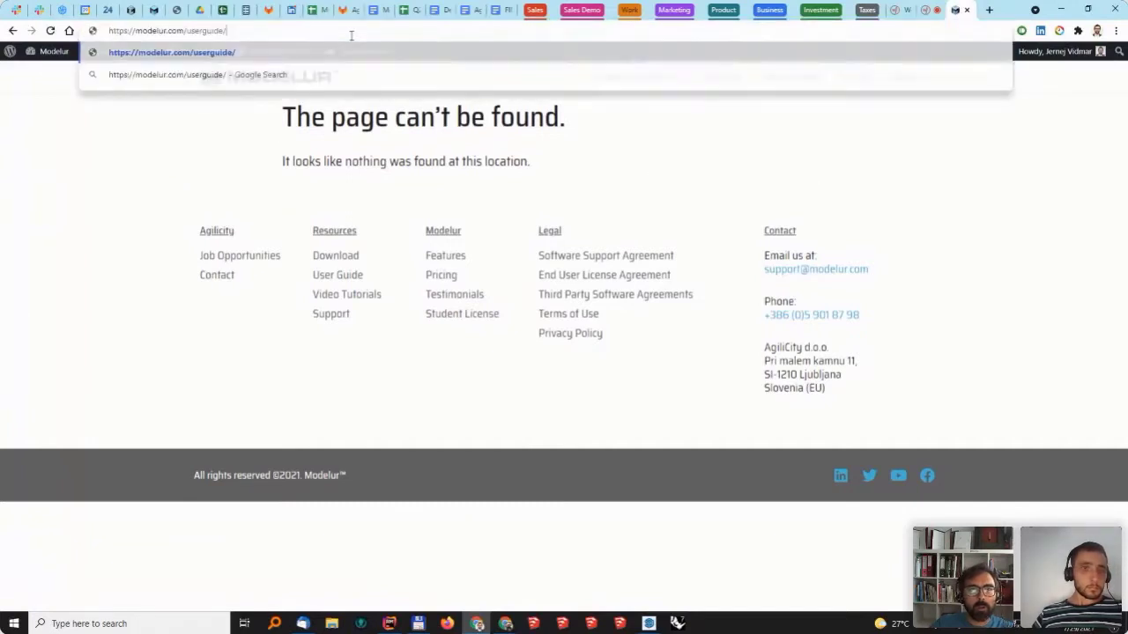
key("Return")
- Go to userguide.modelur.com and open the Modelur4Sketchup User Guide
left_click(351, 31)
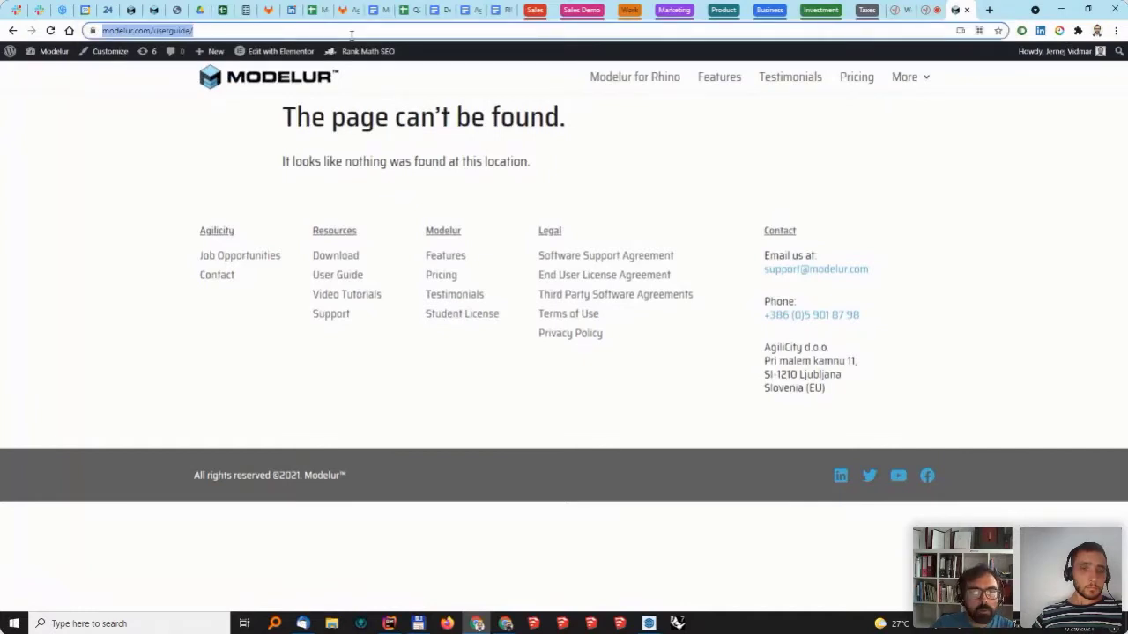
type("user")
key("End")
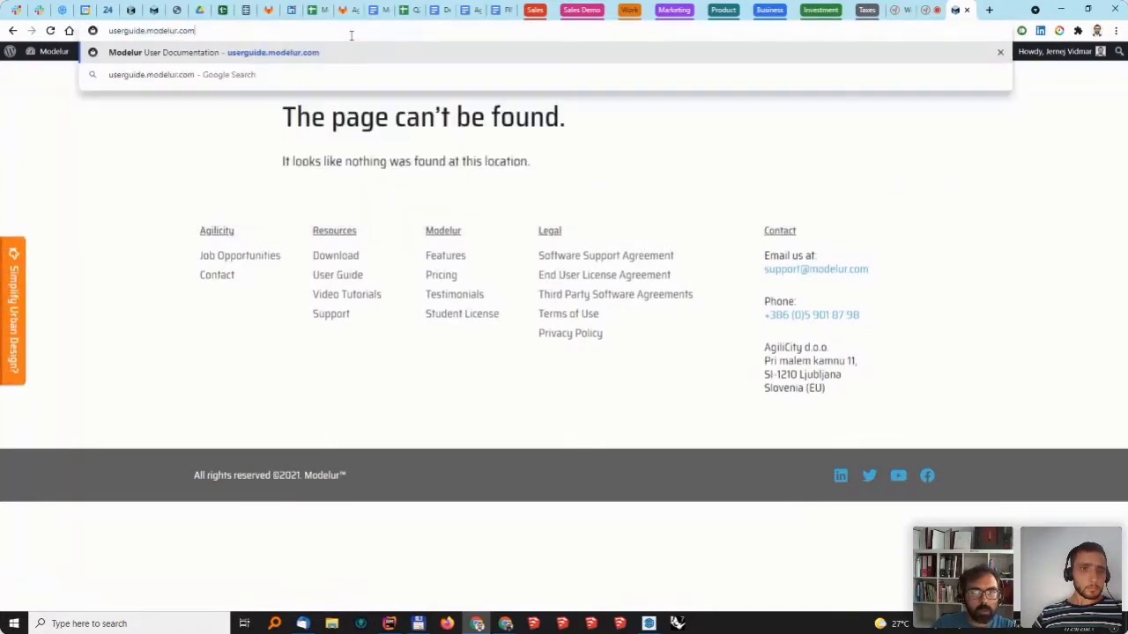
key("Return")
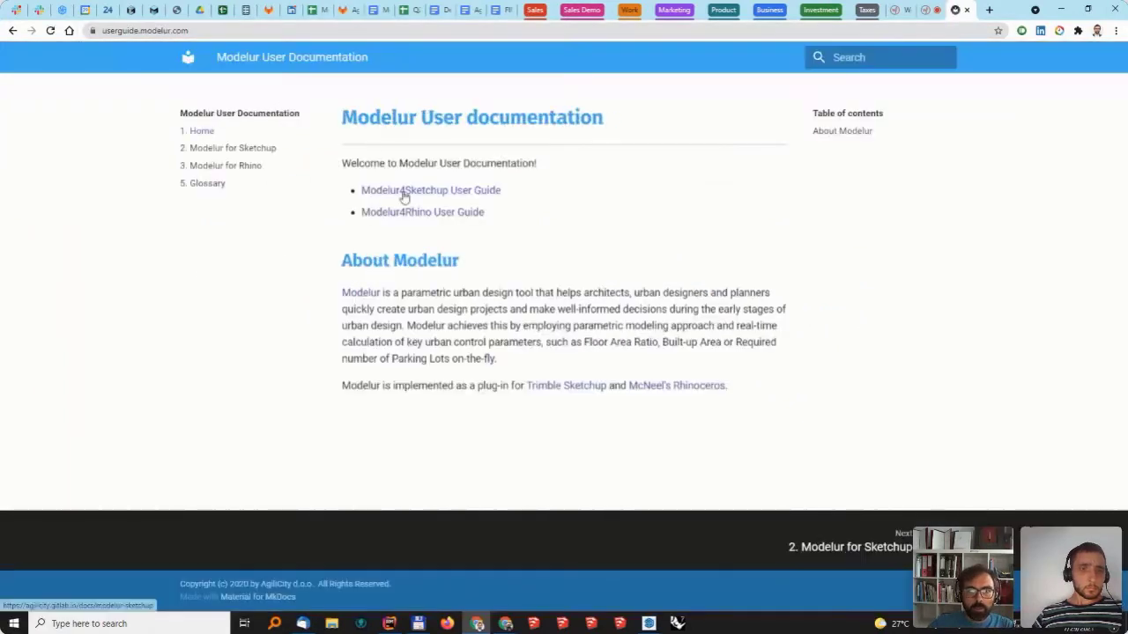
left_click(403, 192)
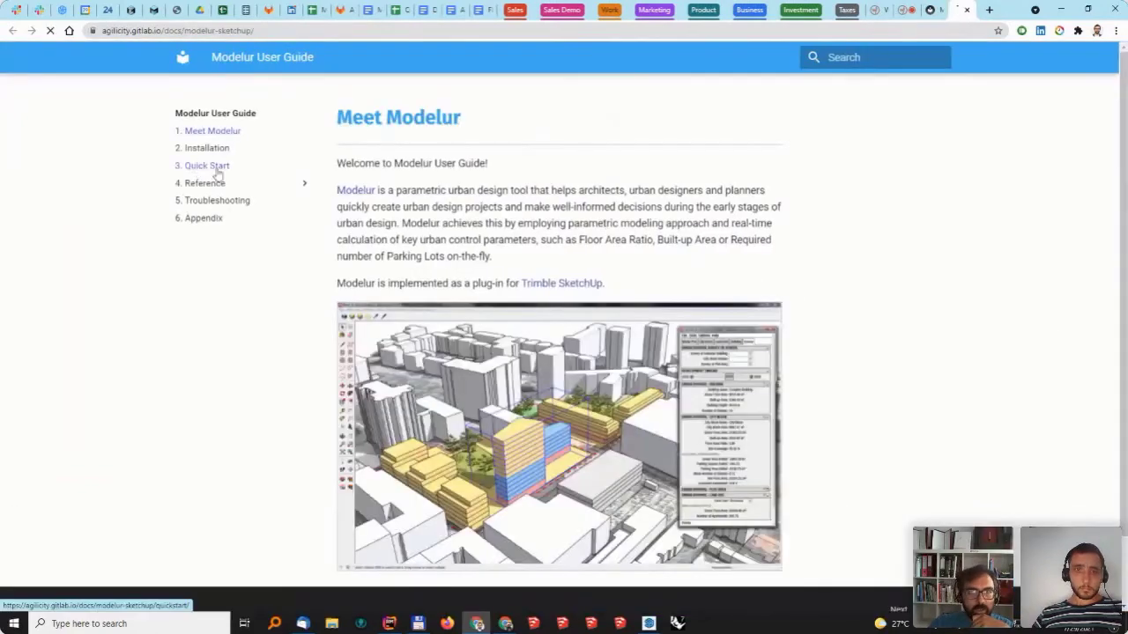
- Open the Quick Start chapter and go to the section Step 3 - Changing the Parameters
left_click(211, 168)
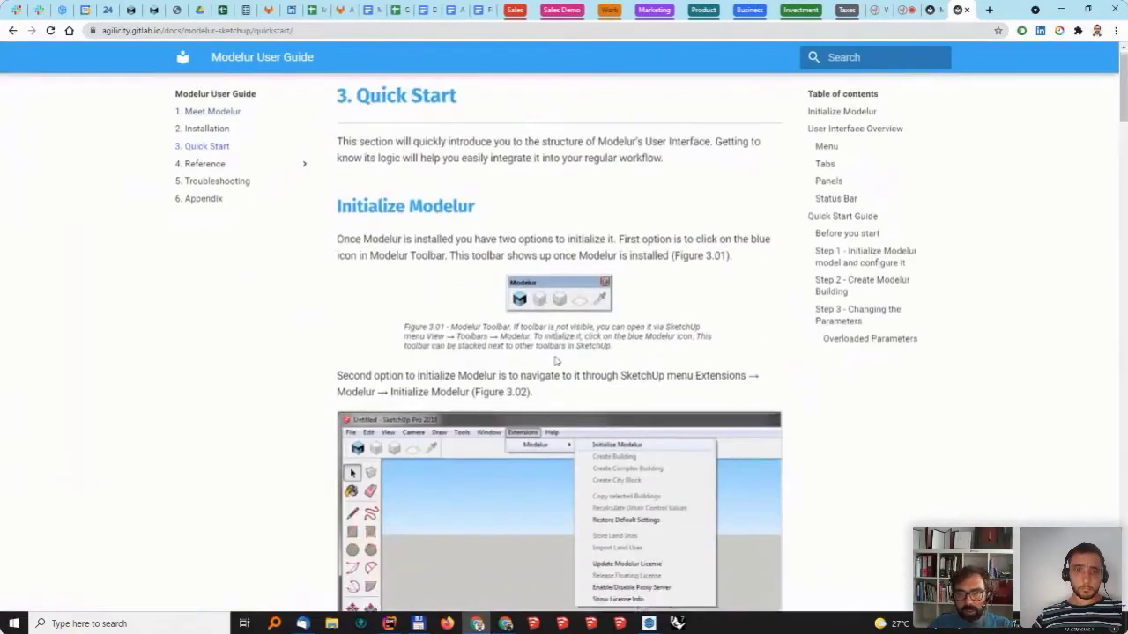
scroll(557, 357, "down", 5)
left_click(853, 316)
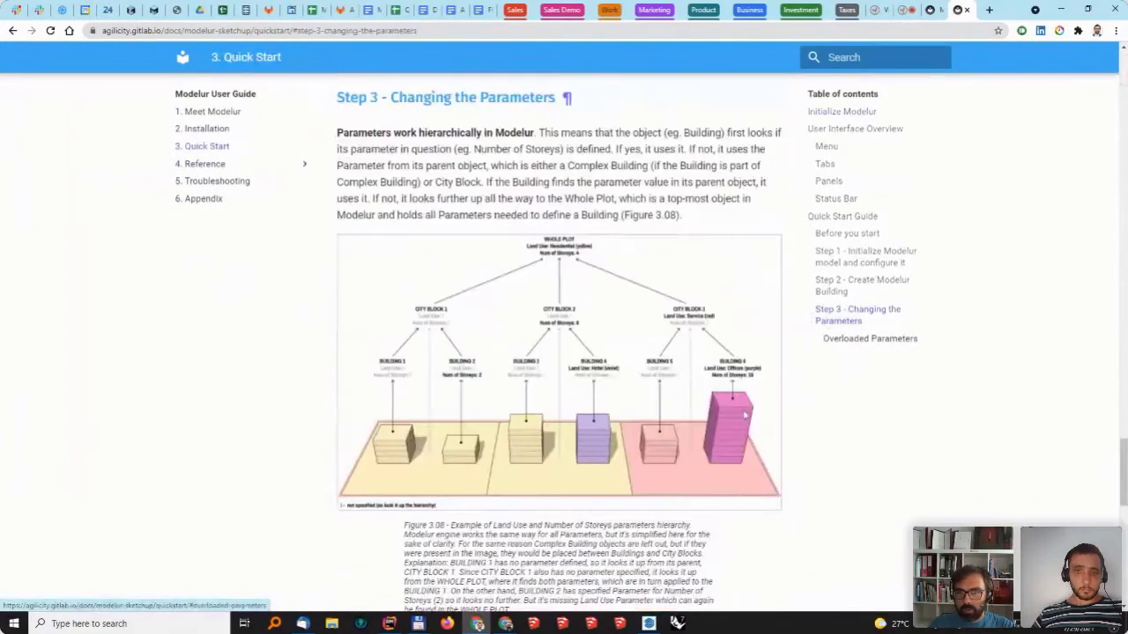
- Enlarge the page and examine the diagram of the parameter hierarchy between Whole Plot, City Blocks and Buildings
key("ctrl+plus")
scroll(657, 440, "down", 1)
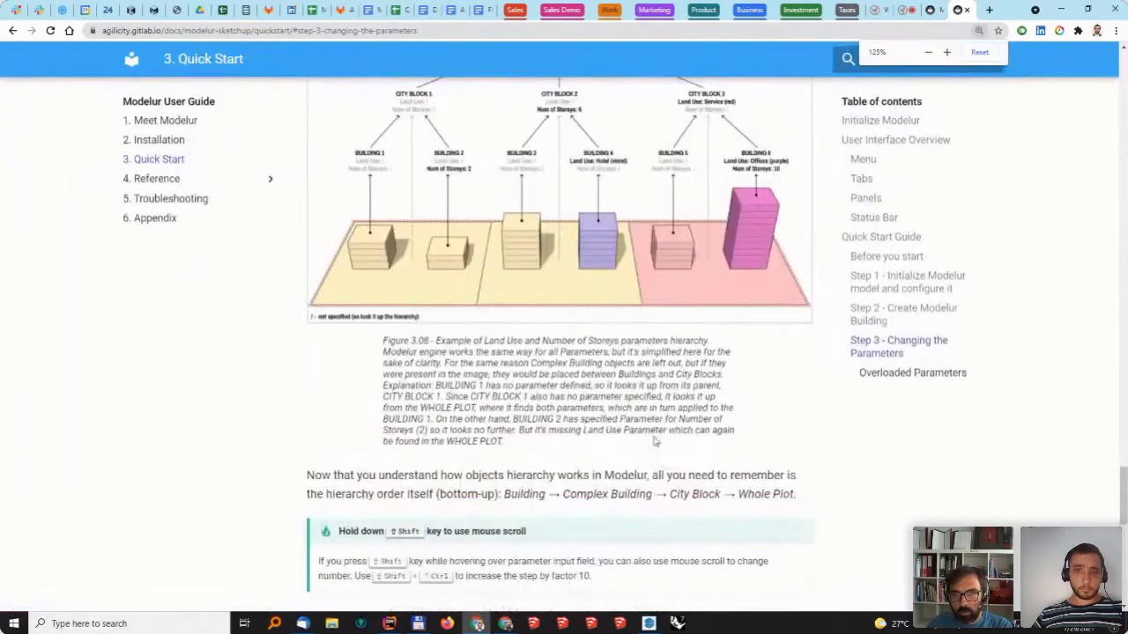
key("ctrl+plus")
key("ctrl+plus")
key("ctrl+plus")
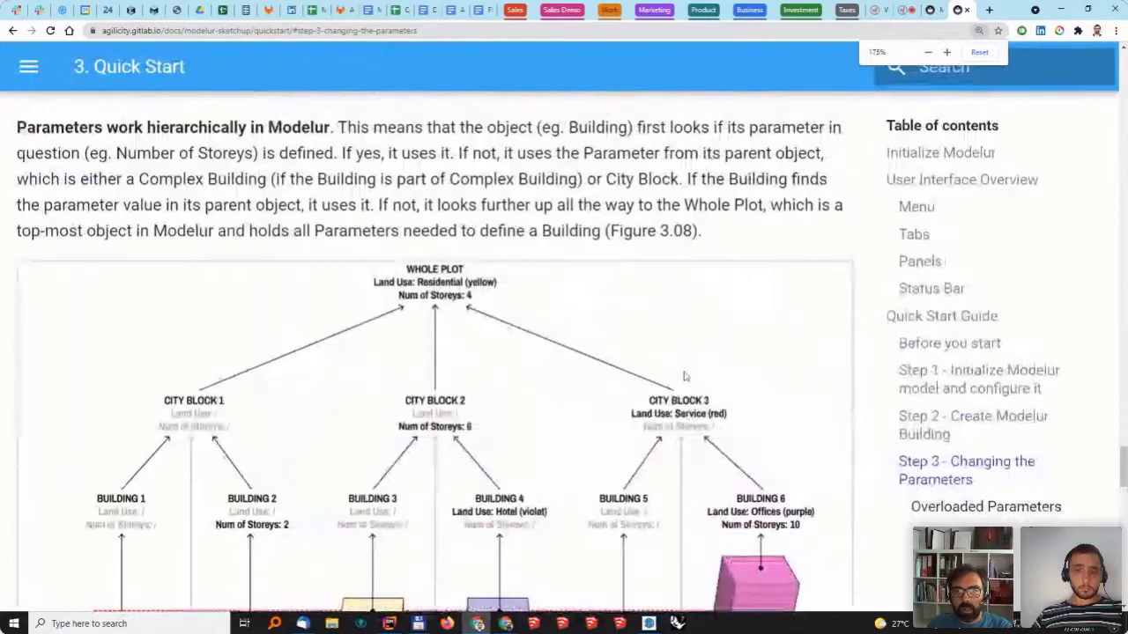
scroll(684, 370, "down", 2)
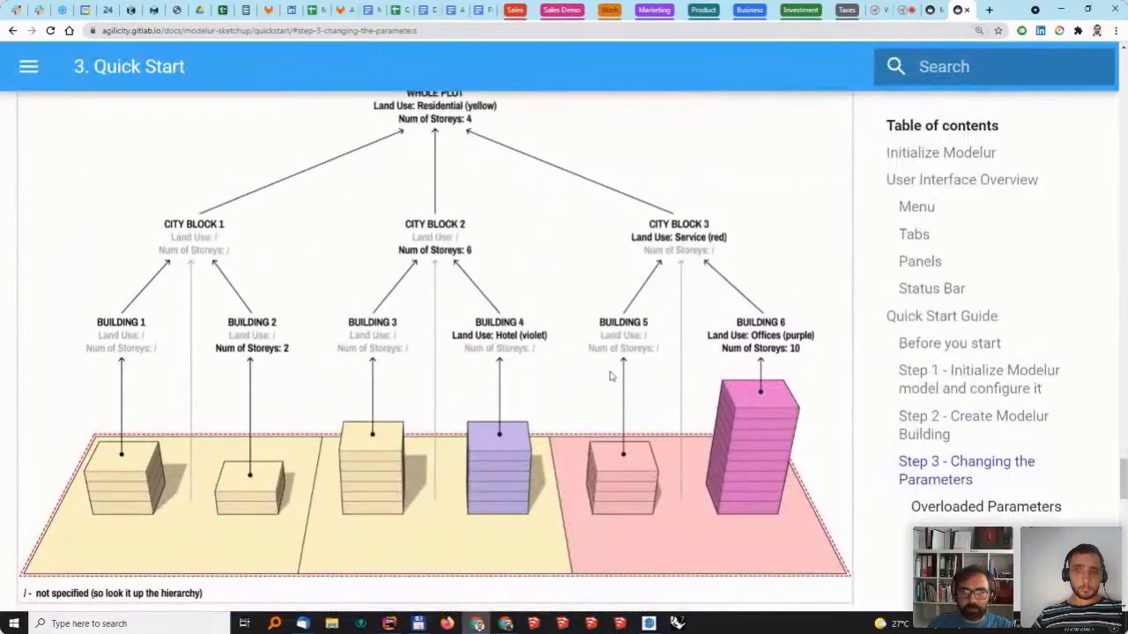
scroll(610, 377, "up", 1)
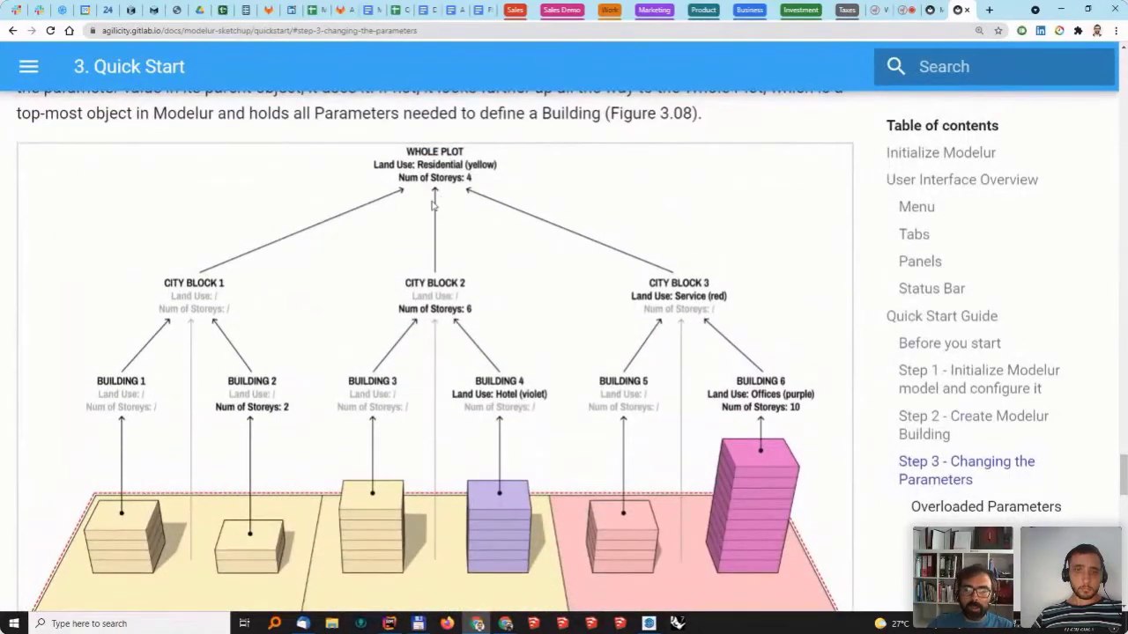
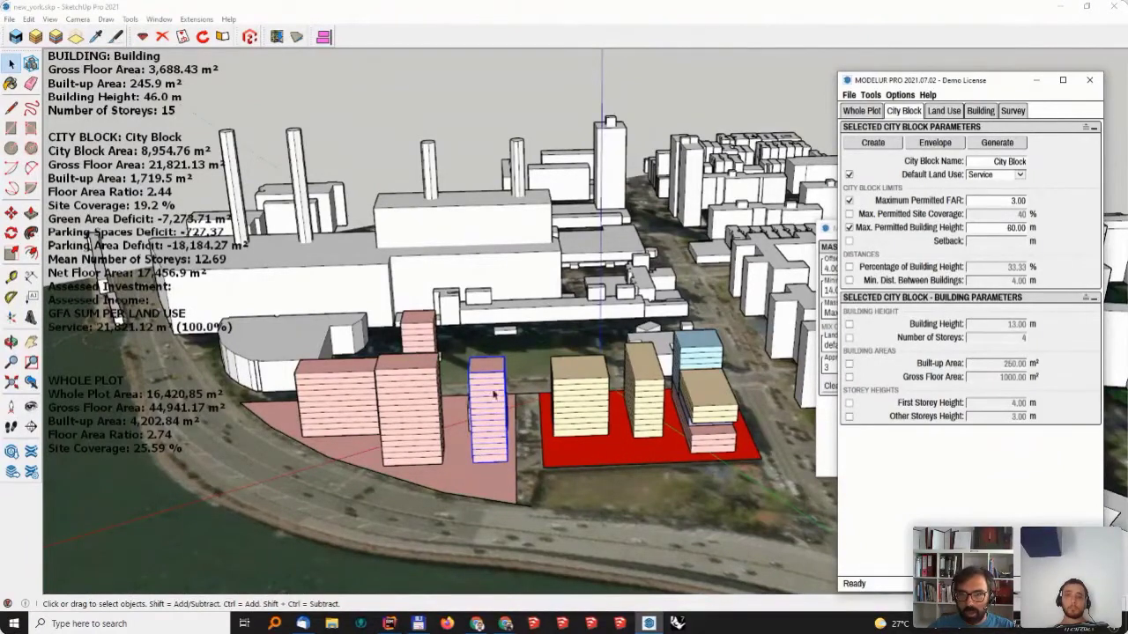
- Enable the number of storeys parameter for the waterfront city block's buildings and set it to 7
left_click(848, 338)
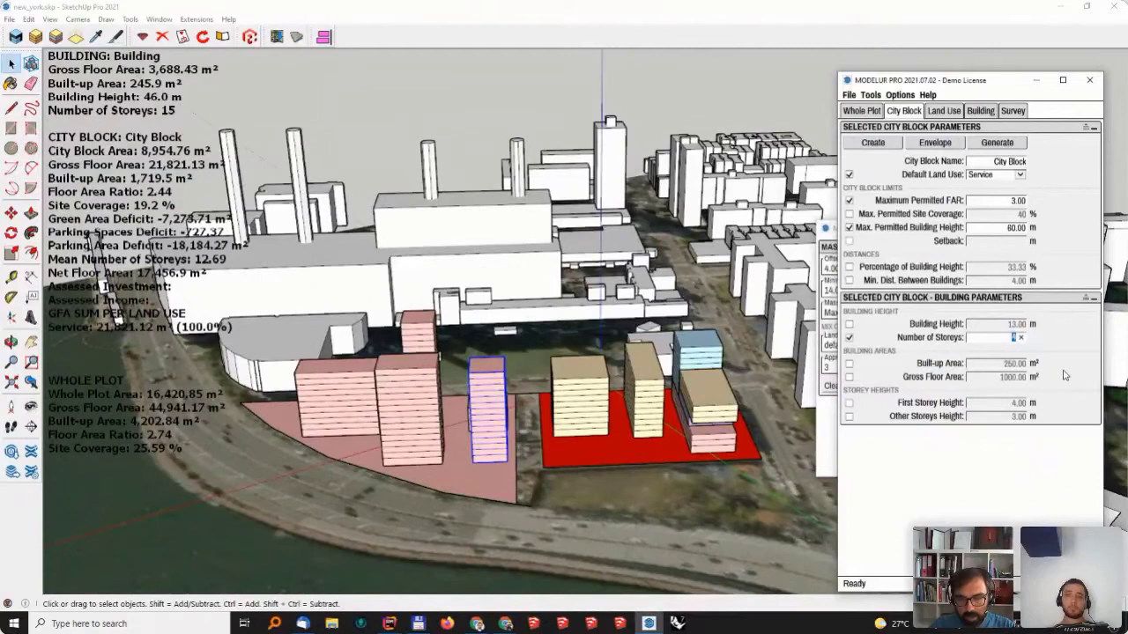
type("7")
key("Return")
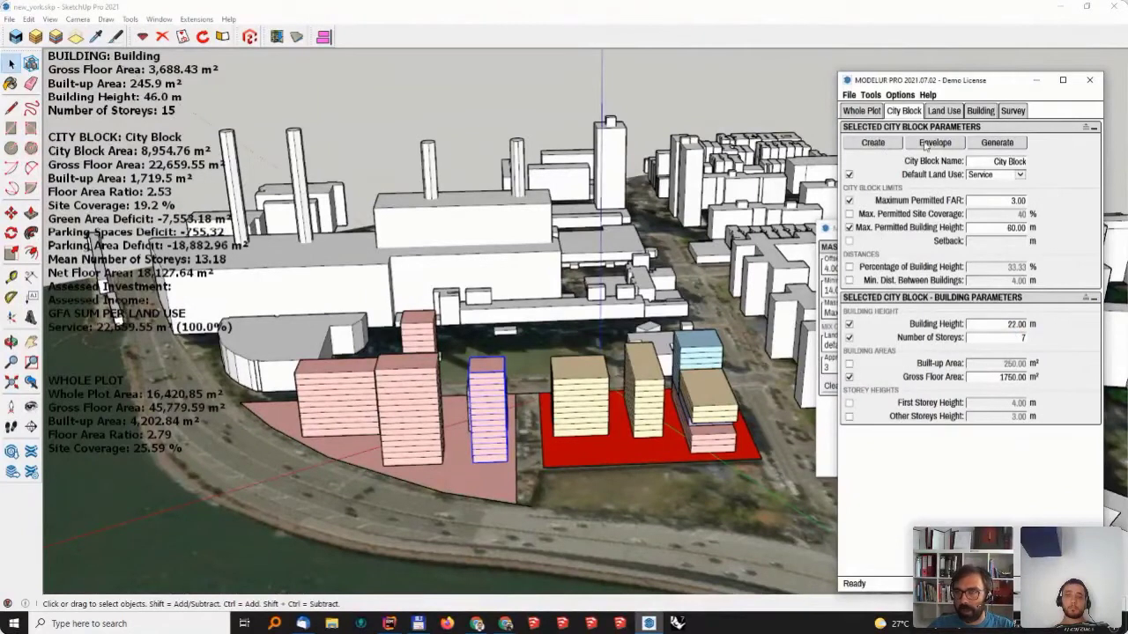
- Switch off the selected building's own height, storeys, built-up area and gross floor area values so it follows its city block
left_click(980, 111)
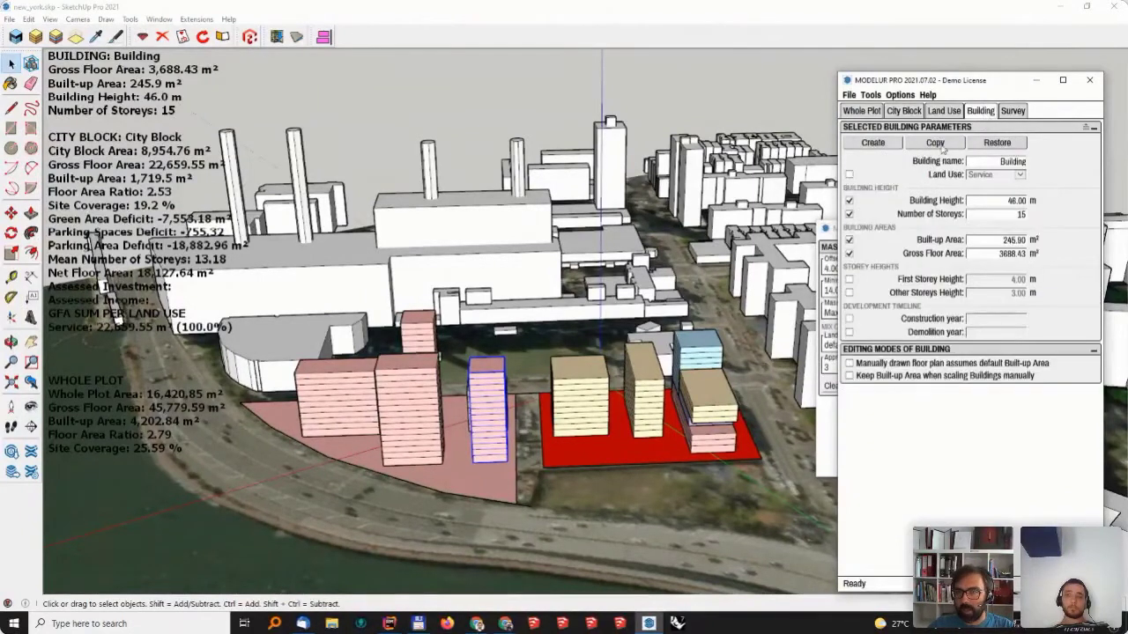
left_click(849, 201)
left_click(849, 239)
left_click(849, 254)
- Move the seven-storey building back and forth between the waterfront and residential city blocks, leaving it on the residential block
scroll(529, 405, "up", 3)
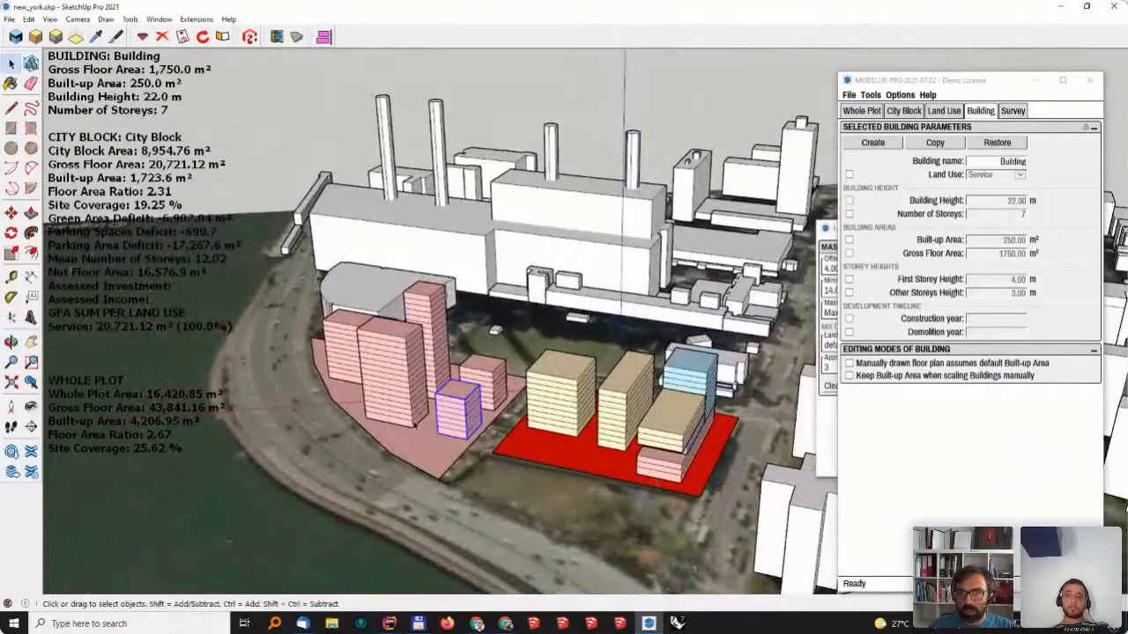
scroll(465, 382, "up", 3)
middle_click_drag(461, 473, 528, 441)
key("m")
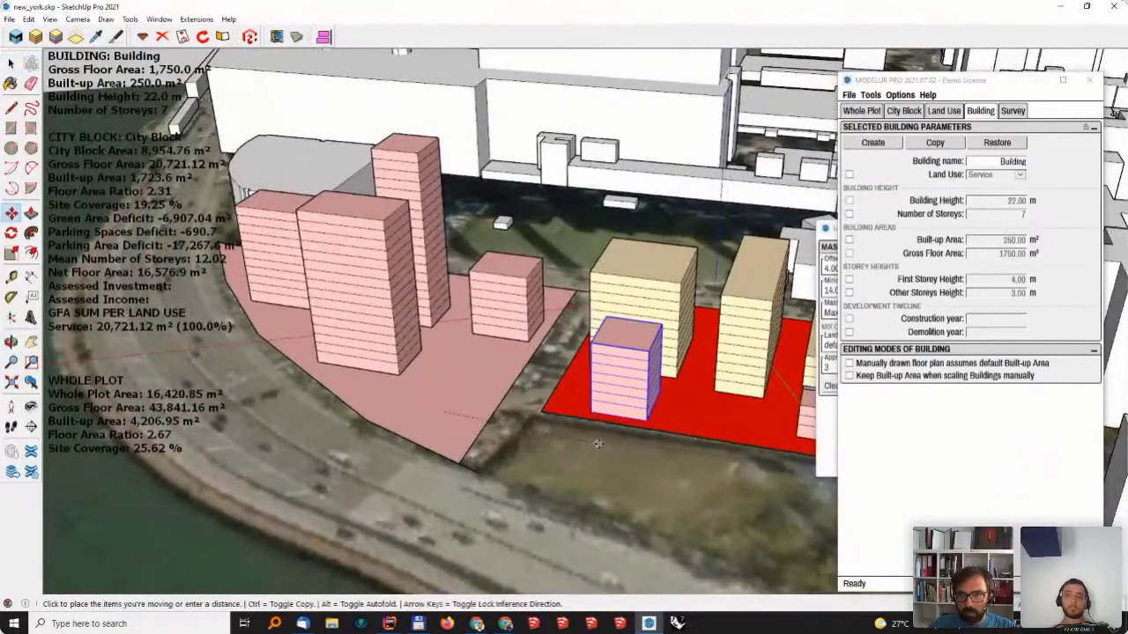
left_click(641, 443)
left_click(635, 443)
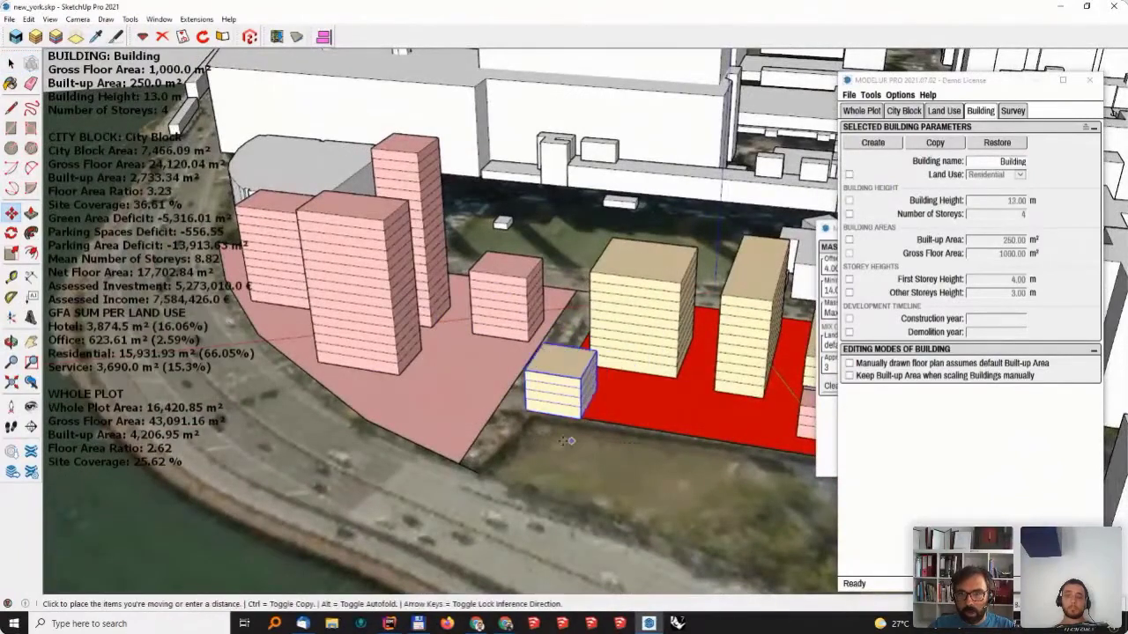
left_click(451, 443)
left_click(441, 444)
left_click(636, 425)
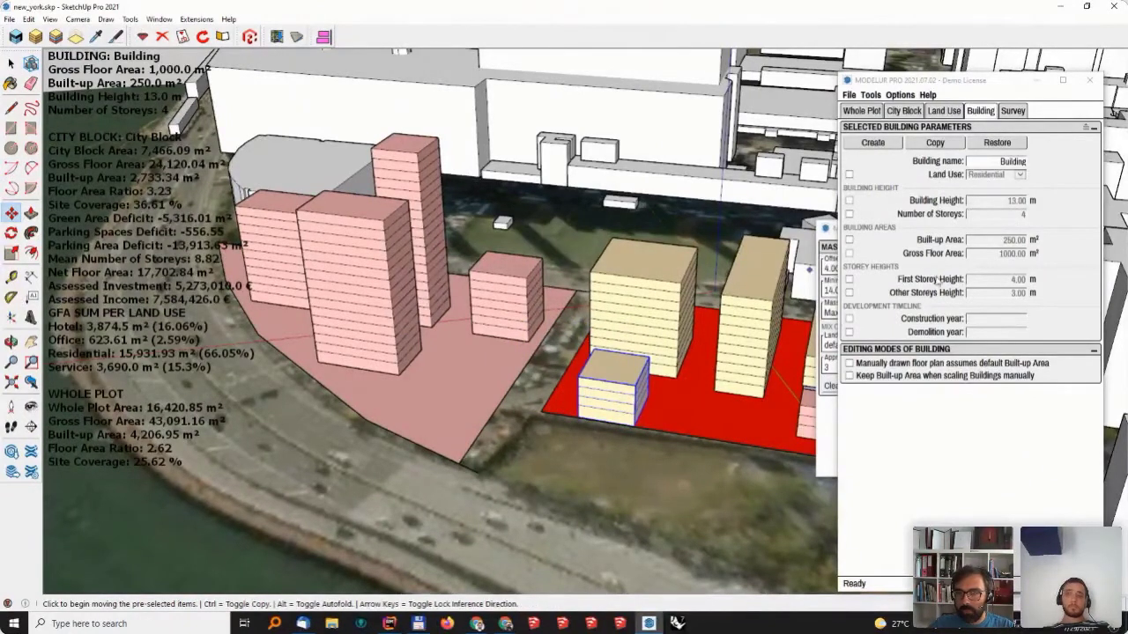
left_click(621, 453)
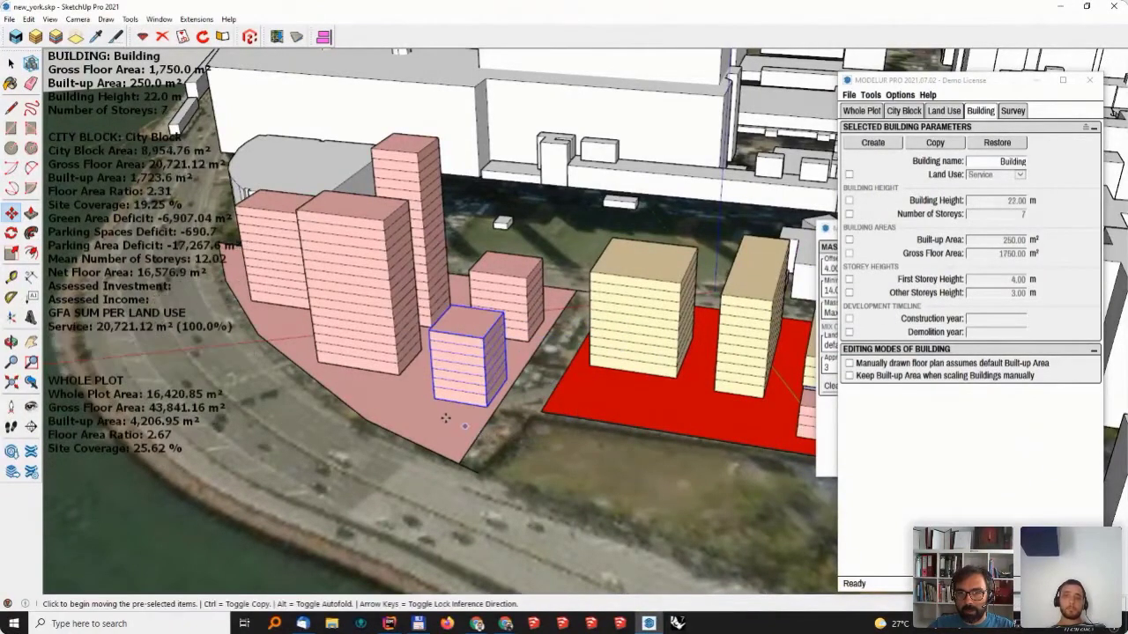
left_click(608, 418)
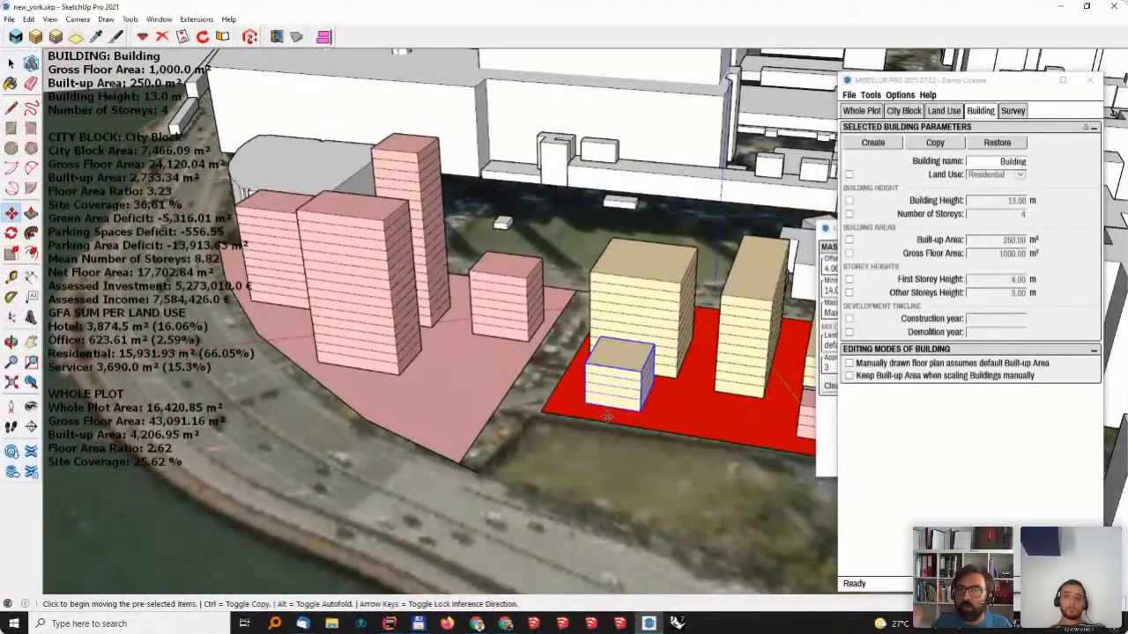
- Enable the number of storeys parameter for the moved building and set it to 9
left_click(1066, 206)
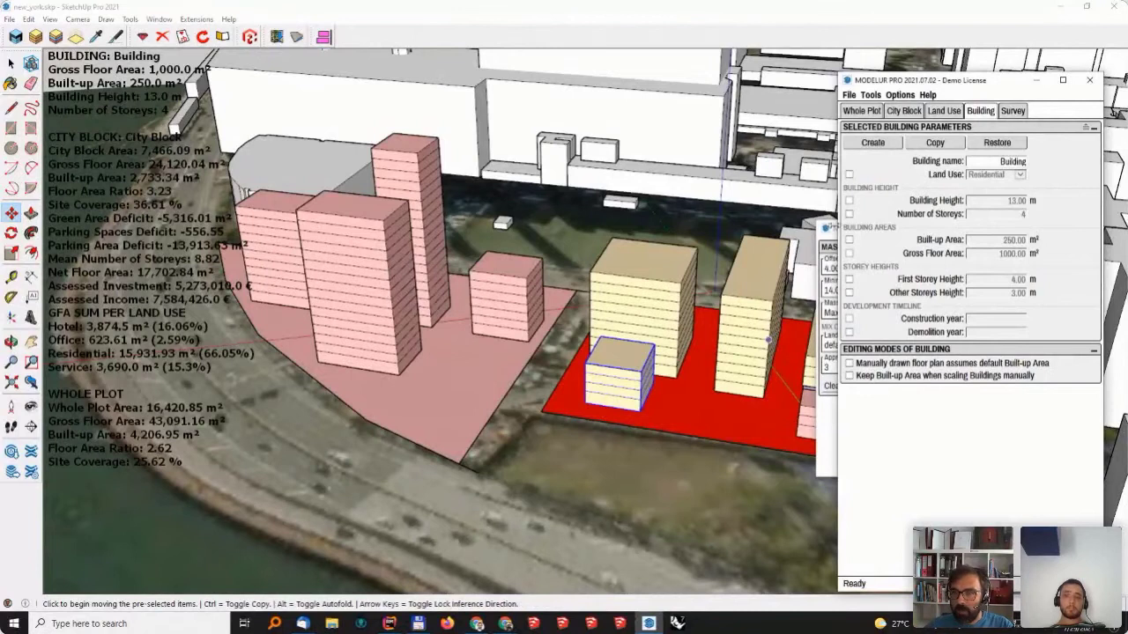
left_click(849, 214)
double_click(992, 214)
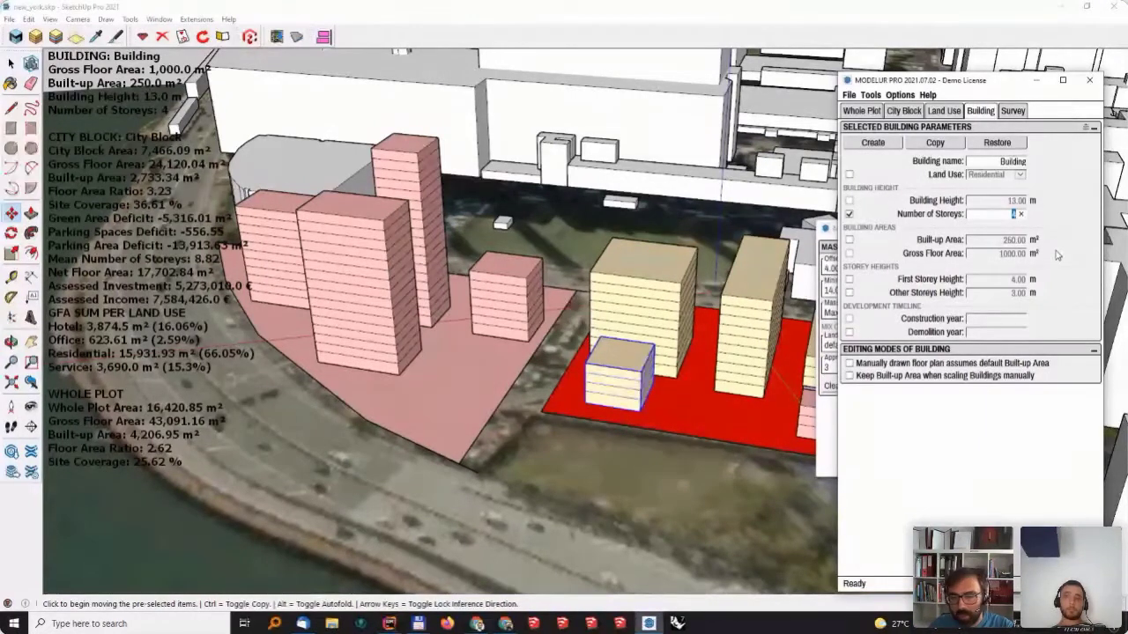
type("9")
key("Return")
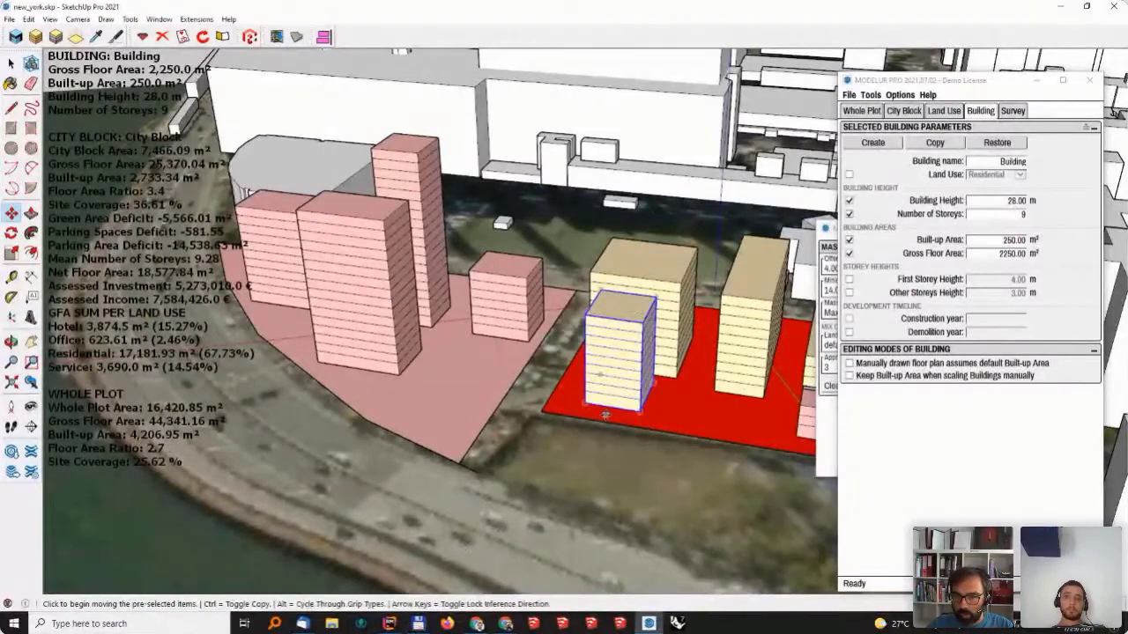
- Move the nine-storey building onto the waterfront city block and return it to the residential block
left_click(588, 426)
left_click(410, 432)
left_click(411, 425)
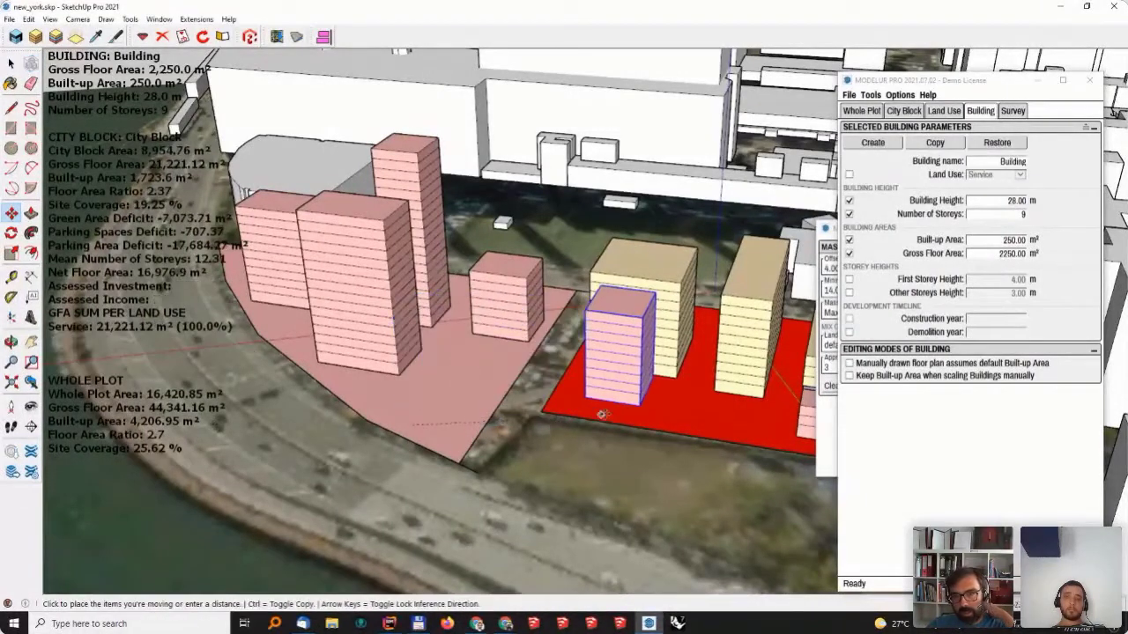
left_click(590, 419)
left_click(591, 419)
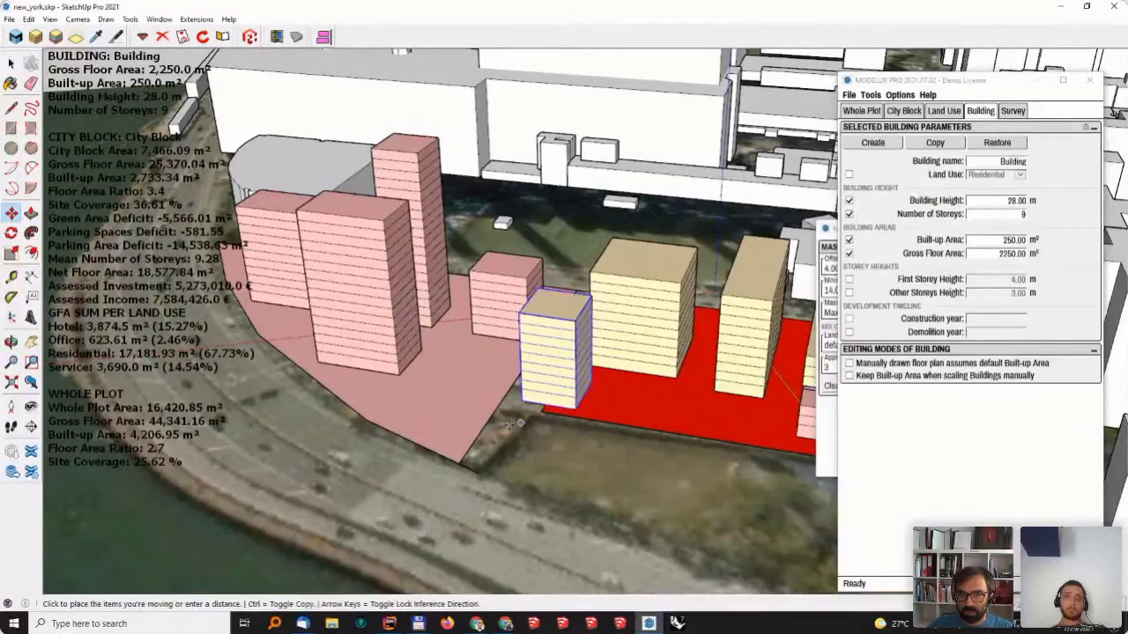
left_click(405, 431)
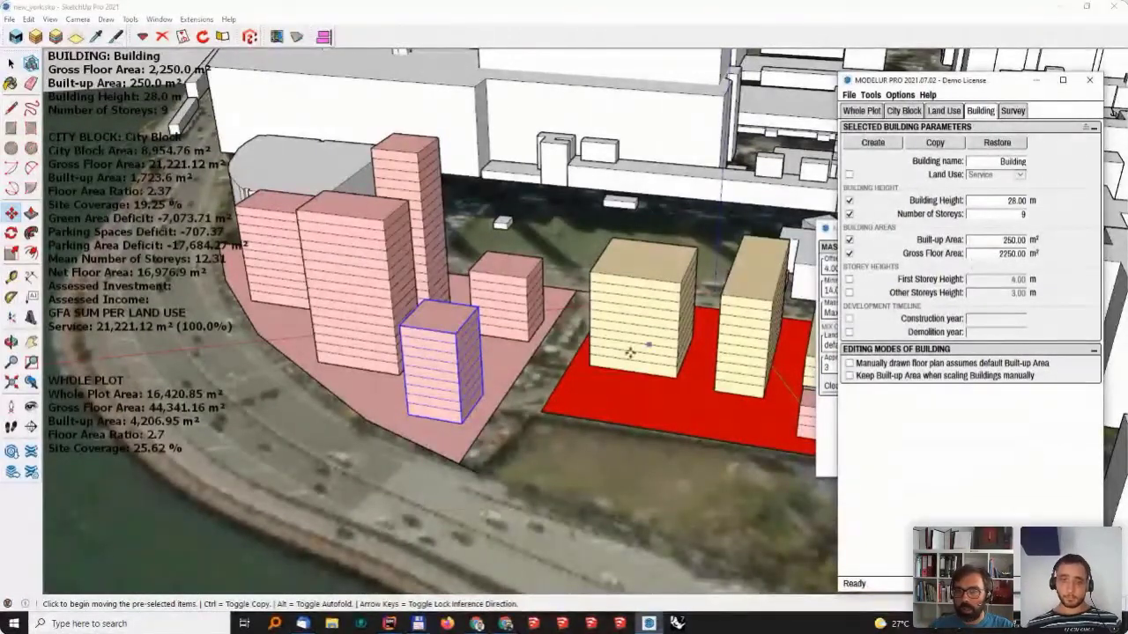
left_click(419, 439)
left_click(615, 426)
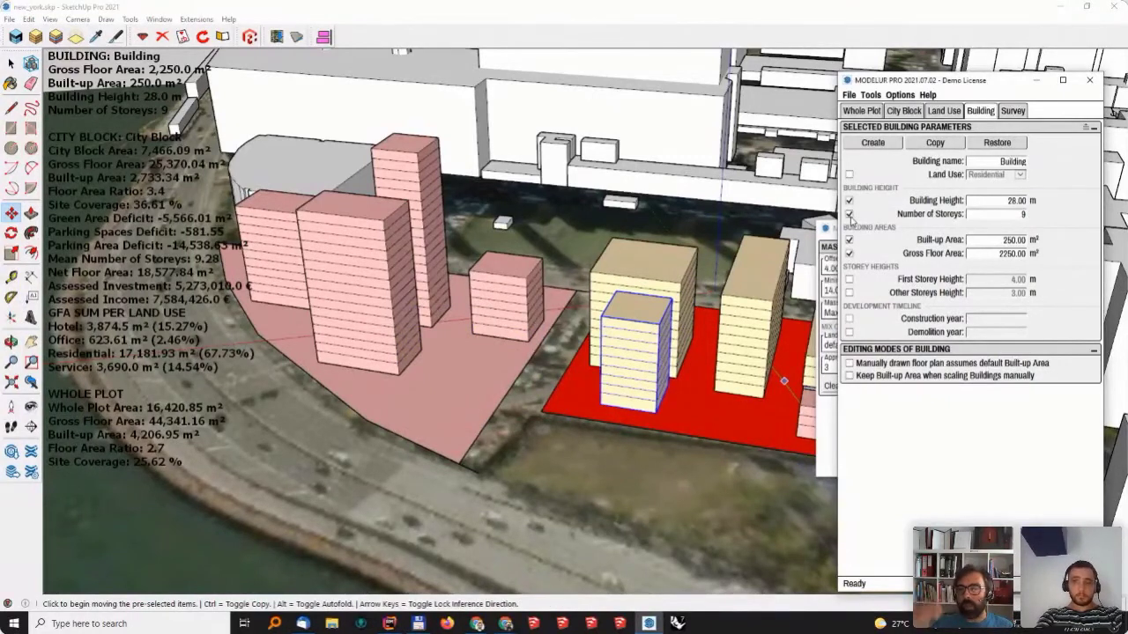
- Set the selected building's number of storeys to 35 and bring up the city block's limits
double_click(1012, 214)
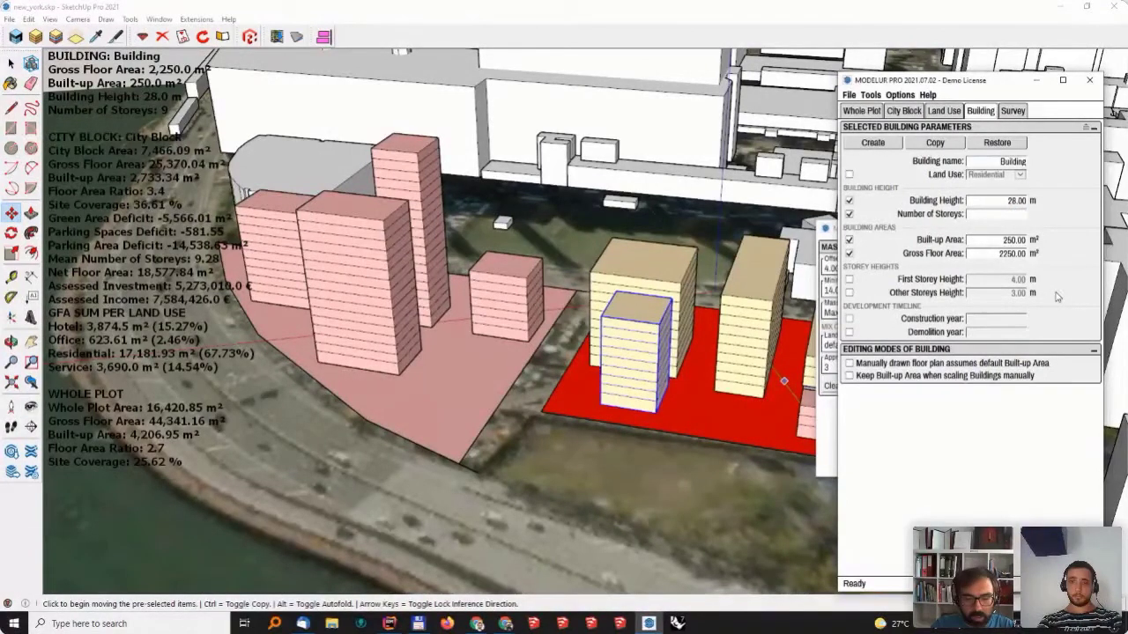
key("Return")
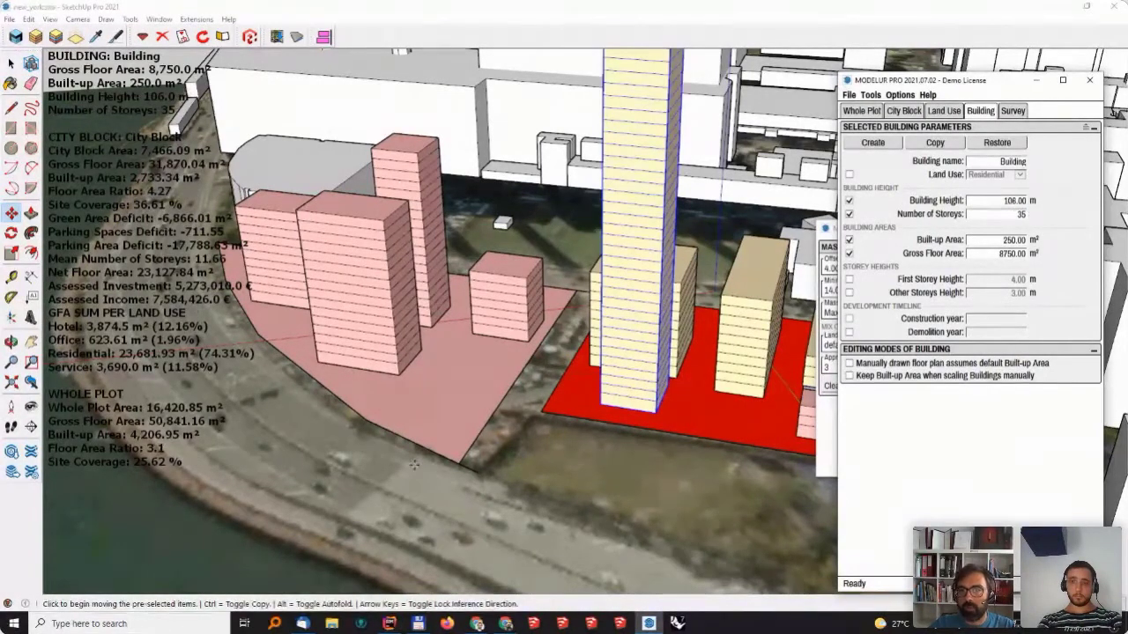
scroll(440, 322, "down", 3)
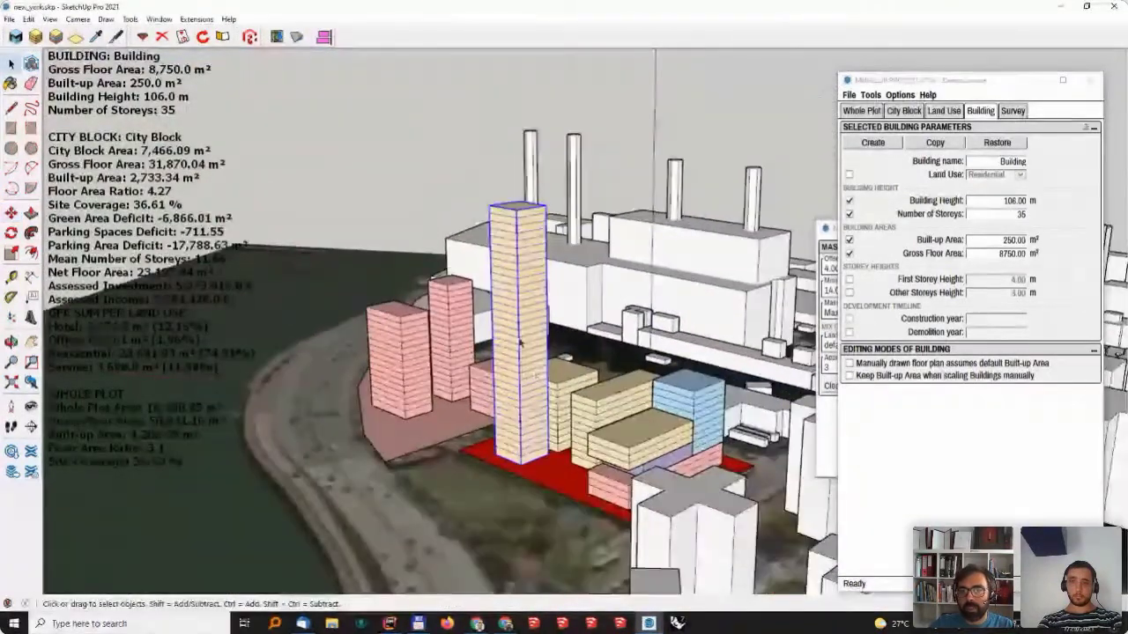
left_click(903, 110)
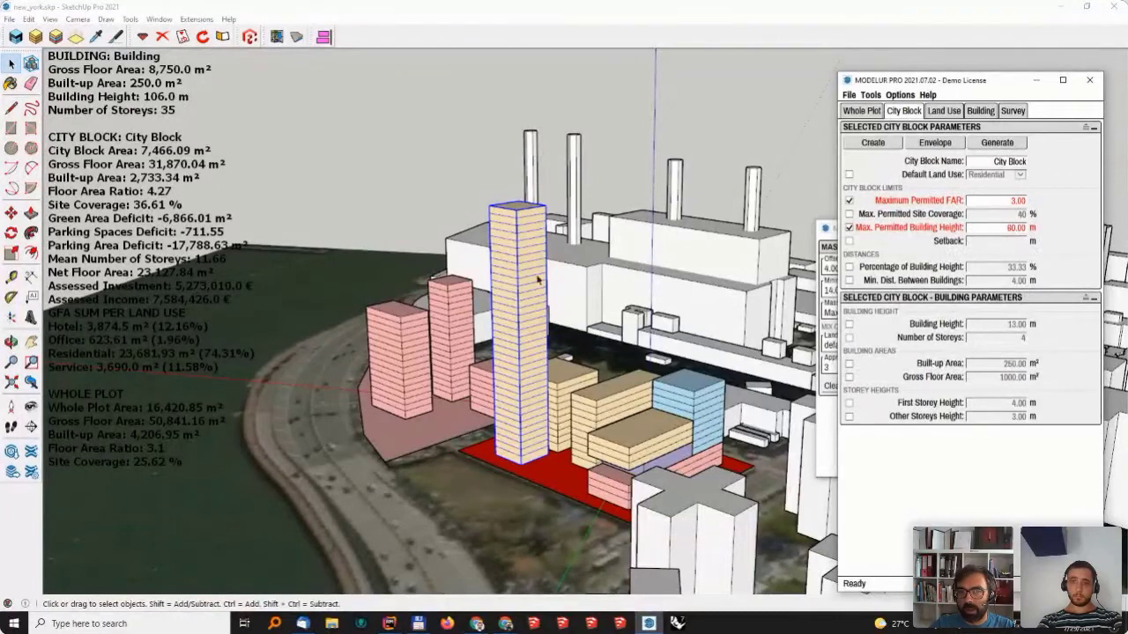
- Delete the ten-storey residential building beside the 35-storey tower and reselect the tower
left_click(565, 397)
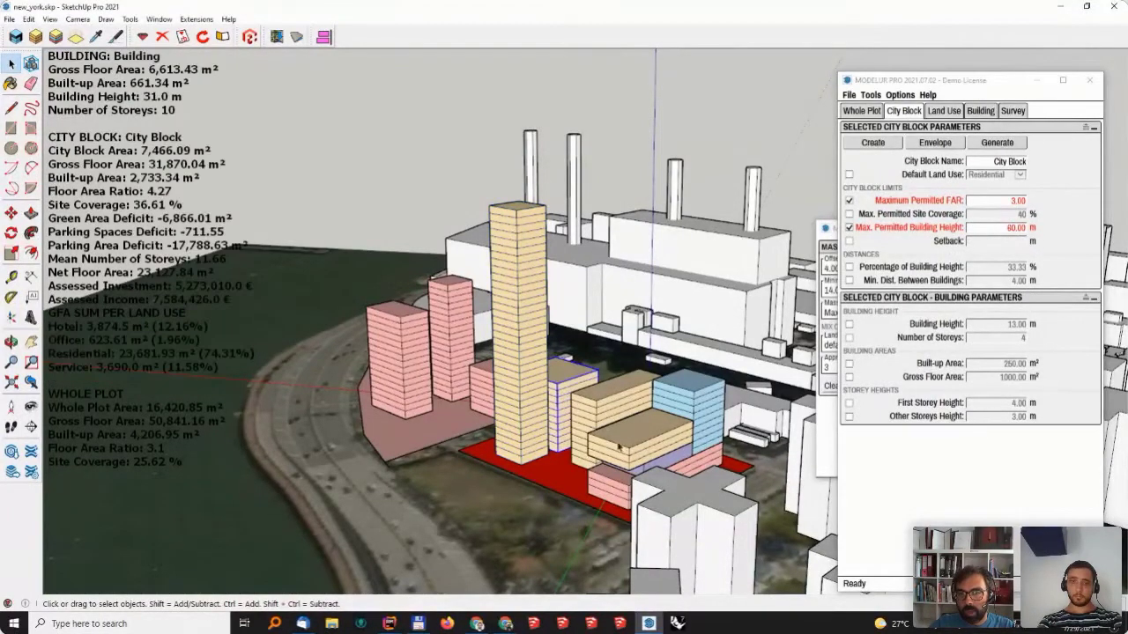
left_click(519, 308)
middle_click_drag(529, 317, 528, 128)
middle_click_drag(411, 424, 495, 351)
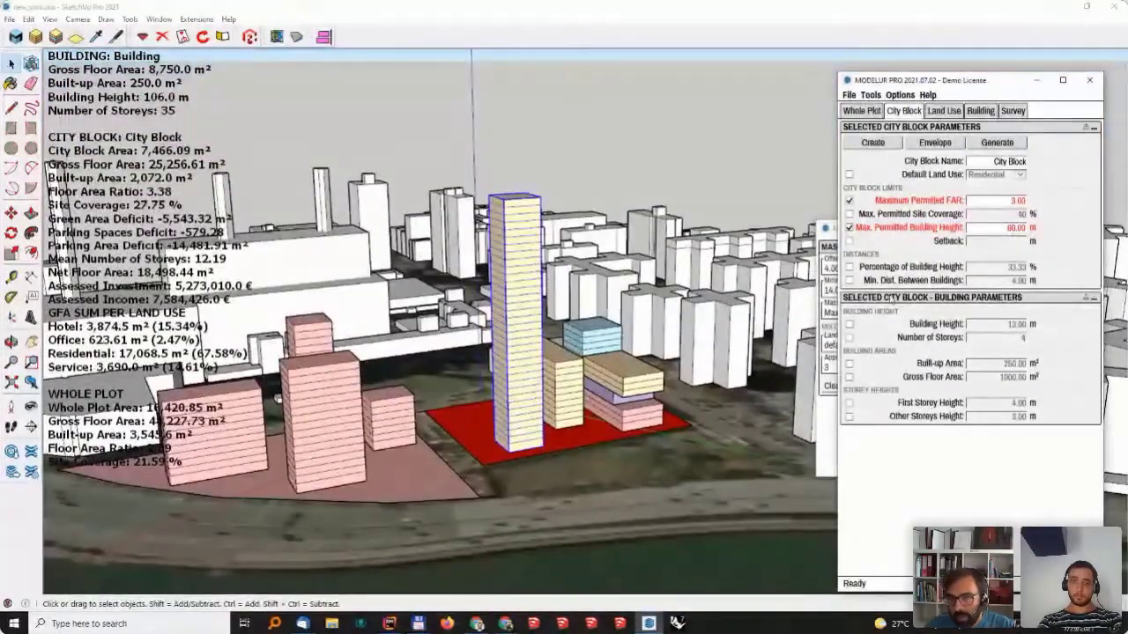
- Examine the residential city block and its tower against the permitted FAR and building height limits
left_click(530, 455)
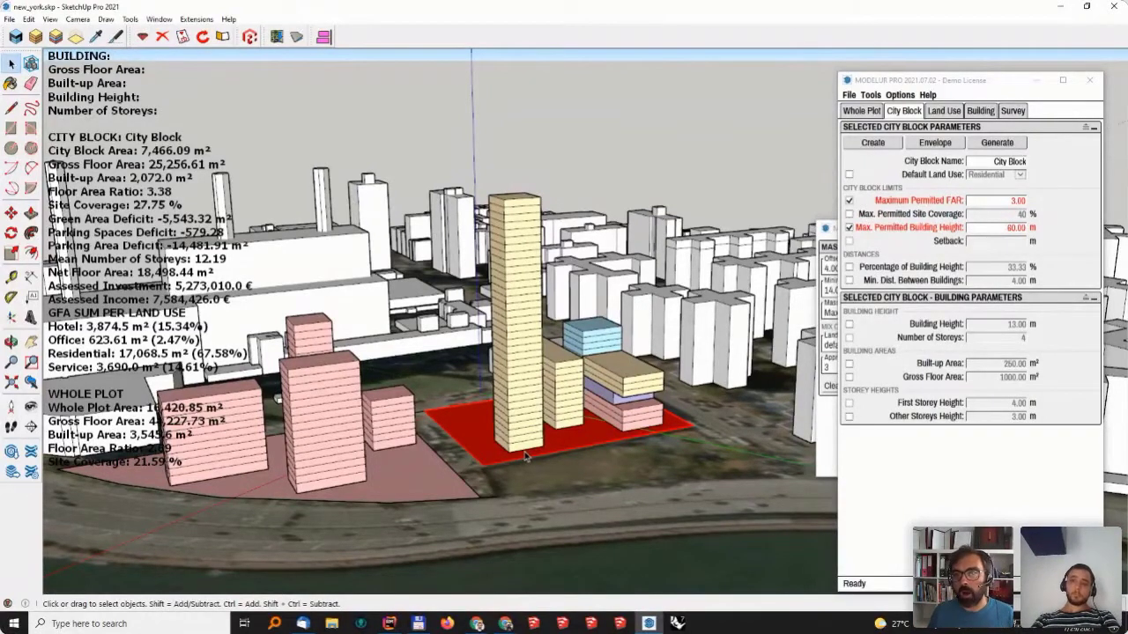
left_click(518, 376)
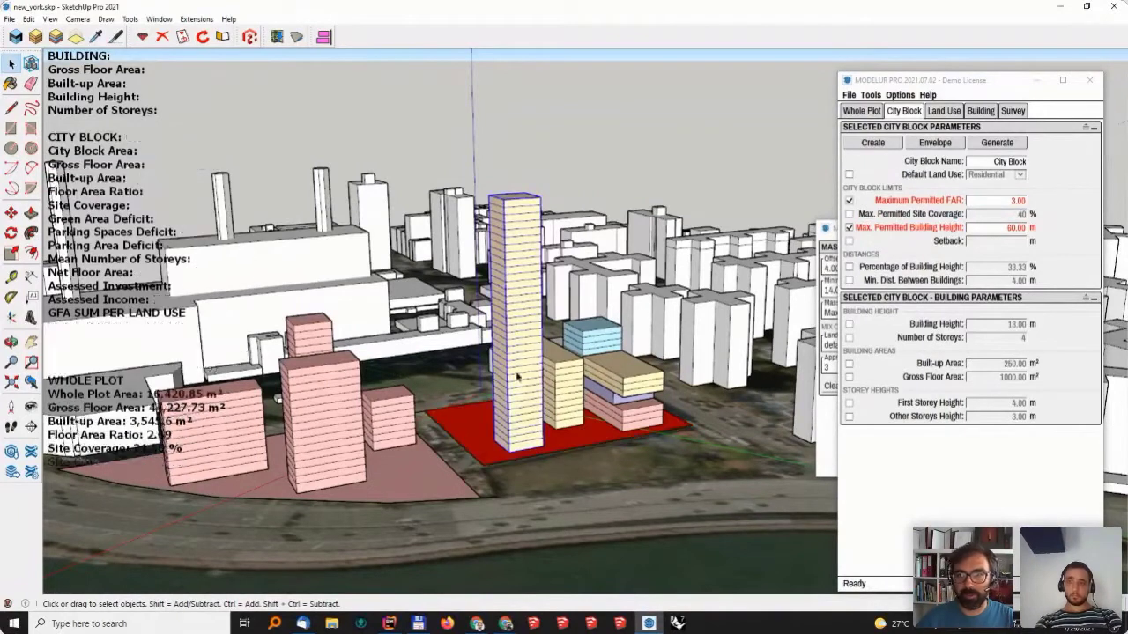
middle_click_drag(553, 343, 599, 388)
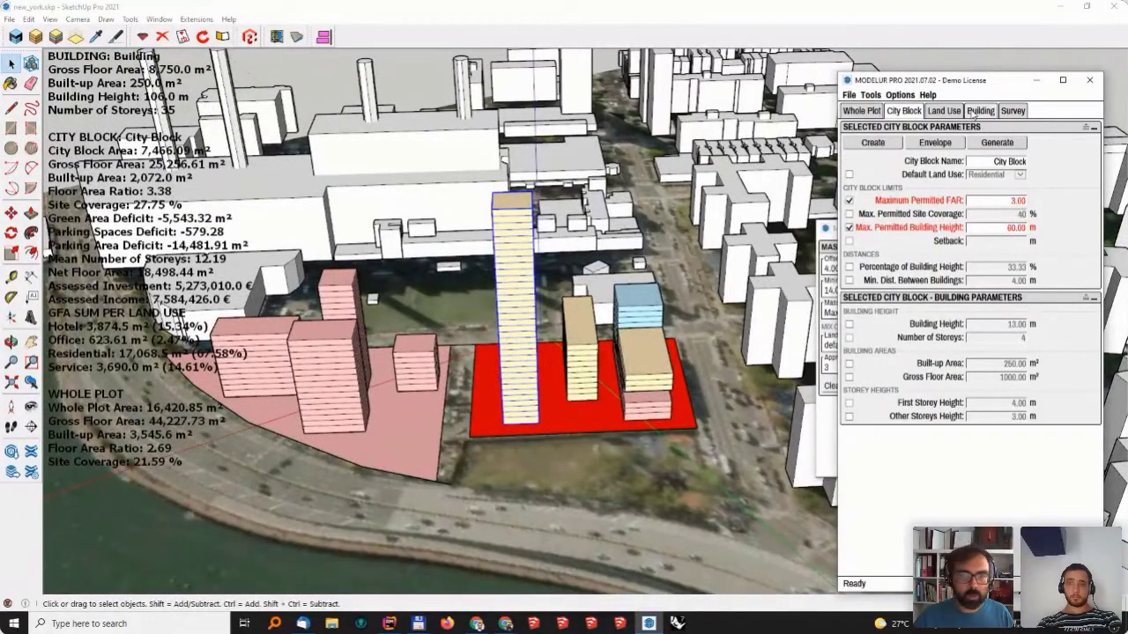
middle_click_drag(310, 417, 506, 348)
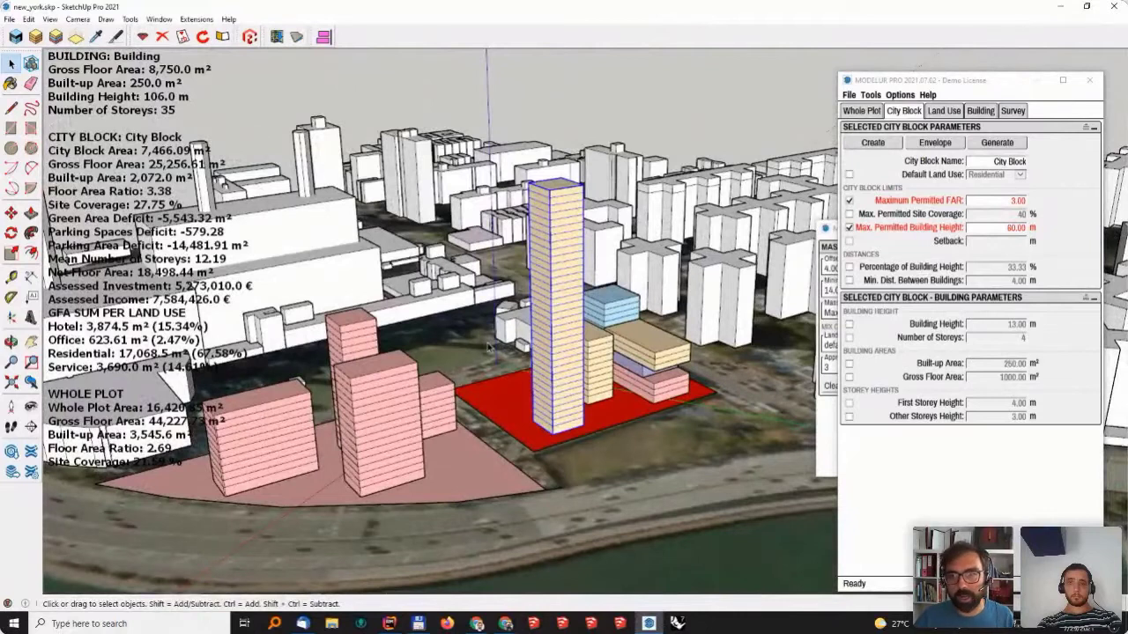
- Show SketchUp's default tray, close the massing generator options and move the Modelur window clear of the model
left_click(980, 112)
left_click_drag(994, 81, 760, 434)
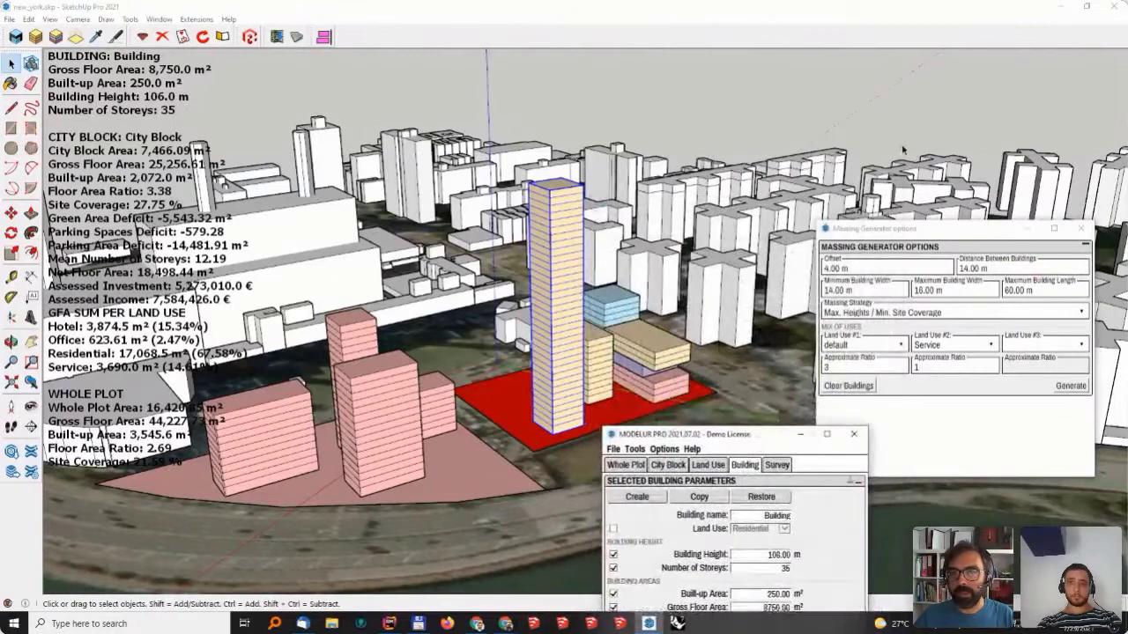
left_click(159, 19)
mouse_move(180, 30)
left_click(290, 32)
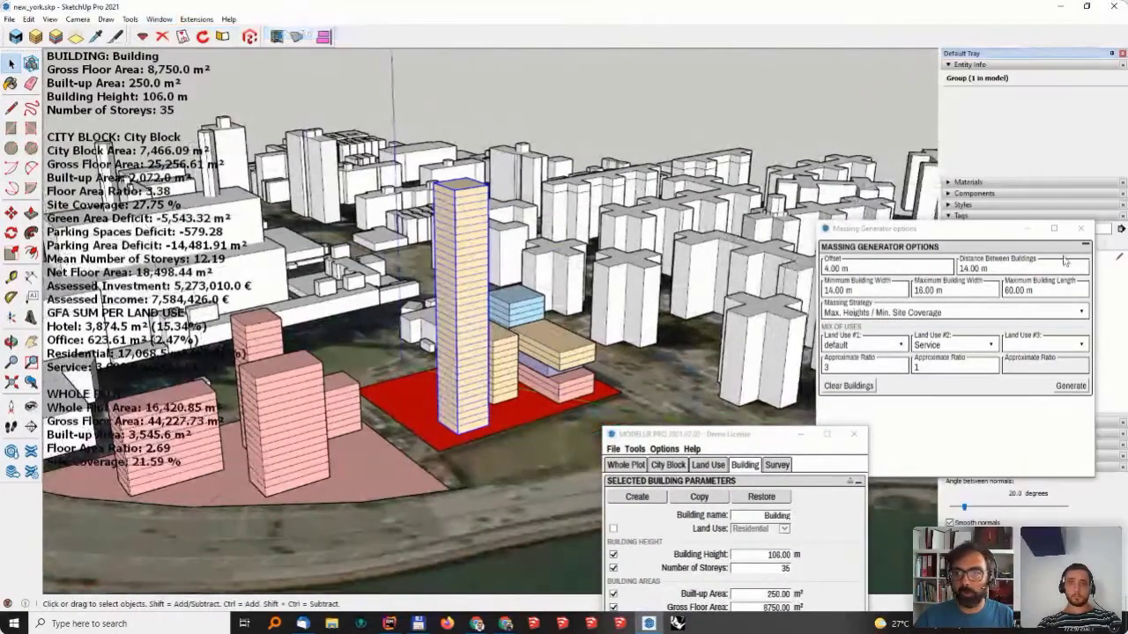
left_click(1081, 229)
middle_click_drag(674, 353, 670, 385)
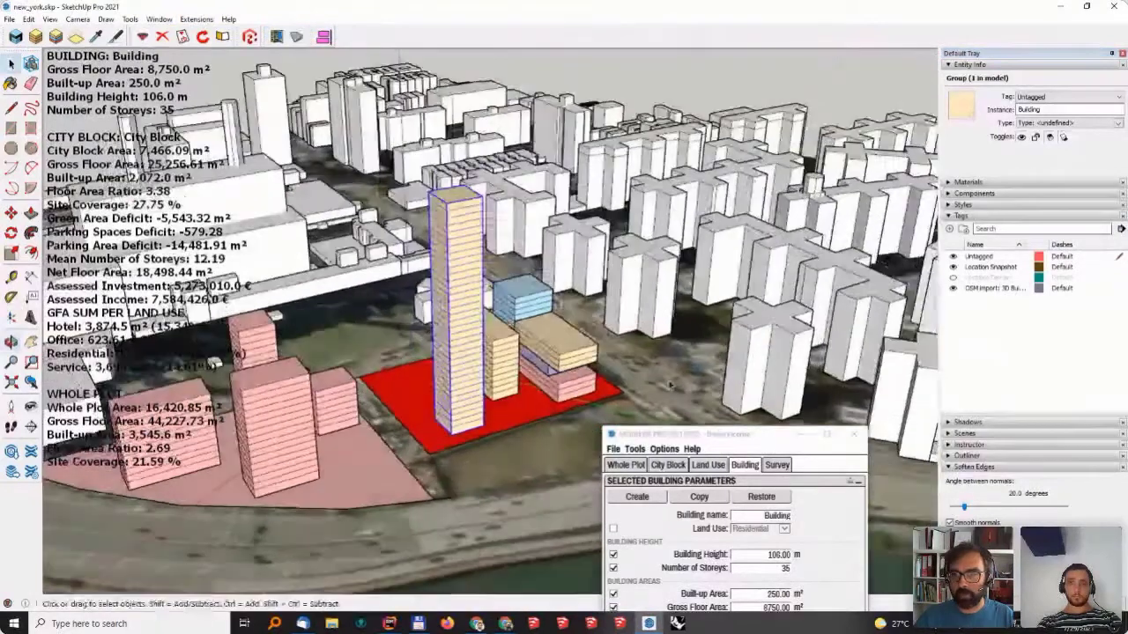
left_click_drag(723, 434, 722, 515)
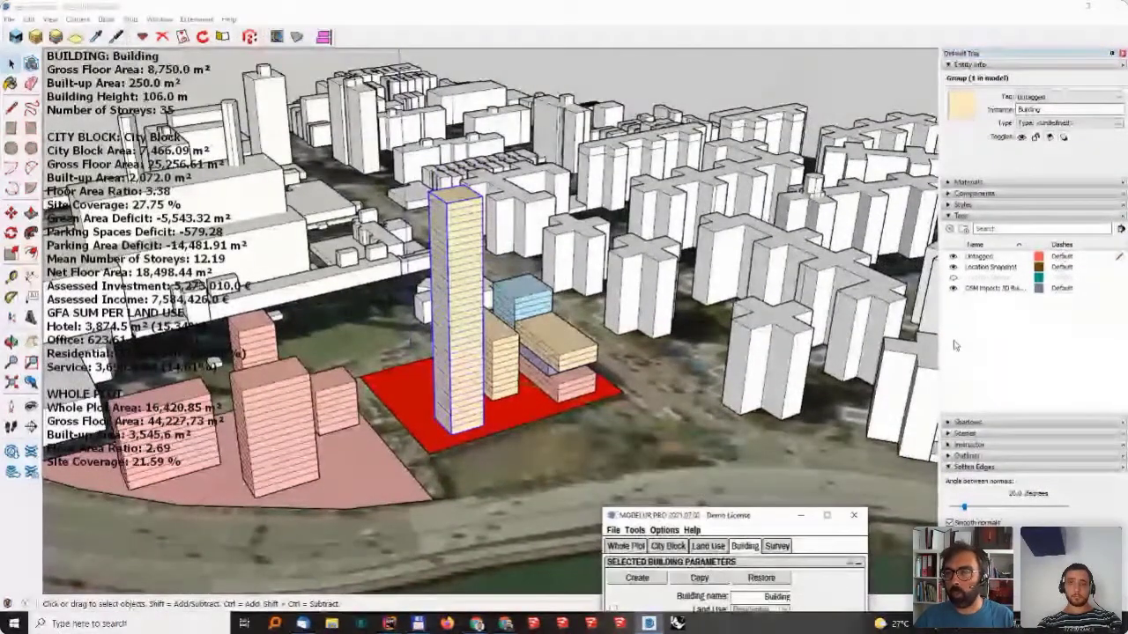
- Select all the buildings on the residential city block and create a new tag named Alt 1
middle_click_drag(401, 382, 467, 364)
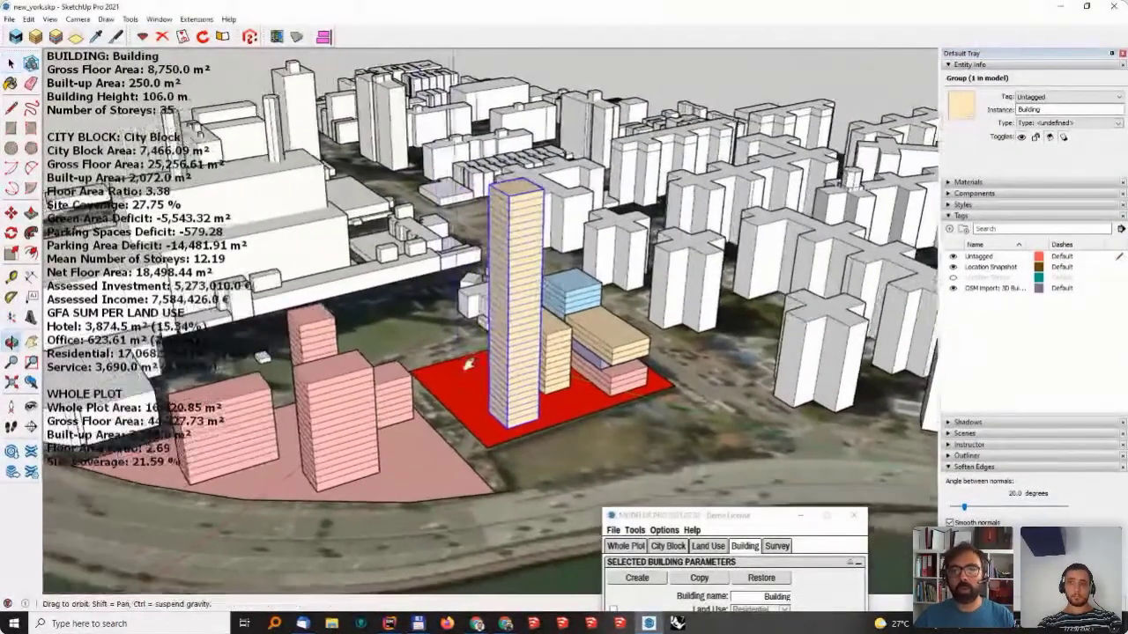
left_click(550, 361)
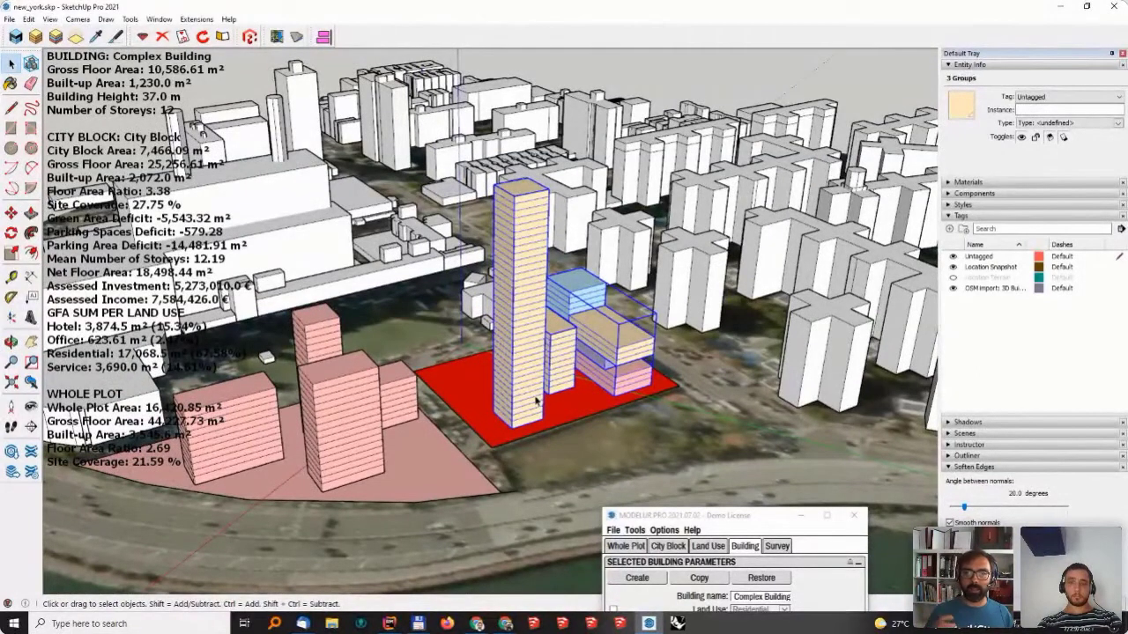
left_click_drag(768, 518, 700, 451)
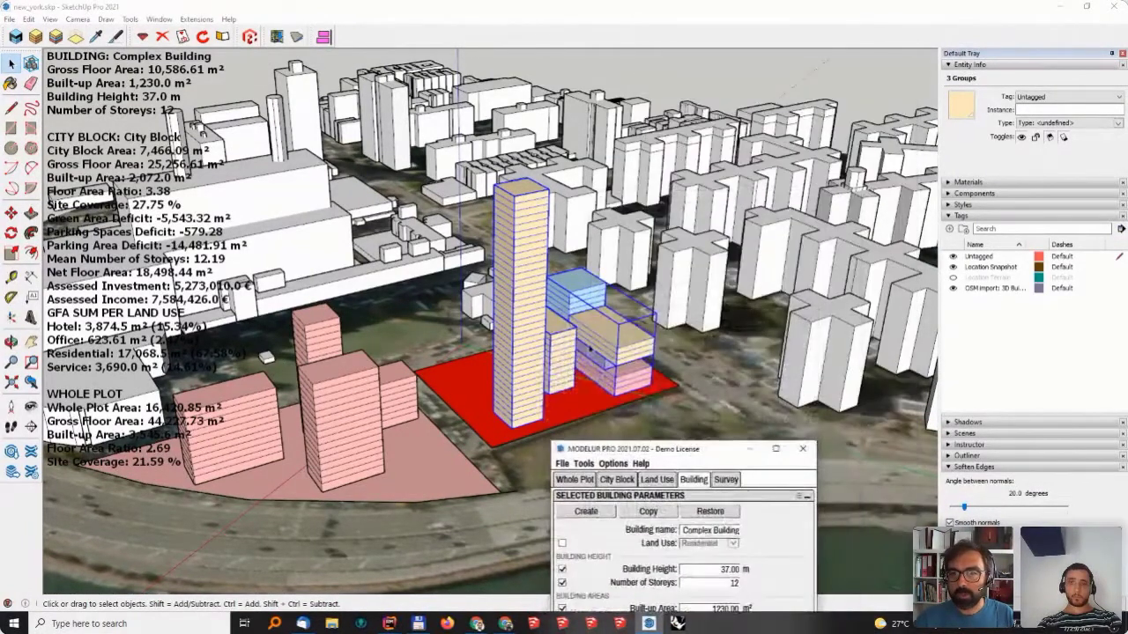
left_click(949, 228)
type("Alt")
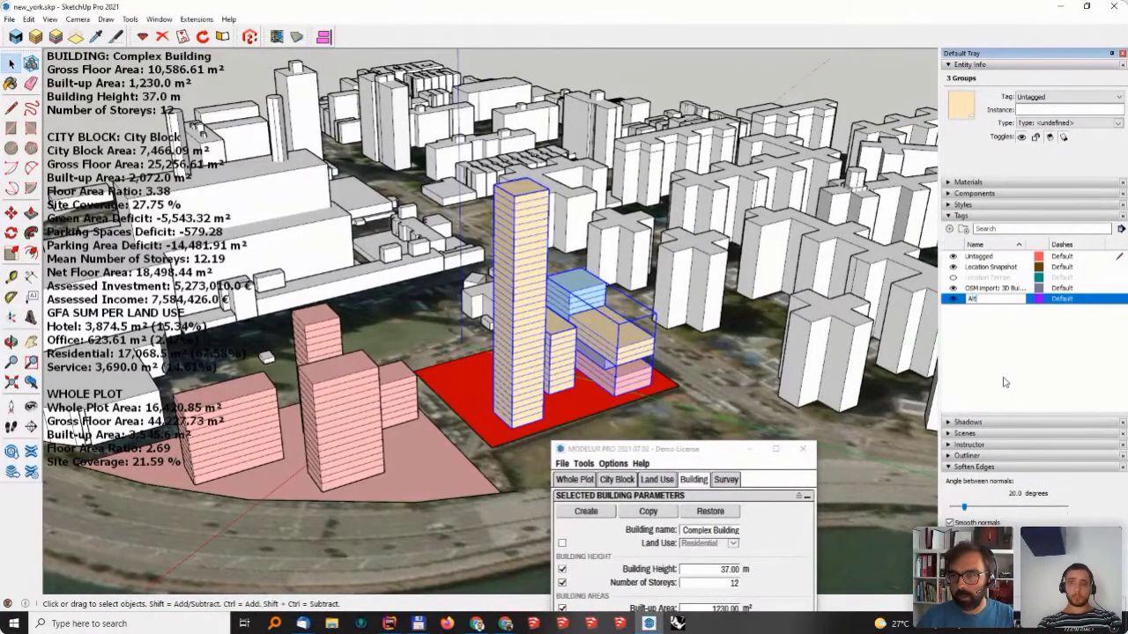
type(" 1")
key("Return")
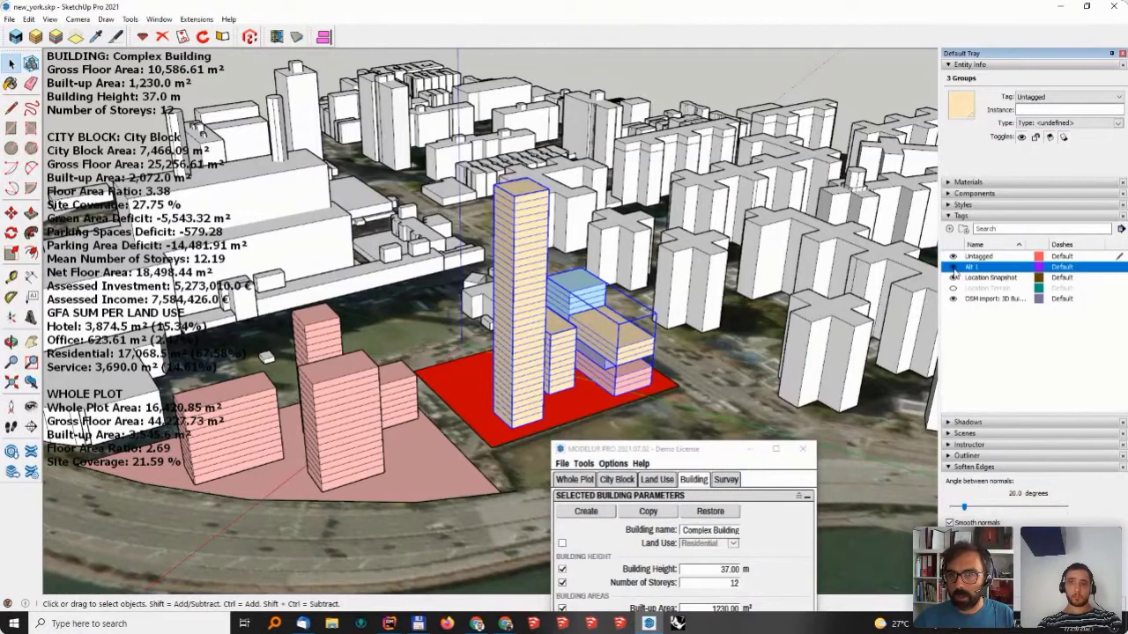
- Assign the selected buildings to the Alt 1 tag and hide that tag, leaving only the city block selected
left_click(1067, 97)
left_click(1050, 114)
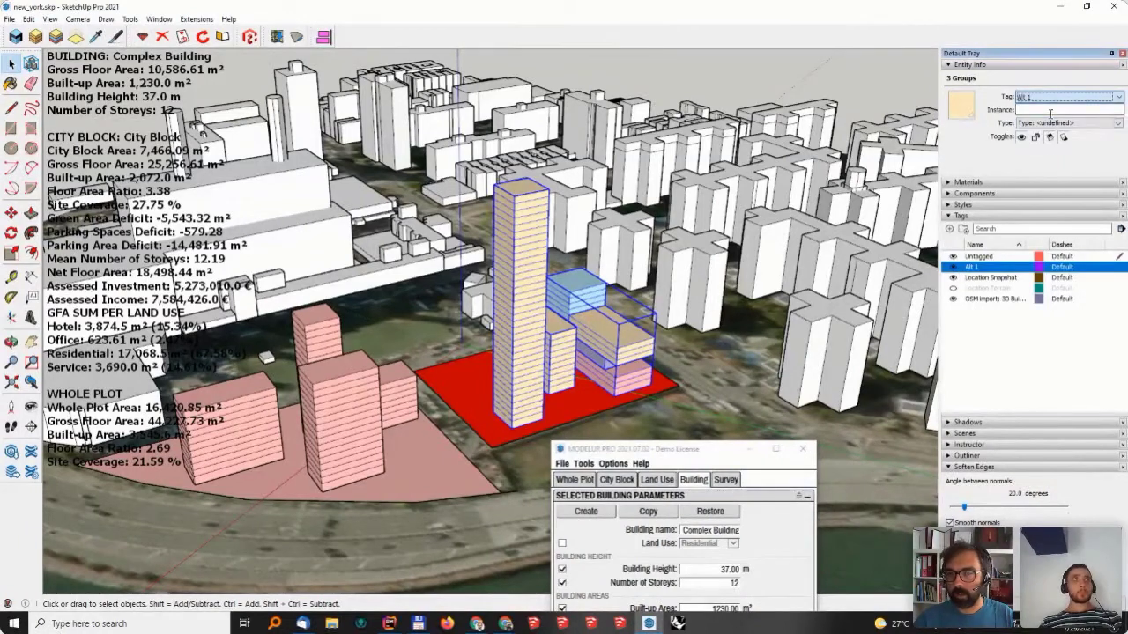
left_click(952, 266)
left_click(529, 379)
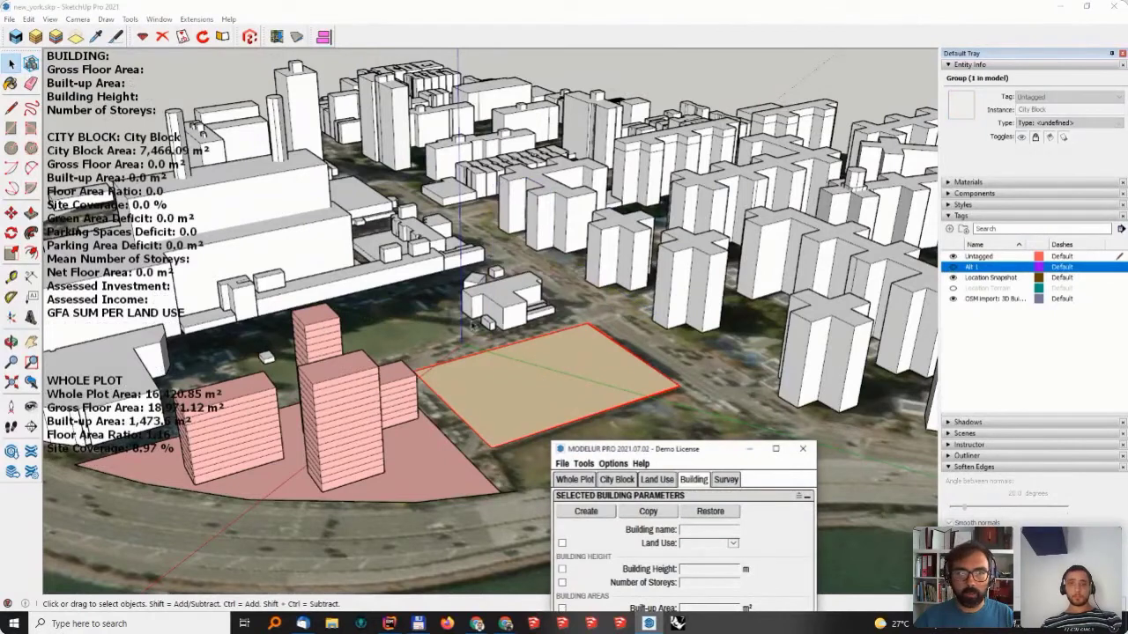
- Show the Alt 1 tag to check the city block's figures with its buildings, and hide it again
middle_click_drag(474, 326, 330, 172)
middle_click_drag(307, 404, 237, 333)
scroll(307, 275, "down", 3)
scroll(237, 333, "up", 2)
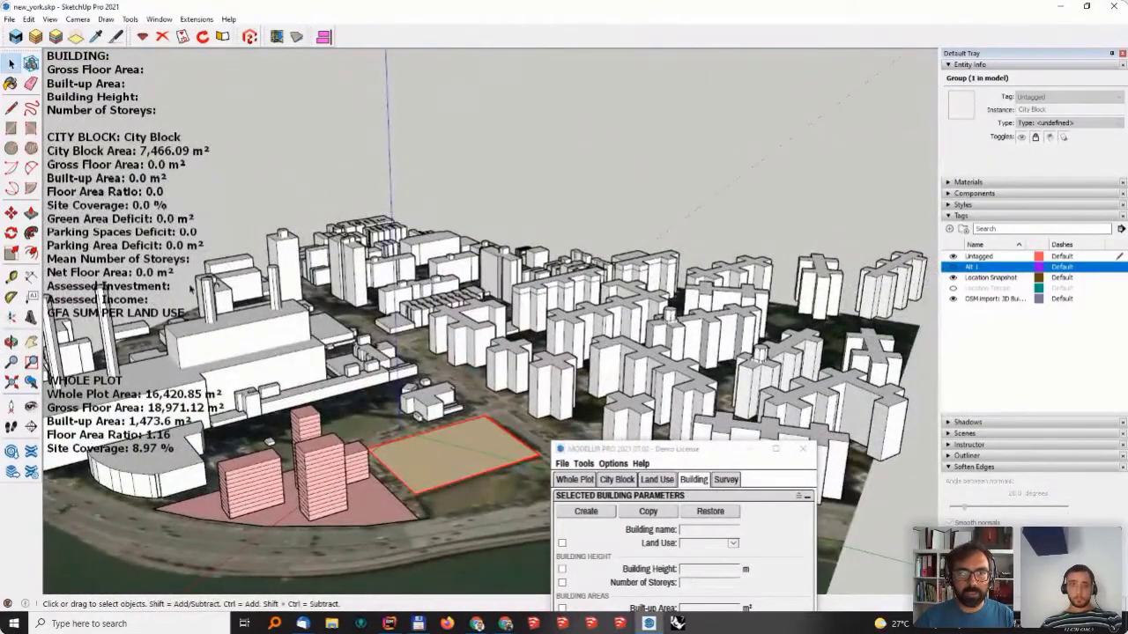
left_click(953, 267)
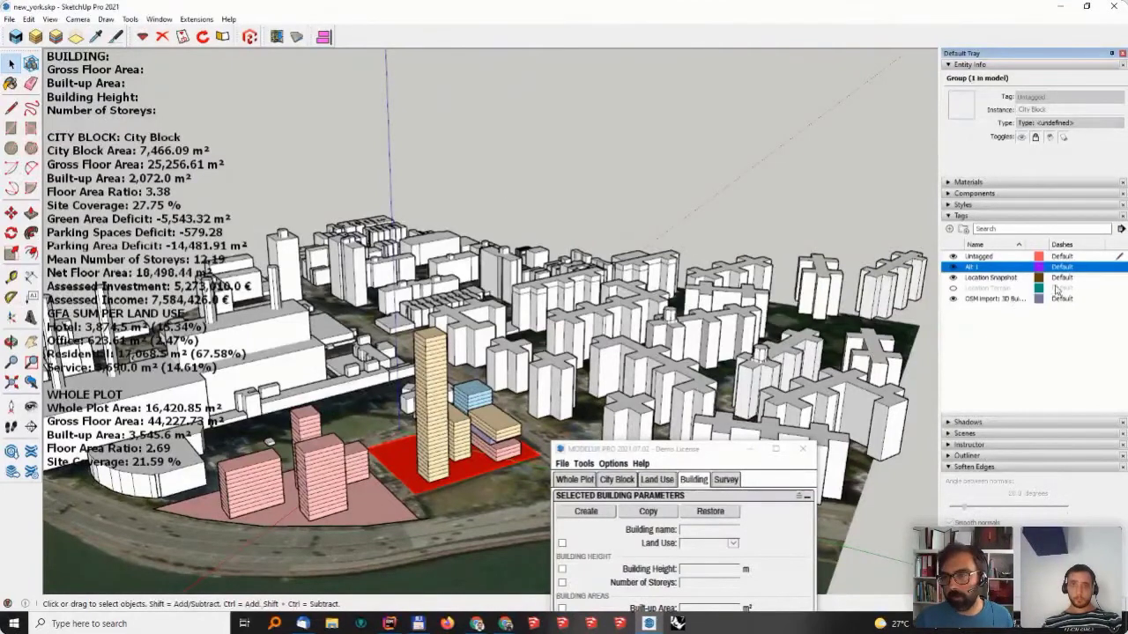
left_click(952, 267)
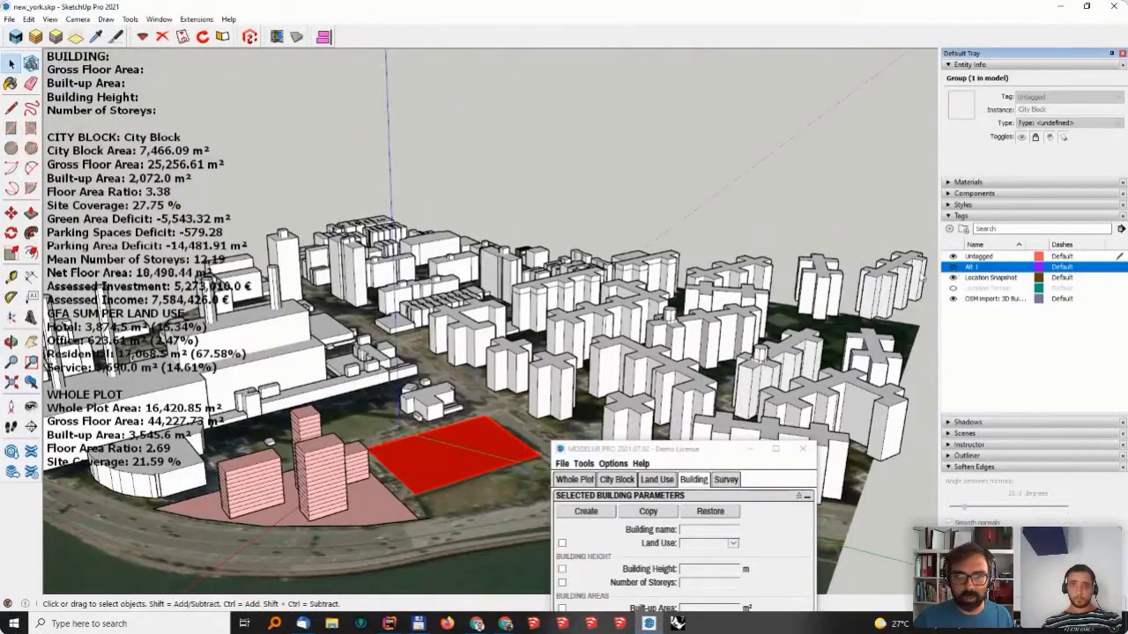
- Generate a new building massing on the empty city block and create a new tag named Alt 2
left_click(702, 523)
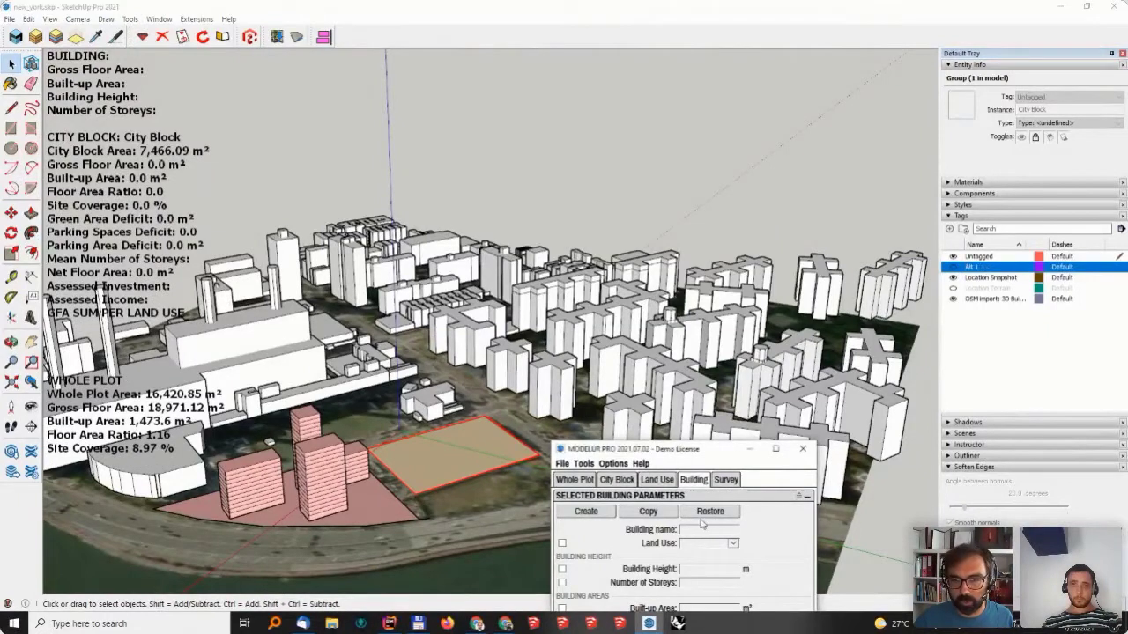
left_click(616, 479)
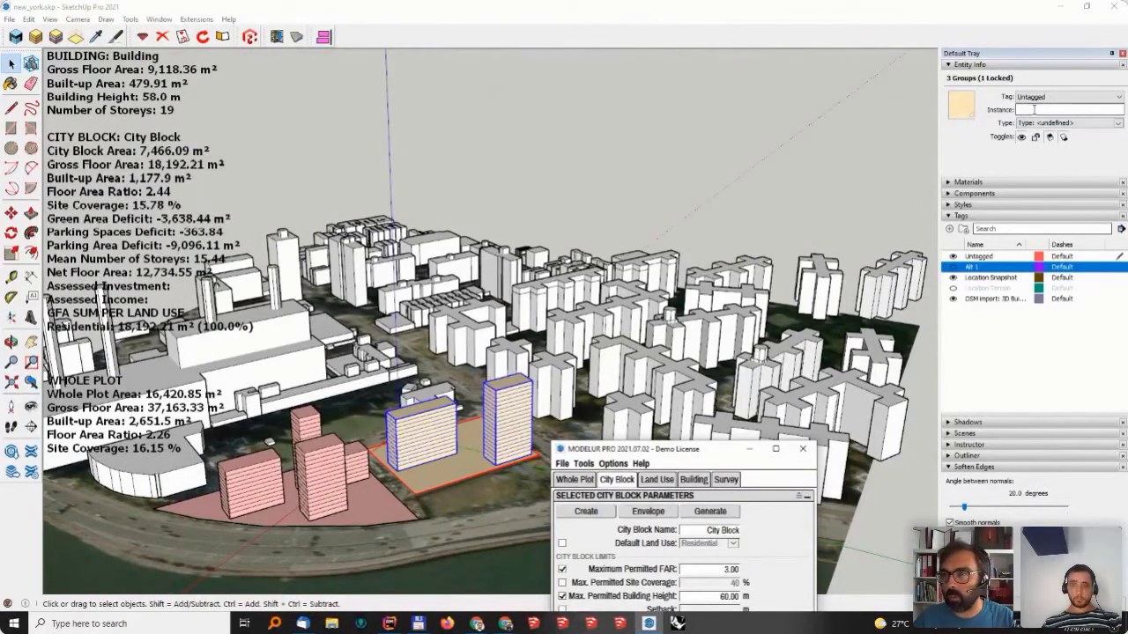
left_click(953, 266)
left_click(949, 229)
type("Alt 2")
key("Return")
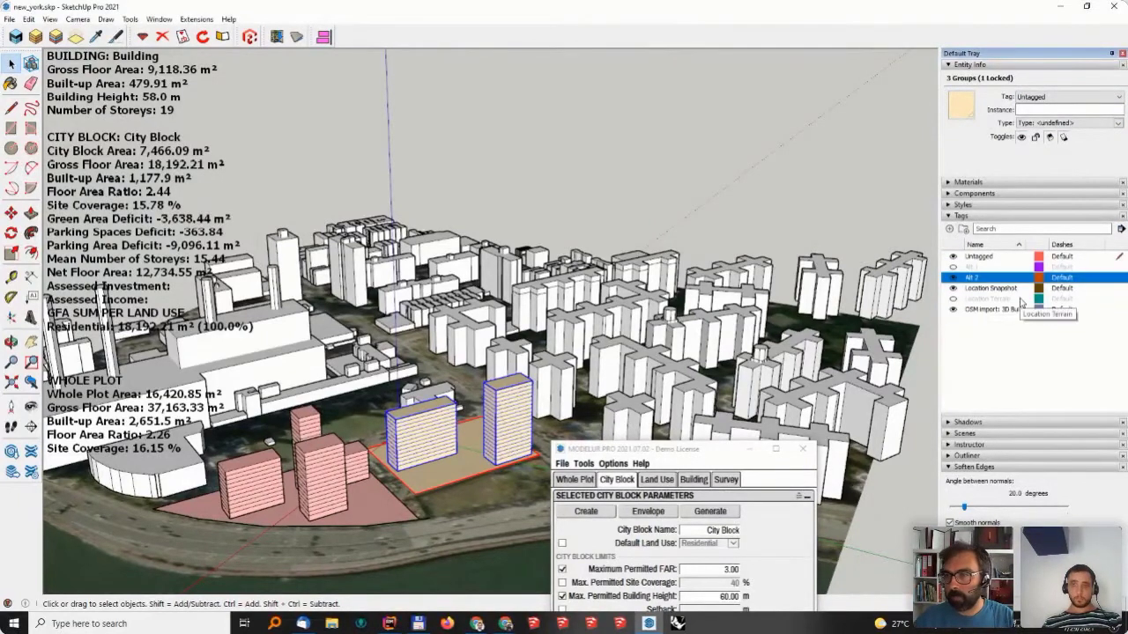
- Assign the newly generated buildings to the Alt 2 tag and check the tag by toggling its visibility
left_click(1068, 96)
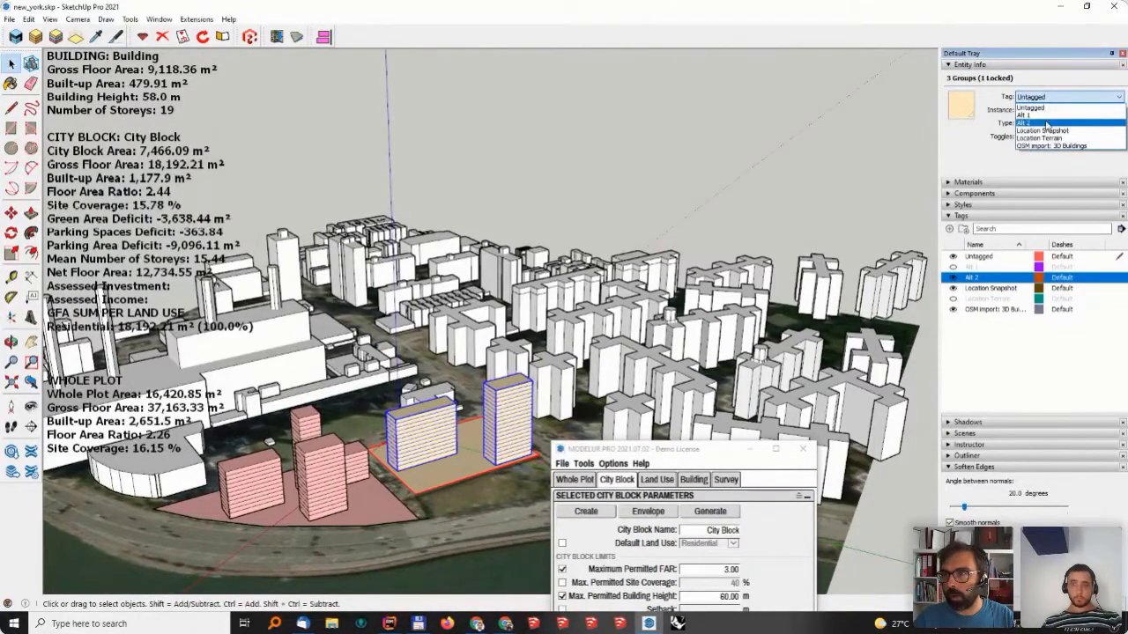
left_click(1030, 115)
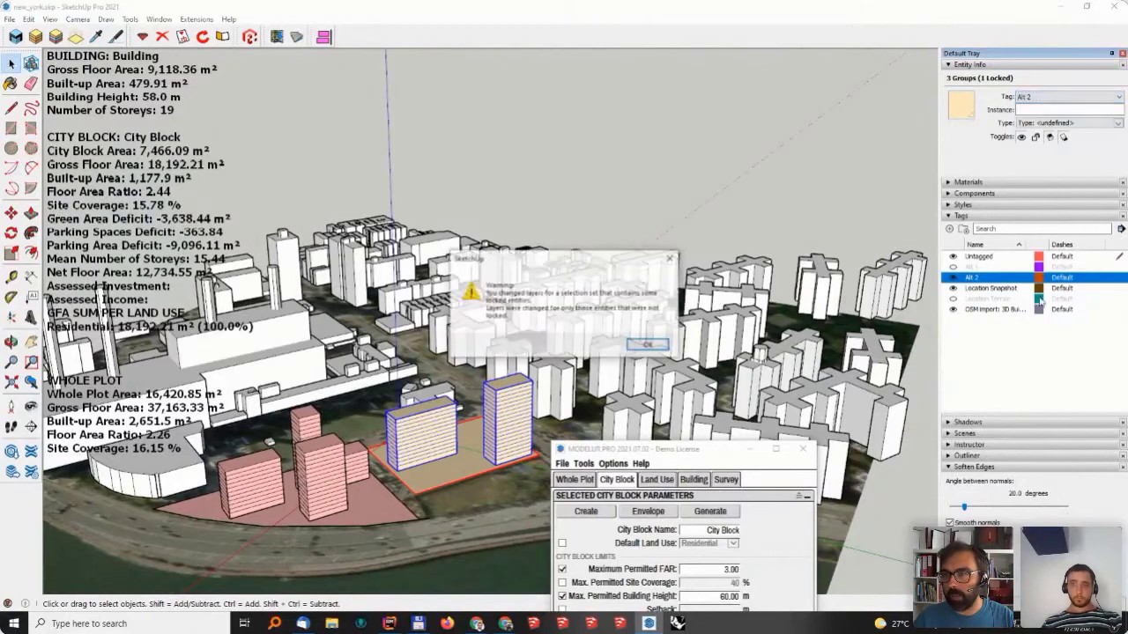
left_click(648, 344)
left_click(622, 158)
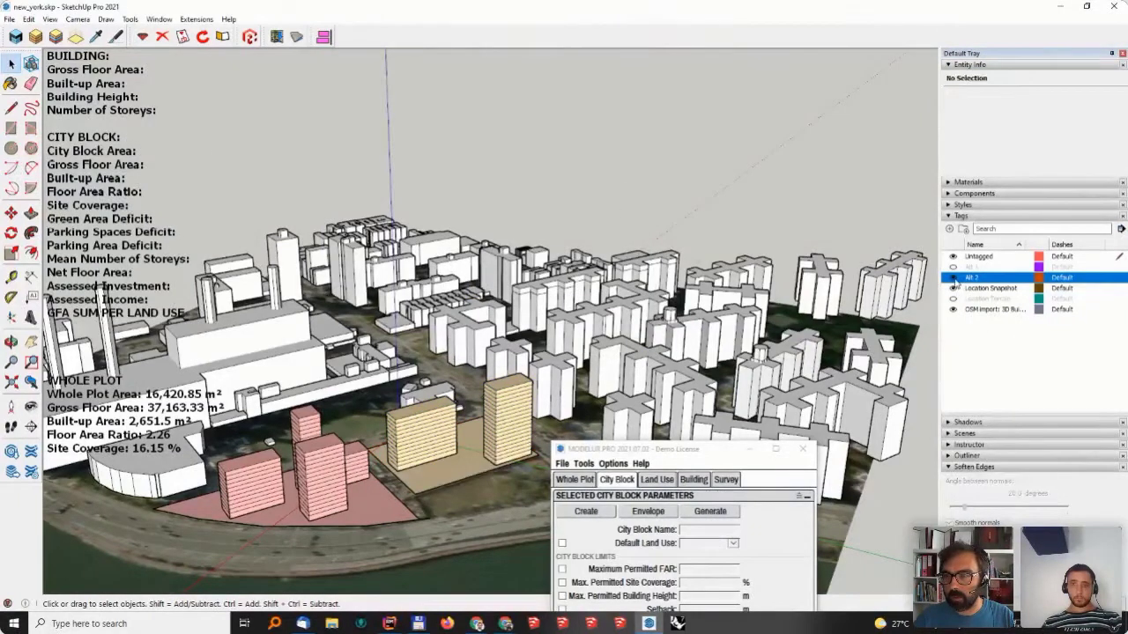
left_click(953, 279)
left_click(954, 278)
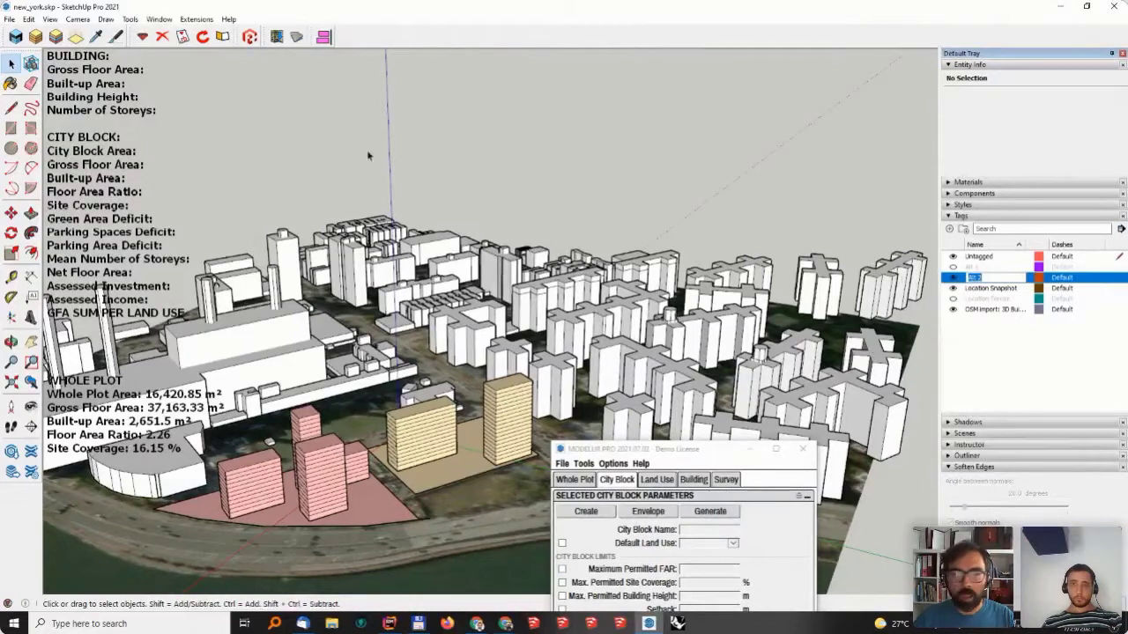
- Add a scene that saves the current view with the Alt 2 buildings visible
left_click(49, 19)
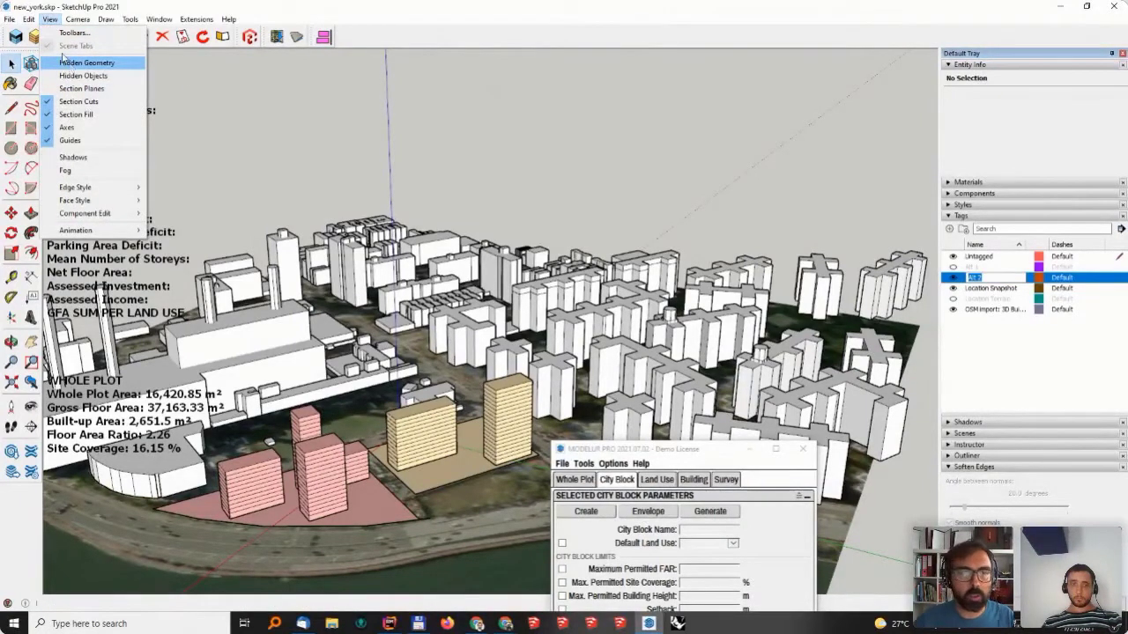
mouse_move(63, 191)
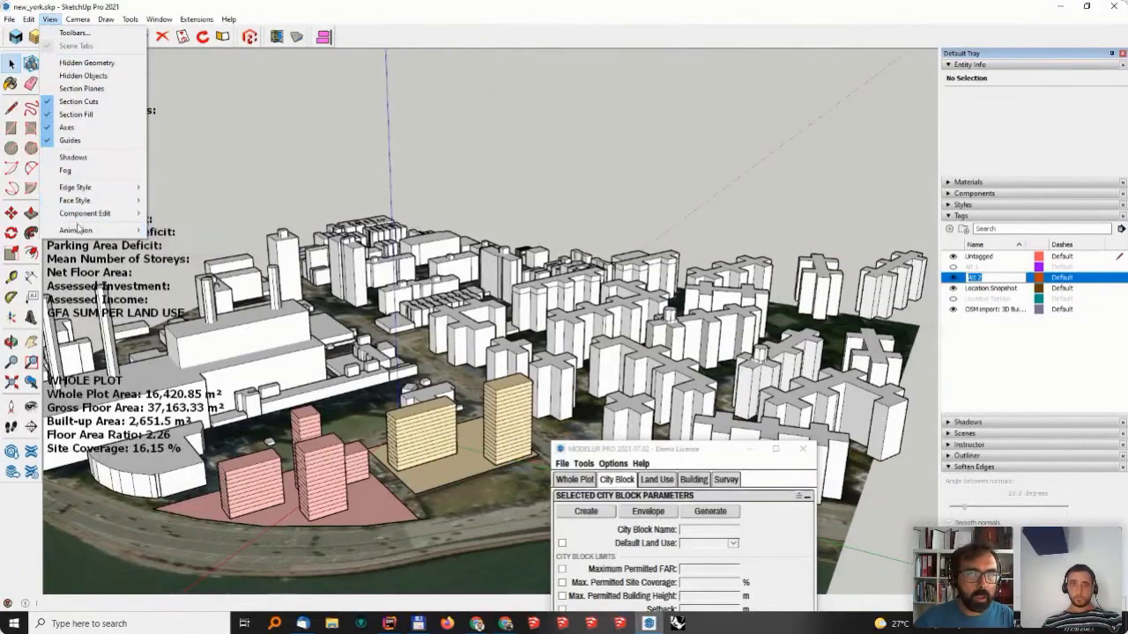
mouse_move(77, 230)
left_click(180, 231)
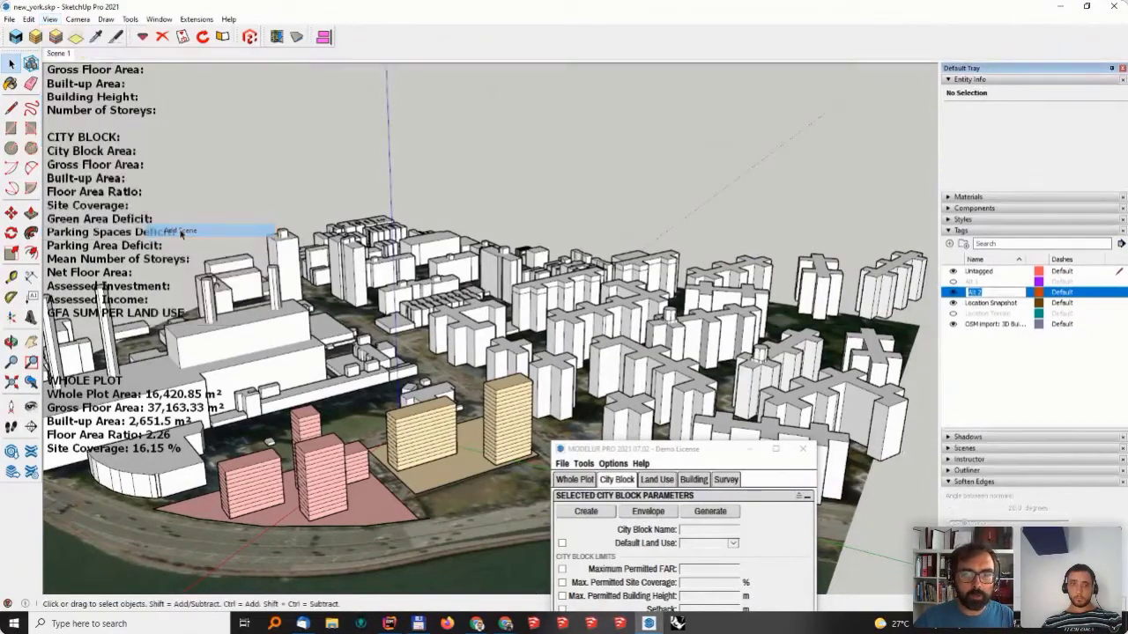
- Hide the Alt 2 tag, show Alt 1 and add a second scene for that alternative
left_click(952, 292)
left_click(953, 281)
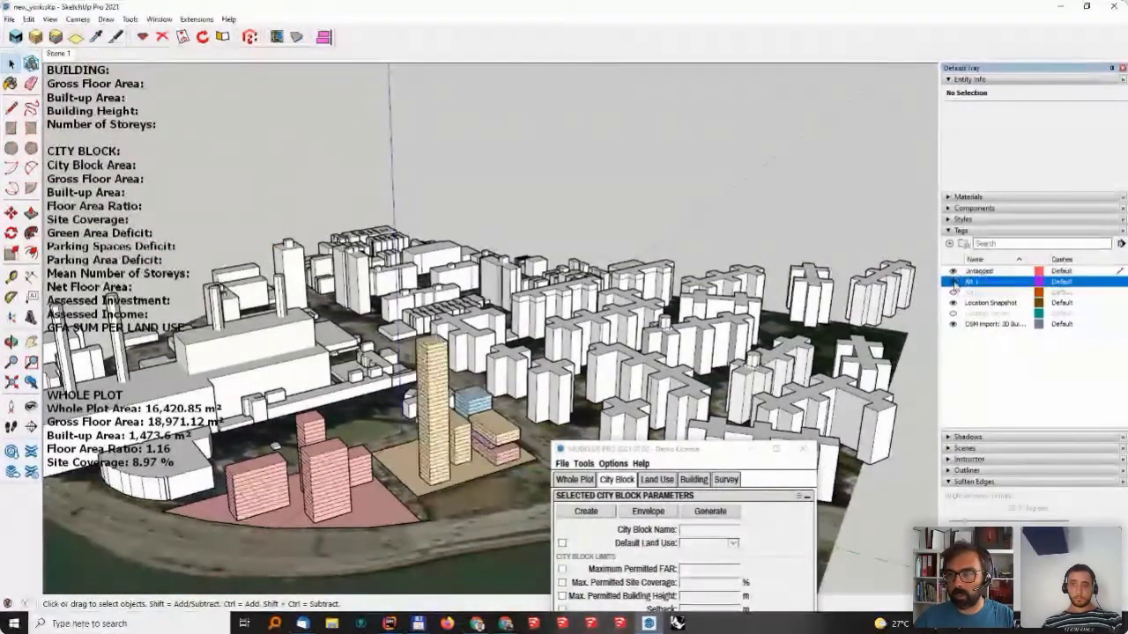
right_click(69, 54)
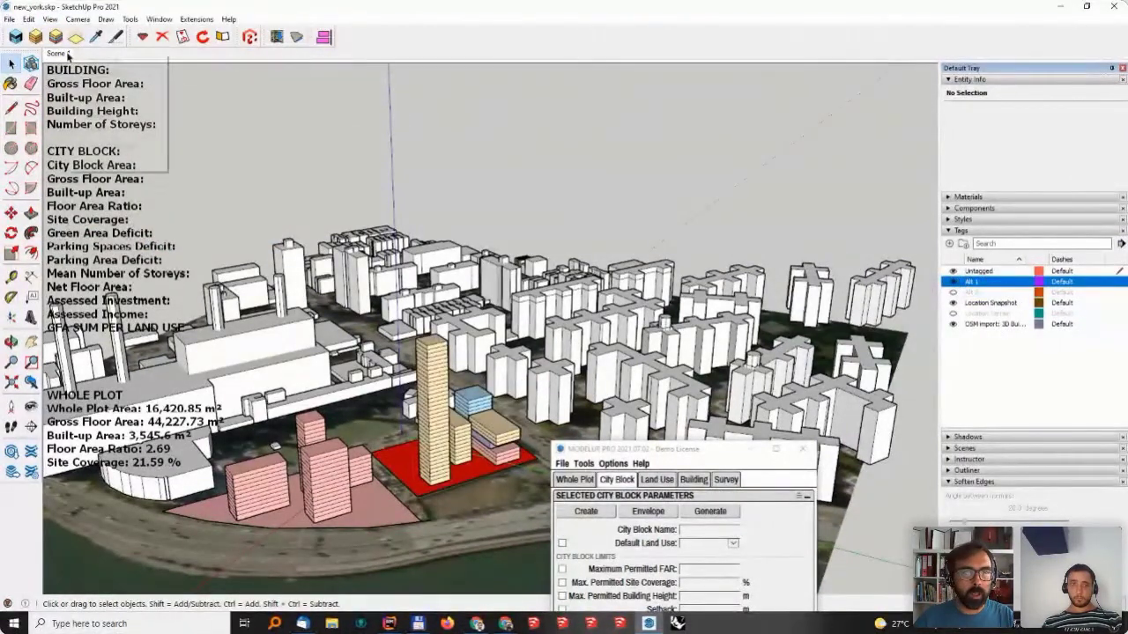
left_click(99, 91)
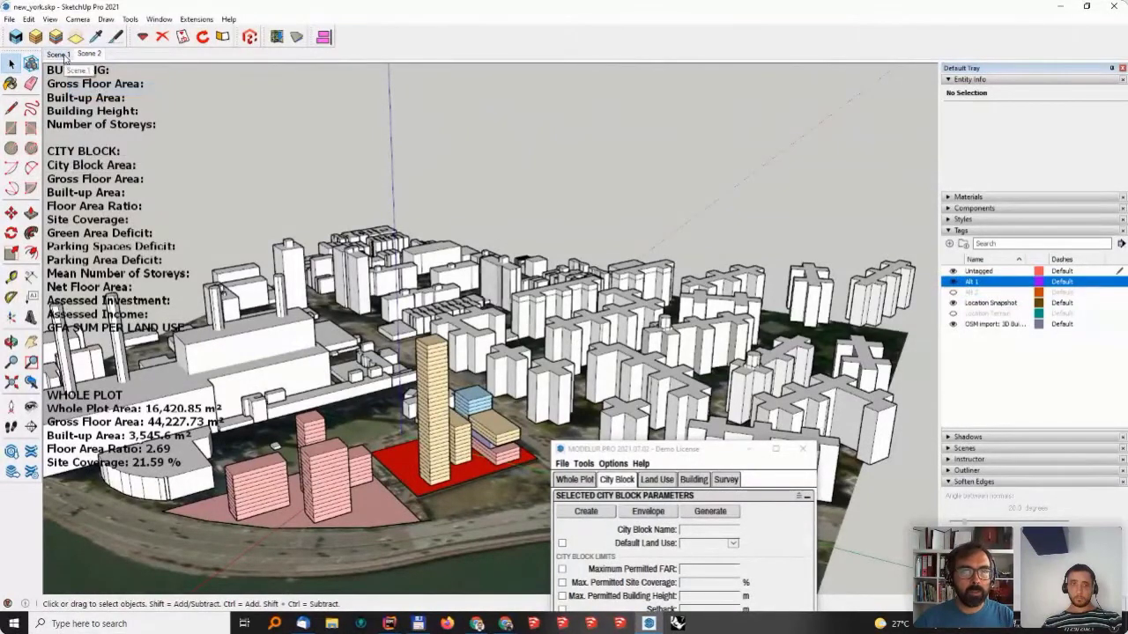
- Select the city block and switch between Scene 1 and Scene 2 to compare the urban figures of both alternatives
left_click(70, 55)
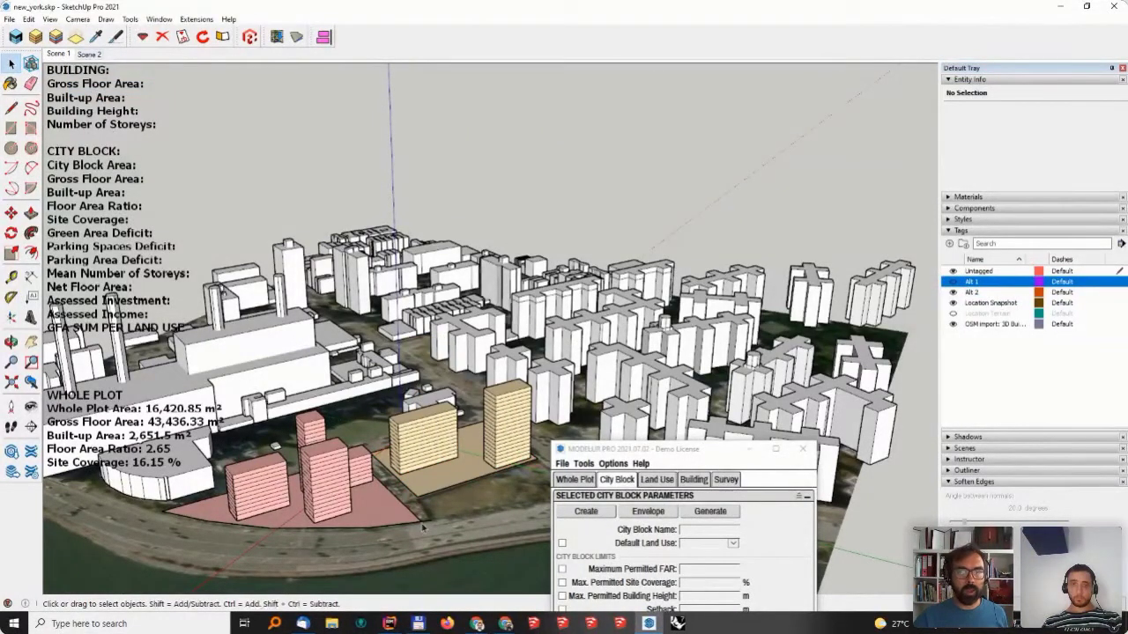
left_click(442, 495)
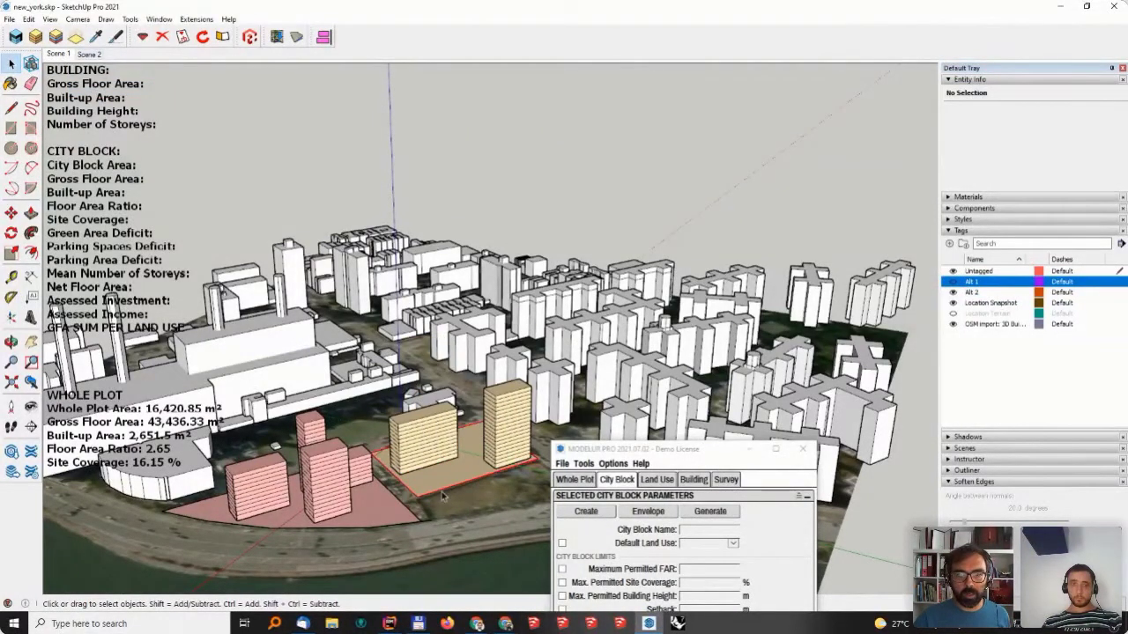
left_click(89, 53)
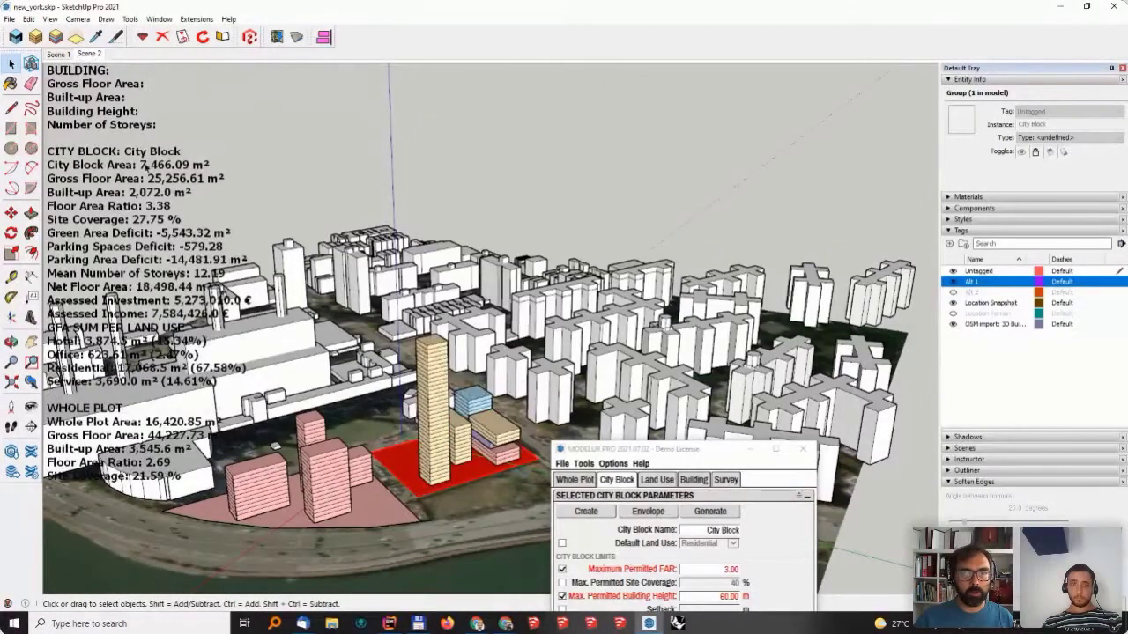
left_click(62, 56)
left_click(89, 55)
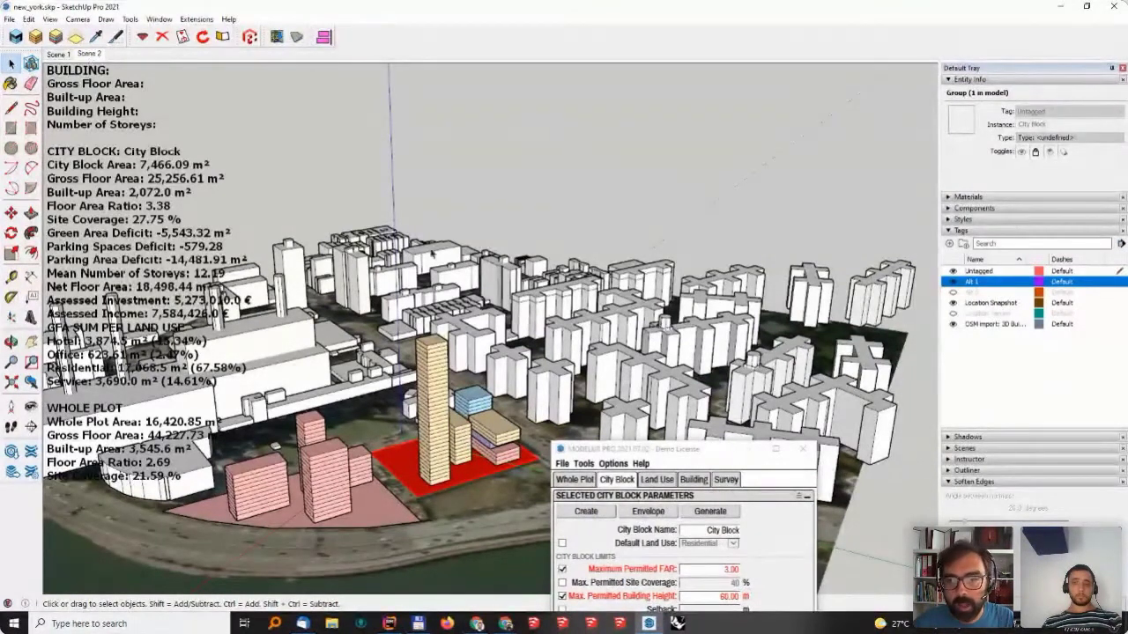
- Select the tall tower and the smaller residential building beside it and set their construction year to 2025
left_click_drag(700, 450, 778, 110)
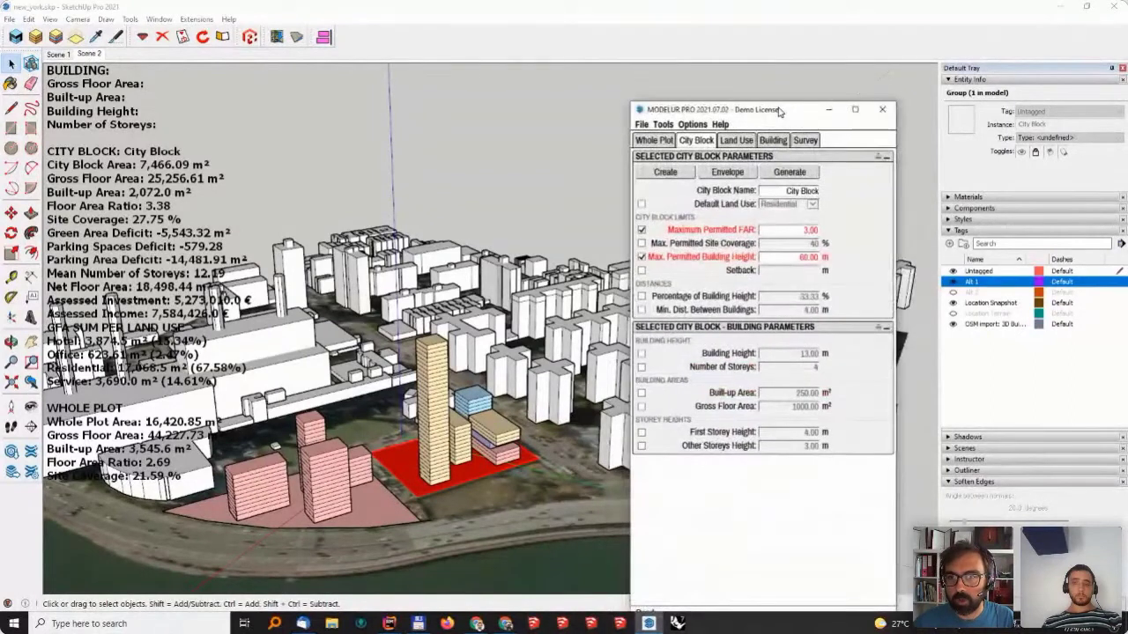
left_click(773, 140)
left_click(448, 460)
left_click(464, 447, "shift")
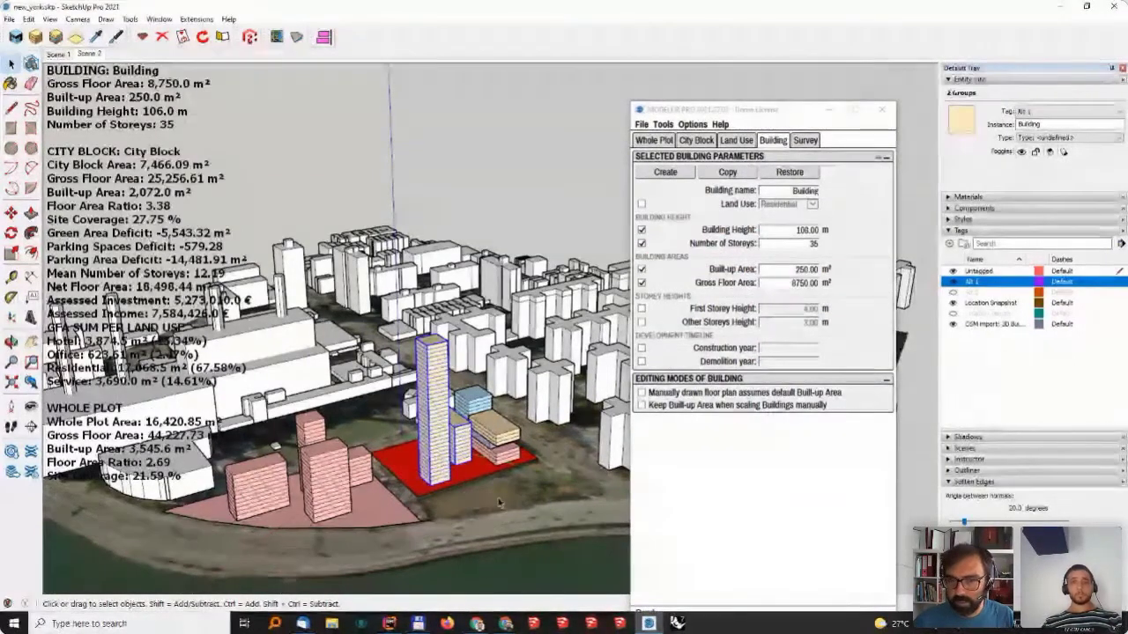
middle_click_drag(499, 503, 410, 524)
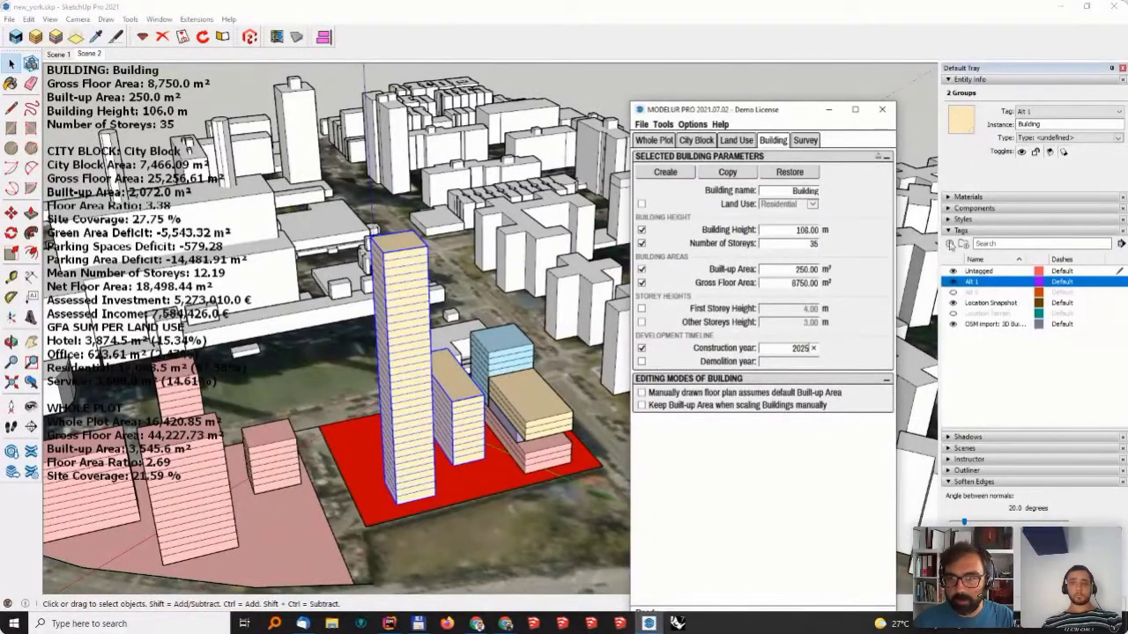
- Place the Development Timeline at the start of the survey sections and move it to 2024 and back to 2025
left_click(804, 140)
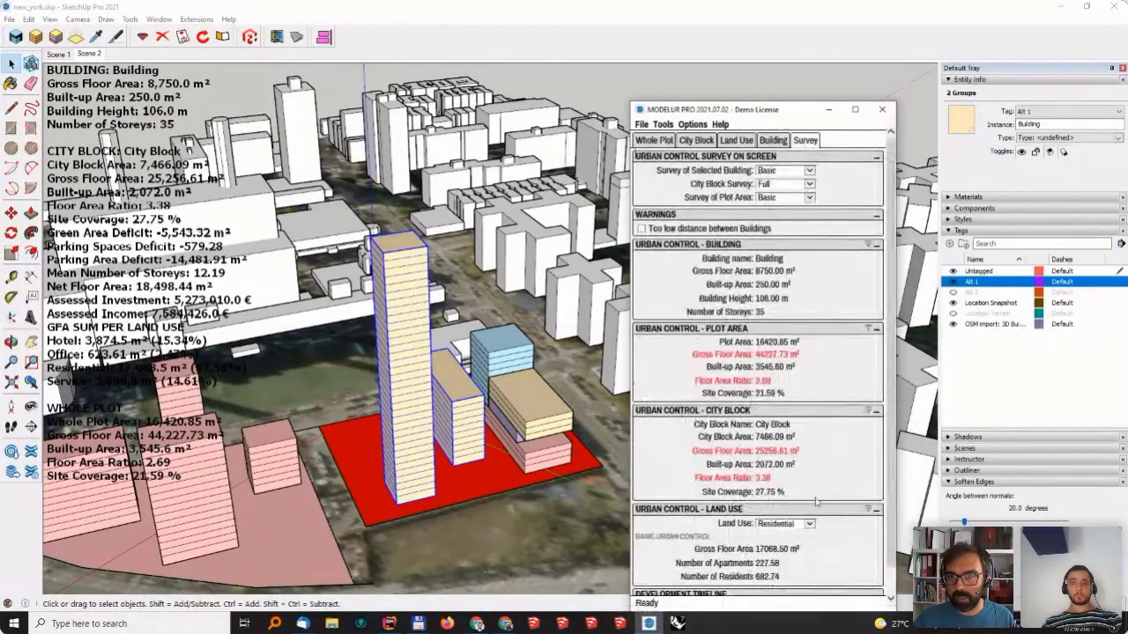
scroll(758, 396, "down", 1)
left_click_drag(730, 568, 742, 152)
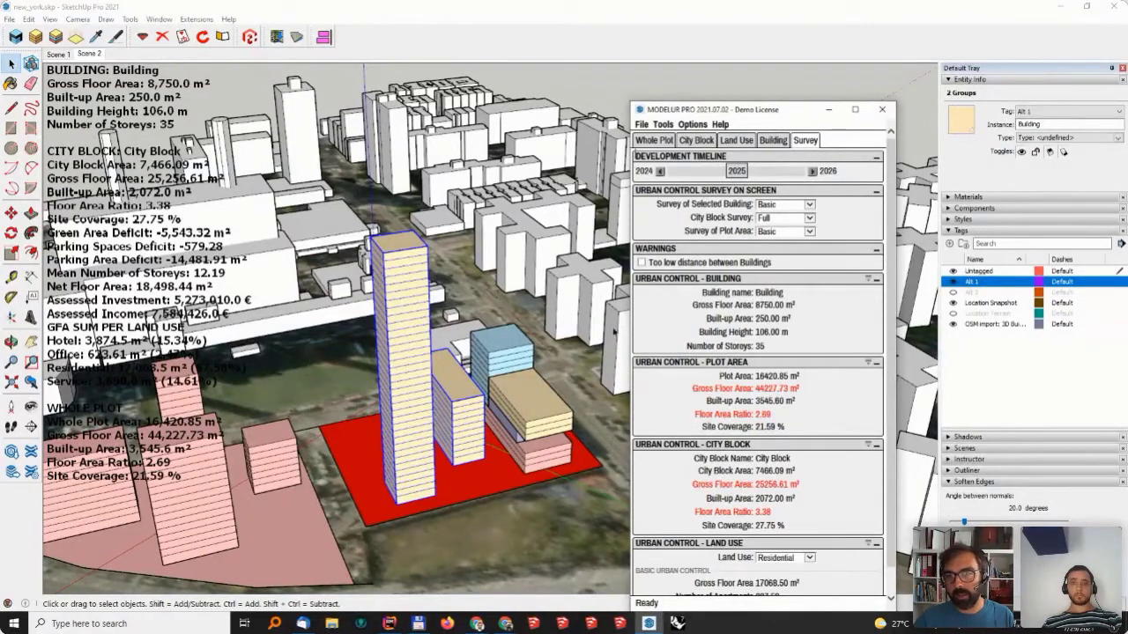
left_click_drag(747, 172, 677, 172)
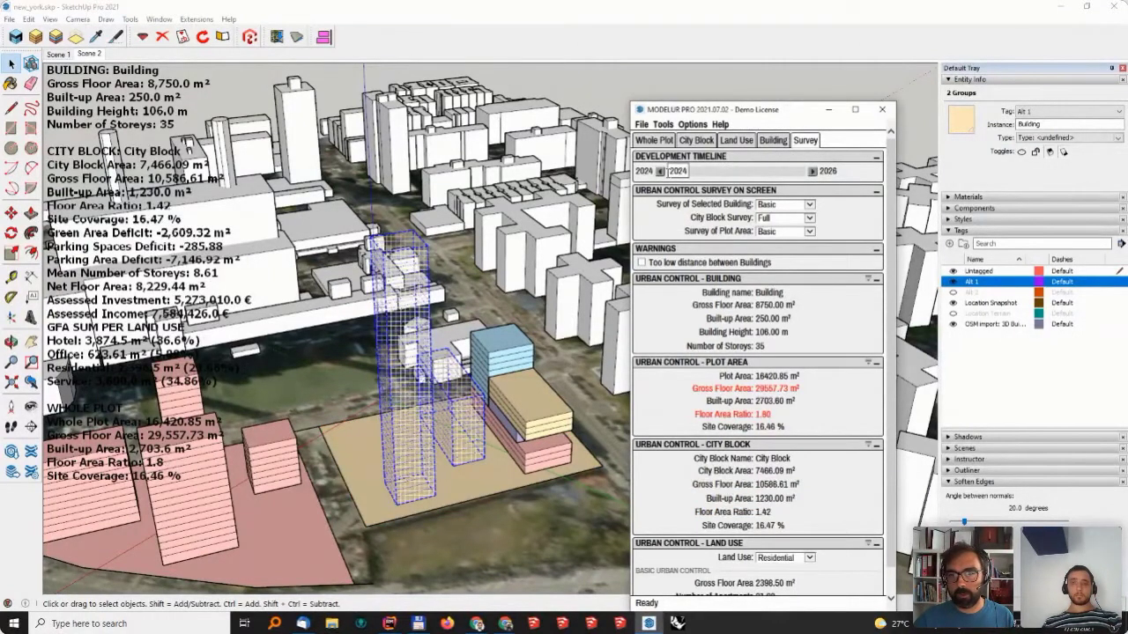
left_click_drag(676, 172, 735, 172)
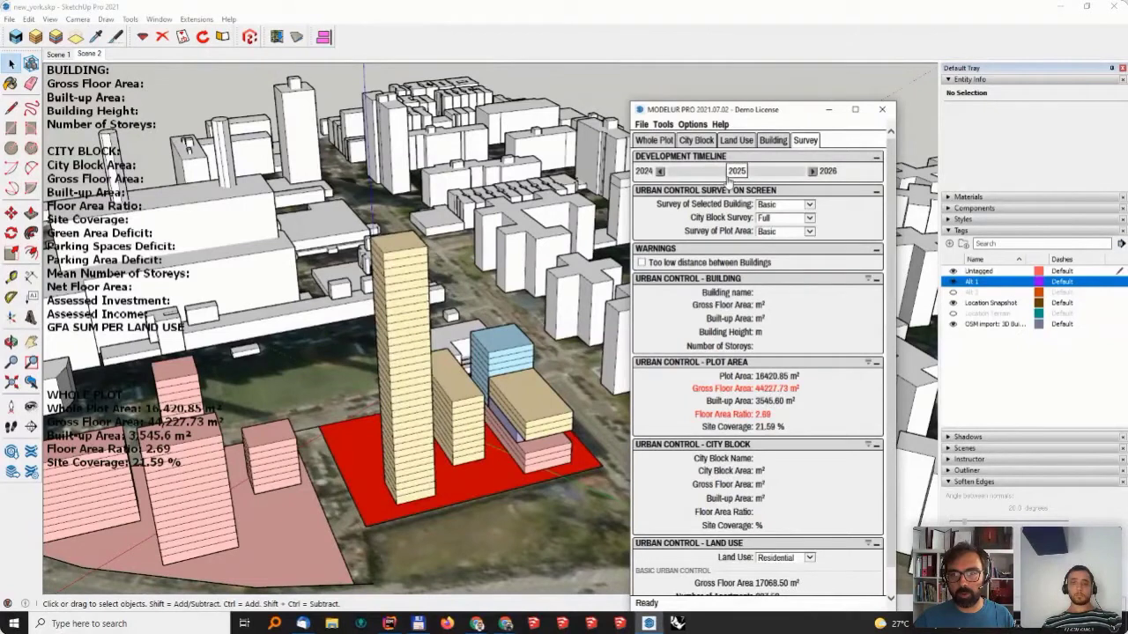
- Set the construction year of the complex mixed-use building to 2027 and clear the selection
left_click(529, 434)
left_click(772, 141)
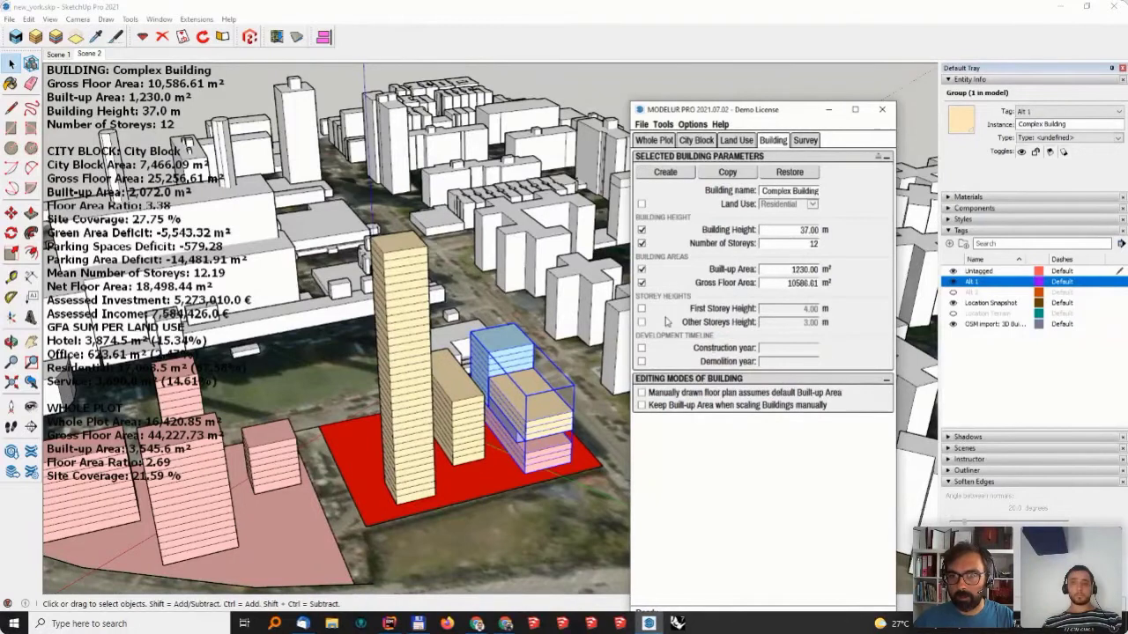
left_click(783, 348)
type("2027")
key("Return")
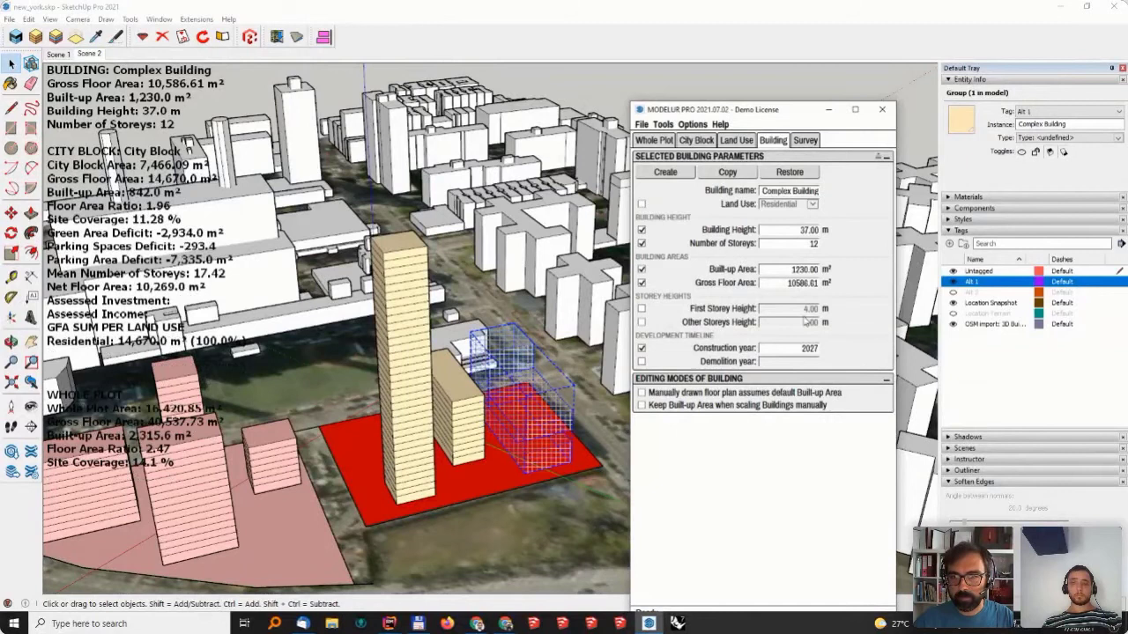
left_click(603, 116)
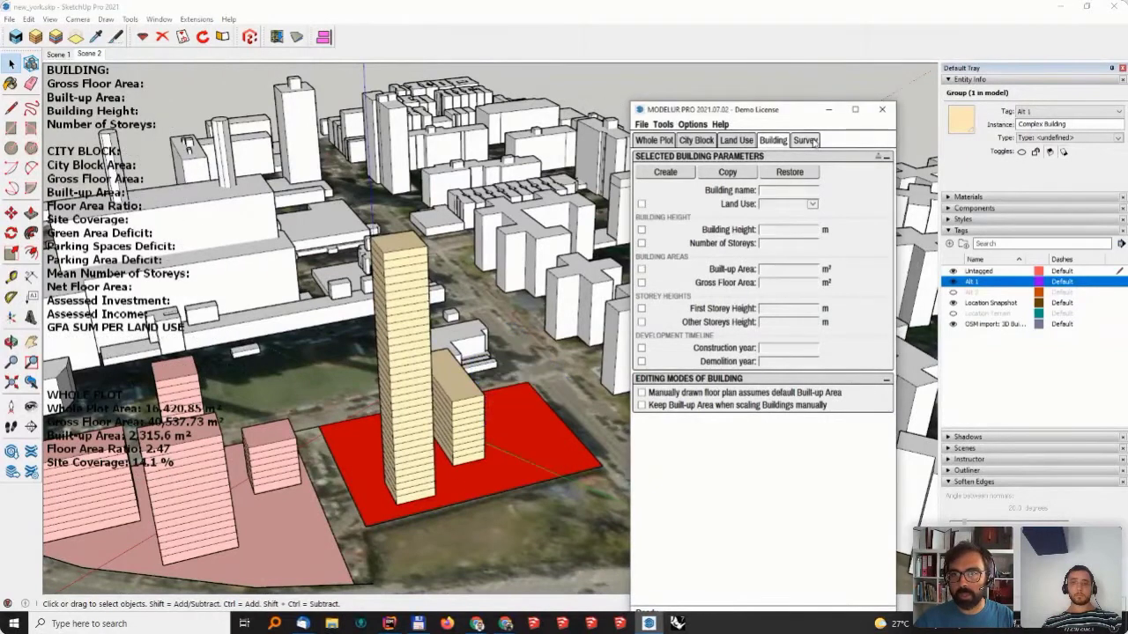
- Move the development timeline through 2027, 2026, 2025 and back to 2027 to examine the city block's figures per year
left_click(804, 140)
left_click_drag(709, 175, 769, 176)
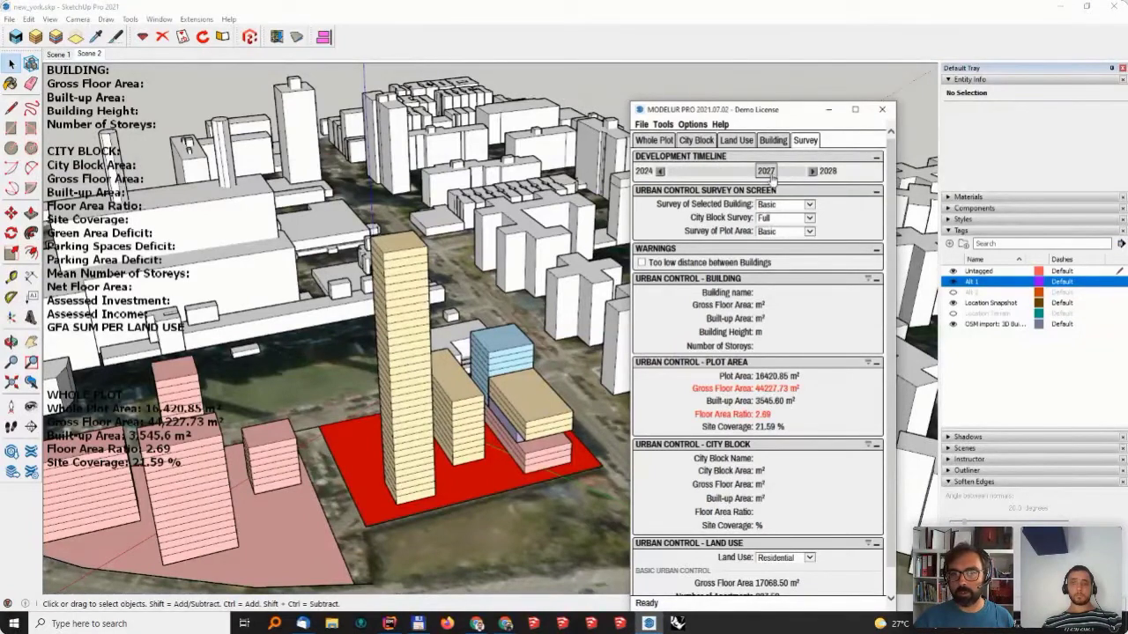
left_click_drag(769, 178, 736, 178)
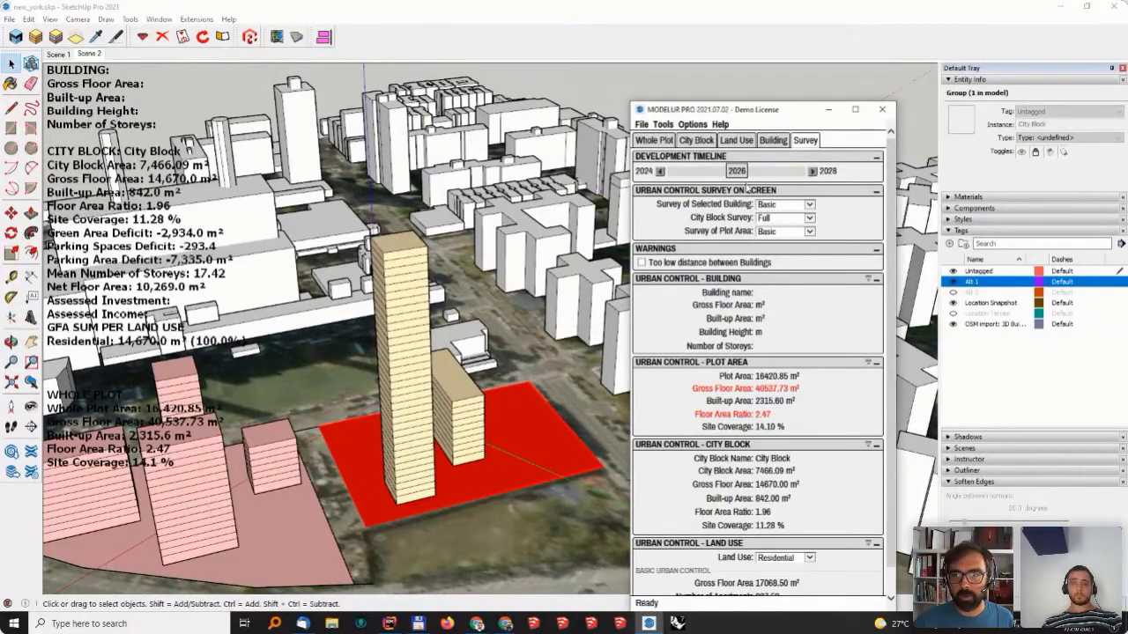
left_click_drag(740, 179, 707, 177)
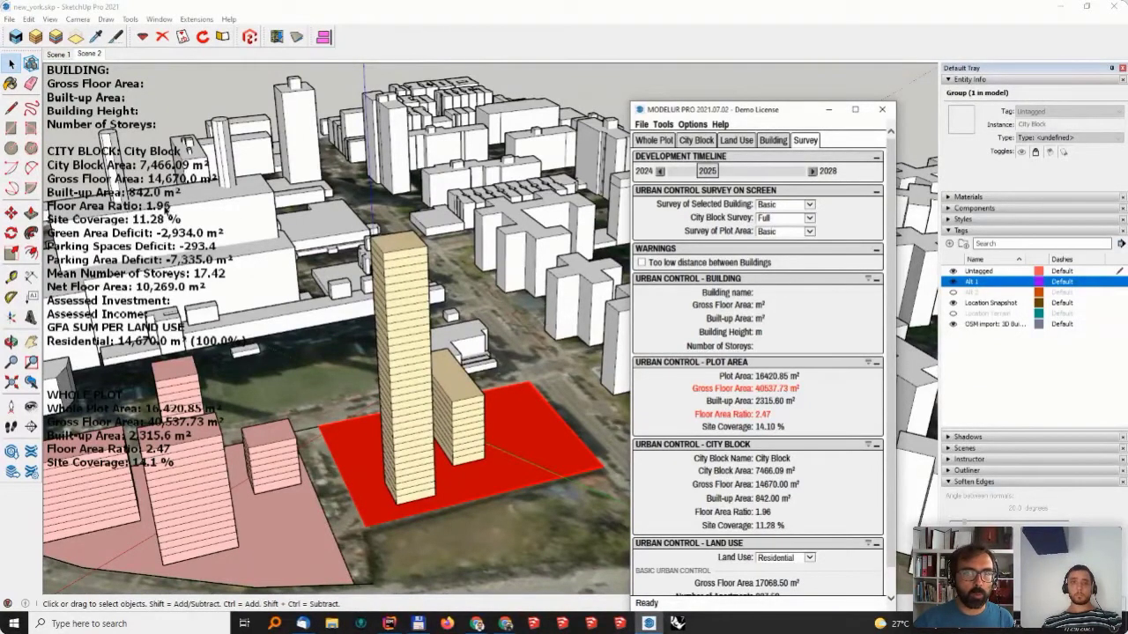
left_click_drag(710, 174, 763, 175)
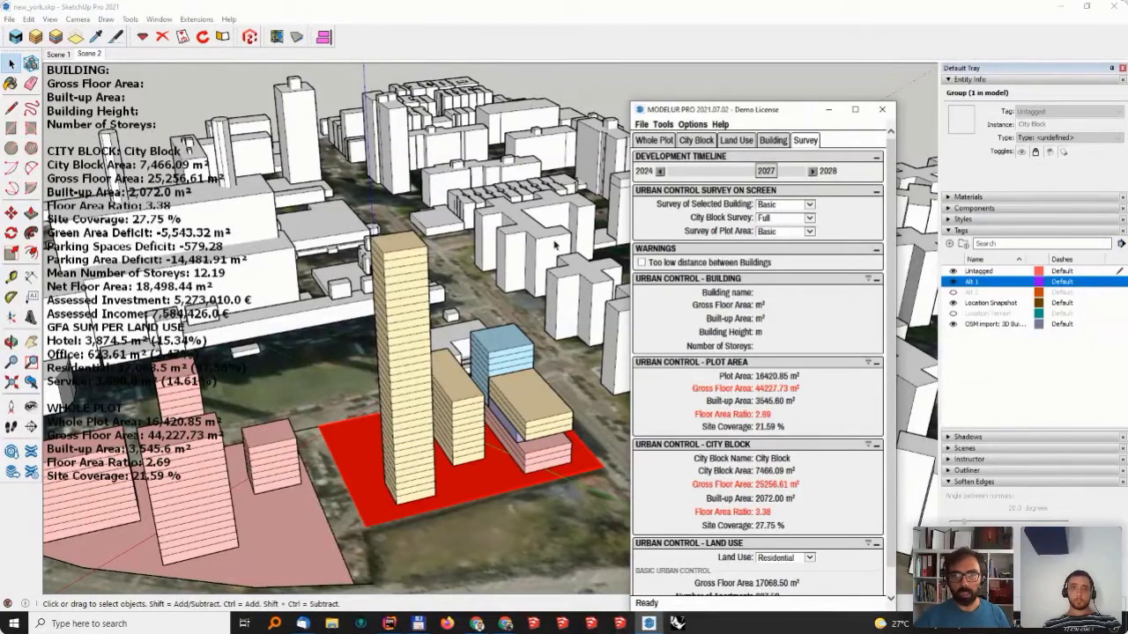
mouse_move(452, 431)
middle_mouse_down()
mouse_move(436, 321)
mouse_move(443, 252)
mouse_move(423, 528)
middle_mouse_up()
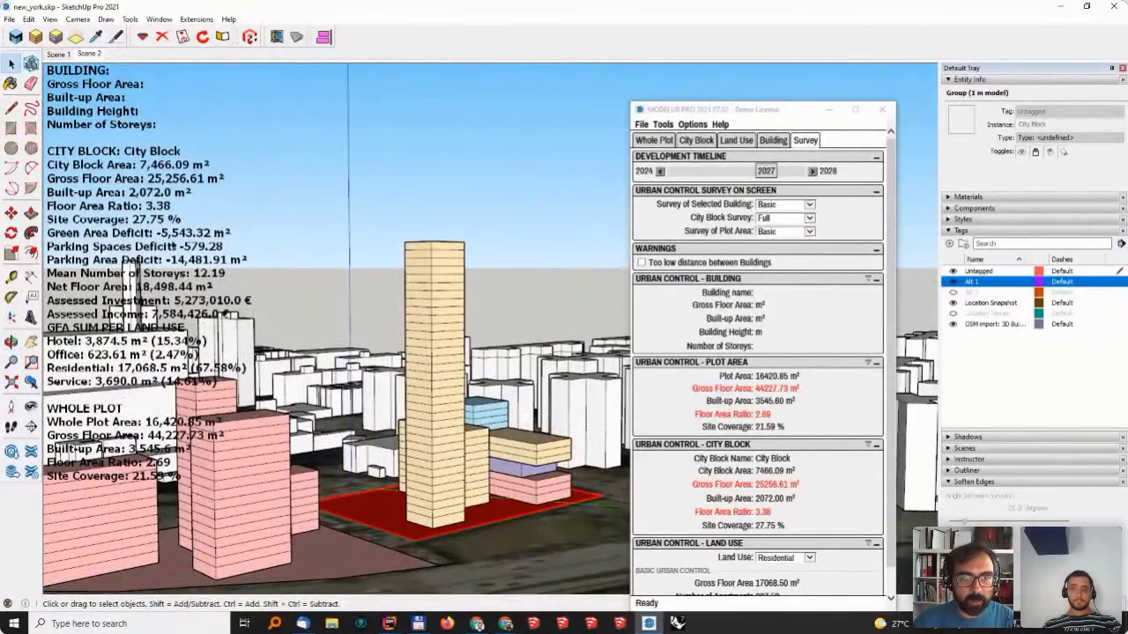
- Scale the tall tower down to 8 storeys, about 25 m high, and lengthen its footprint to about 927 m²
middle_click_drag(439, 424, 482, 455)
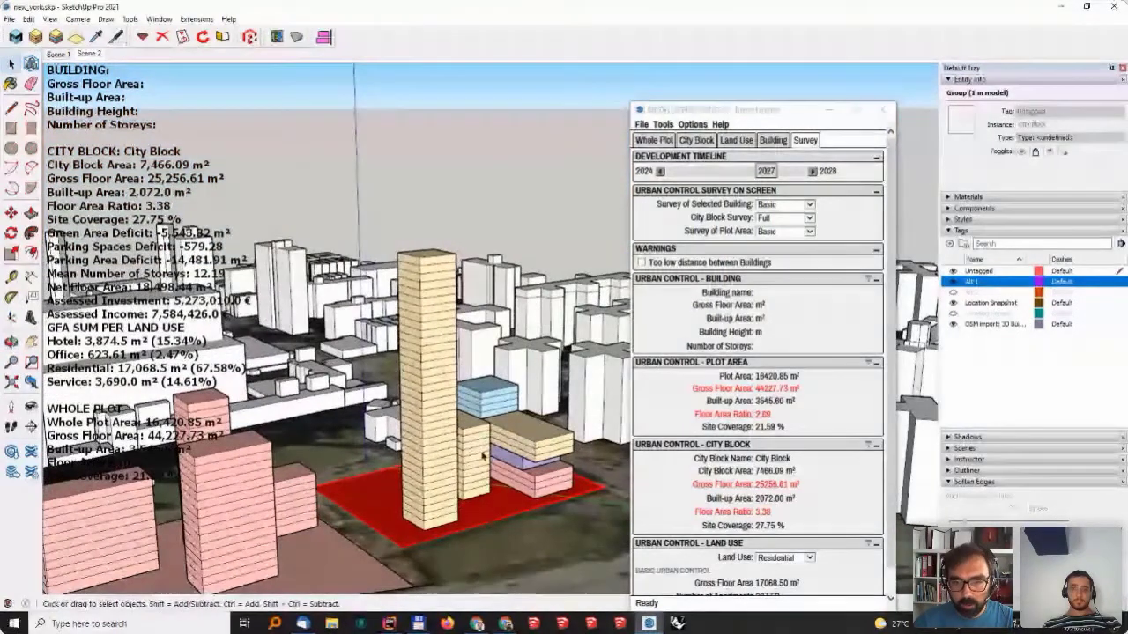
left_click(431, 475)
key("s")
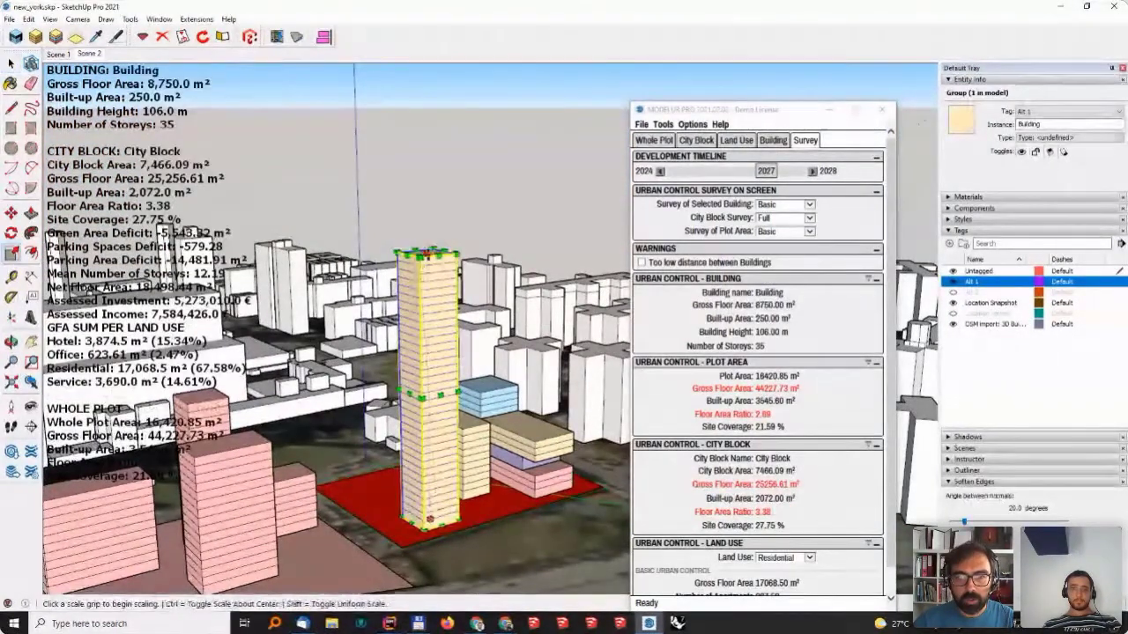
left_click(430, 520)
left_click(414, 484)
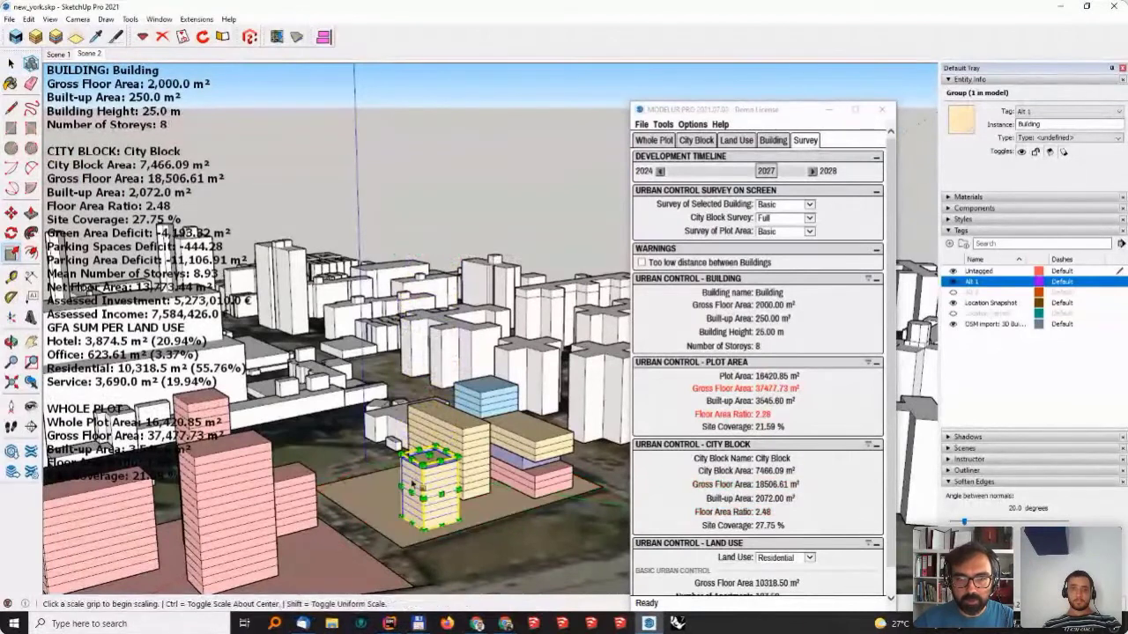
left_click(411, 485)
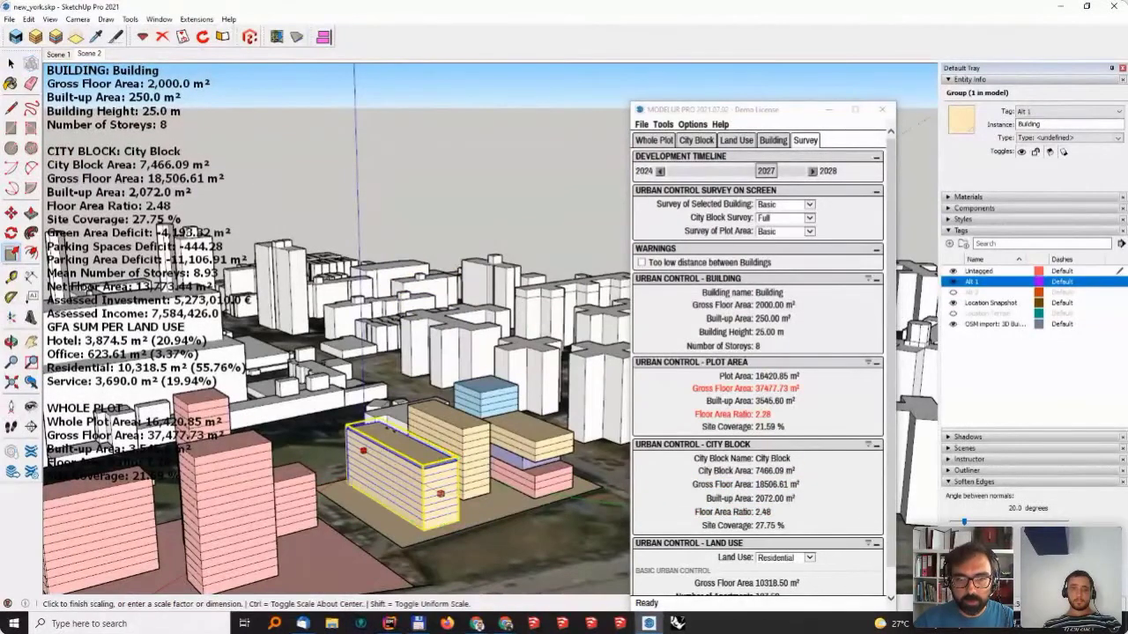
left_click(379, 432)
key("space")
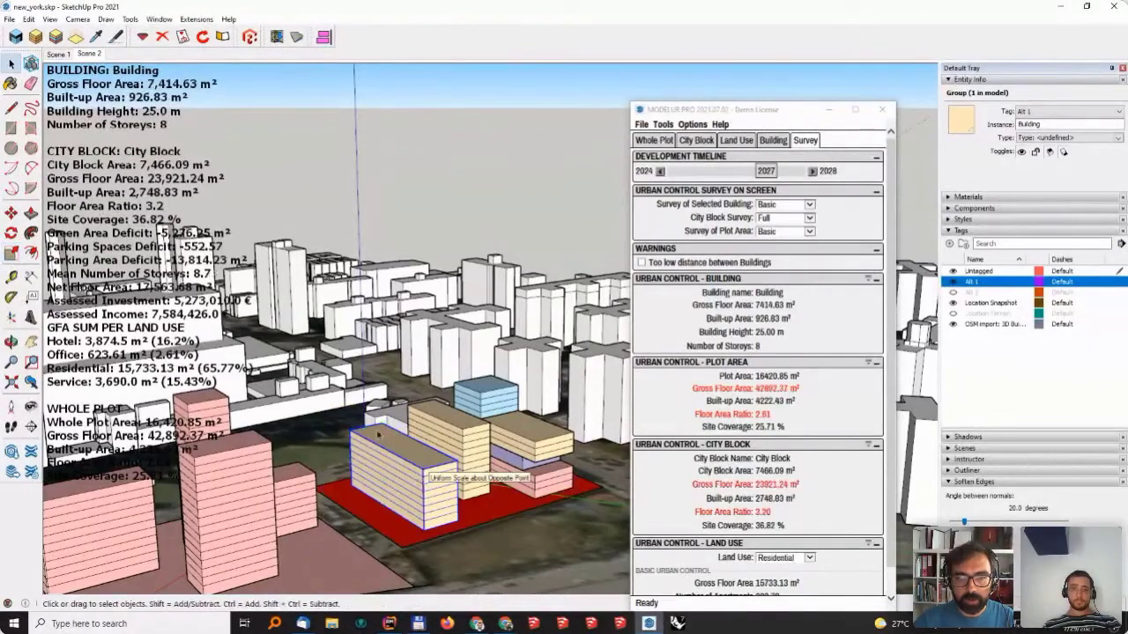
- Override the scaled building's land use and set it to Parking
middle_click_drag(284, 307, 123, 264)
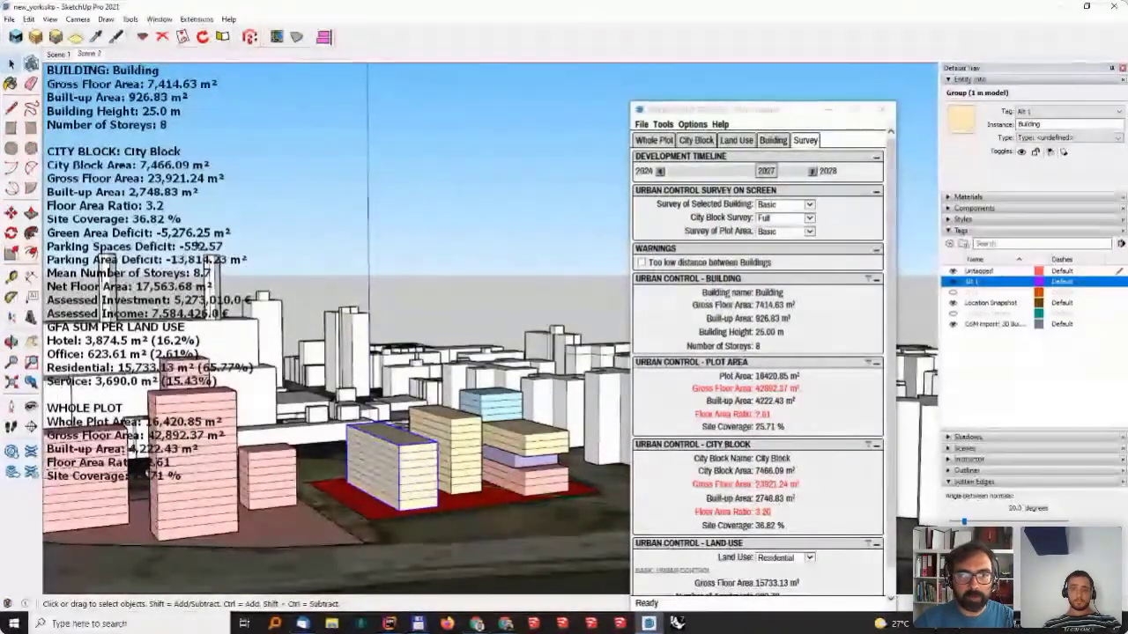
left_click(773, 140)
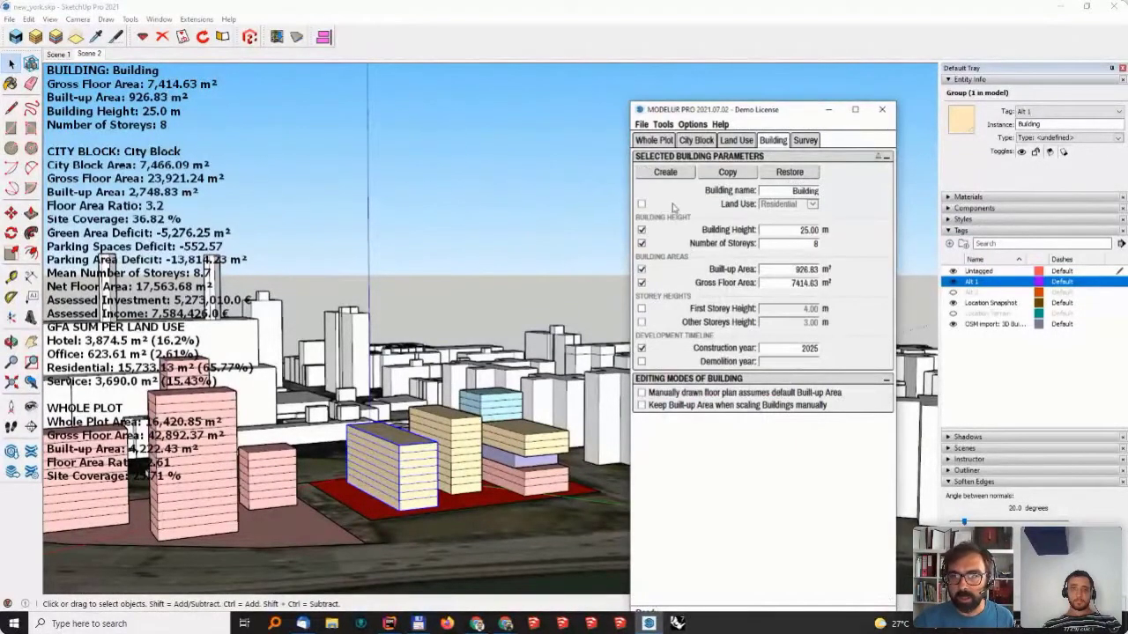
left_click(641, 203)
left_click(771, 206)
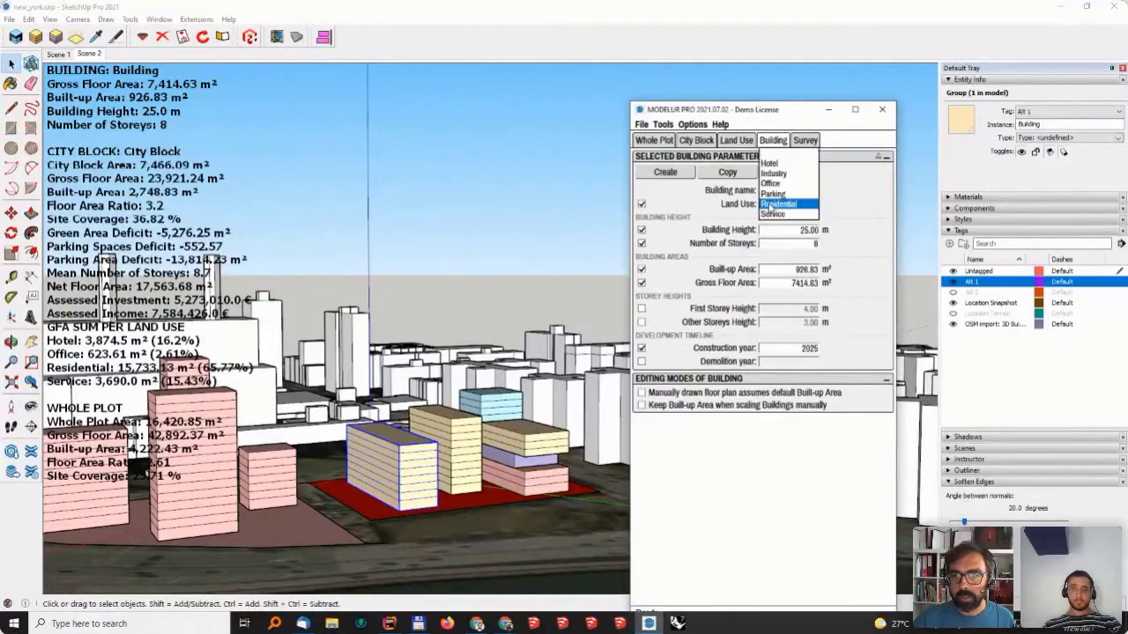
left_click(775, 194)
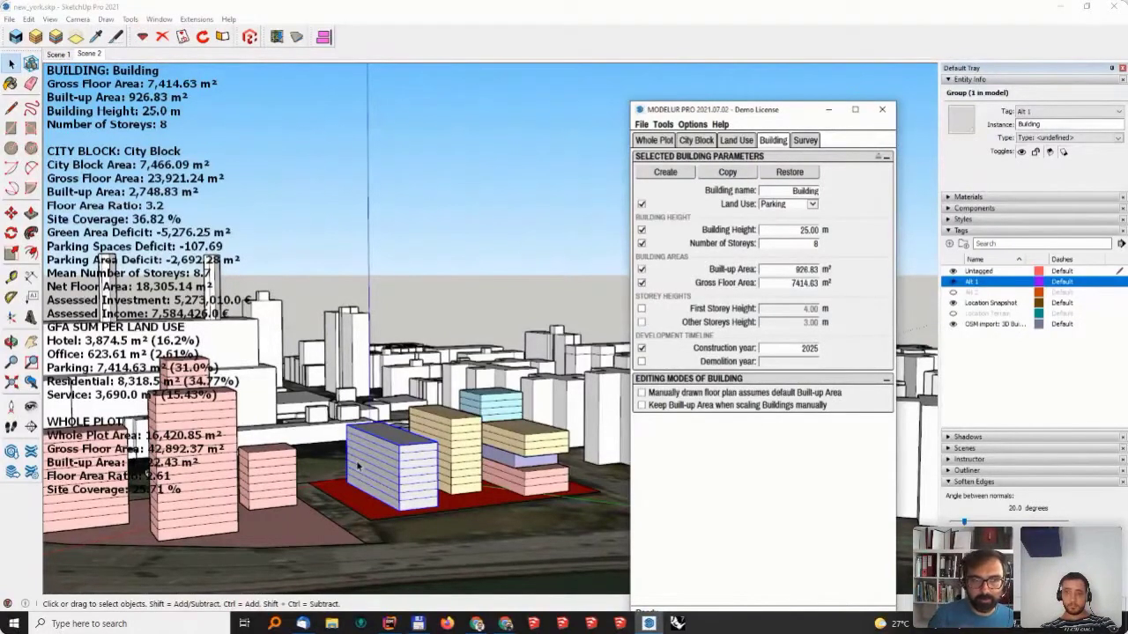
- Make the Parking land use add only parking values to the sum total, toggling the option to compare the survey figures
mouse_move(444, 462)
middle_mouse_down()
mouse_move(271, 384)
mouse_move(170, 431)
middle_mouse_up()
middle_click_drag(361, 399, 599, 299)
left_click(736, 151)
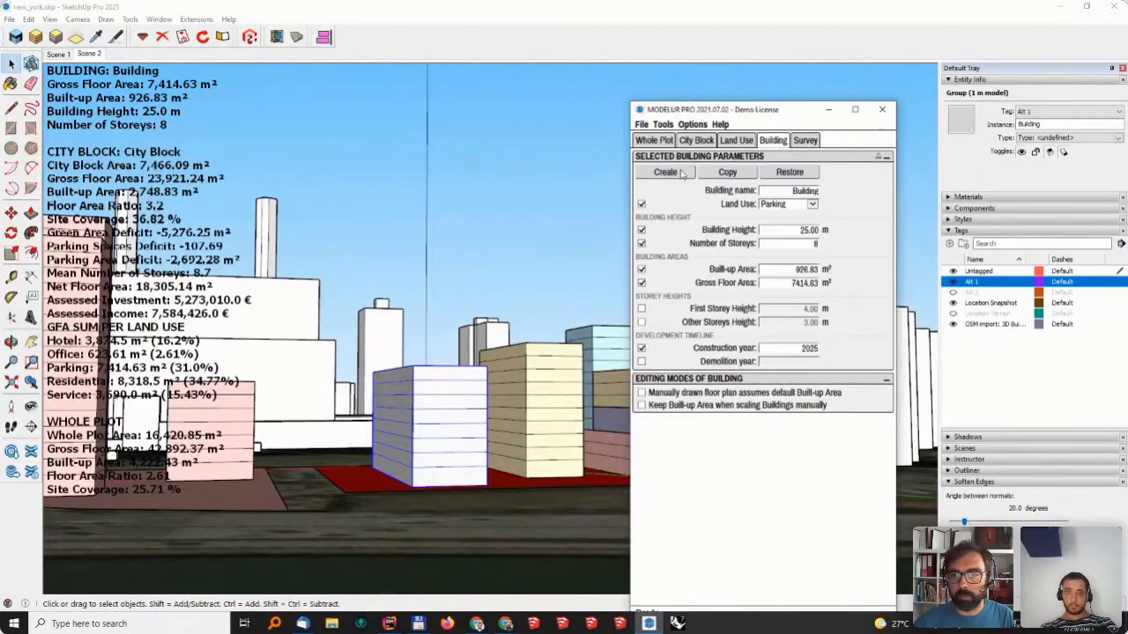
left_click(736, 140)
left_click(777, 190)
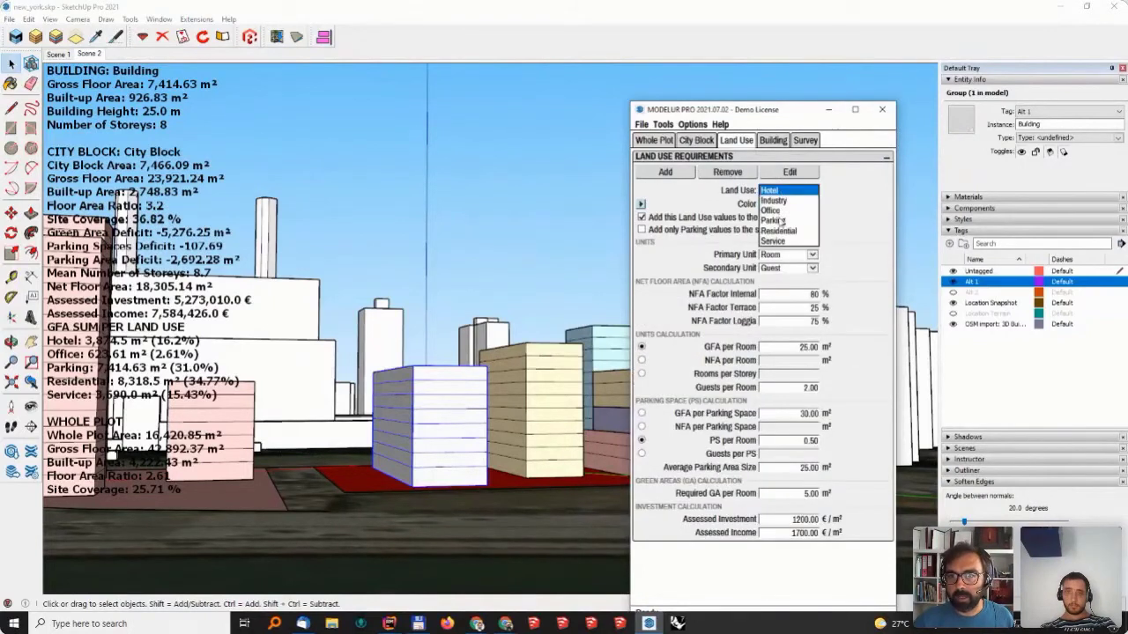
left_click(780, 221)
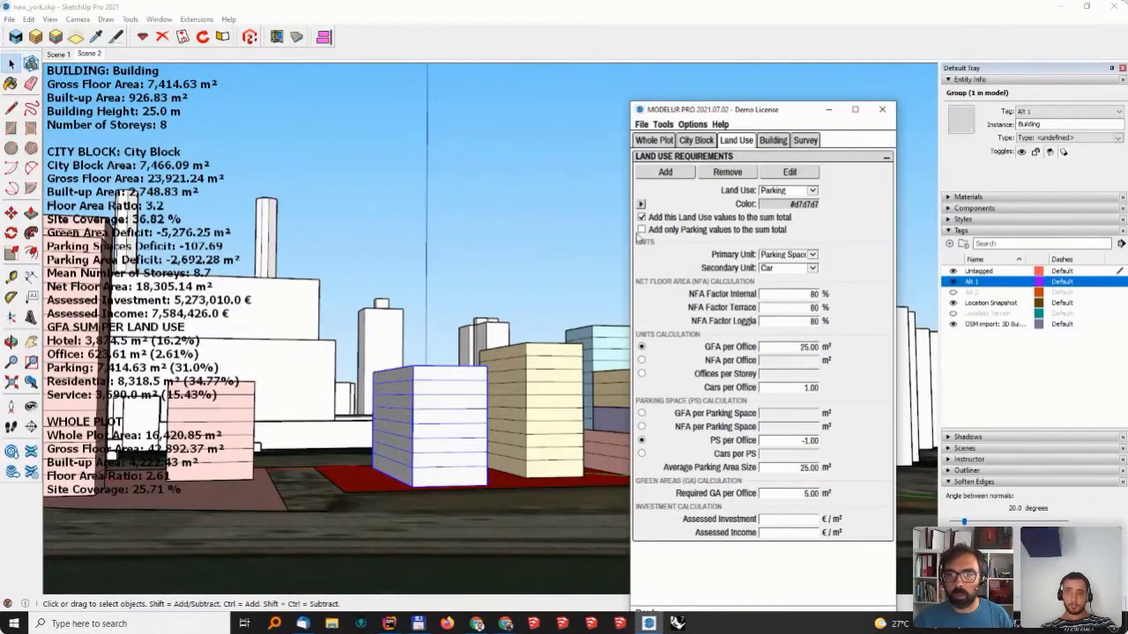
left_click(641, 230)
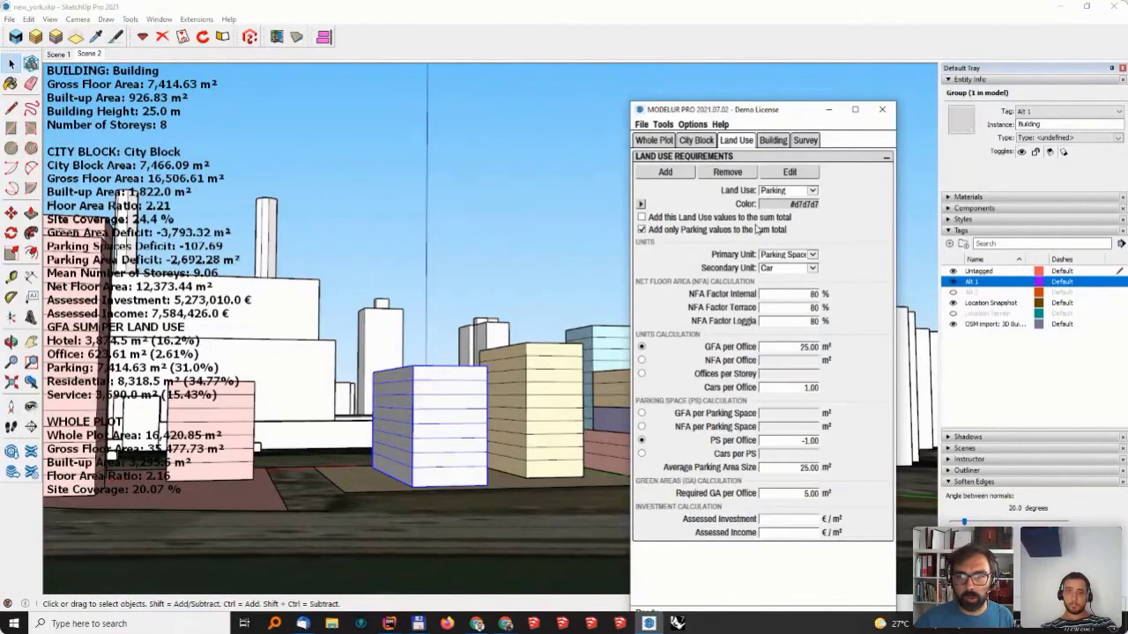
left_click(641, 229)
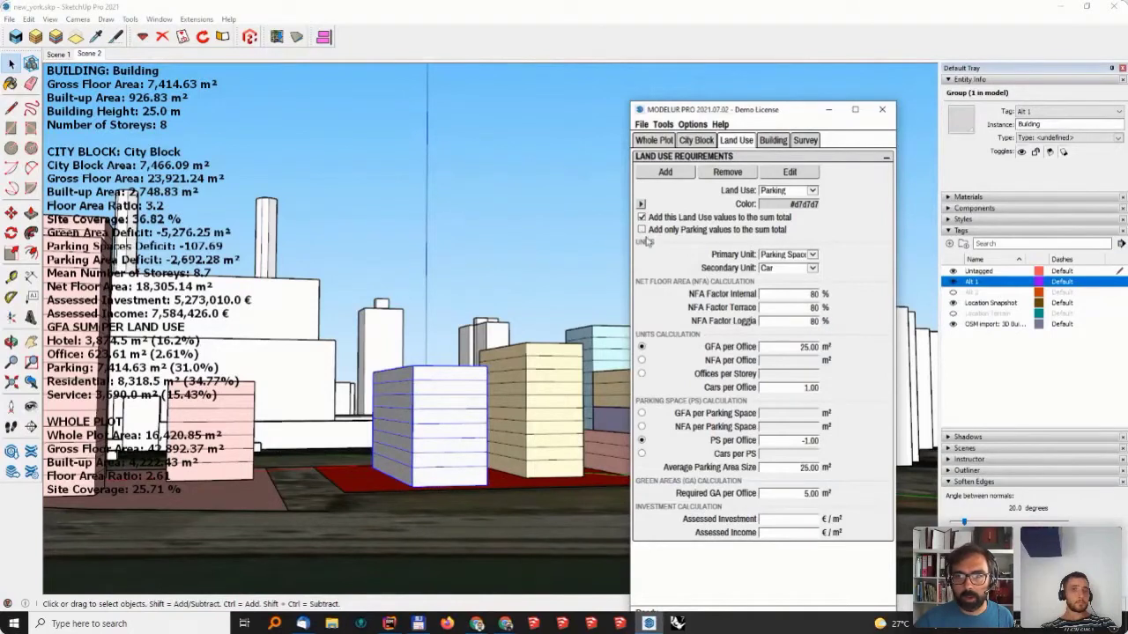
left_click(641, 229)
- Move the parking building vertically down below the ground surface
middle_click_drag(432, 405, 344, 402)
key("m")
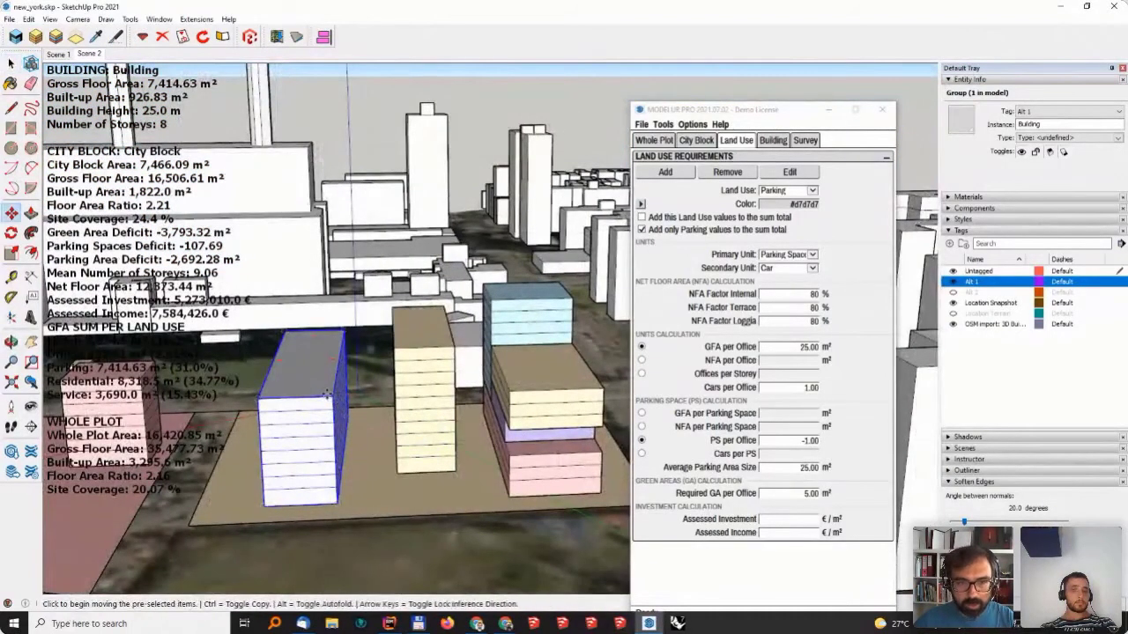
left_click(338, 401)
middle_click_drag(344, 343, 361, 423)
- Scale the underground parking building to a footprint of about 4,319 m² with 4 storeys
key("s")
left_click(324, 454)
left_click(564, 454)
middle_click_drag(564, 453, 425, 449)
key("space")
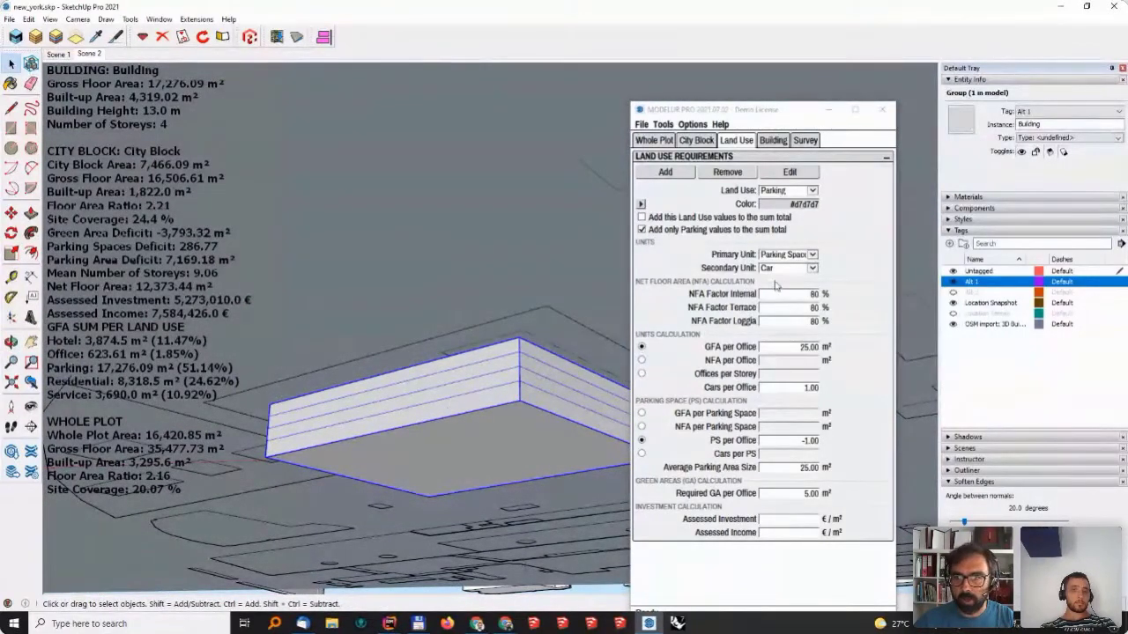
- Try 3 and 2 storeys for the underground parking building and settle on 3 storeys
left_click(775, 140)
double_click(796, 243)
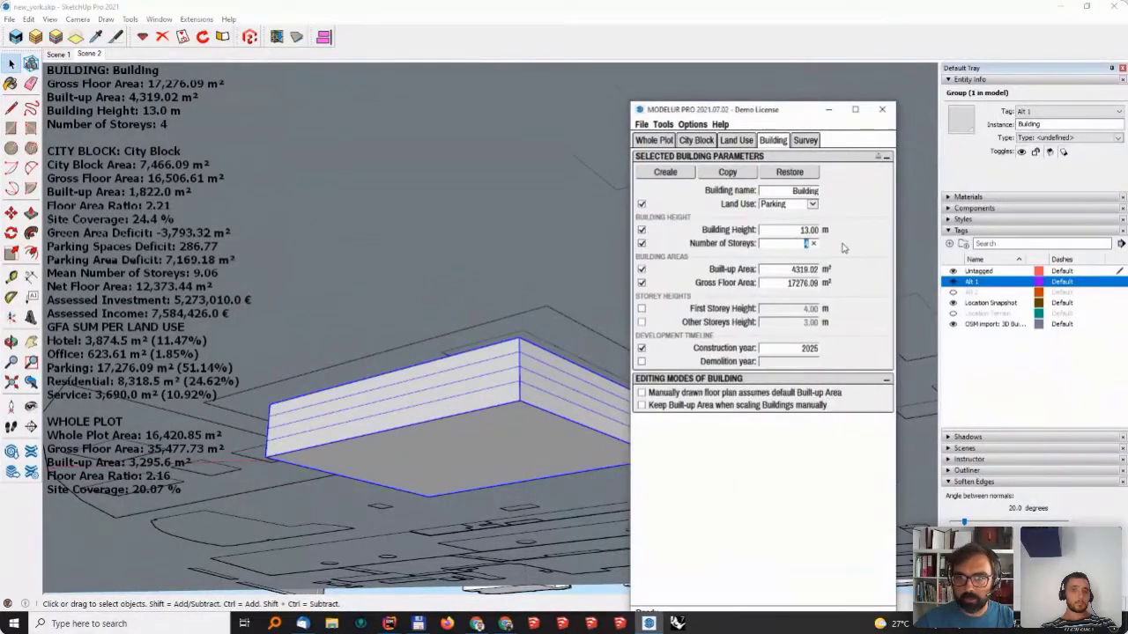
type("3")
key("Return")
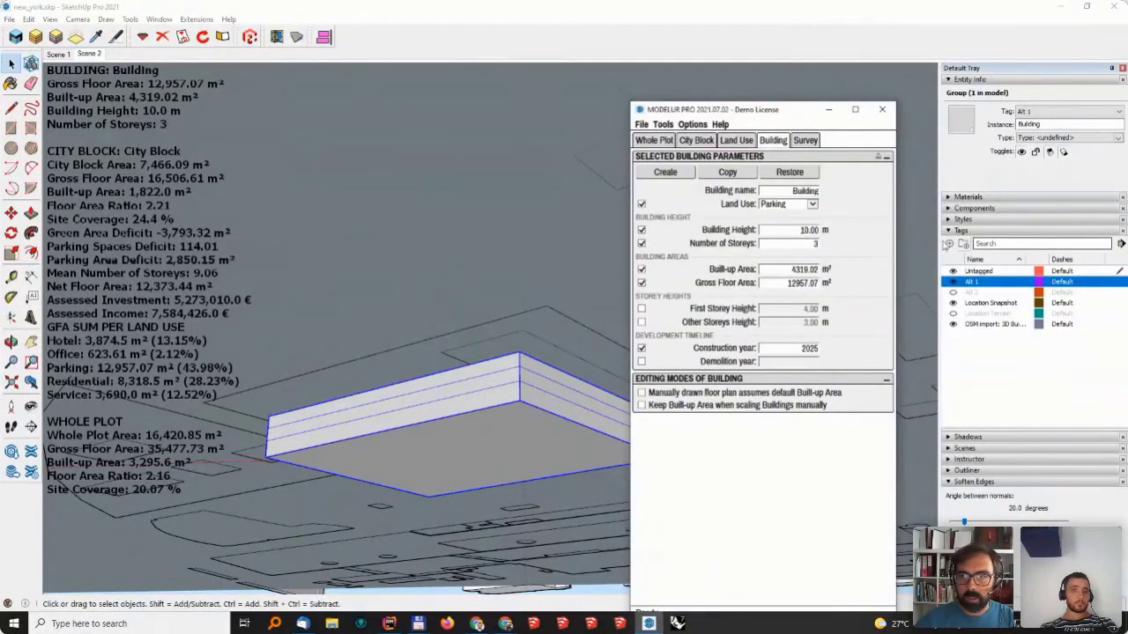
double_click(802, 243)
type("2")
key("Return")
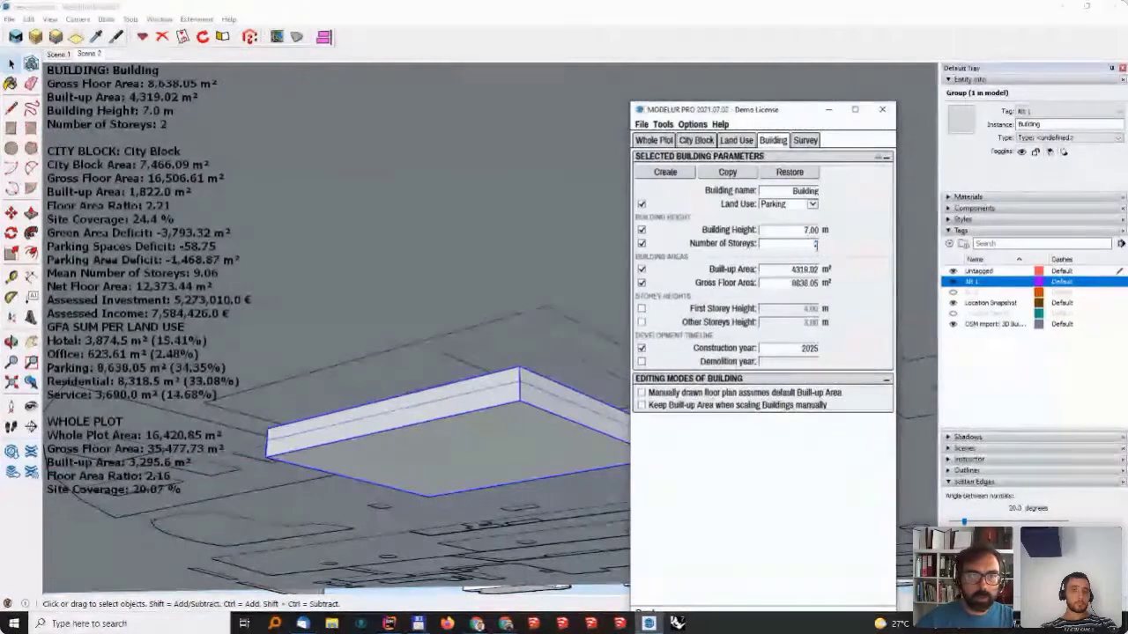
type("3")
key("Return")
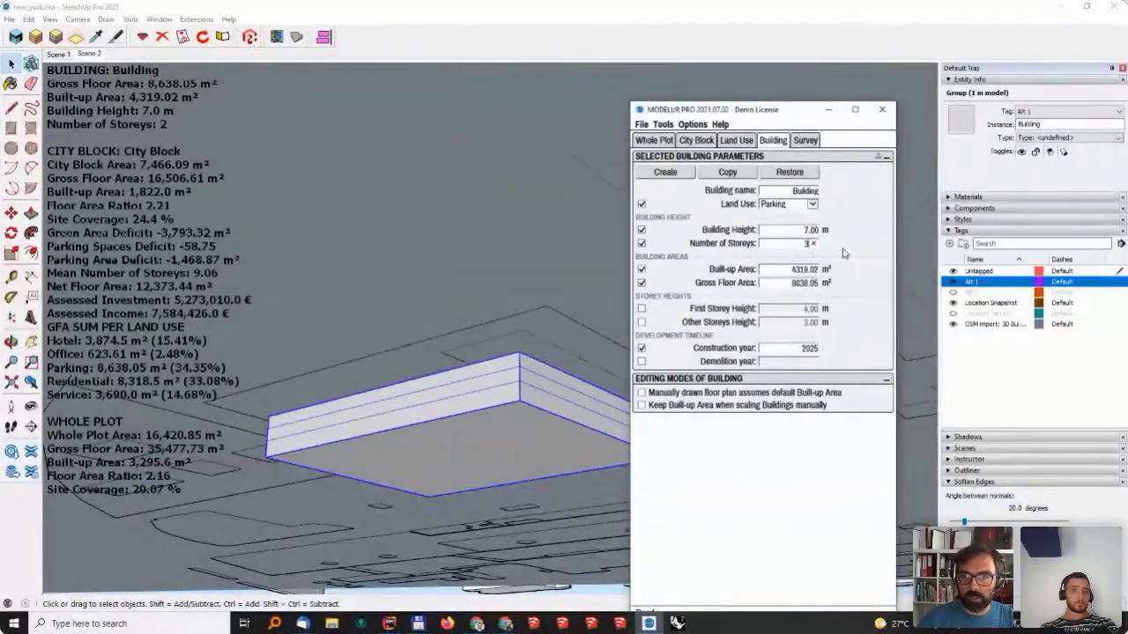
- Raise the three-storey parking building vertically towards the ground surface and look at the block from another angle
middle_click_drag(424, 297, 454, 295)
key("m")
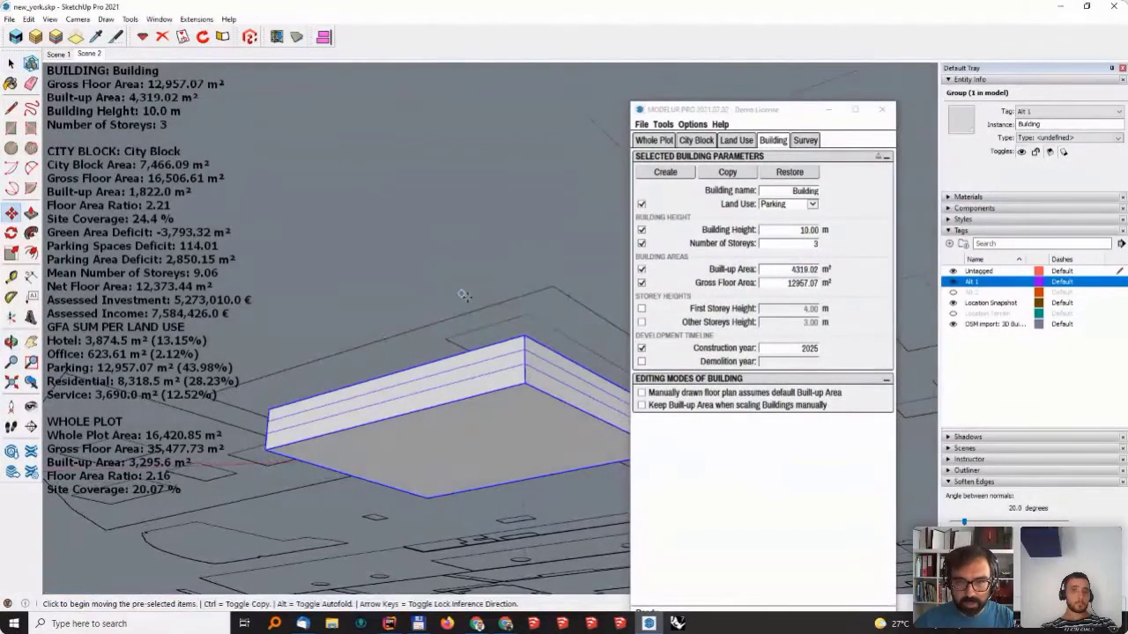
left_click(529, 337)
left_click(528, 314)
middle_click_drag(529, 315, 346, 511)
key("m")
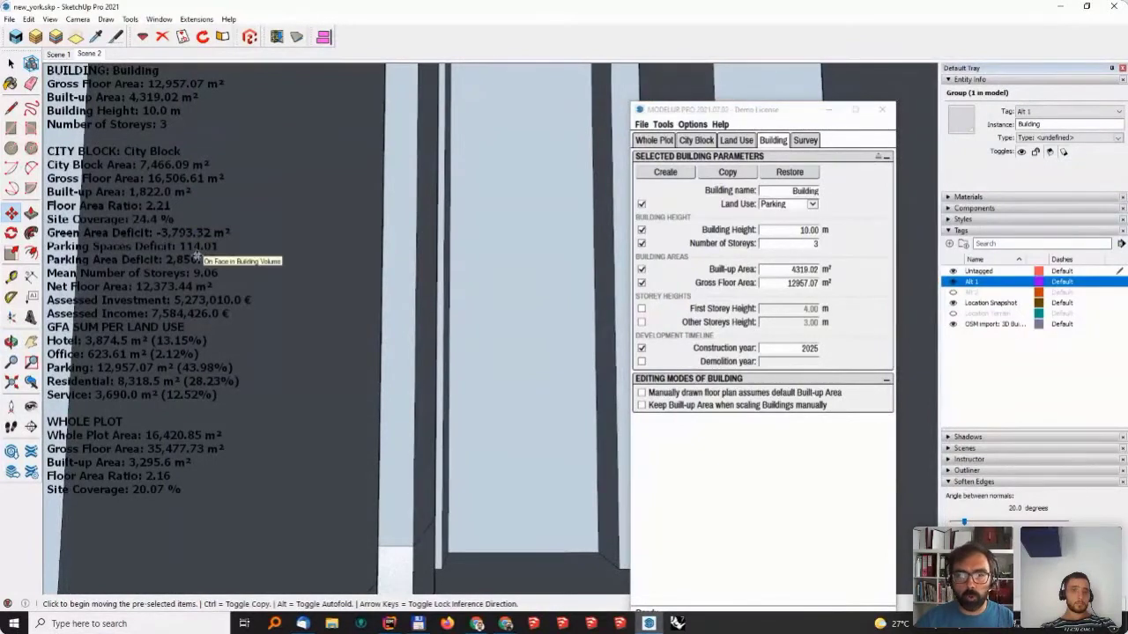
- Open nova_gorica.skp from the DemoData folder inside GisData's NovaGorica folder, discarding the changes to new_york.skp
left_click(9, 20)
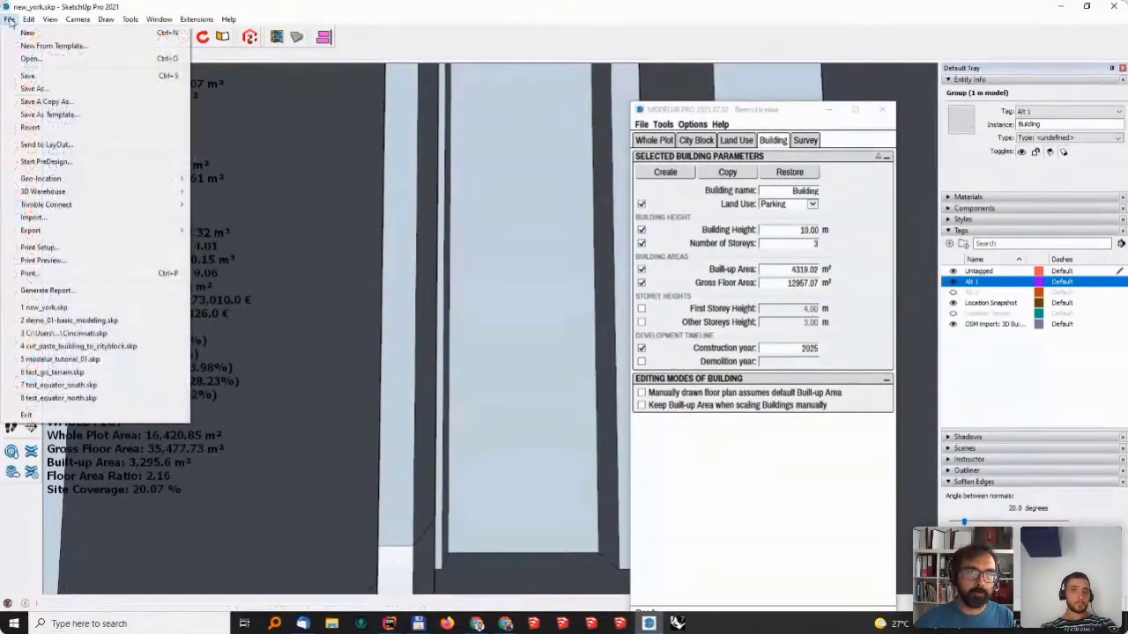
left_click(95, 60)
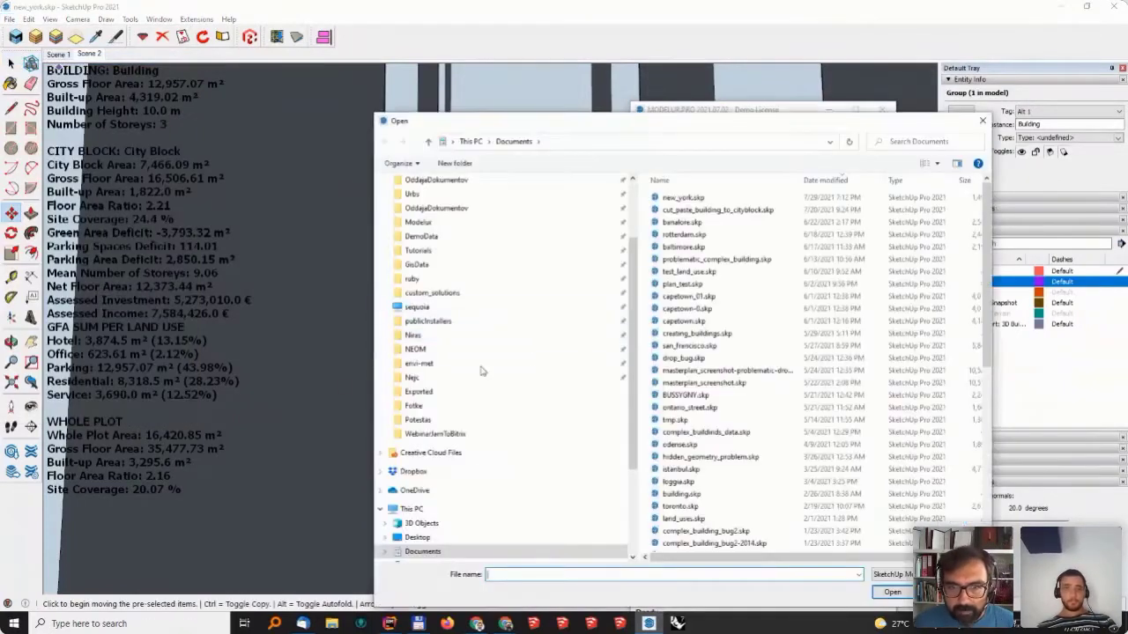
left_click(415, 265)
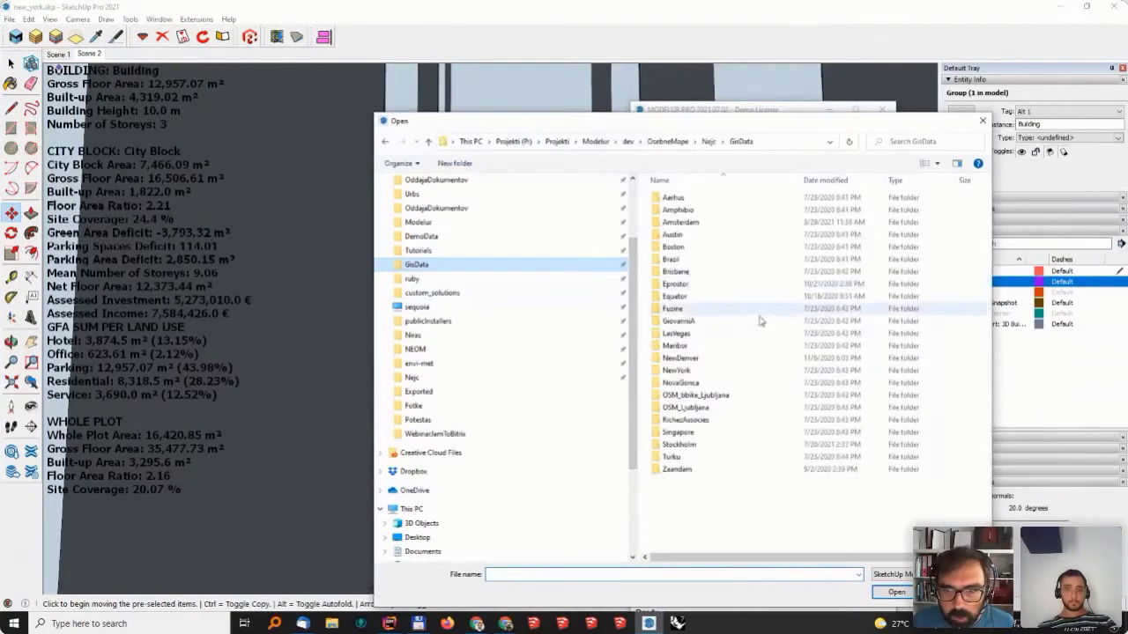
left_click(688, 388)
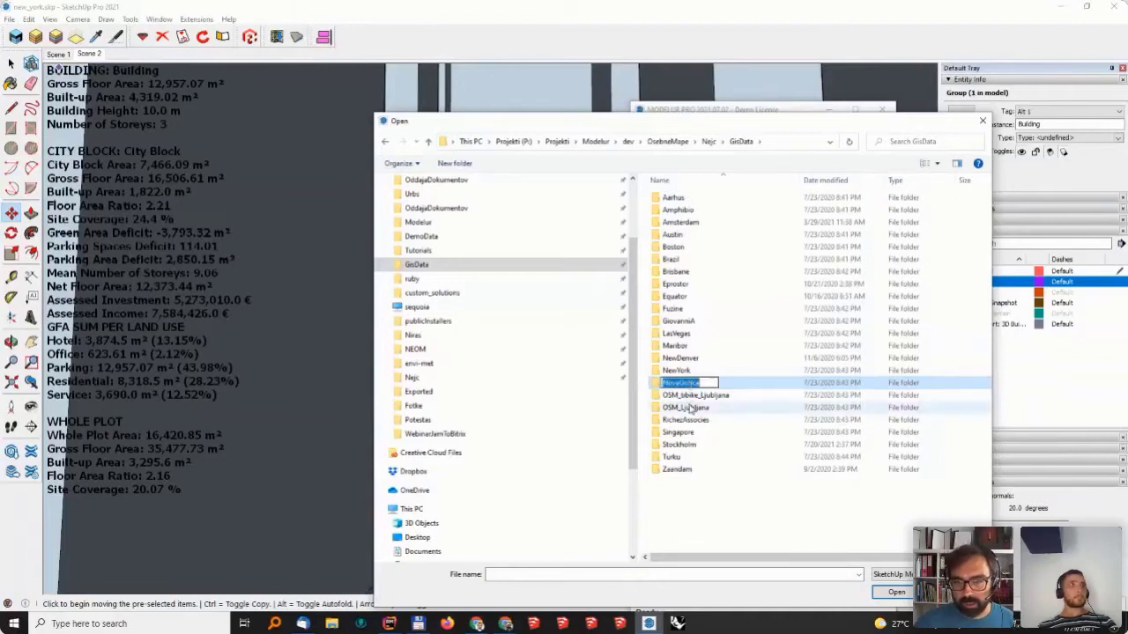
left_click(692, 394)
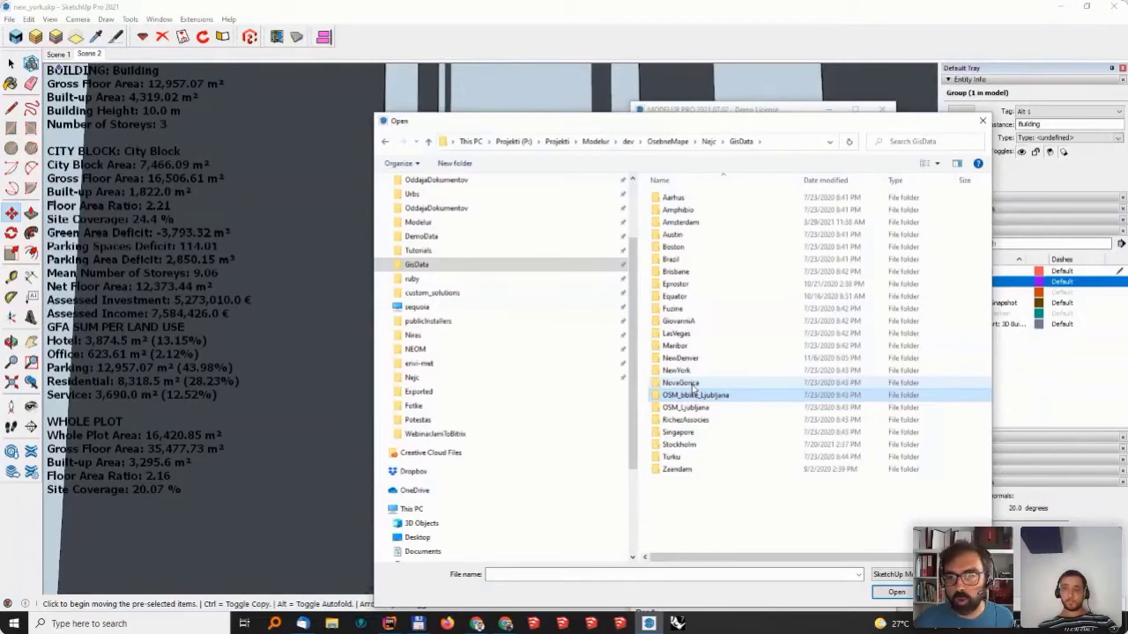
double_click(683, 384)
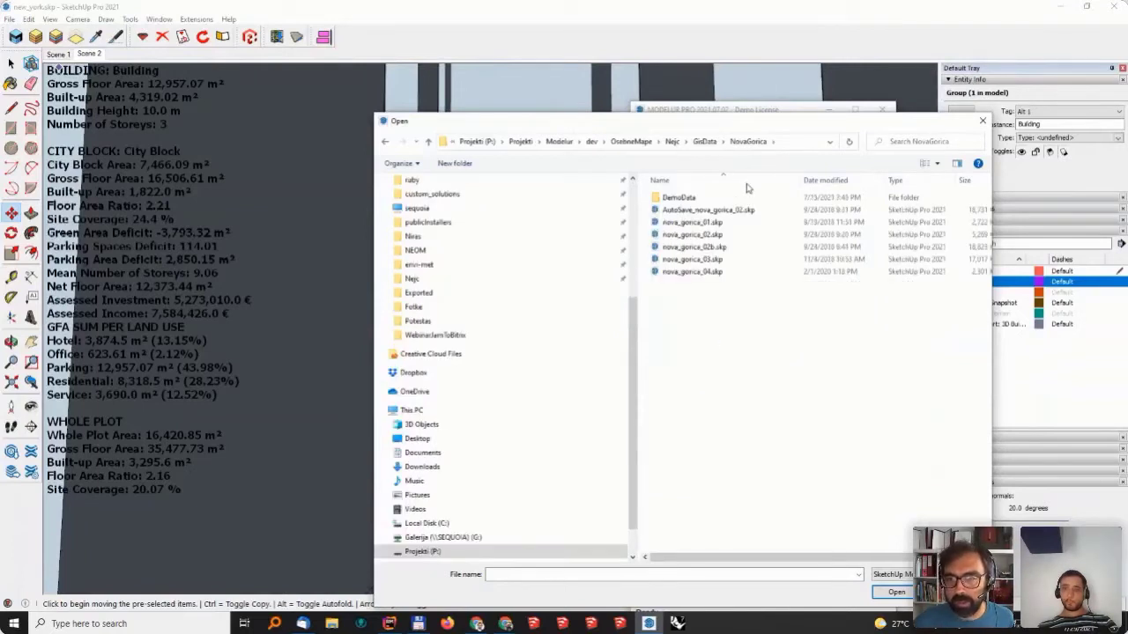
double_click(679, 199)
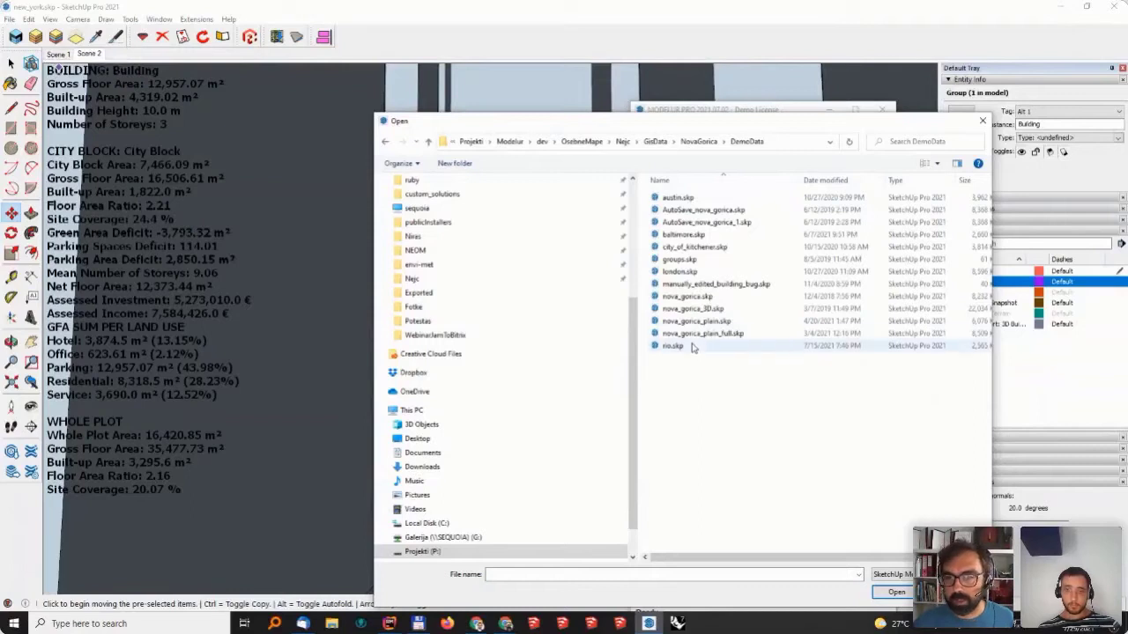
double_click(687, 297)
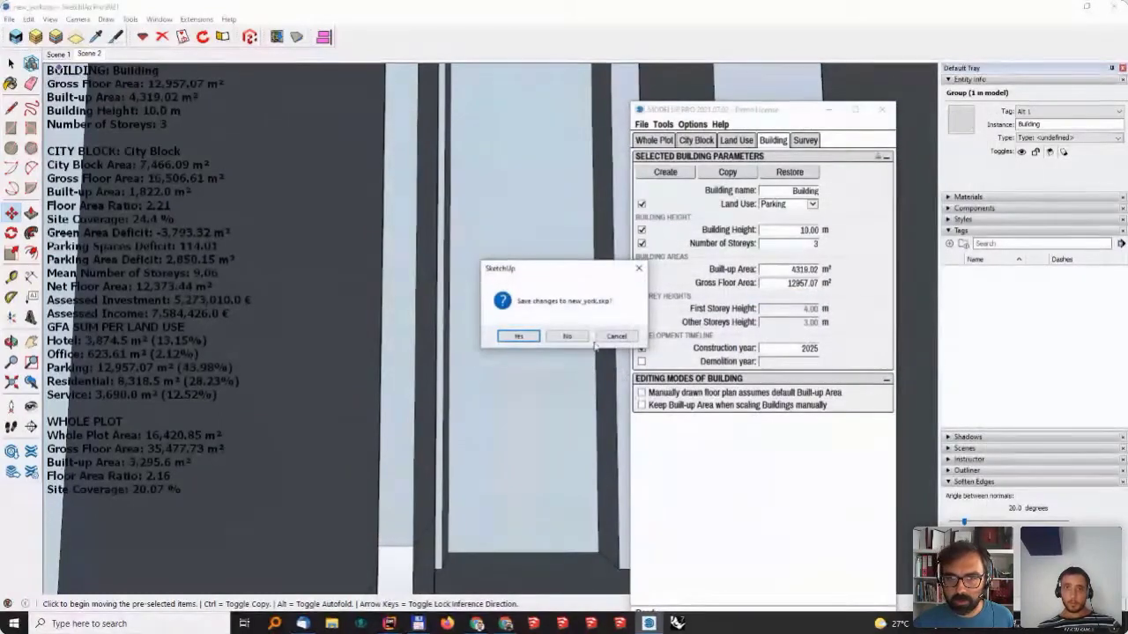
left_click(571, 336)
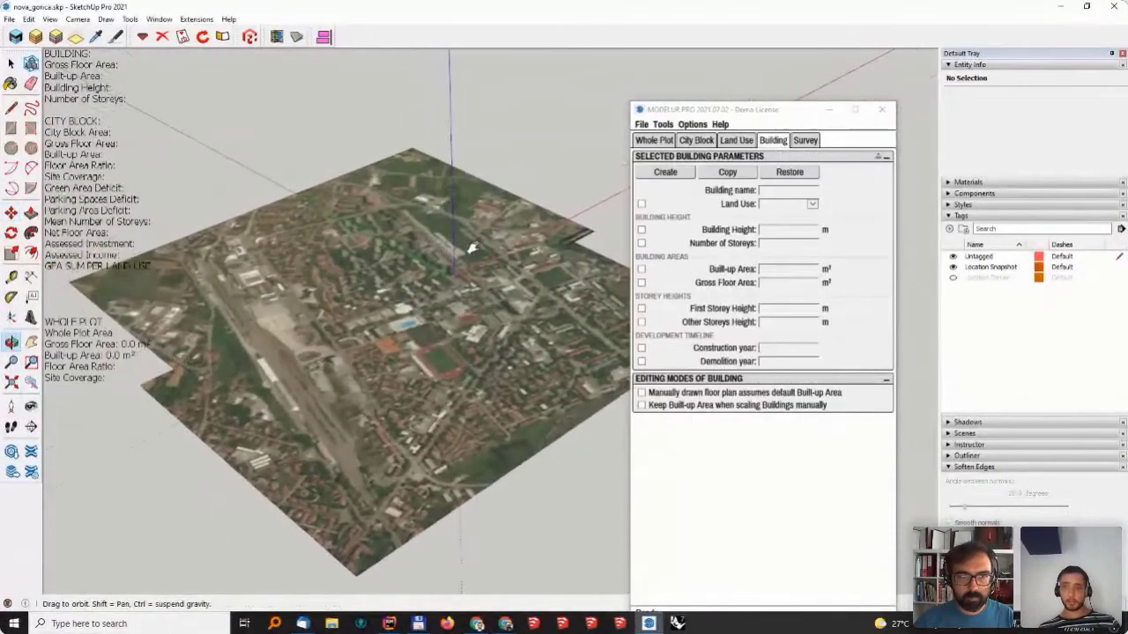
- Turn off the on-screen surveys for the selected building, city block and plot area by setting each to blank
left_click(804, 141)
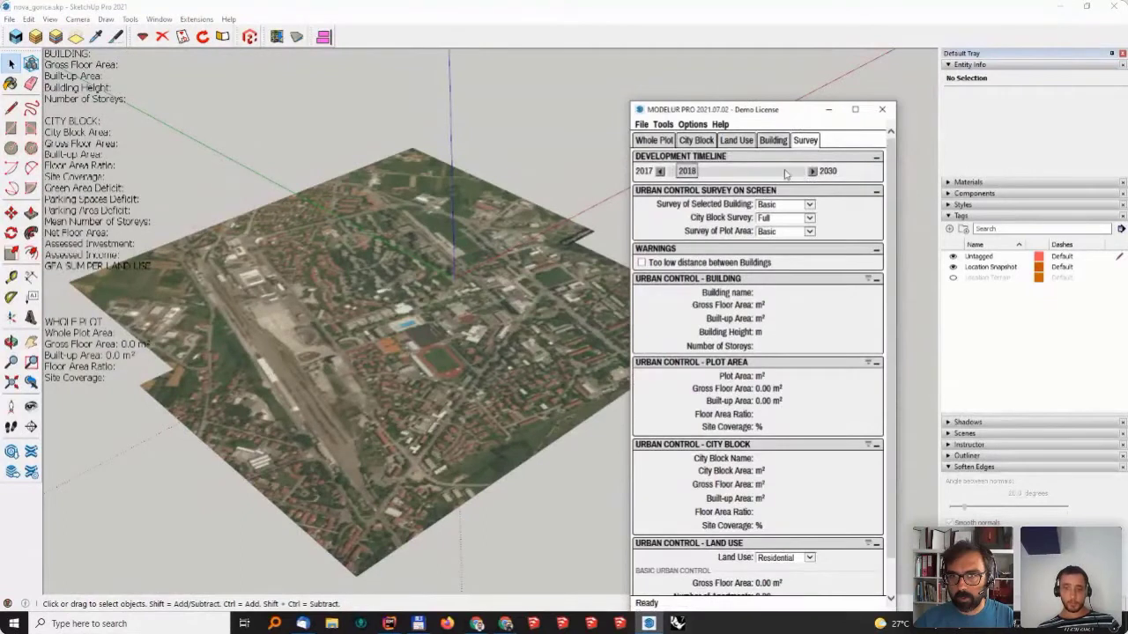
left_click(799, 208)
left_click(788, 195)
left_click(784, 217)
left_click(783, 218)
left_click(779, 221)
left_click(783, 196)
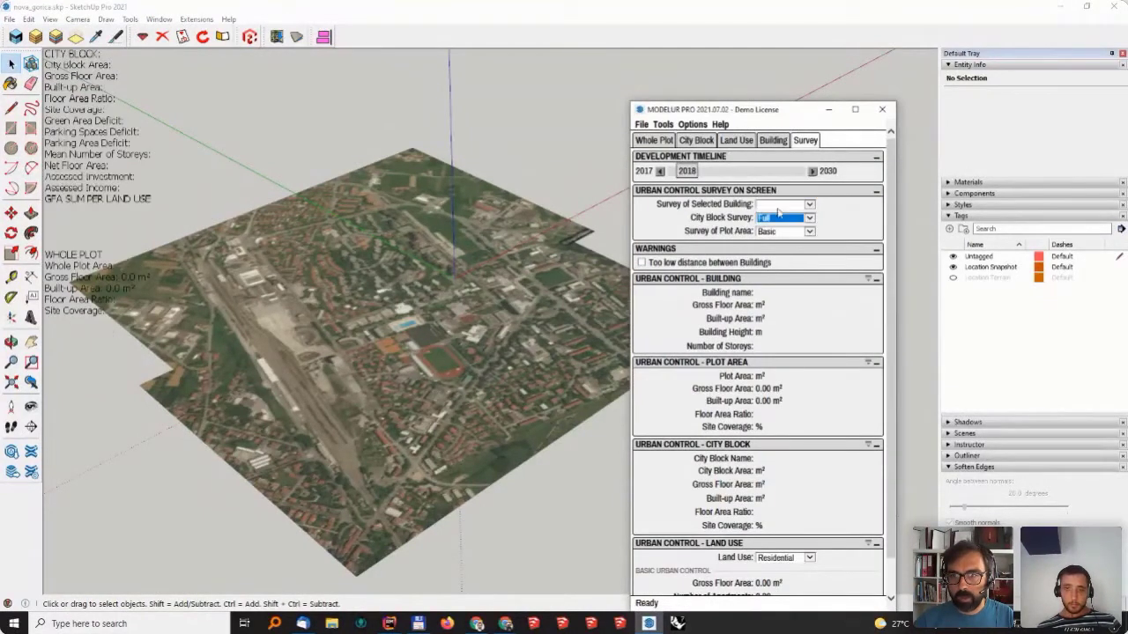
left_click(781, 231)
left_click(781, 220)
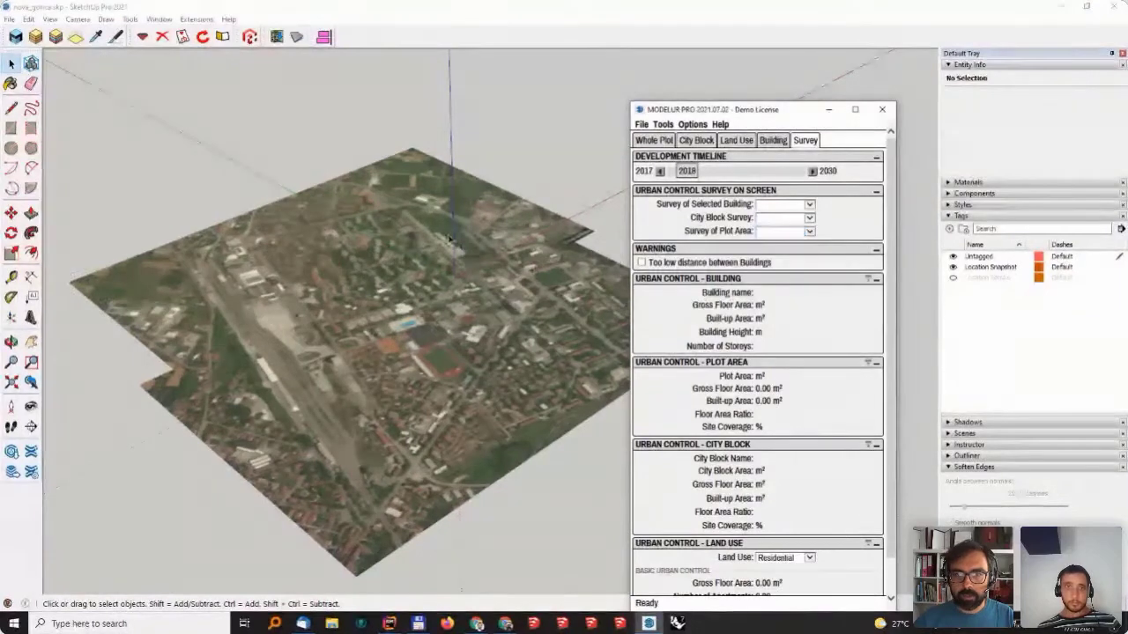
middle_click_drag(441, 345, 476, 348)
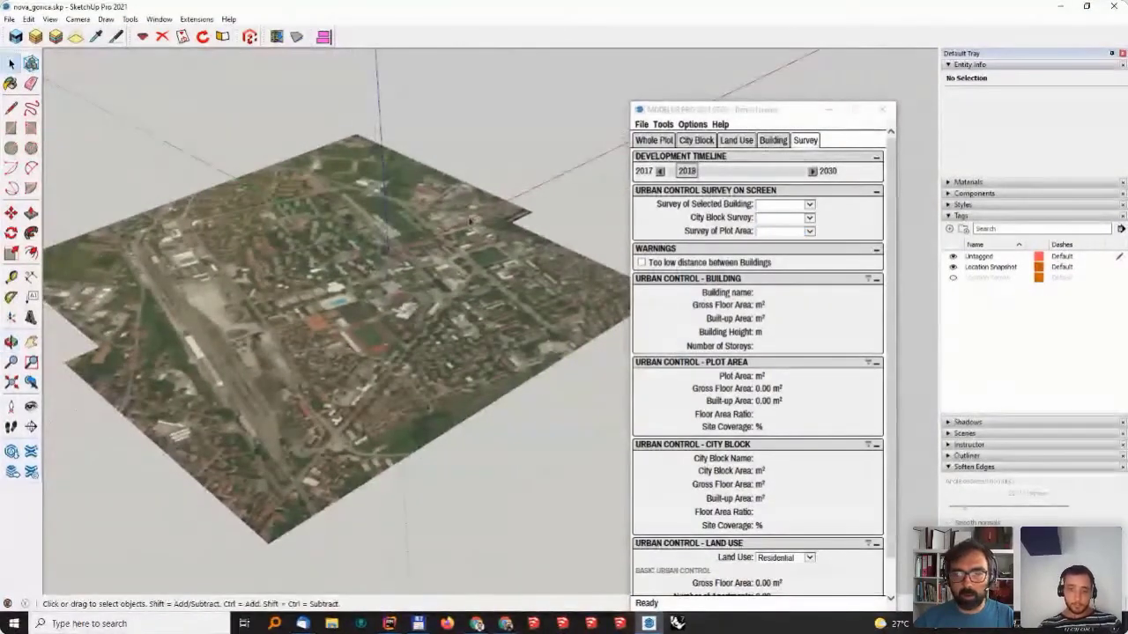
- Start a Modelur GIS data import and load buildings_center_wgs84.shp from the DemoData folder
left_click(639, 211)
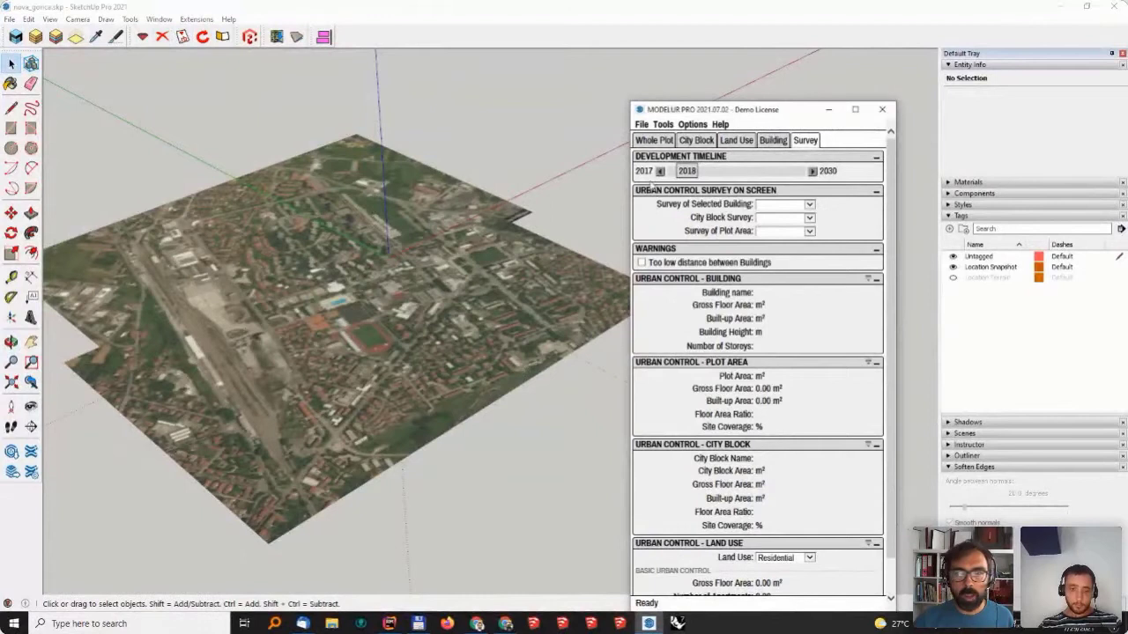
left_click(642, 125)
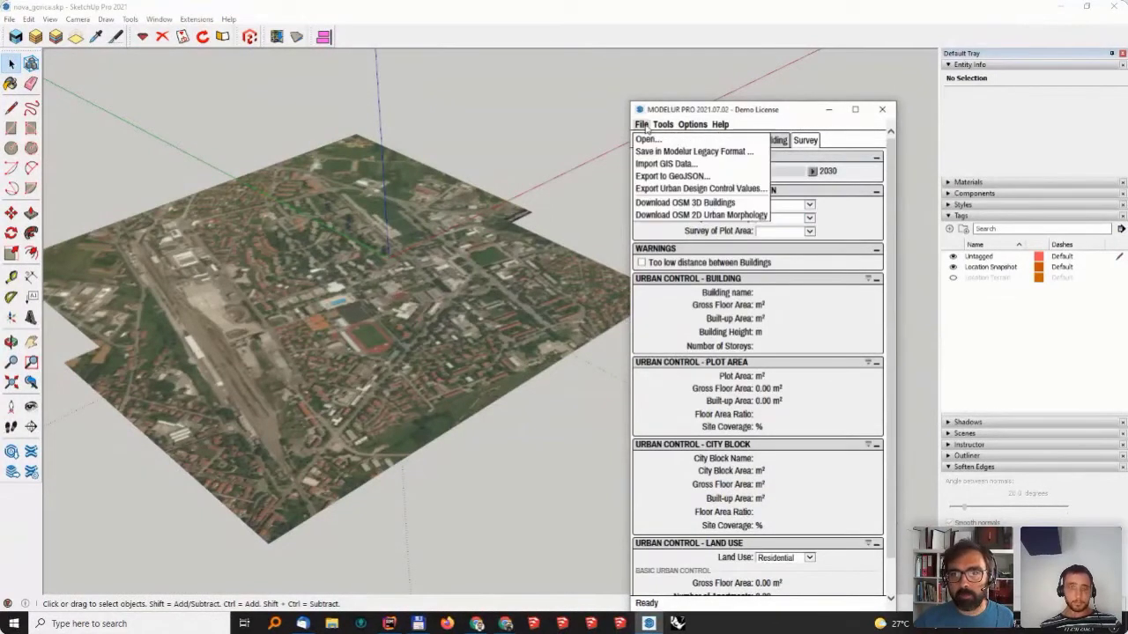
left_click(662, 164)
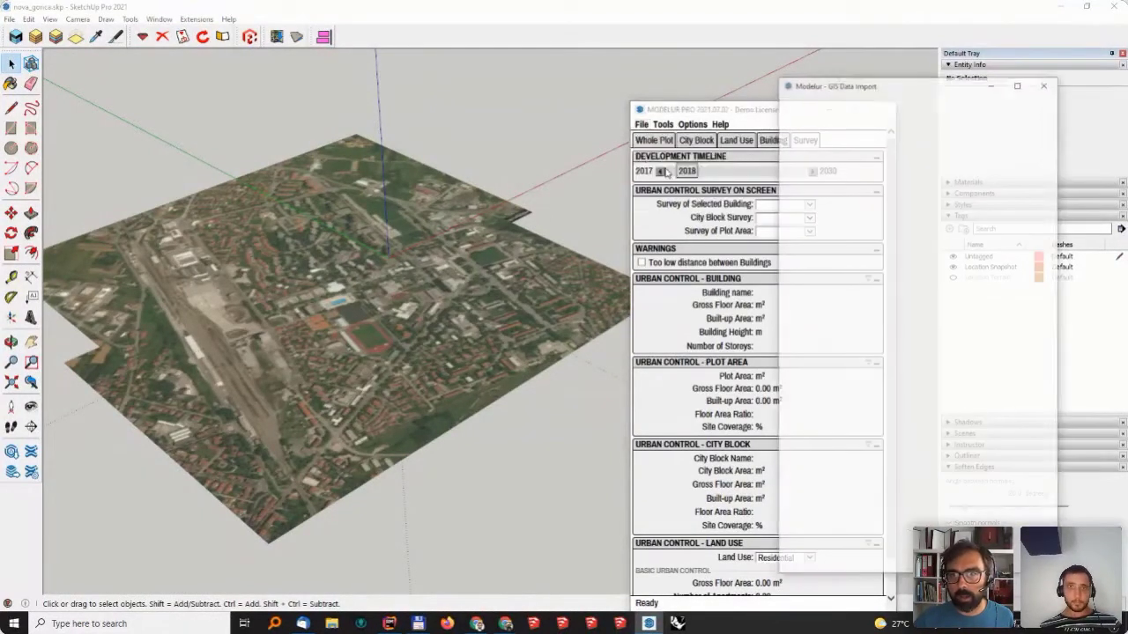
left_click(1045, 124)
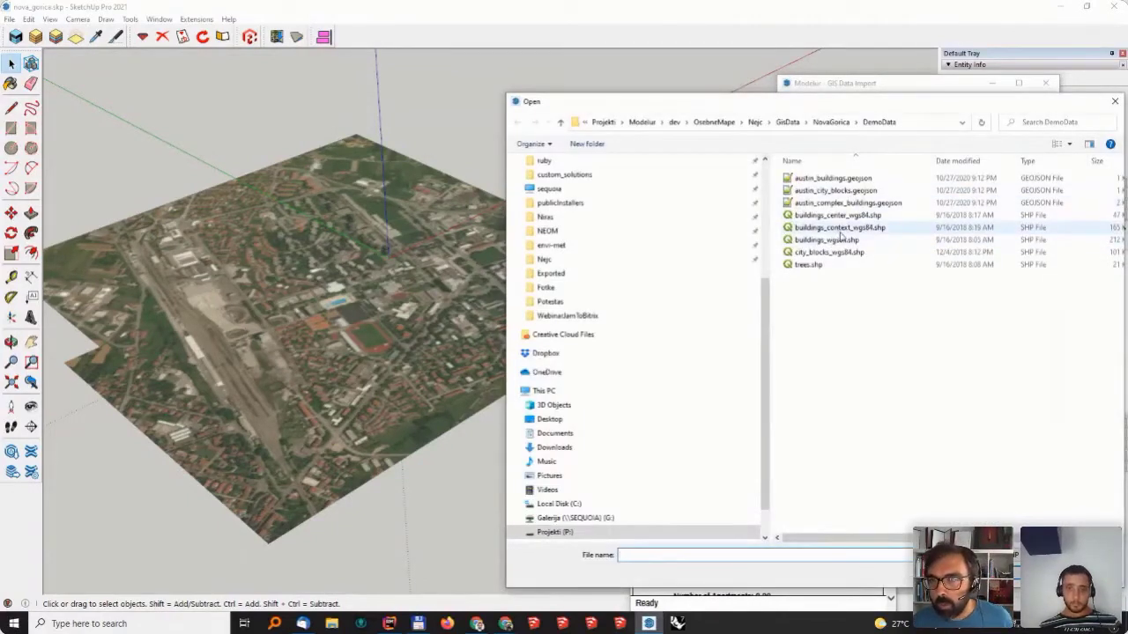
double_click(844, 217)
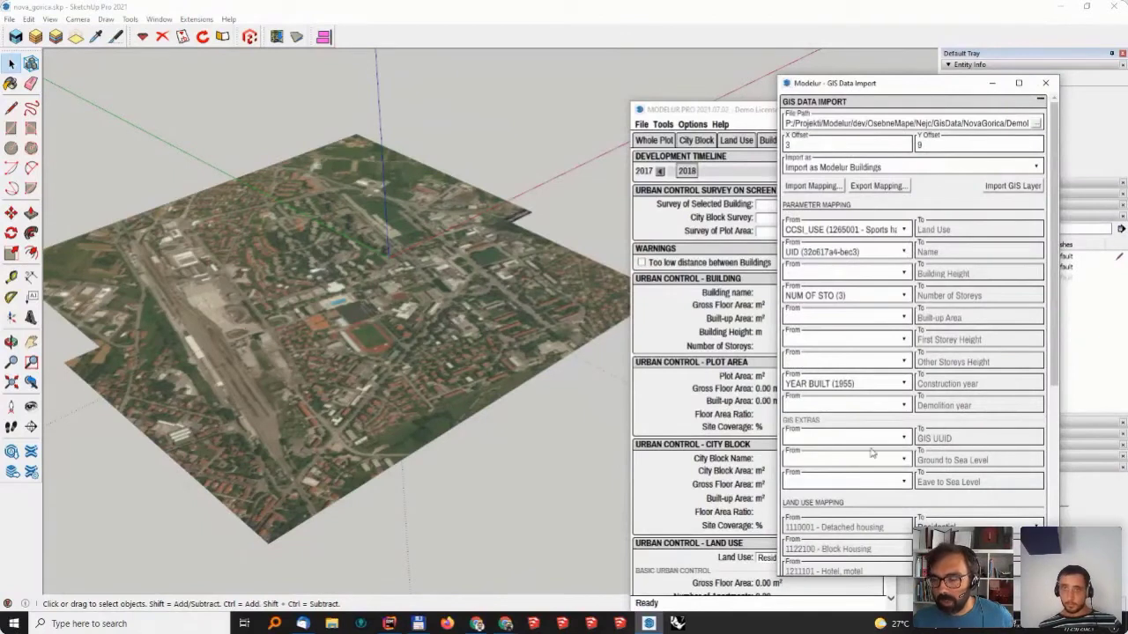
- Review the source fields for land use, keep CCSI_USE, and import the GIS layer as Modelur Buildings
left_click(873, 229)
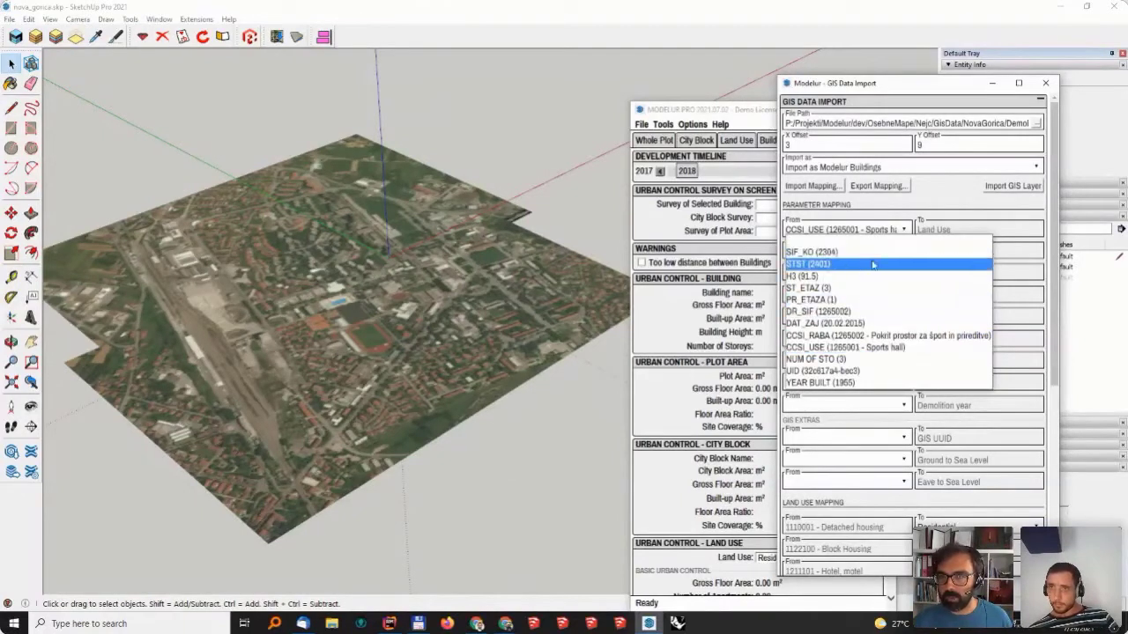
left_click(870, 229)
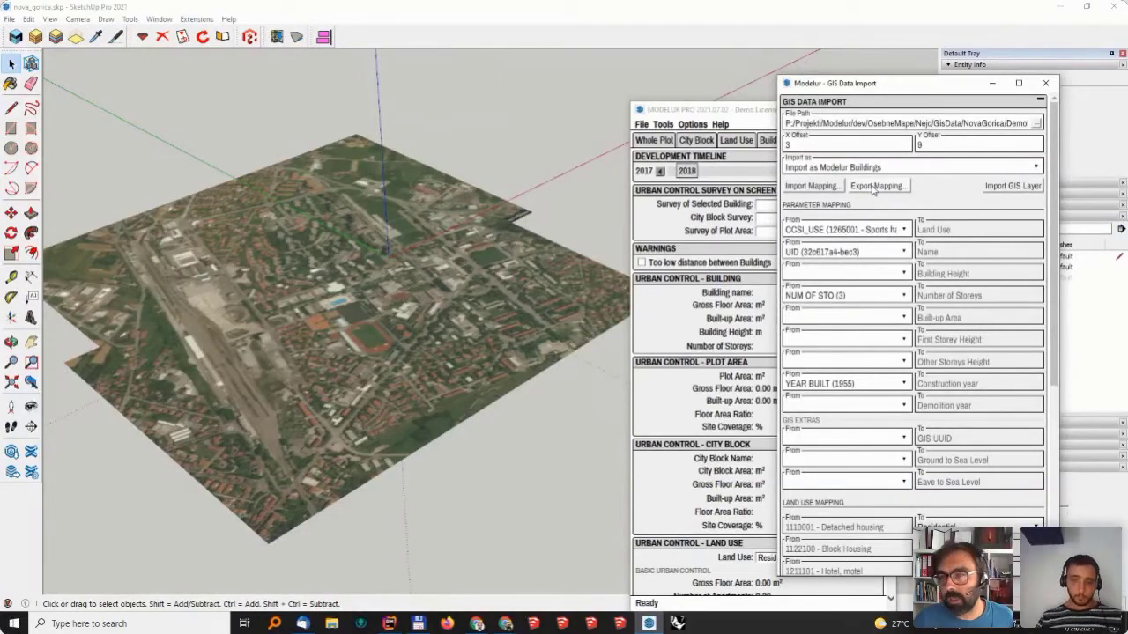
left_click(996, 186)
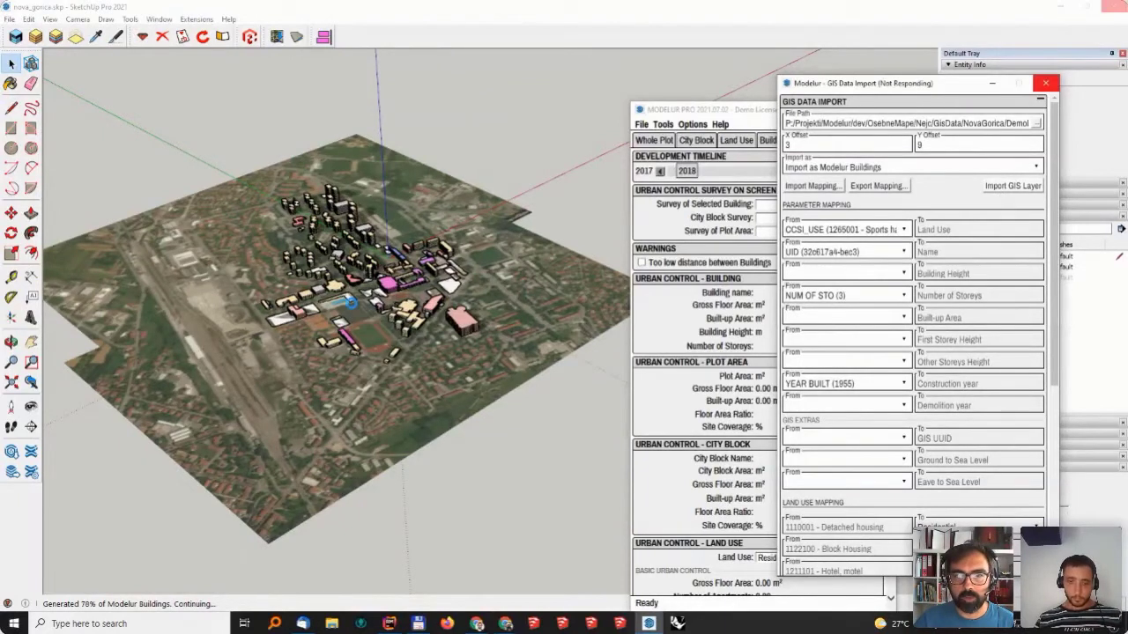
scroll(367, 296, "up", 5)
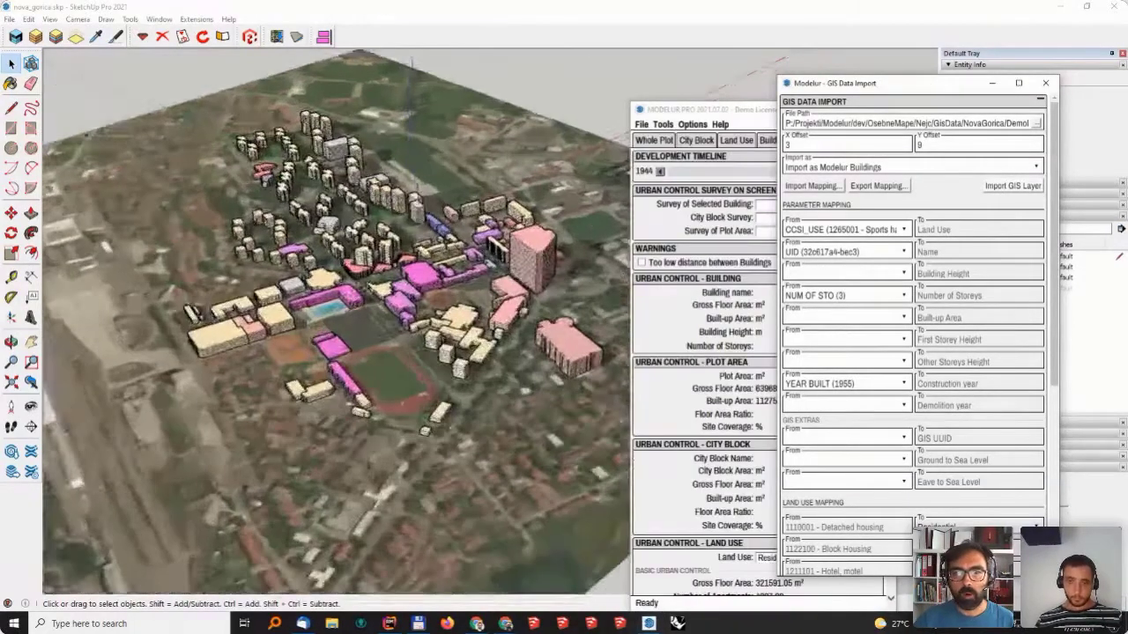
mouse_move(379, 221)
middle_mouse_down()
mouse_move(390, 145)
mouse_move(334, 124)
middle_mouse_up()
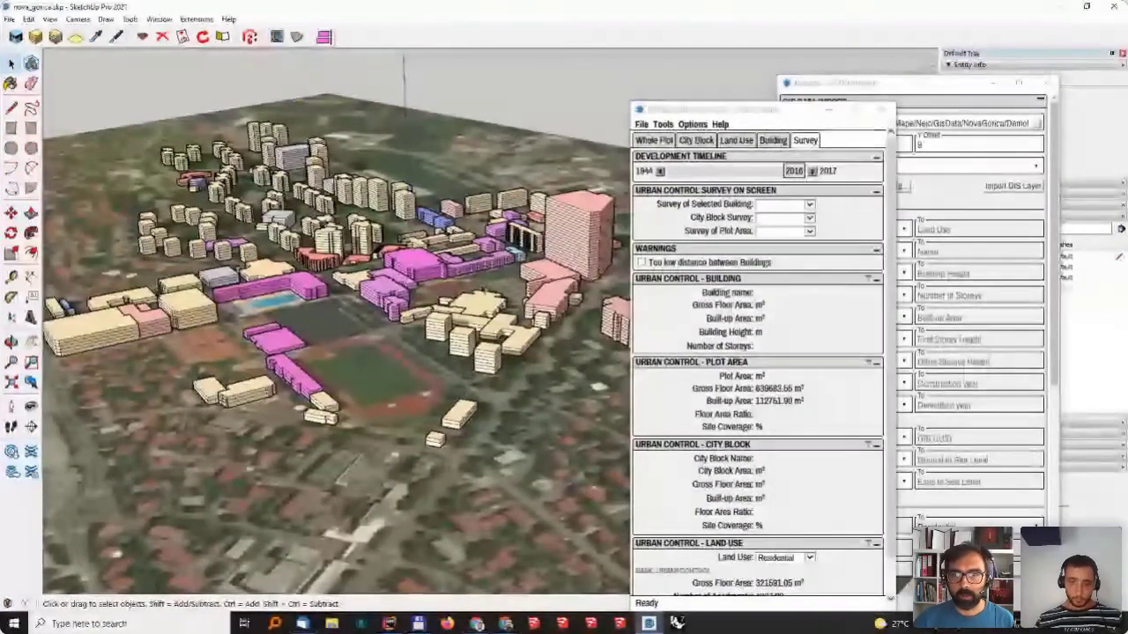
- Try 3 storeys on the residential building east of the running track, then set it back to 7 storeys
left_click(436, 328)
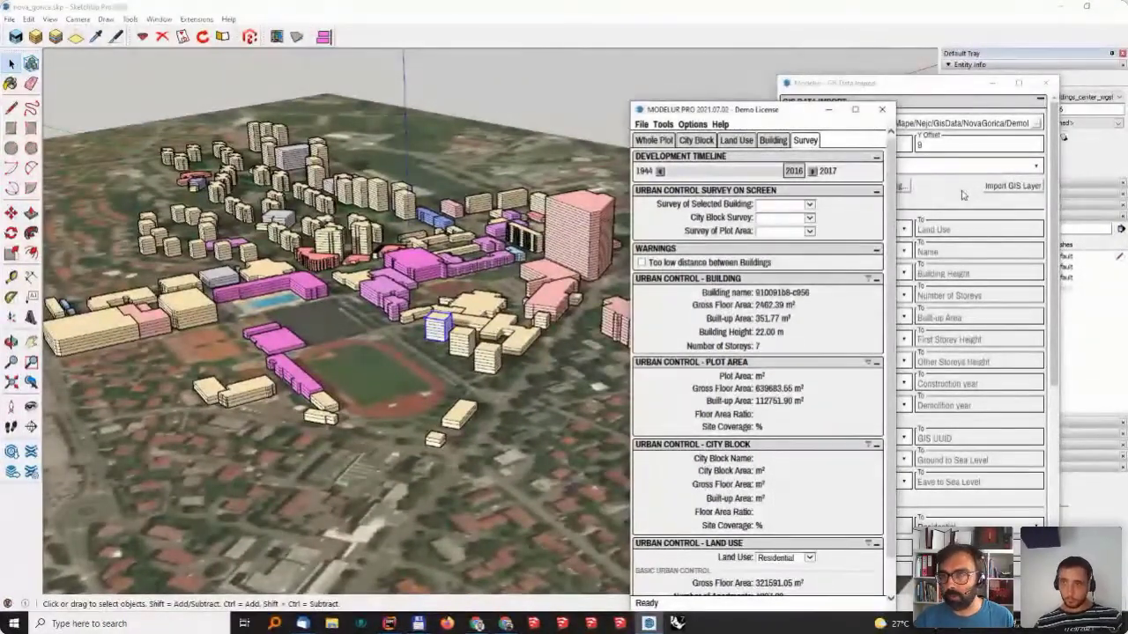
left_click(773, 141)
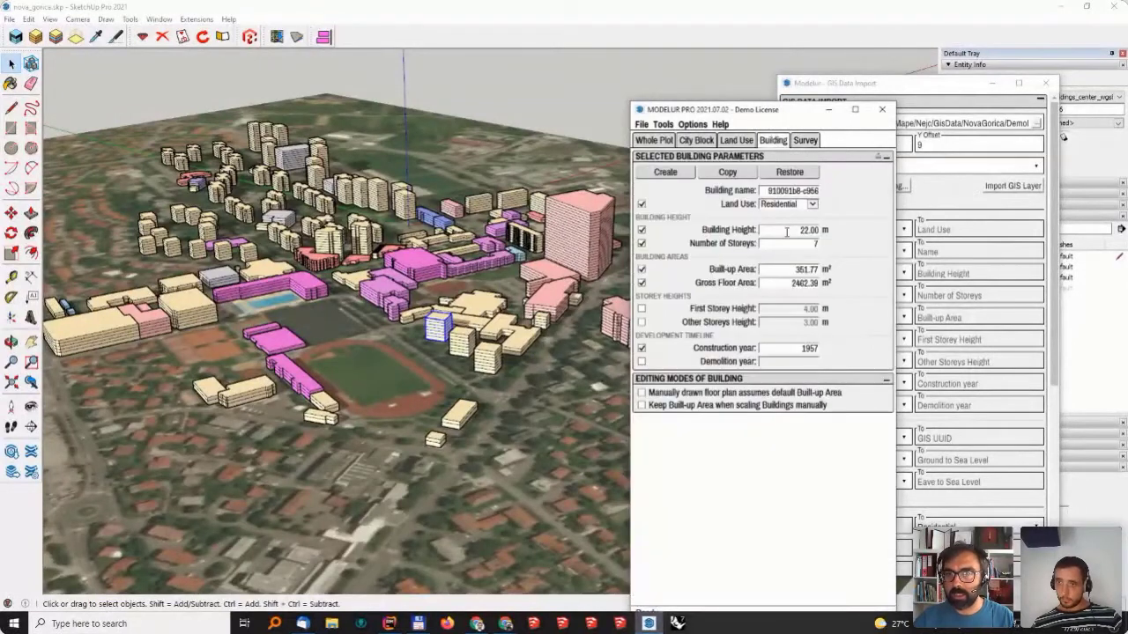
type("3")
key("Return")
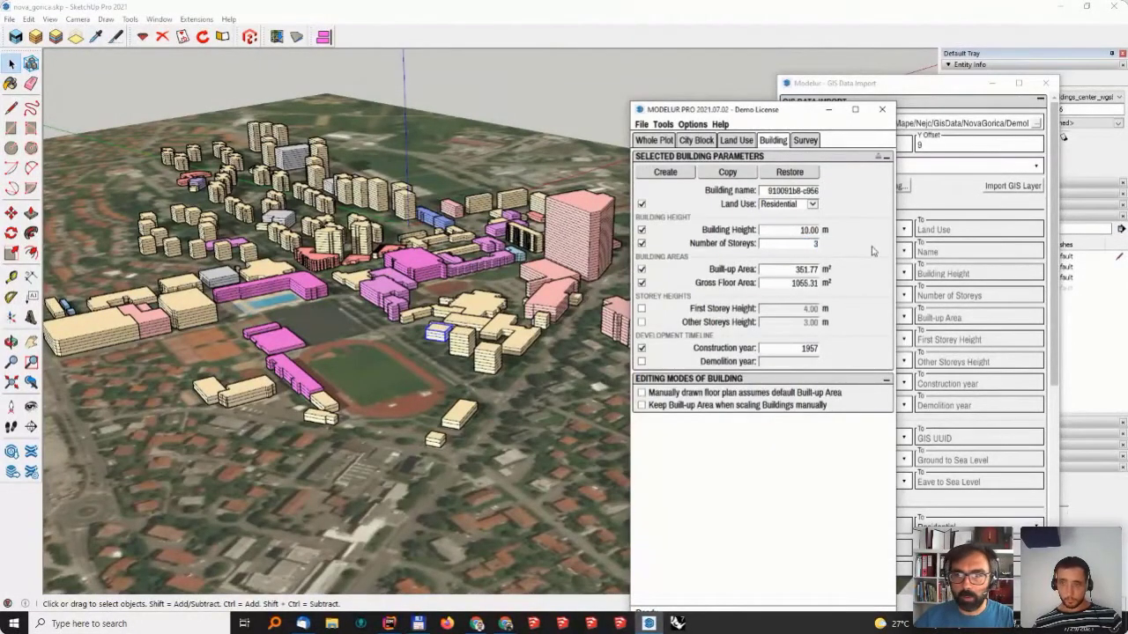
double_click(805, 243)
type("7")
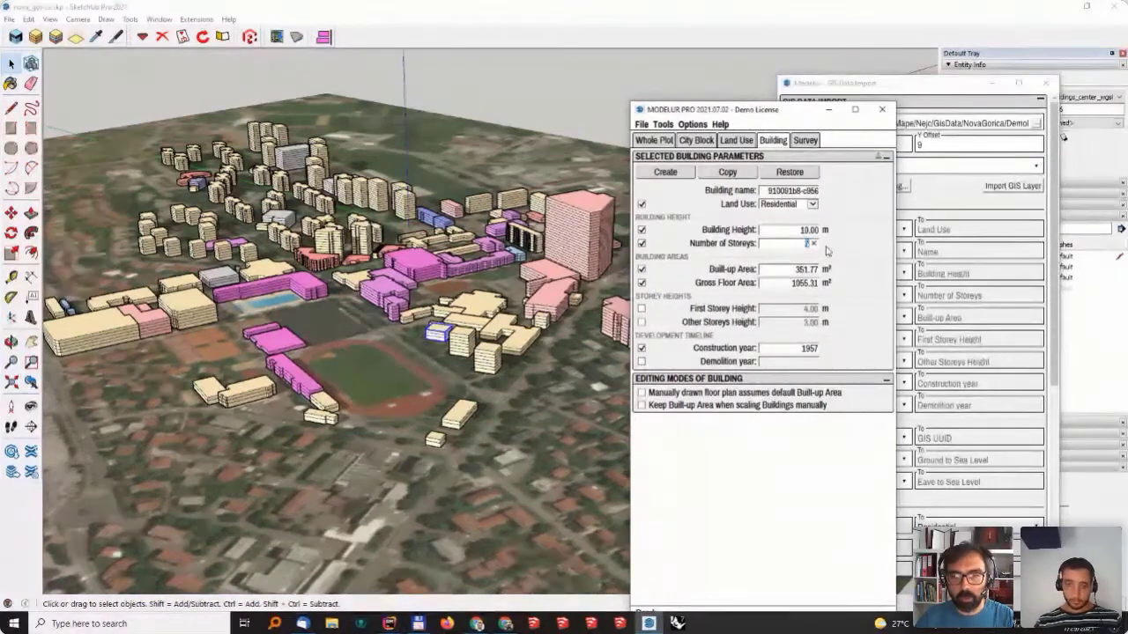
key("Return")
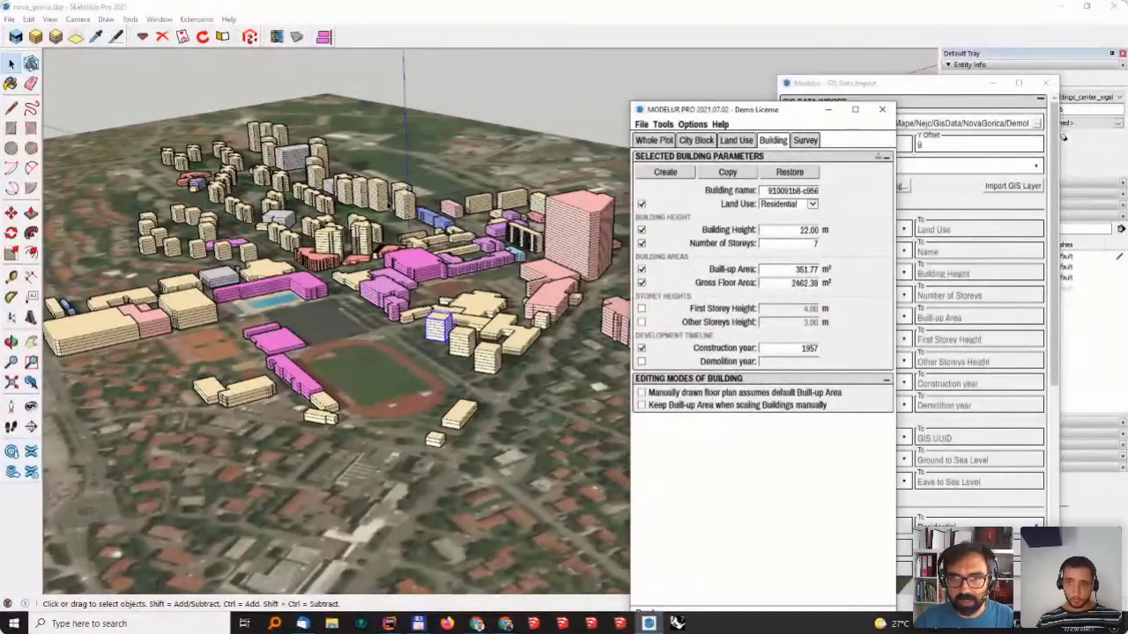
- Import buildings_context_wgs84.shp as Simple Buildings Volumes and look over the surrounding city
left_click_drag(781, 115, 749, 253)
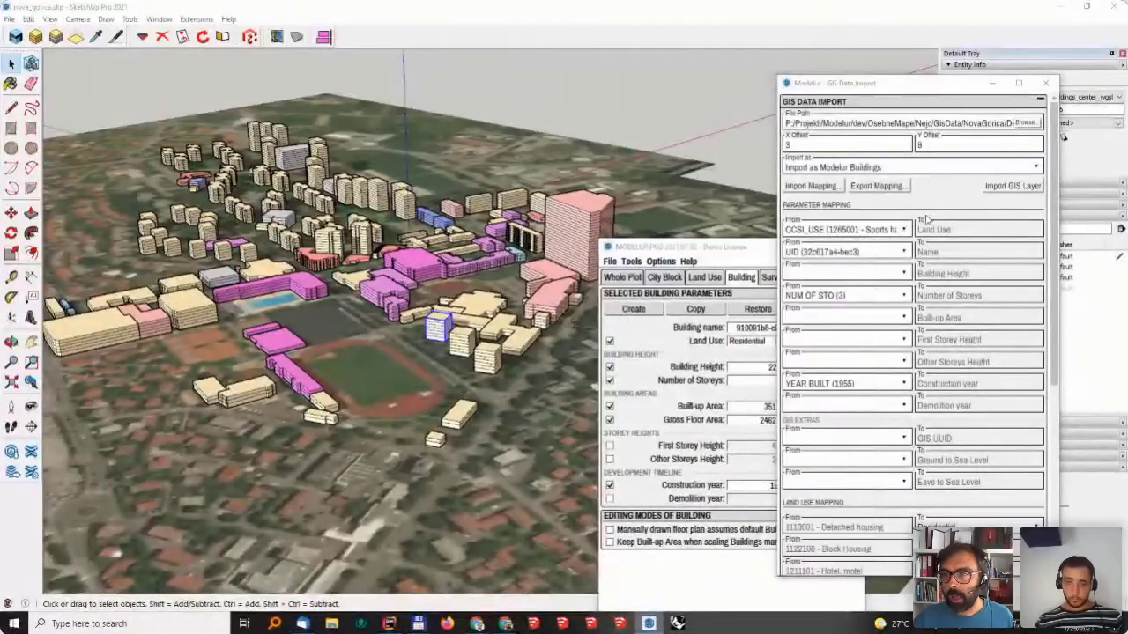
left_click(1037, 123)
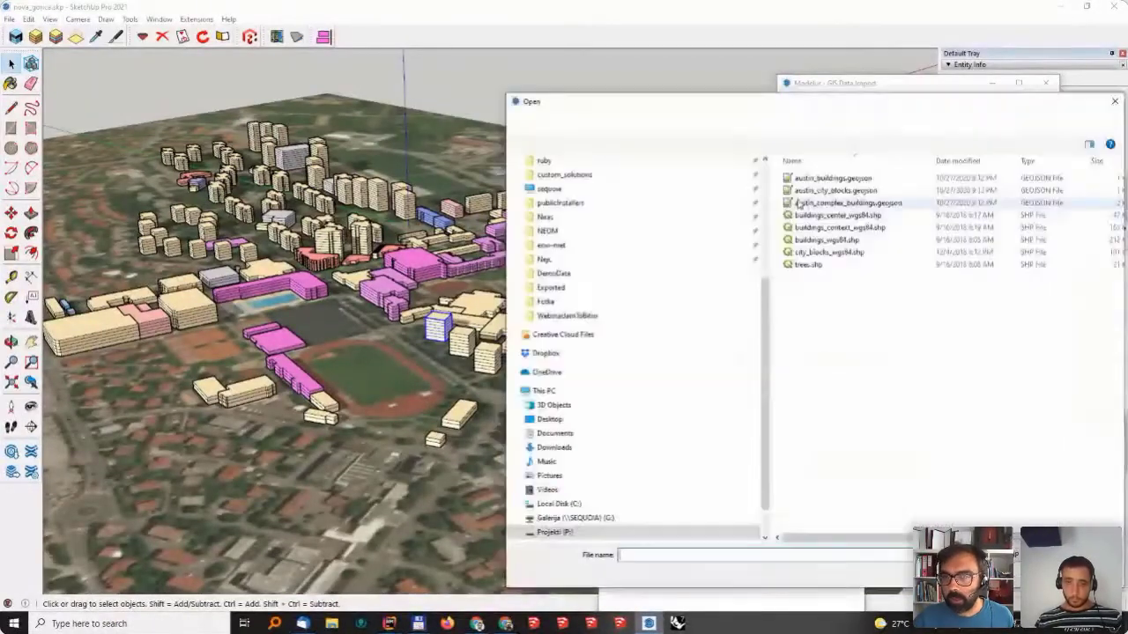
double_click(854, 227)
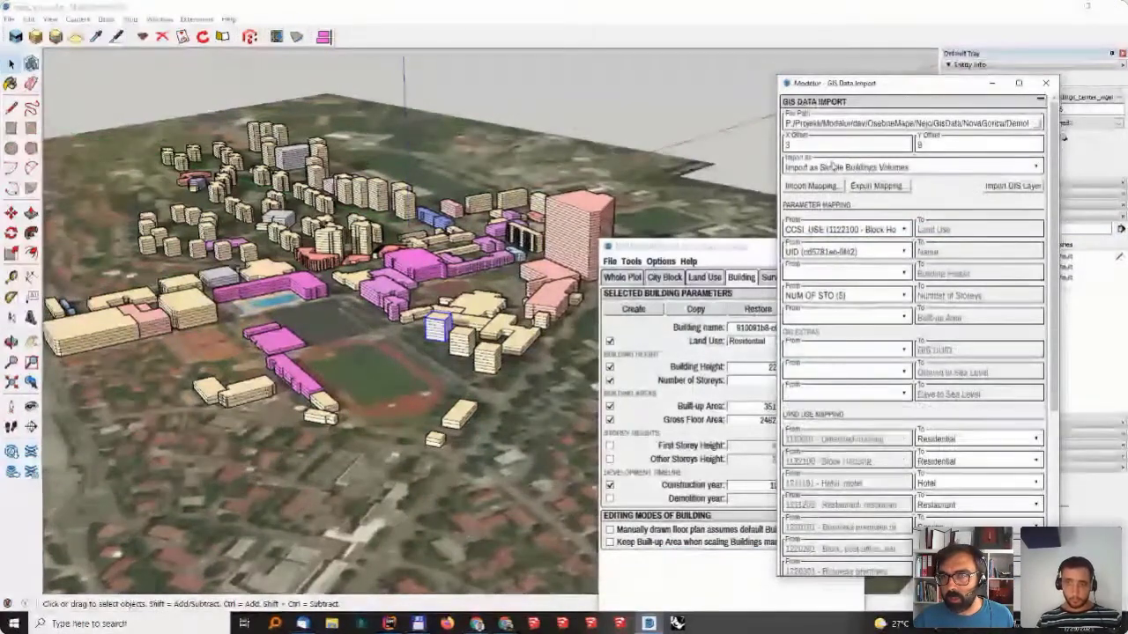
left_click(875, 169)
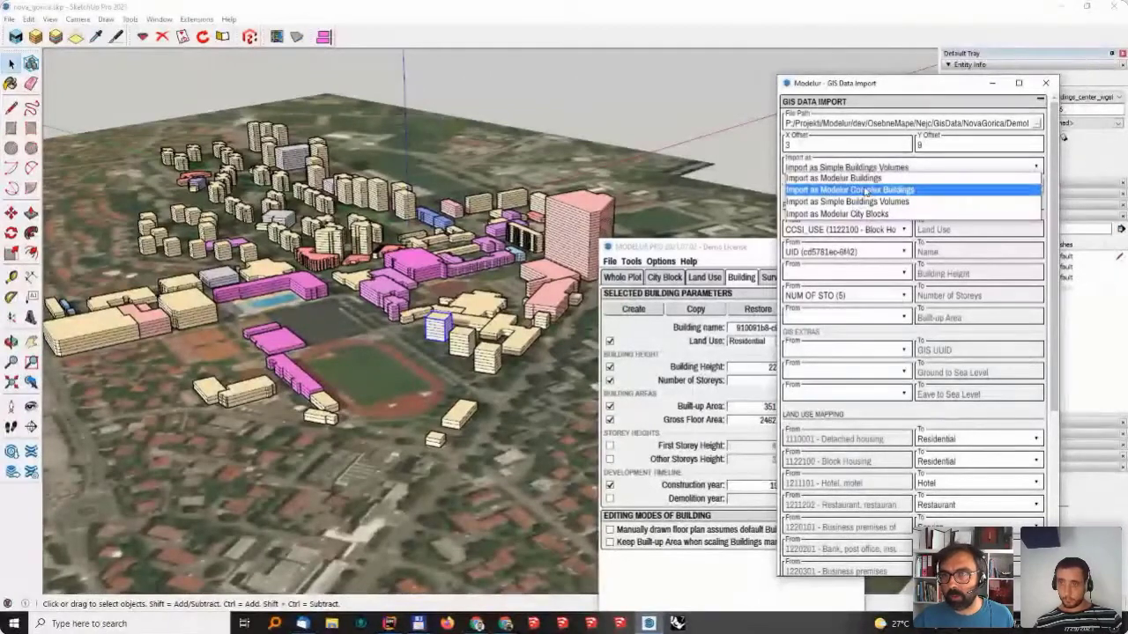
left_click(872, 201)
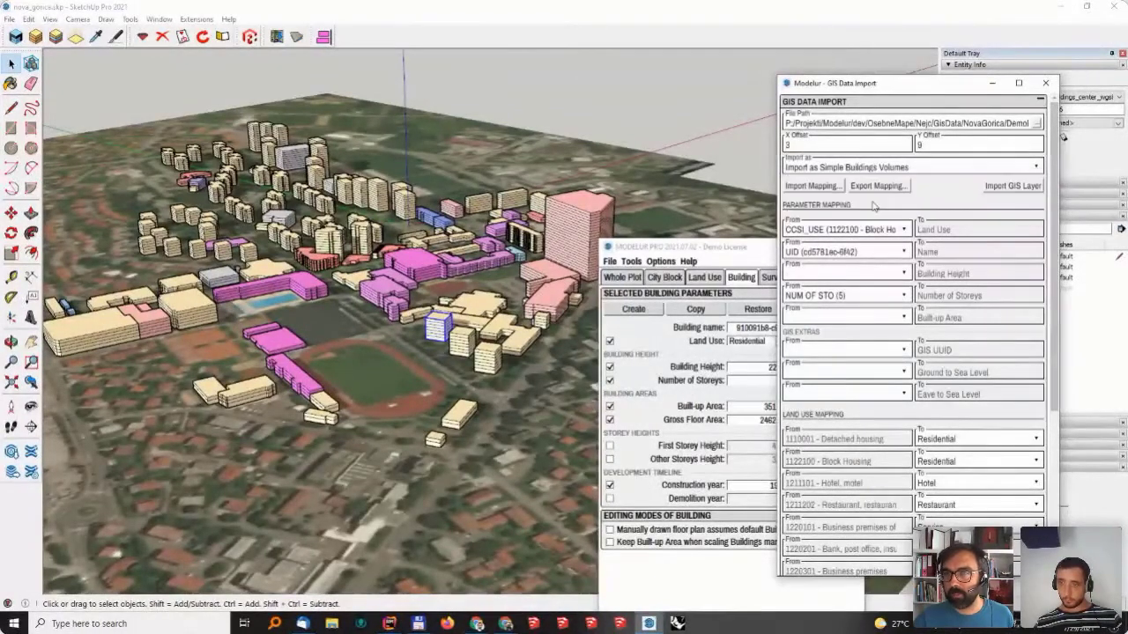
left_click(1012, 186)
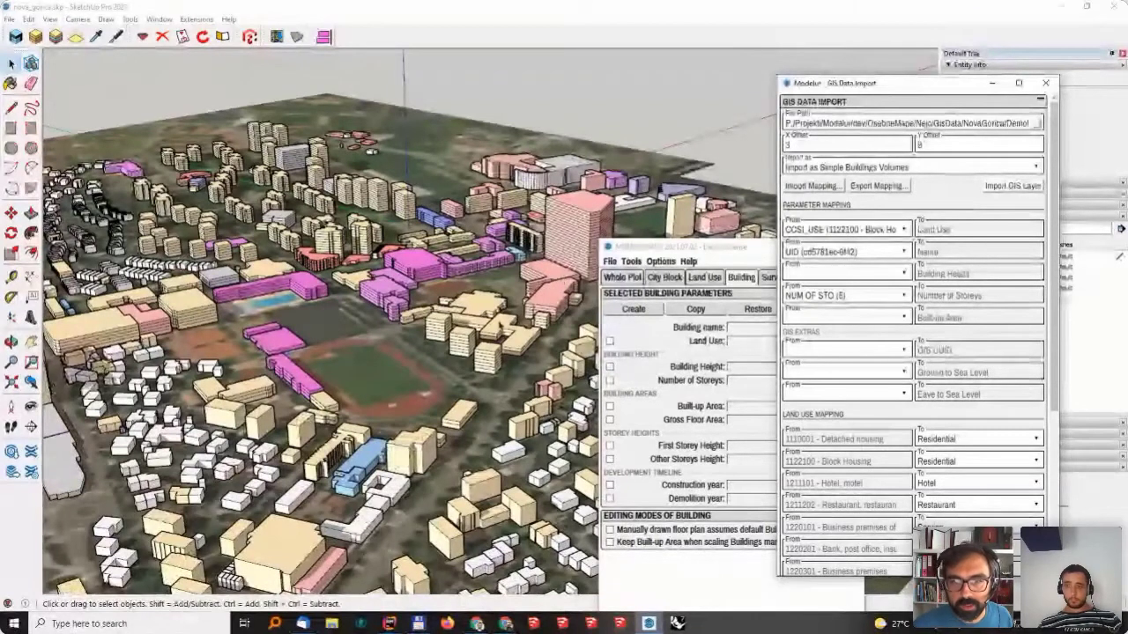
mouse_move(352, 352)
middle_mouse_down()
mouse_move(379, 352)
mouse_move(273, 299)
middle_mouse_up()
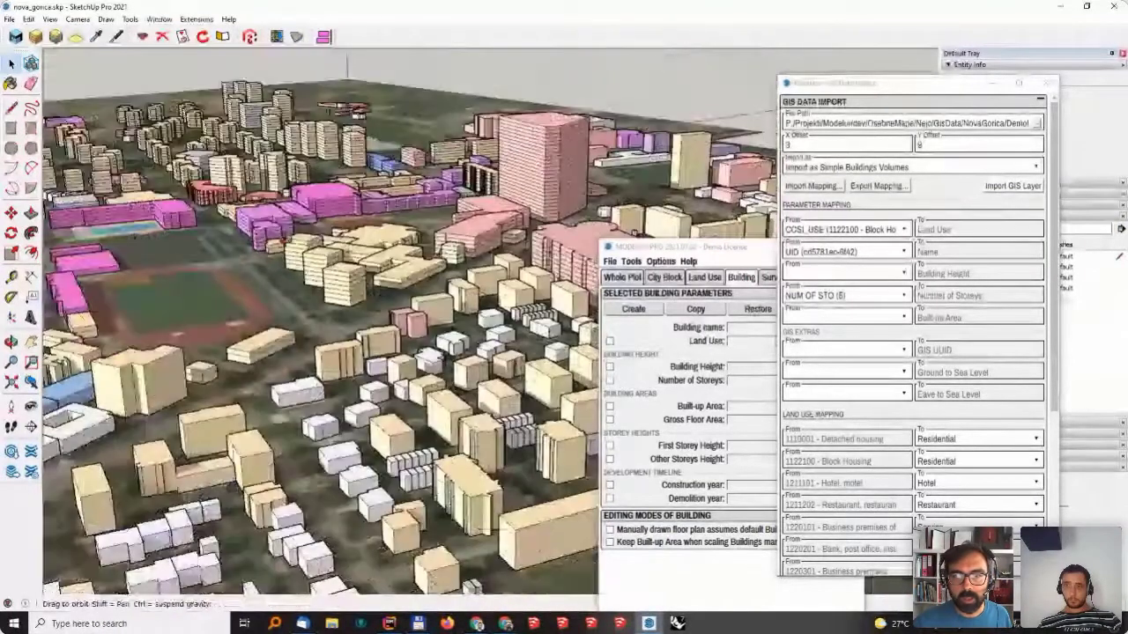
scroll(401, 359, "down", 5)
middle_click_drag(401, 335, 379, 370)
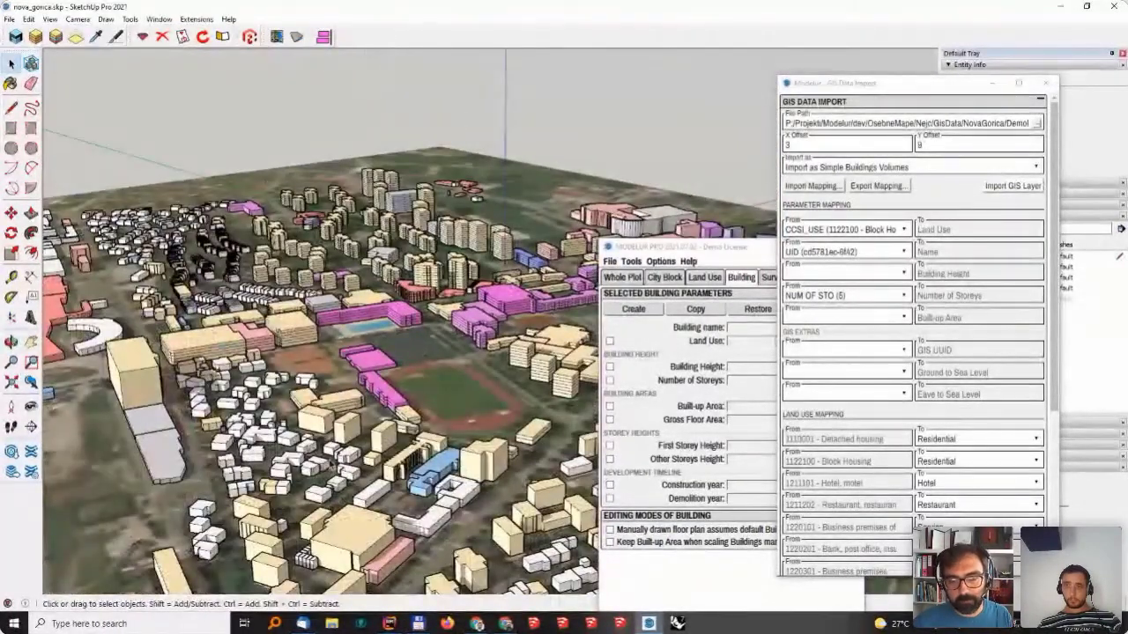
- Import city_blocks_wgs84.shp as Modelur City Blocks and view the blocks around the buildings
left_click(1037, 123)
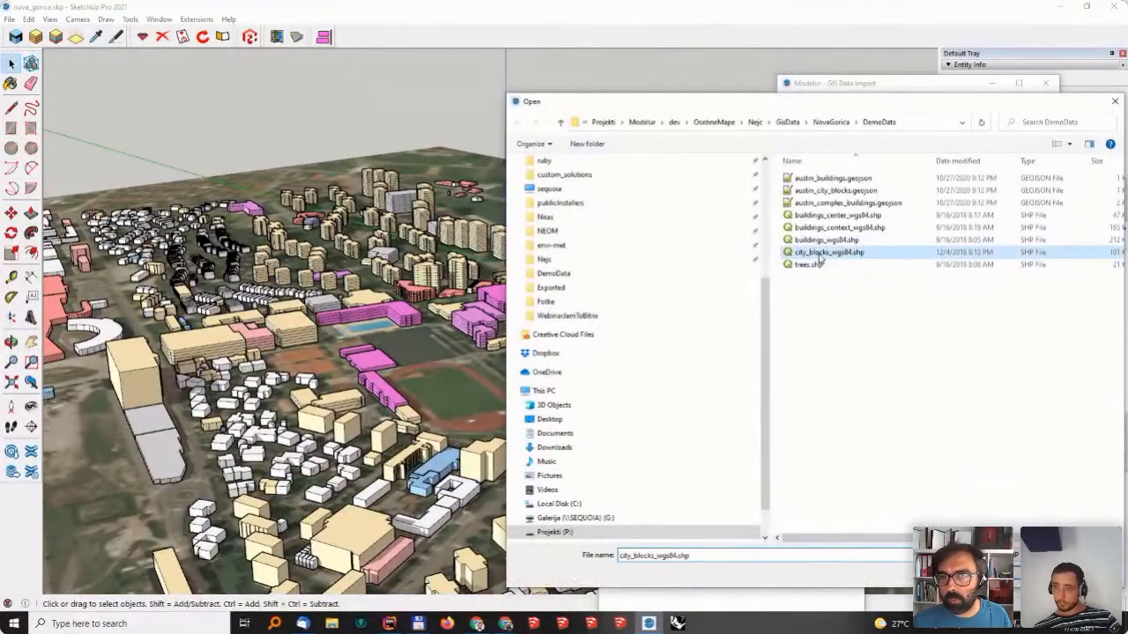
double_click(826, 253)
left_click(996, 186)
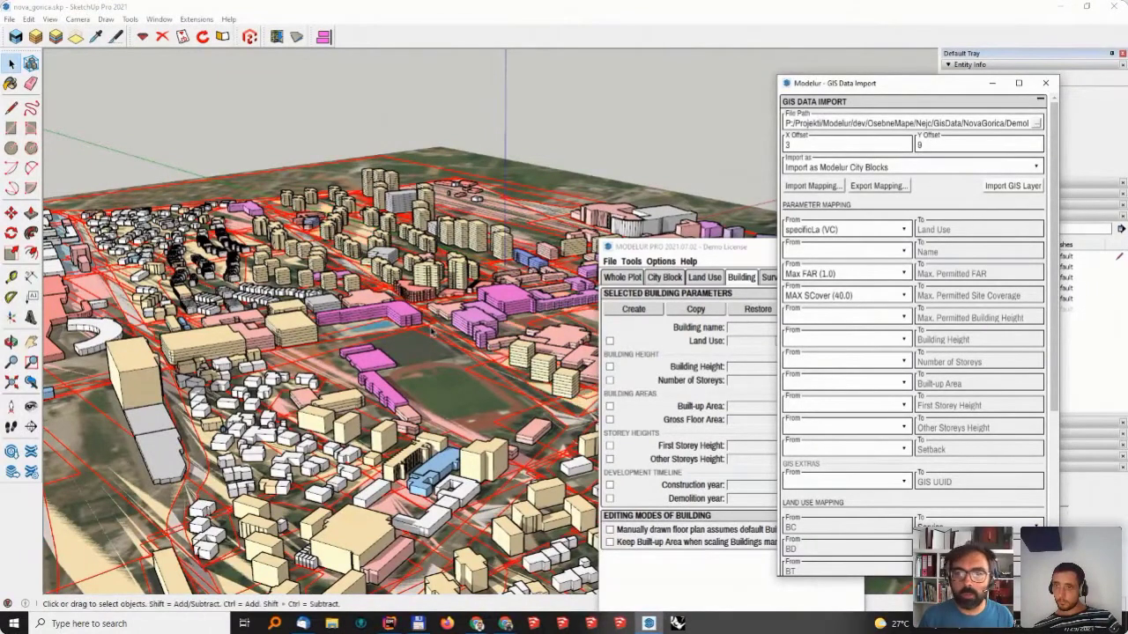
middle_click_drag(740, 157, 617, 264)
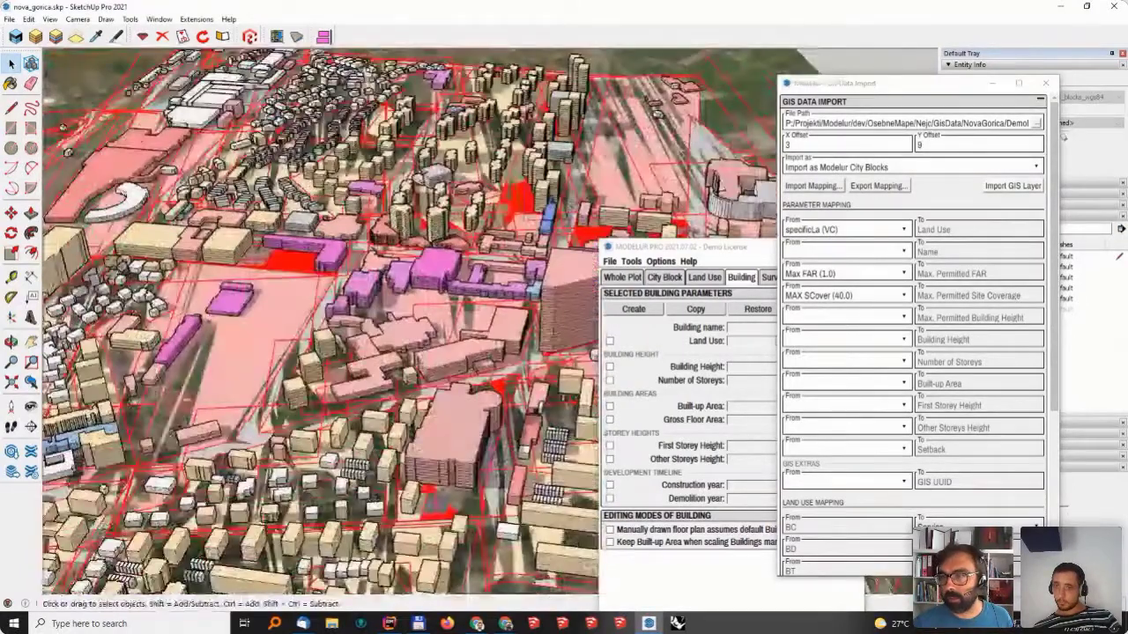
- Hide the Location Snapshot tag, moving the GIS import window out of the way of the tag list
left_click_drag(881, 83, 709, 361)
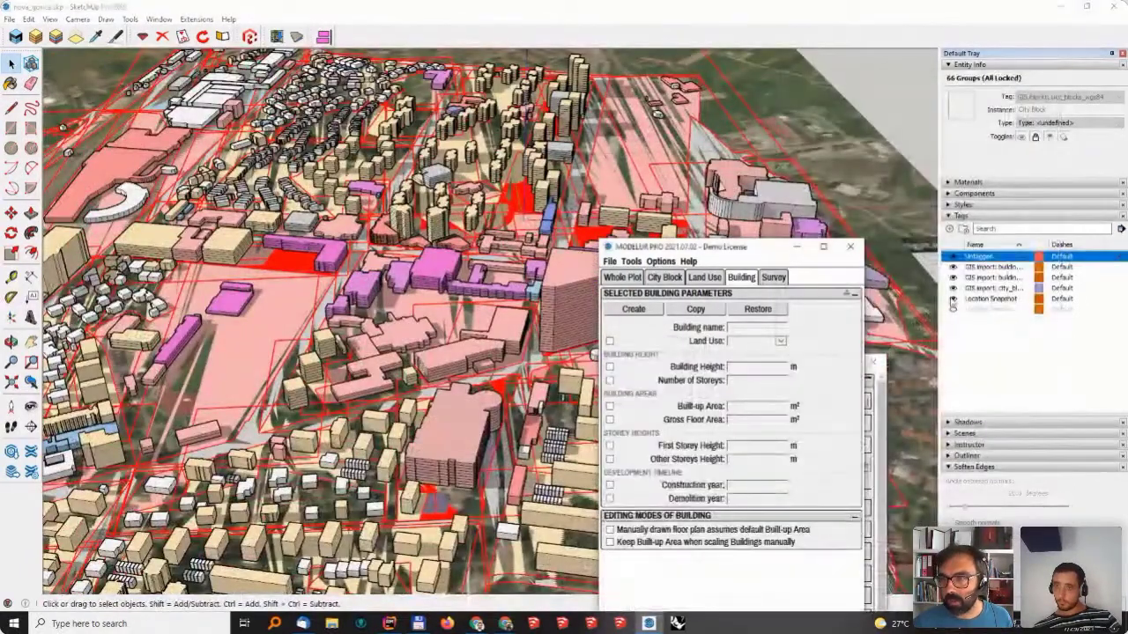
left_click(987, 298)
mouse_move(485, 352)
middle_mouse_down()
mouse_move(459, 396)
mouse_move(463, 357)
middle_mouse_up()
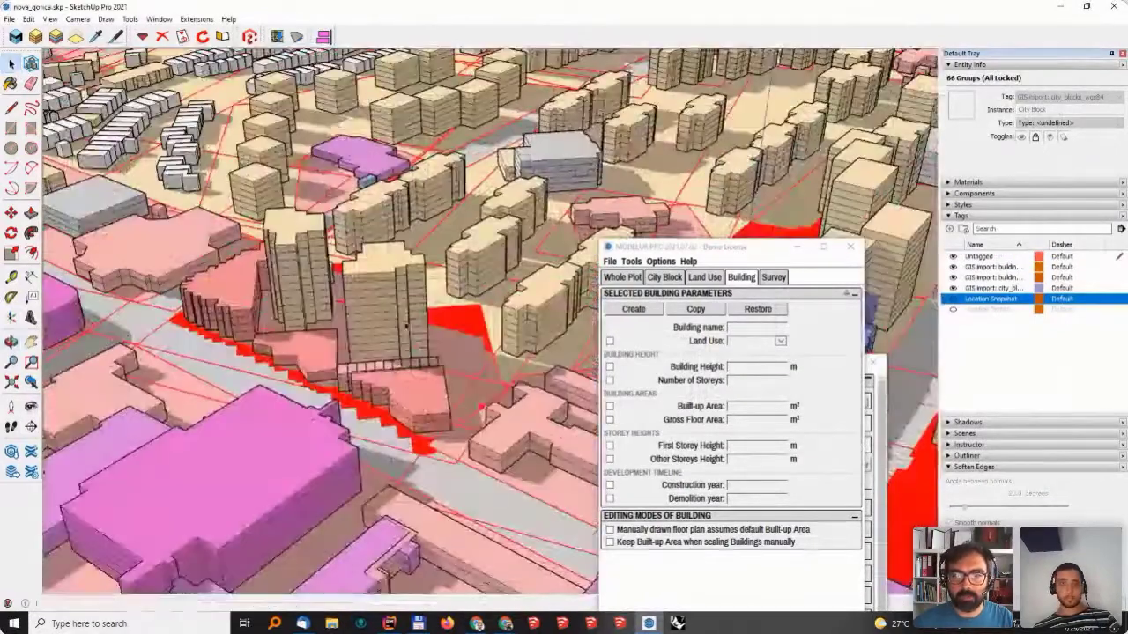
- Enable the maximum permitted building height for the service city block under the two central towers, entering 400 m and correcting it to 40 m
left_click(464, 356)
scroll(463, 356, "down", 3)
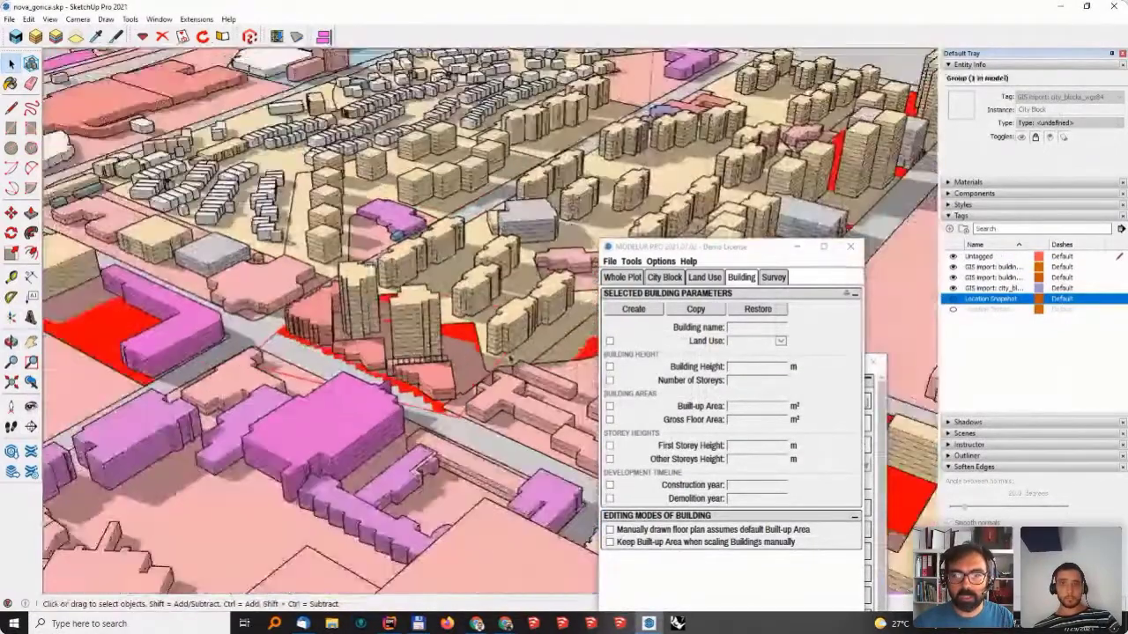
left_click(715, 278)
left_click(664, 276)
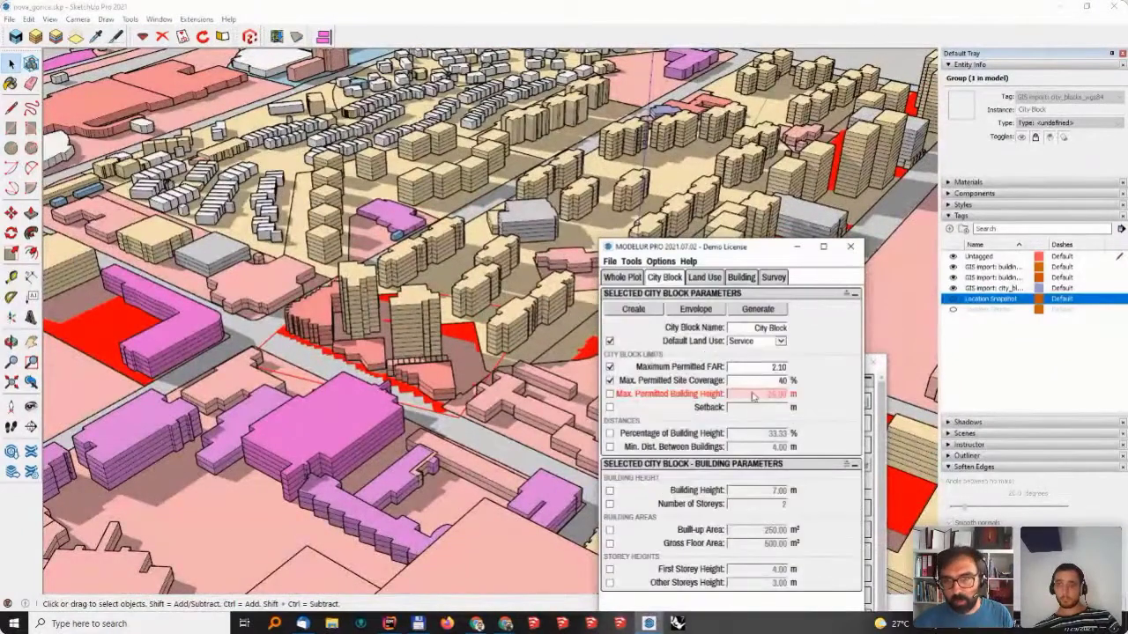
left_click(425, 310)
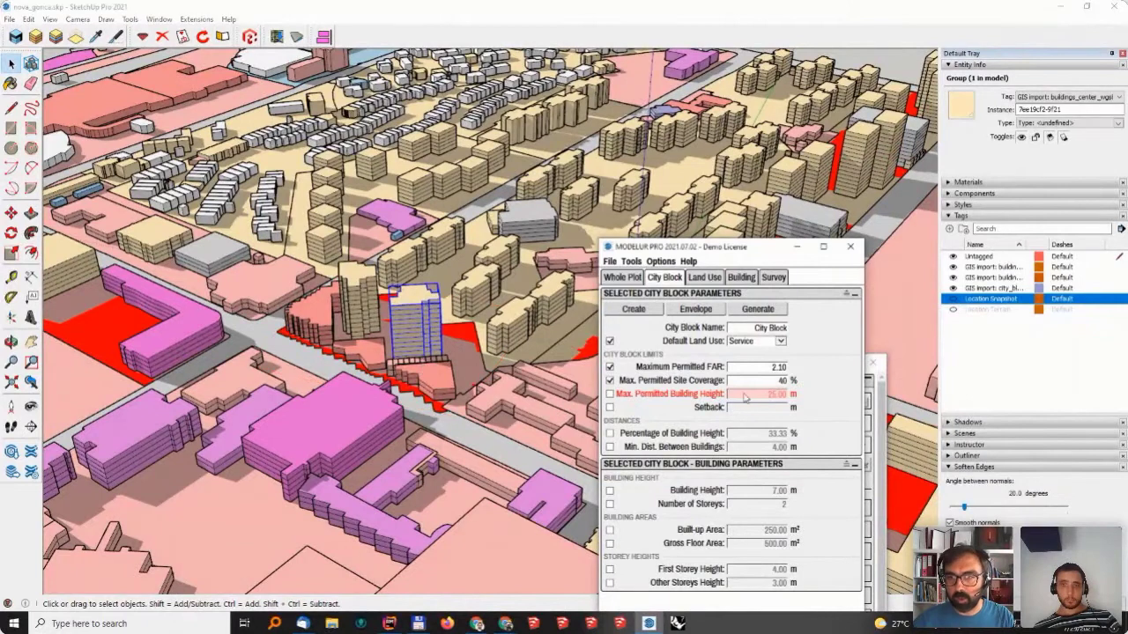
left_click(609, 395)
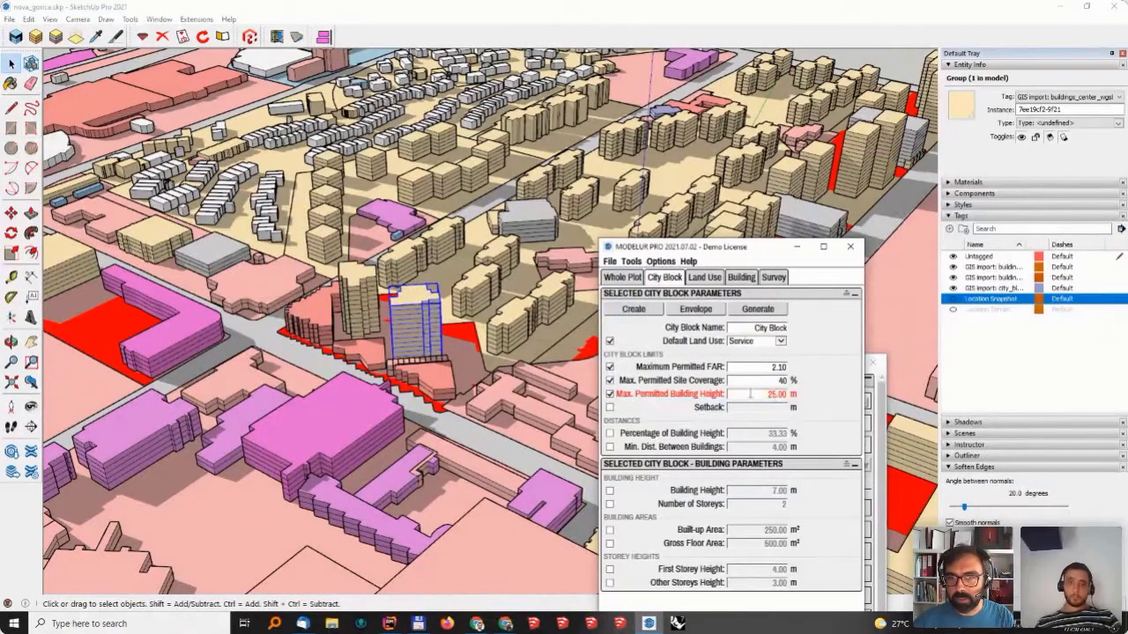
type("400")
key("Return")
middle_click_drag(502, 370, 387, 449)
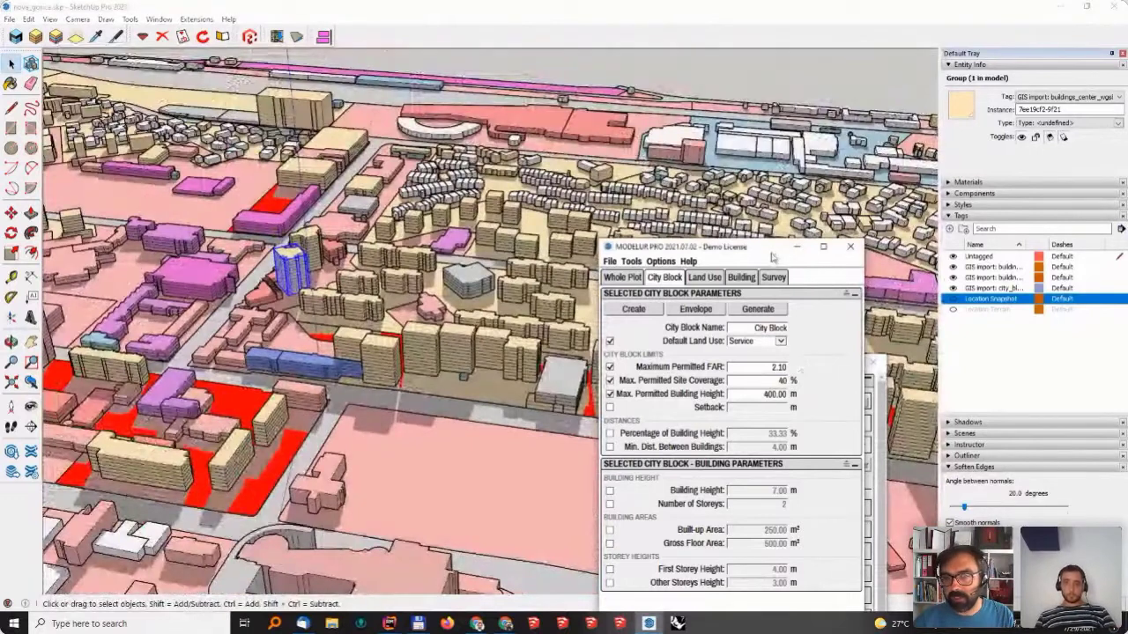
left_click_drag(771, 248, 803, 199)
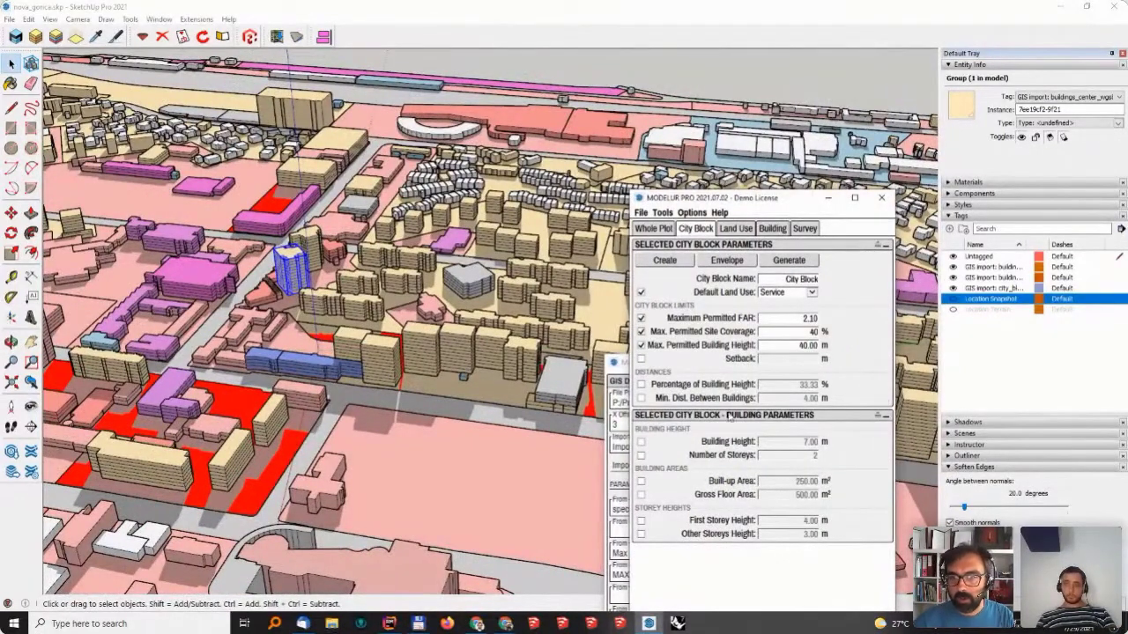
- Import trees.shp as Trees through the Modelur GIS import and look over the trees around the city's buildings and streets
left_click(620, 365)
left_click(862, 403)
left_click(803, 284)
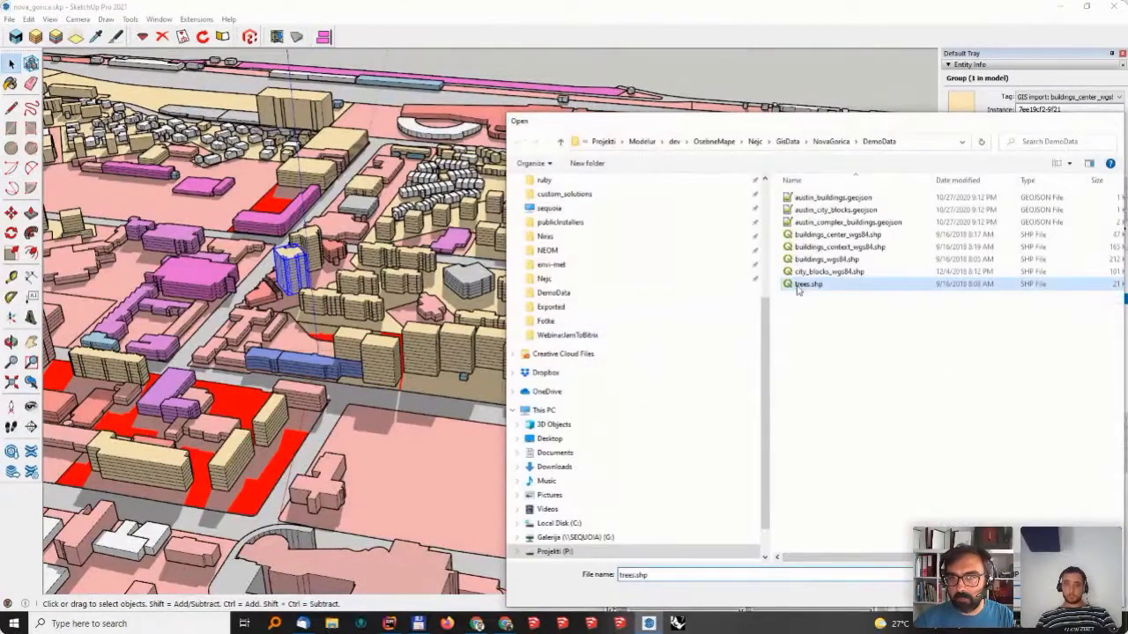
double_click(797, 287)
left_click(617, 366)
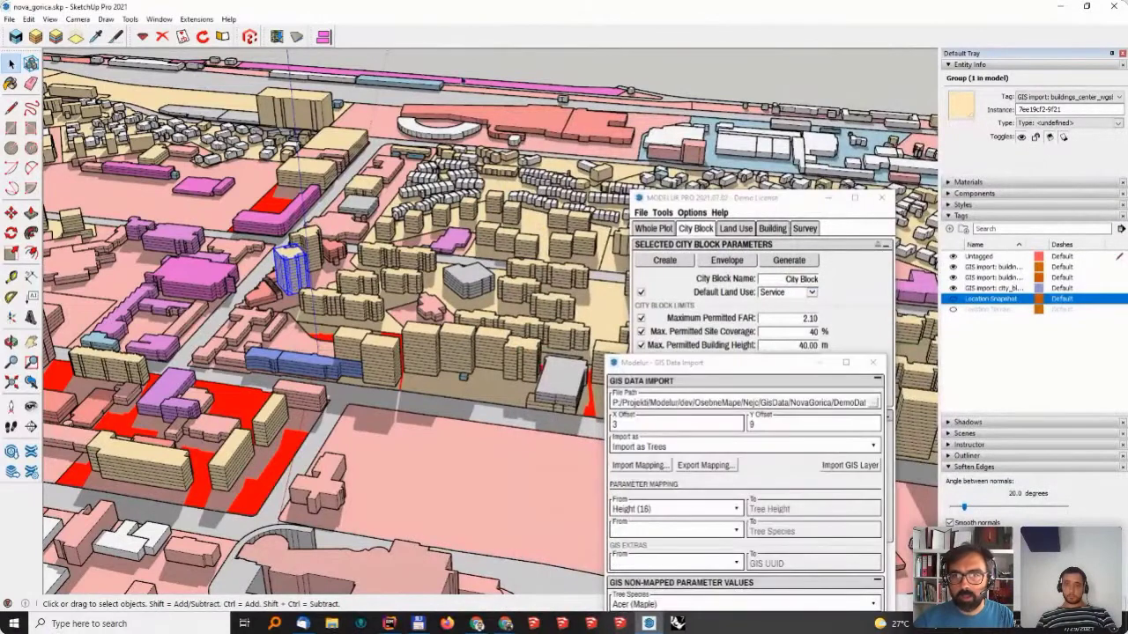
middle_click_drag(352, 352, 502, 354)
left_click(618, 366)
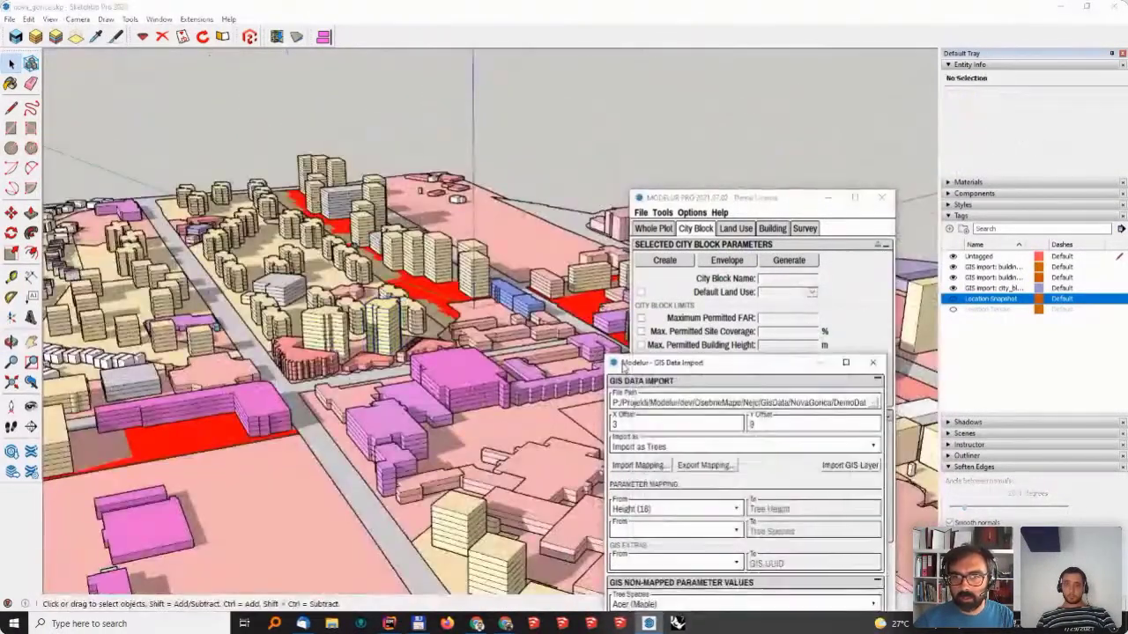
left_click(849, 465)
middle_click_drag(494, 370, 392, 310)
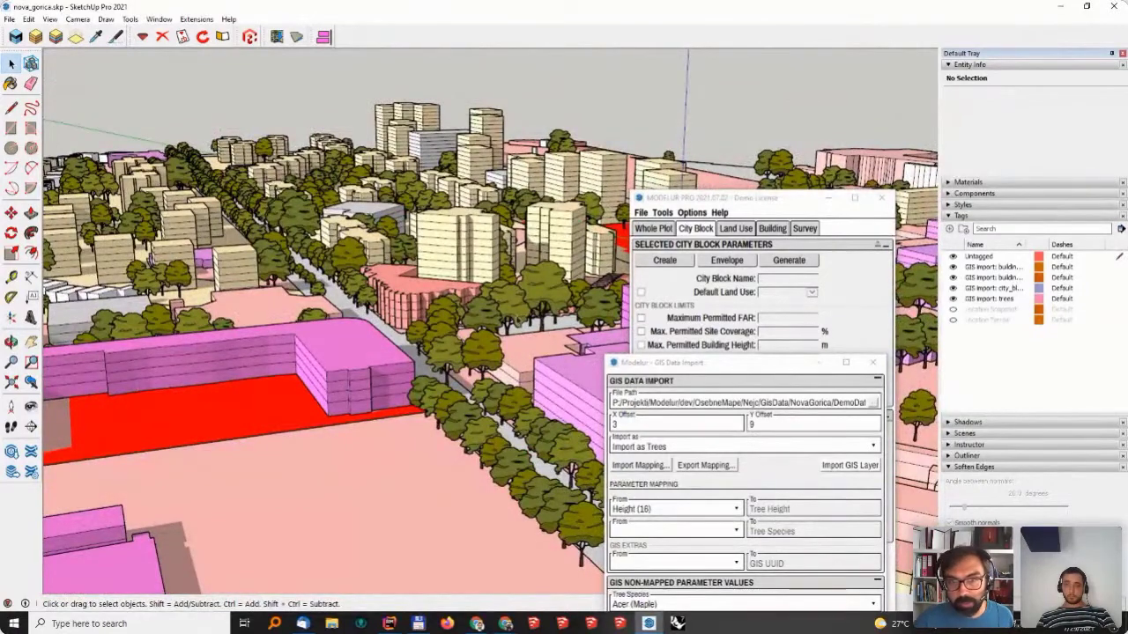
middle_click_drag(392, 310, 398, 250)
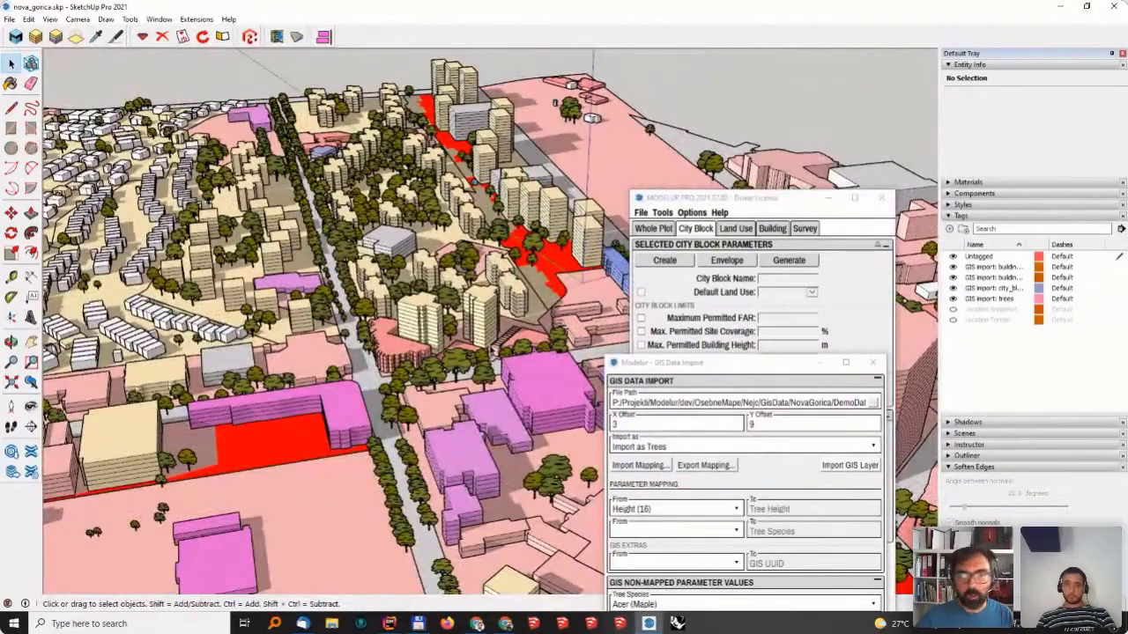
middle_click_drag(475, 353, 482, 322)
- Move the GIS Data Import window off the model and bring the main Modelur window to the front
left_click_drag(753, 370, 774, 101)
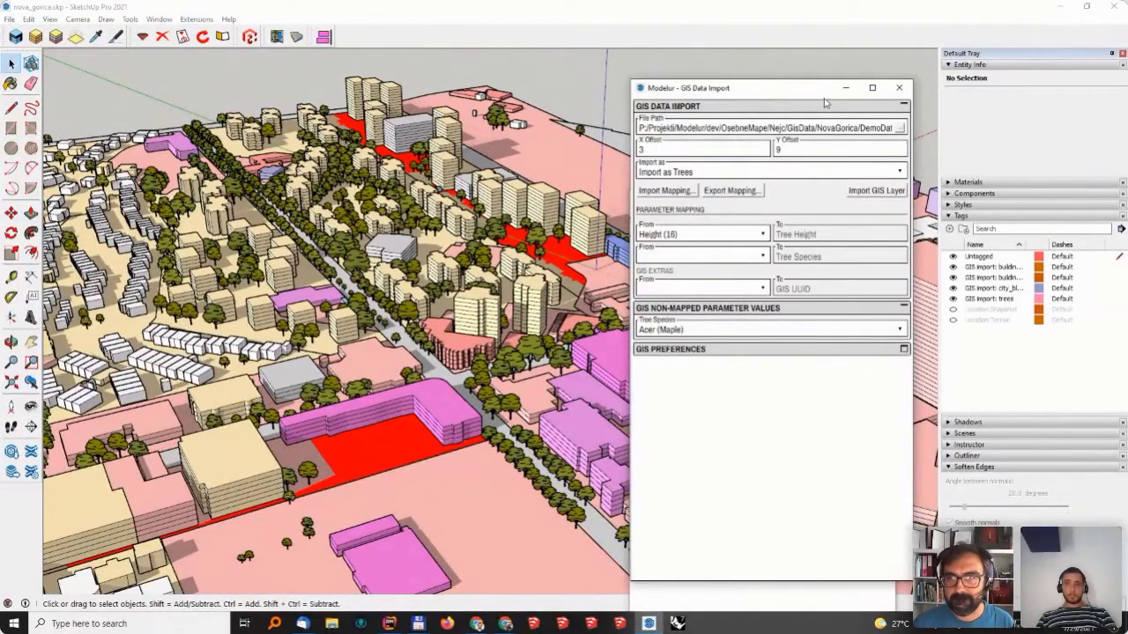
left_click_drag(832, 93, 991, 54)
left_click(766, 199)
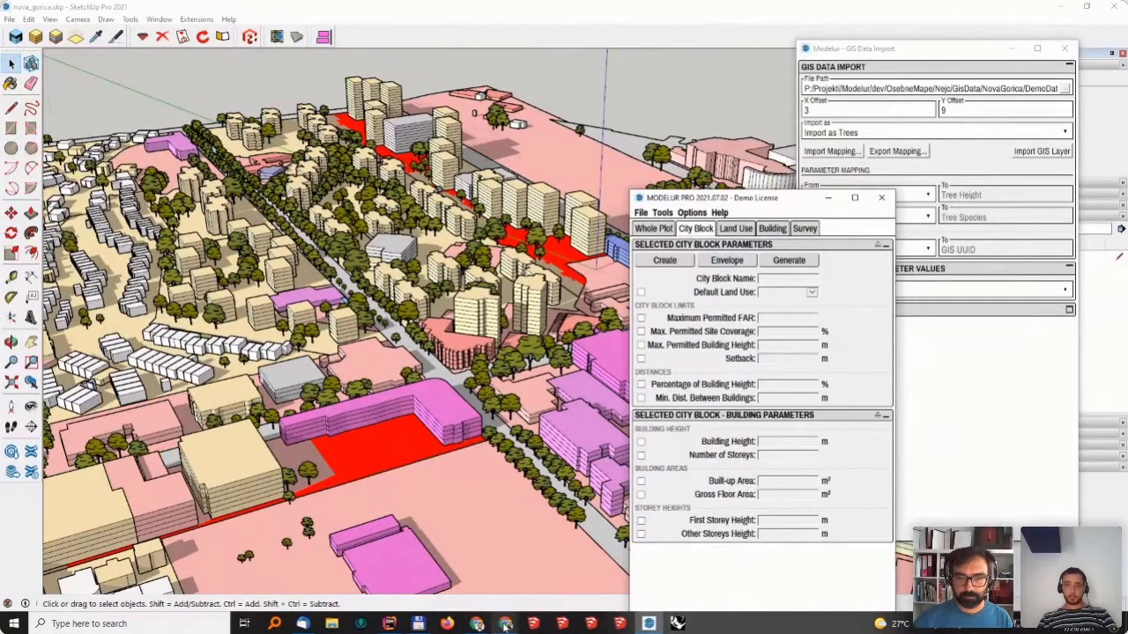
- Switch to the Chrome browser and open the WebinarJam live broadcast page to check the attendees' chat
left_click(476, 622)
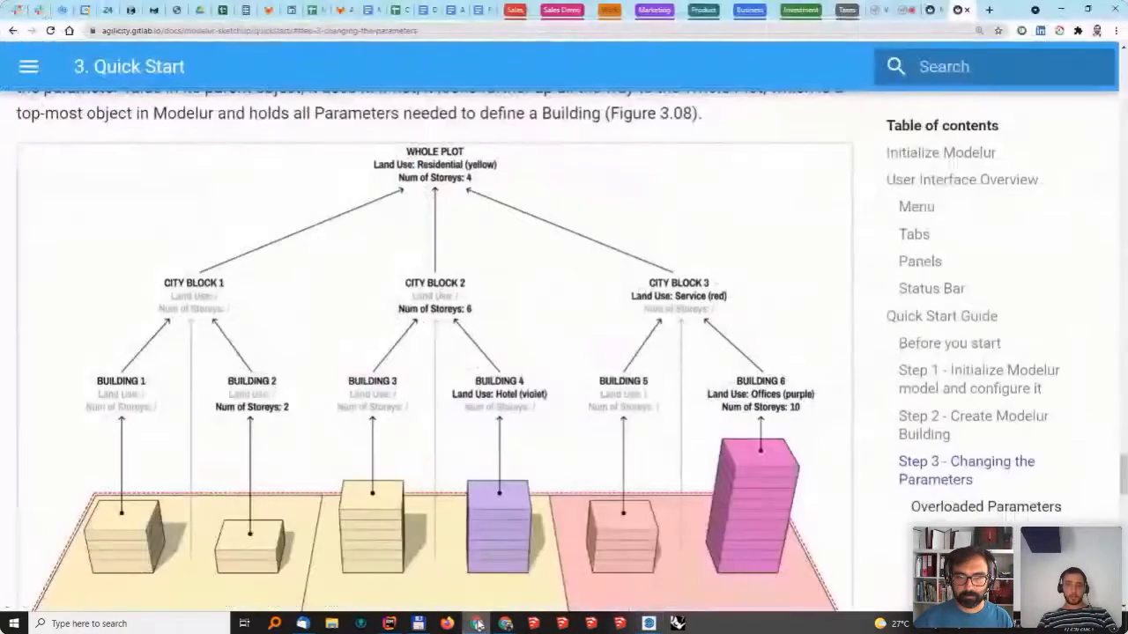
left_click(963, 8)
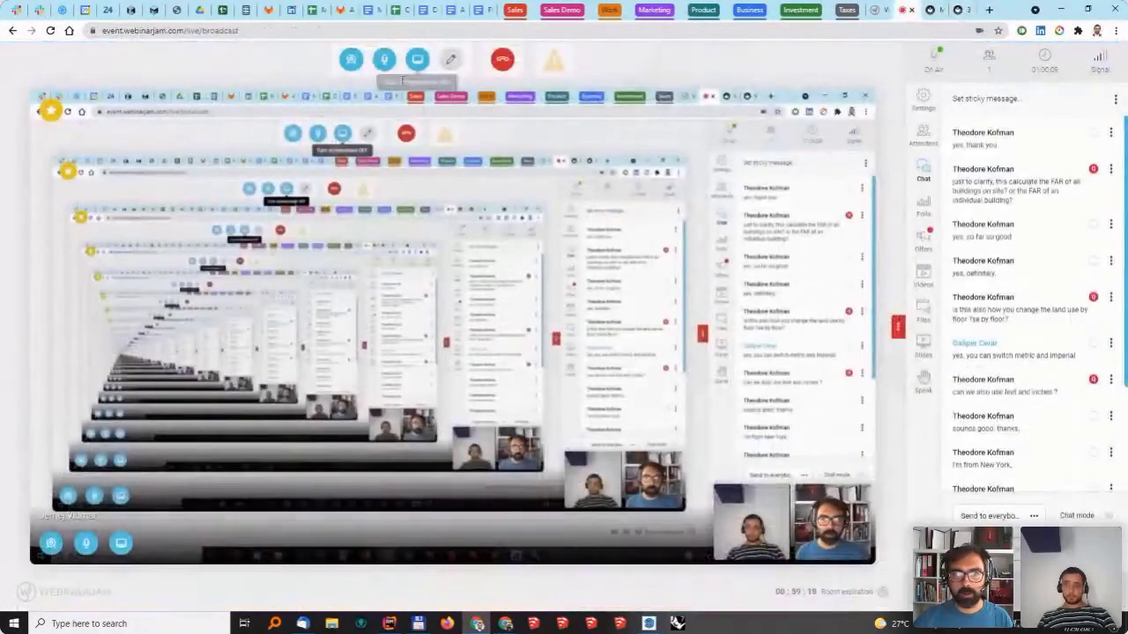